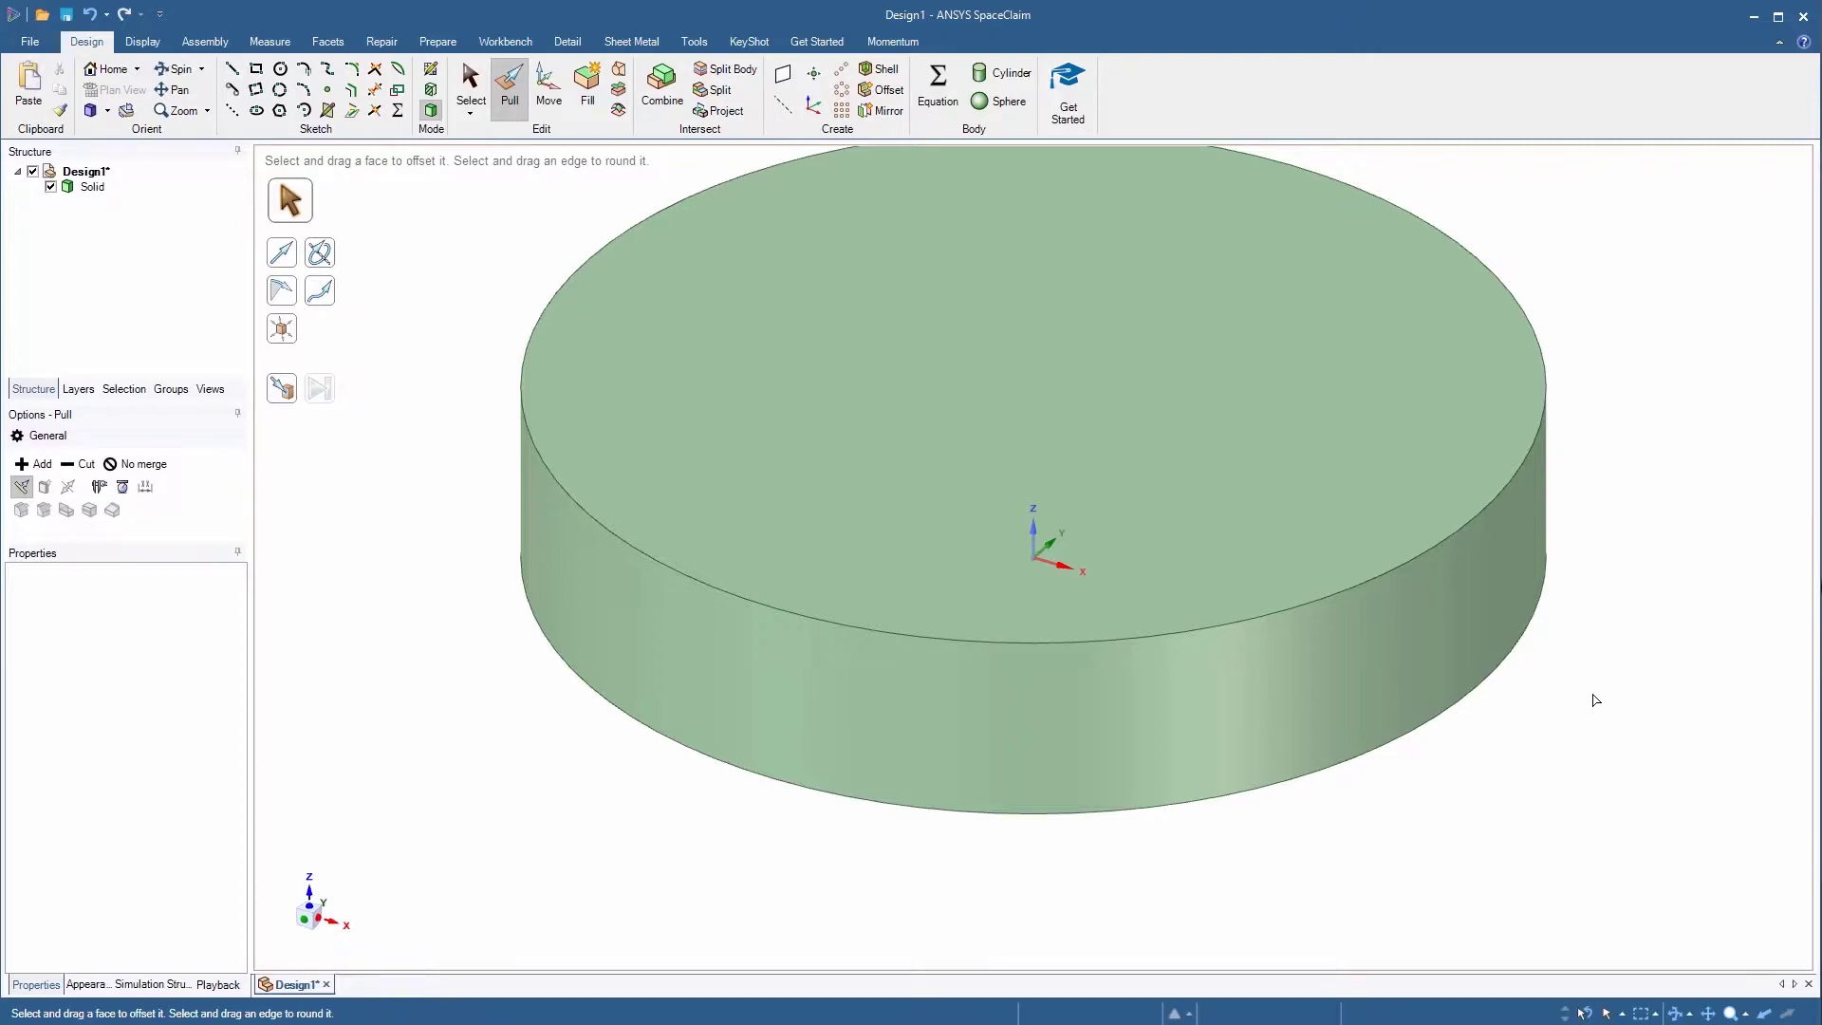
# Step: Draft the disc's cylindrical side face inward by 5°, using the bottom face as the reference plane
pyautogui.click(1442, 657)
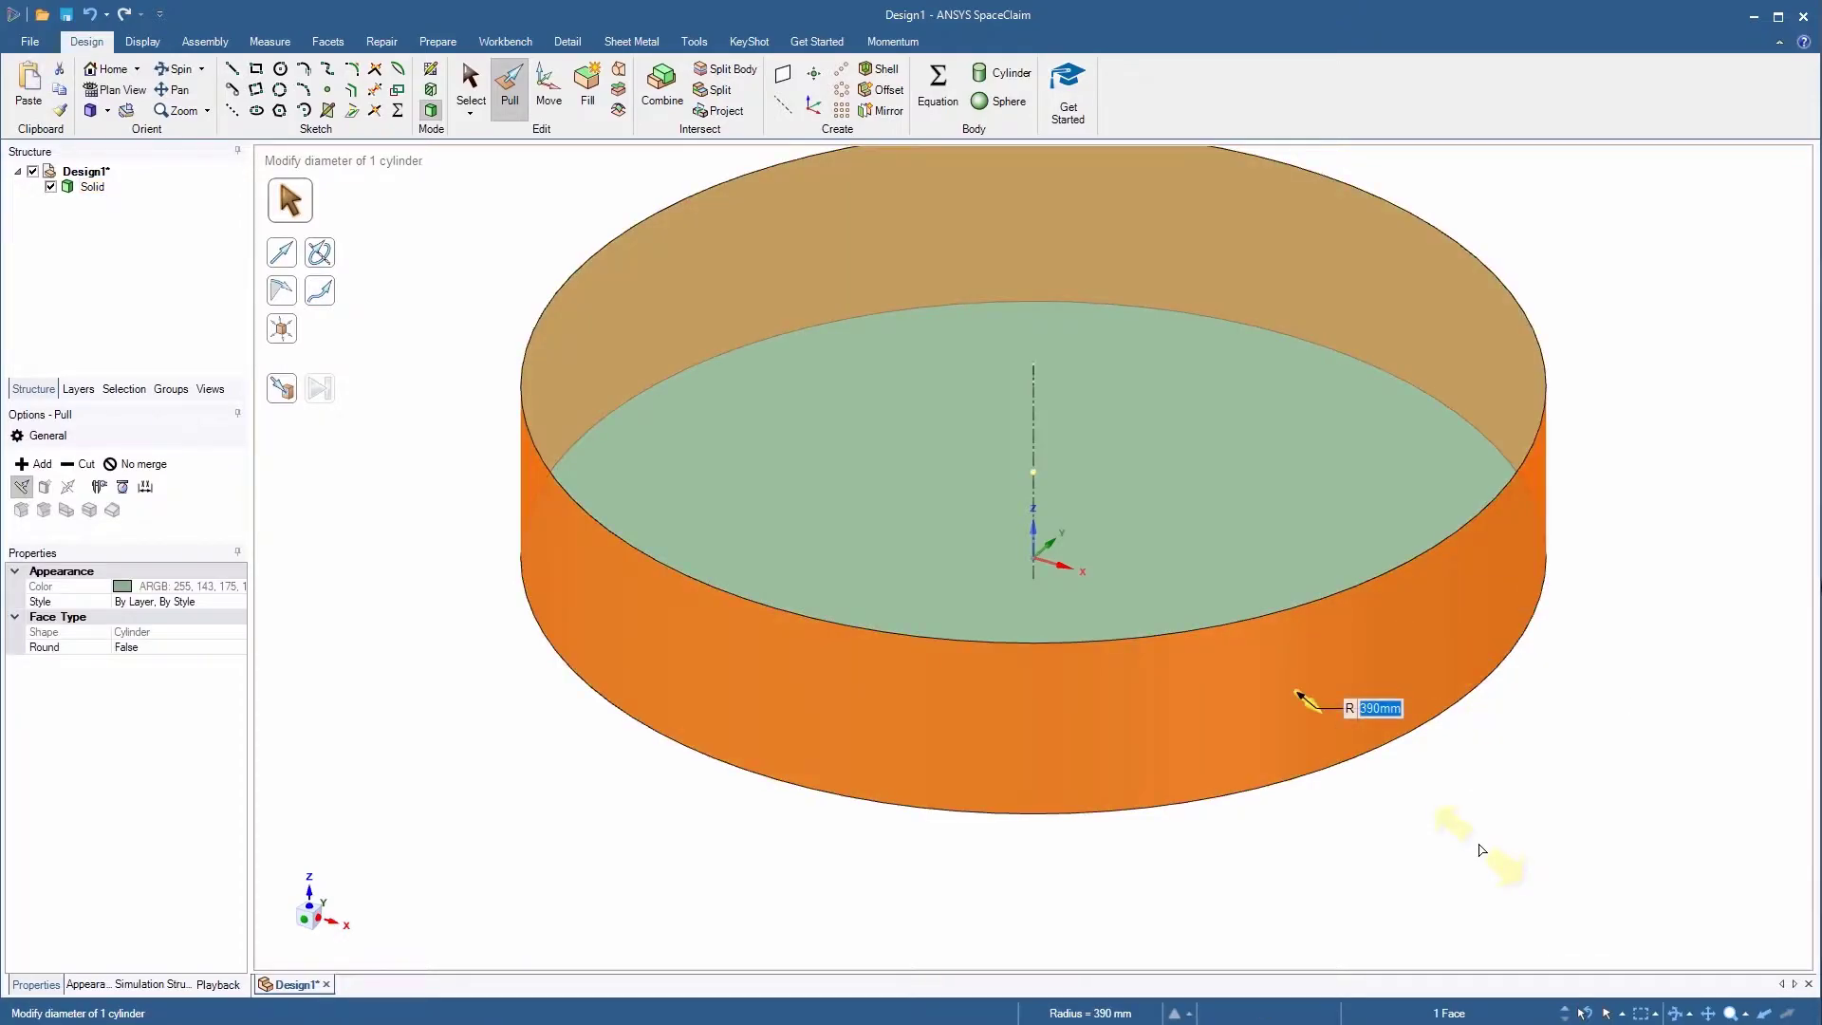
pyautogui.click(287, 302)
pyautogui.moveTo(358, 790); pyautogui.dragTo(384, 625, button='middle')
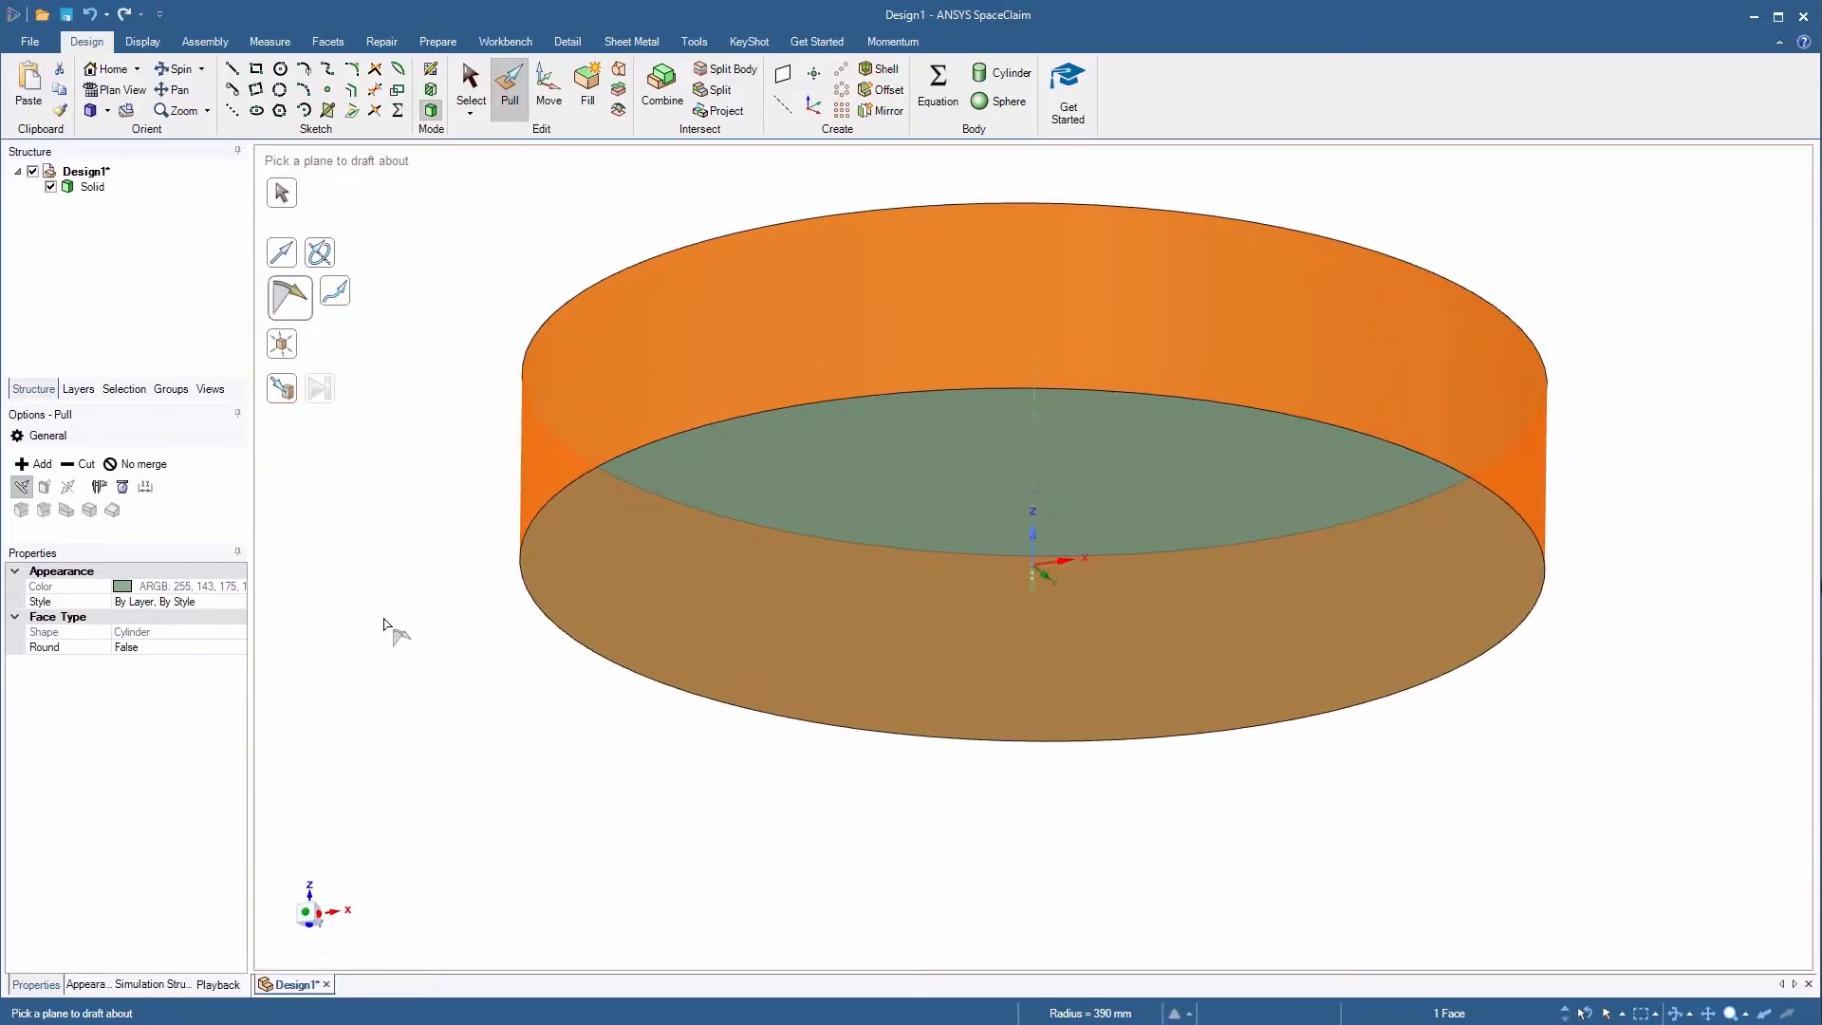
pyautogui.click(734, 611)
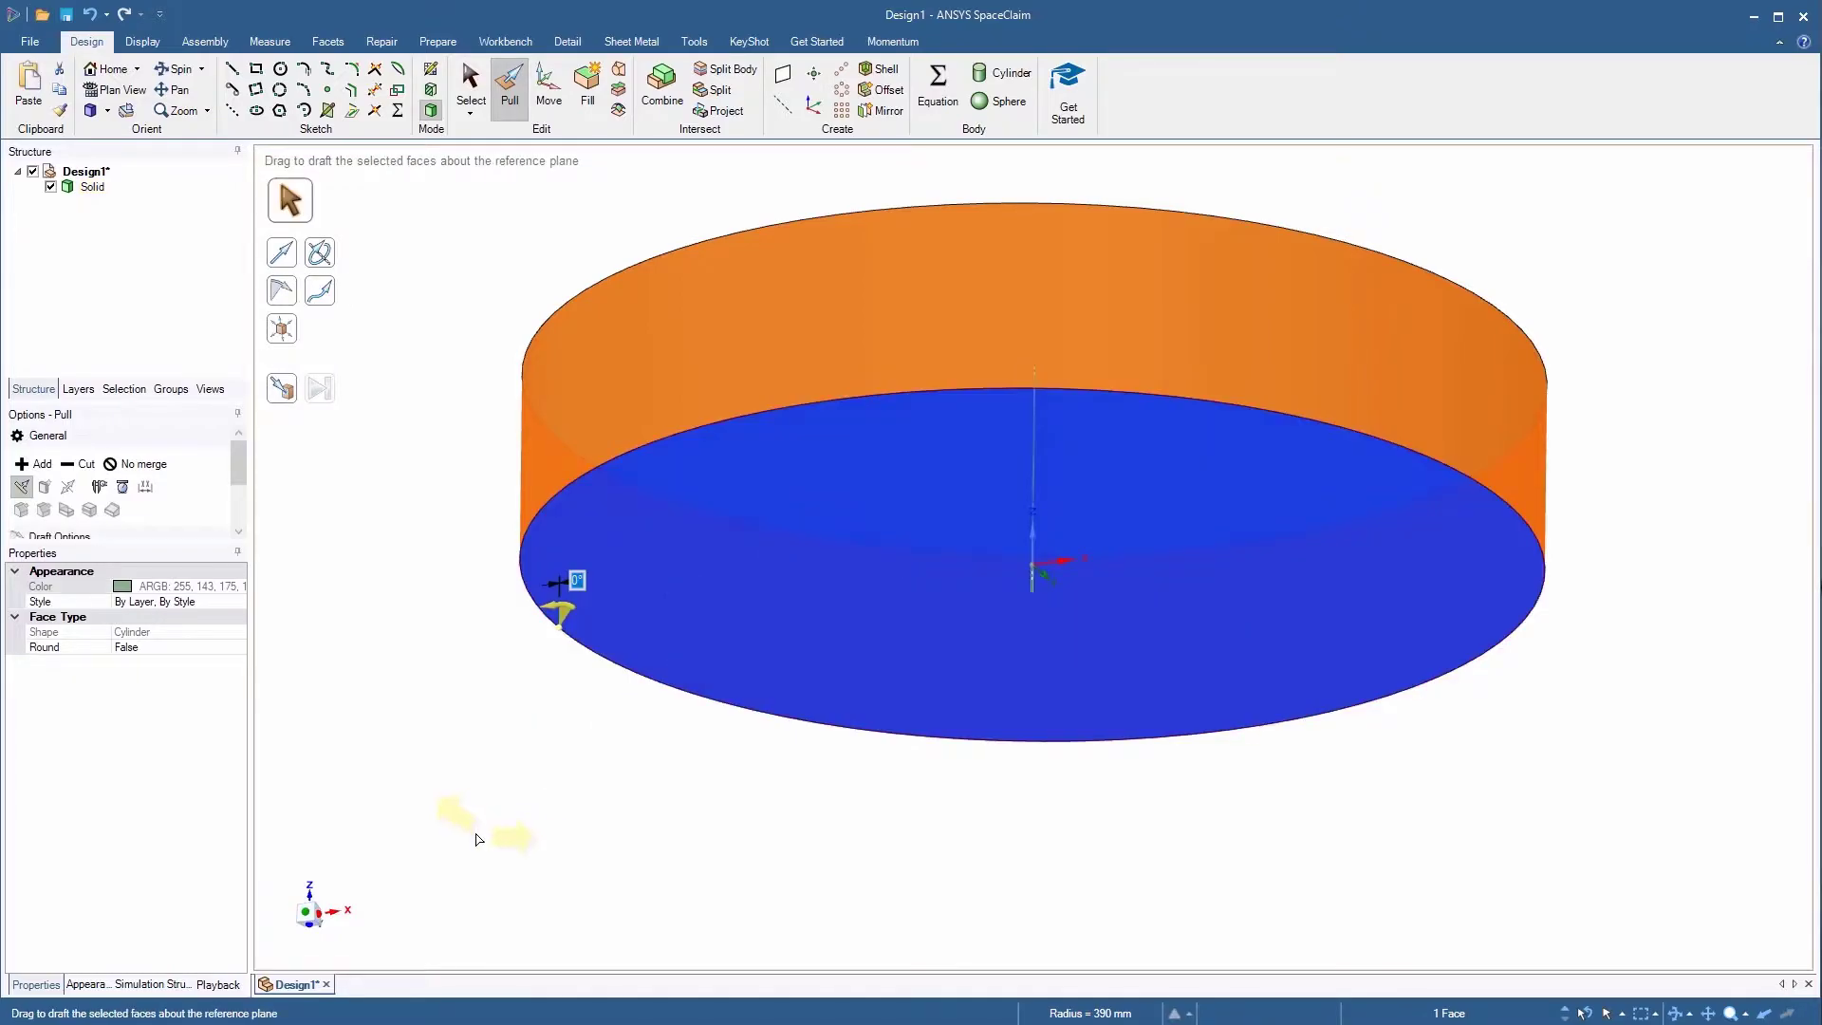
pyautogui.moveTo(471, 844); pyautogui.dragTo(459, 832)
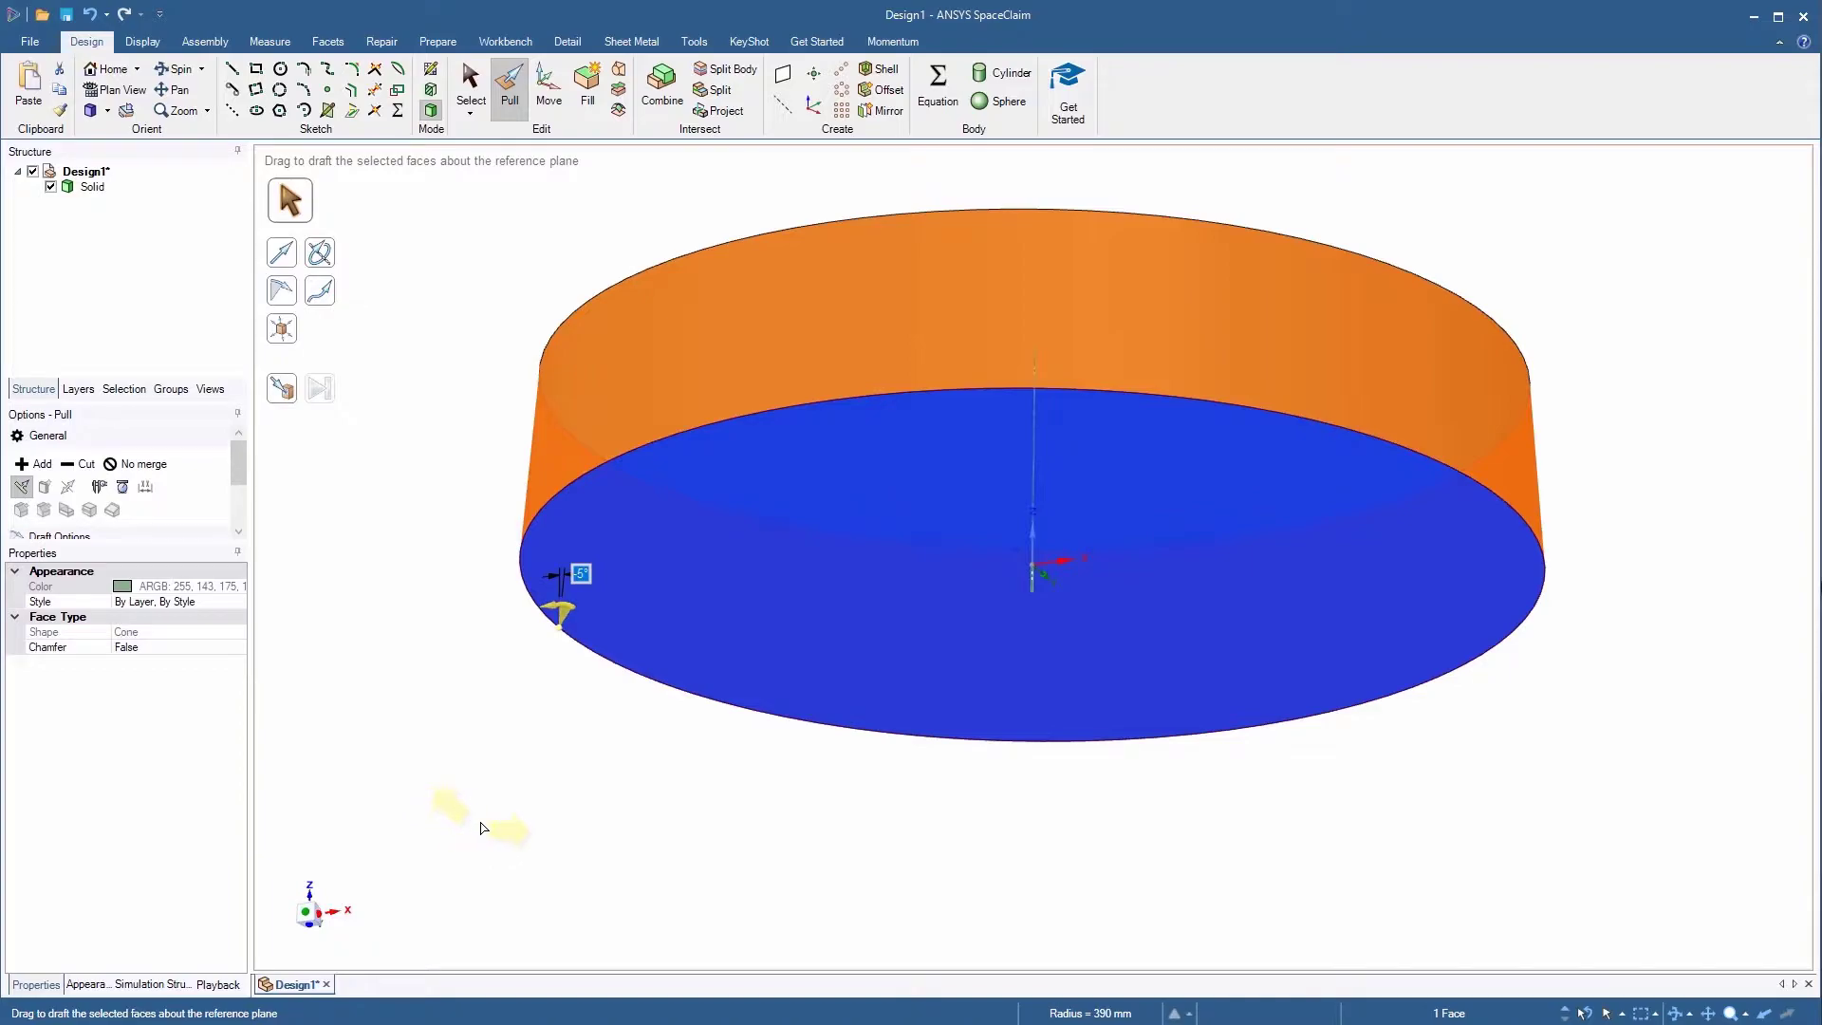
pyautogui.moveTo(506, 813); pyautogui.dragTo(506, 809, button='middle')
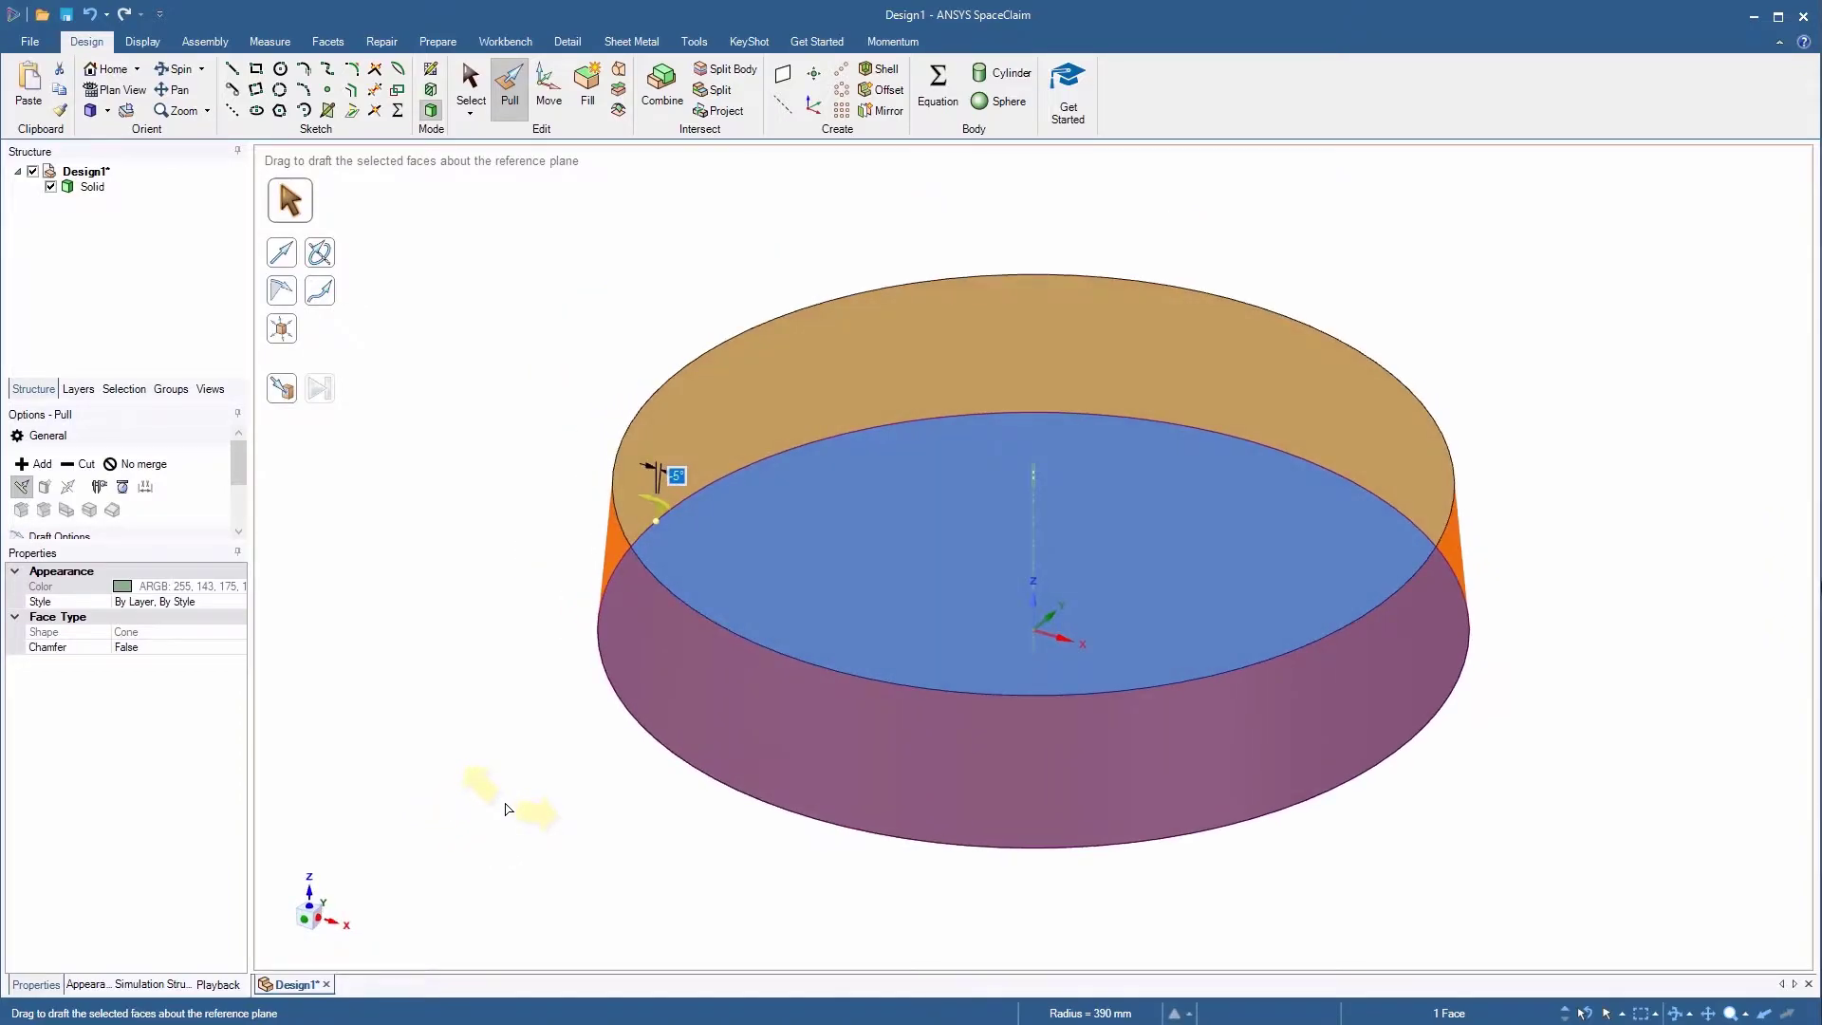
pyautogui.click(506, 809)
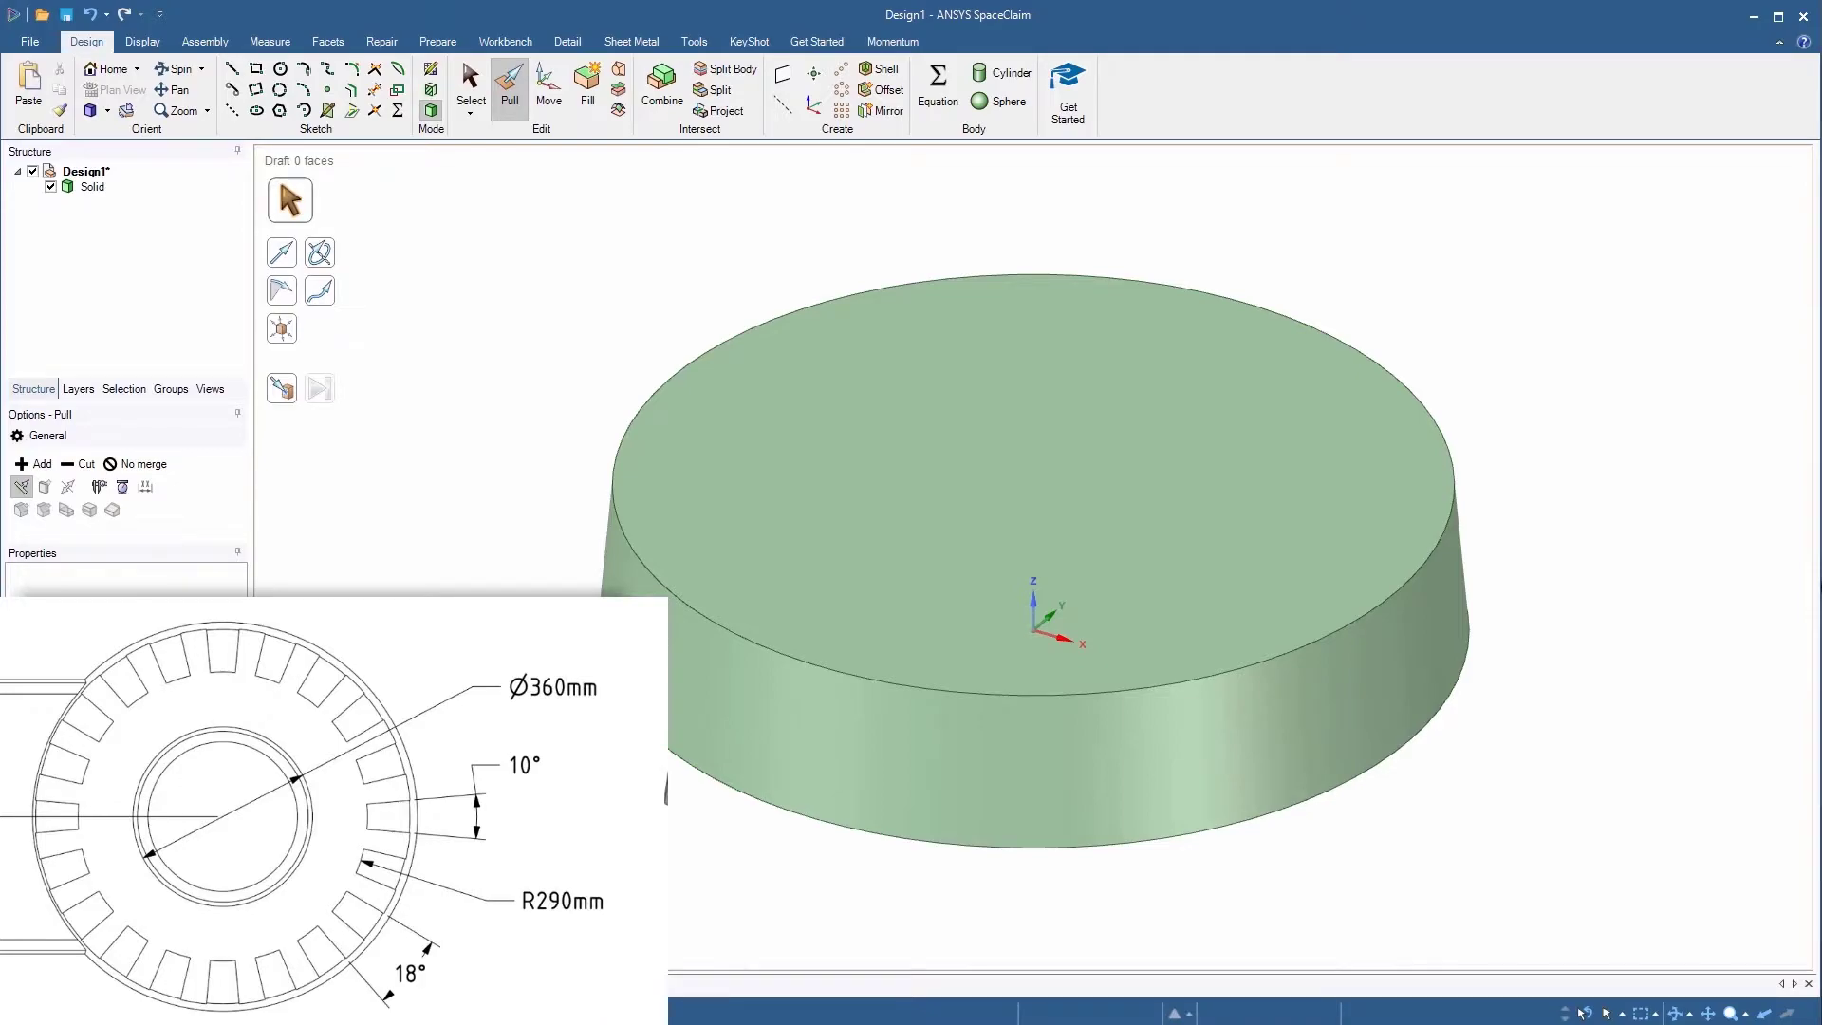
# Step: Start a sketch on the disc's top face, viewed straight on
pyautogui.press('s')
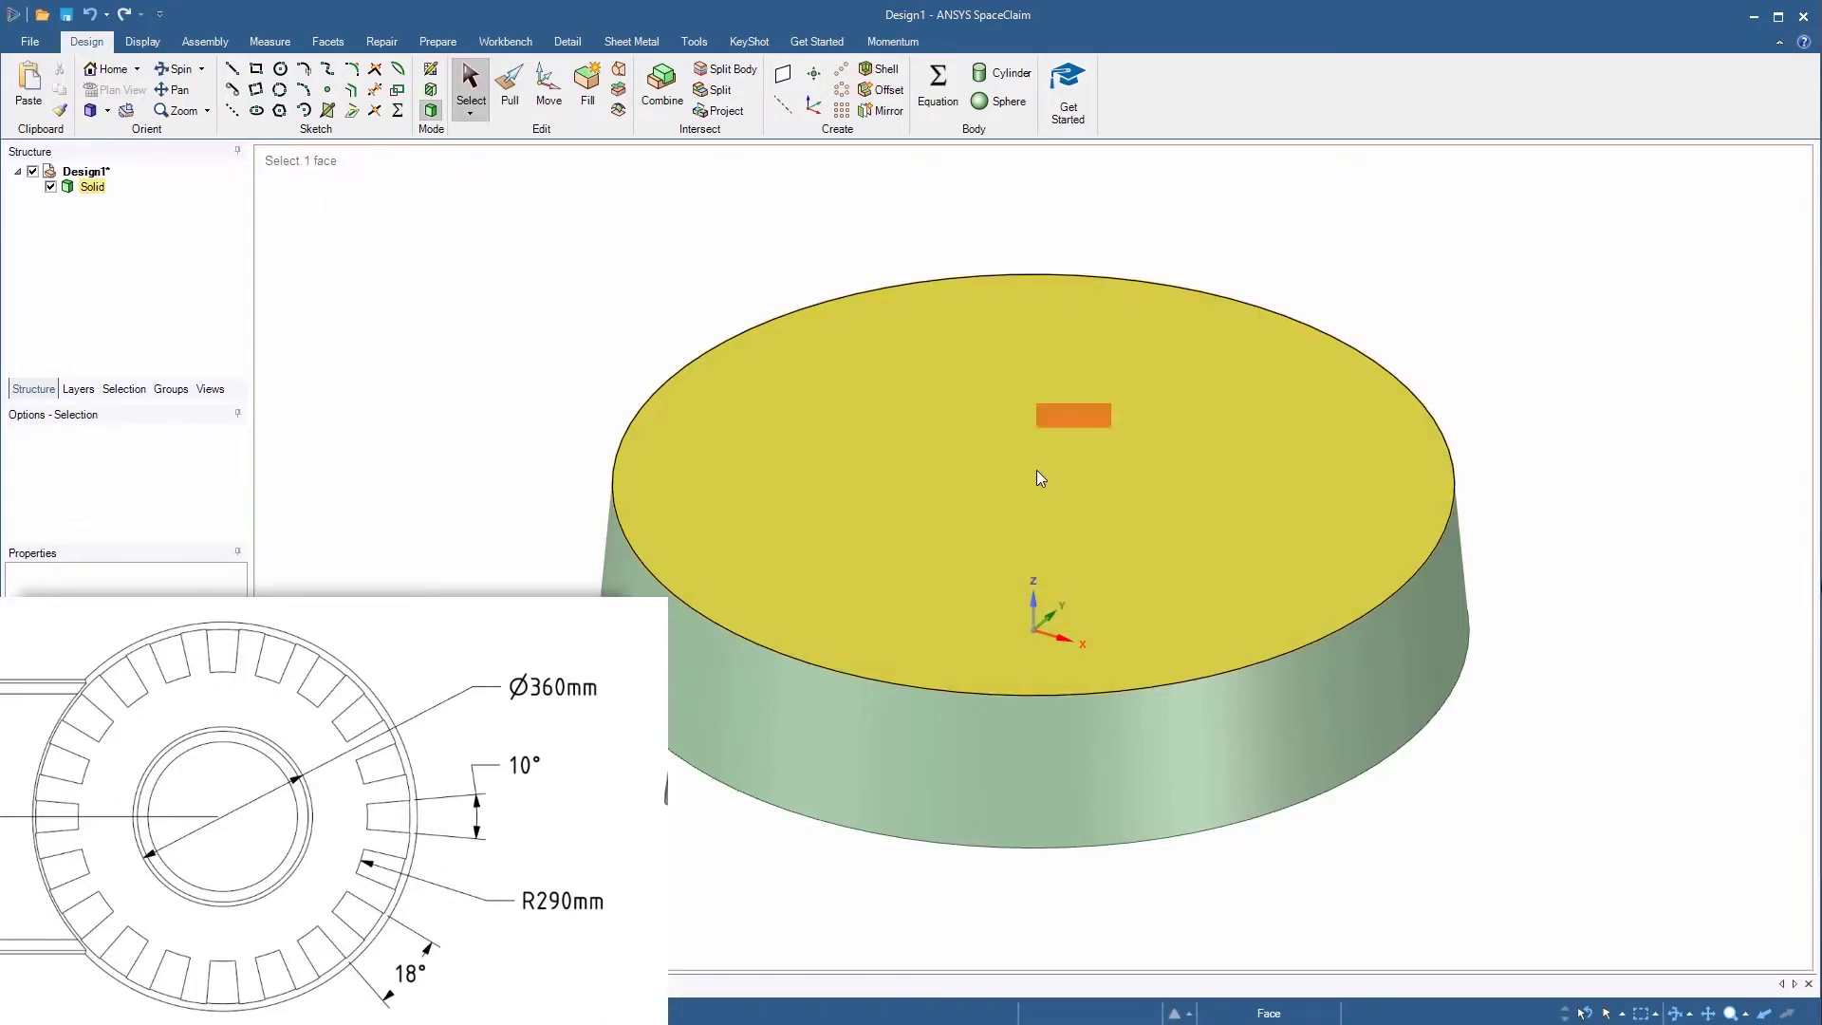
pyautogui.click(1036, 470)
pyautogui.press('v')
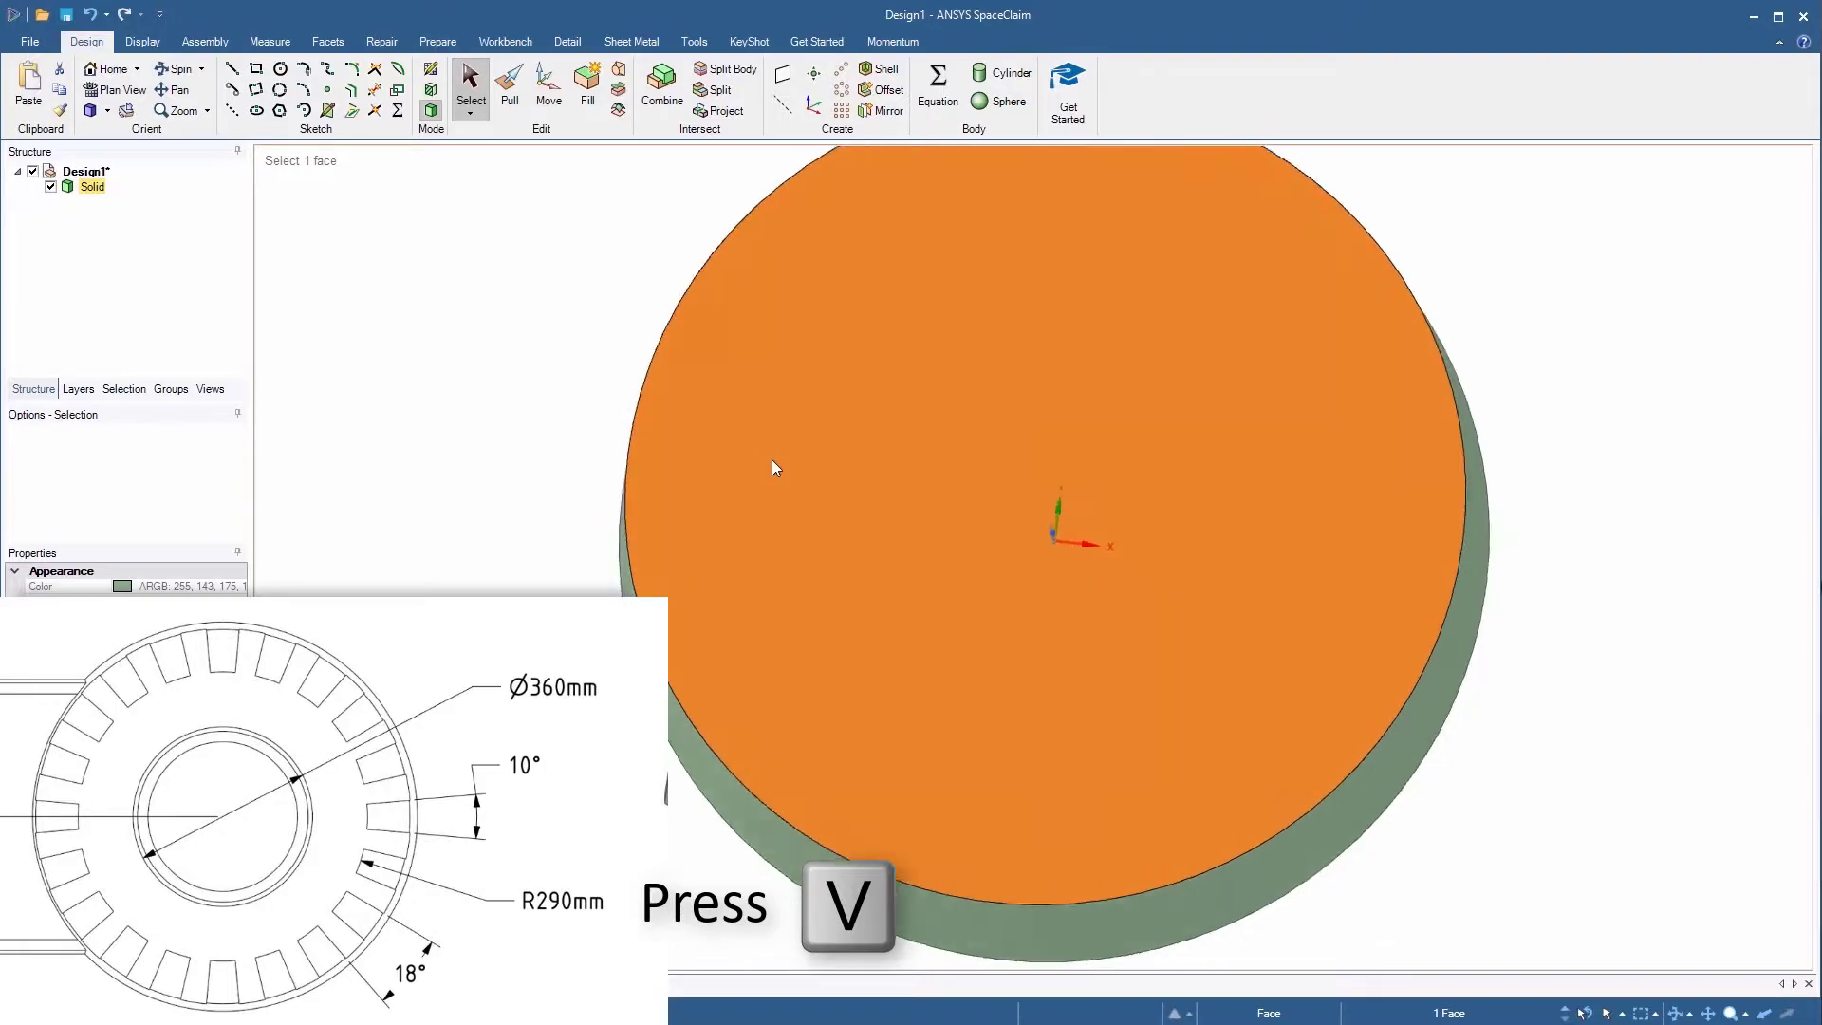
pyautogui.click(430, 68)
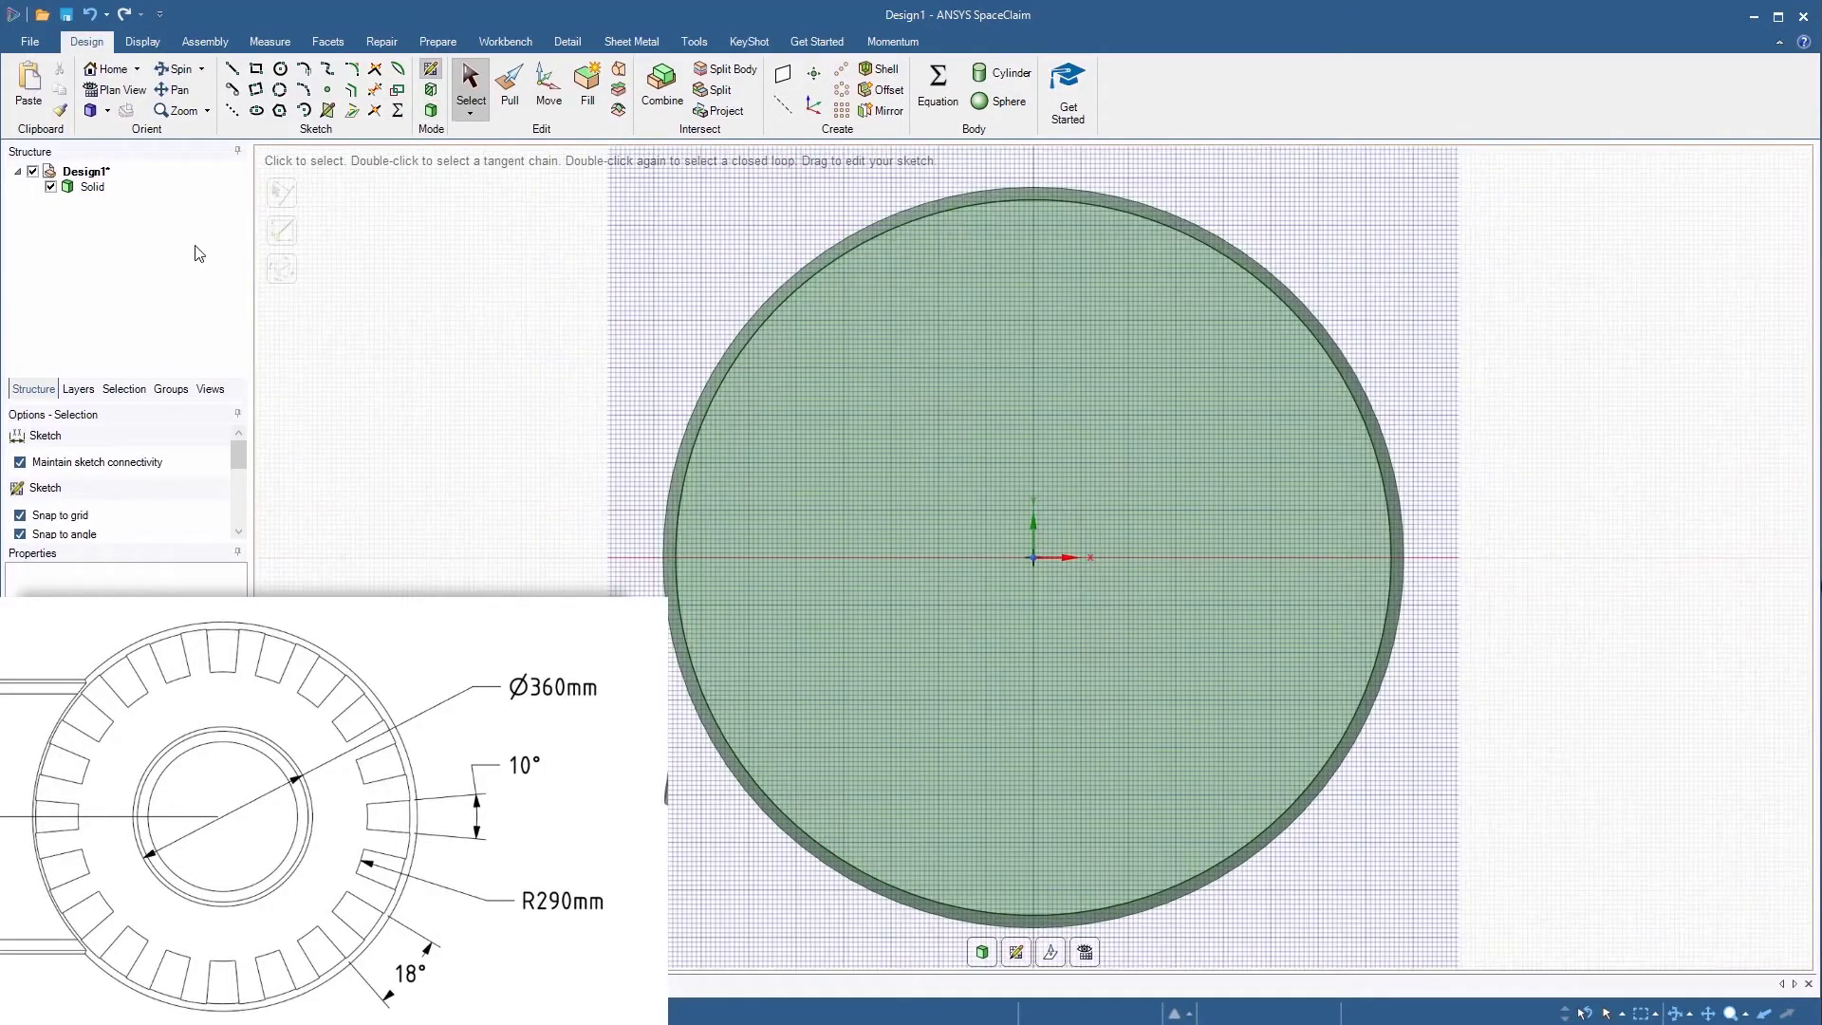
# Step: Sketch two lines from the disc's centre to the top face's edge, 5° above and 5° below the X axis
pyautogui.click(232, 68)
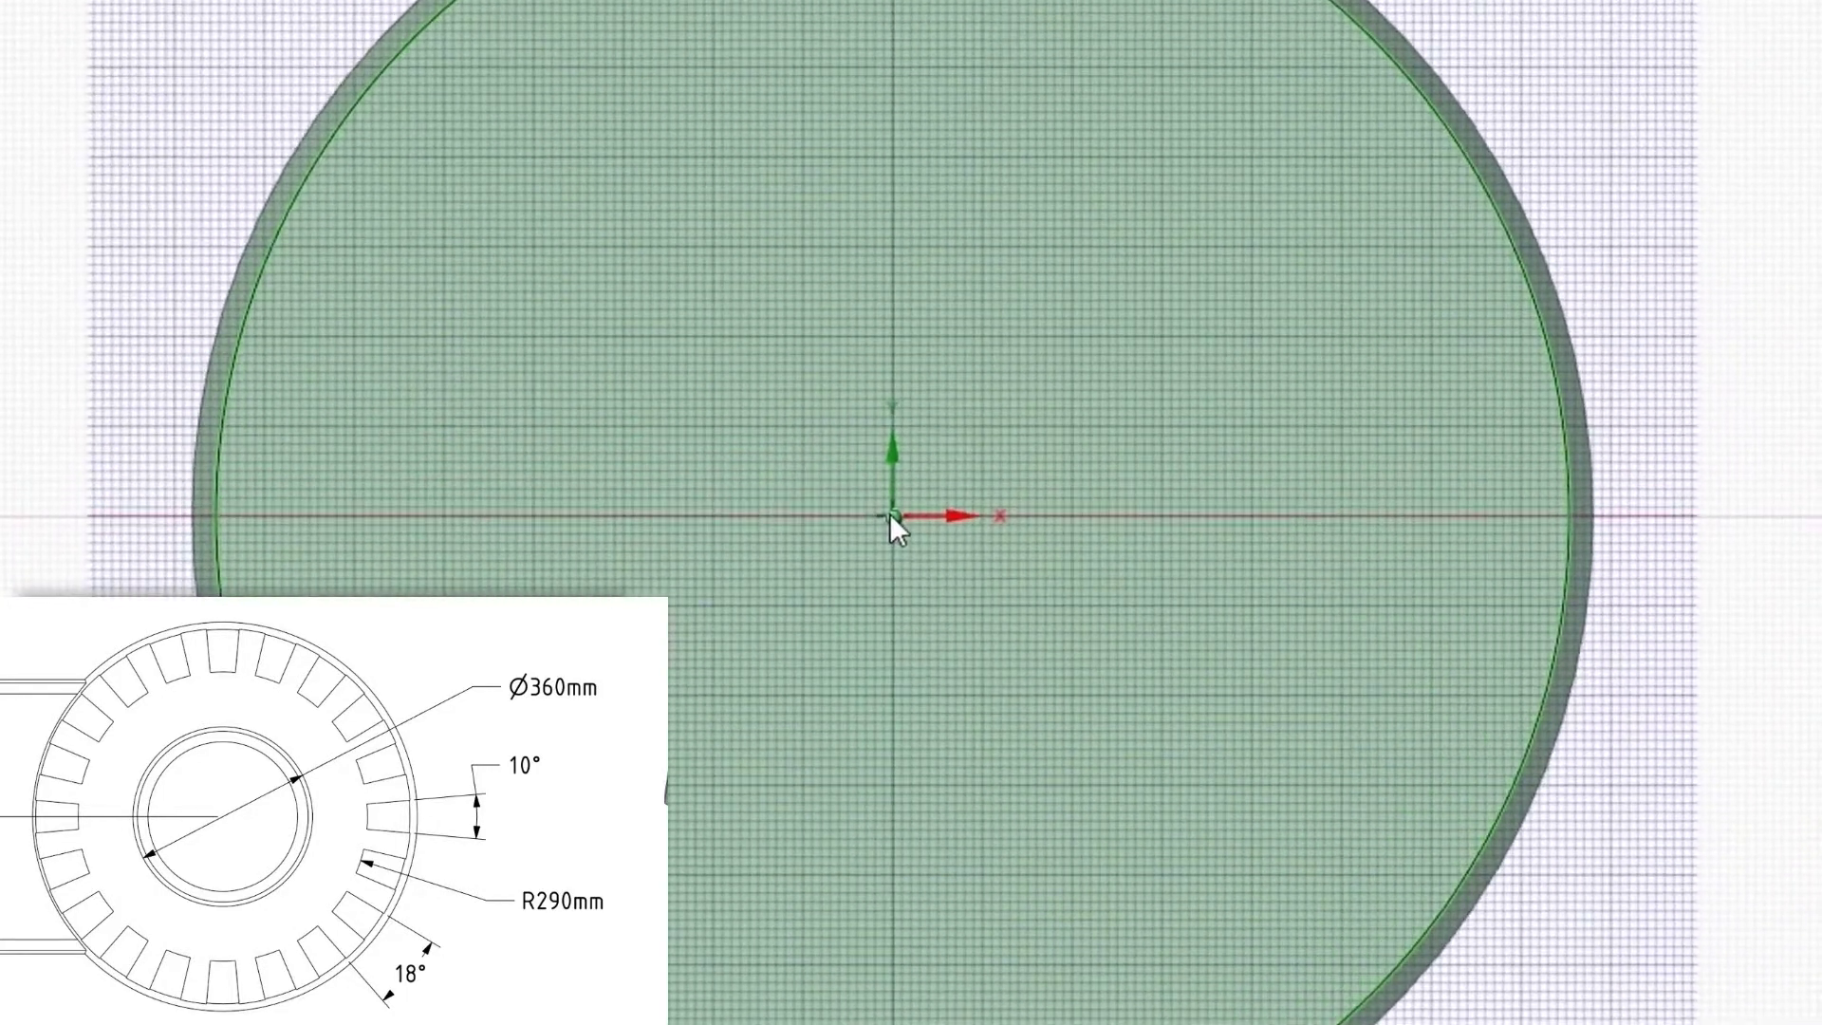
pyautogui.click(891, 513)
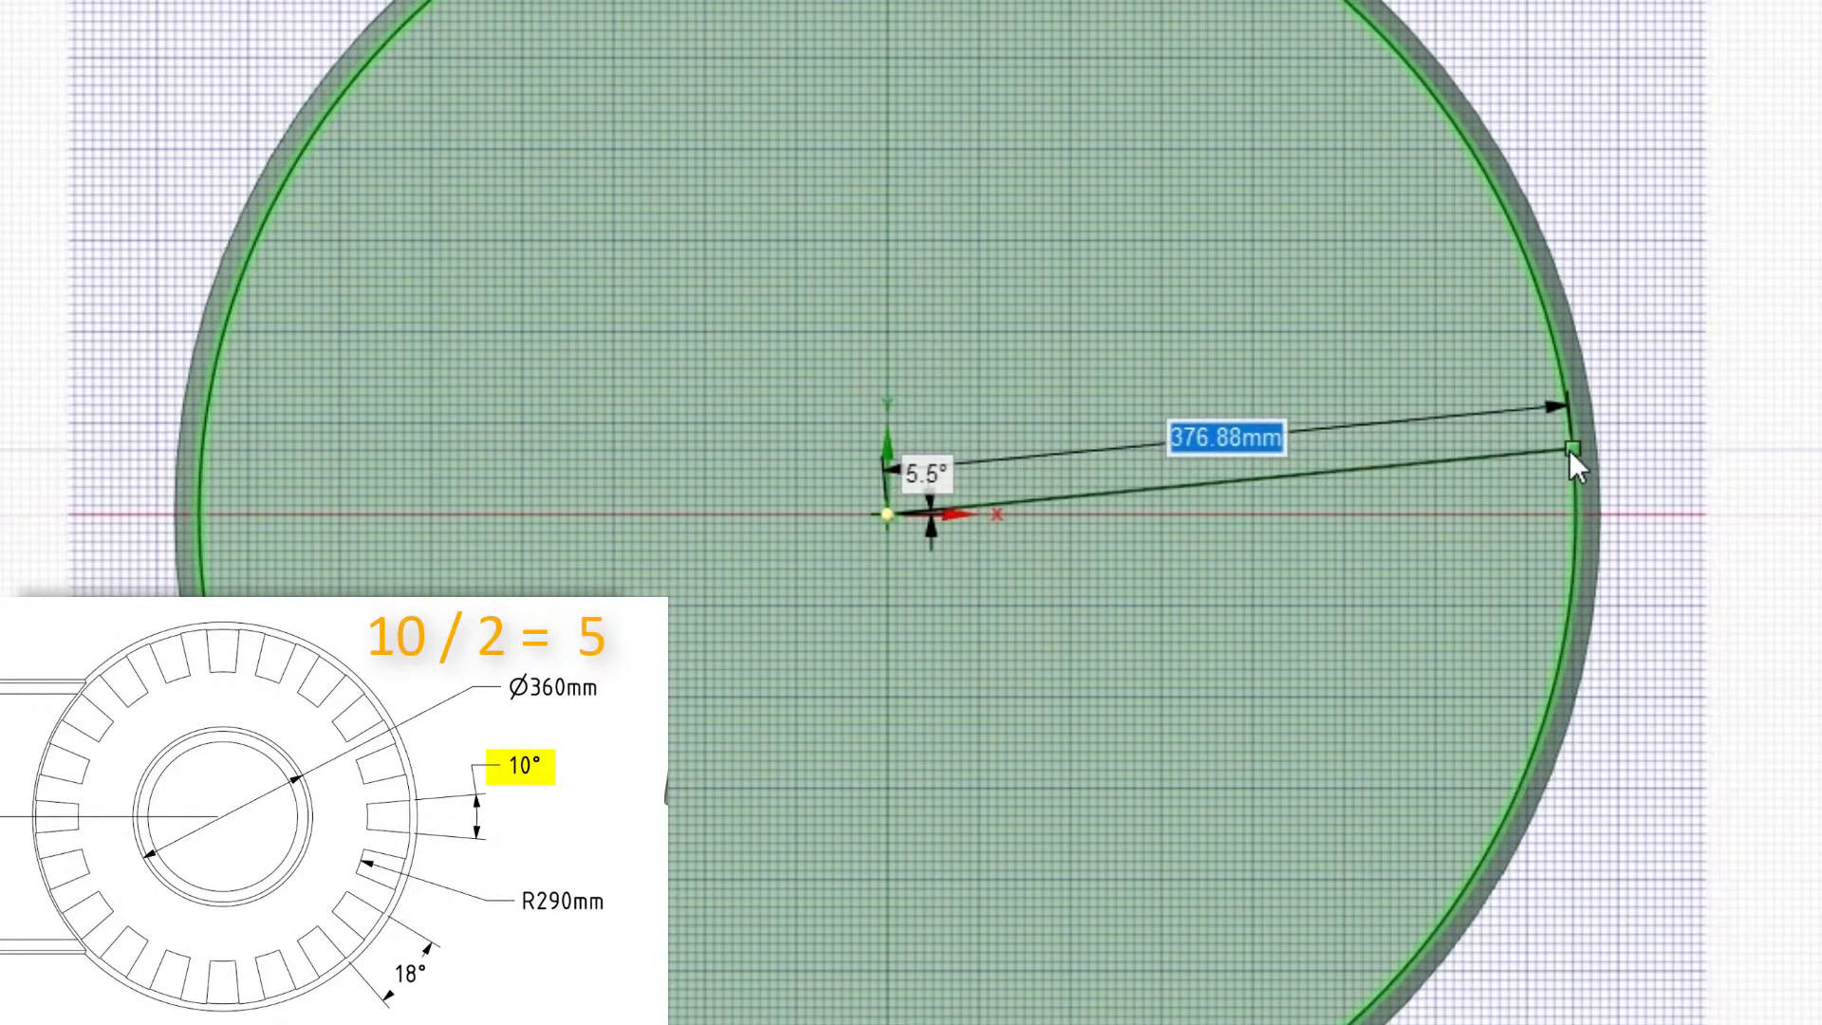
pyautogui.press('Tab')
pyautogui.write('5')
pyautogui.press('Return')
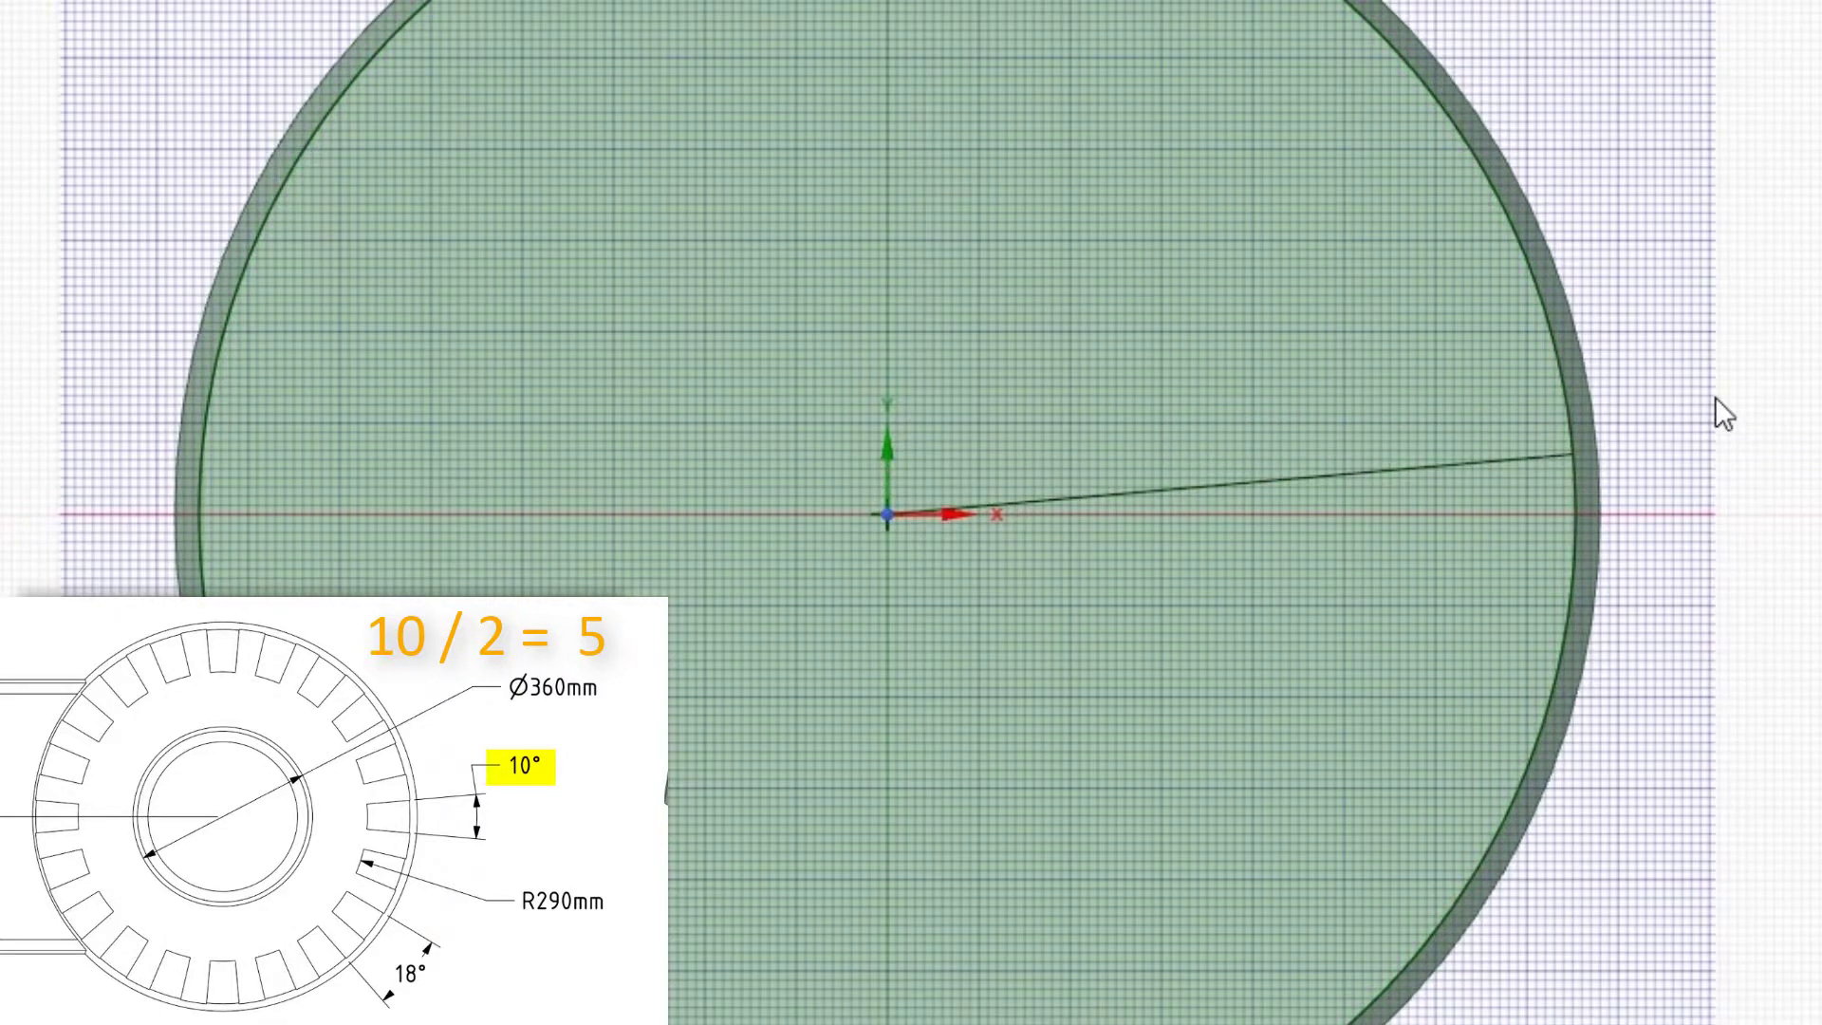
pyautogui.click(883, 515)
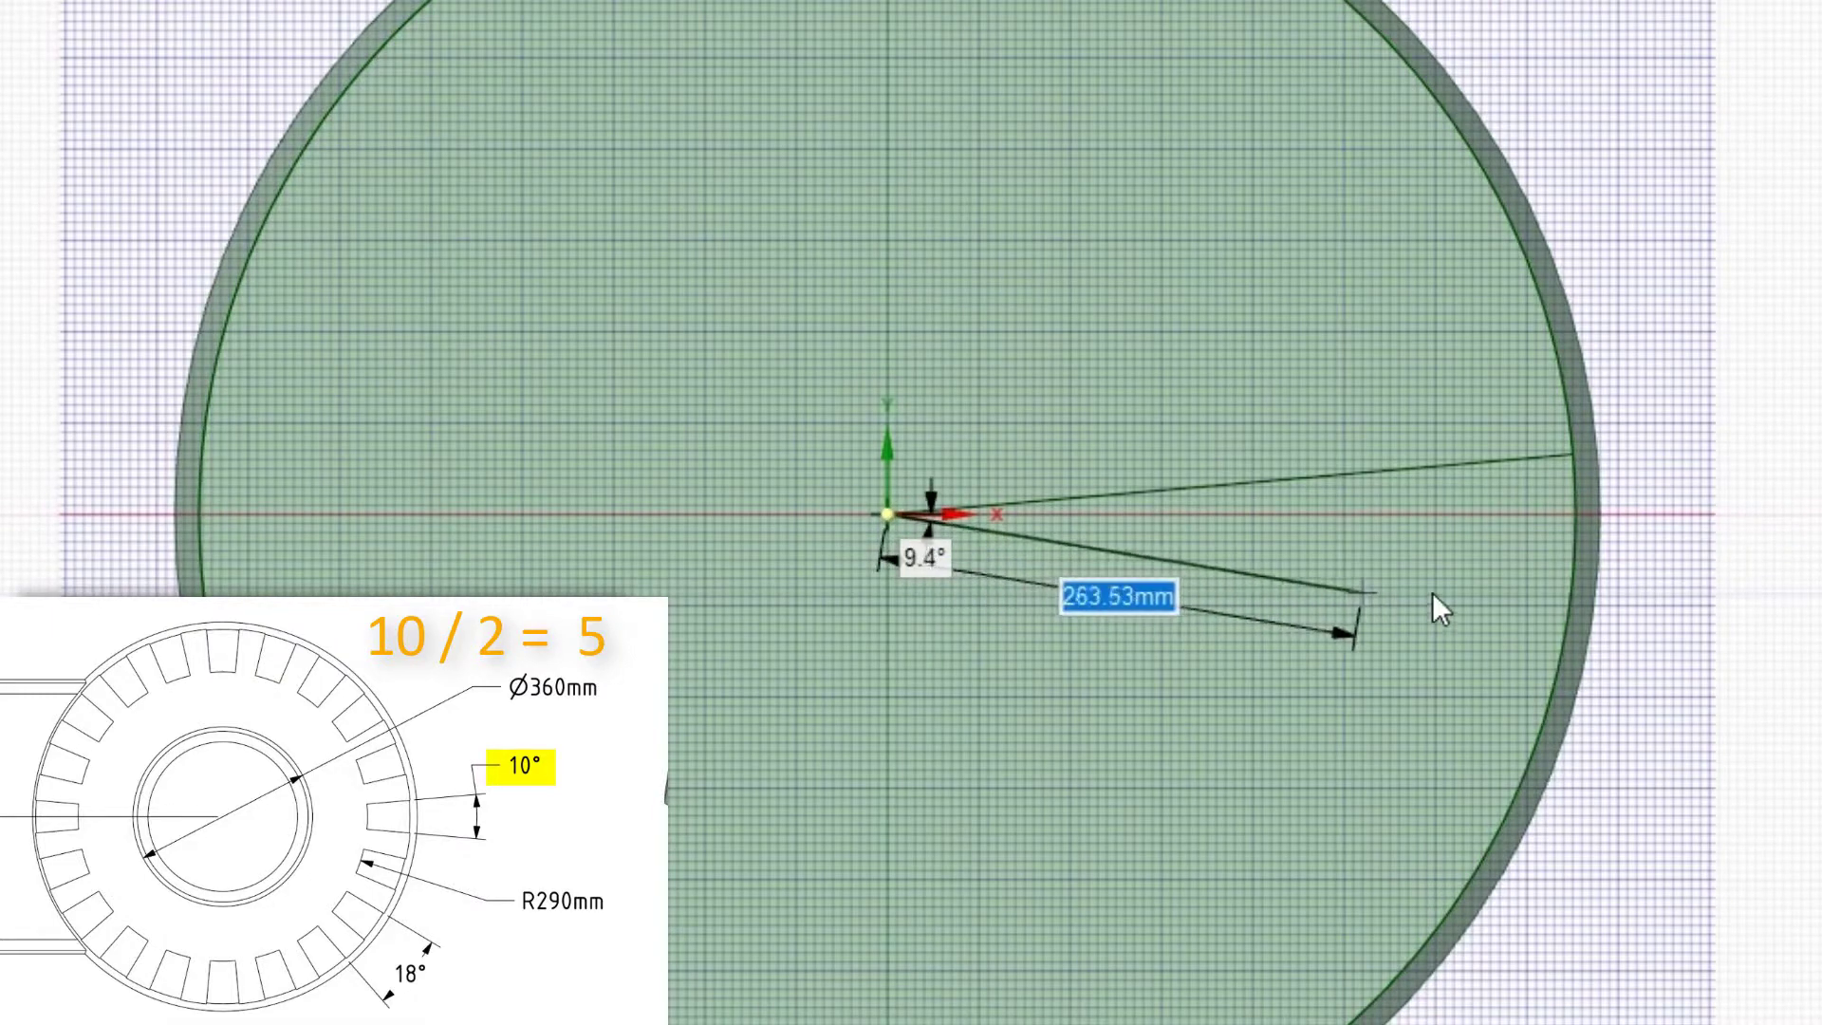
pyautogui.press('Tab')
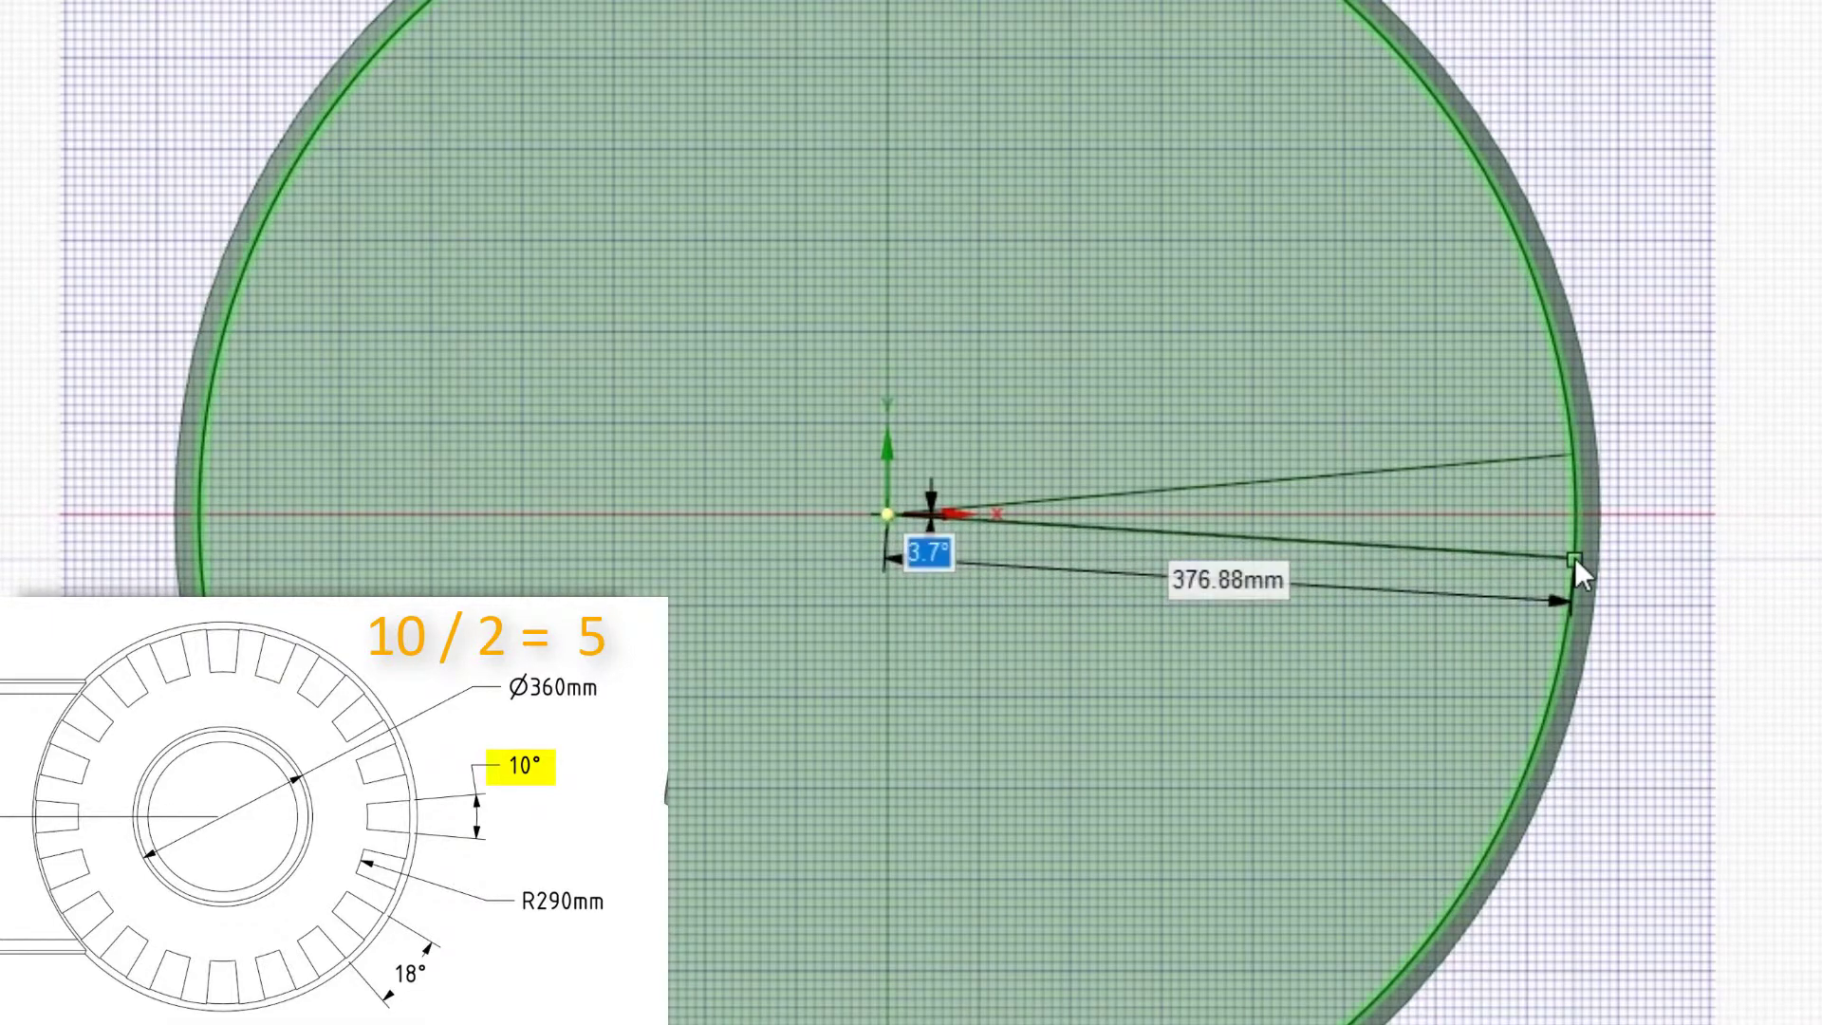
pyautogui.write('5')
pyautogui.press('Return')
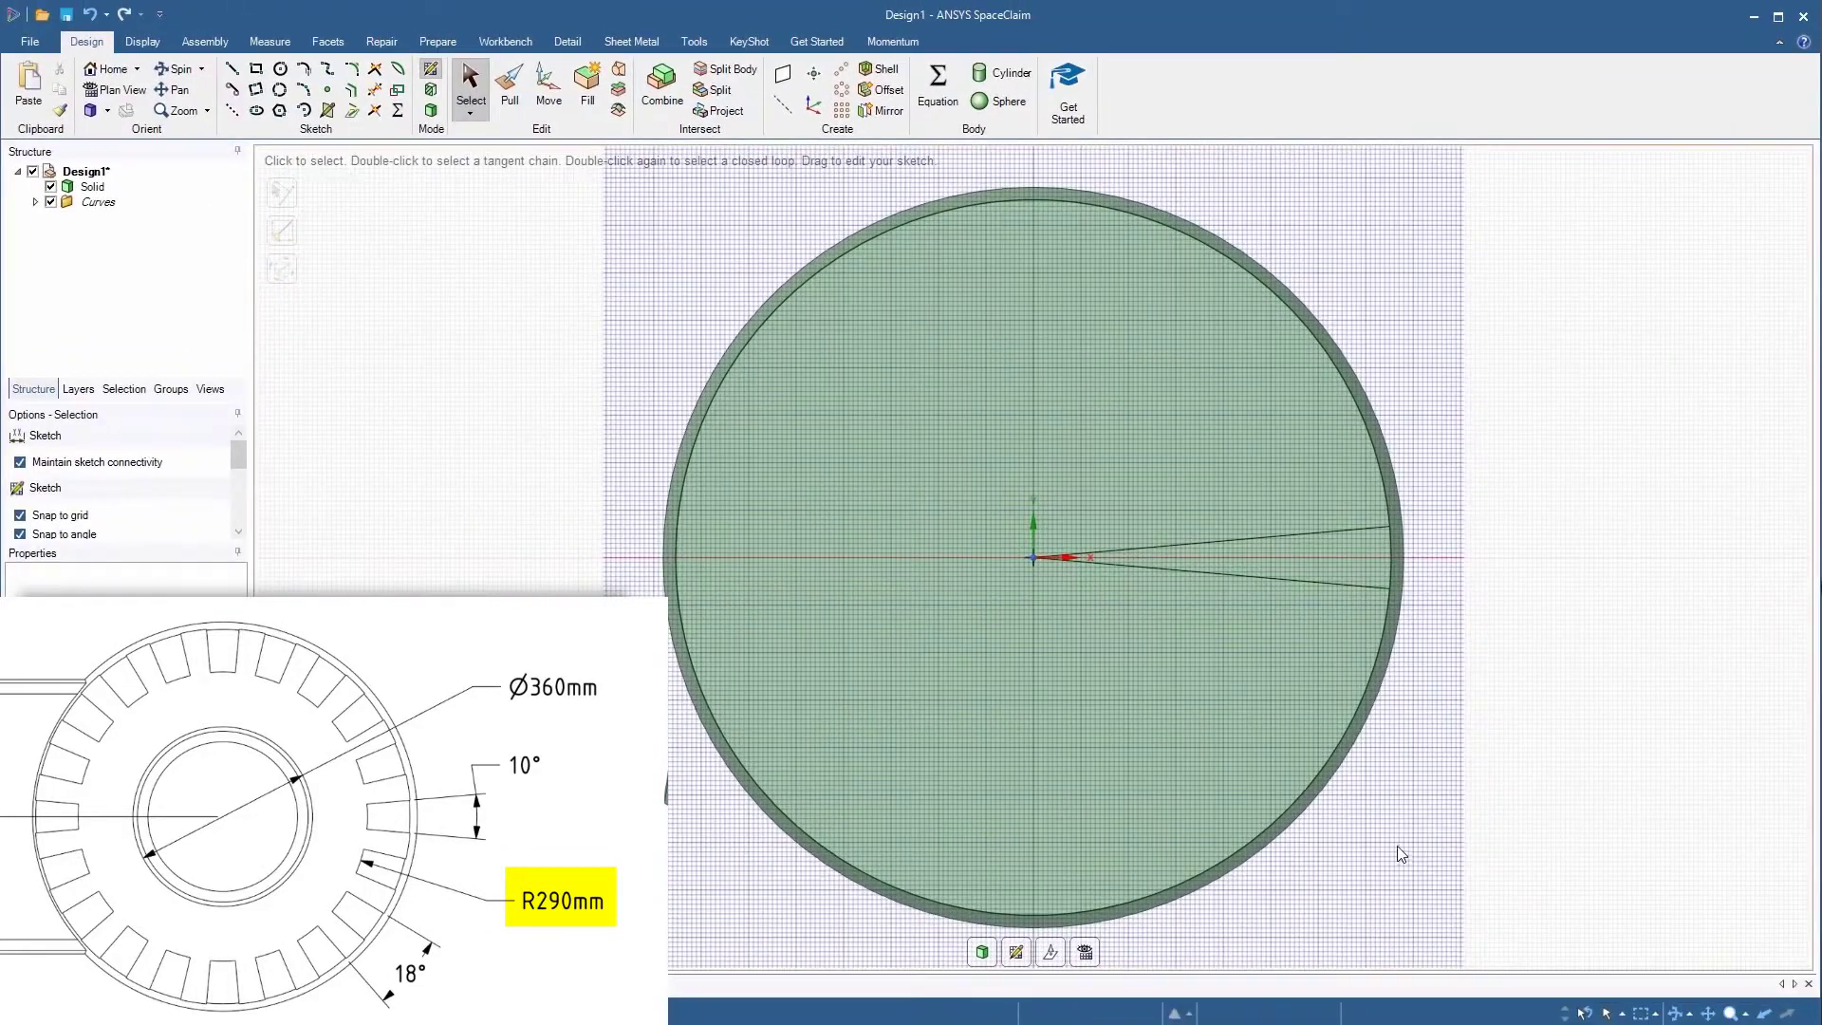
# Step: Sketch a 580 mm diameter sweep arc centred on the origin, running between the two radial lines
pyautogui.click(303, 112)
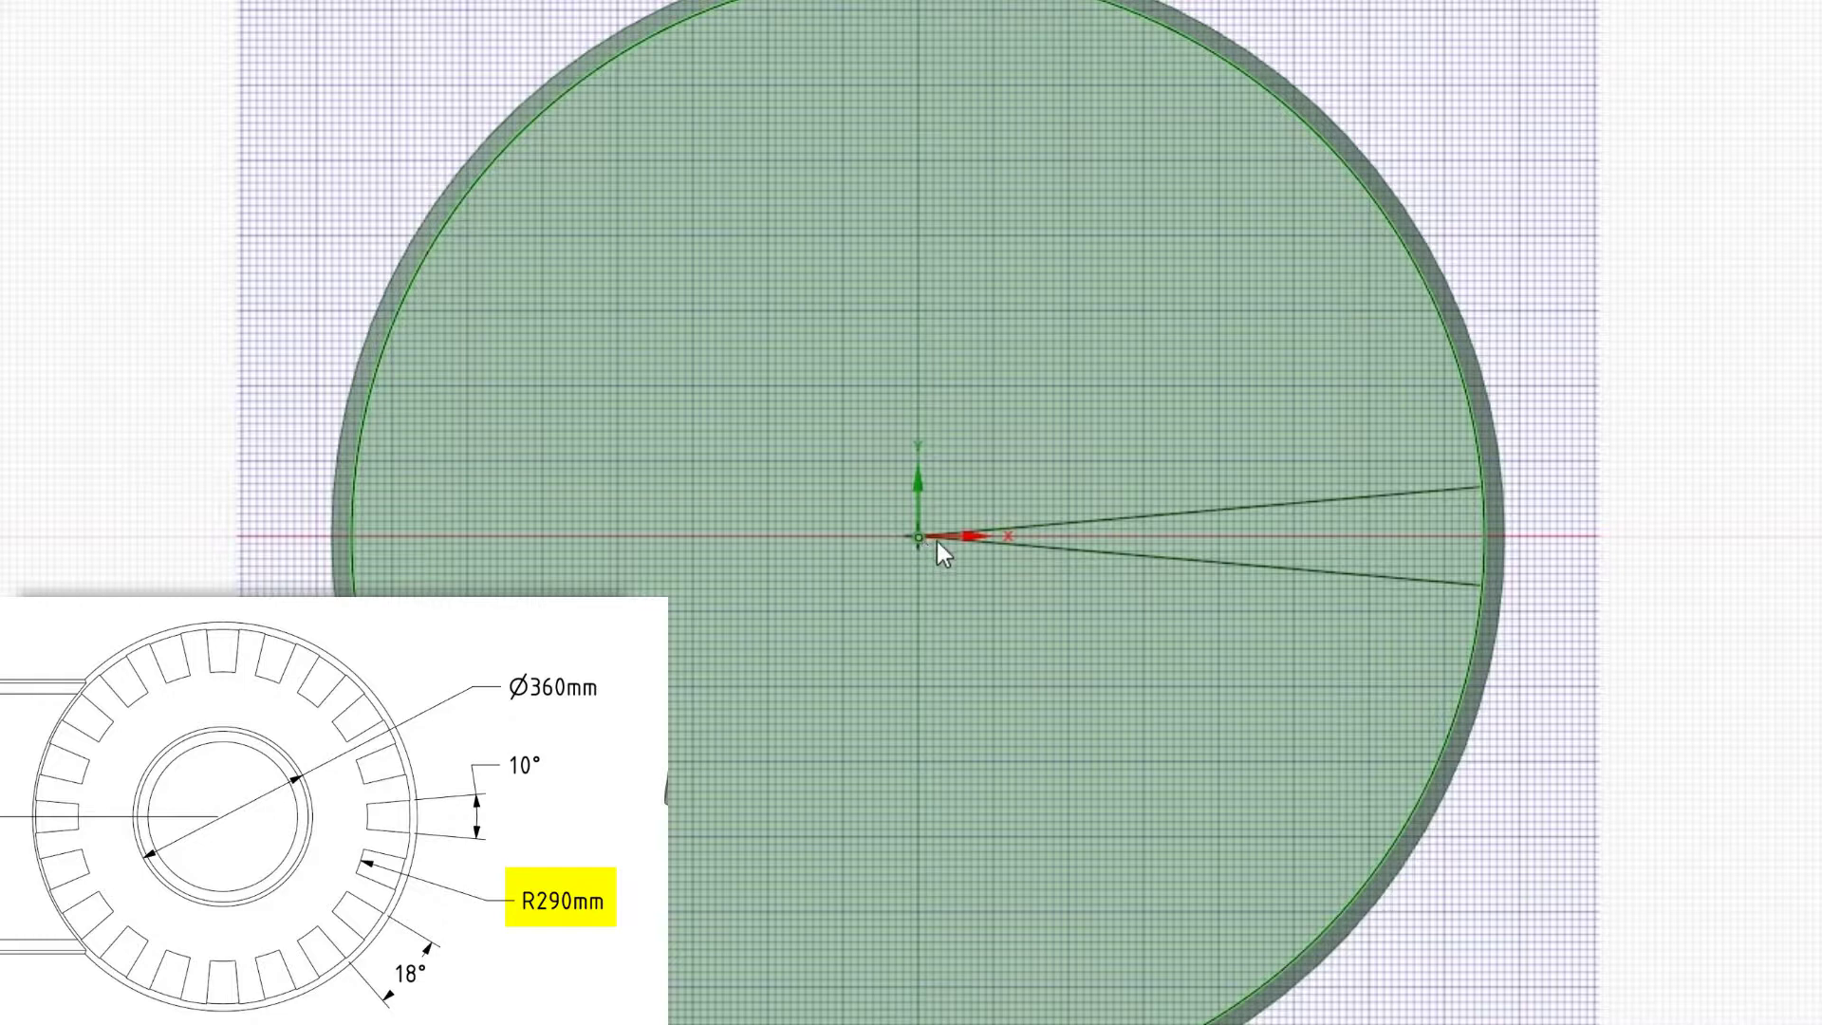
pyautogui.click(920, 539)
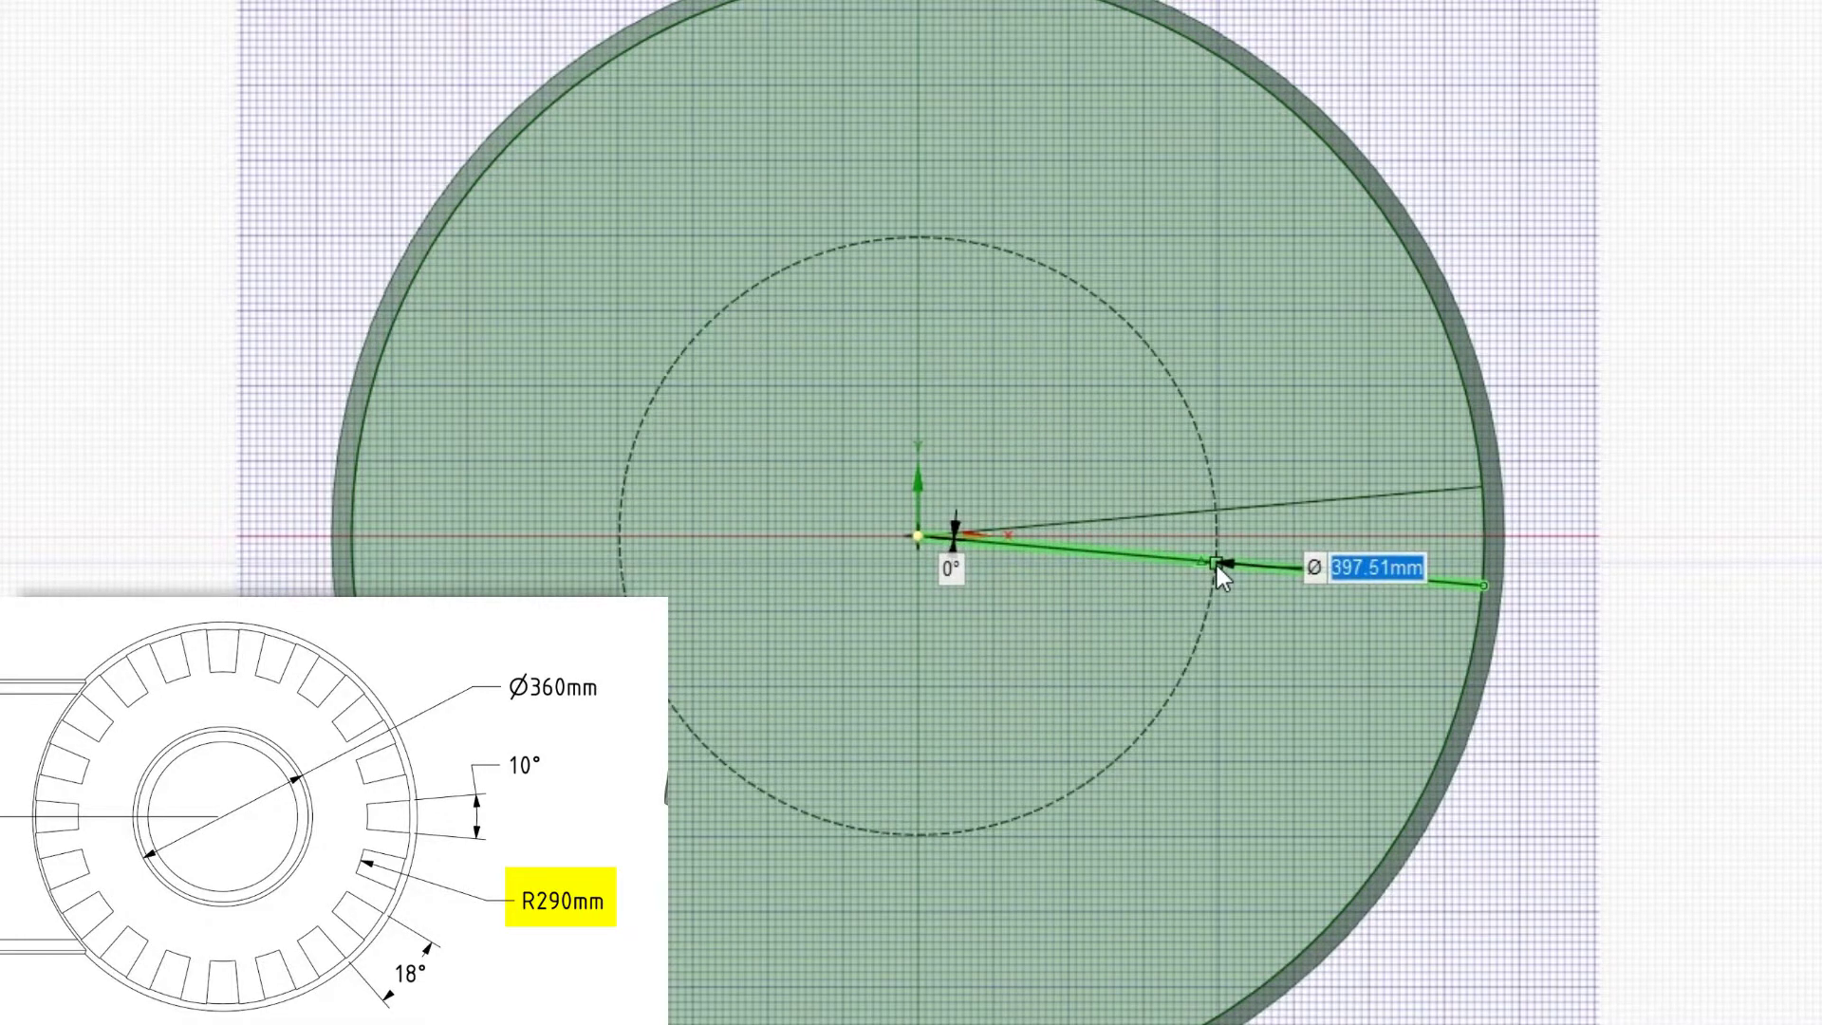
pyautogui.write('580')
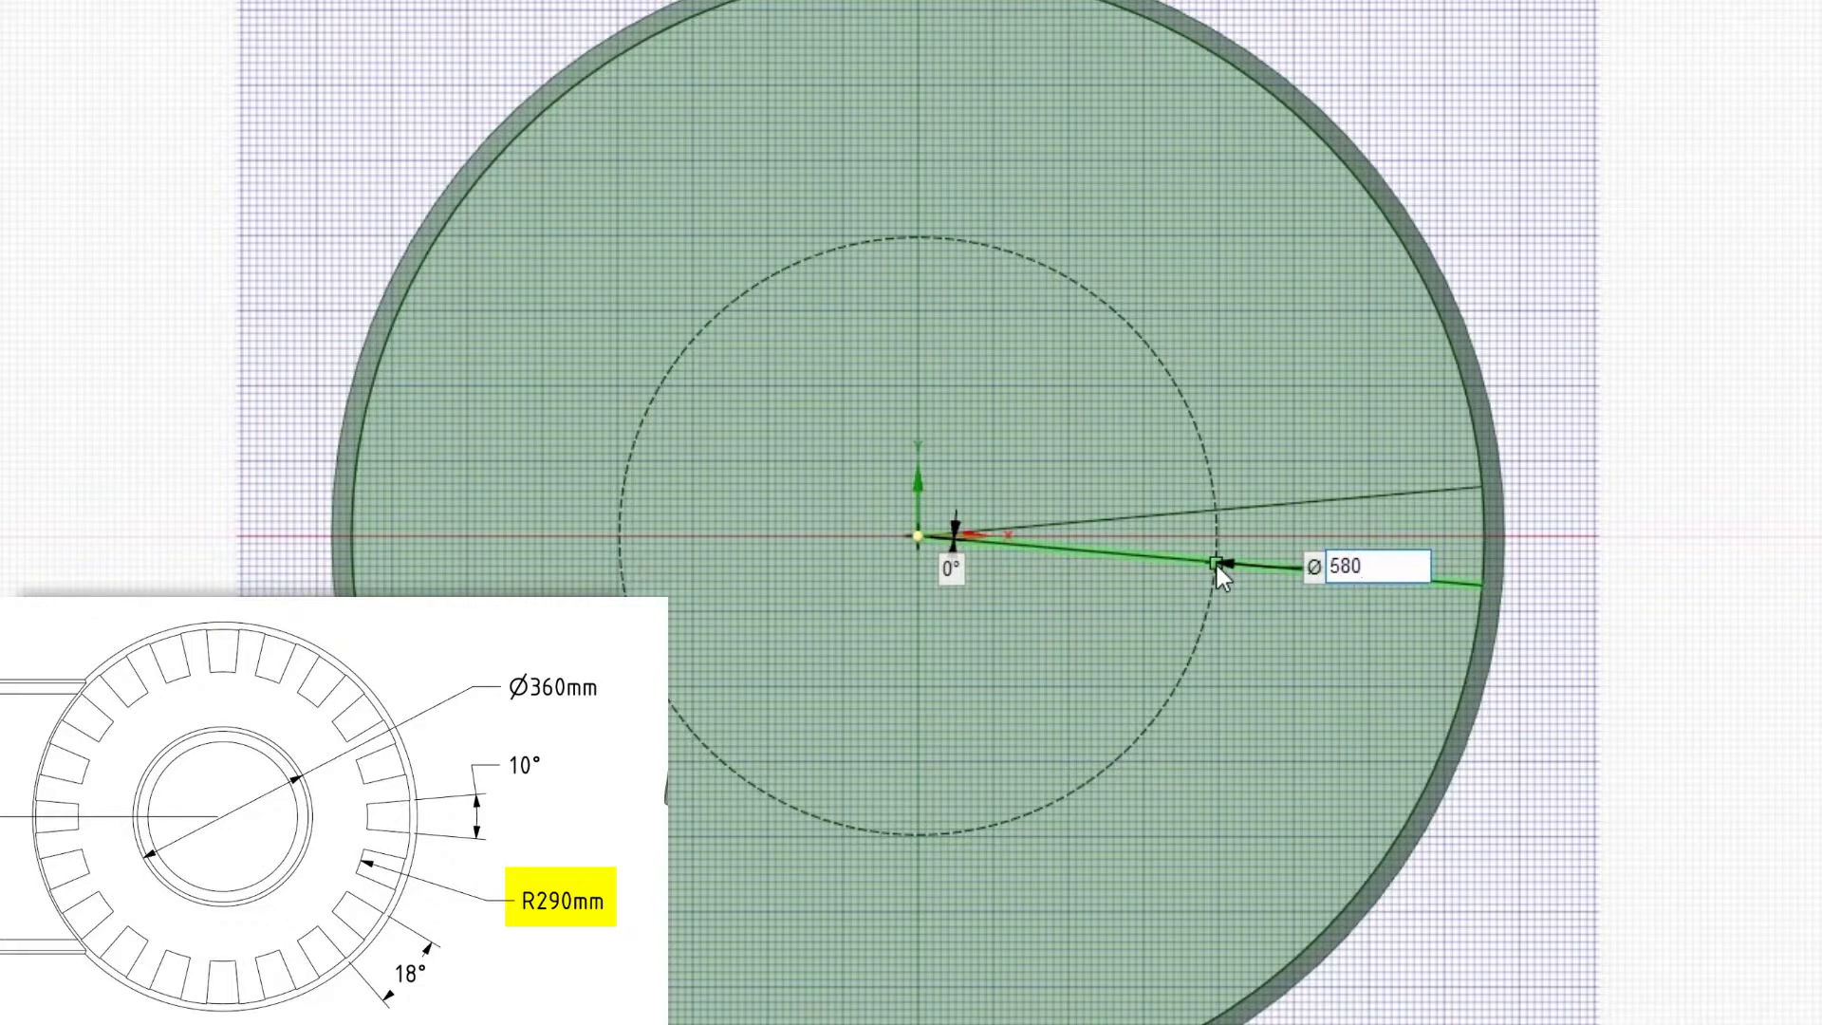
pyautogui.press('Tab')
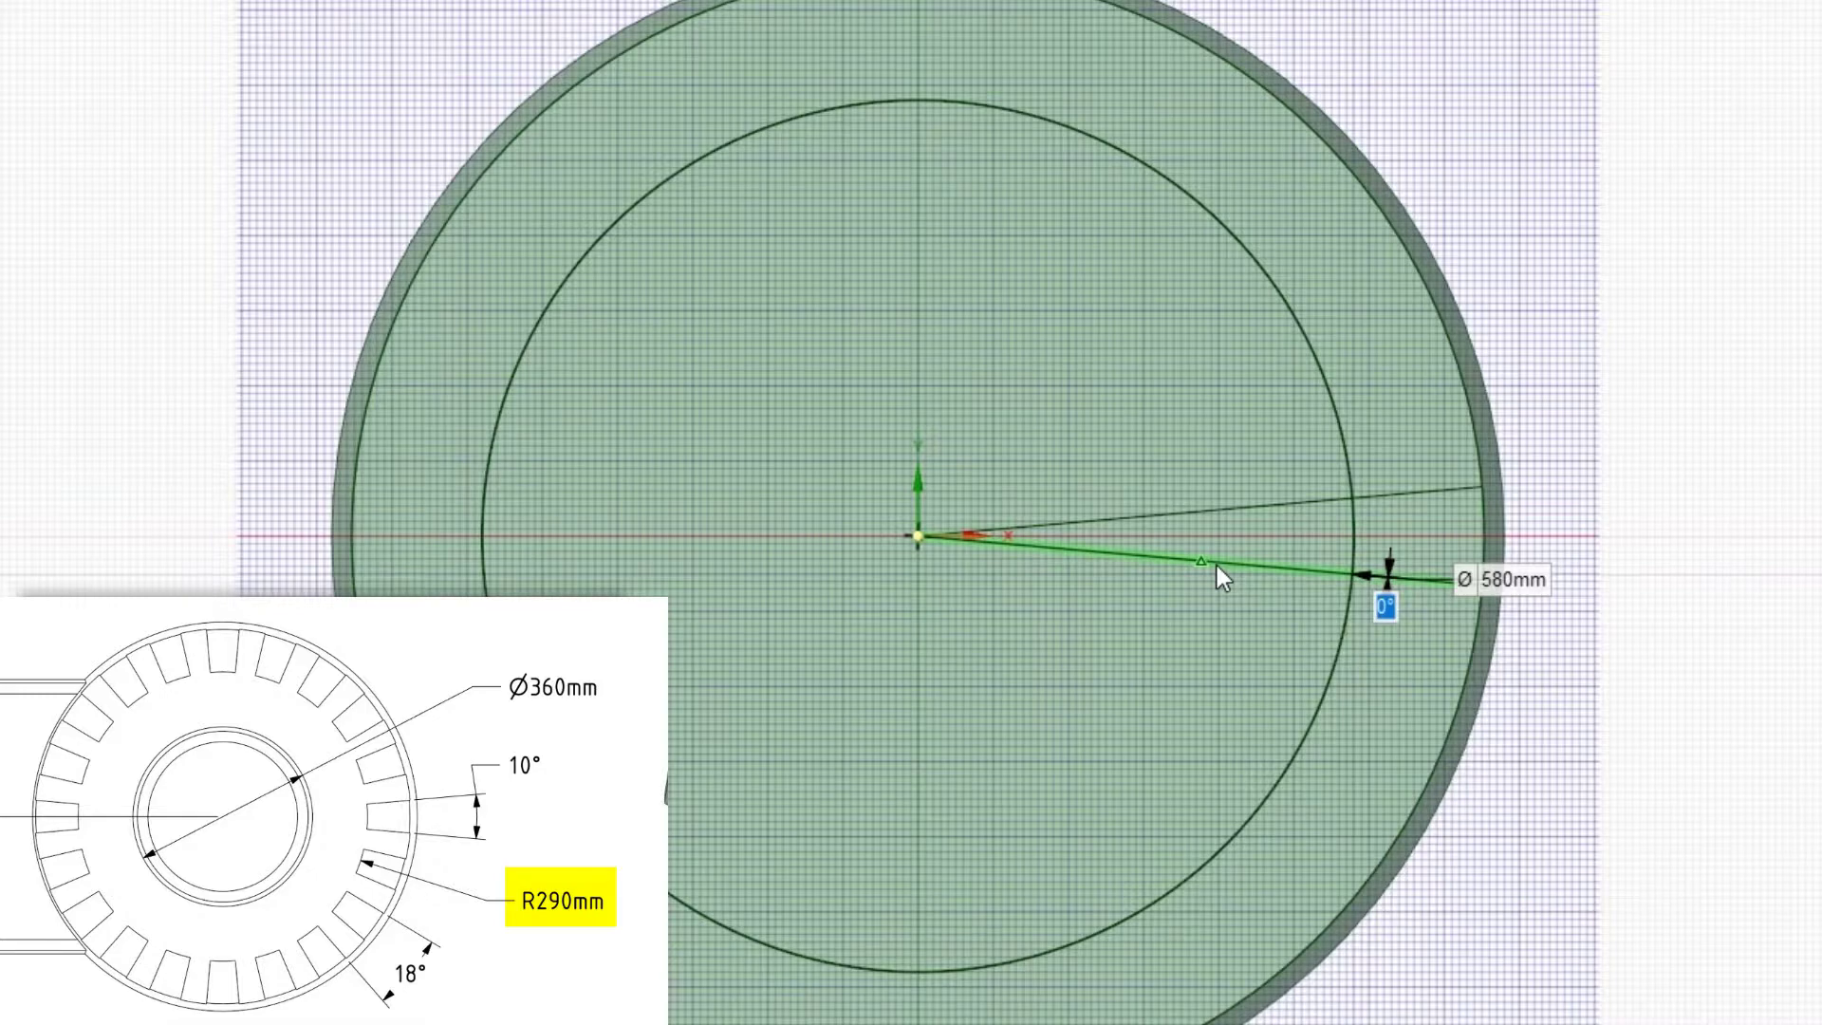
pyautogui.click(1358, 500)
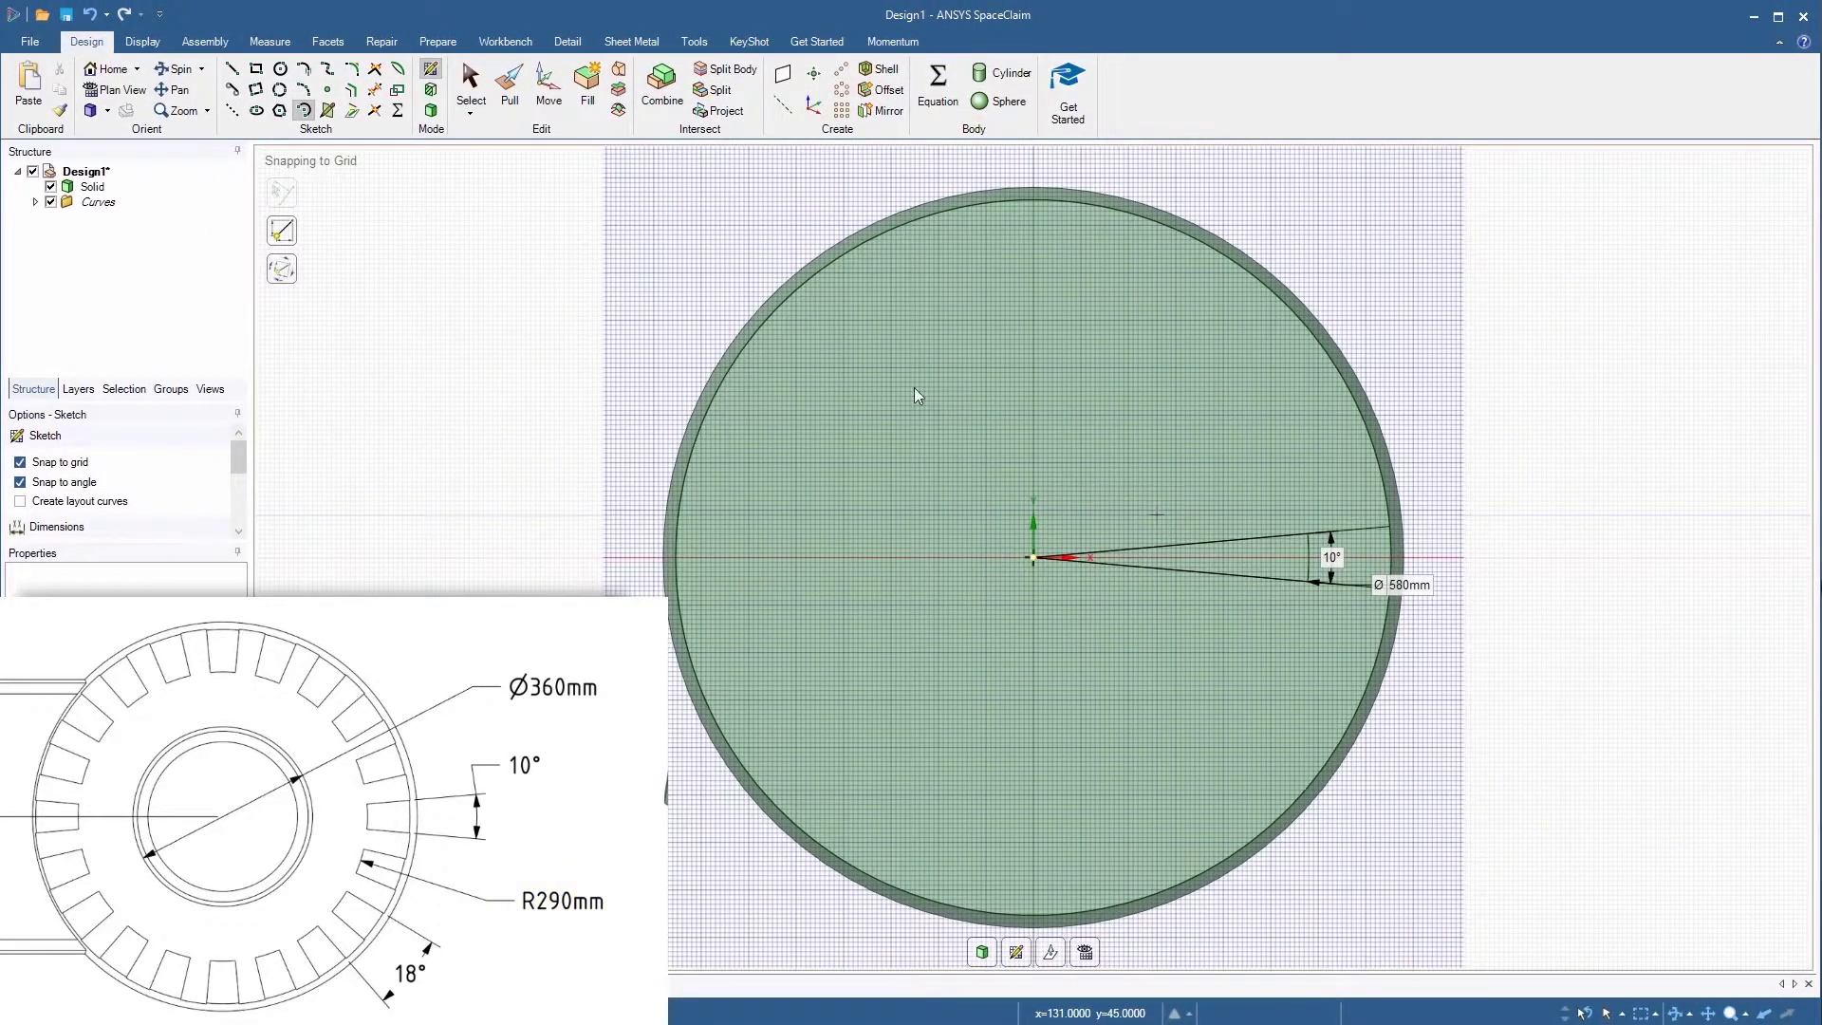
# Step: Trim both radial lines inside the arc, and return the sketch to 3D mode in the home view
pyautogui.click(375, 91)
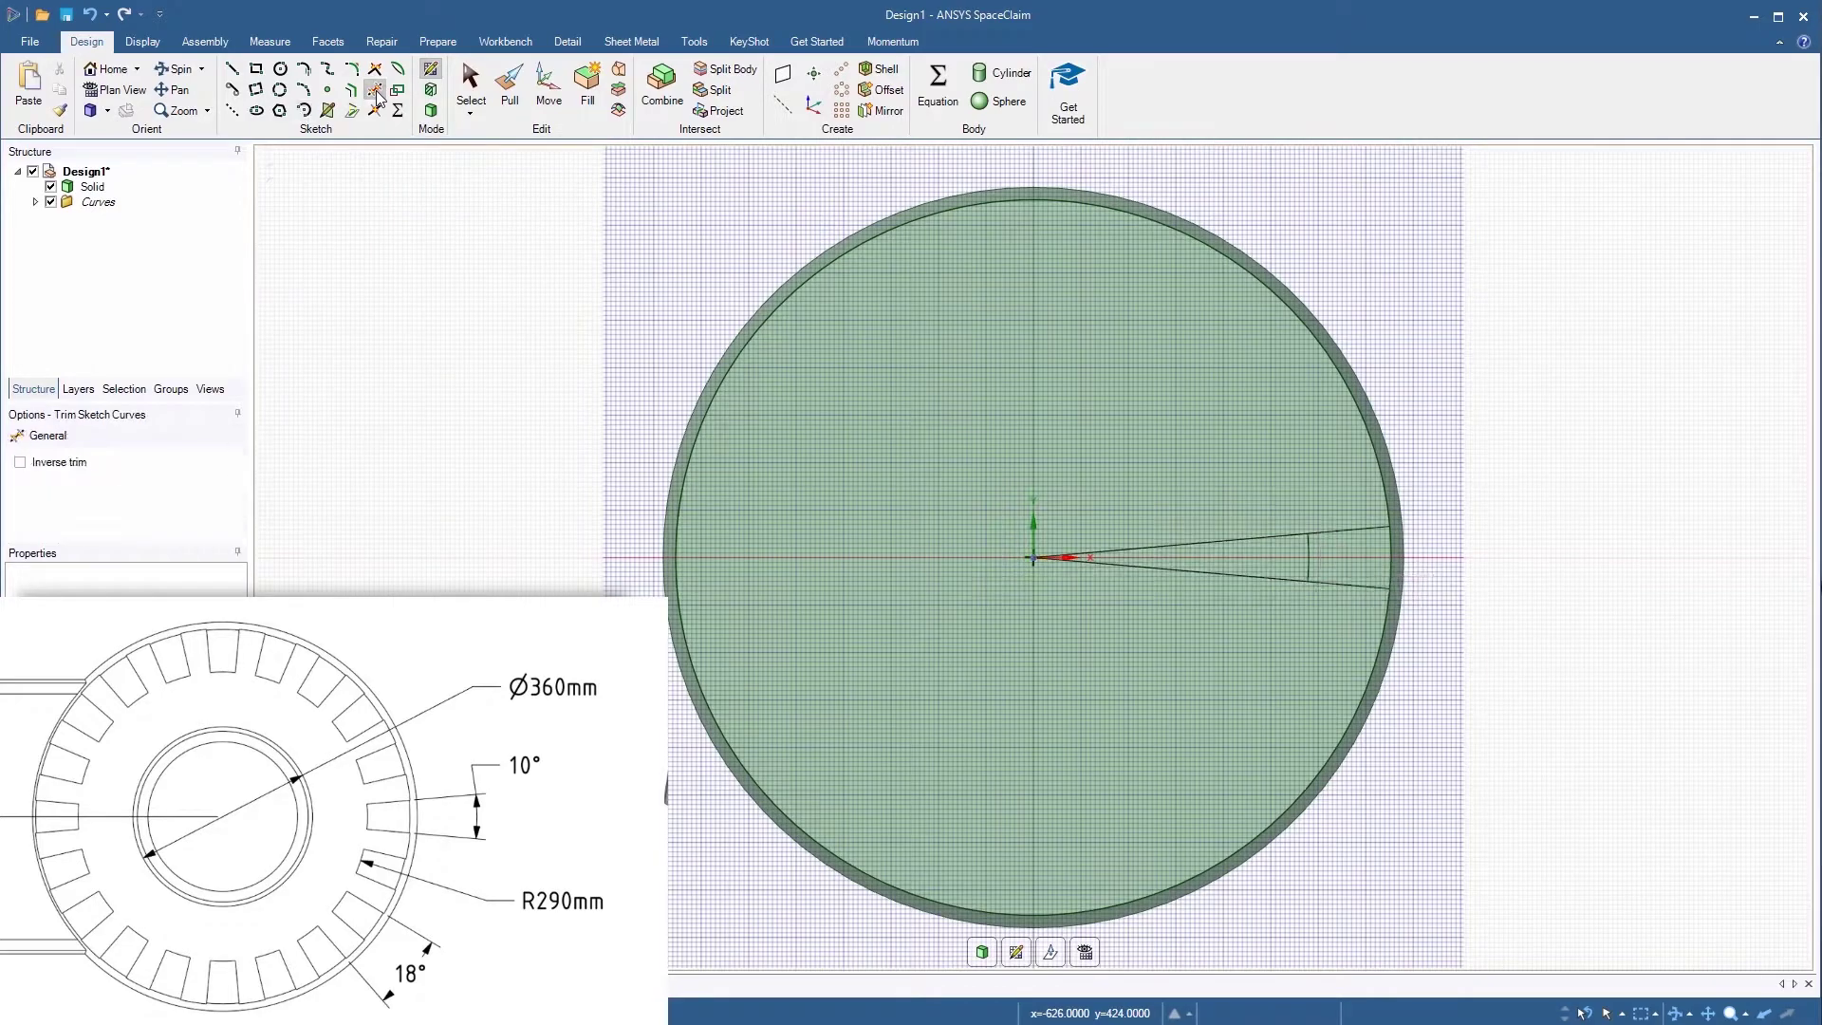
pyautogui.click(1181, 545)
pyautogui.click(1182, 570)
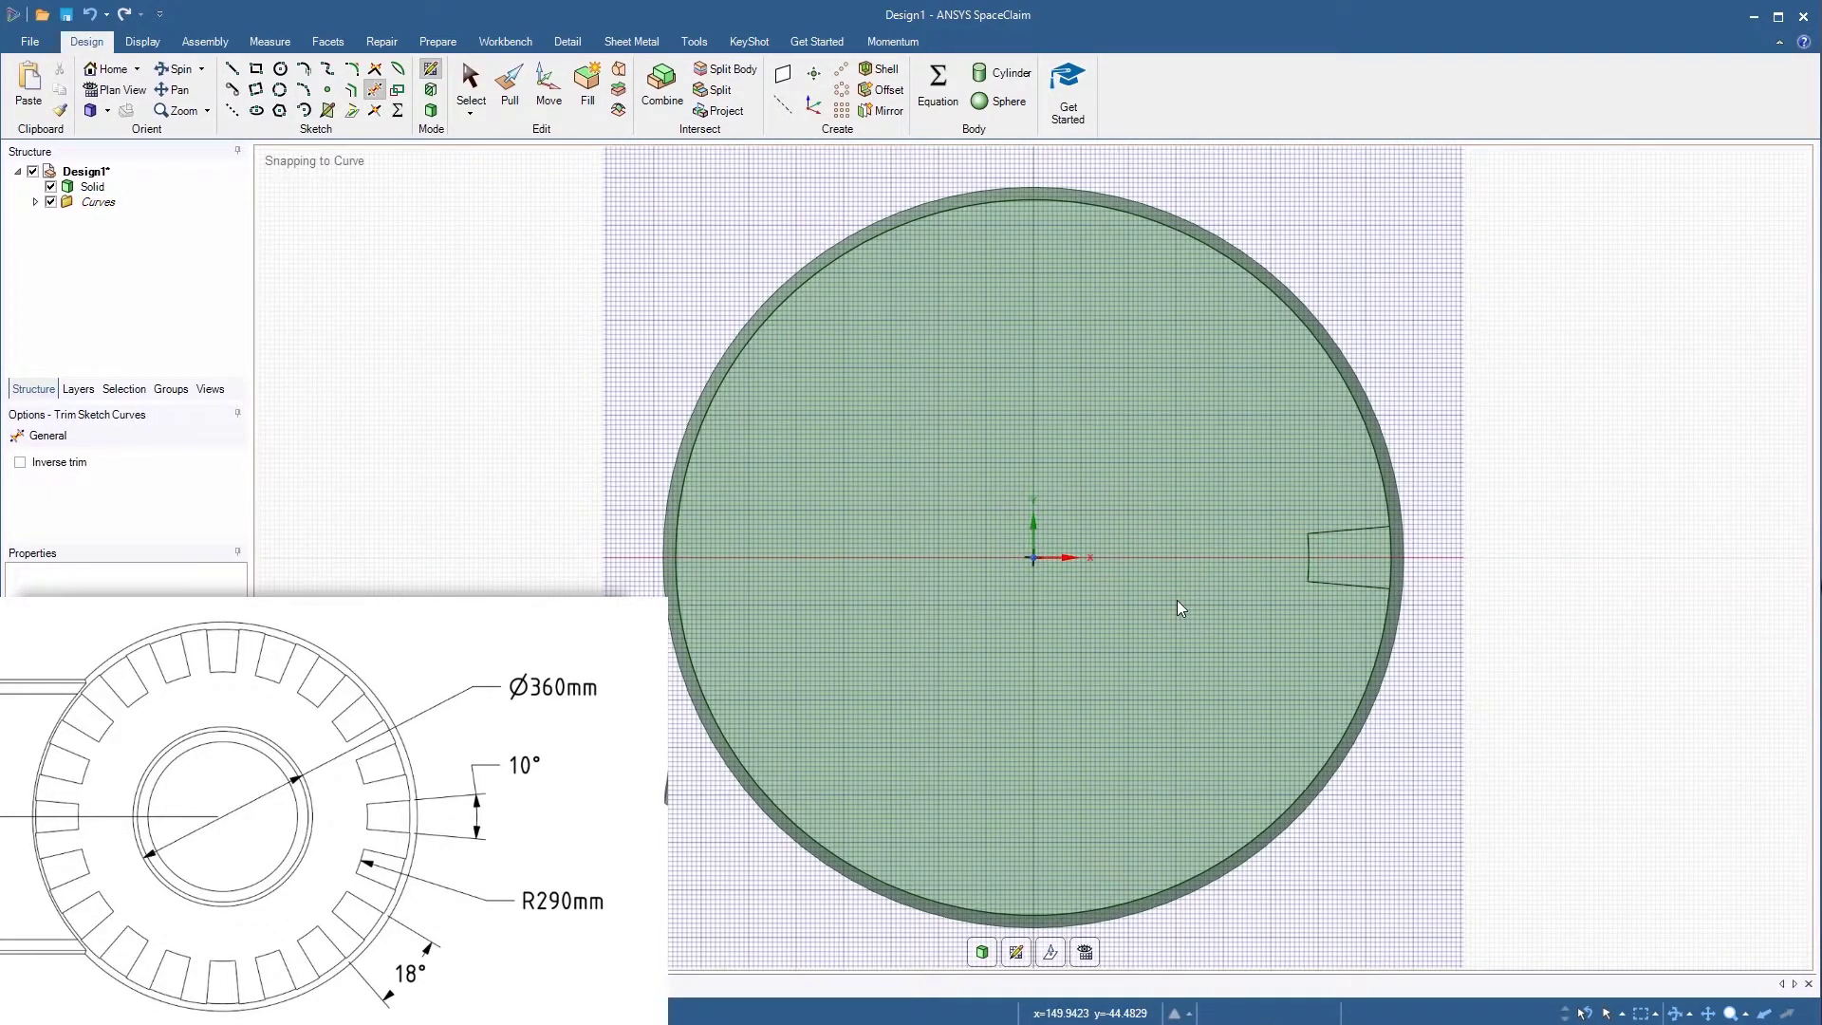
pyautogui.press('d')
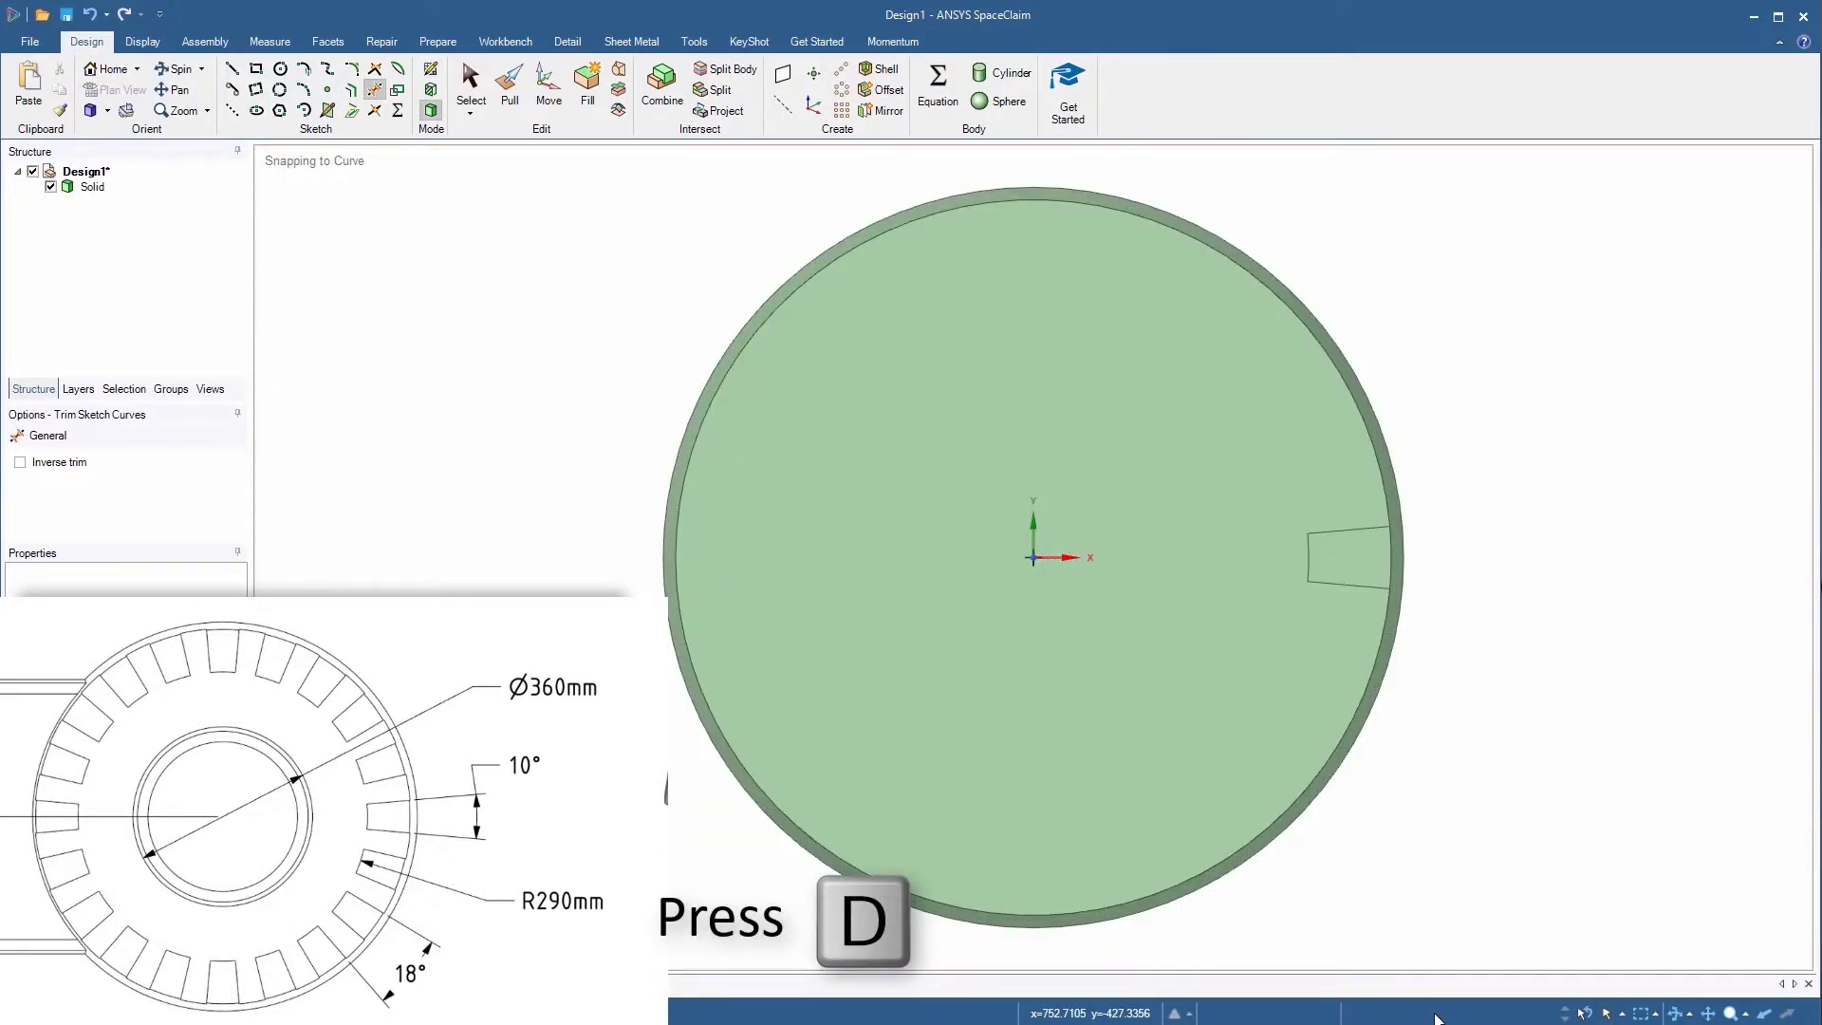
pyautogui.press('h')
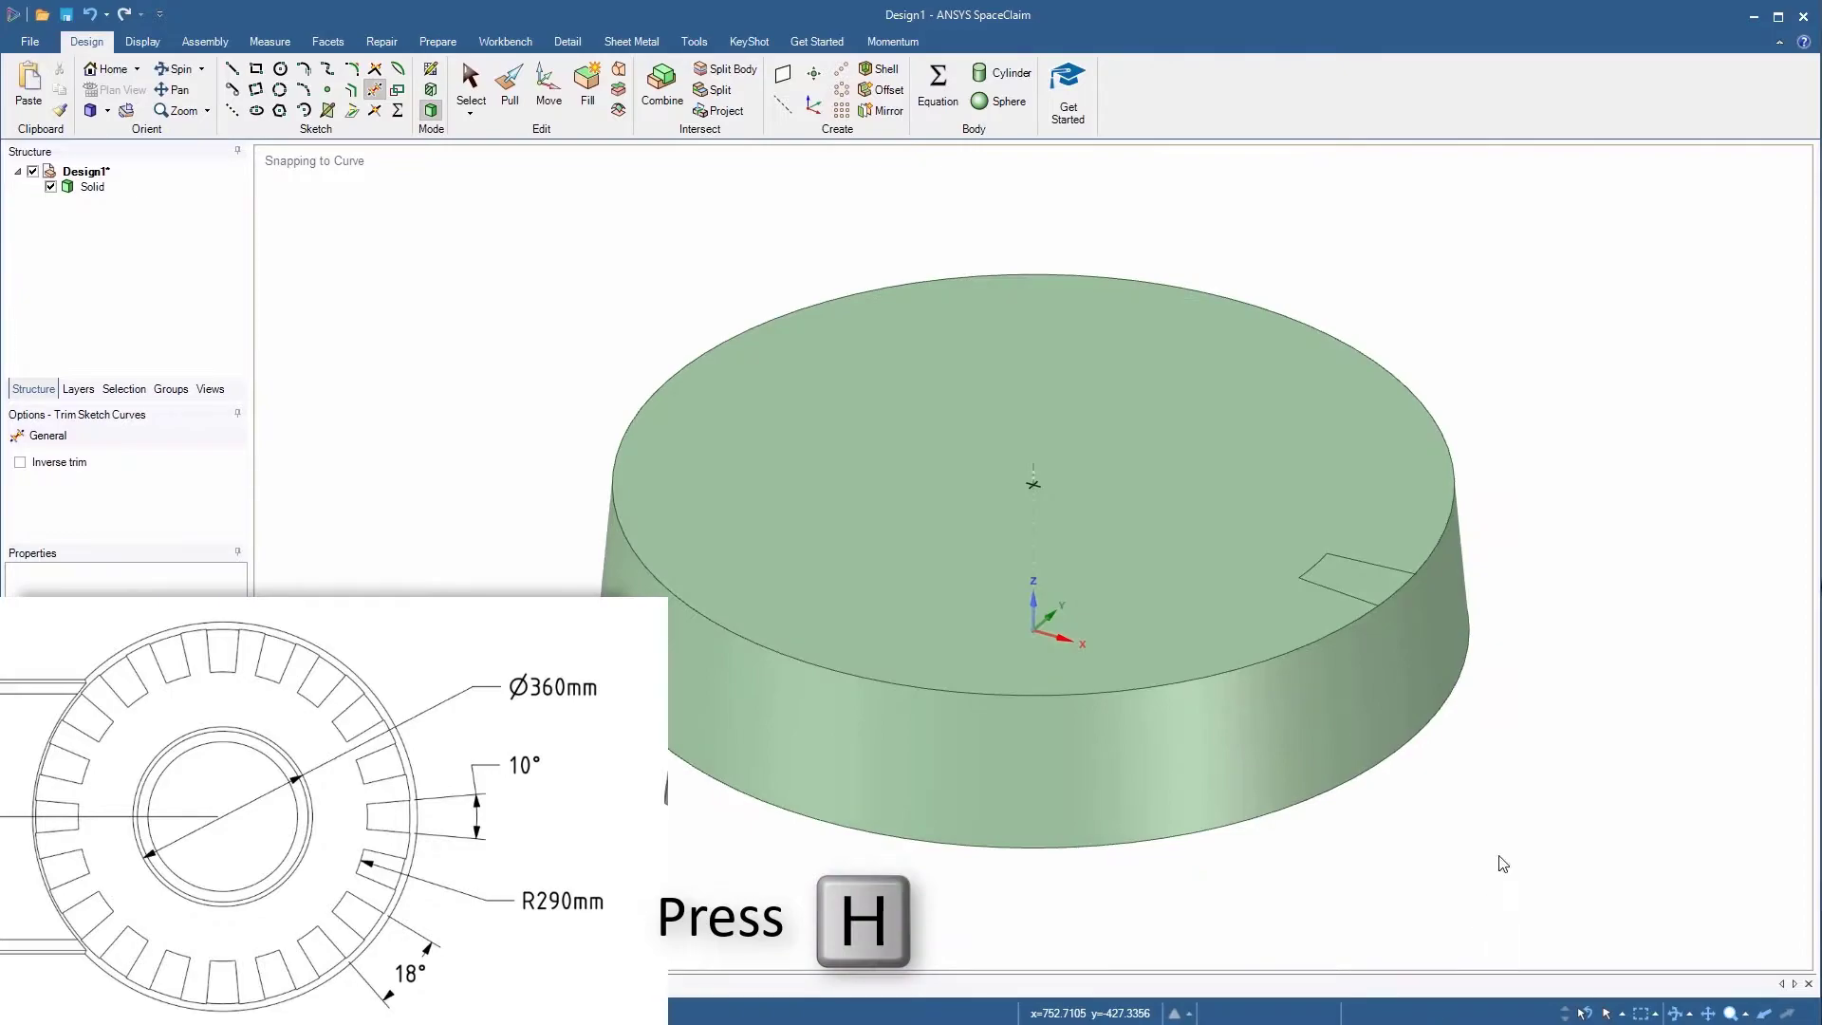
# Step: Pull the small wedge-shaped face at the disc's rim upward by 20 mm to form a tooth
pyautogui.press('p')
pyautogui.click(1388, 581)
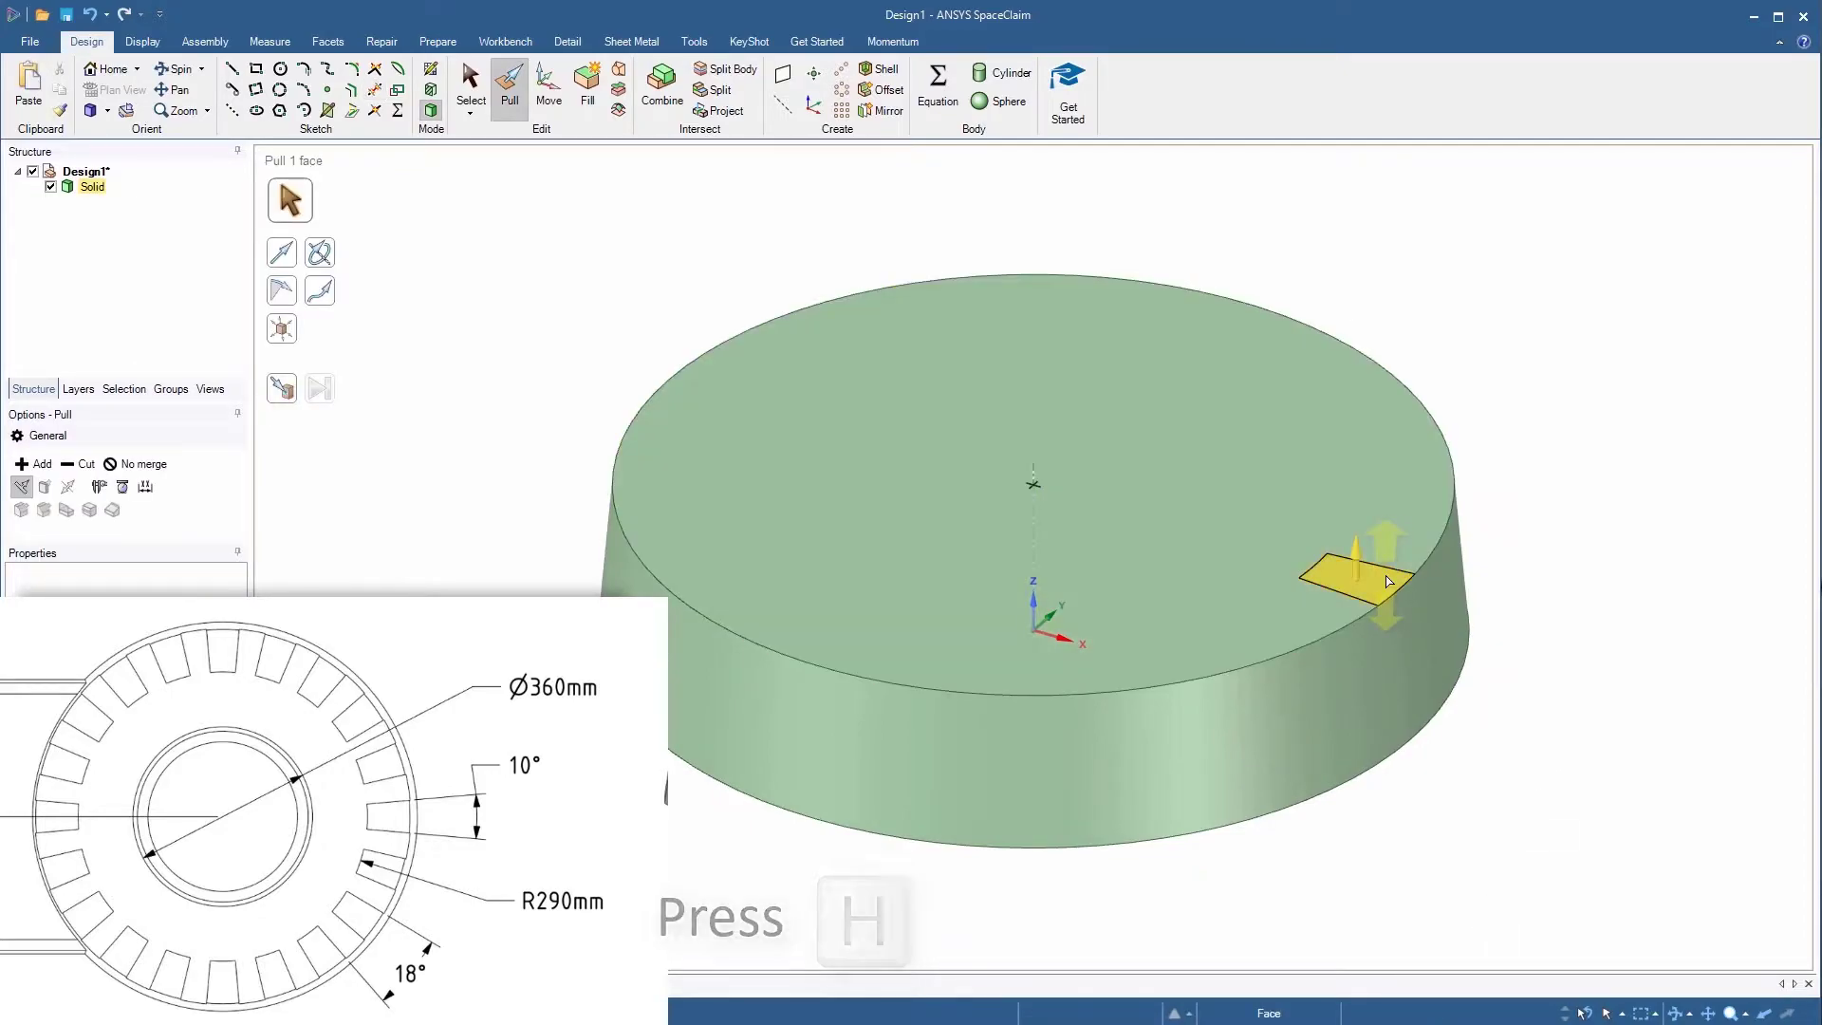
pyautogui.click(1389, 581)
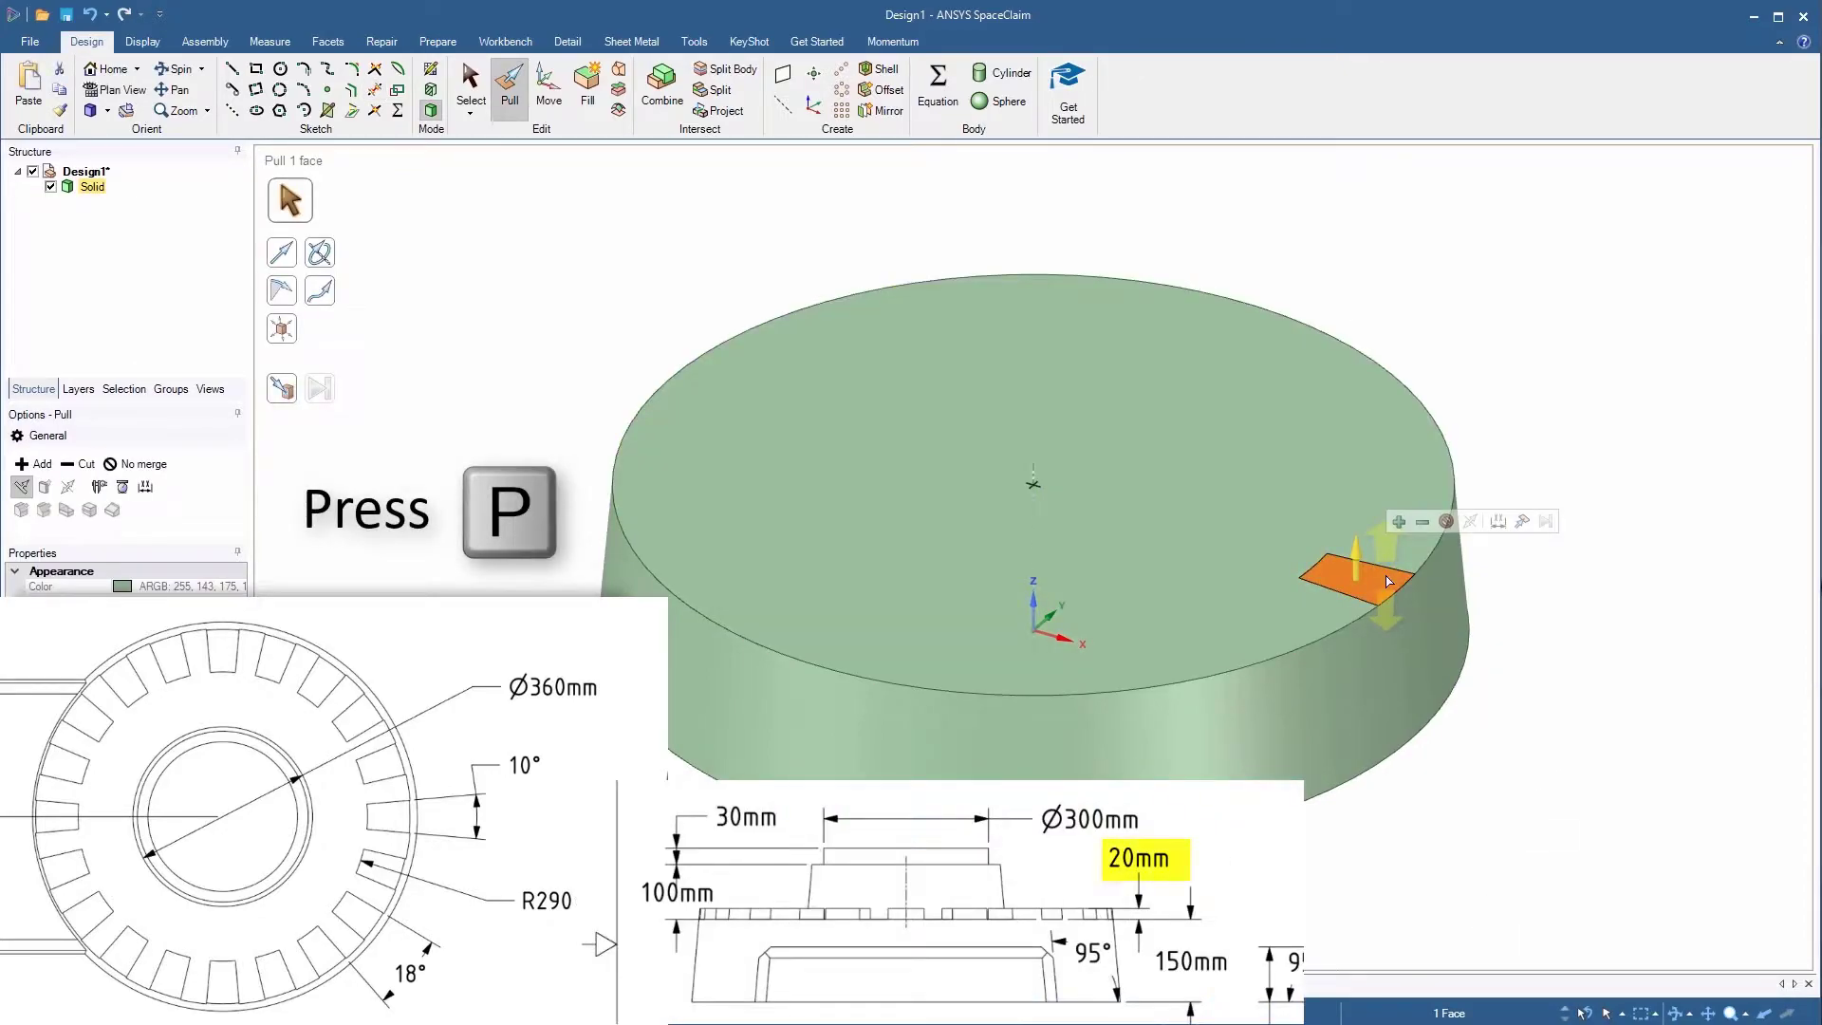
pyautogui.write('2')
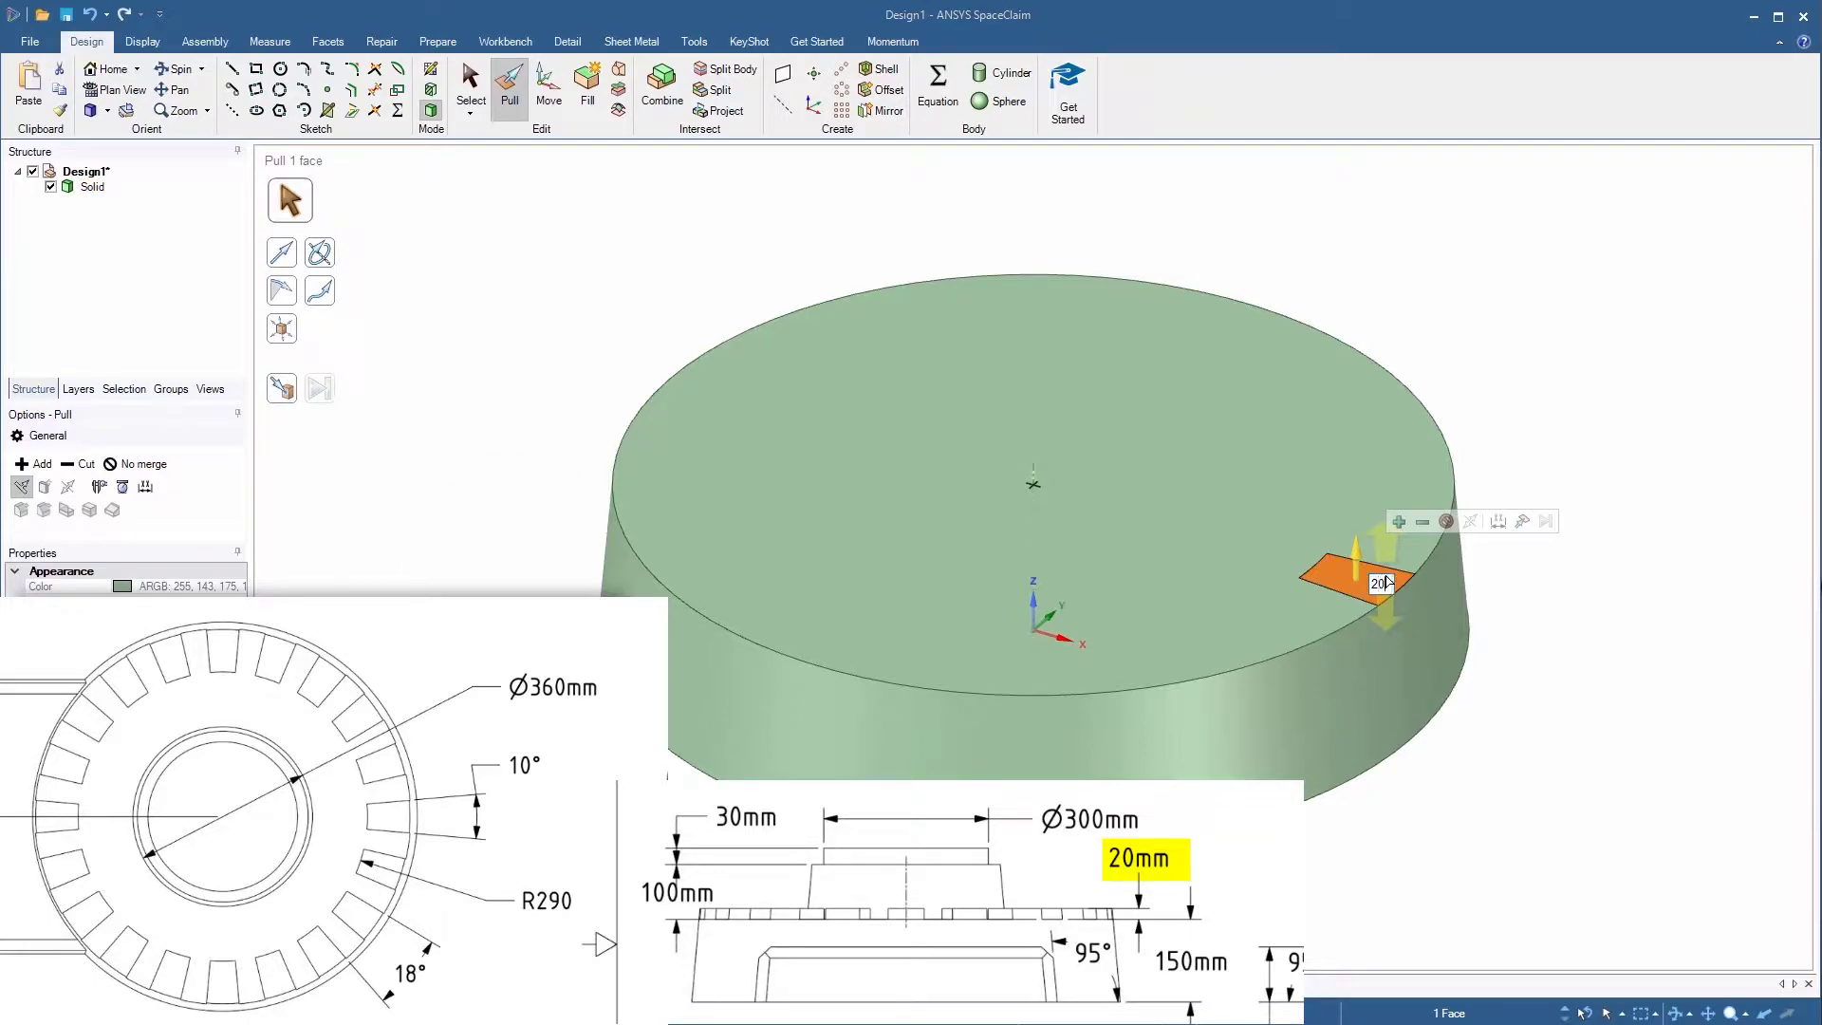
pyautogui.write('0')
pyautogui.press('Return')
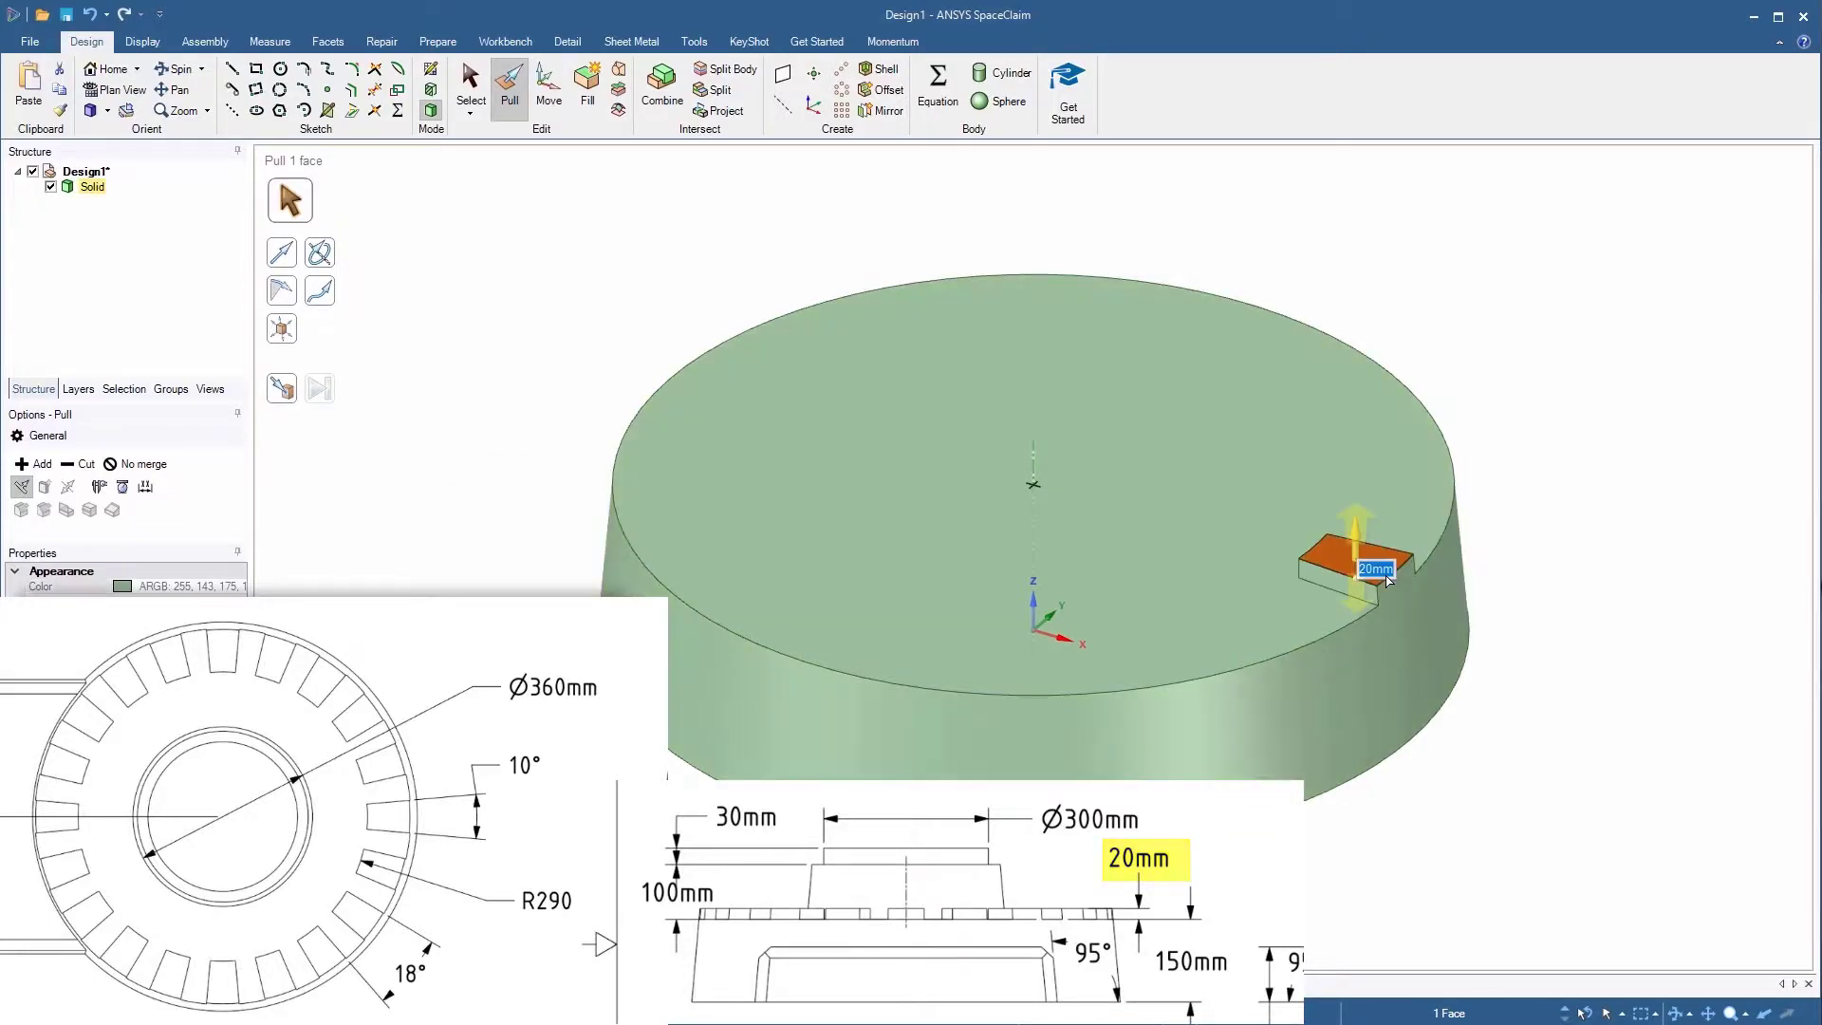
pyautogui.click(1695, 612)
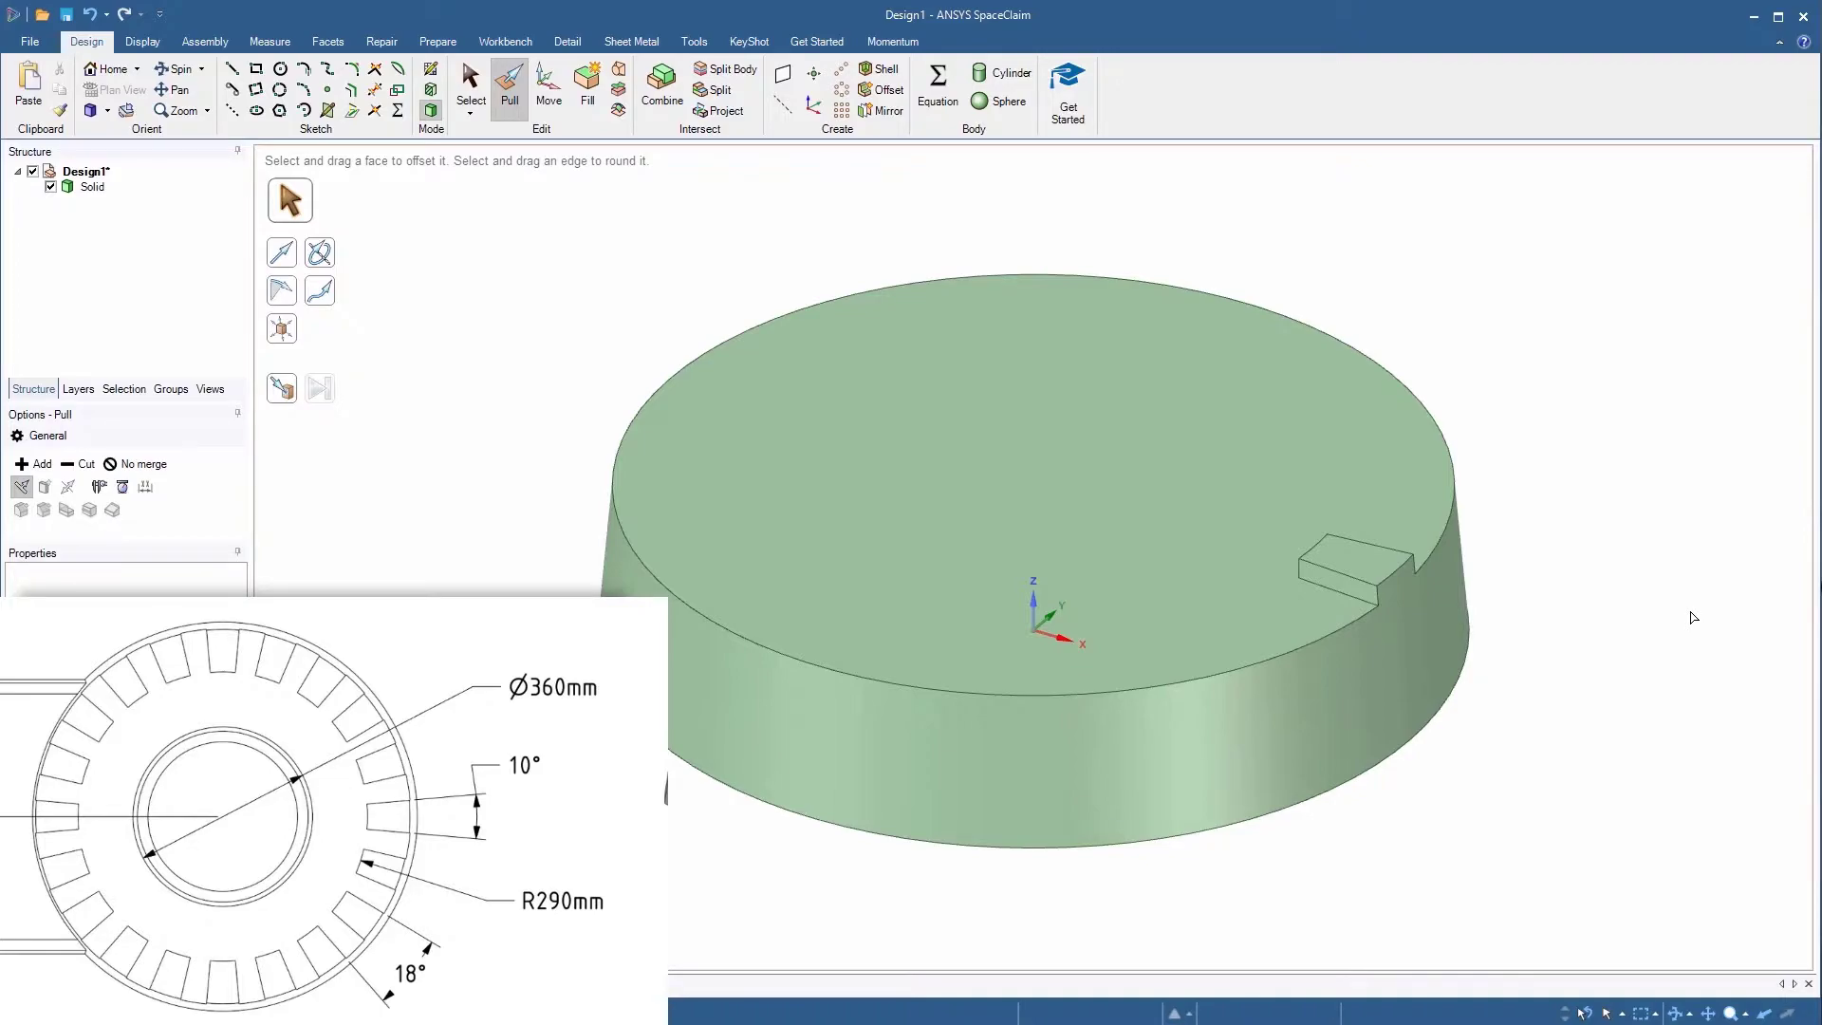
# Step: Create a one-dimensional circular pattern of the tooth's faces about the disc's central axis, with a count of 20 over 360°
pyautogui.click(841, 93)
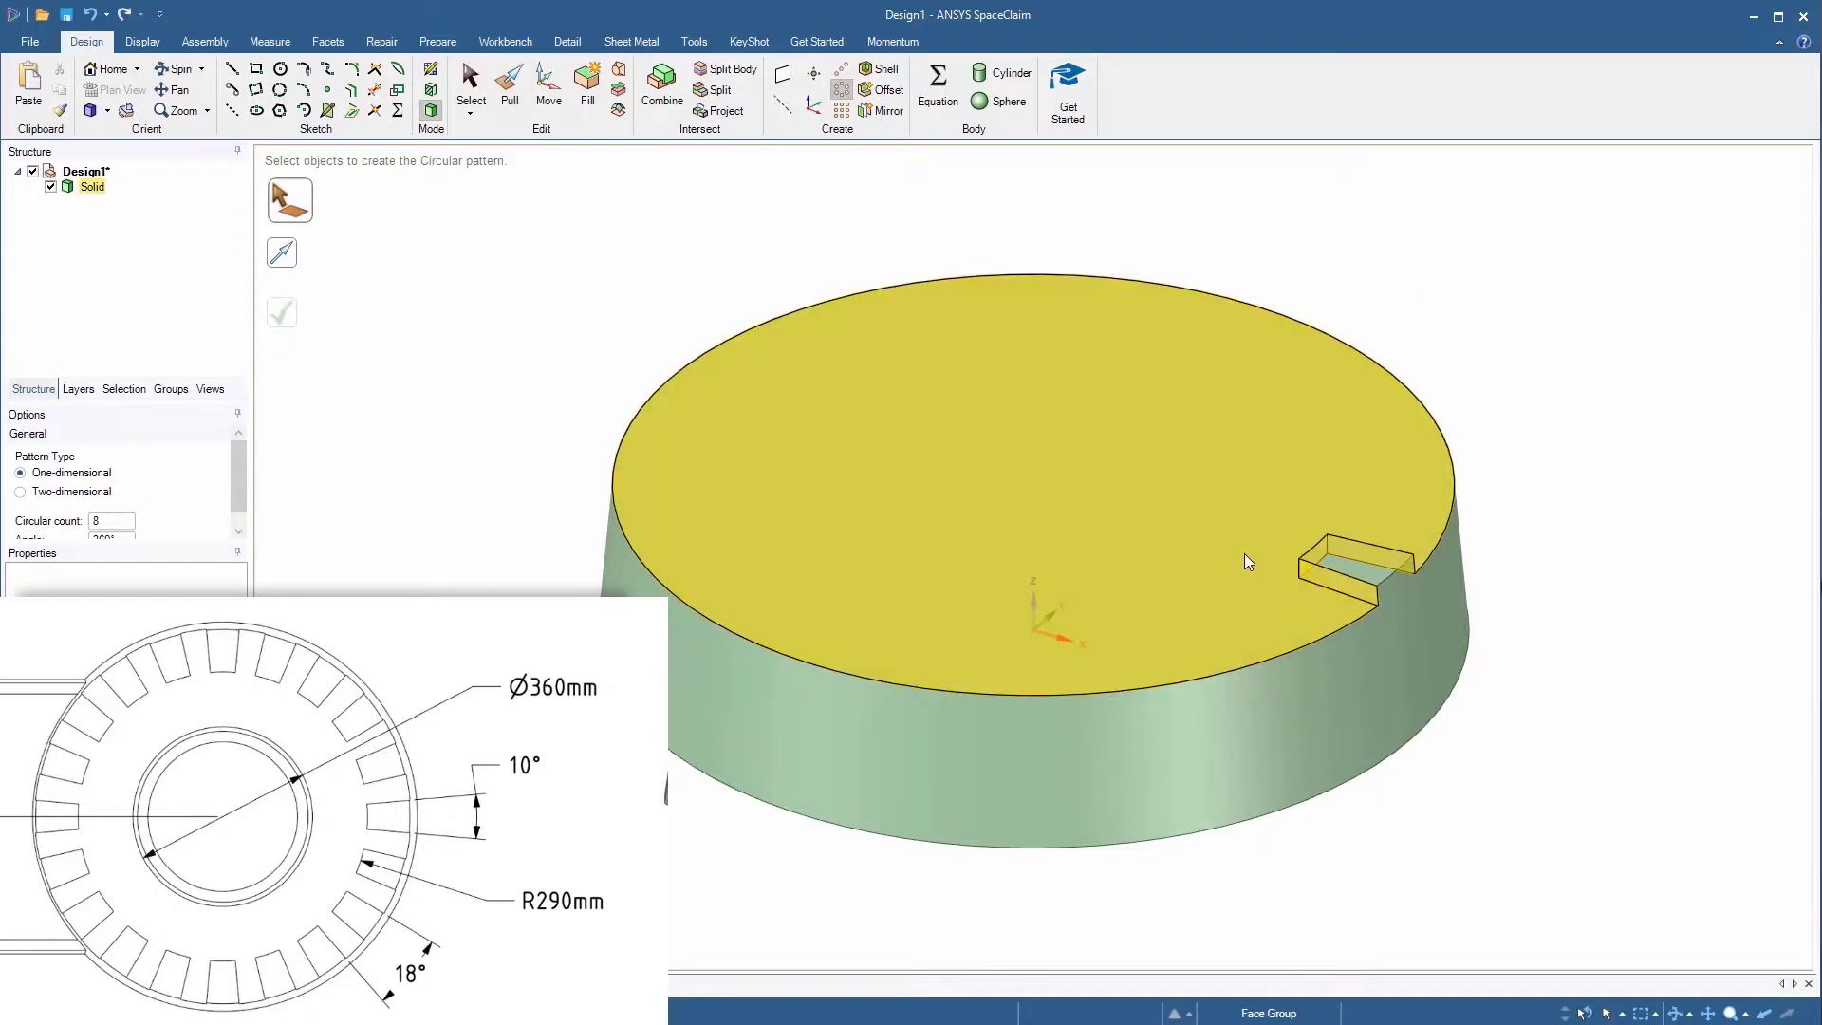
pyautogui.click(1477, 653)
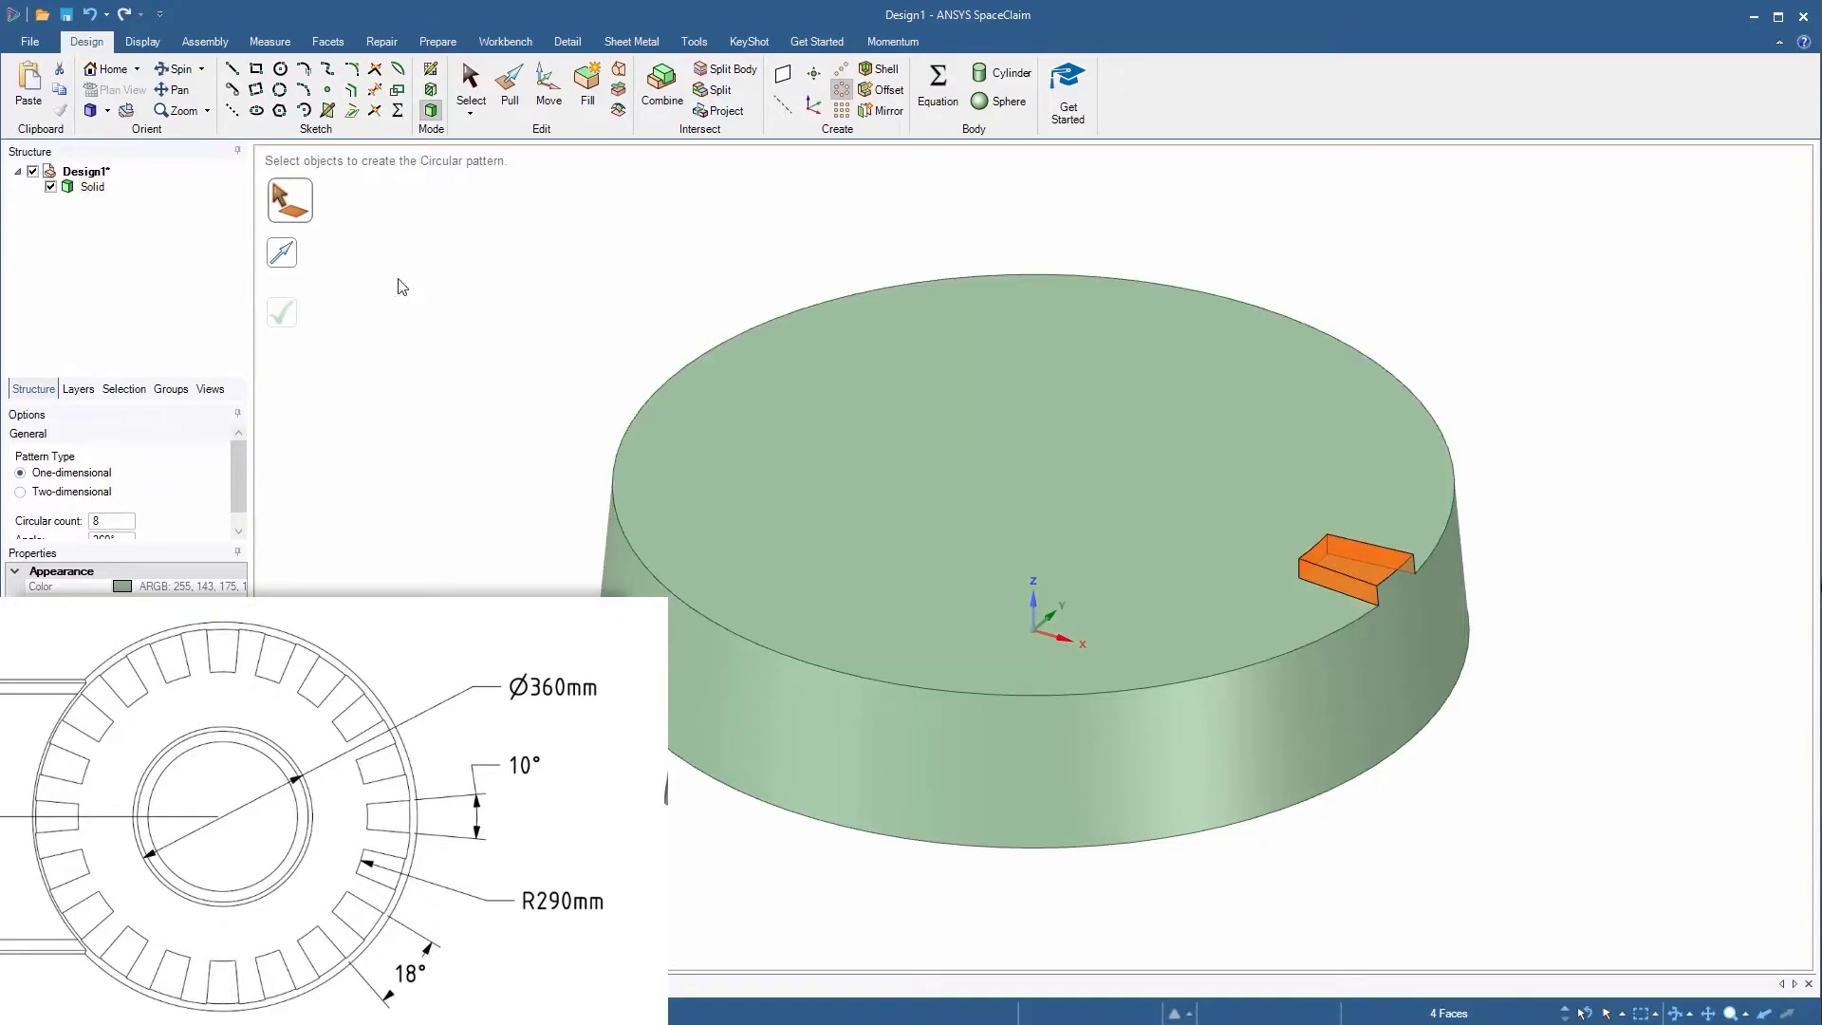
pyautogui.click(285, 265)
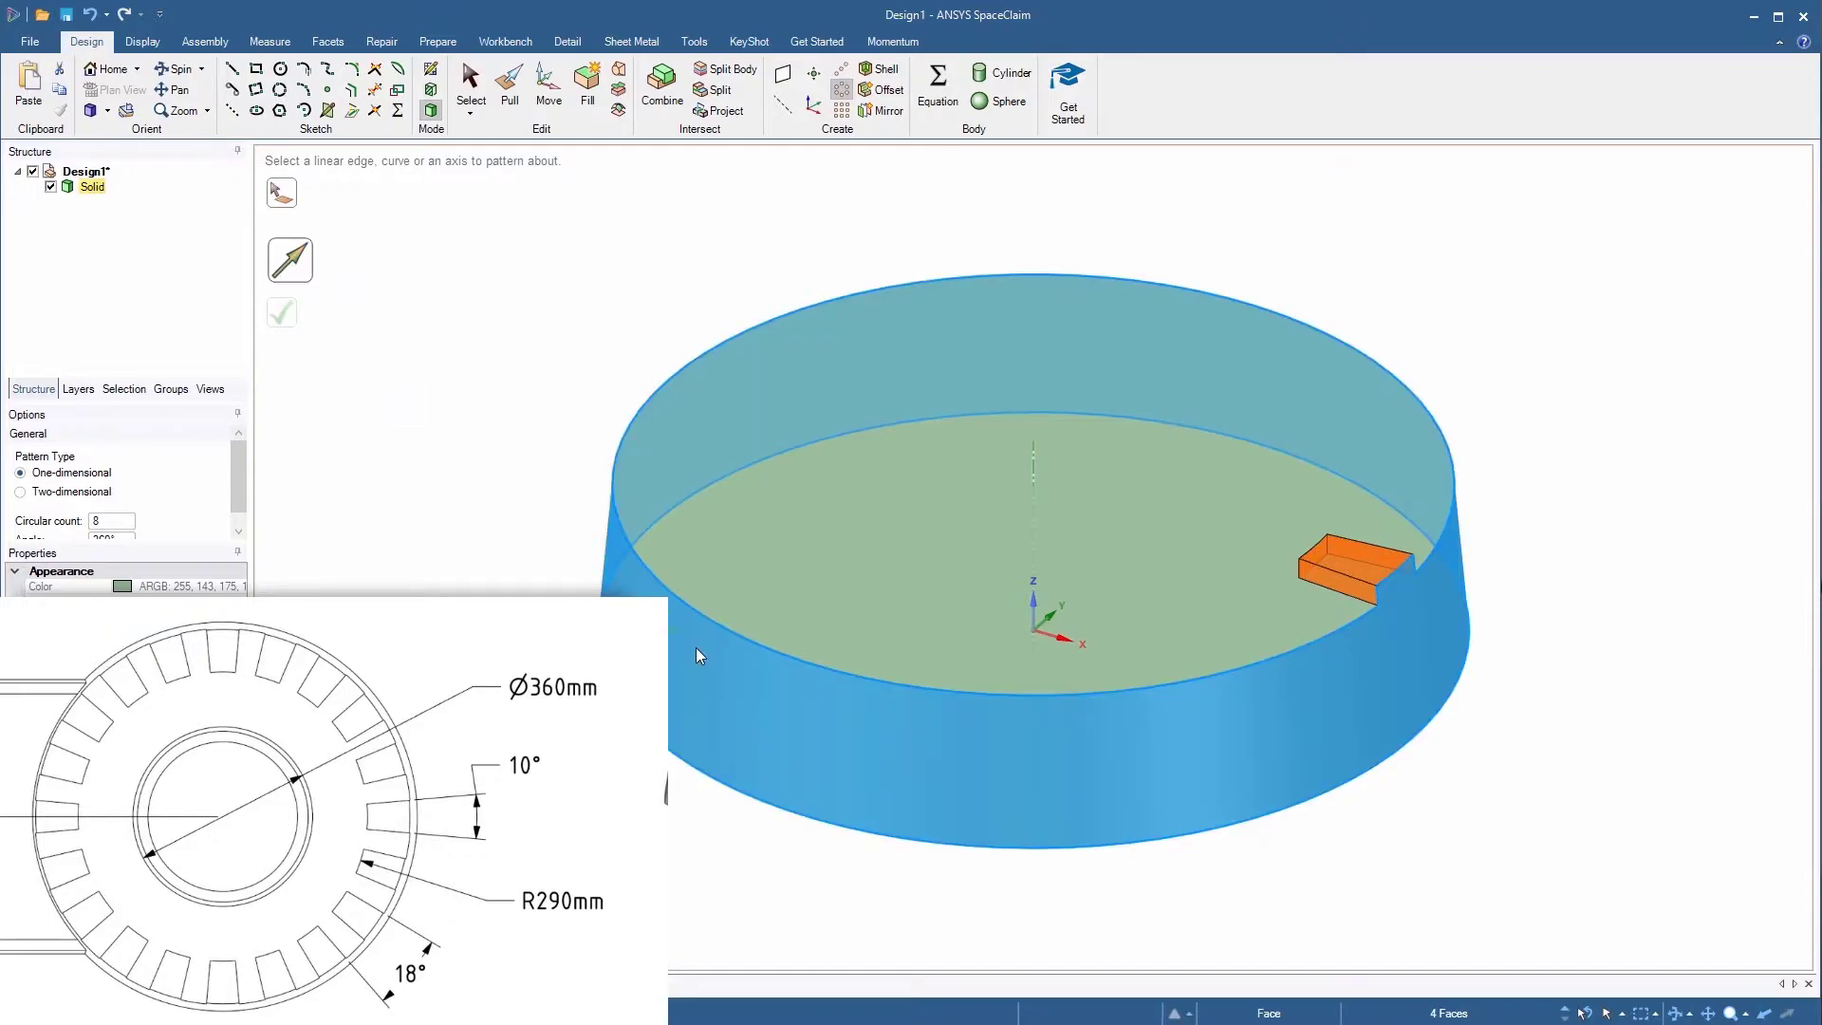
pyautogui.click(696, 647)
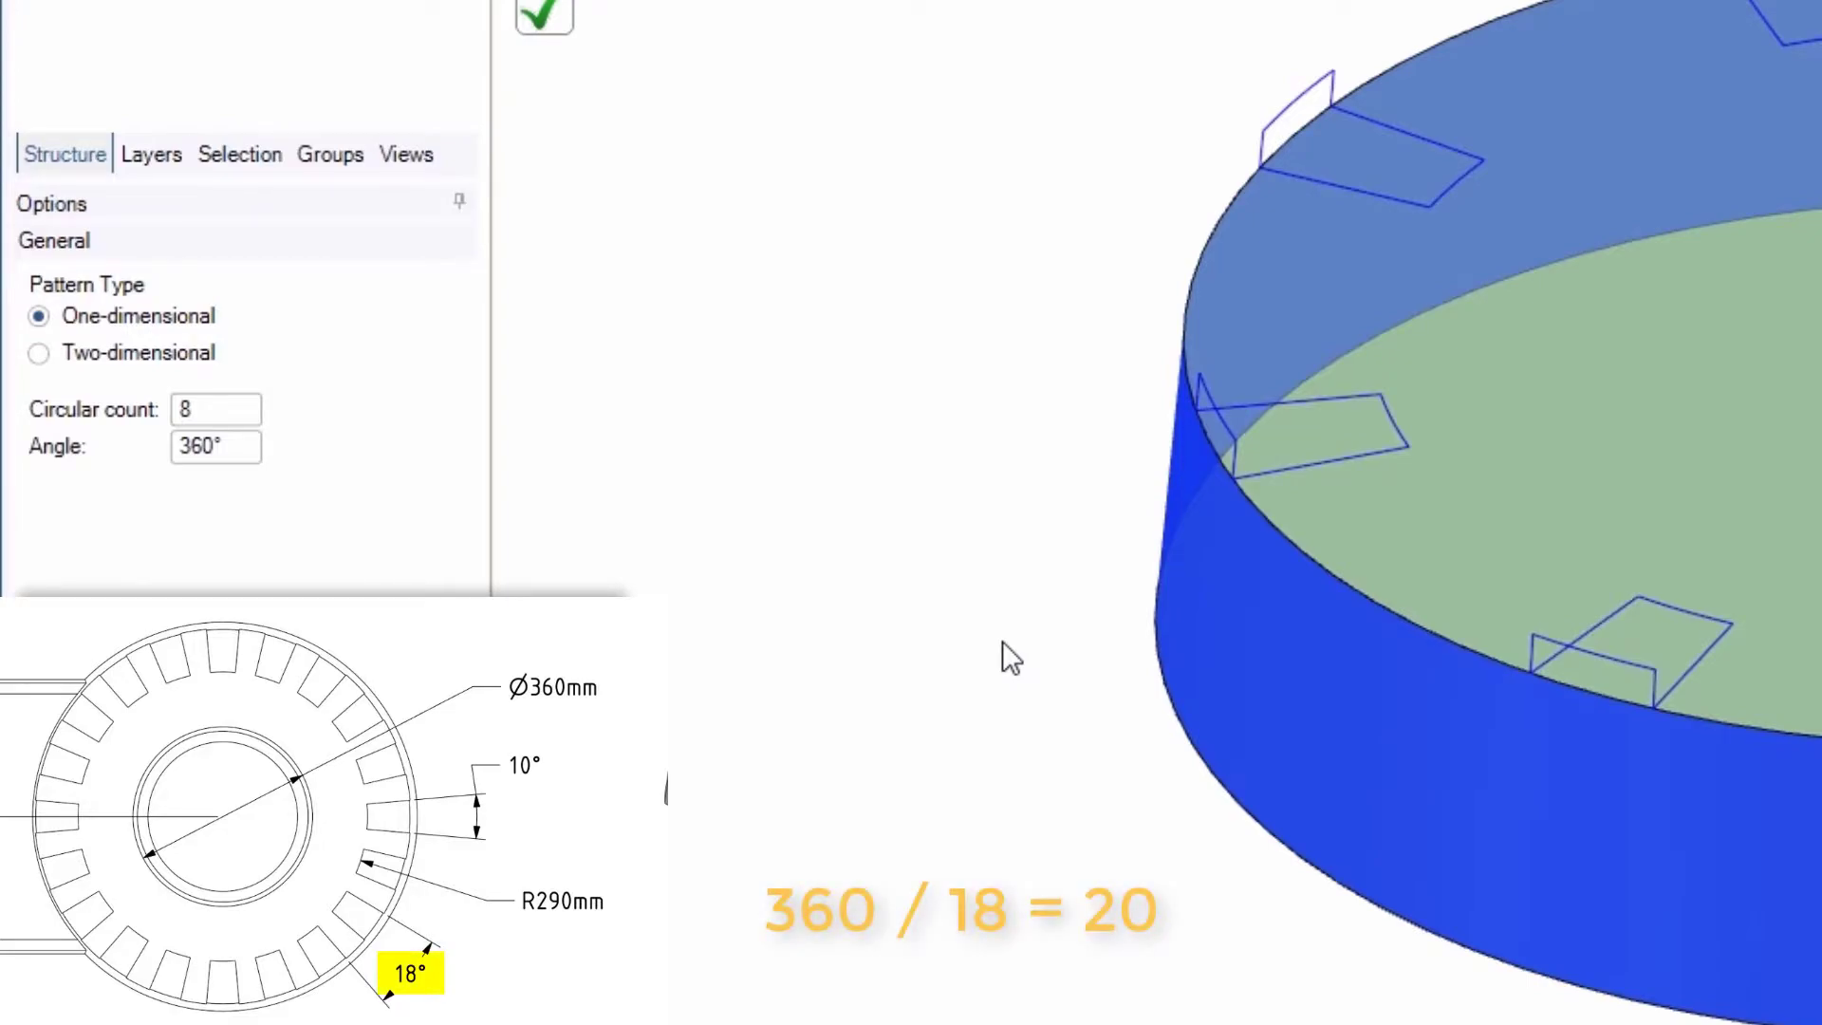
pyautogui.doubleClick(203, 417)
pyautogui.write('20')
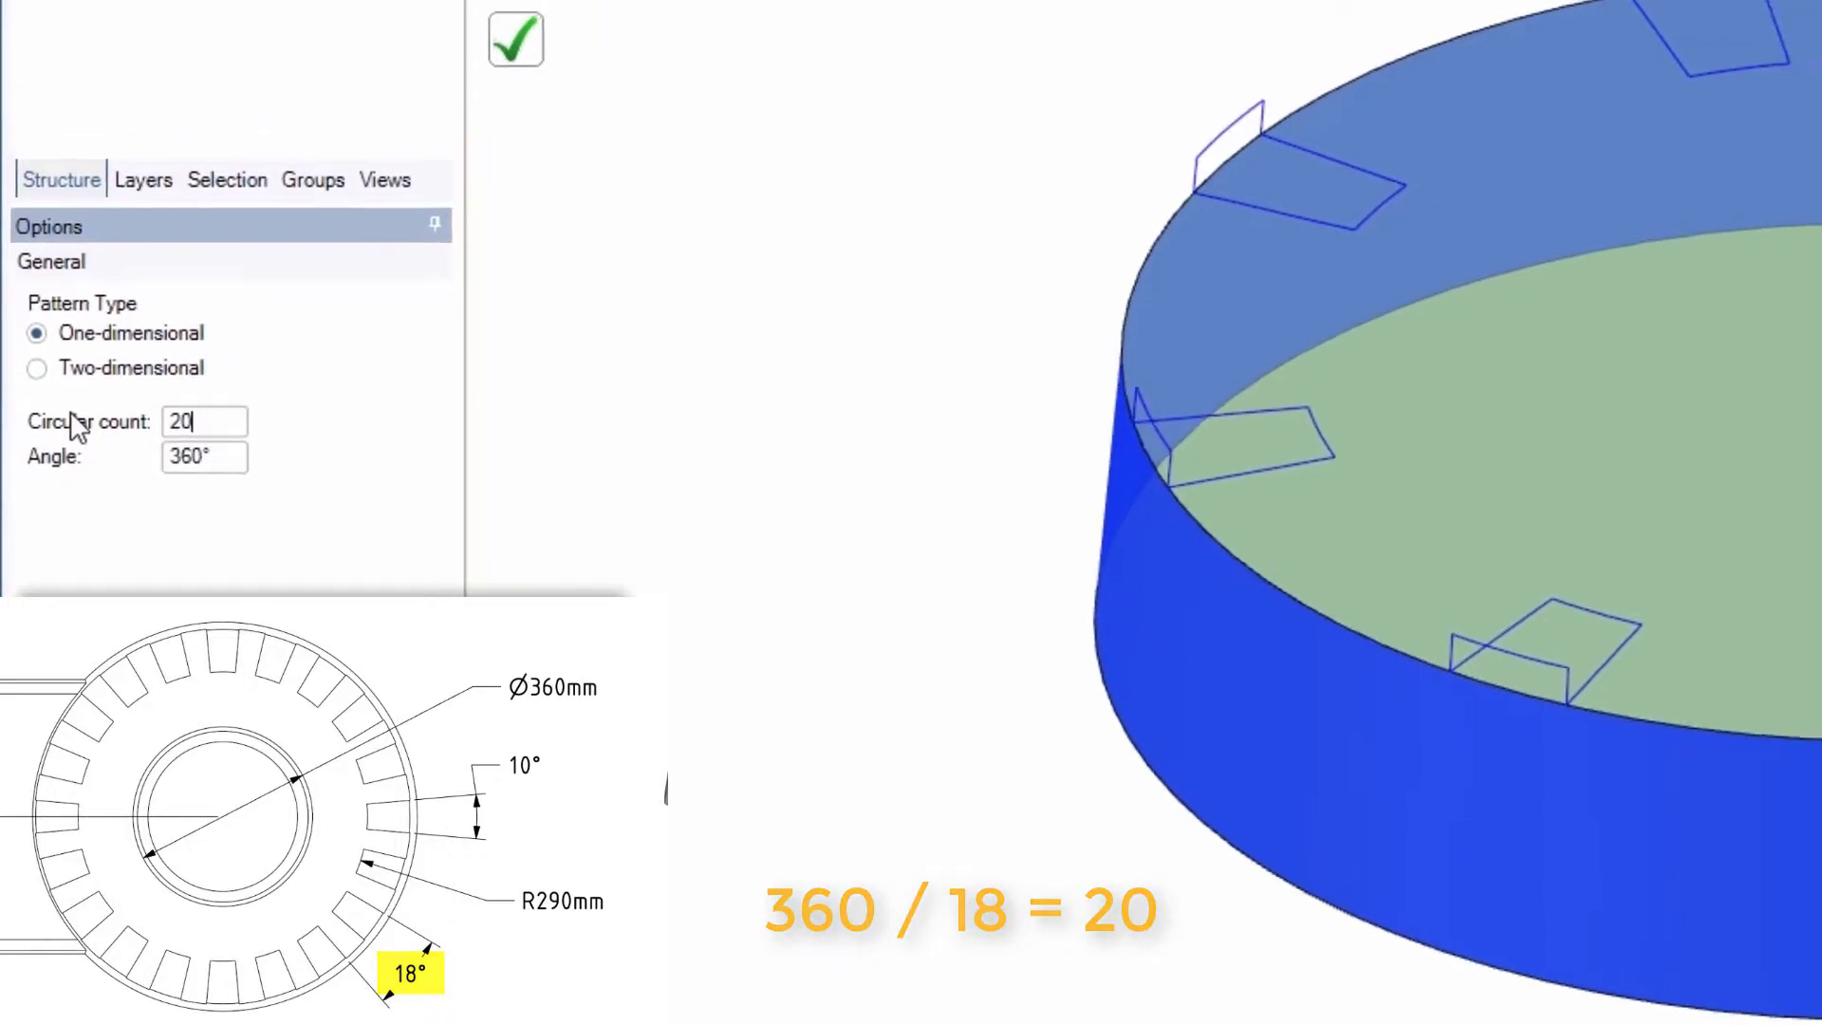
pyautogui.press('Return')
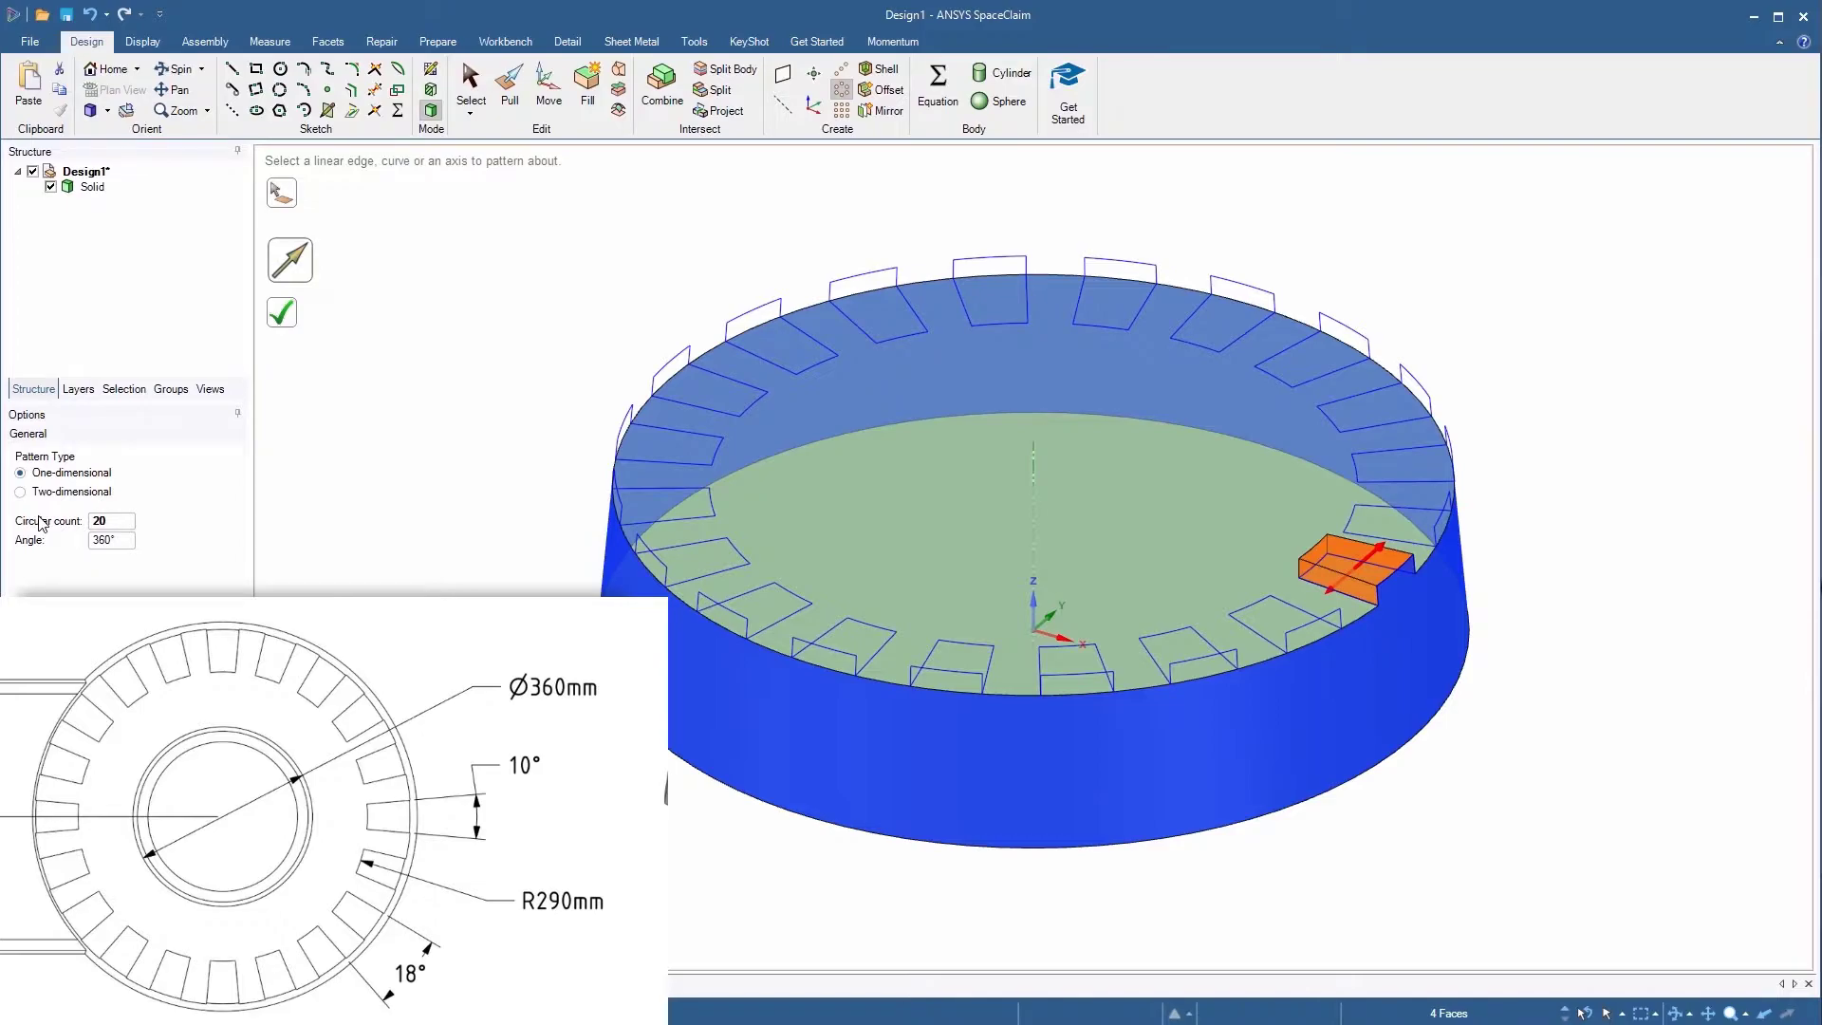
pyautogui.click(284, 315)
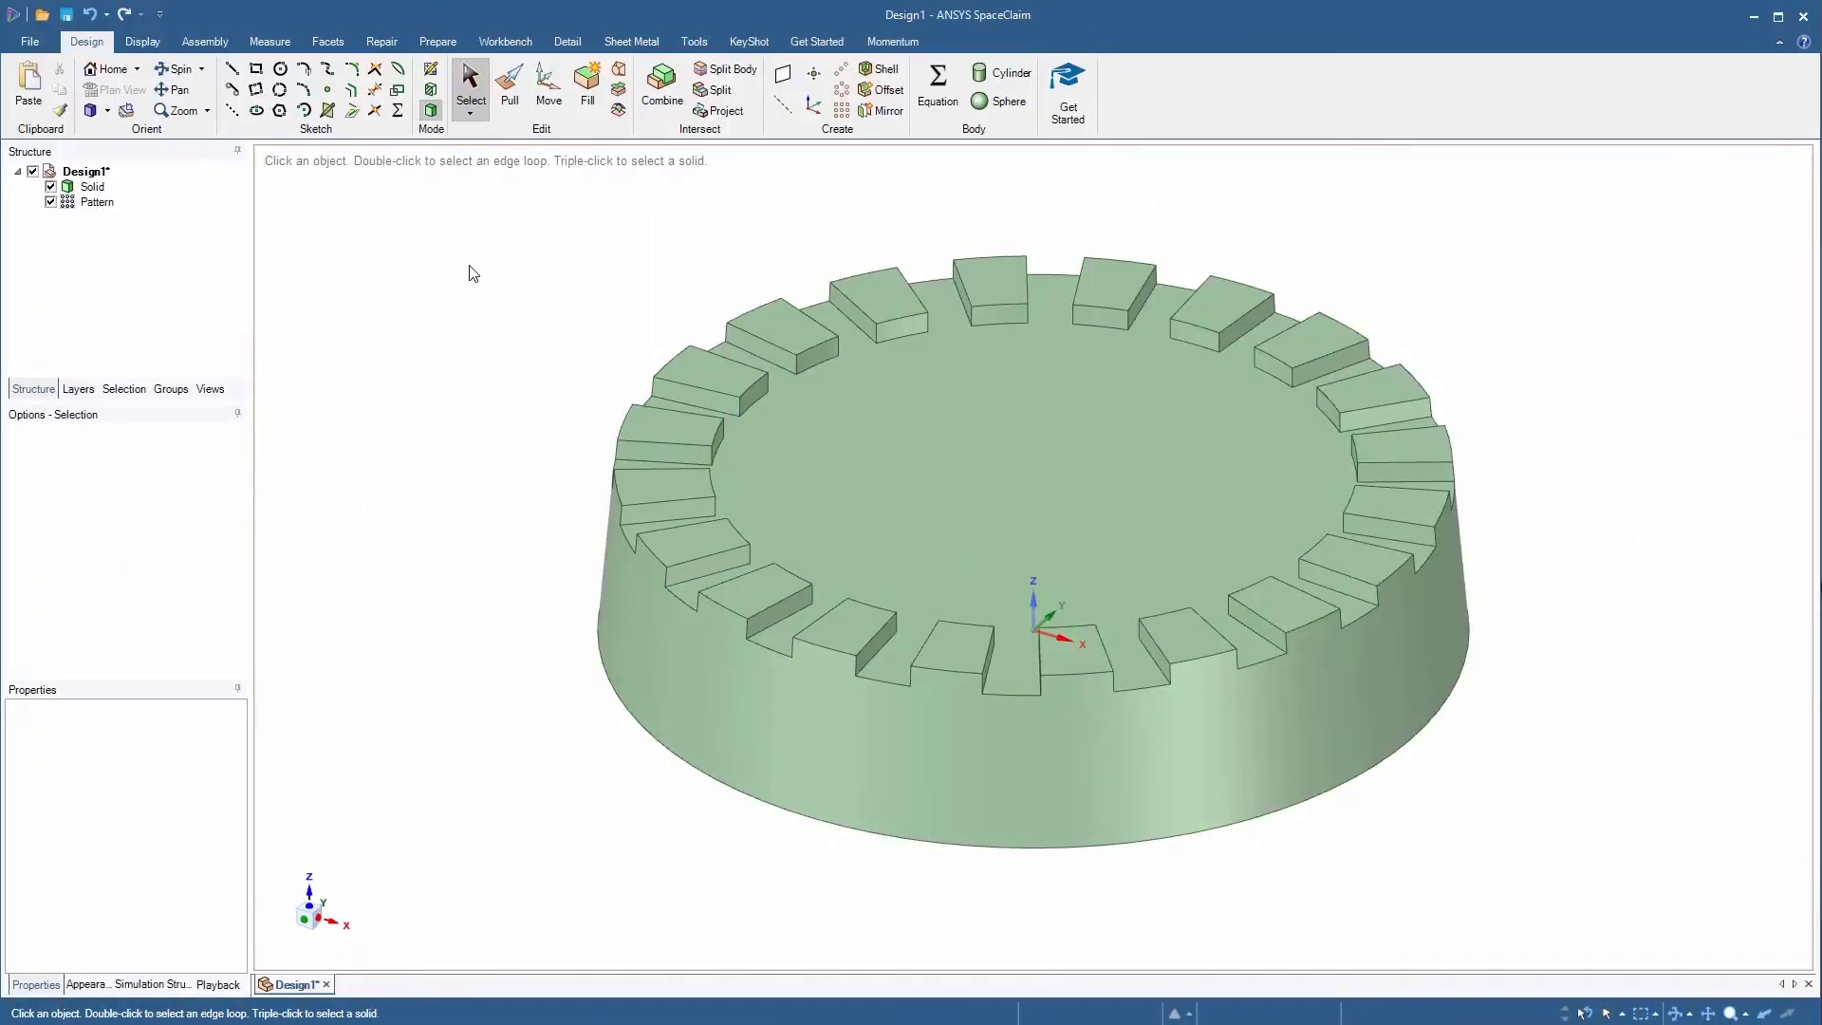
# Step: Sketch a 360 mm diameter circle centred on the origin on the disc's top face
pyautogui.click(951, 501)
pyautogui.click(951, 510)
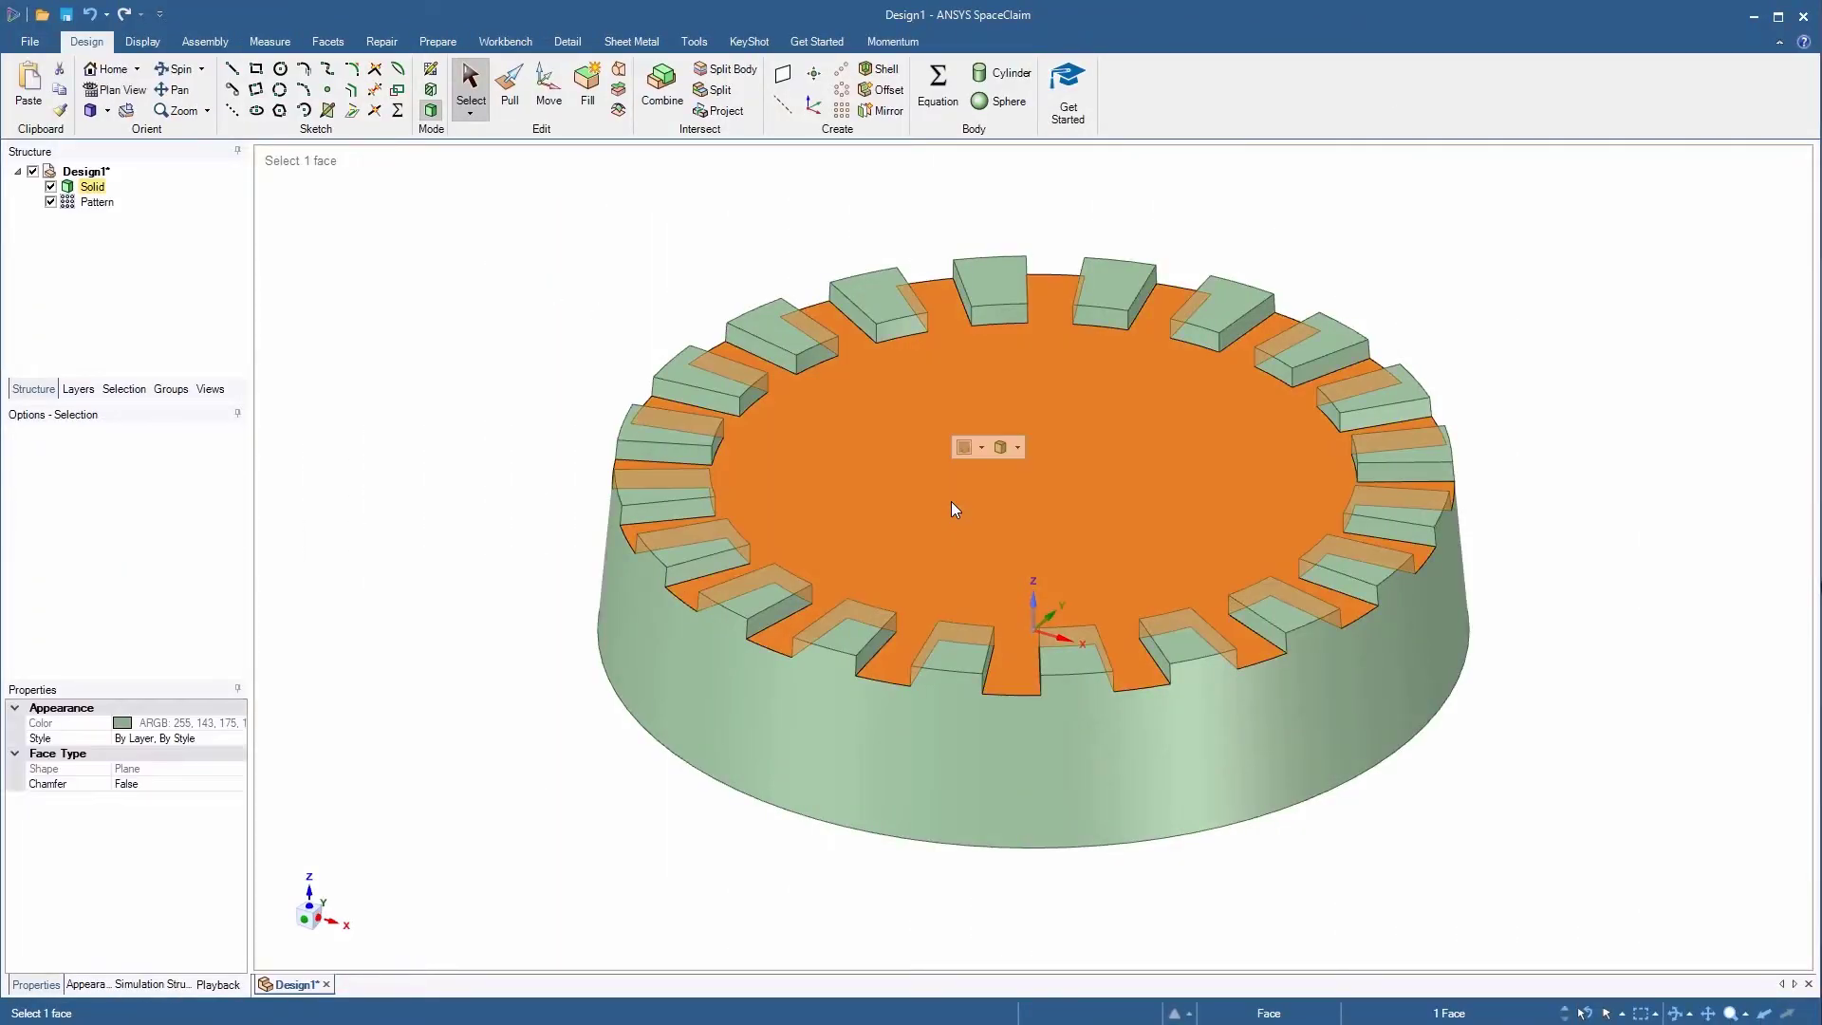
pyautogui.click(281, 71)
pyautogui.press('v')
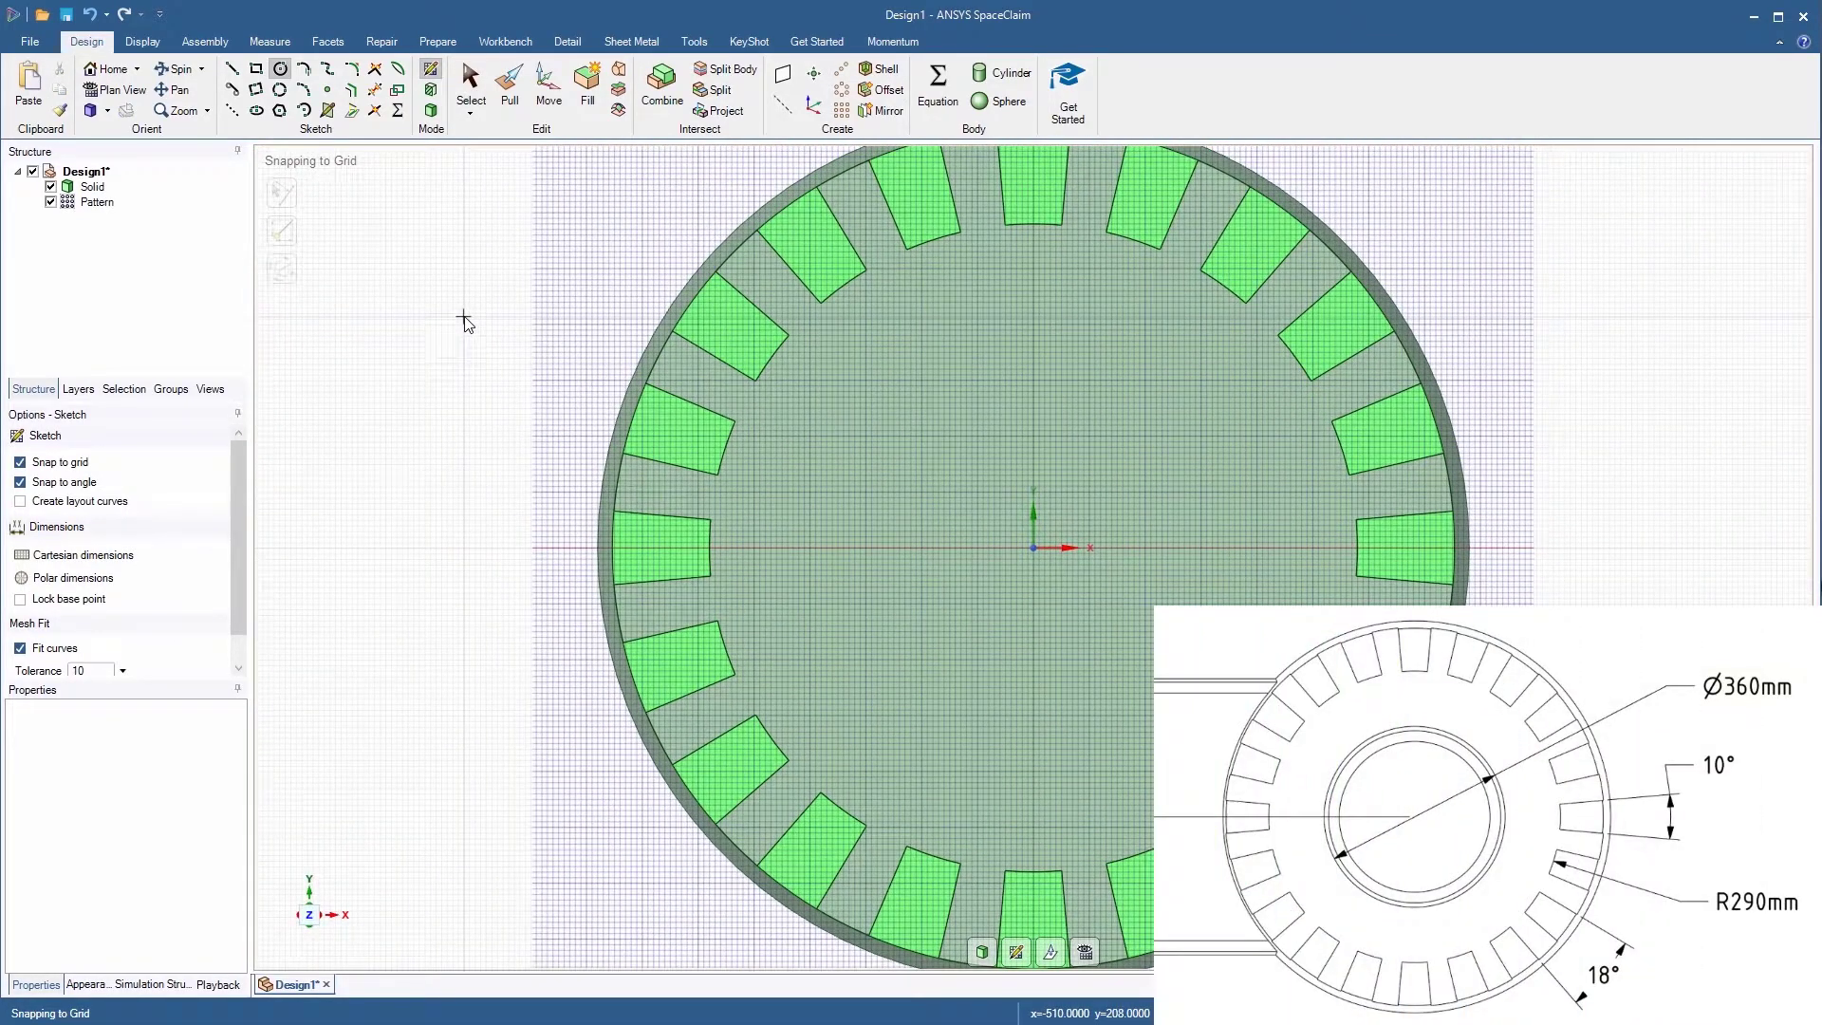
pyautogui.click(1033, 548)
pyautogui.write('360')
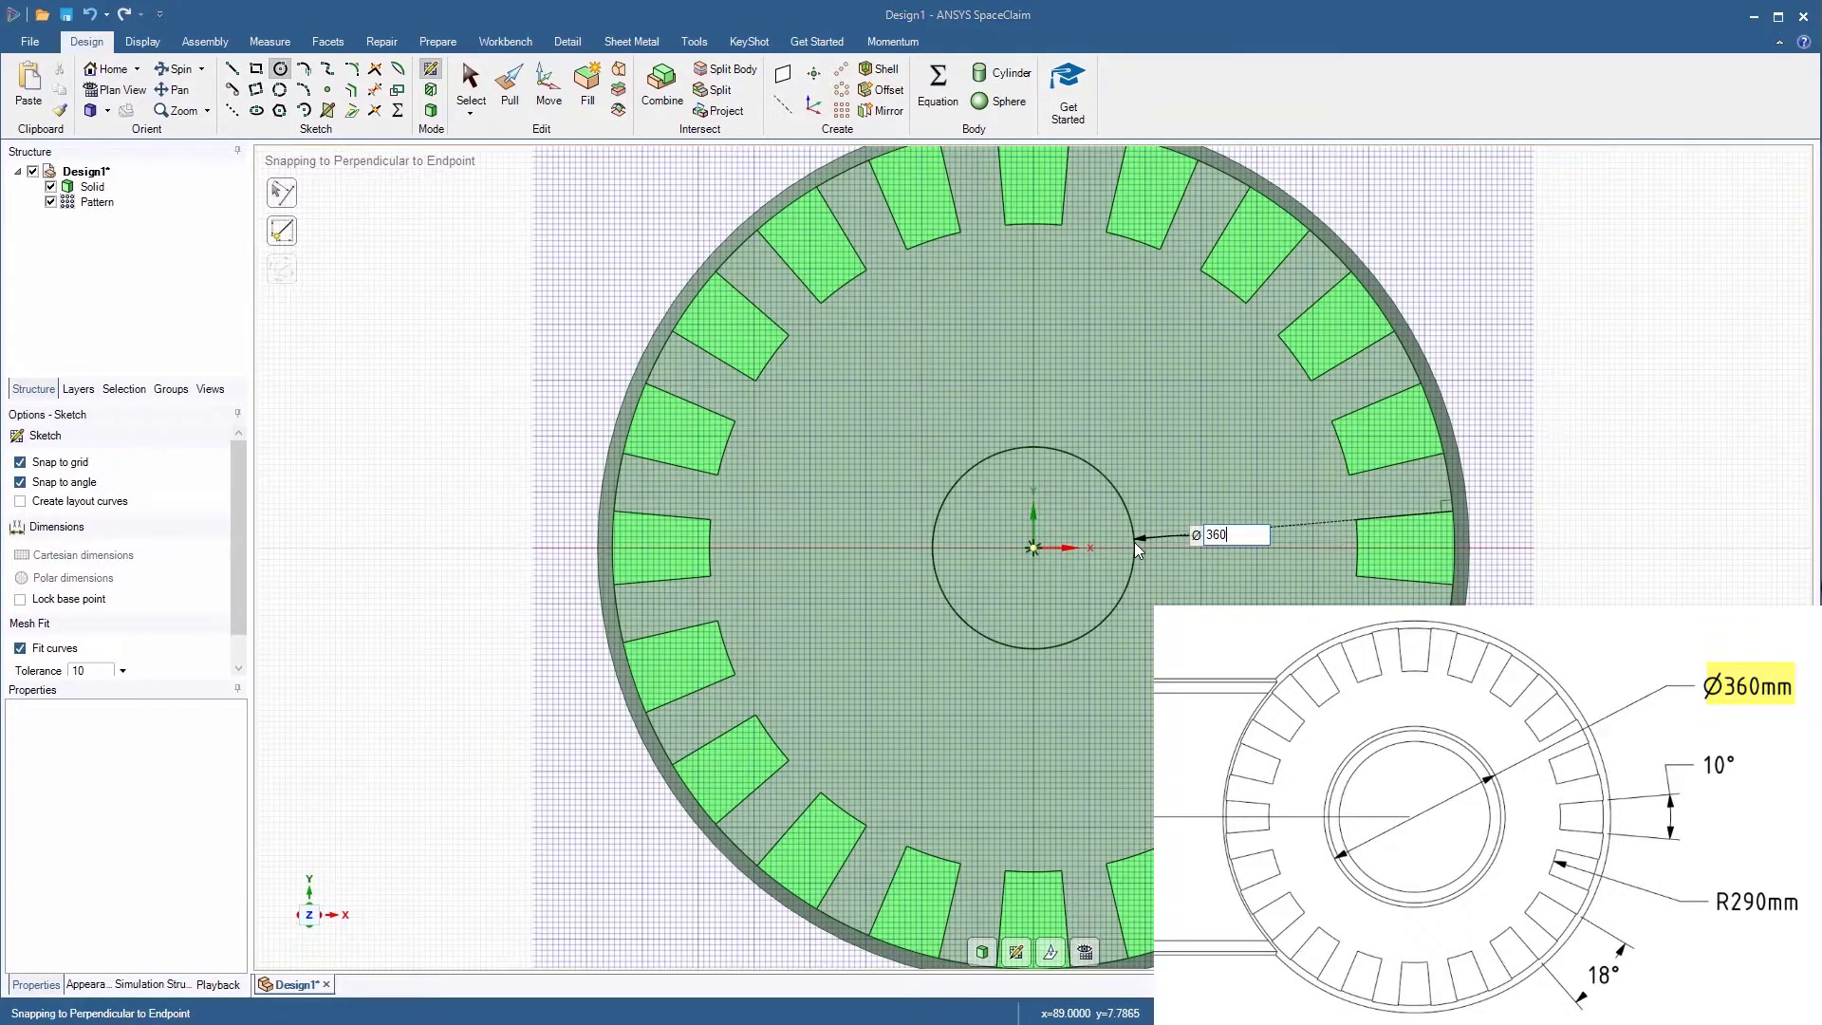
pyautogui.press('Return')
# Step: Pull the 360 mm circular face up by 100 mm to form a central boss
pyautogui.click(509, 86)
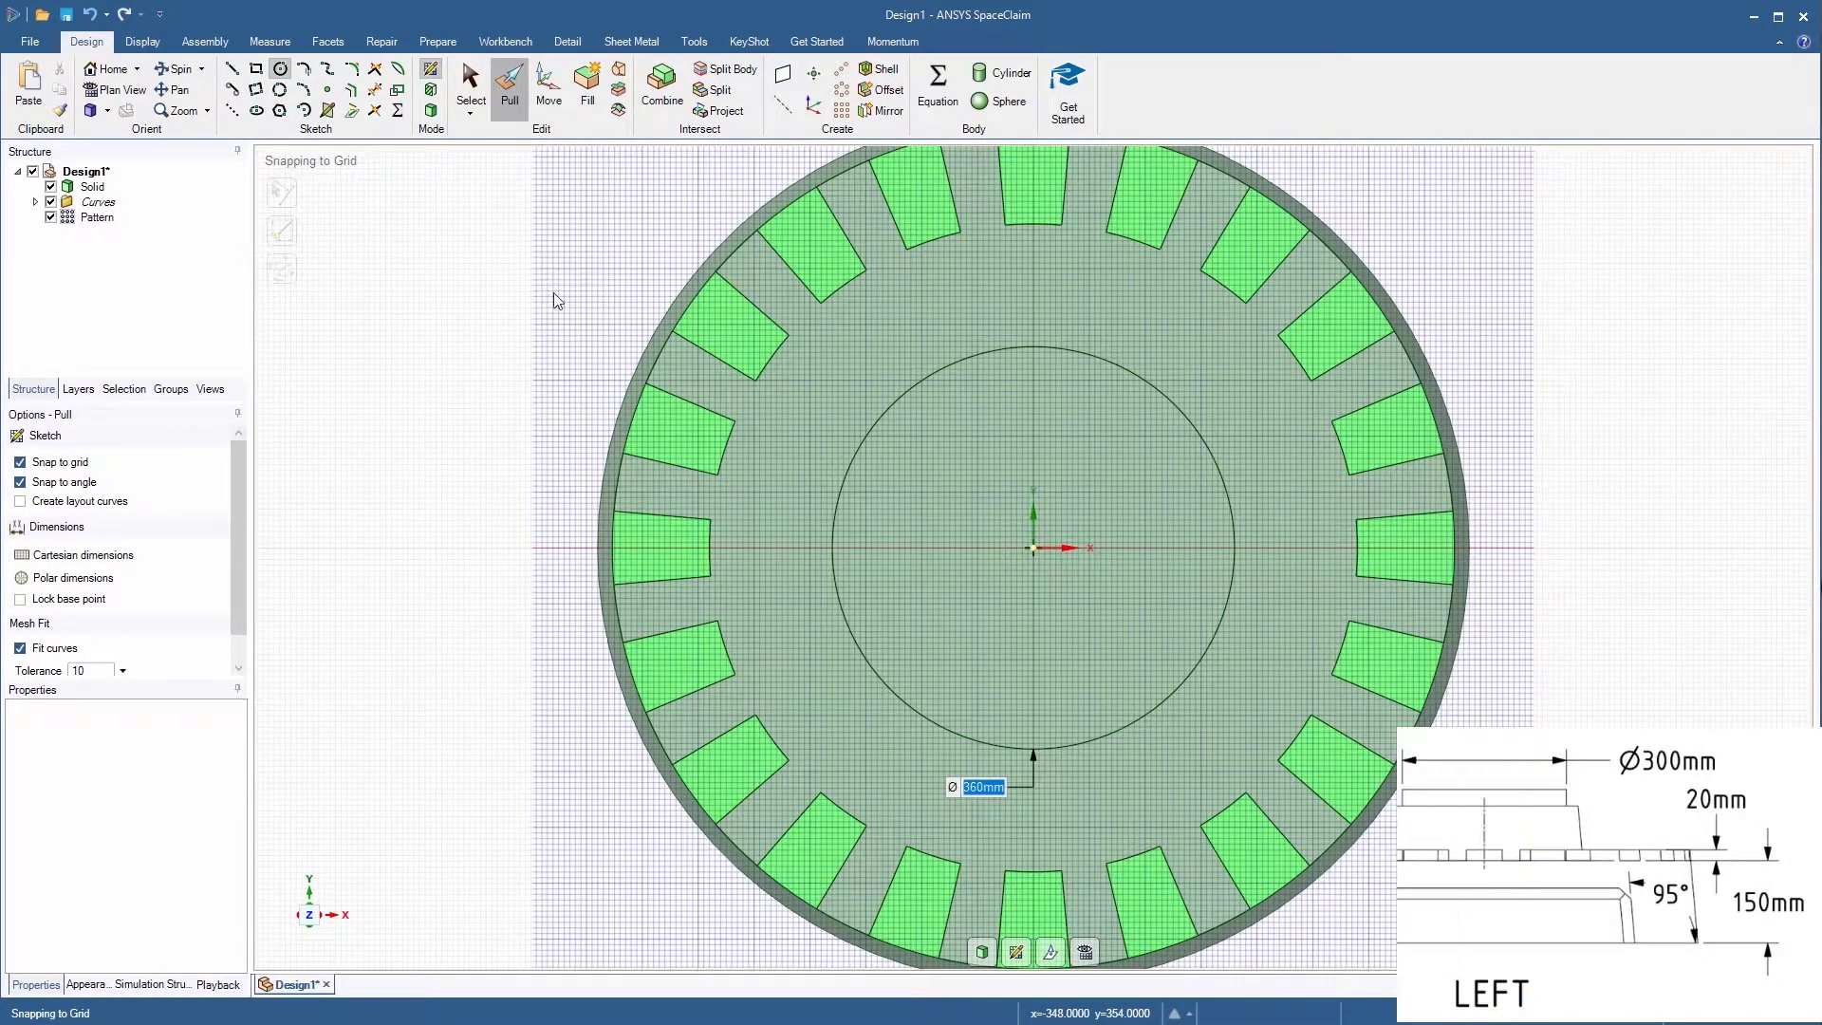
pyautogui.click(1035, 470)
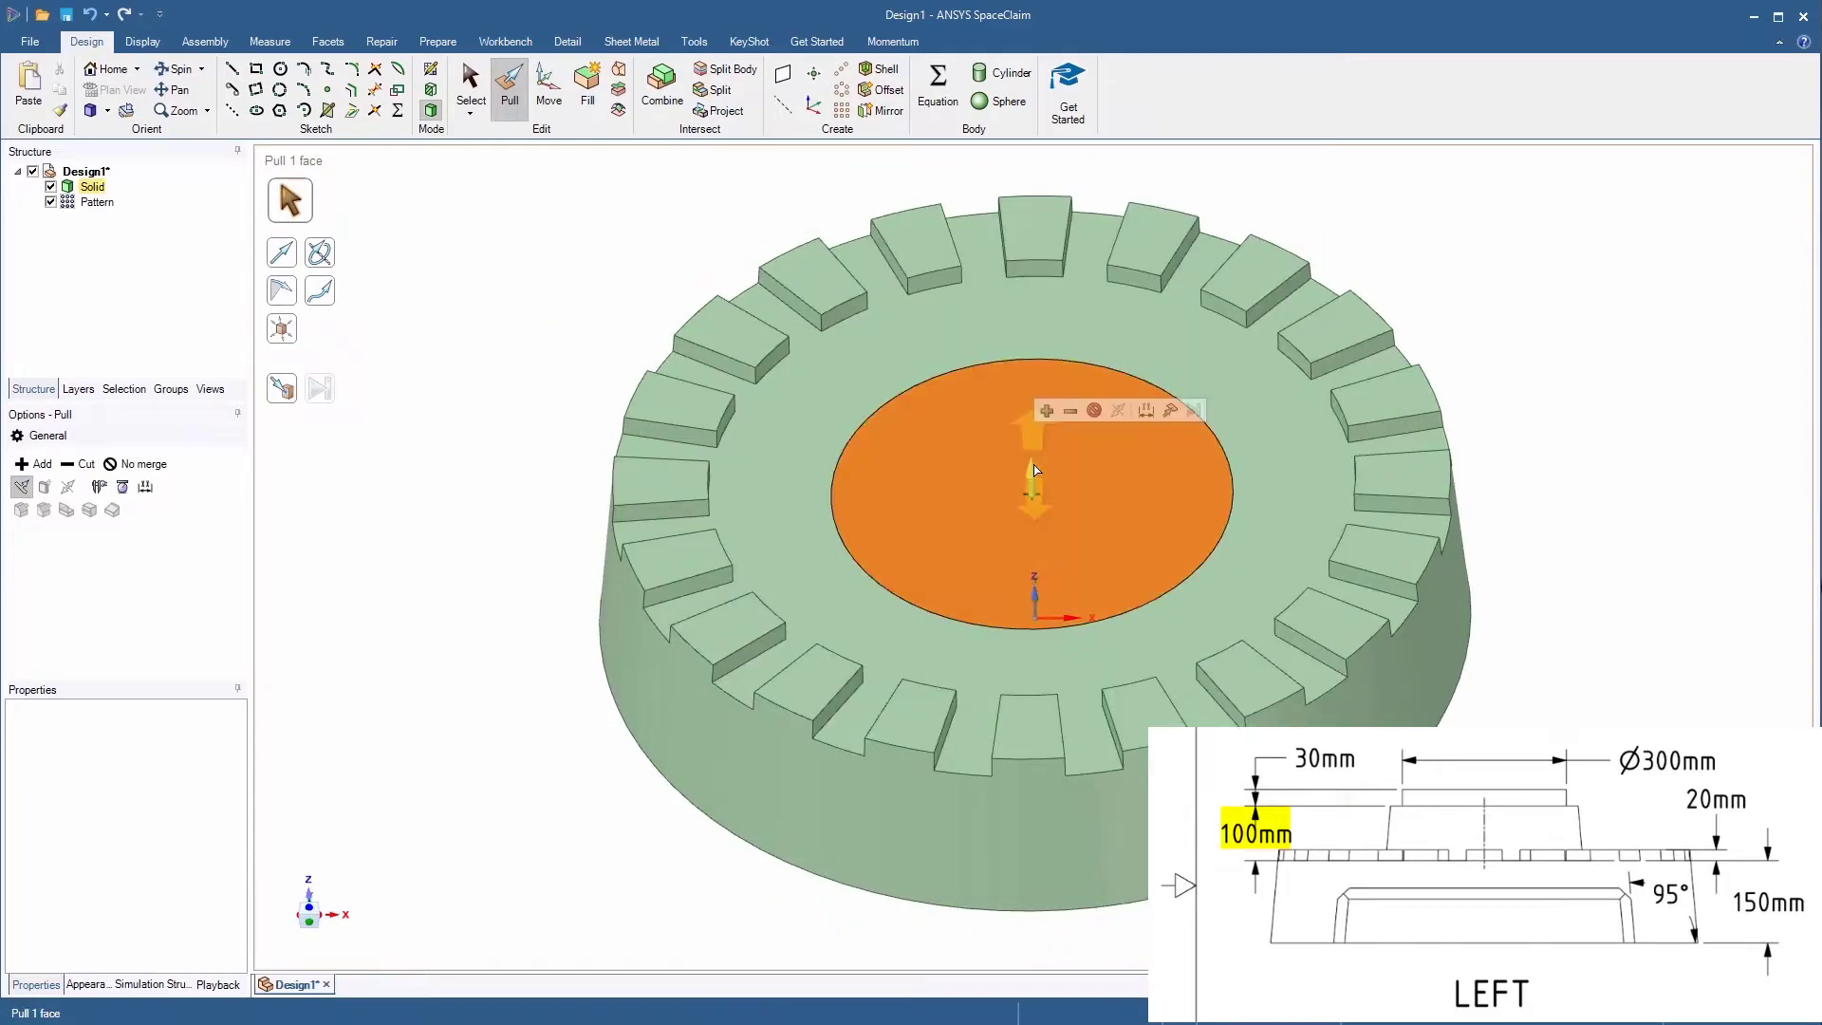
pyautogui.write('100')
pyautogui.press('Return')
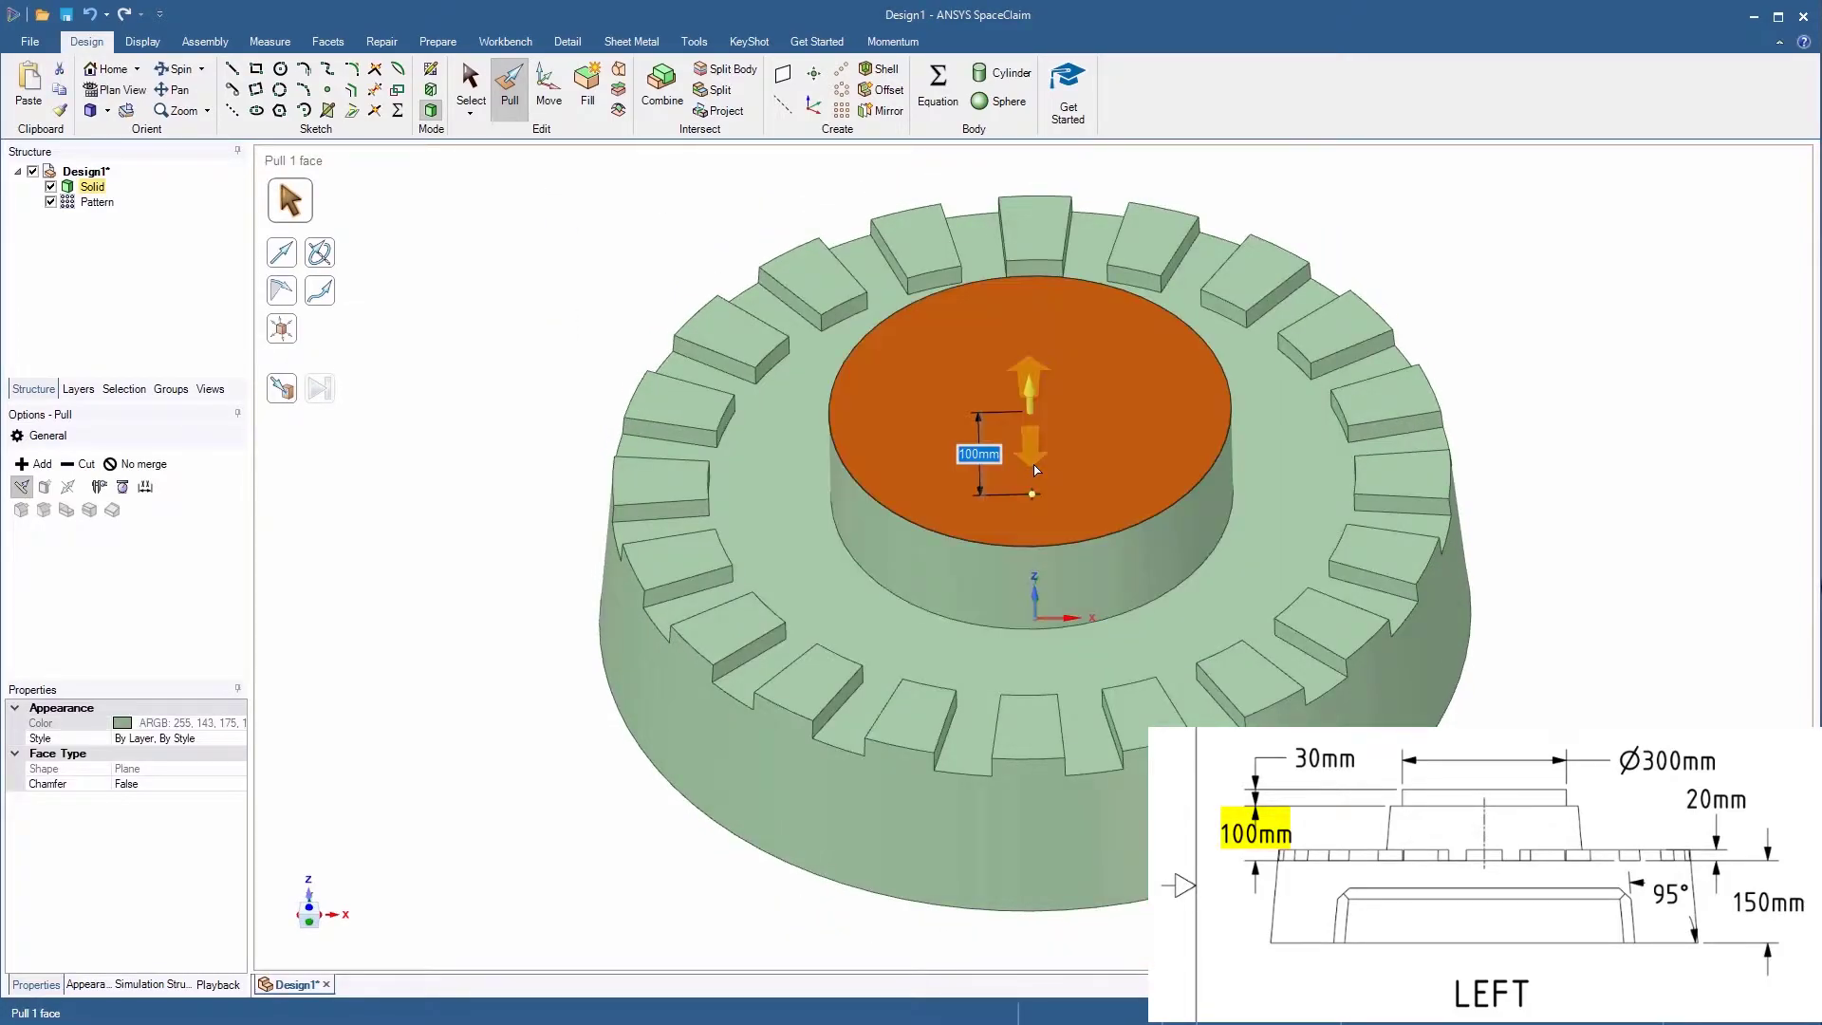
pyautogui.click(1576, 339)
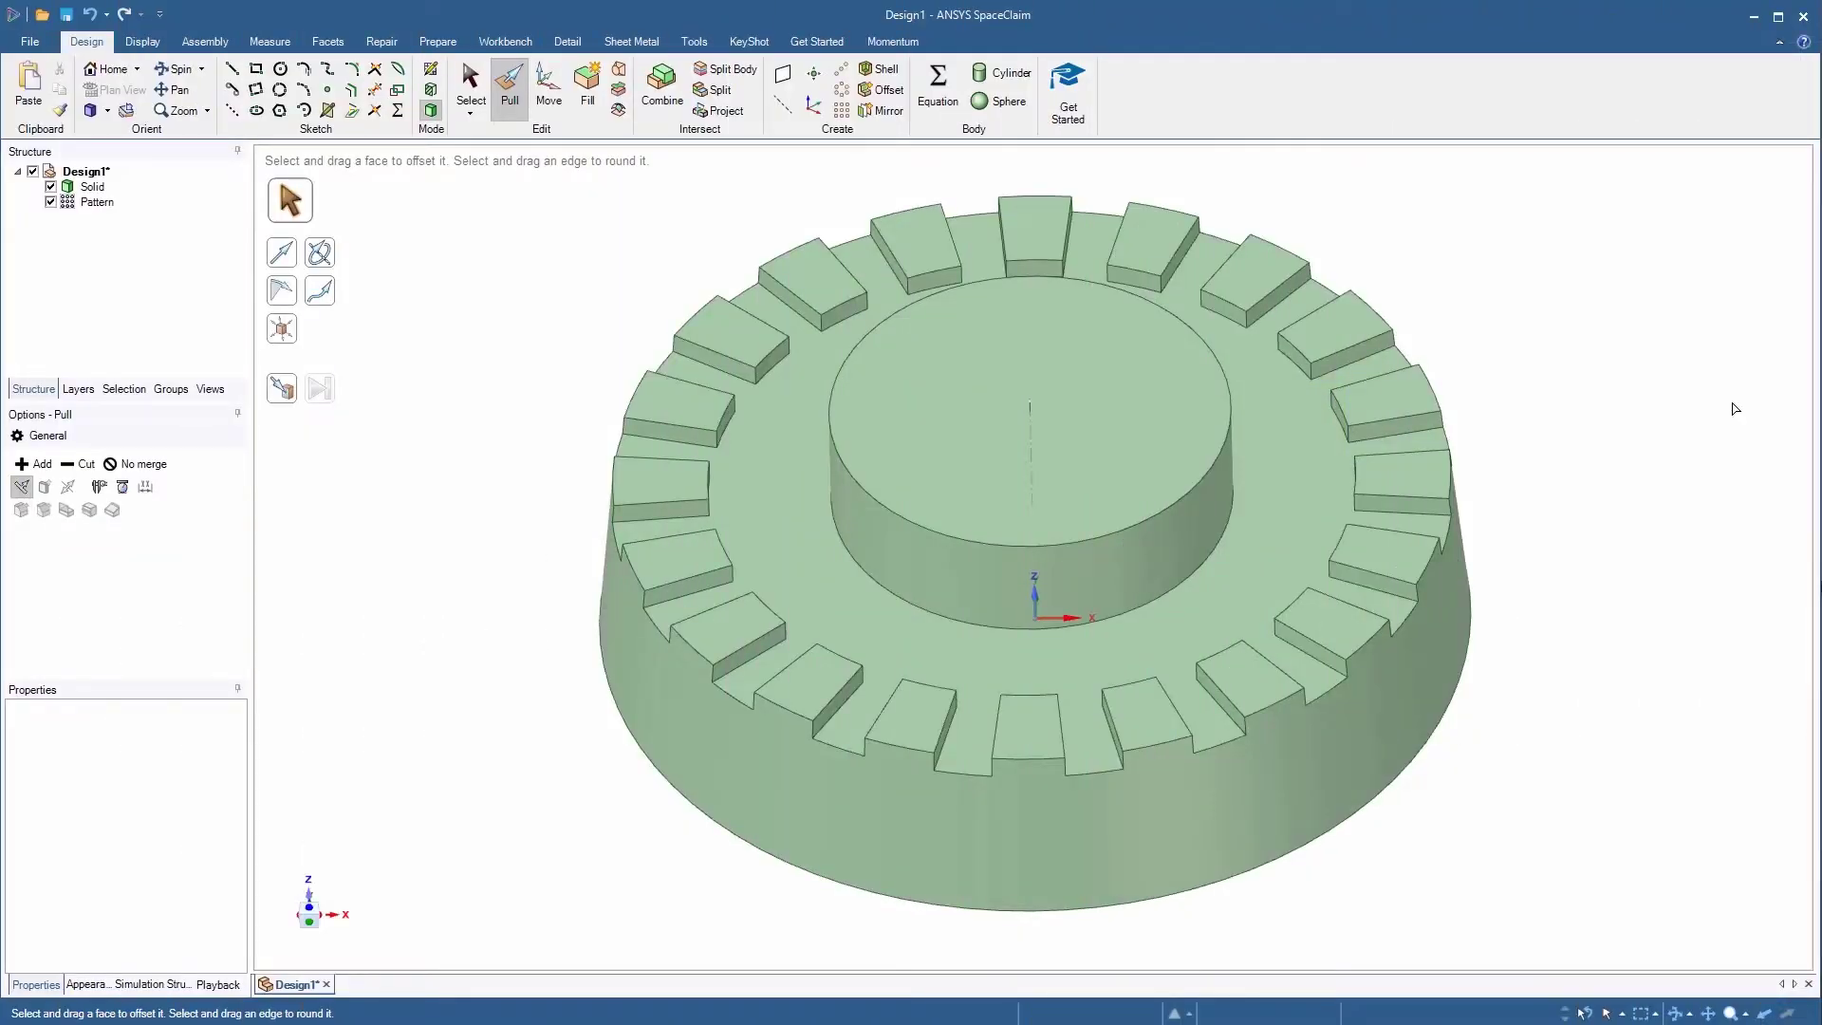
# Step: Draft the central boss's cylindrical side face by 5° about the disc's top face
pyautogui.click(1173, 557)
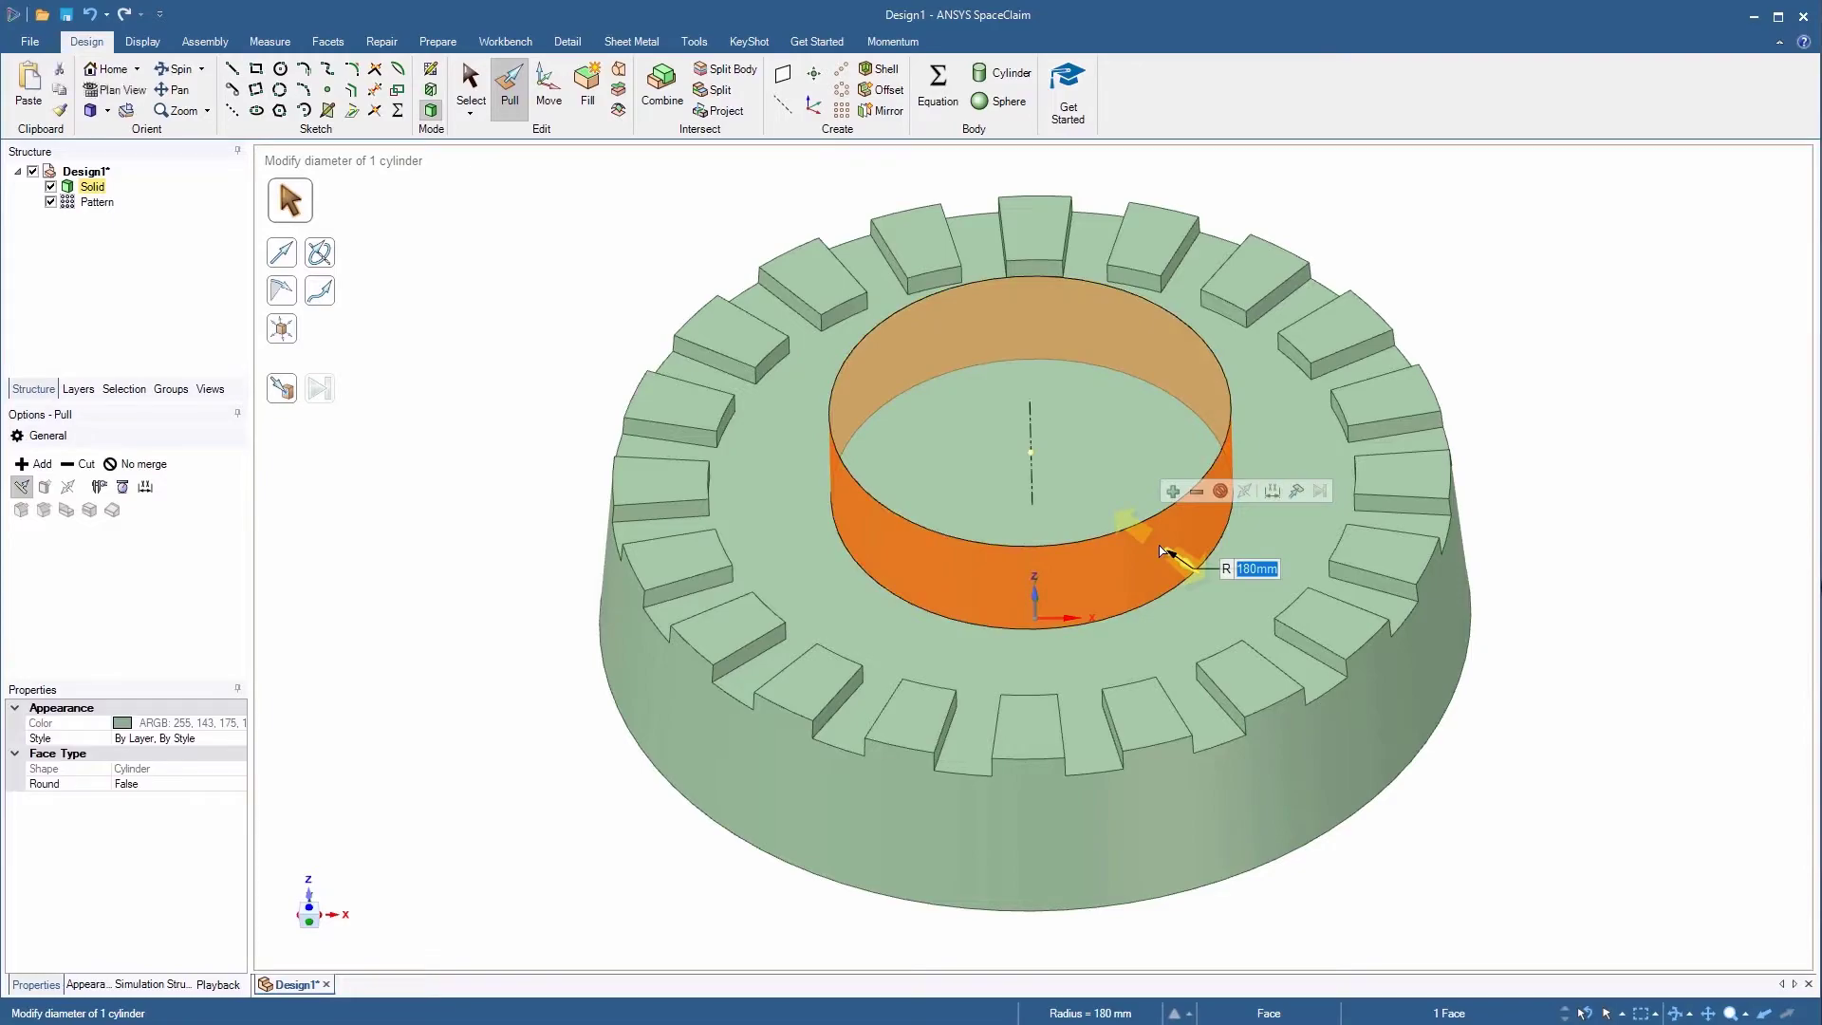
pyautogui.press('space')
pyautogui.click(282, 290)
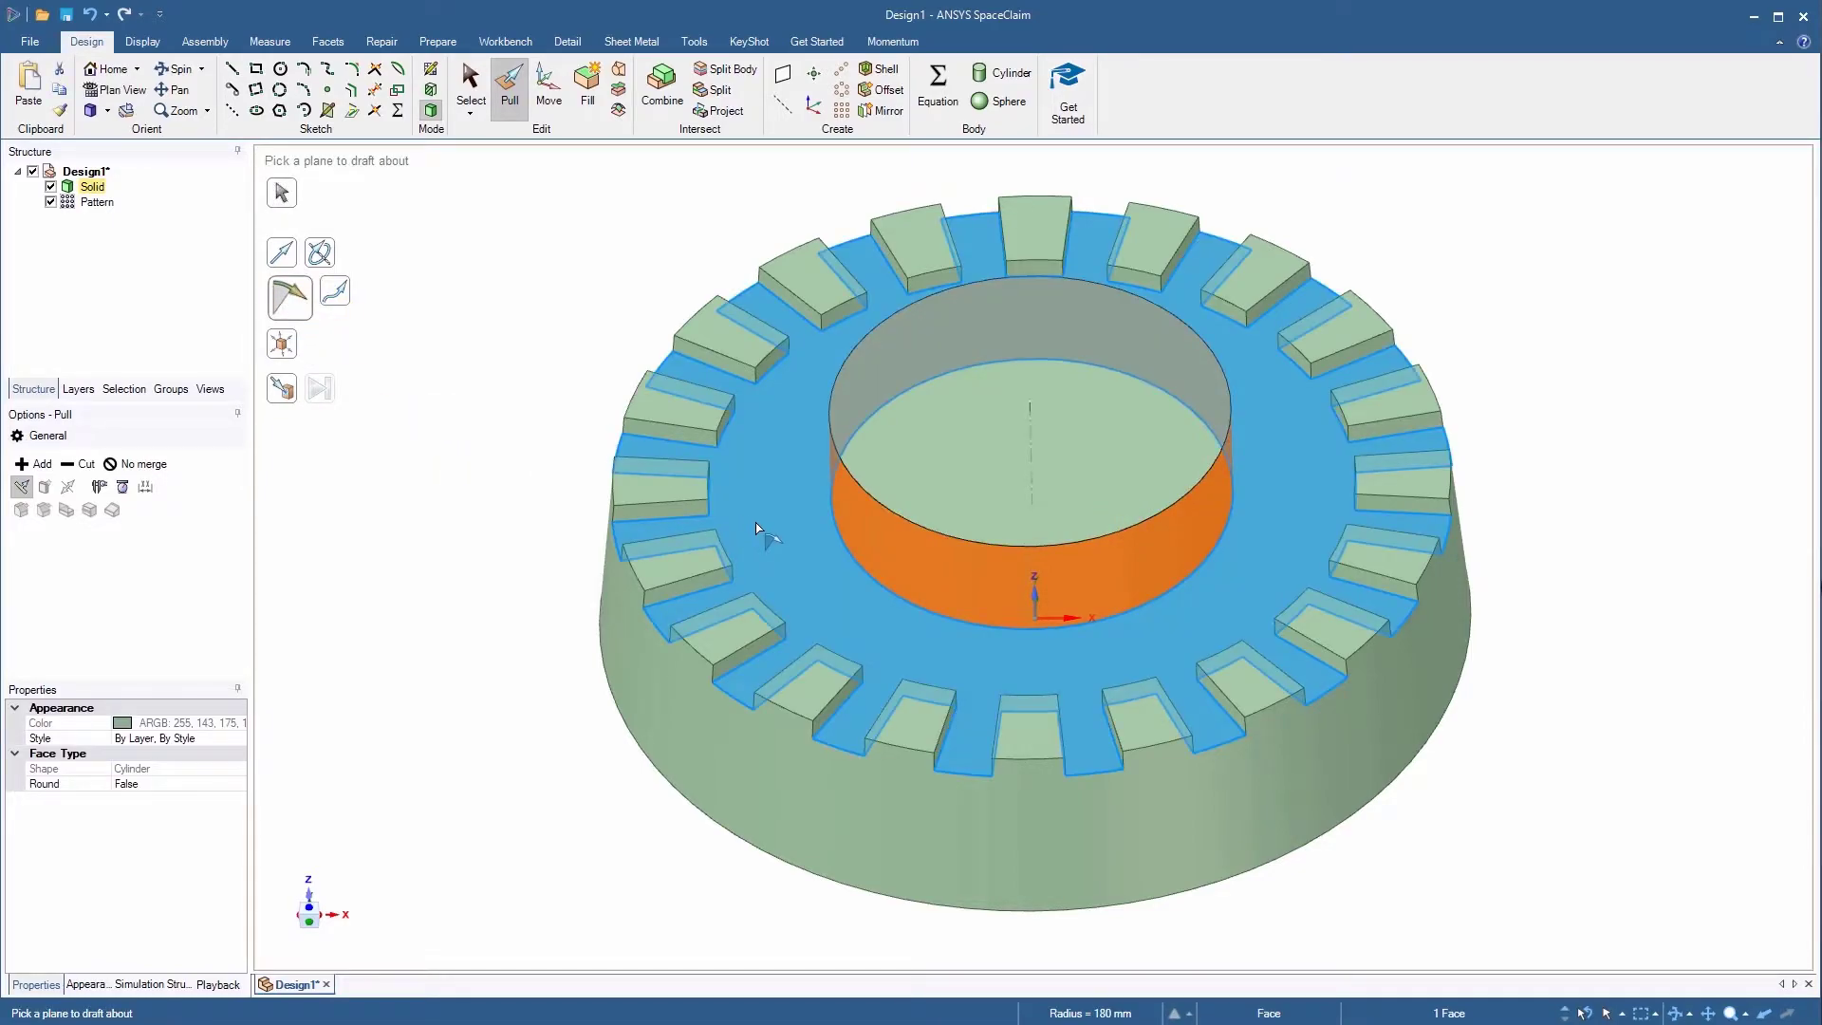
pyautogui.click(757, 529)
pyautogui.write('5')
pyautogui.press('Return')
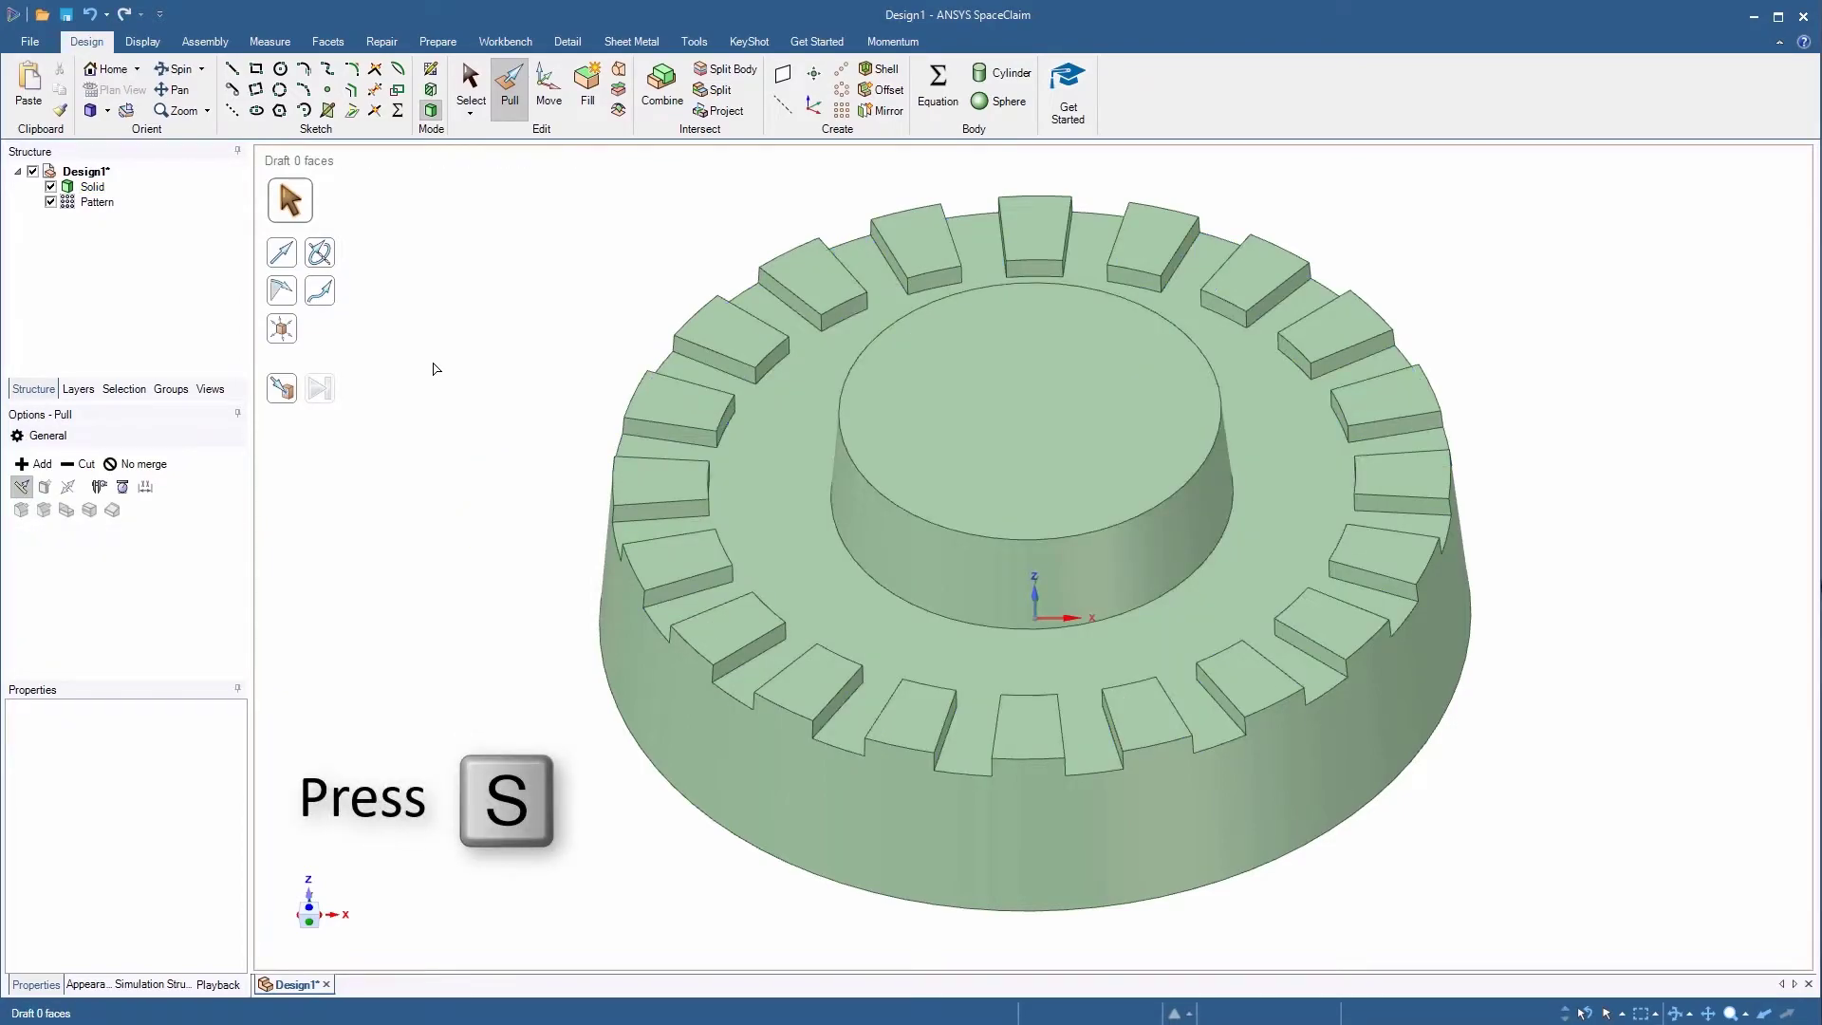
# Step: Sketch a 300 mm diameter circle centred on the origin on the drafted boss's top face
pyautogui.press('s')
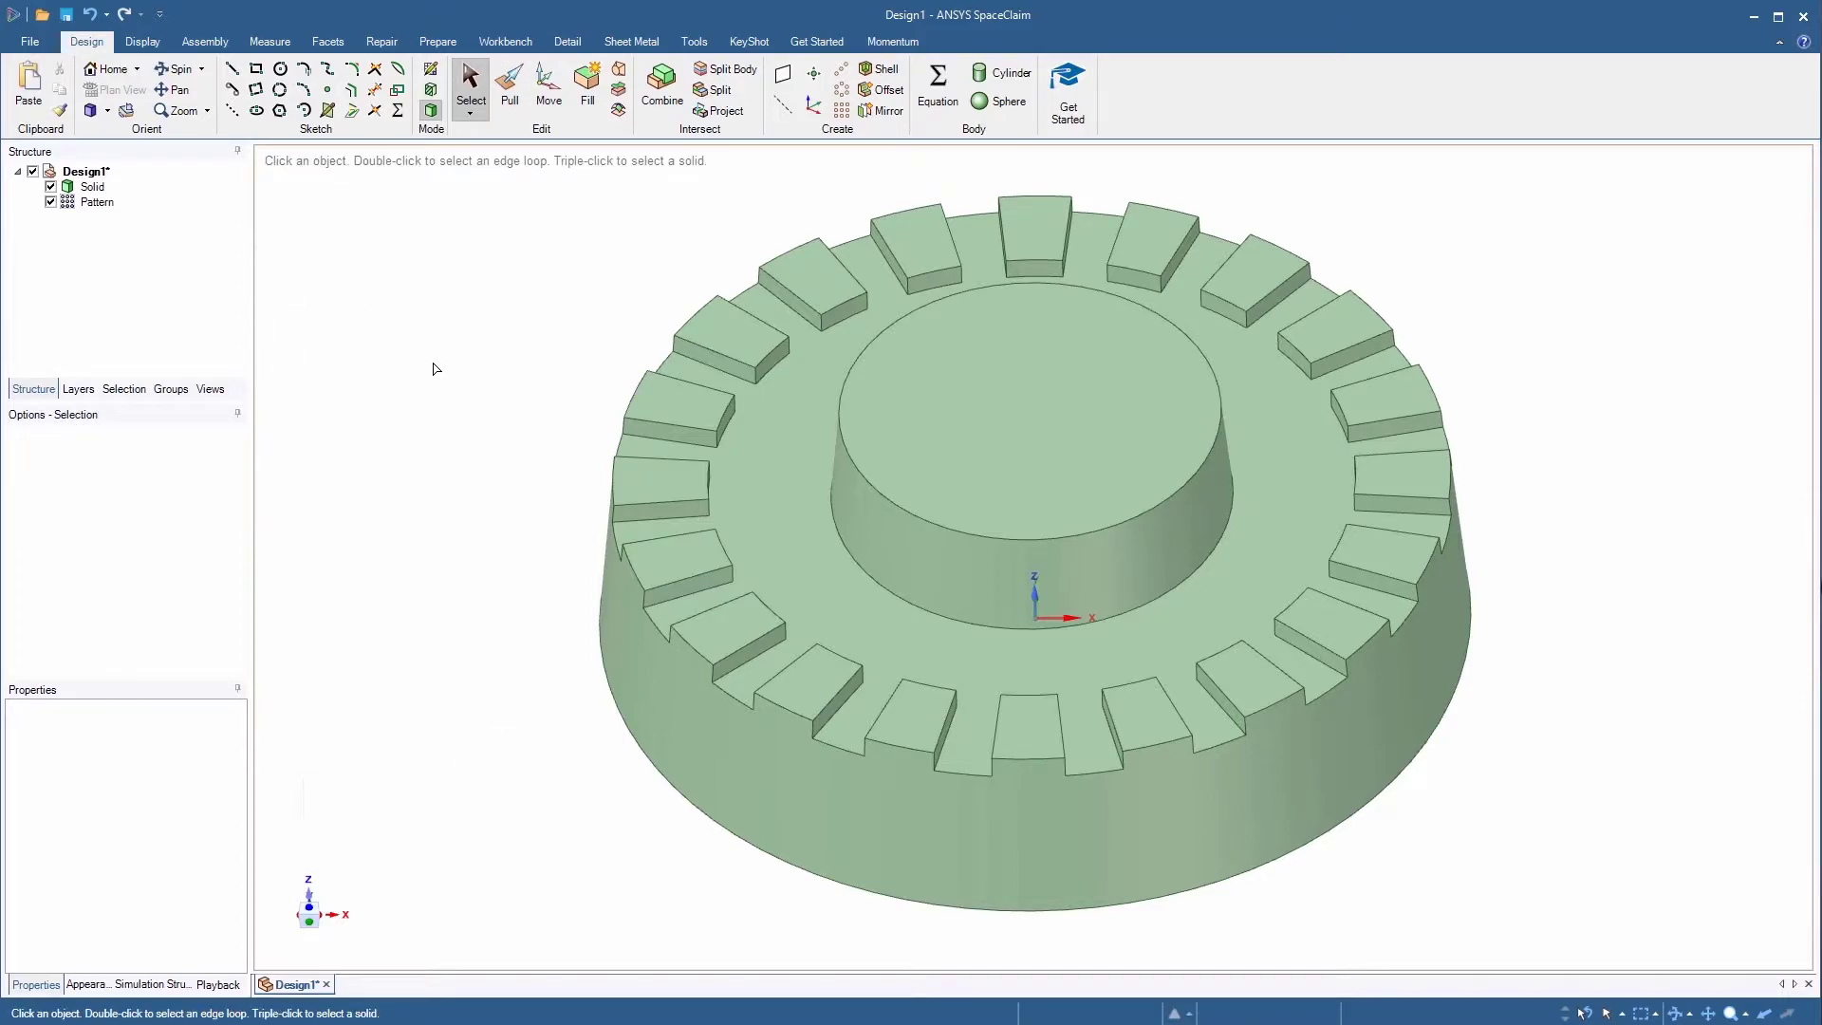
pyautogui.click(1011, 410)
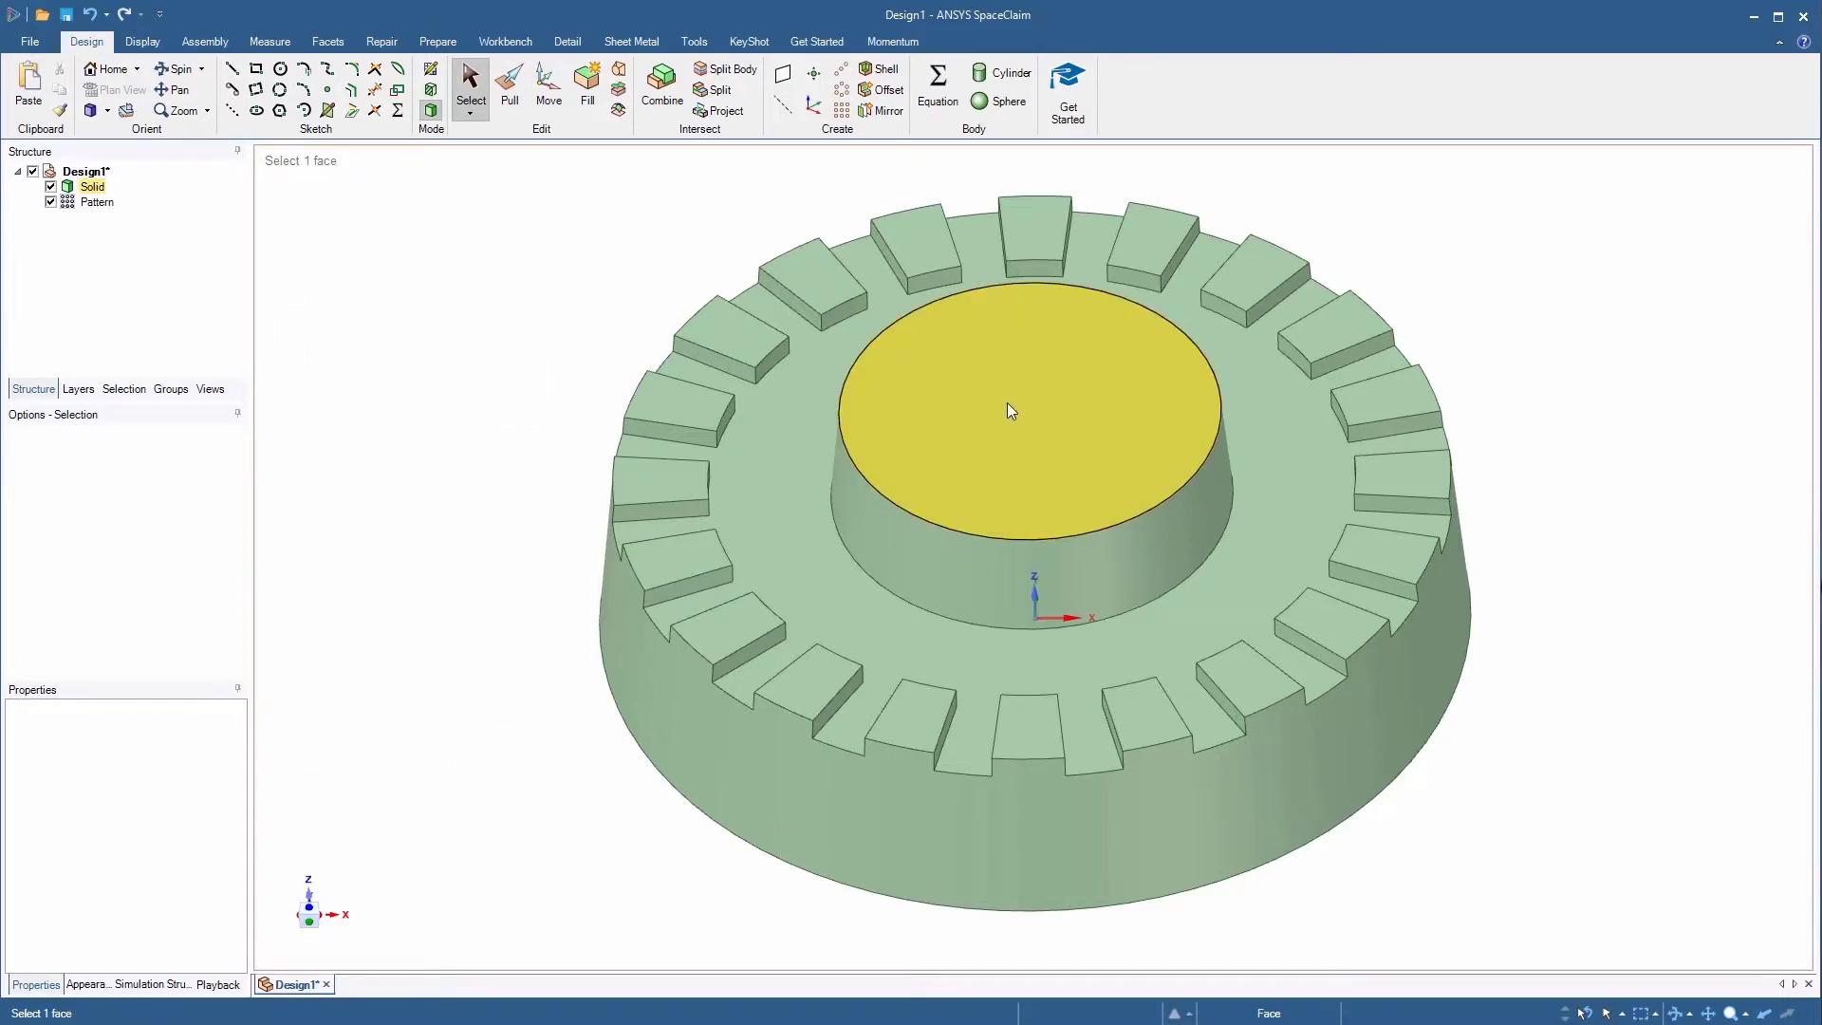
pyautogui.click(1011, 410)
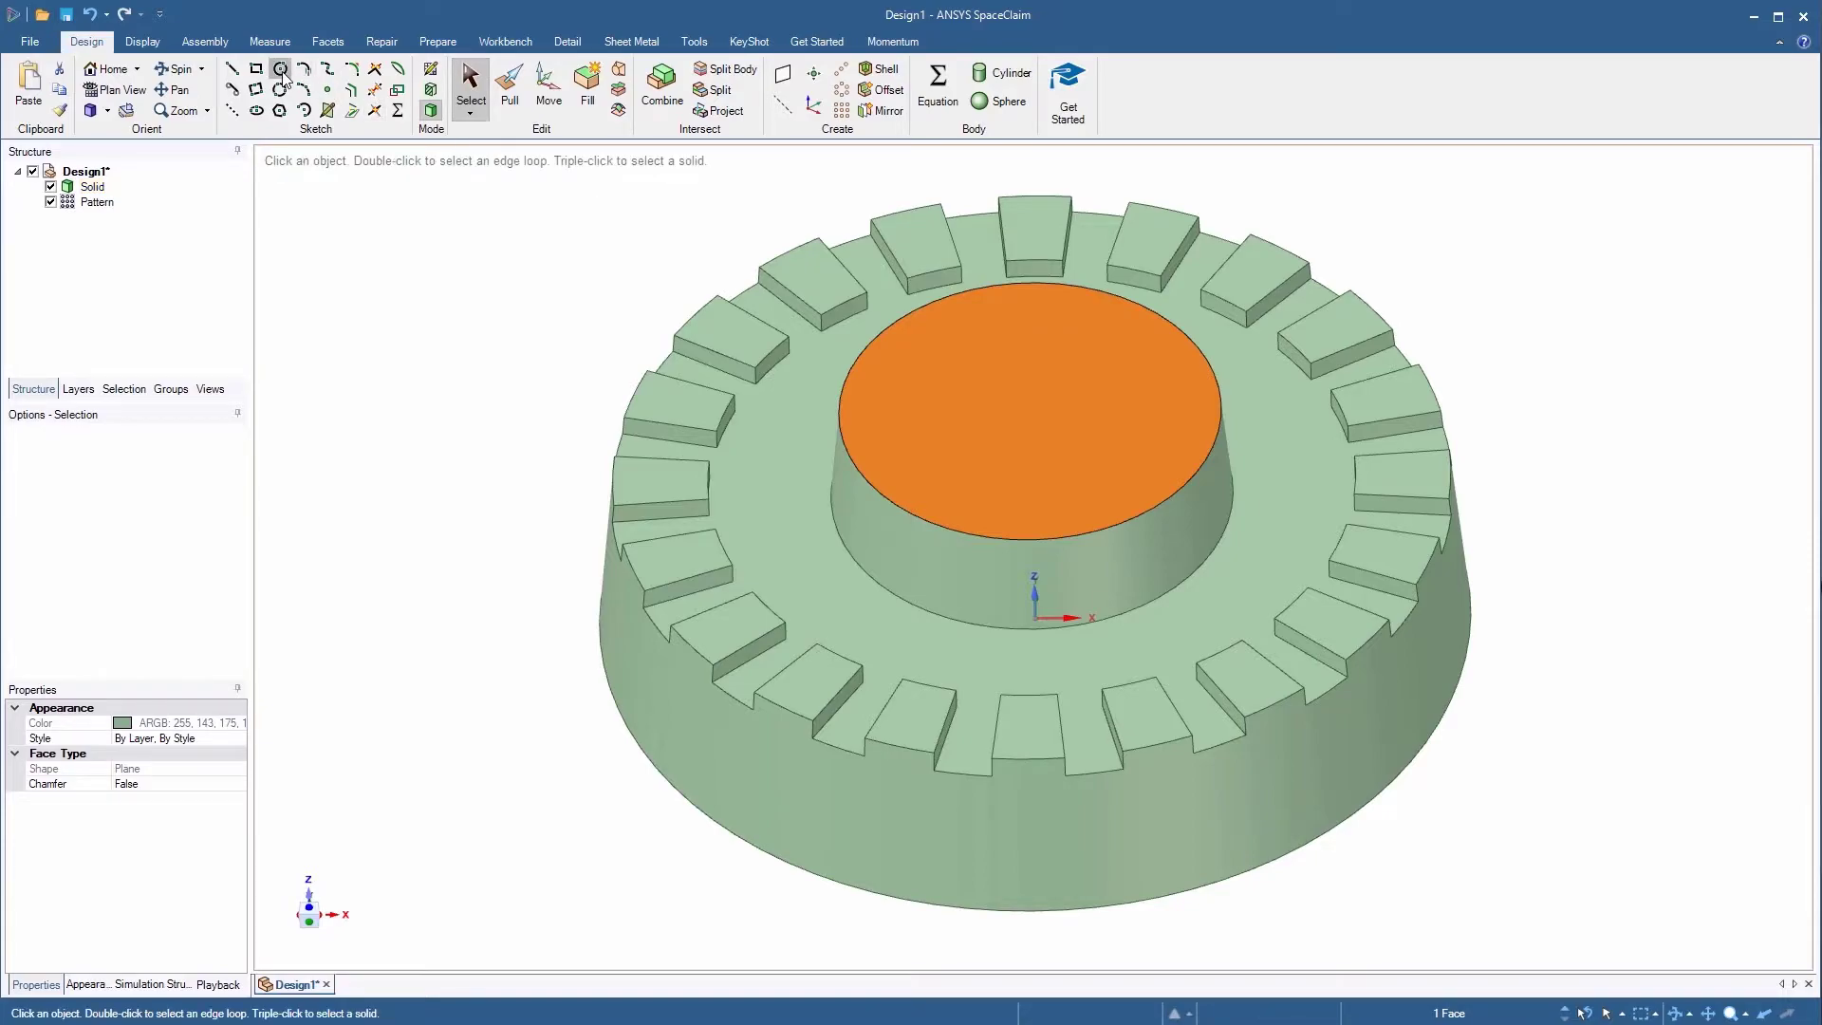
pyautogui.click(281, 69)
pyautogui.press('v')
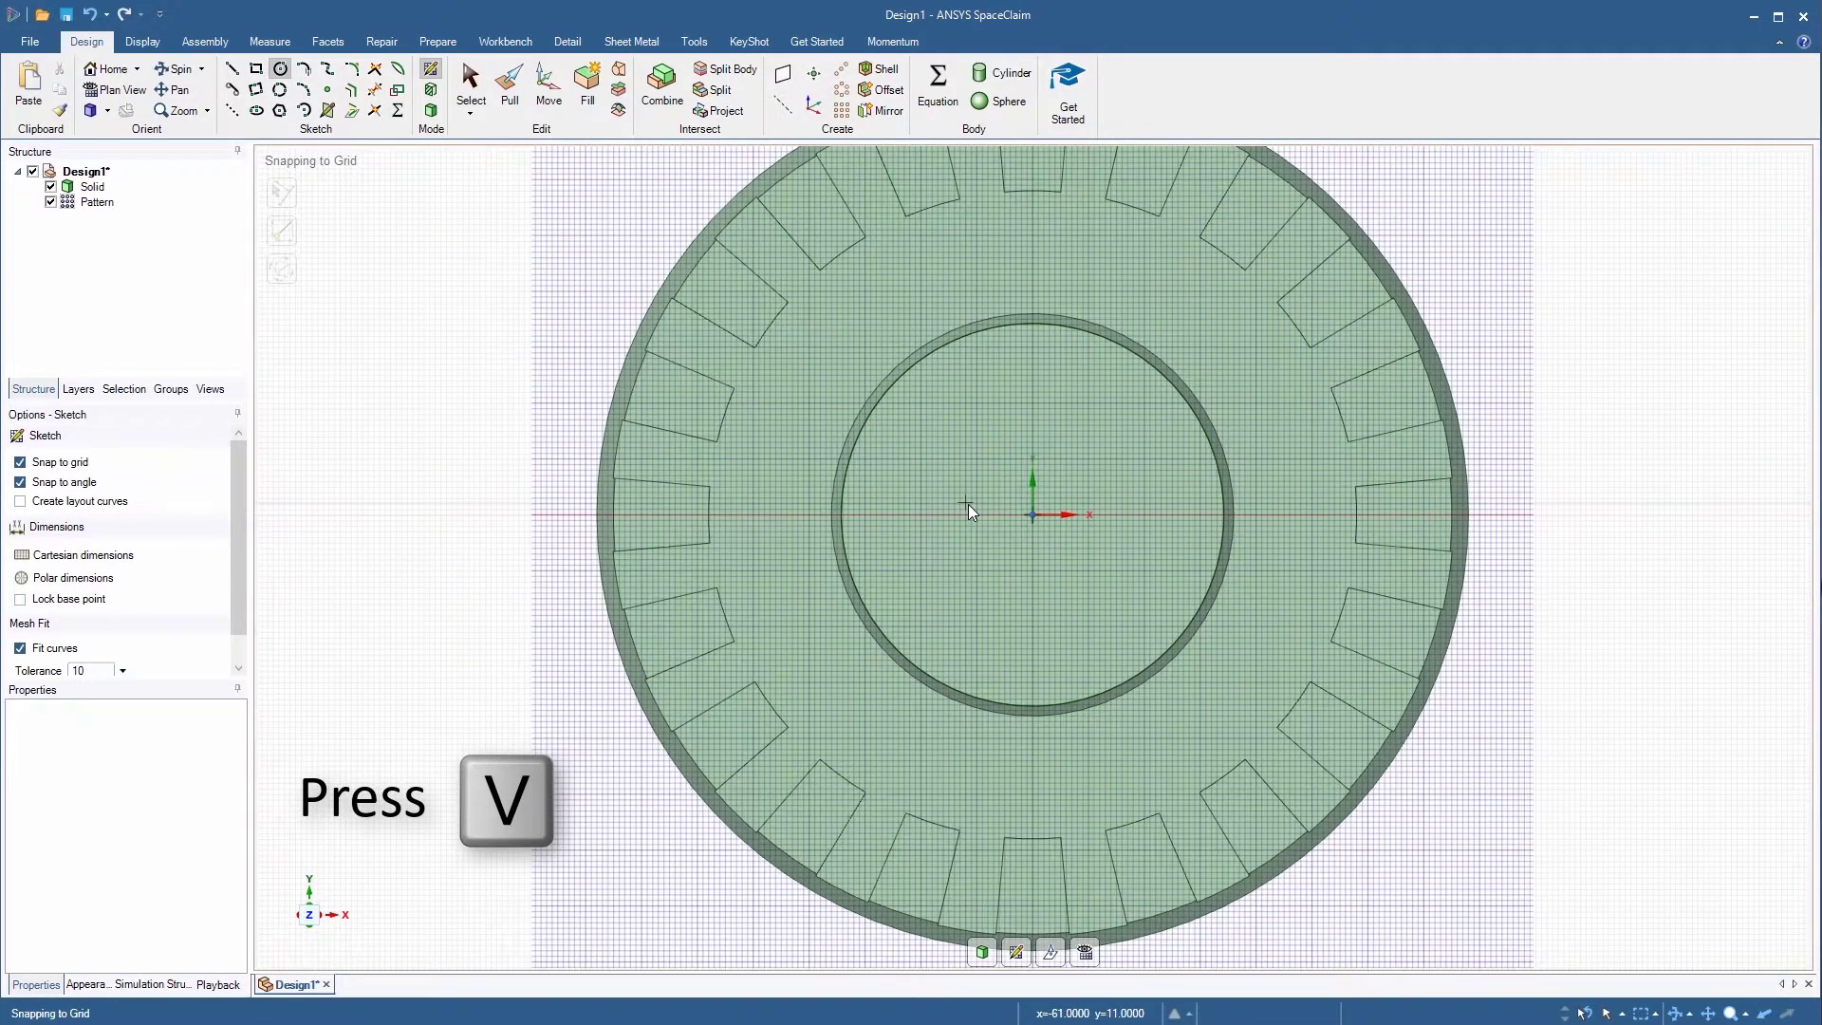
pyautogui.click(1033, 514)
pyautogui.write('300')
pyautogui.press('Return')
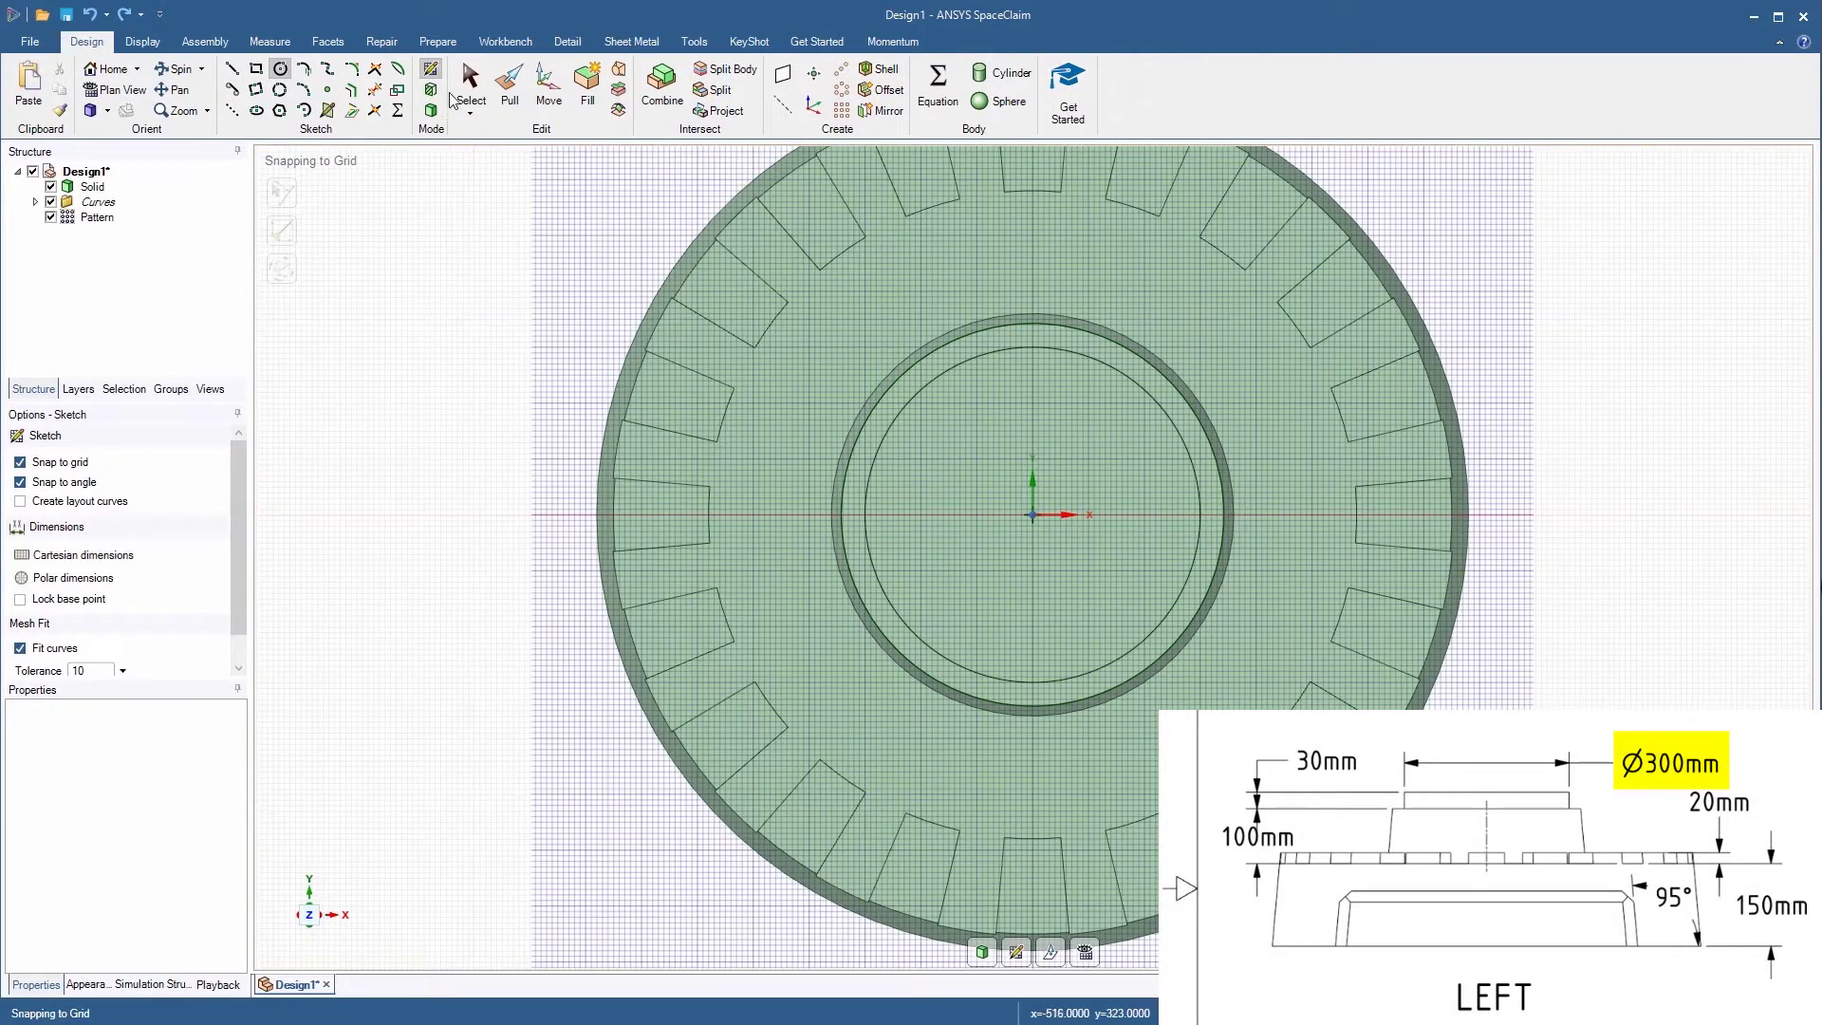
# Step: Pull the 300 mm circular face on top of the boss up by 30 mm
pyautogui.click(506, 90)
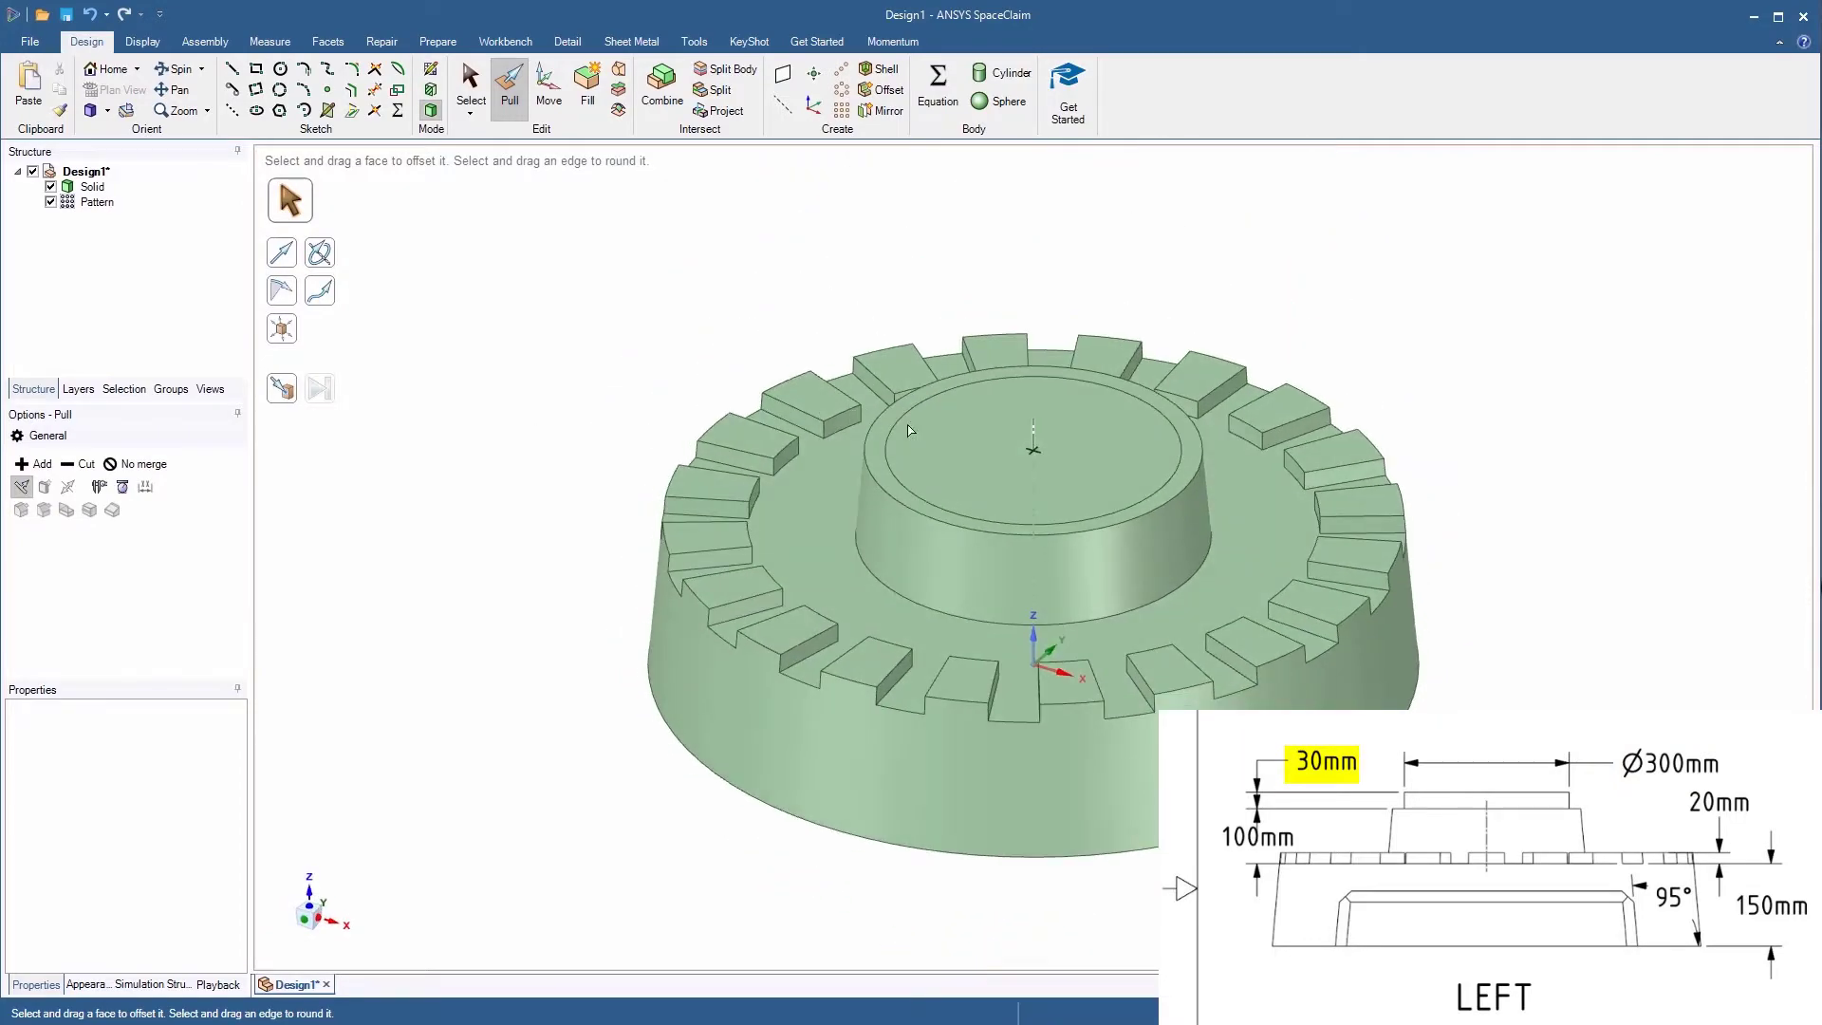
pyautogui.click(960, 450)
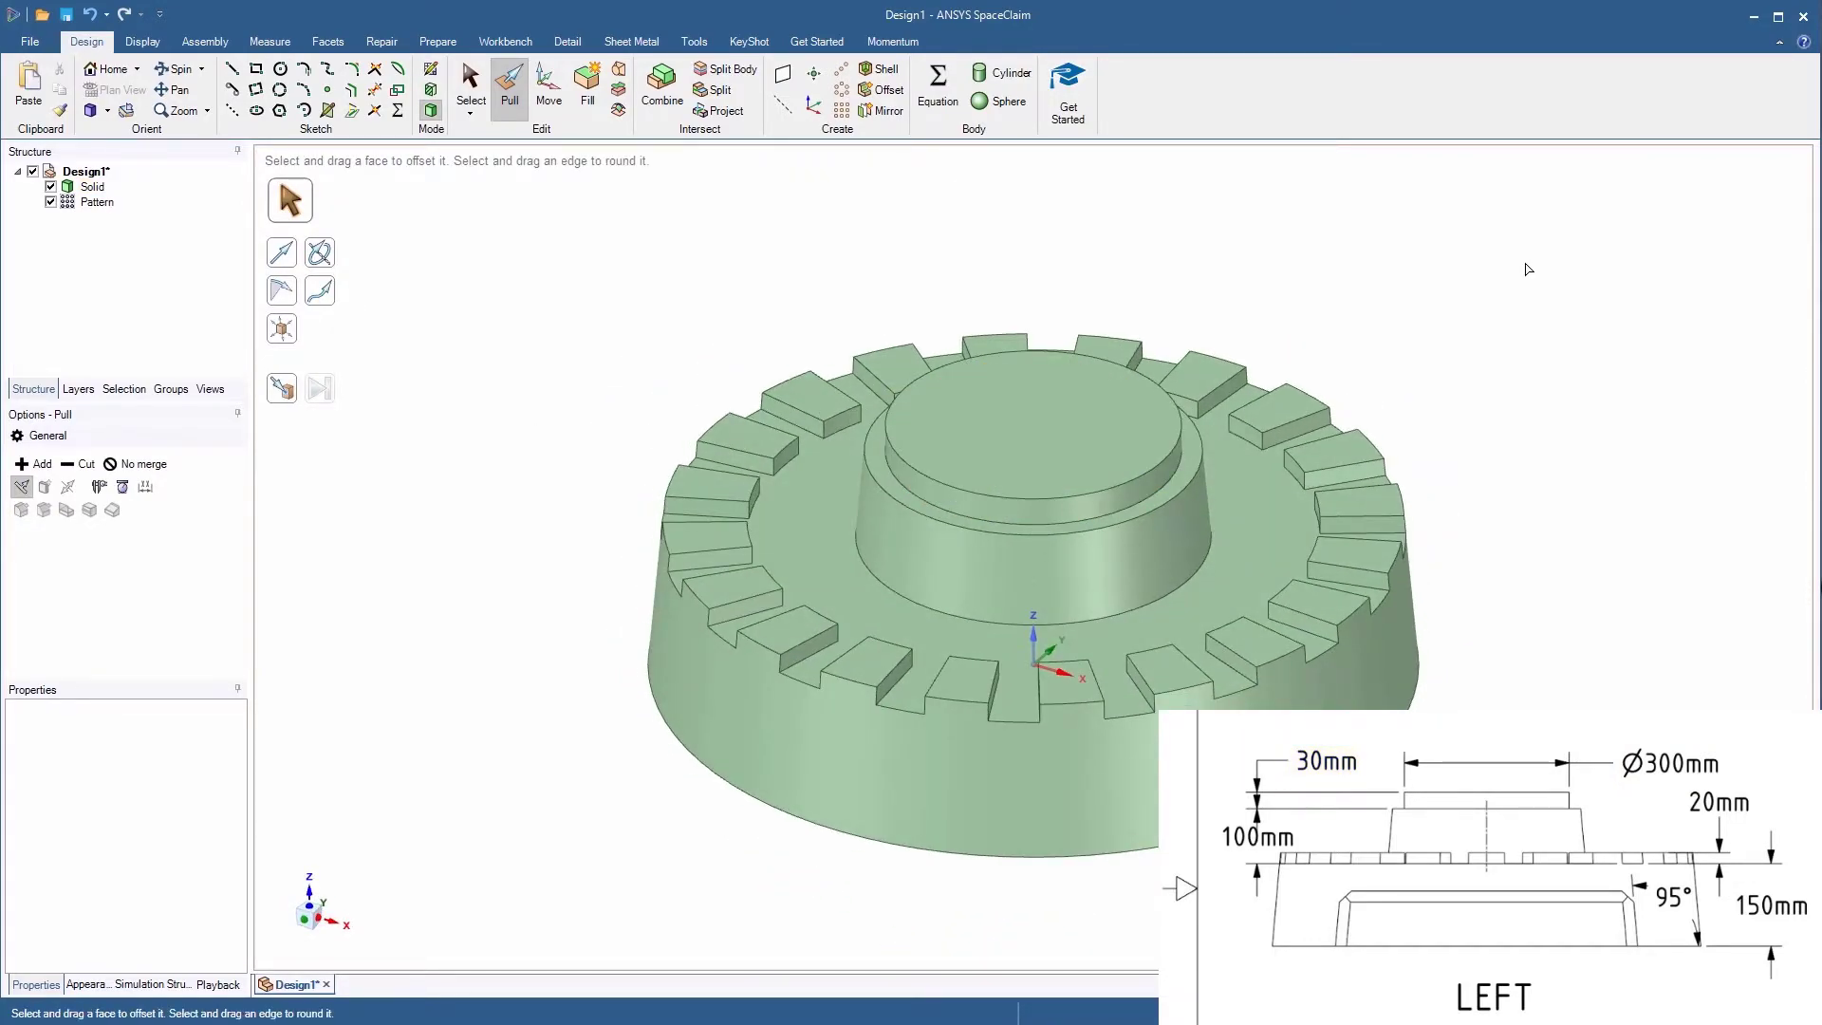
pyautogui.press('s')
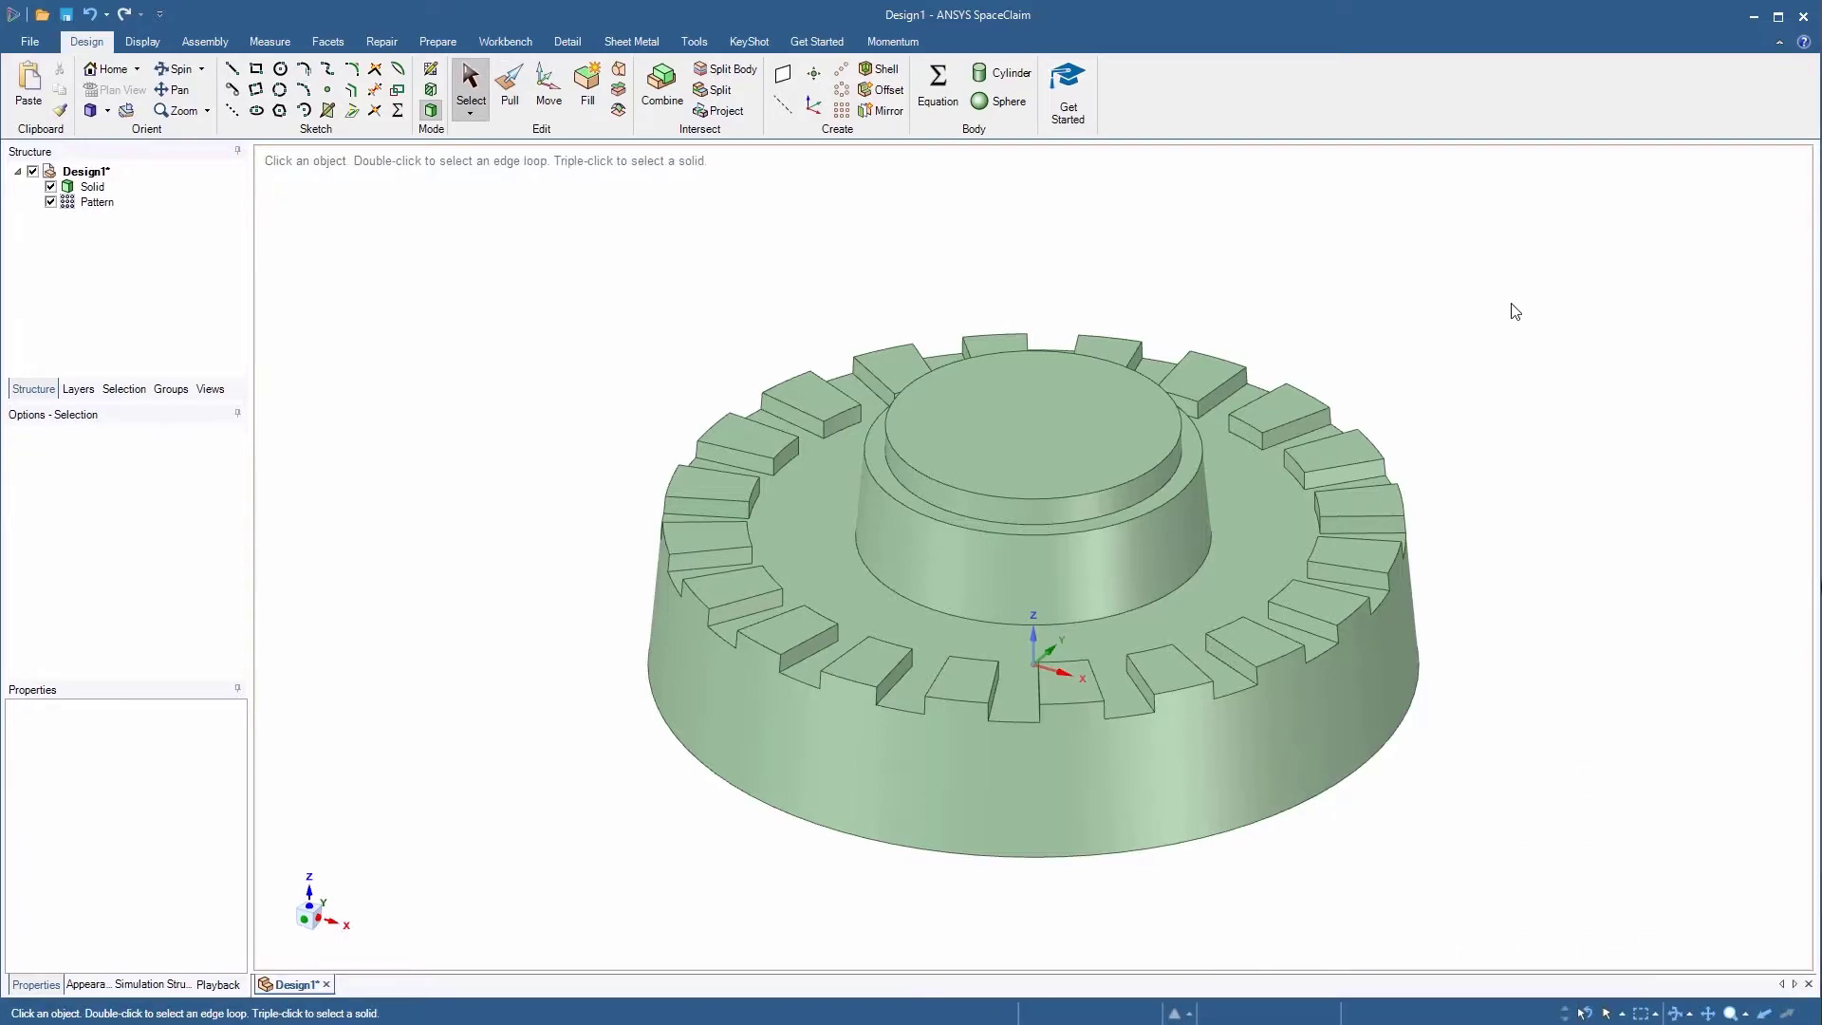
# Step: Sketch a 550 mm vertical line on the disc's bottom plane, defined from its centre 650 mm left of the origin, and turn that option off
pyautogui.moveTo(1505, 293); pyautogui.dragTo(1477, 253, button='middle')
pyautogui.click(1250, 670)
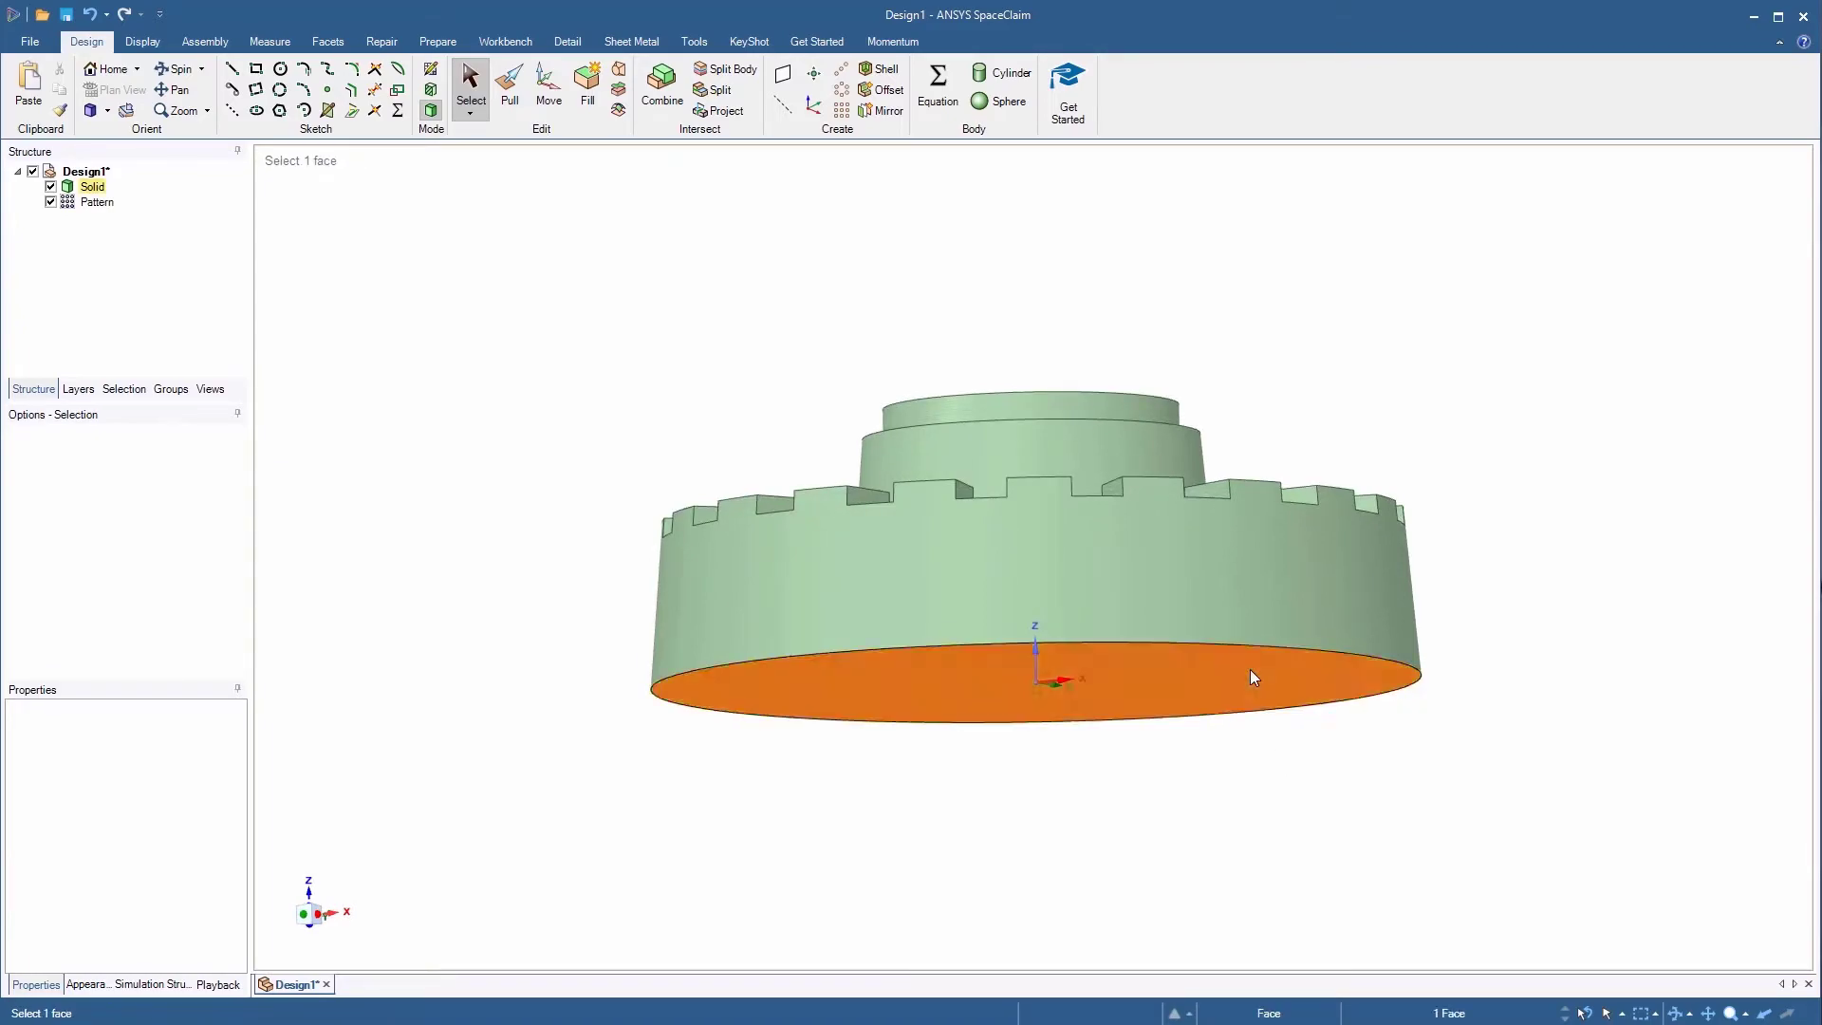
pyautogui.click(430, 72)
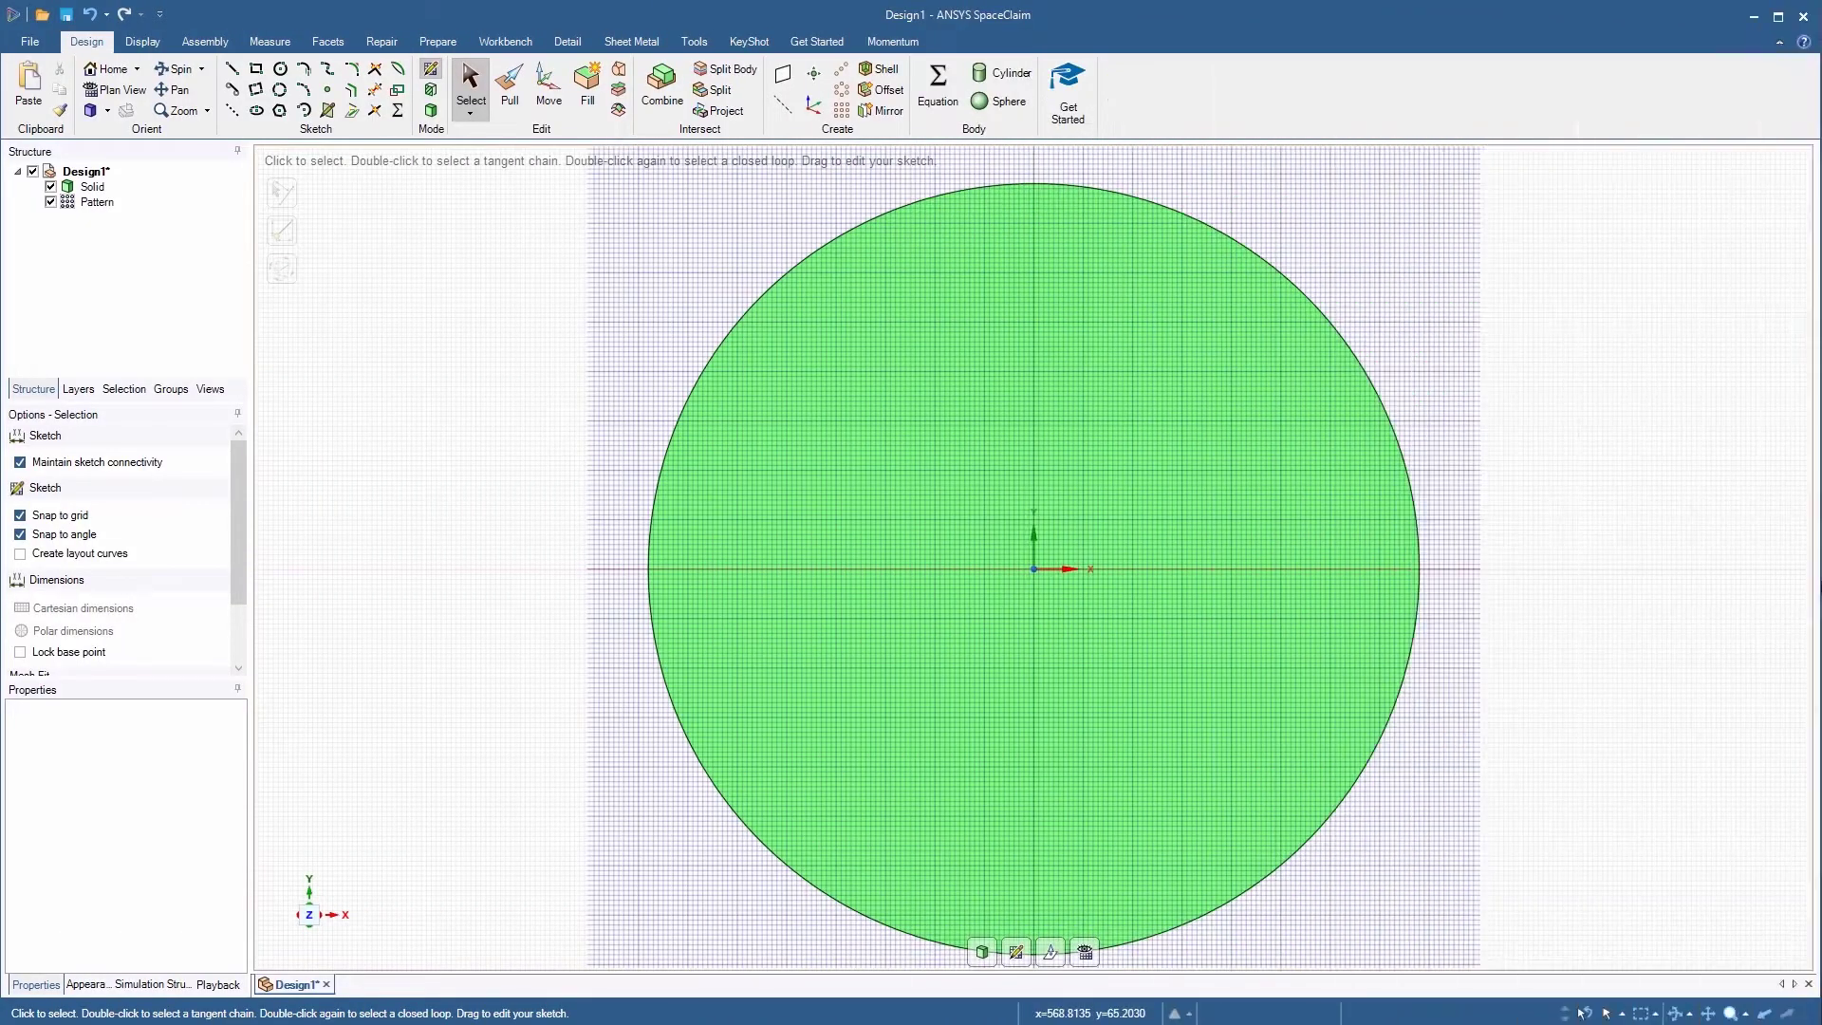
pyautogui.click(231, 70)
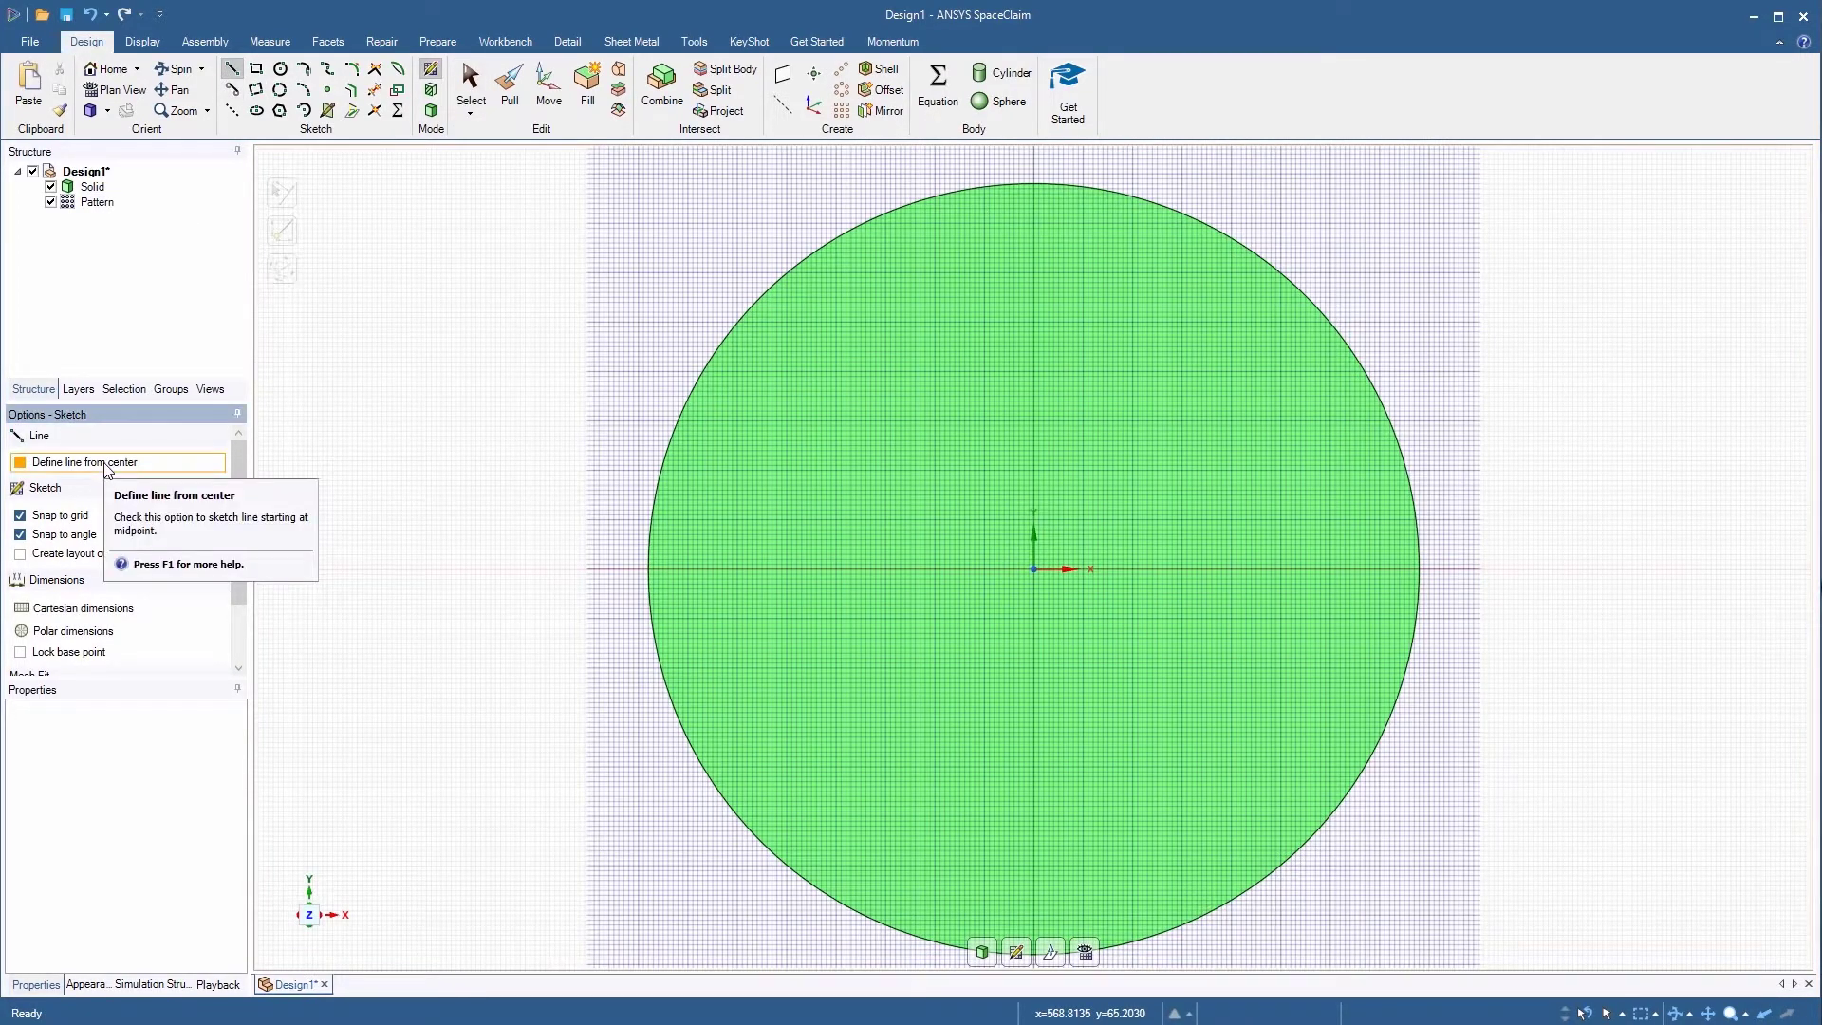
pyautogui.click(107, 465)
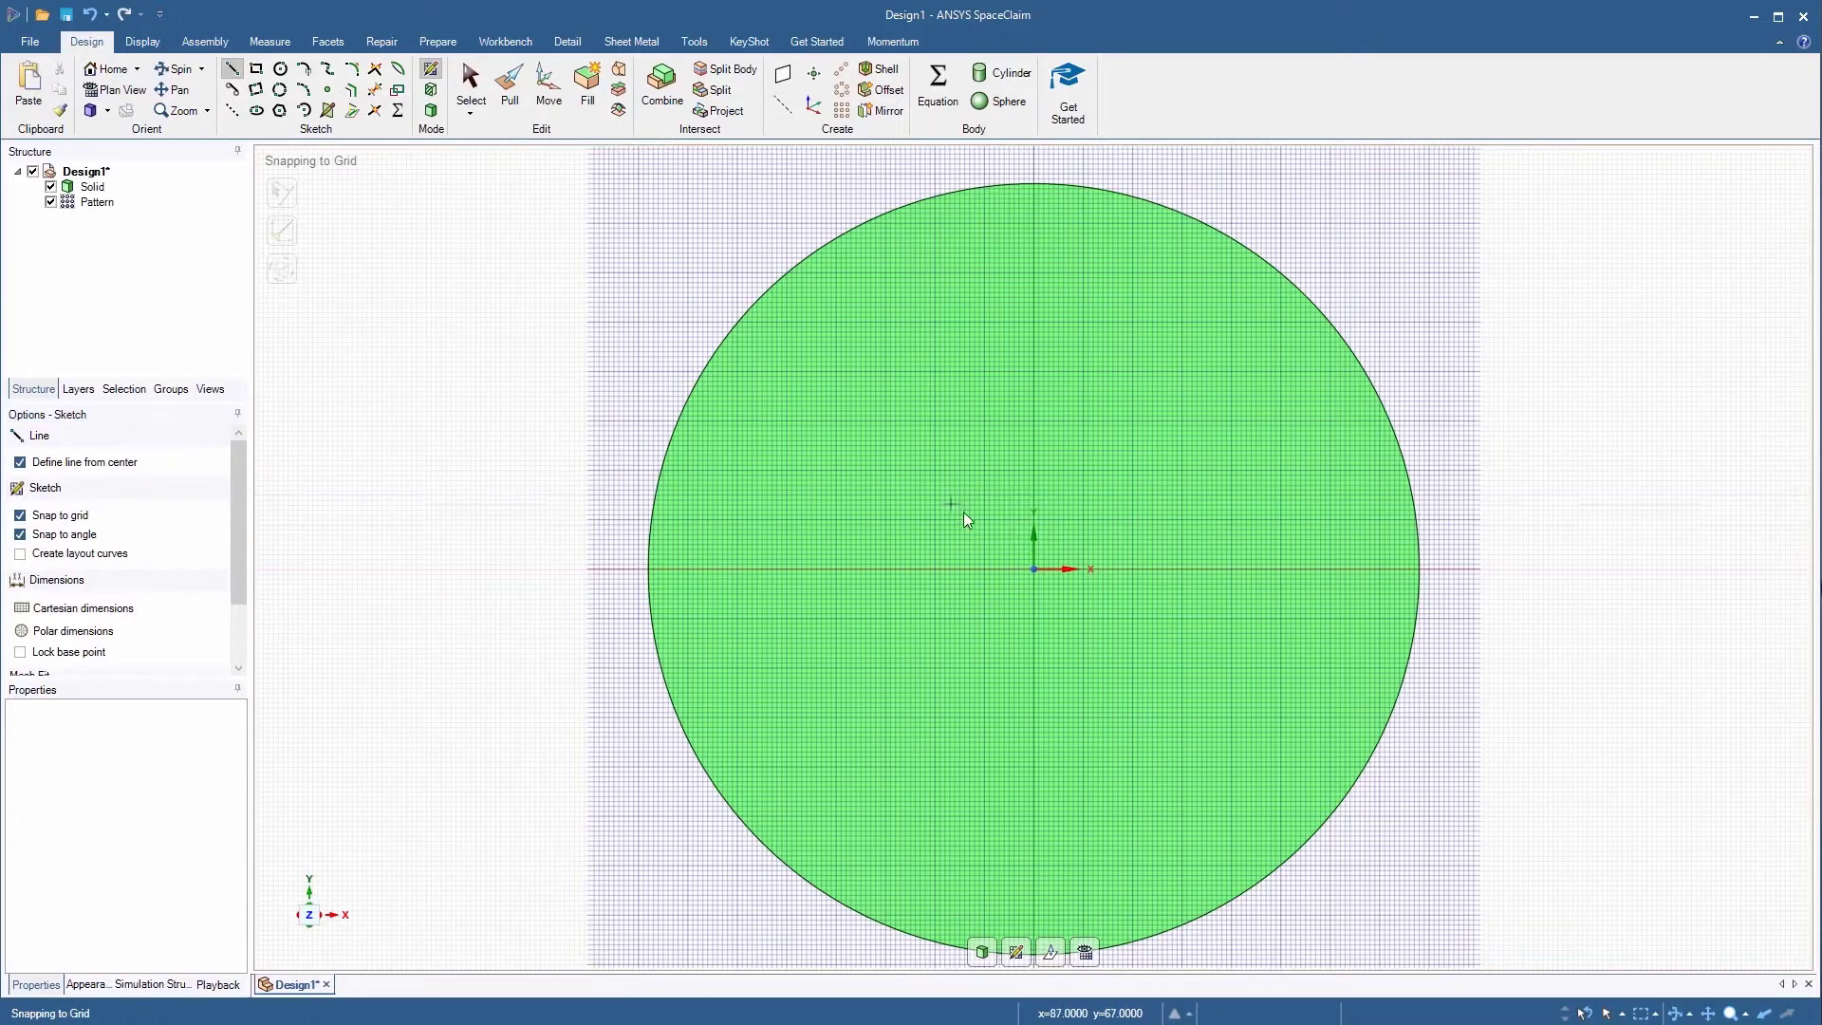
pyautogui.click(1034, 570)
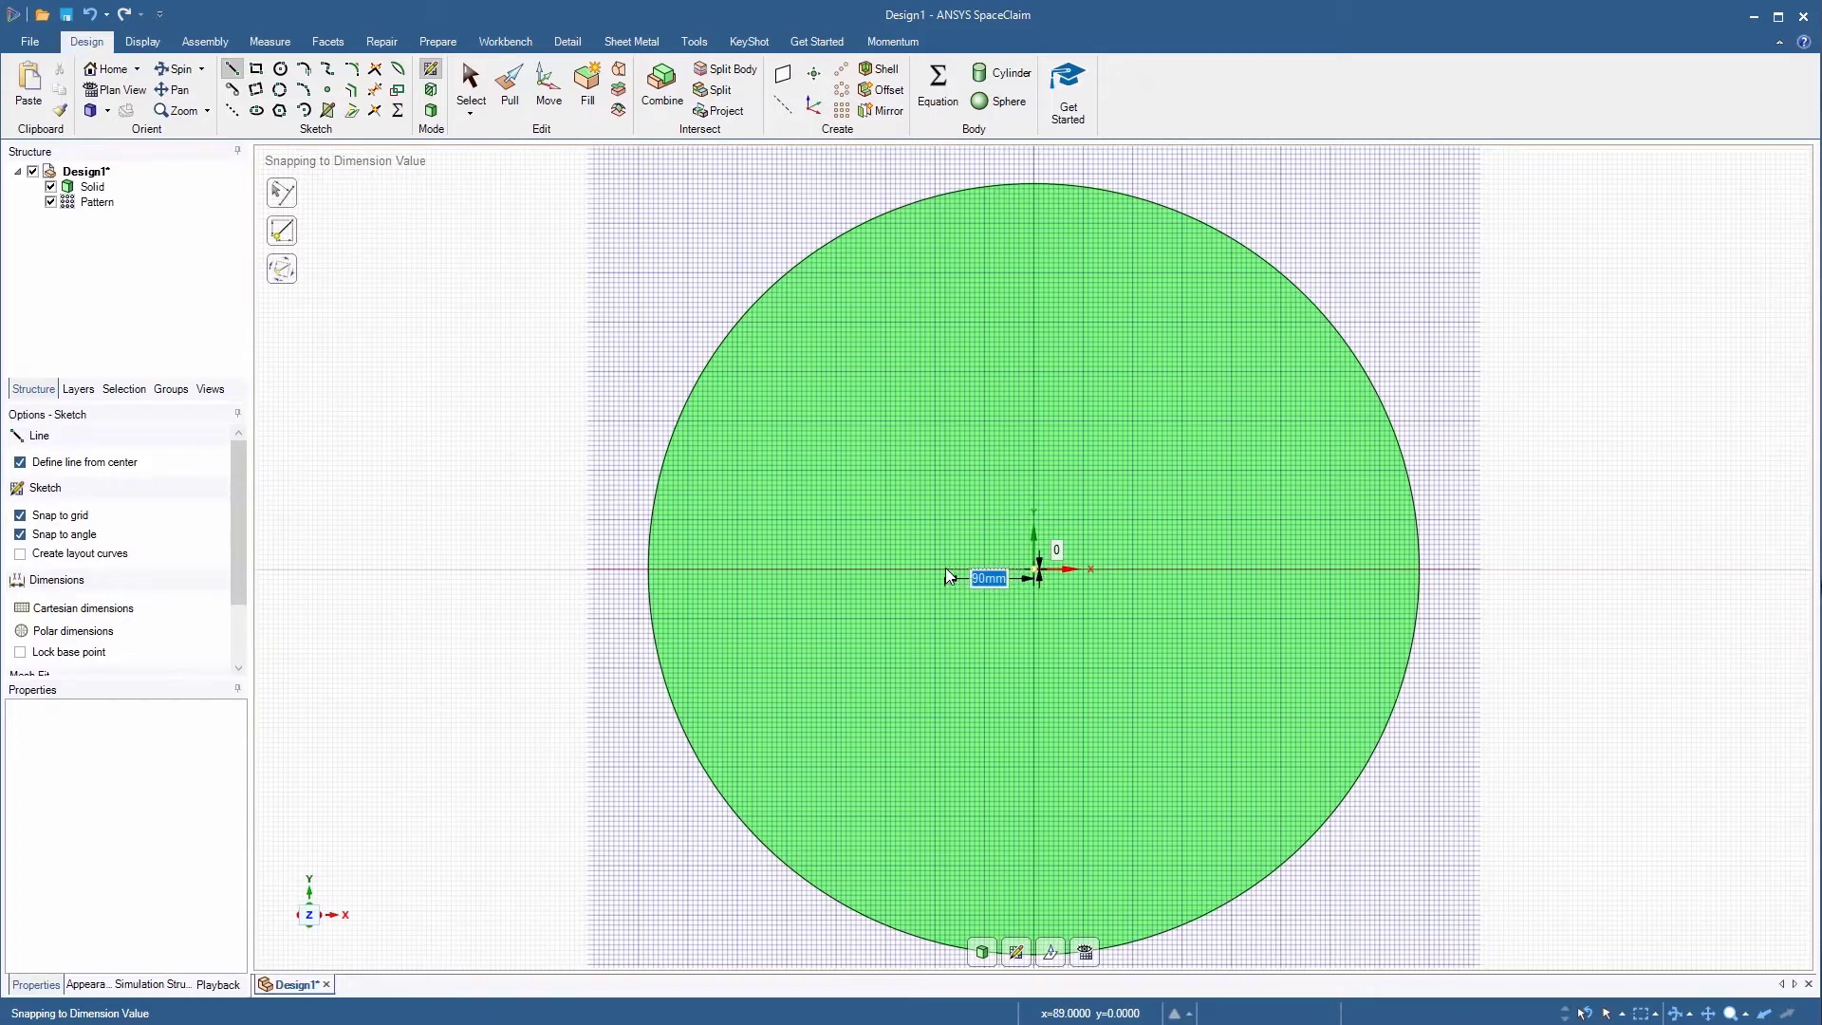
pyautogui.write('650')
pyautogui.press('Return')
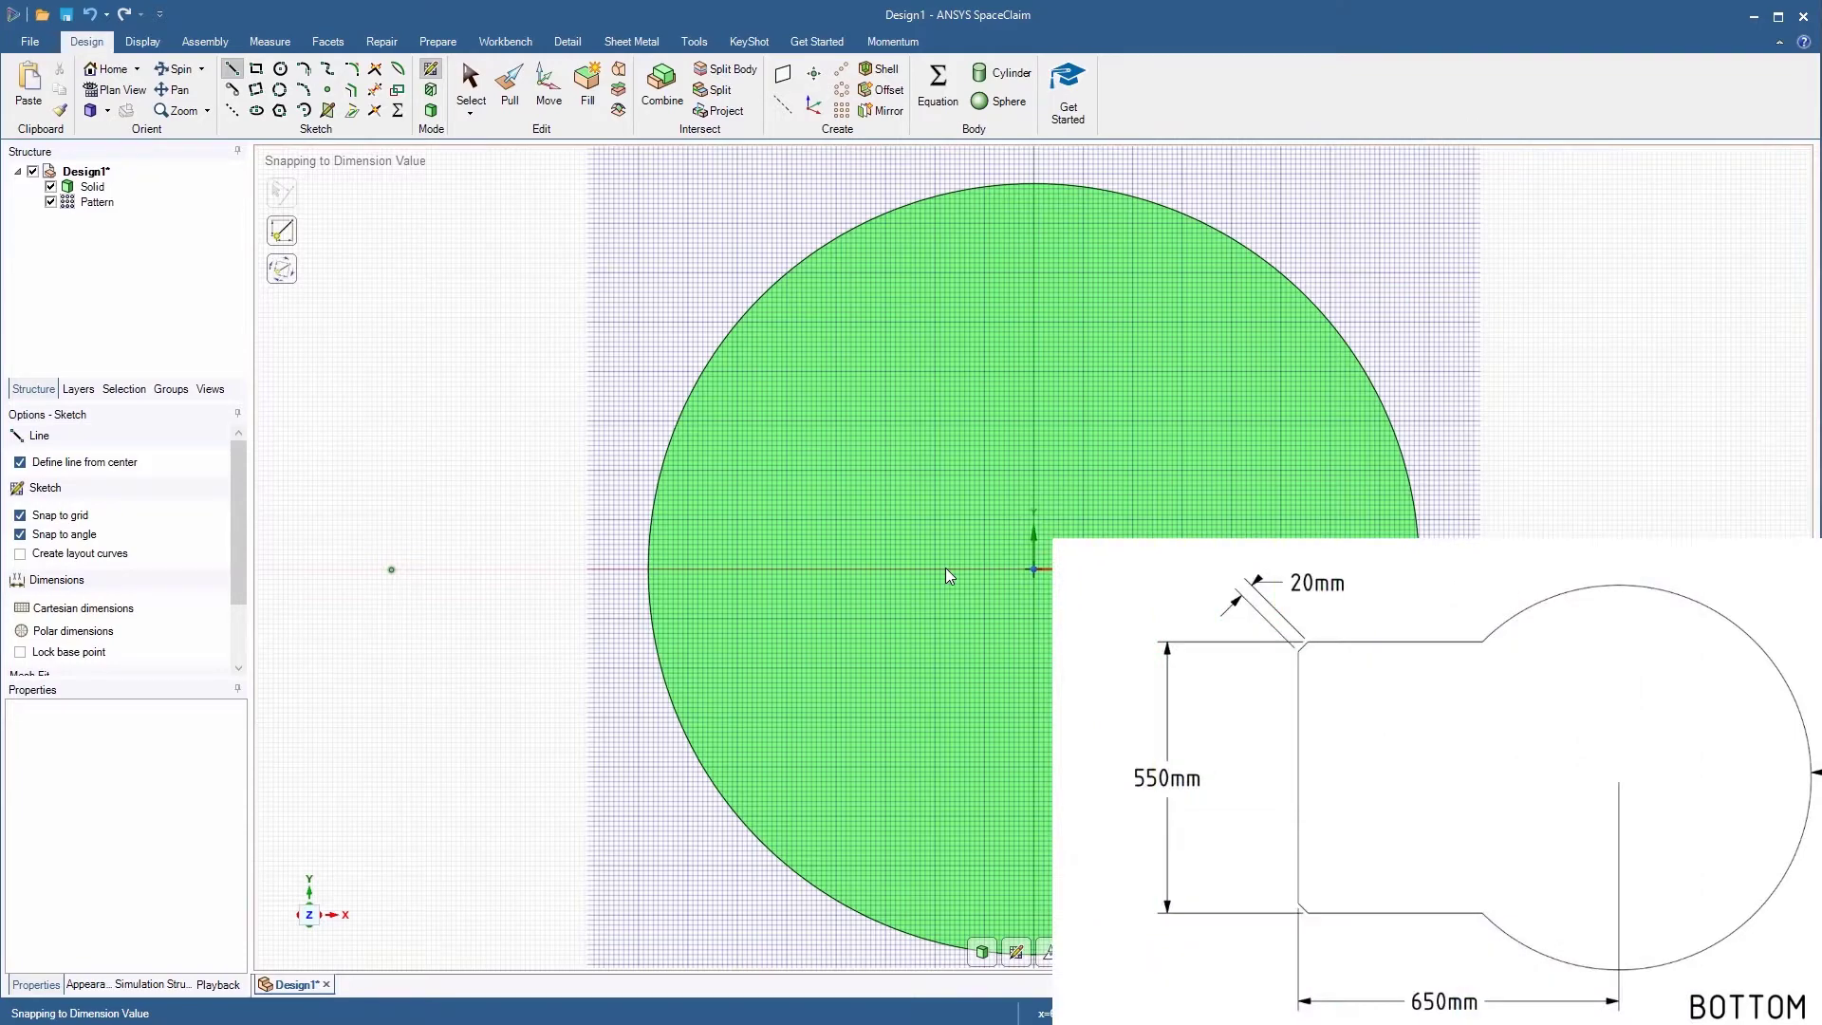
pyautogui.click(392, 570)
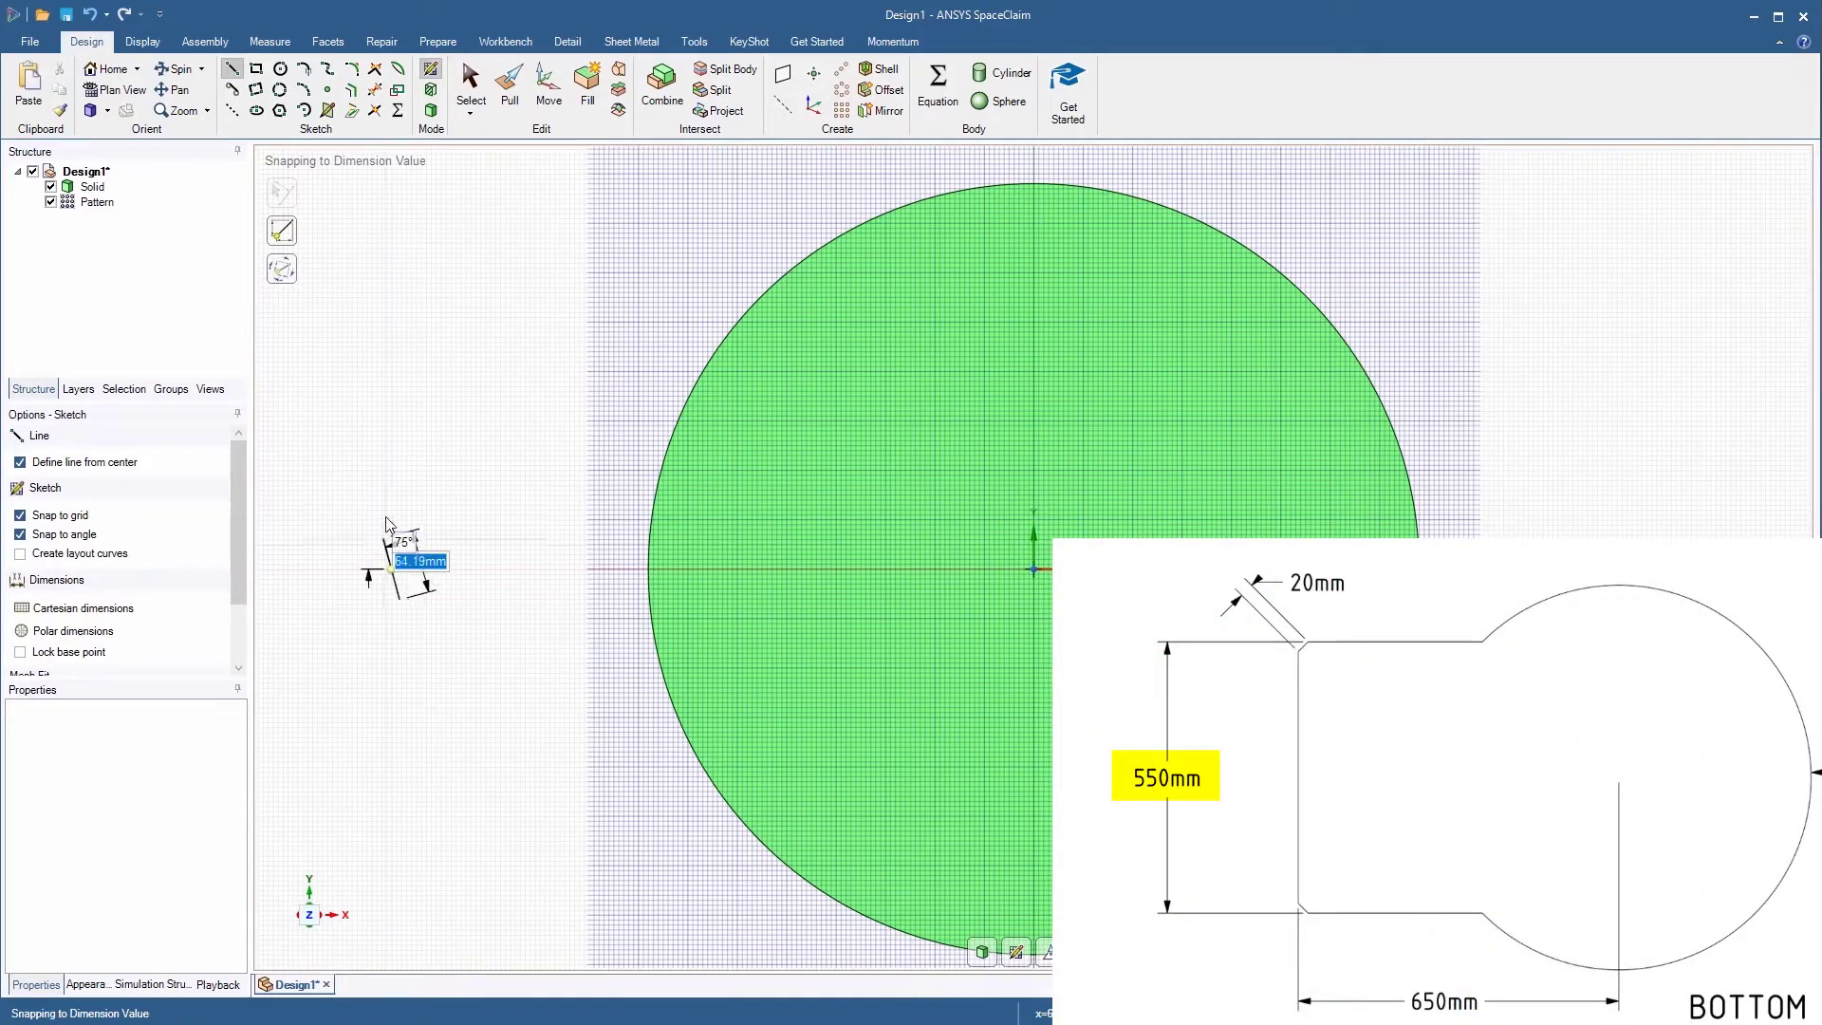
pyautogui.write('550')
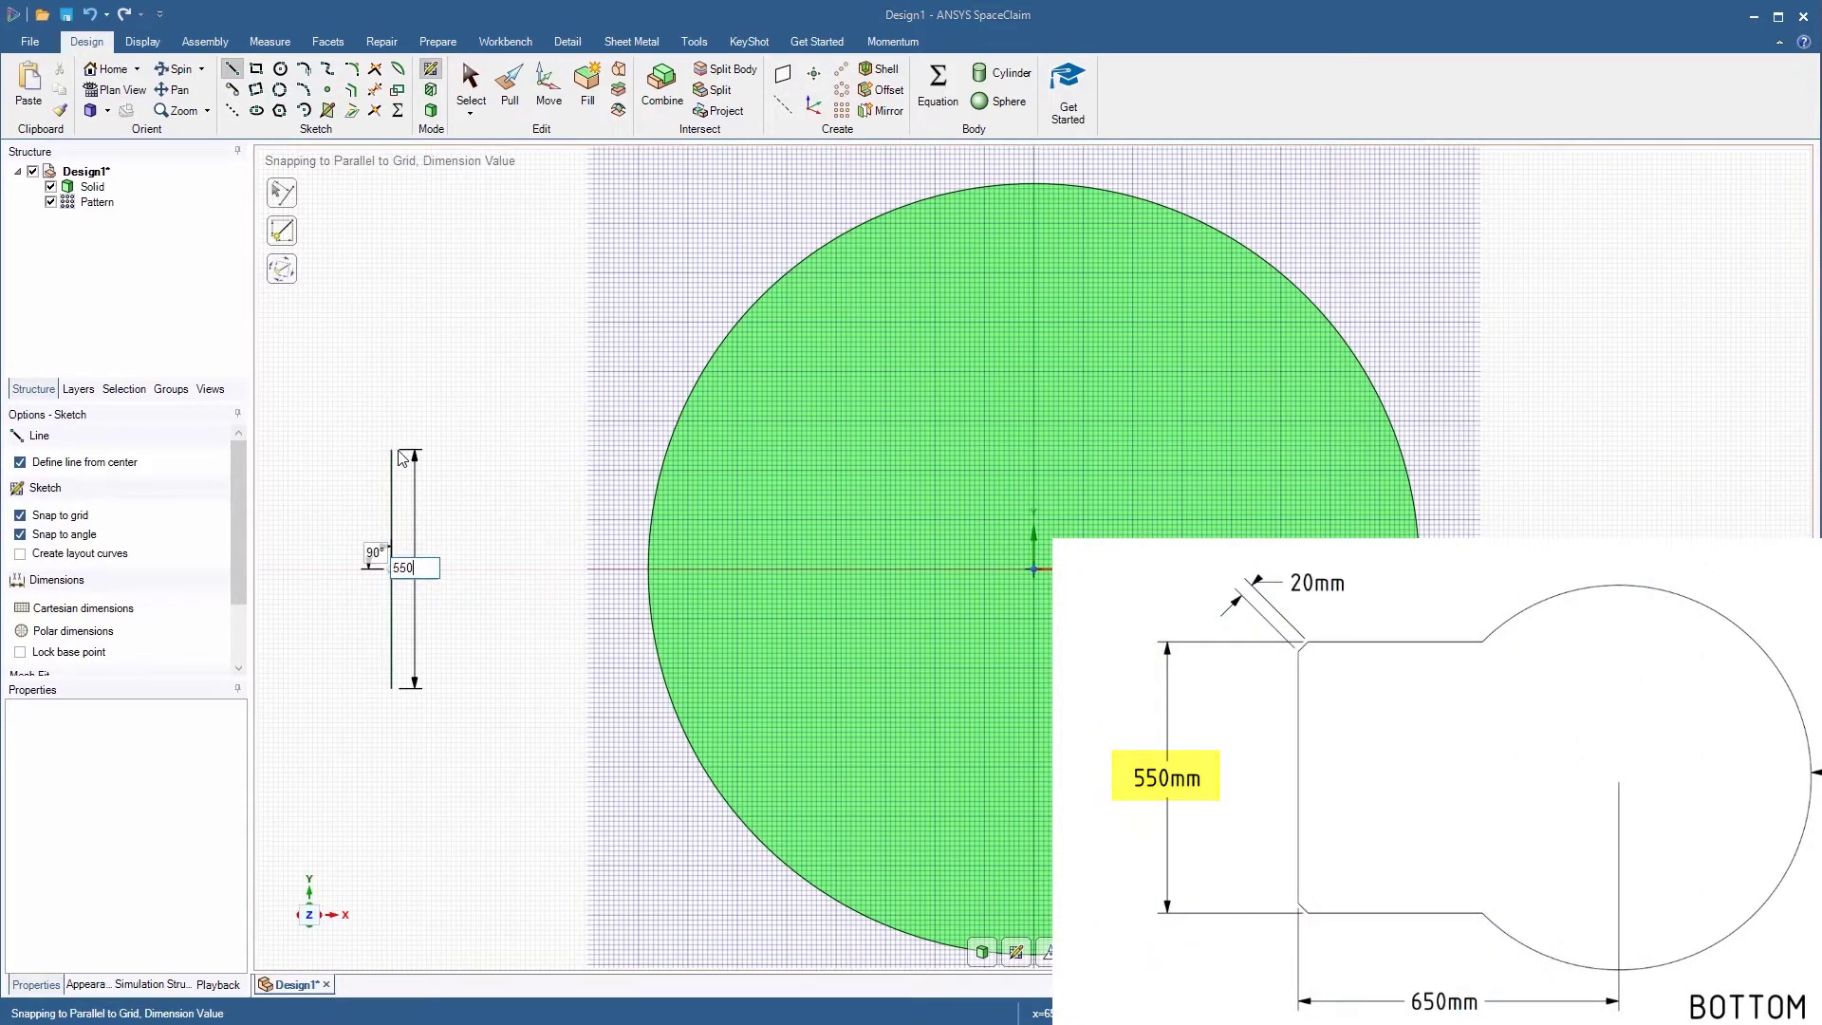
pyautogui.press('Return')
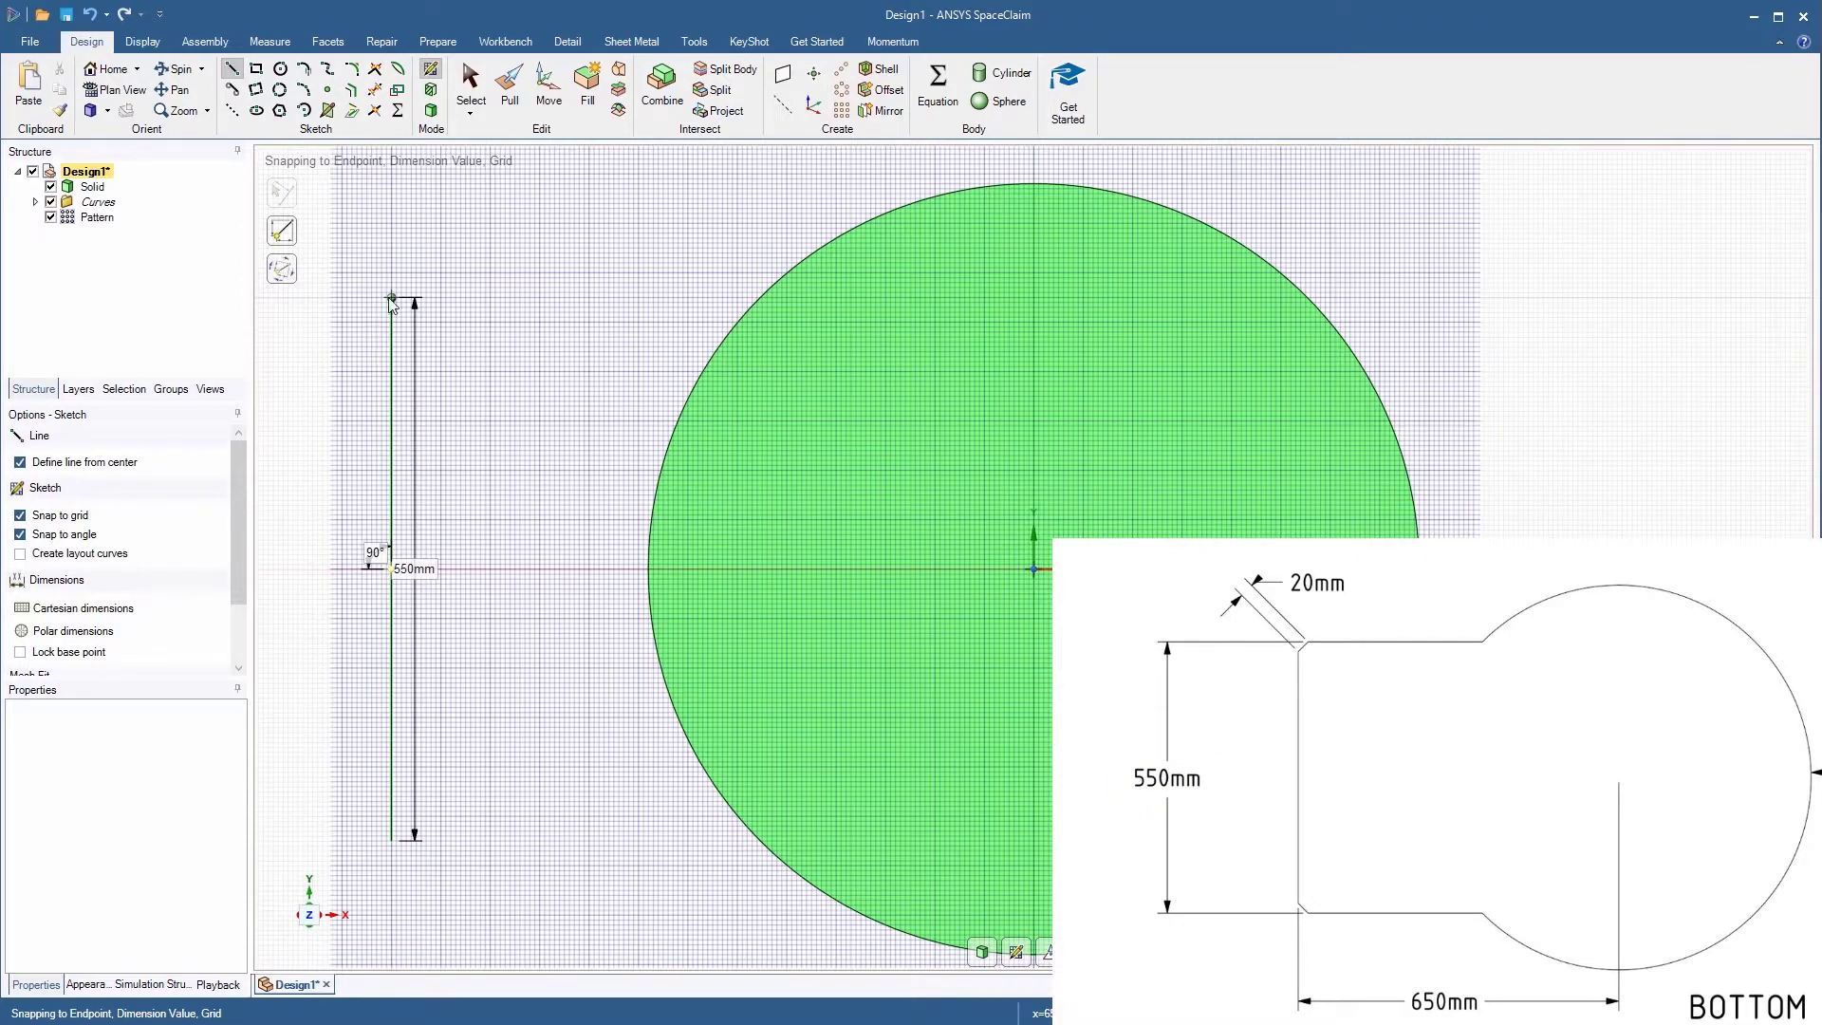
pyautogui.click(94, 472)
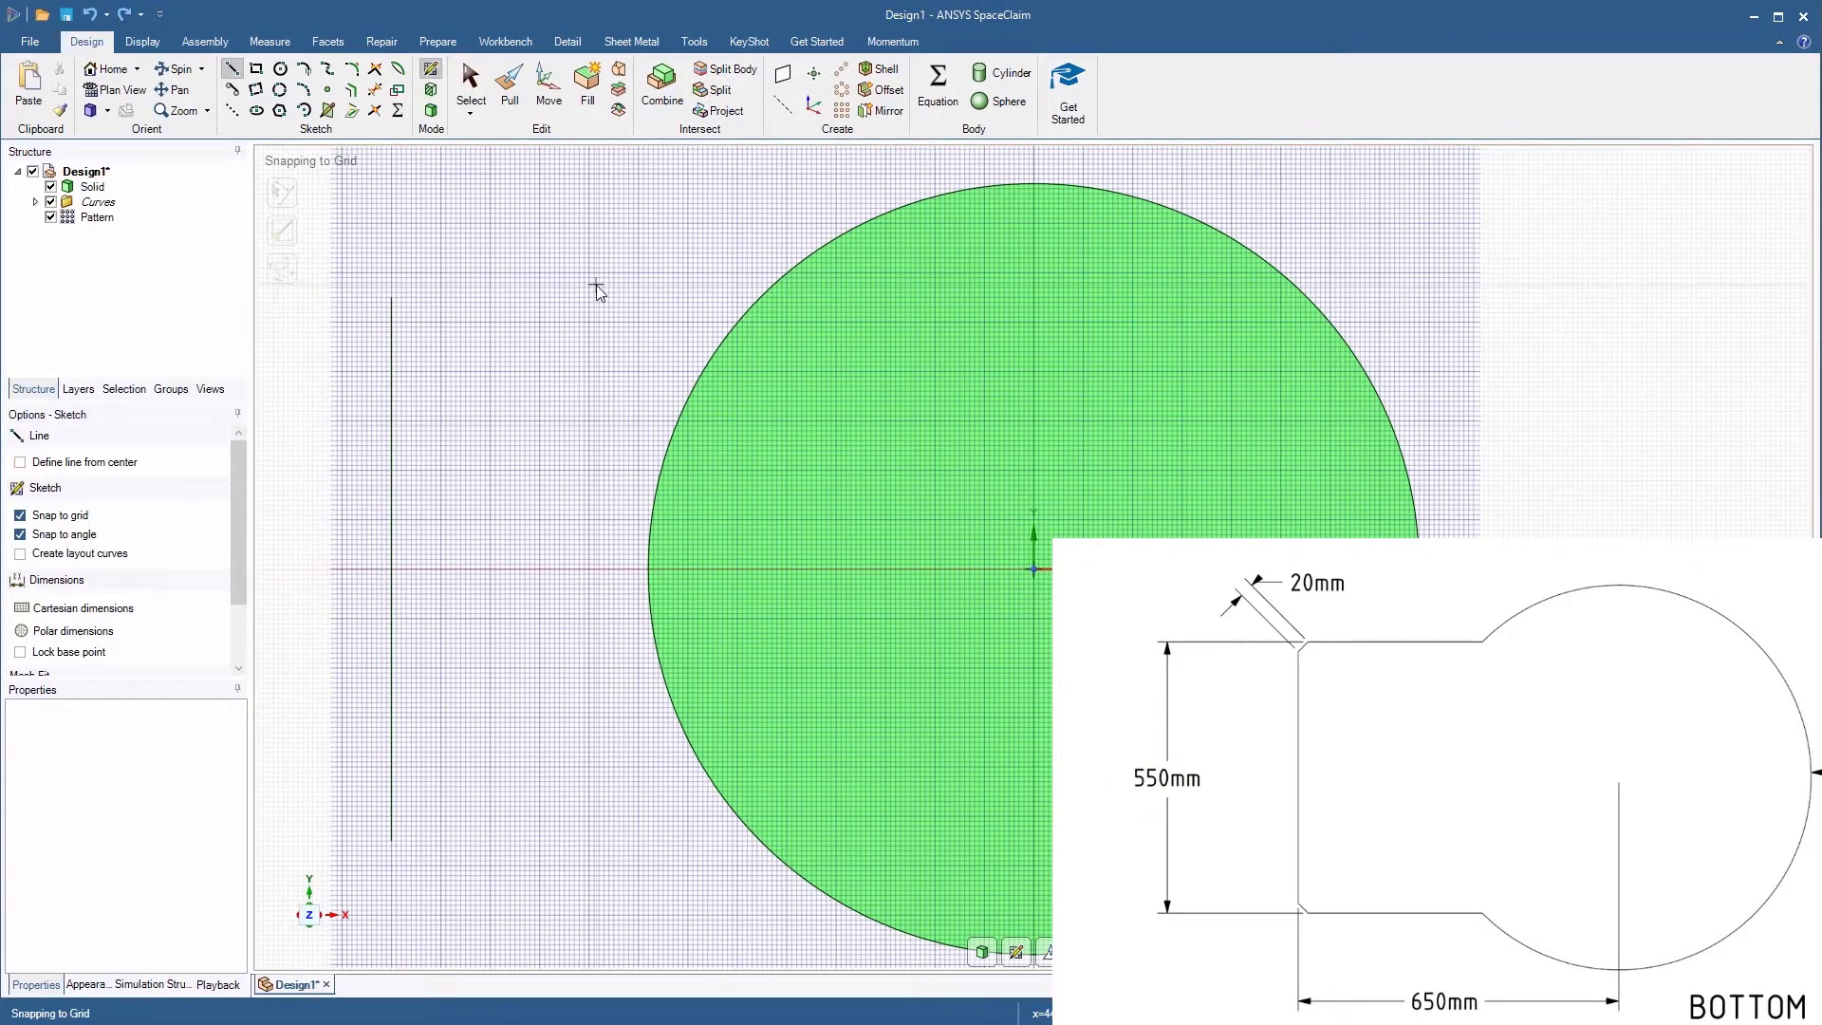
# Step: Sketch two horizontal lines from the 550 mm line's ends to the disc's edge and turn the closed profile into a surface
pyautogui.click(391, 297)
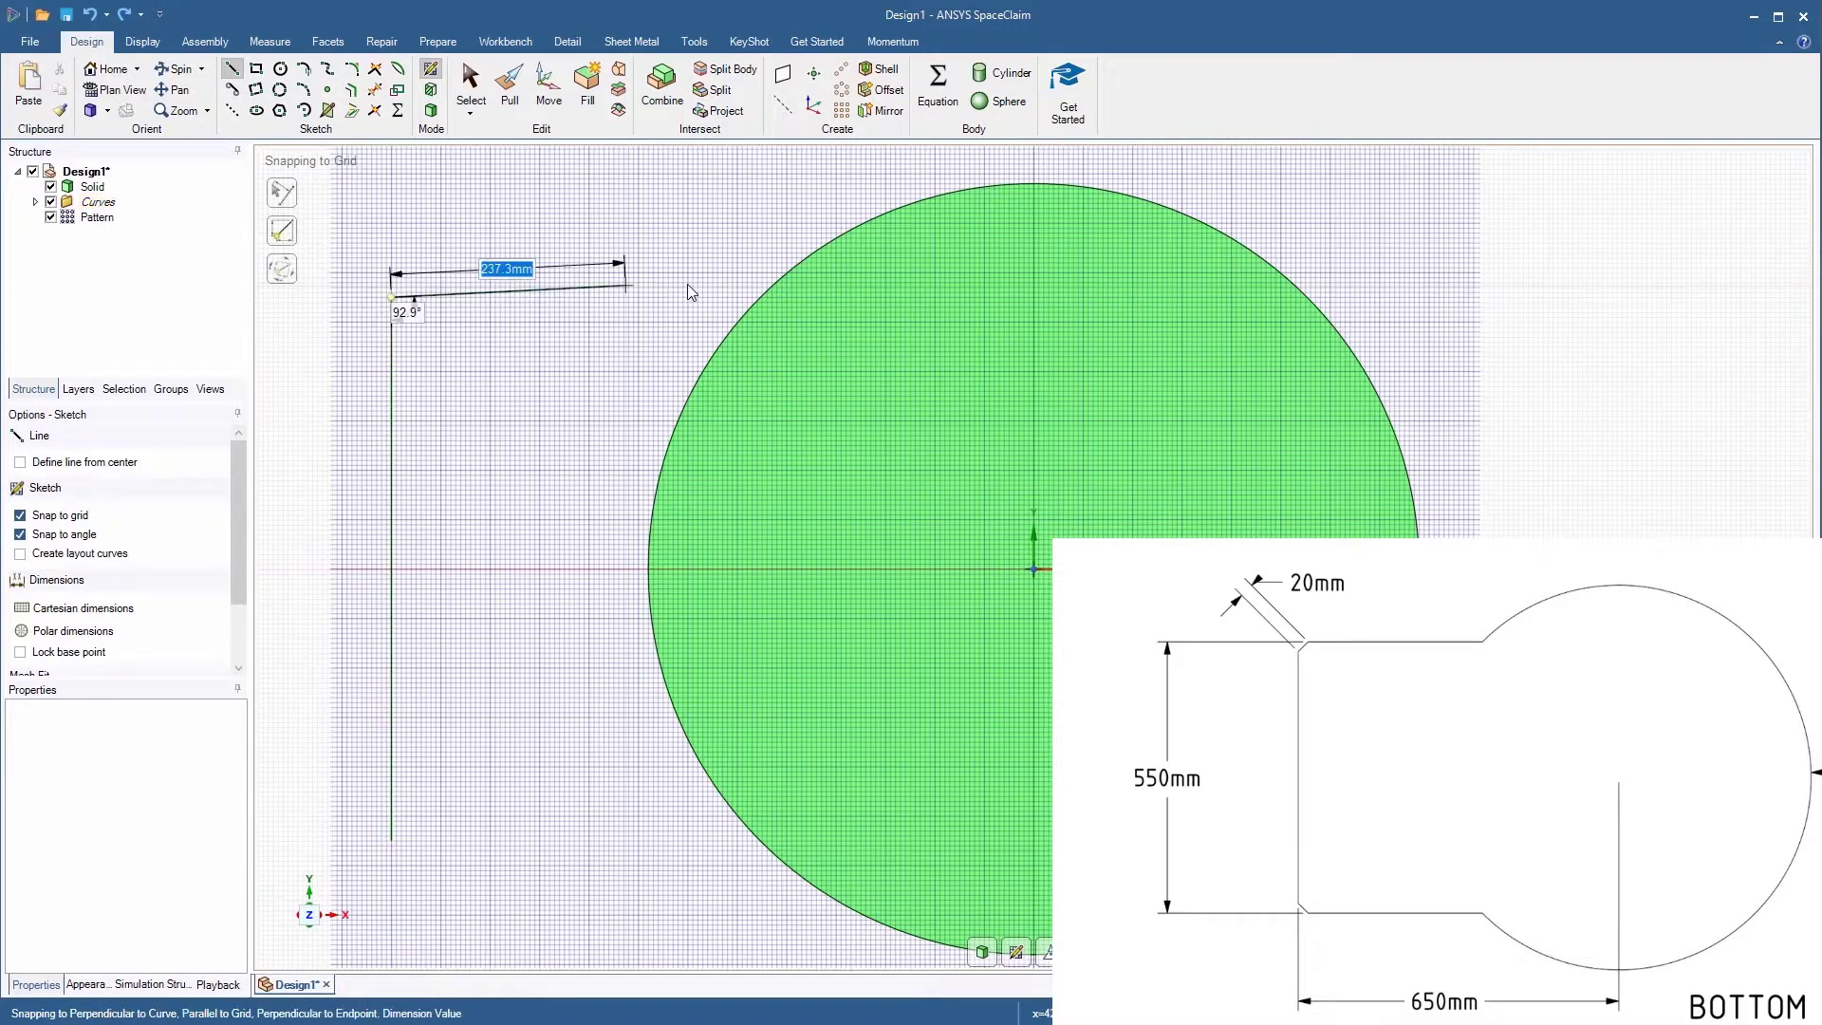
pyautogui.click(761, 300)
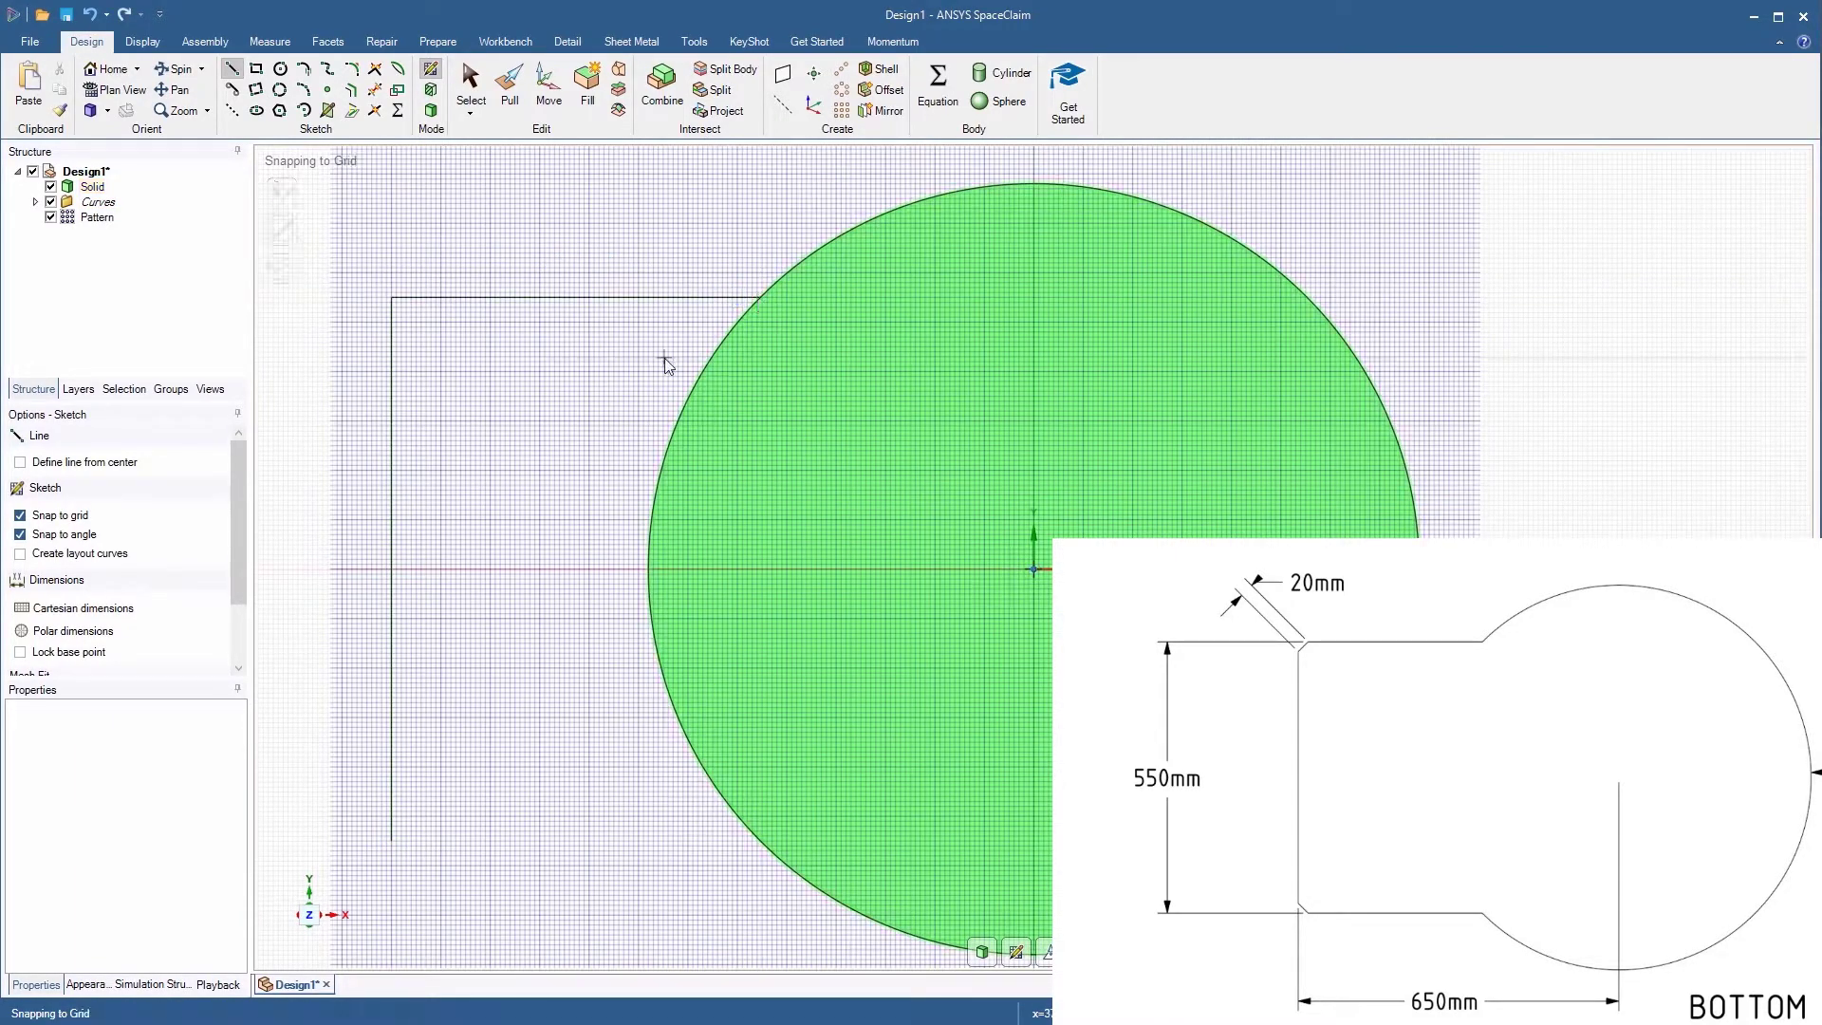
pyautogui.click(391, 840)
pyautogui.click(760, 840)
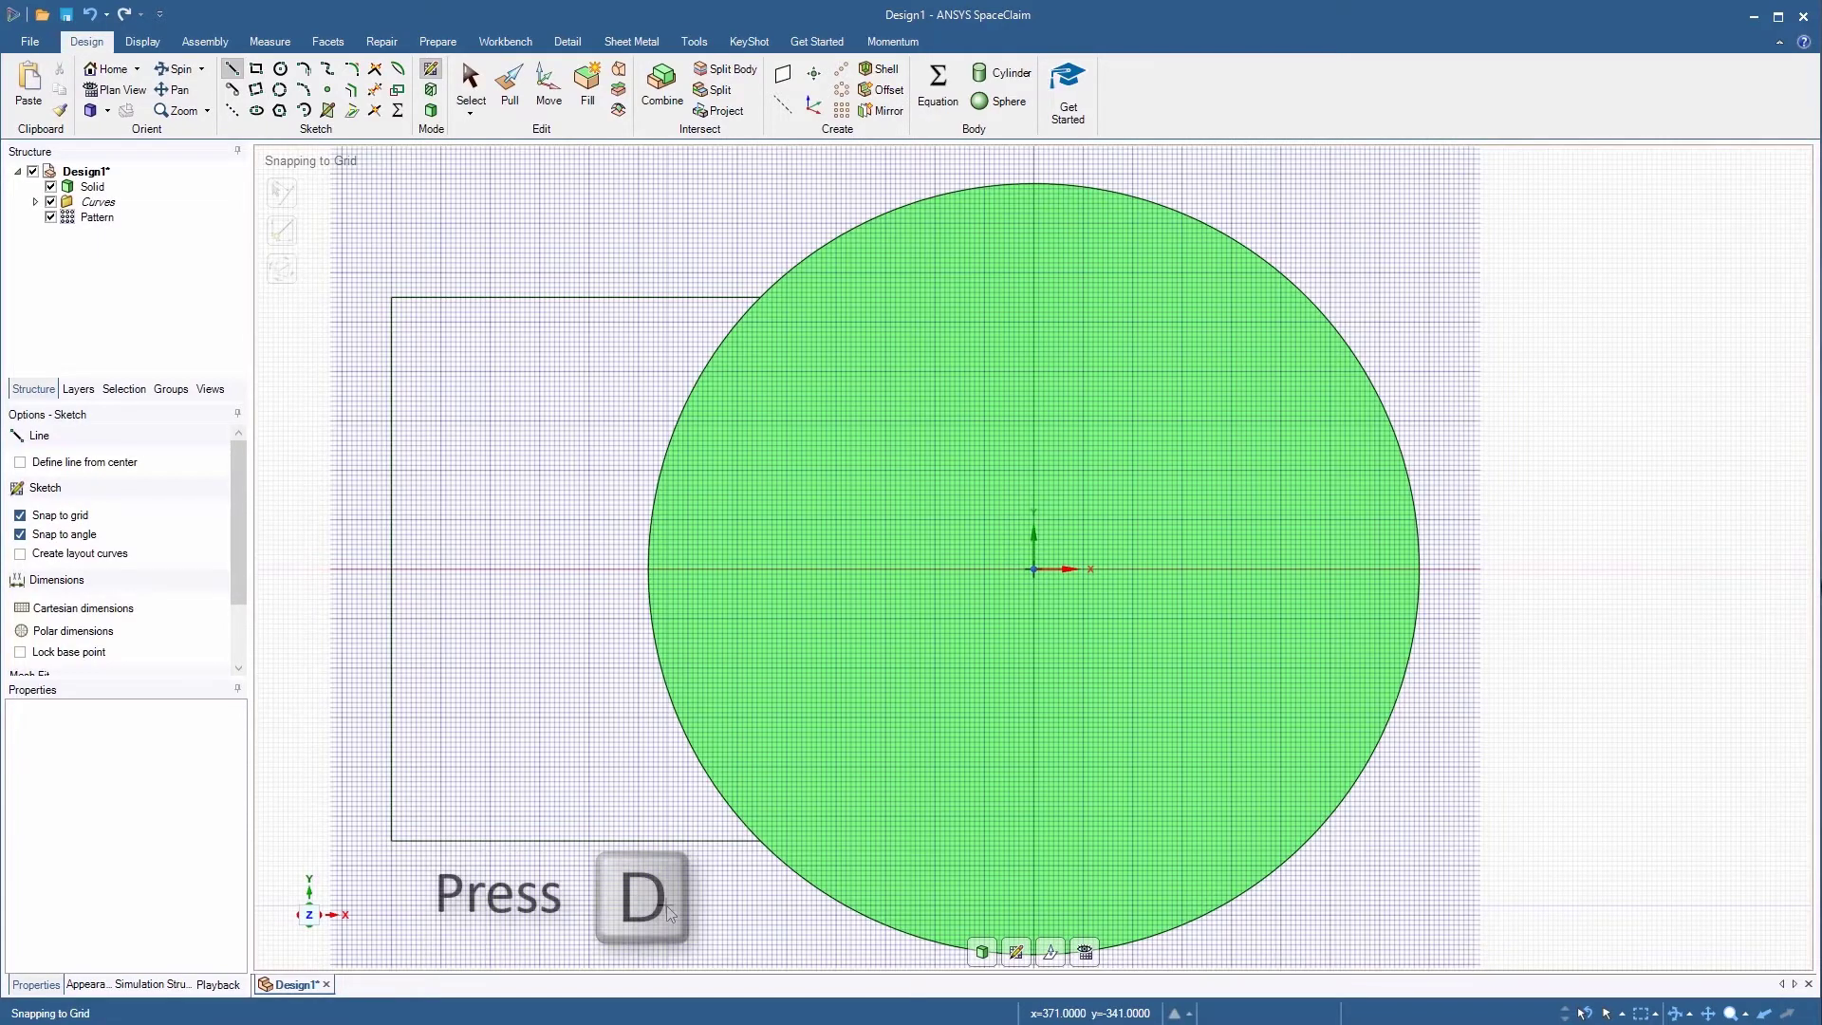
pyautogui.press('d')
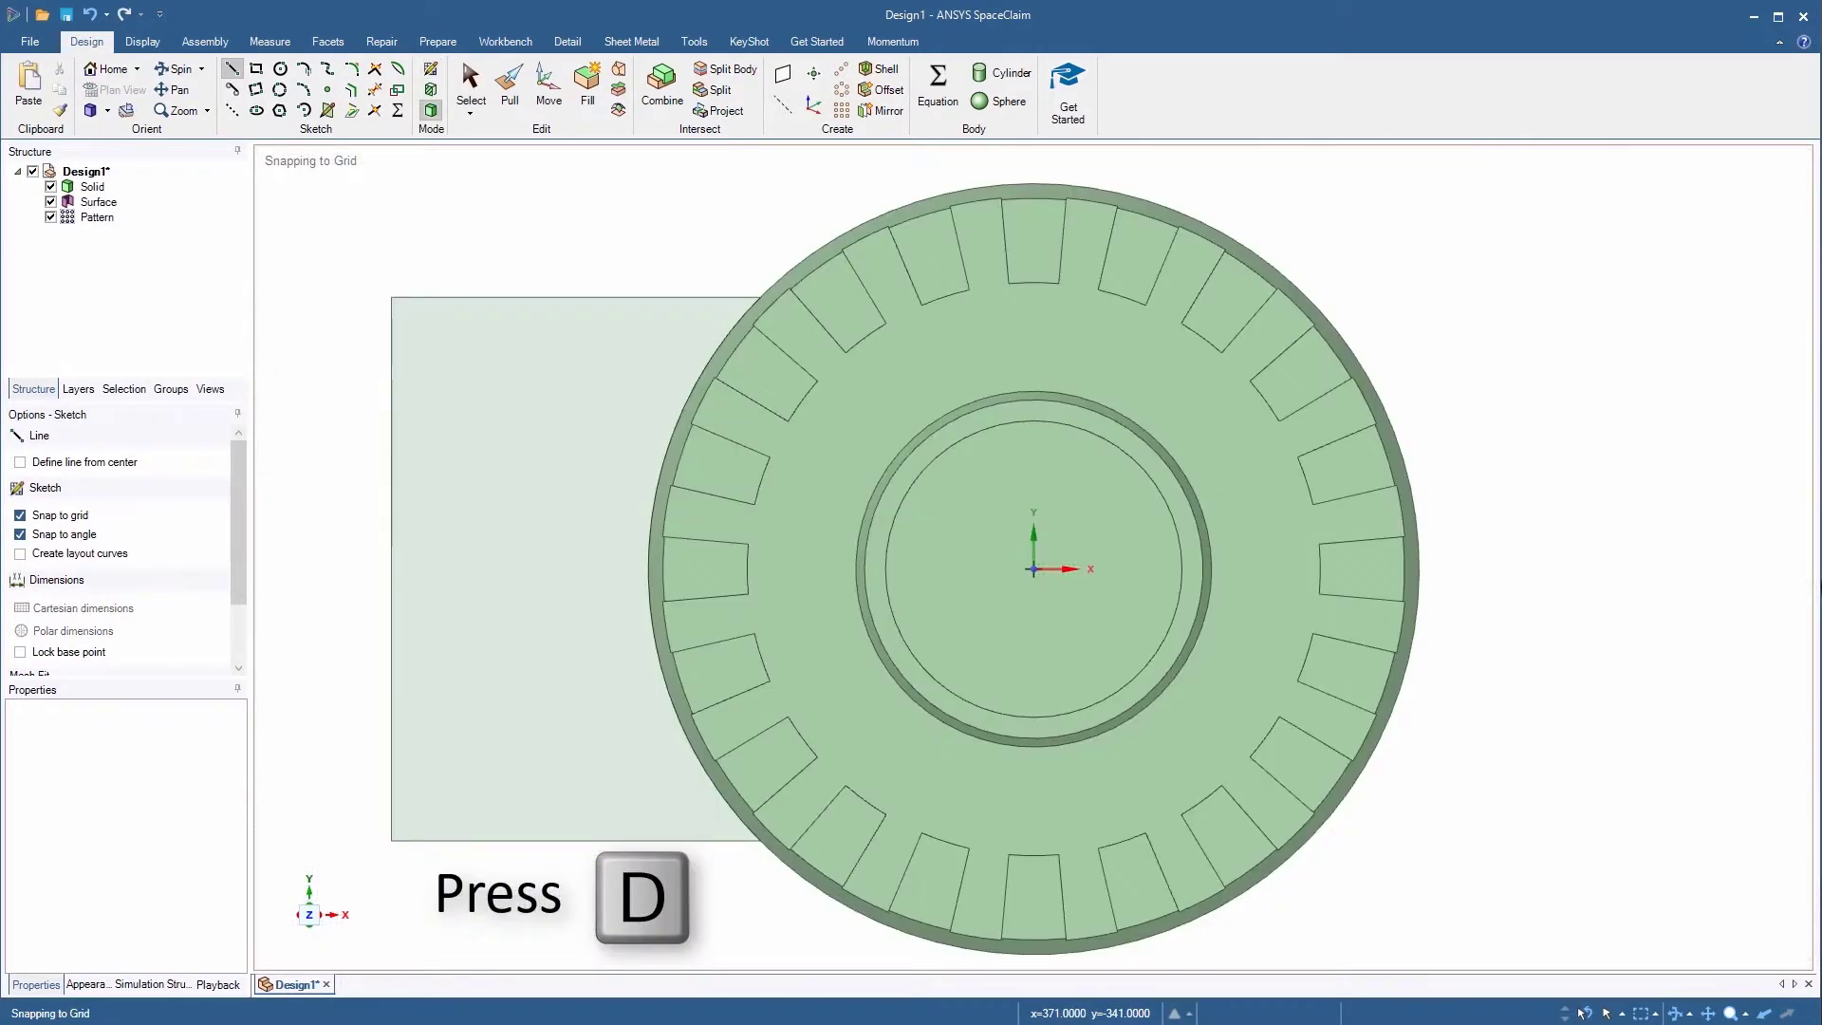
# Step: Pull the rectangular extension's surface beside the disc up by 100 mm
pyautogui.press('p')
pyautogui.click(591, 789)
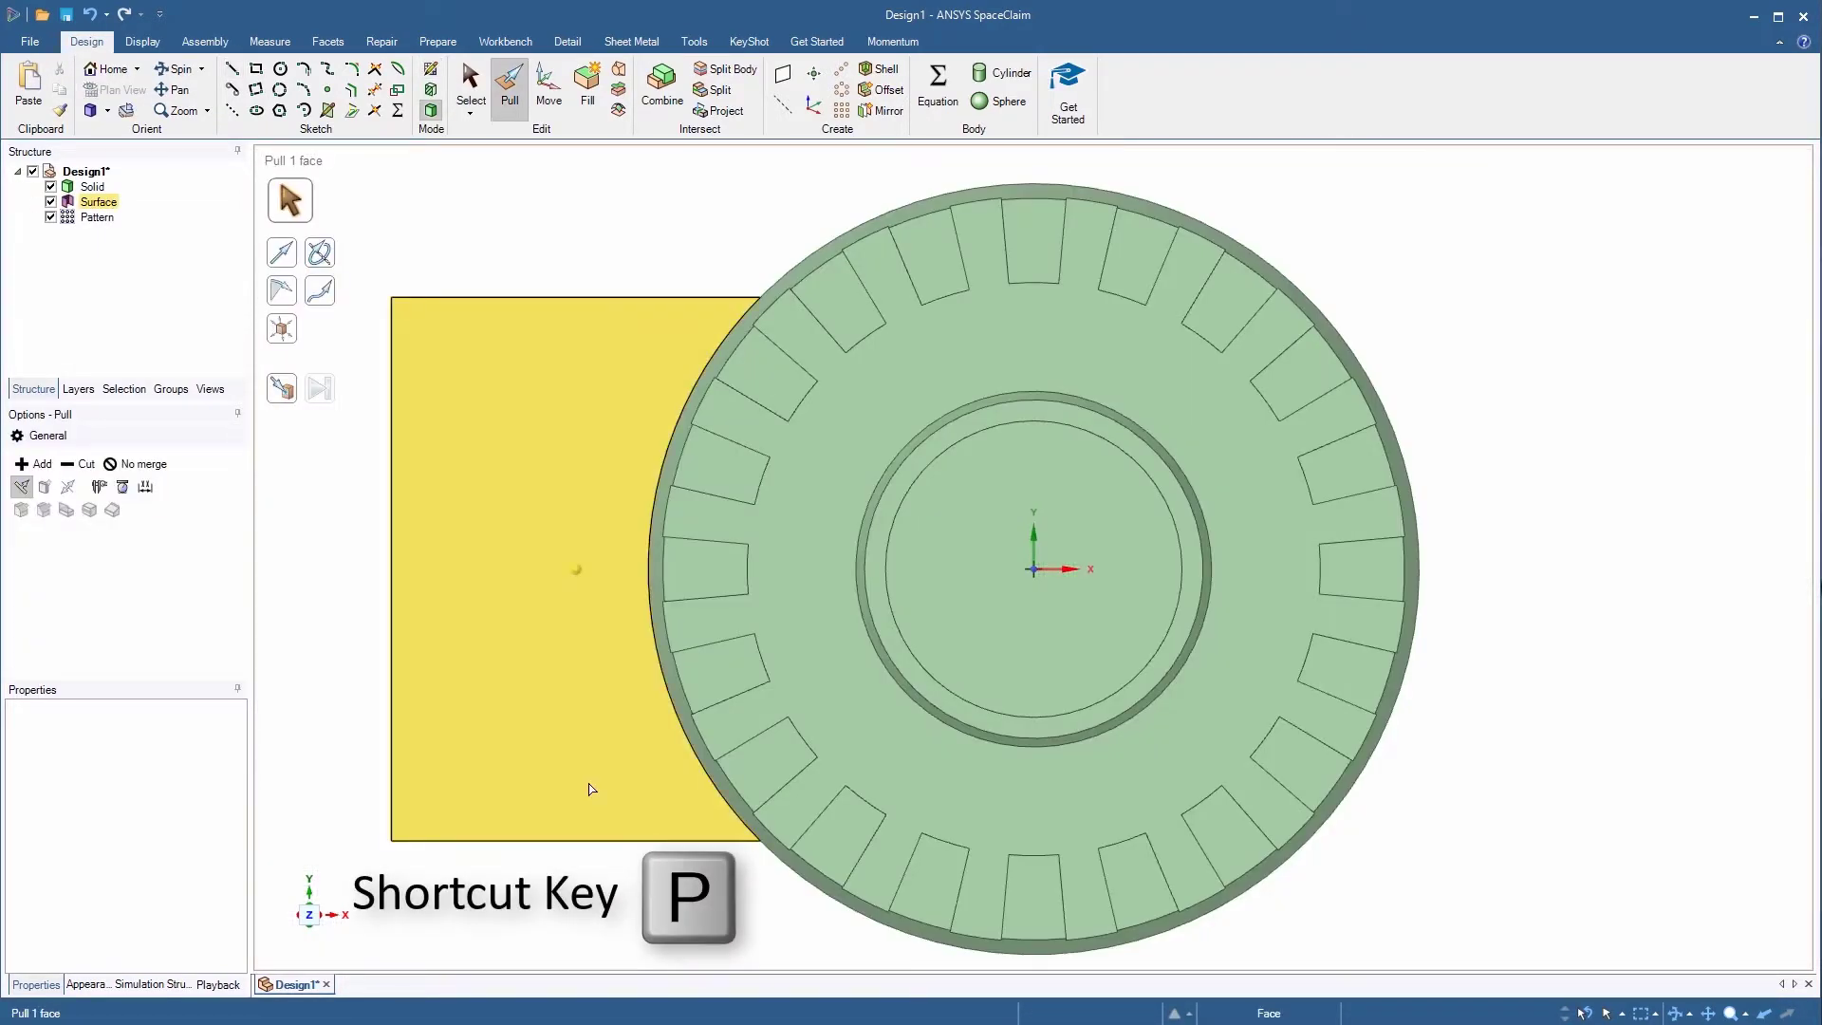
pyautogui.press('h')
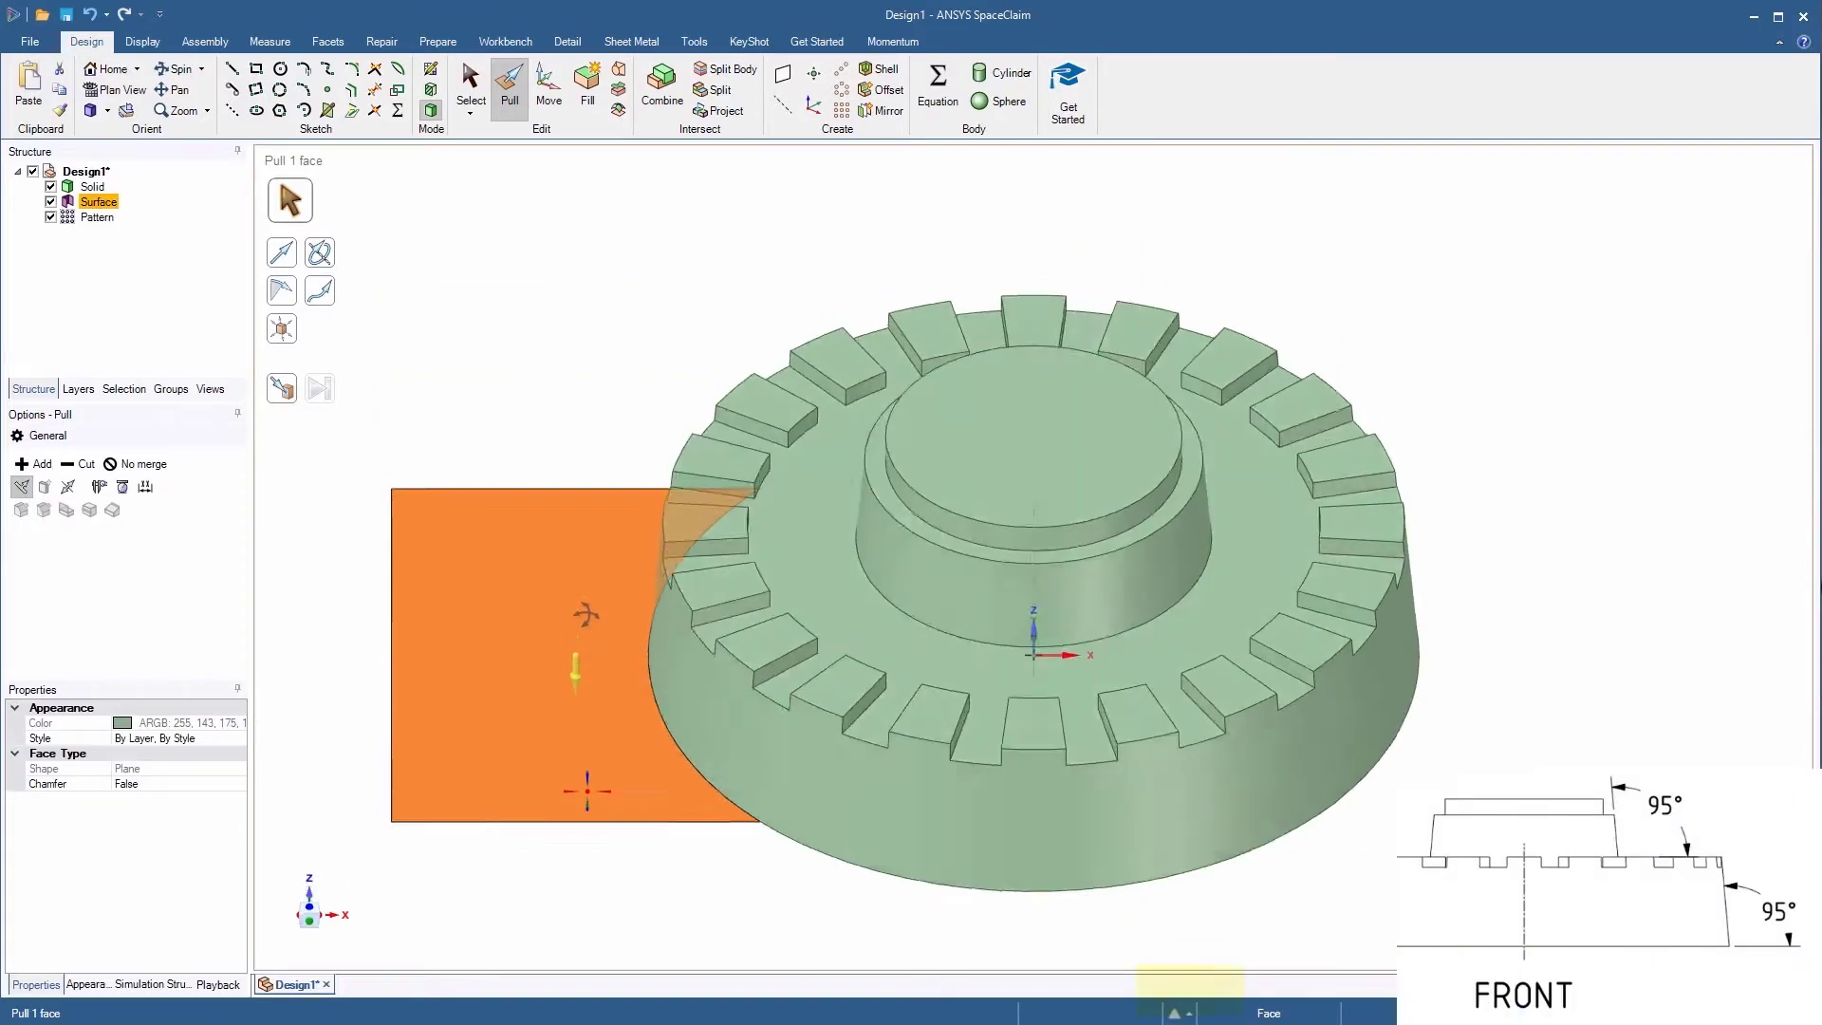
pyautogui.moveTo(534, 887); pyautogui.dragTo(543, 840)
pyautogui.write('100')
pyautogui.press('Return')
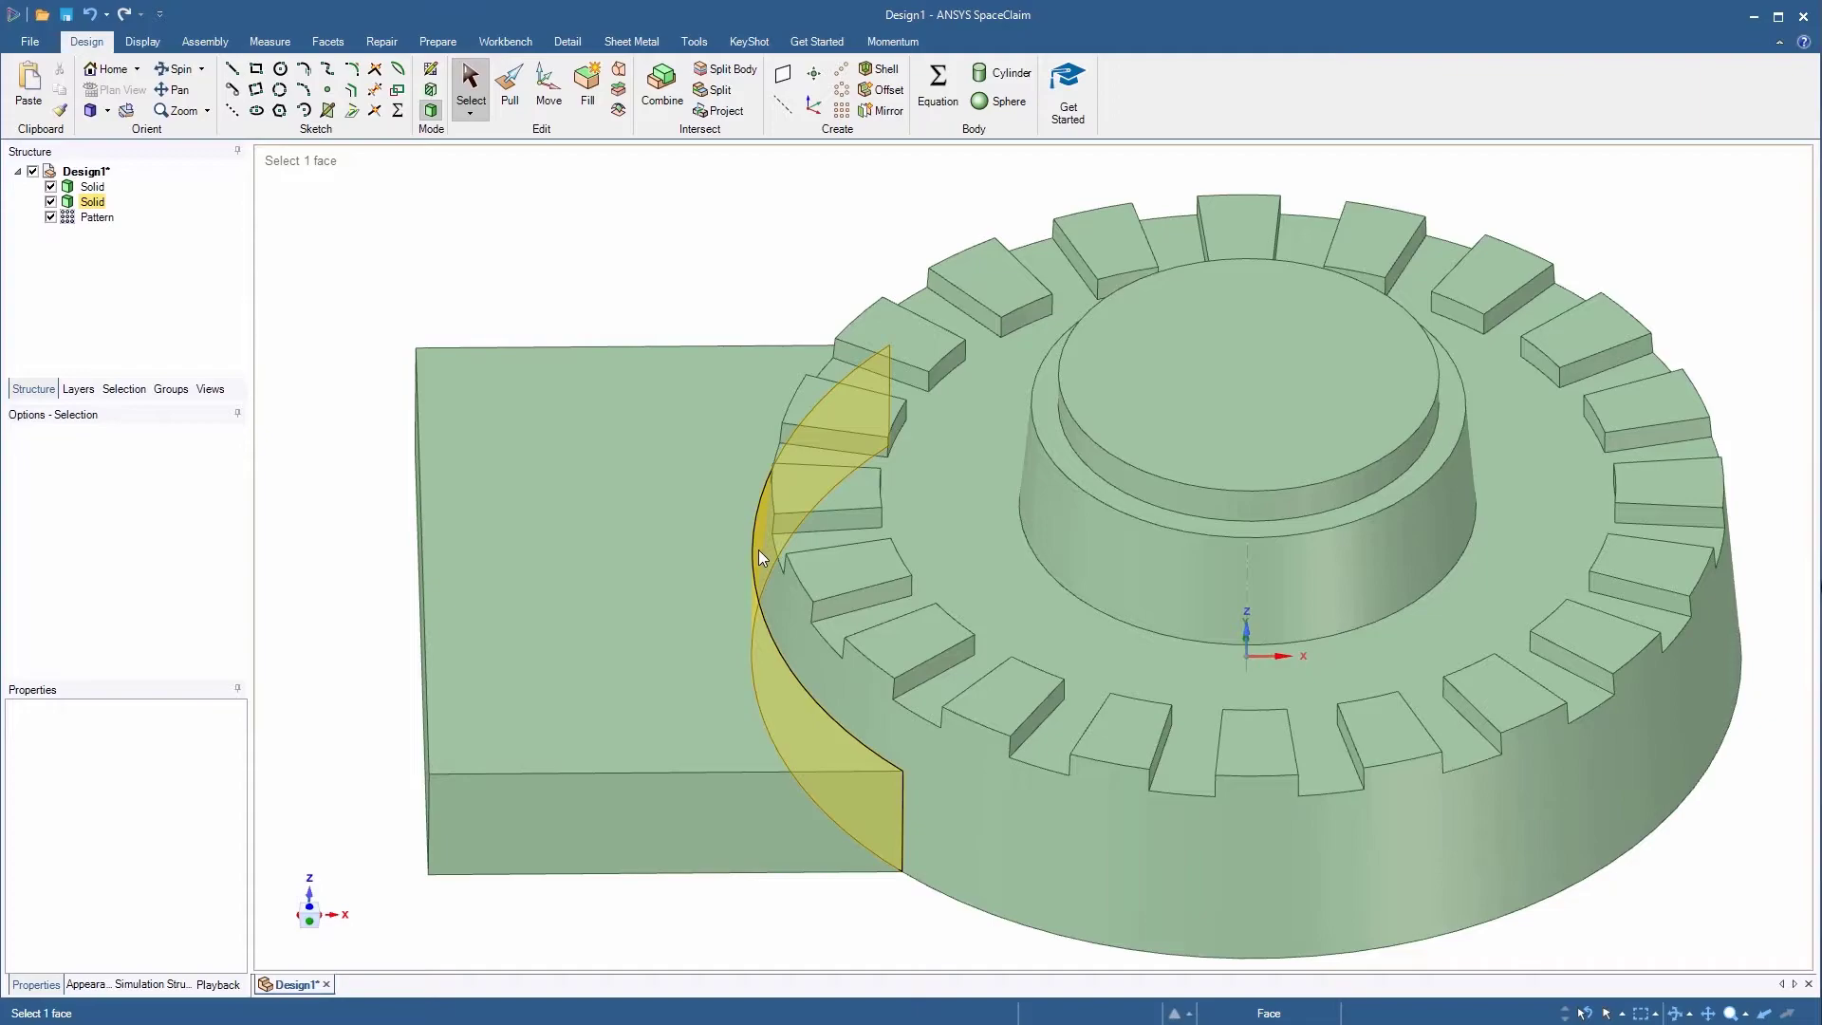
# Step: Pull the extension's curved inner face onto the disc's drafted side to close the gap and merge both solids
pyautogui.press('p')
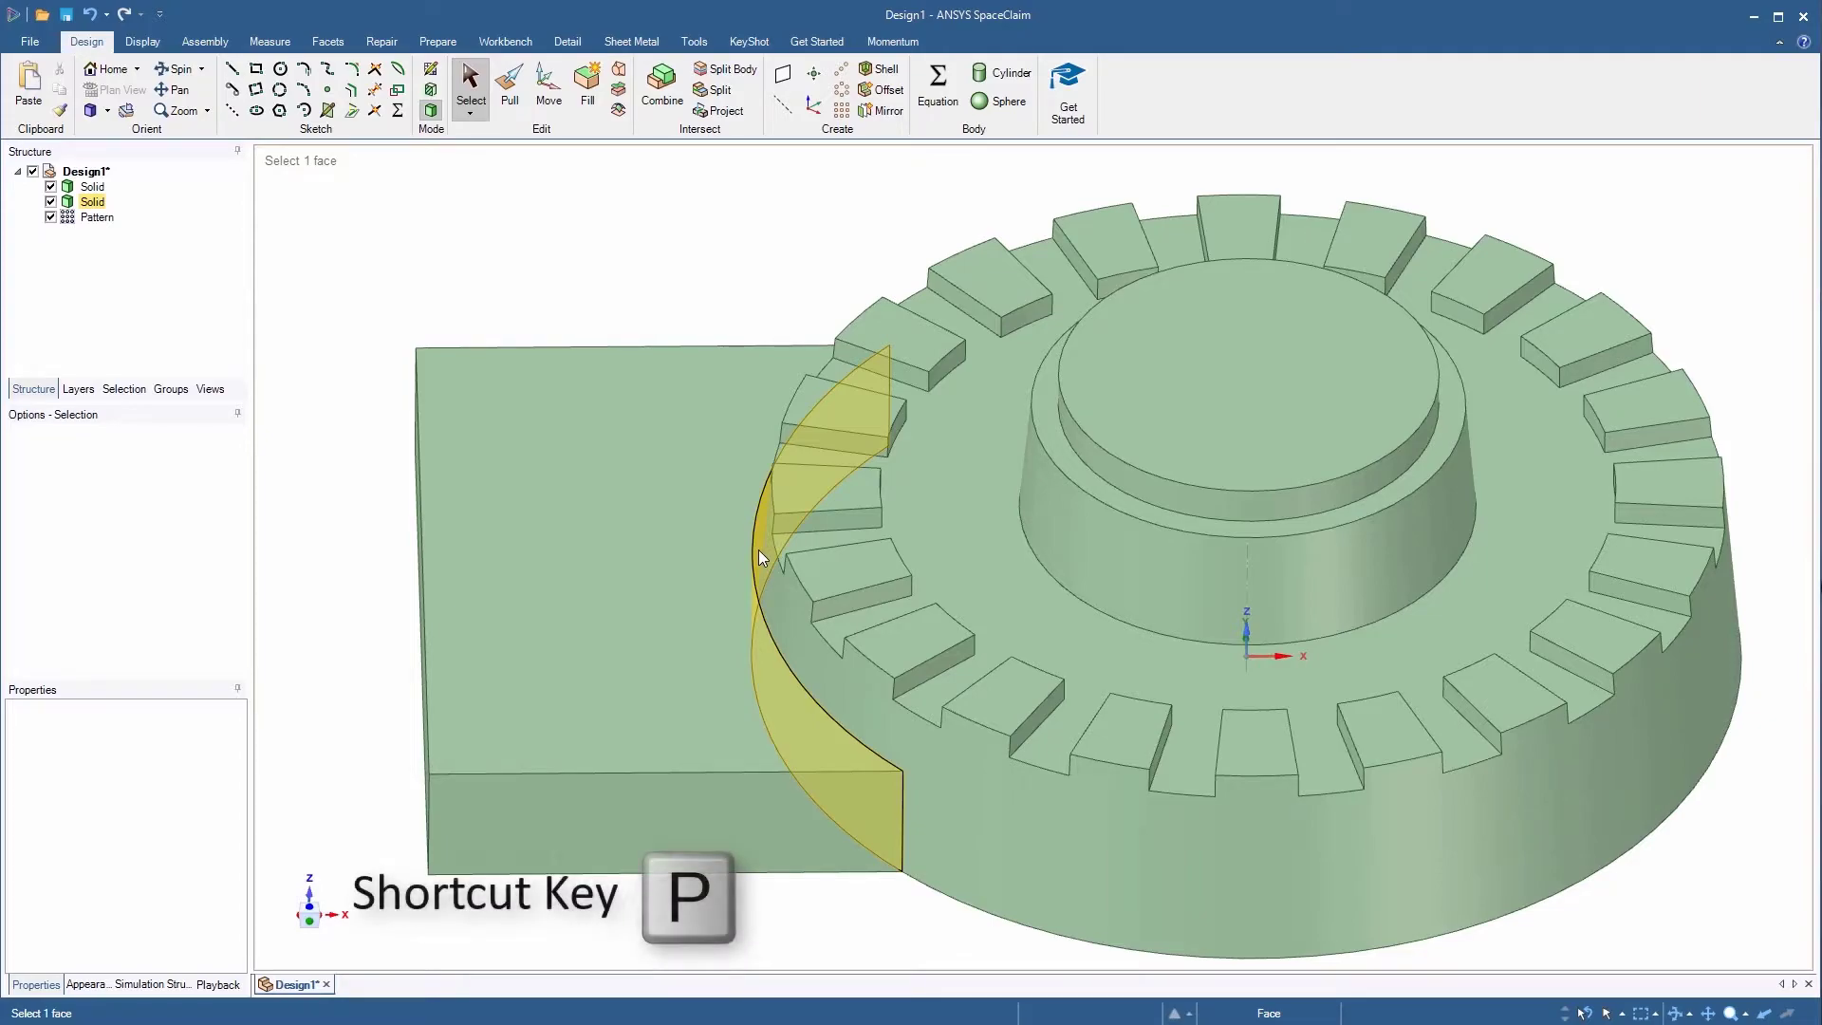
pyautogui.click(759, 550)
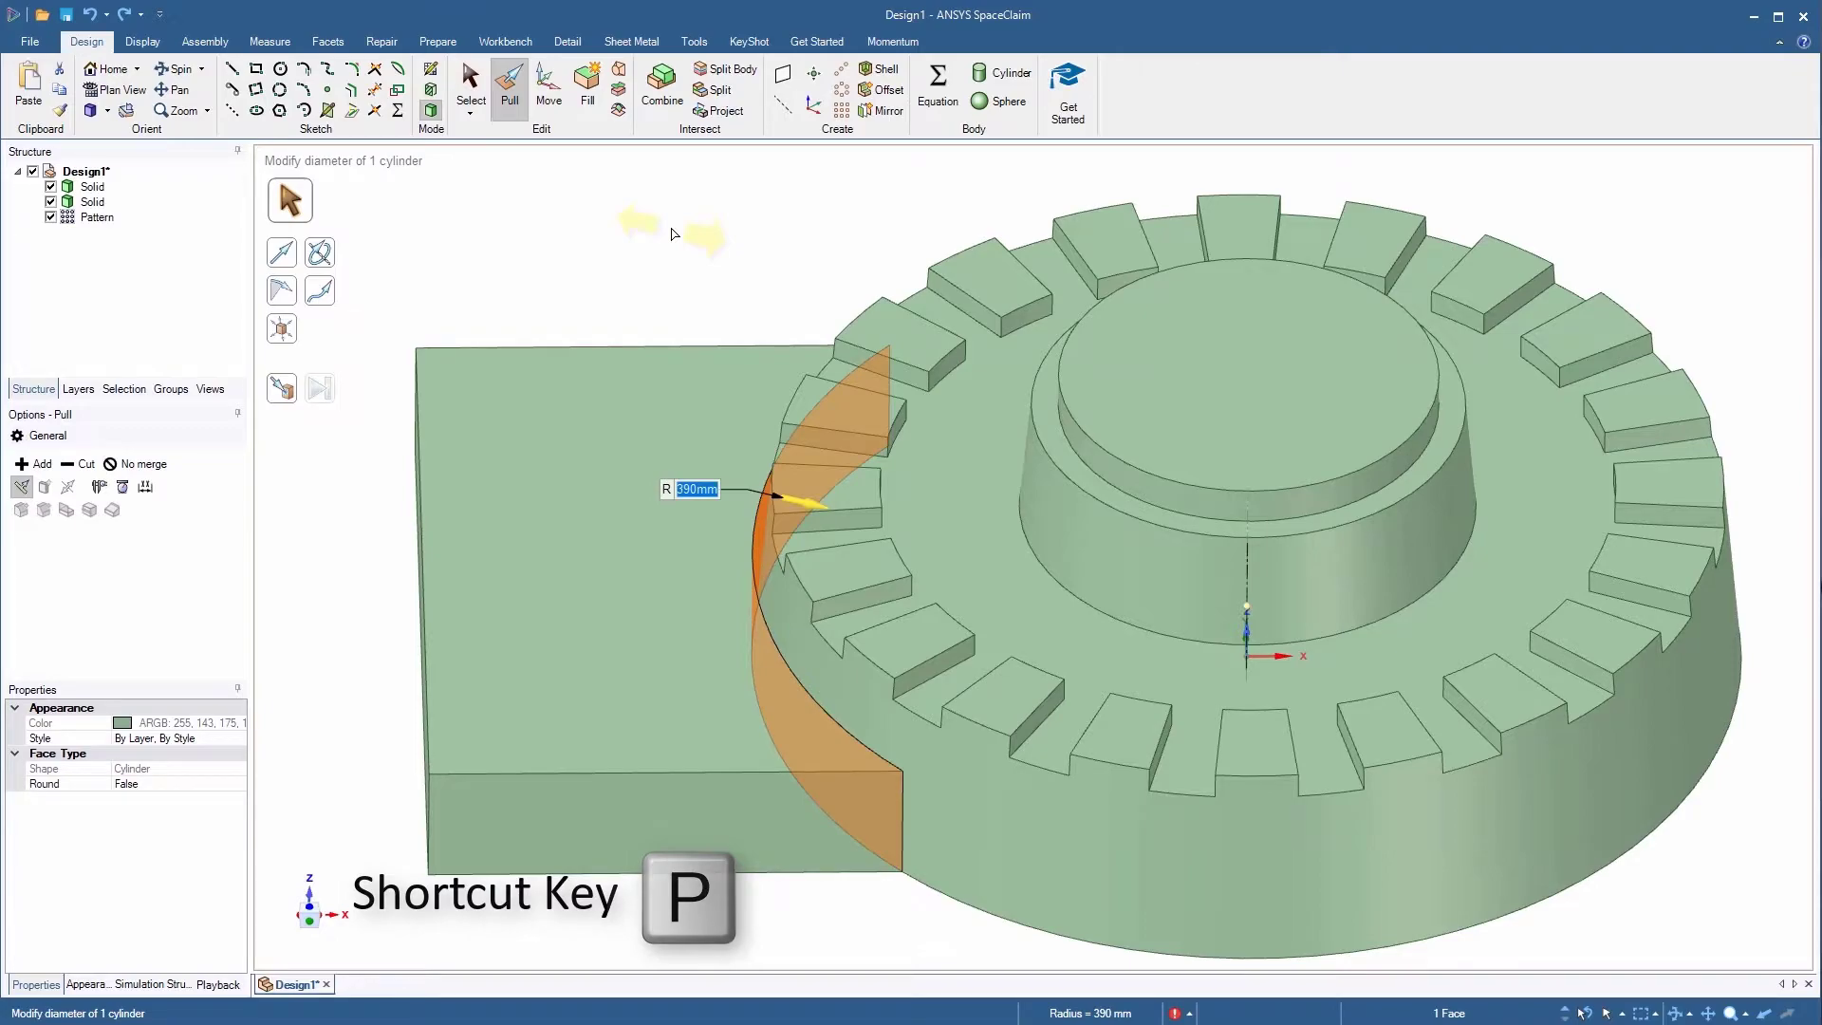
pyautogui.moveTo(672, 233); pyautogui.dragTo(789, 269)
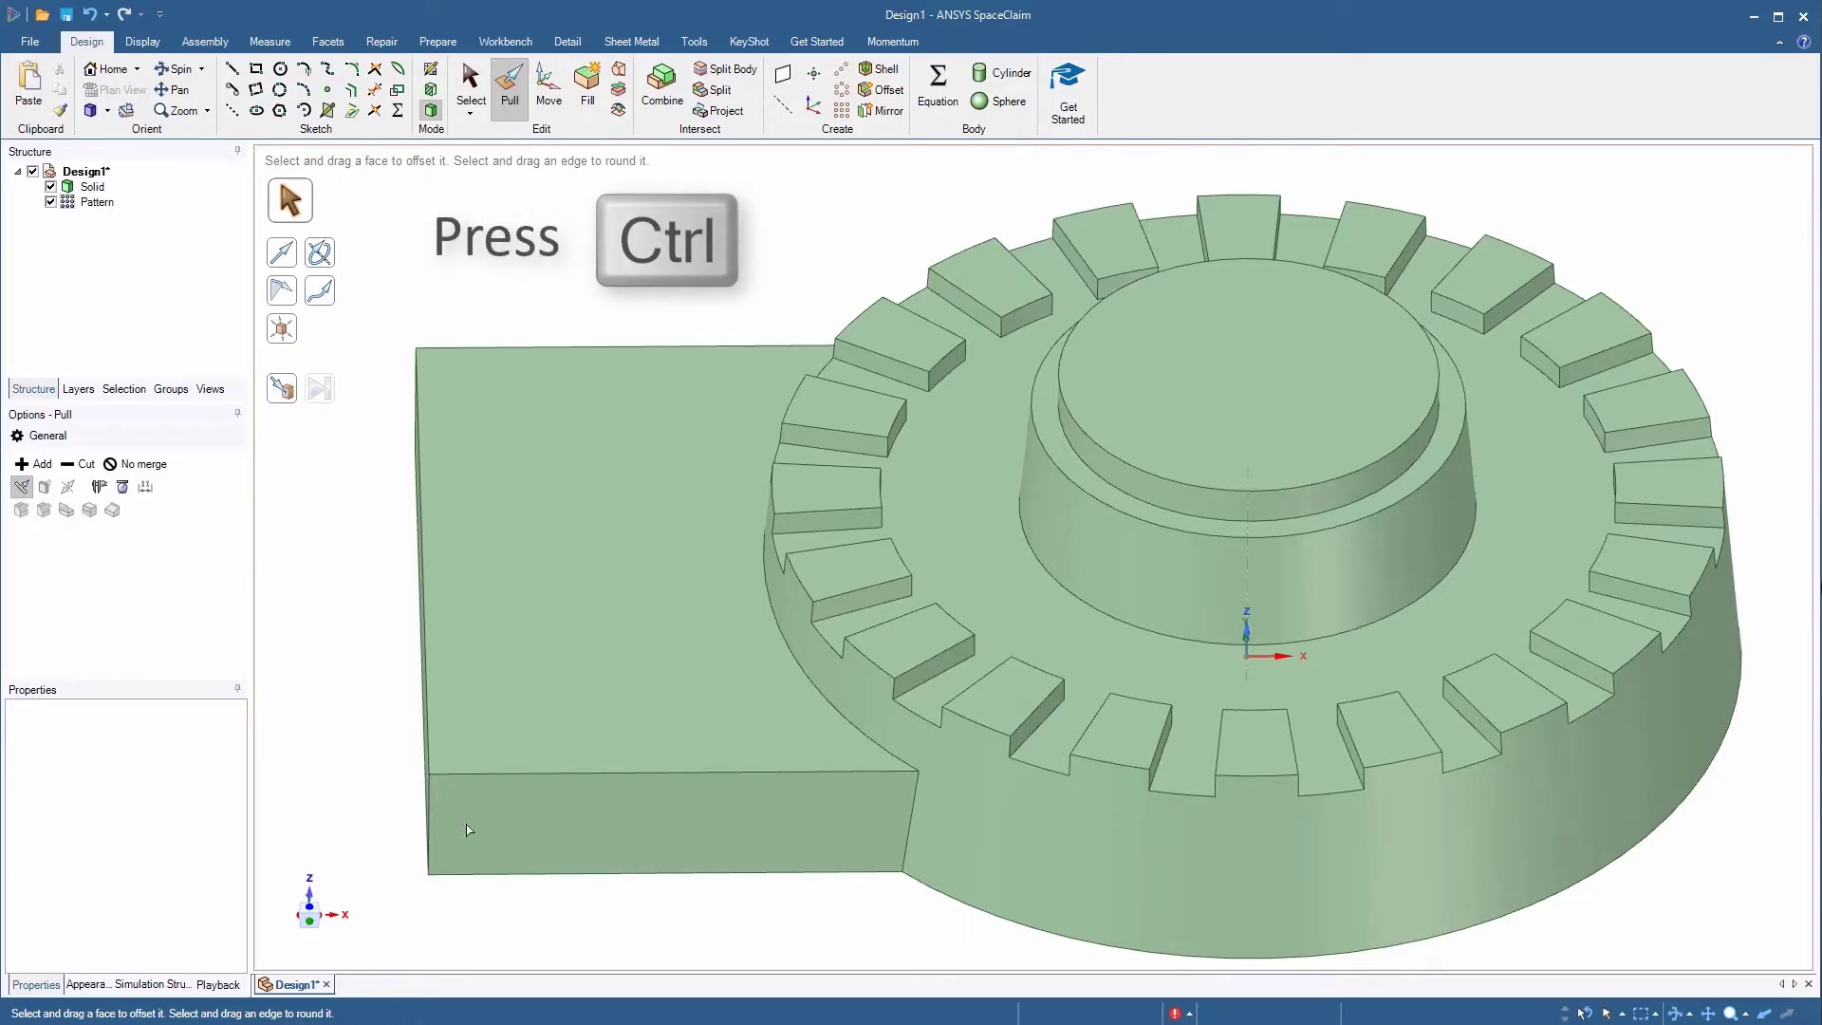
# Step: Draft the extension's front, end and hidden back side faces by -5° about the bottom face
pyautogui.click(623, 833)
pyautogui.click(624, 834)
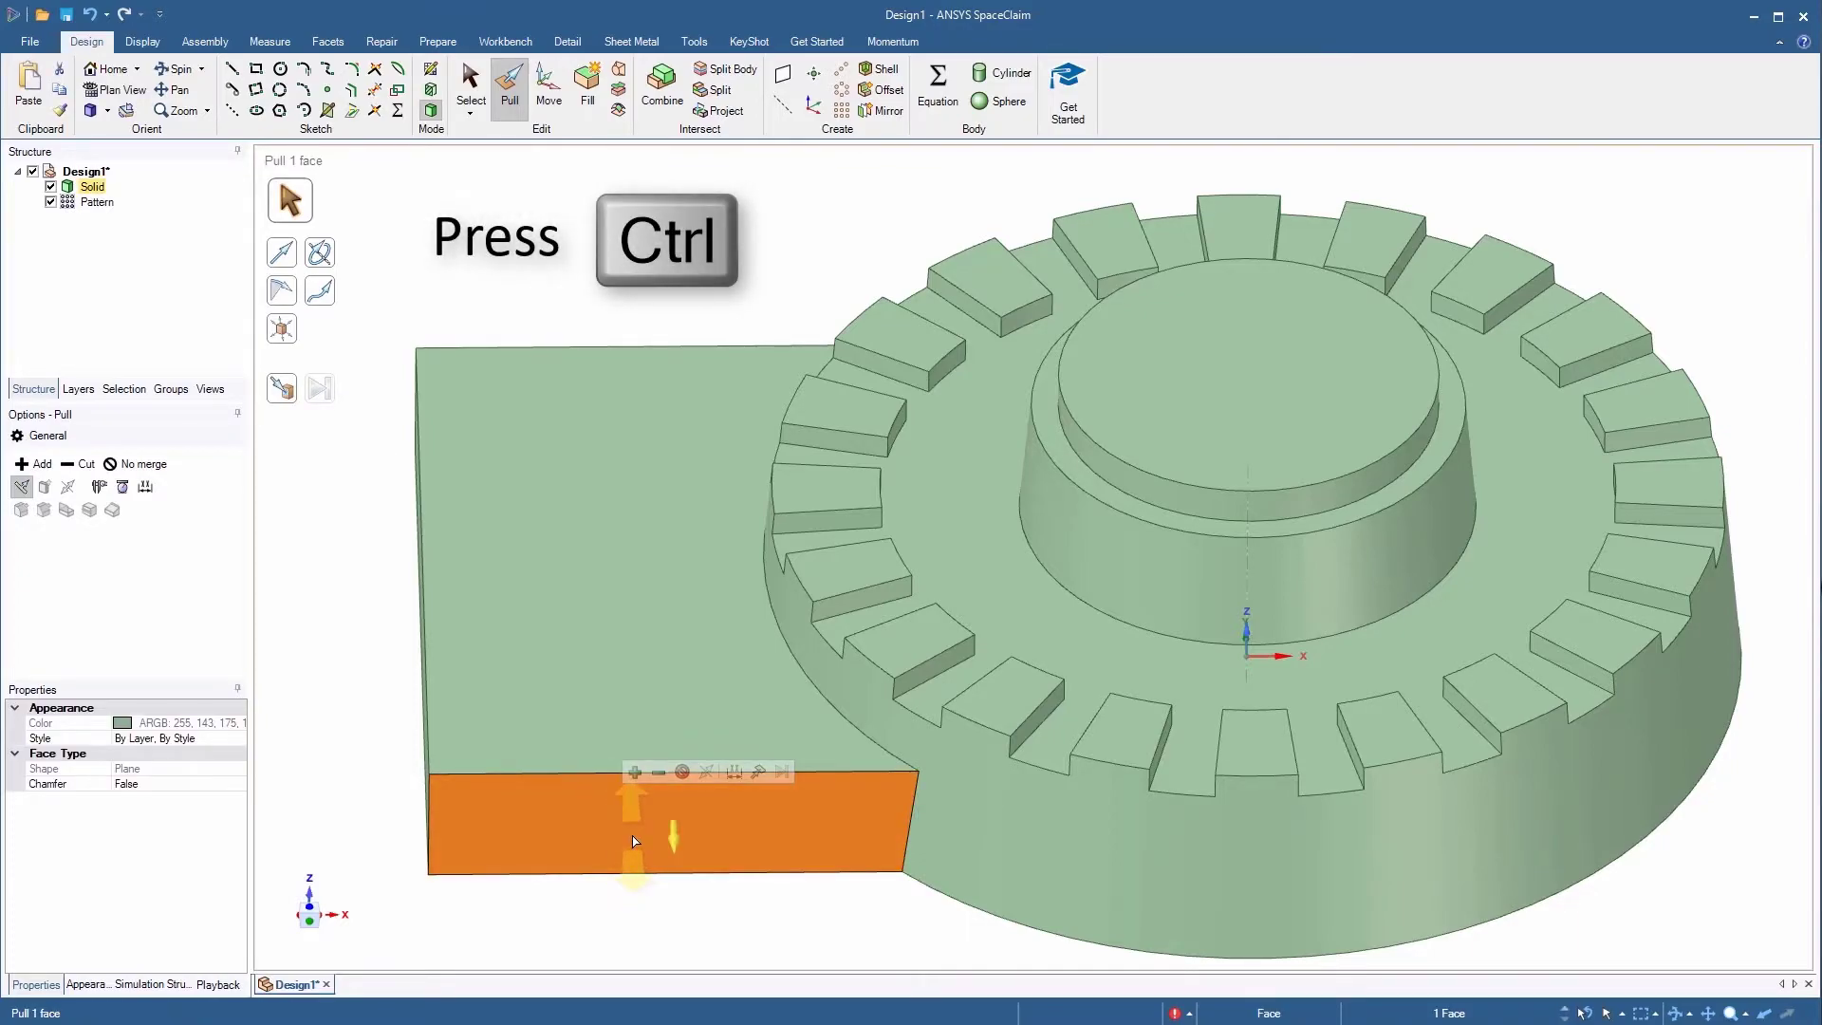
pyautogui.moveTo(633, 842); pyautogui.dragTo(750, 840, button='middle')
pyautogui.keyDown('ctrl'); pyautogui.click(440, 760); pyautogui.keyUp('ctrl')
pyautogui.keyDown('ctrl'); pyautogui.moveTo(442, 707); pyautogui.dragTo(826, 822, button='middle'); pyautogui.keyUp('ctrl')
pyautogui.keyDown('ctrl'); pyautogui.scroll(-1, 685, 446); pyautogui.keyUp('ctrl')
pyautogui.keyDown('ctrl'); pyautogui.click(685, 446); pyautogui.keyUp('ctrl')
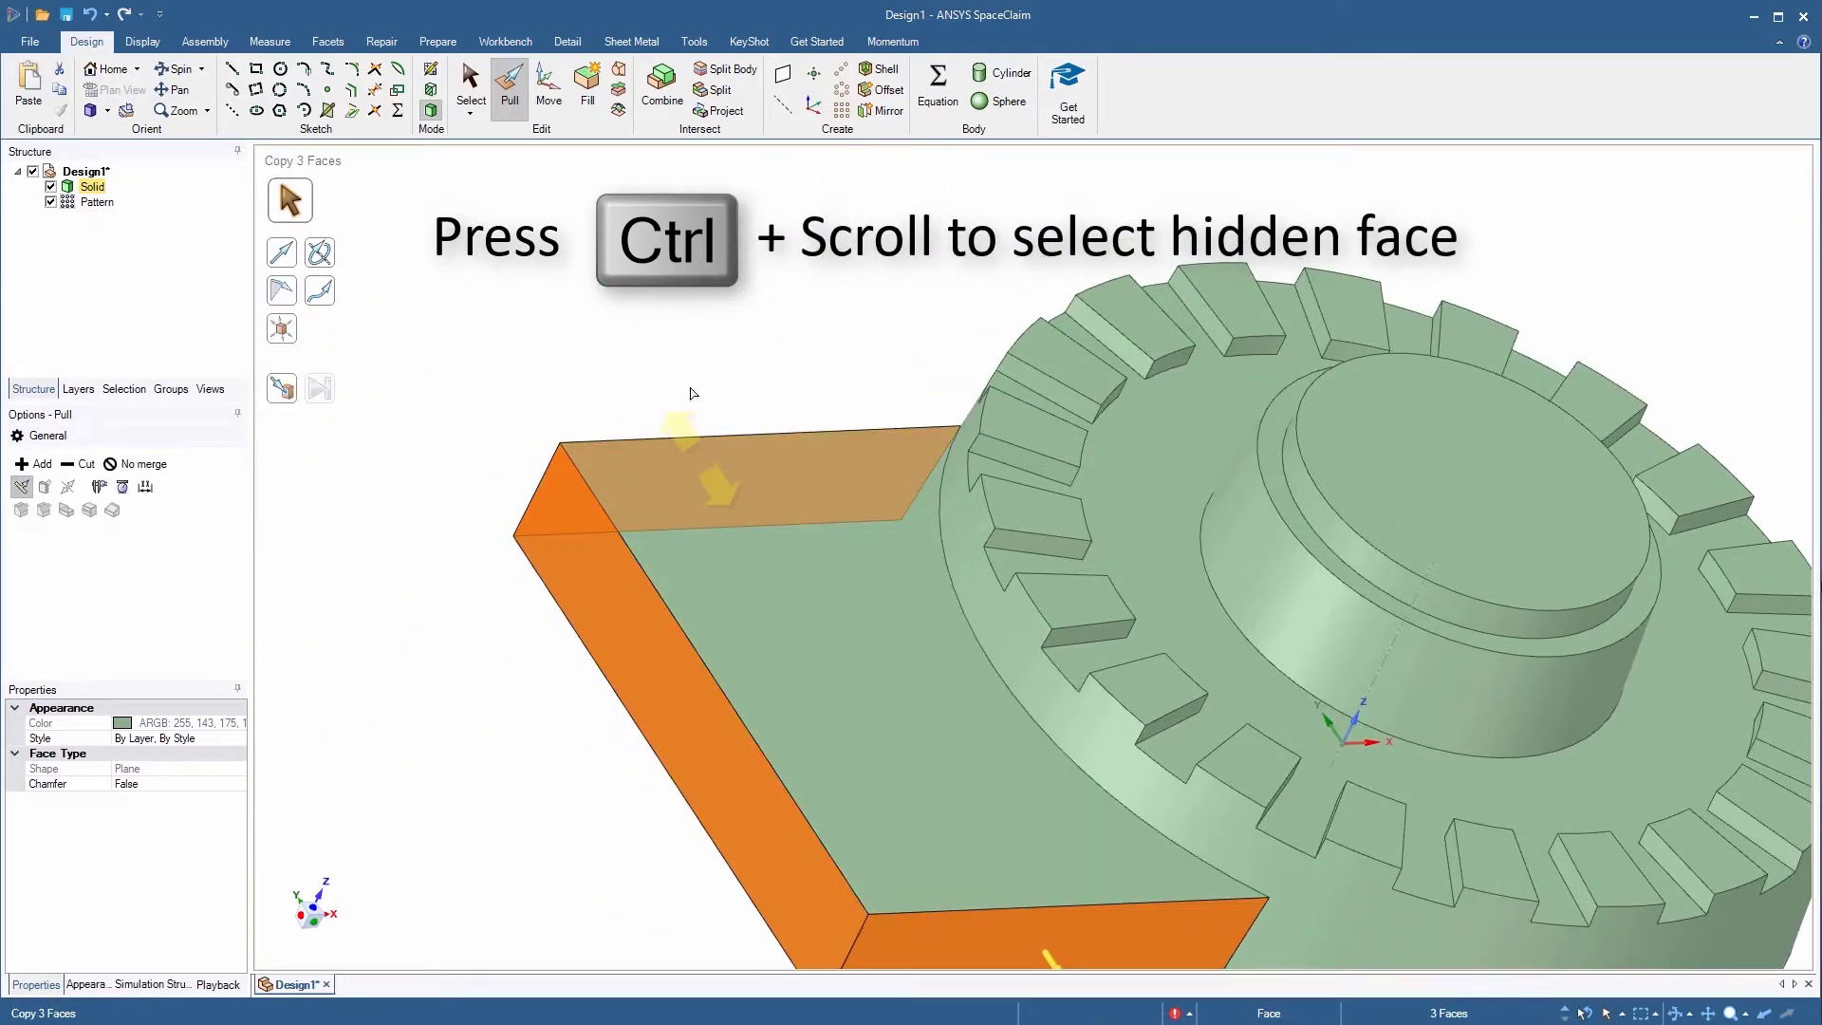
pyautogui.moveTo(662, 289); pyautogui.dragTo(539, 288, button='middle')
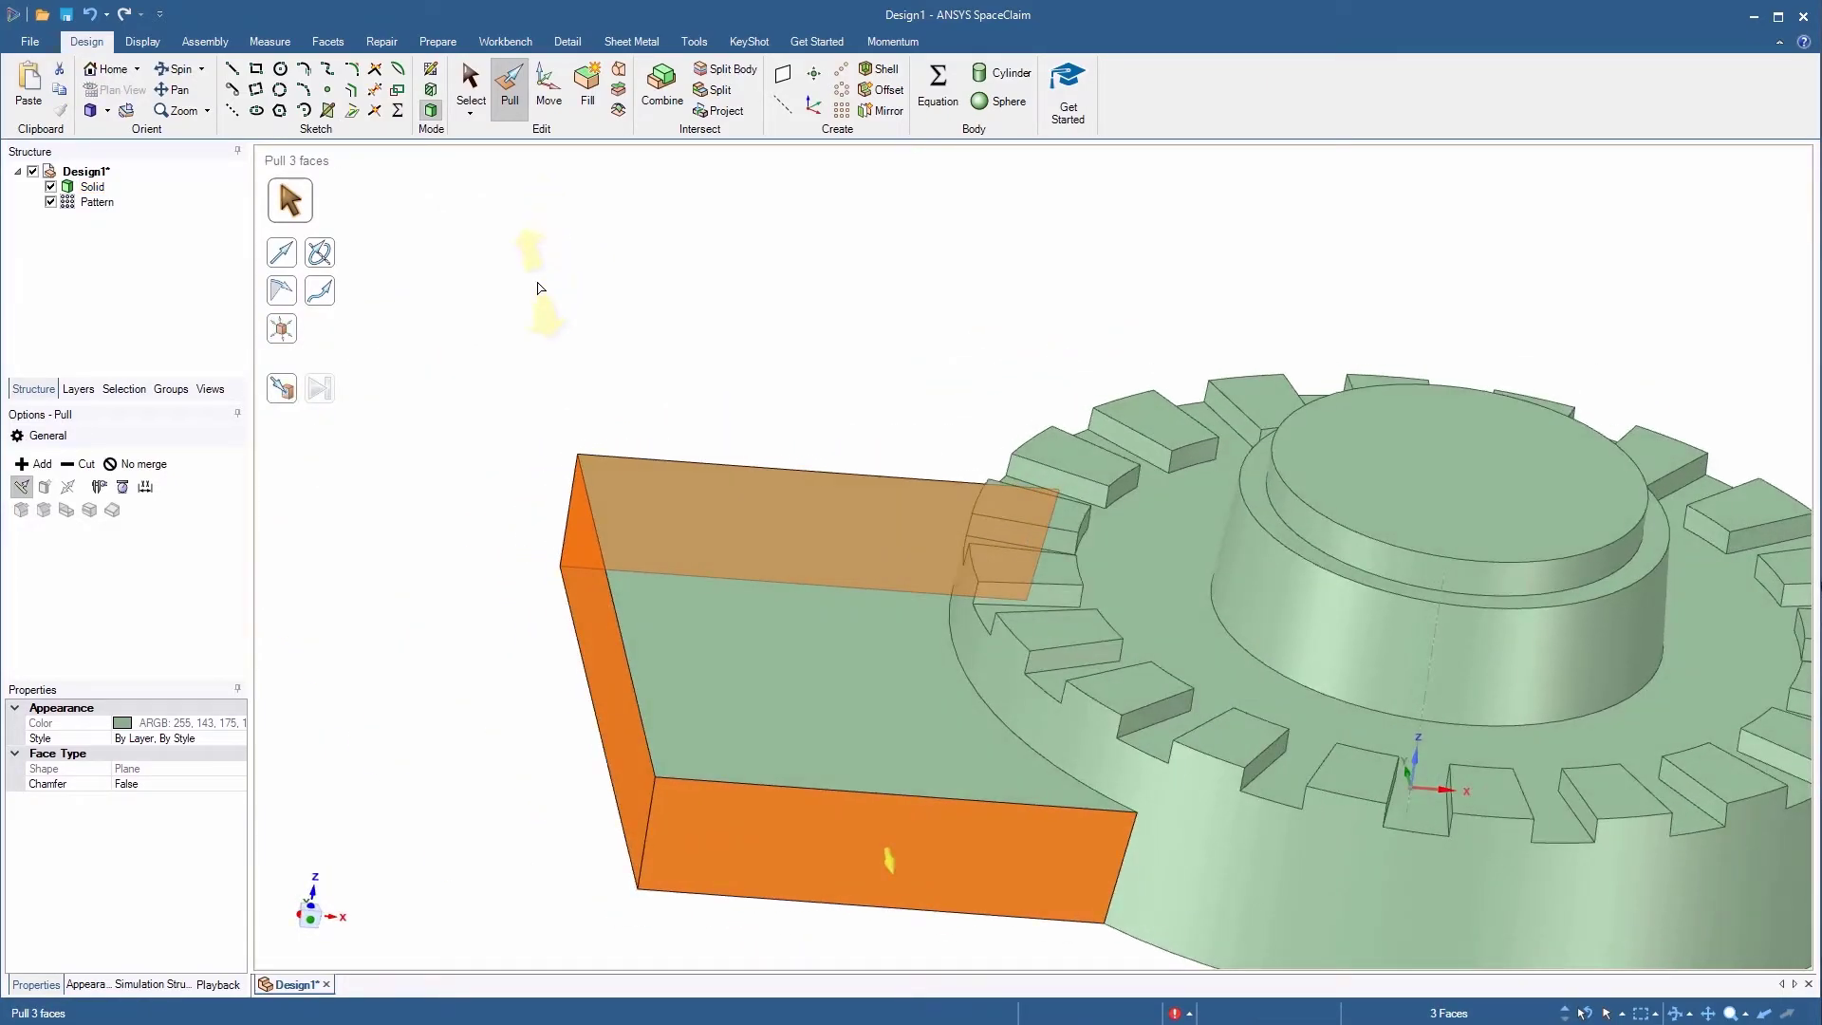
pyautogui.click(283, 300)
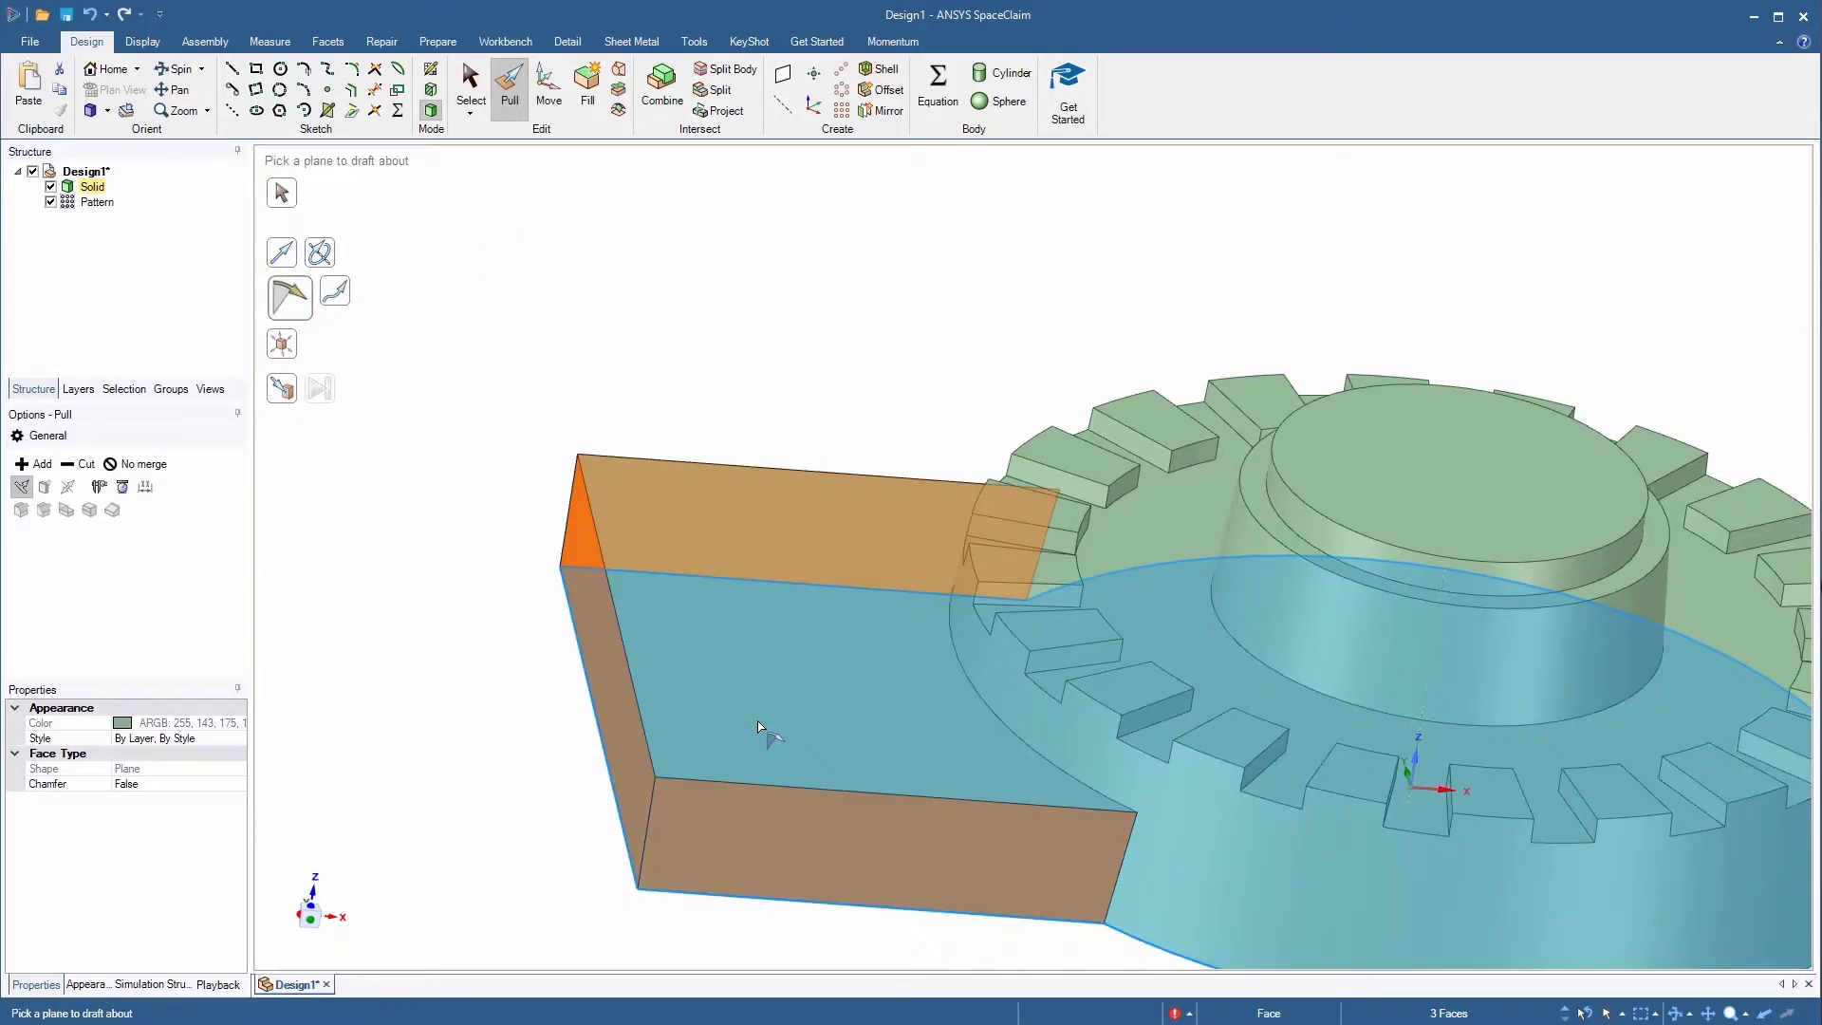
pyautogui.click(759, 727)
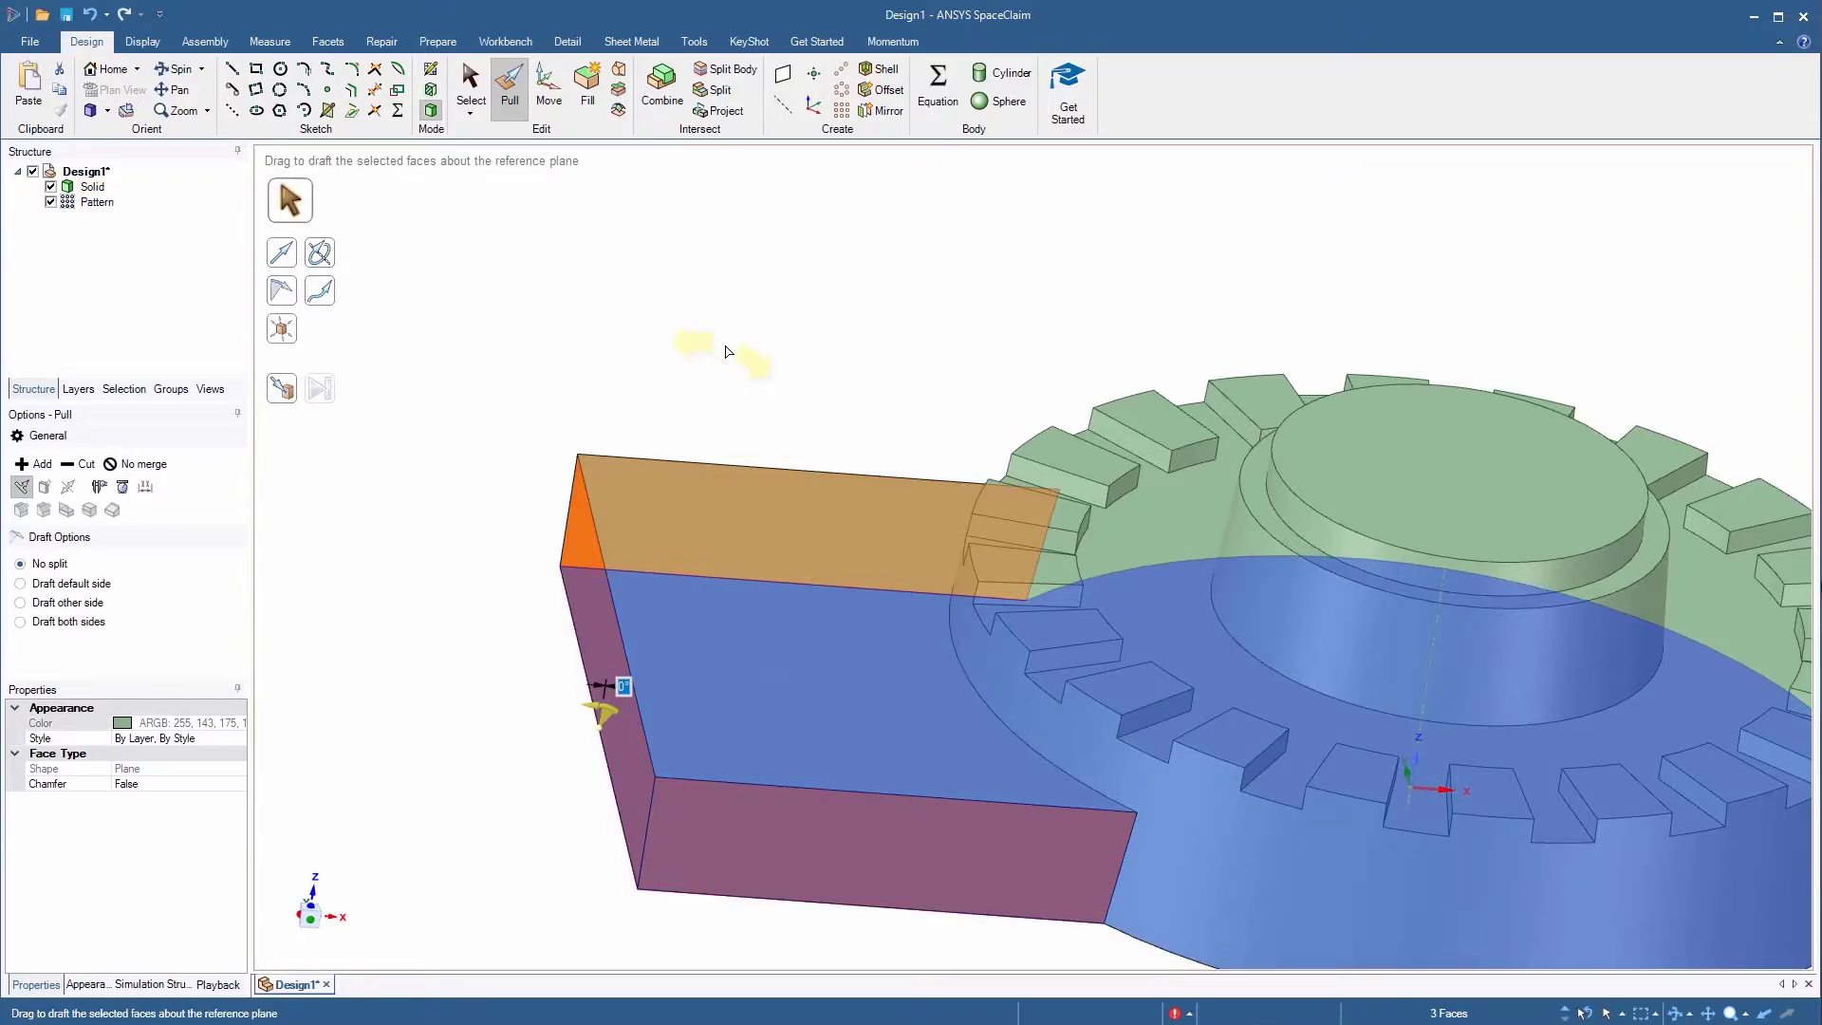
pyautogui.write('-5')
pyautogui.press('Return')
pyautogui.press('Escape')
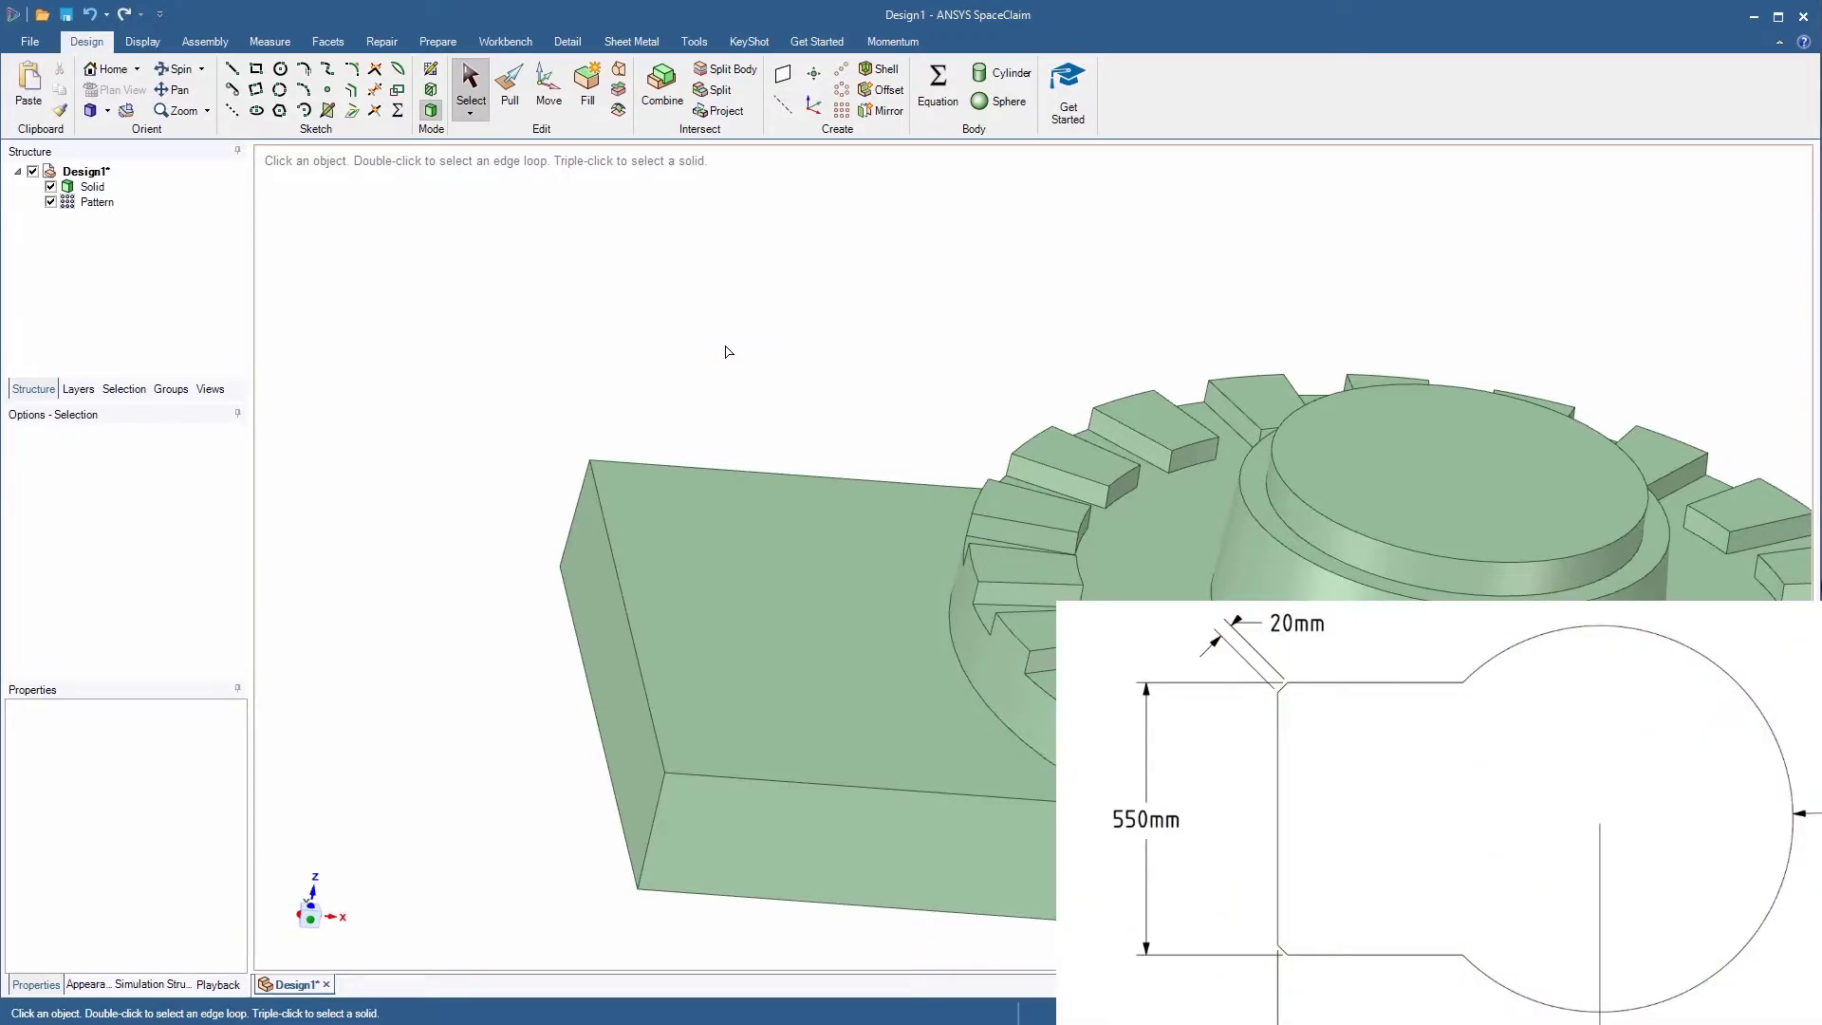
# Step: Chamfer the extension's three outer top edges and two upright corner edges by 20 mm
pyautogui.click(513, 102)
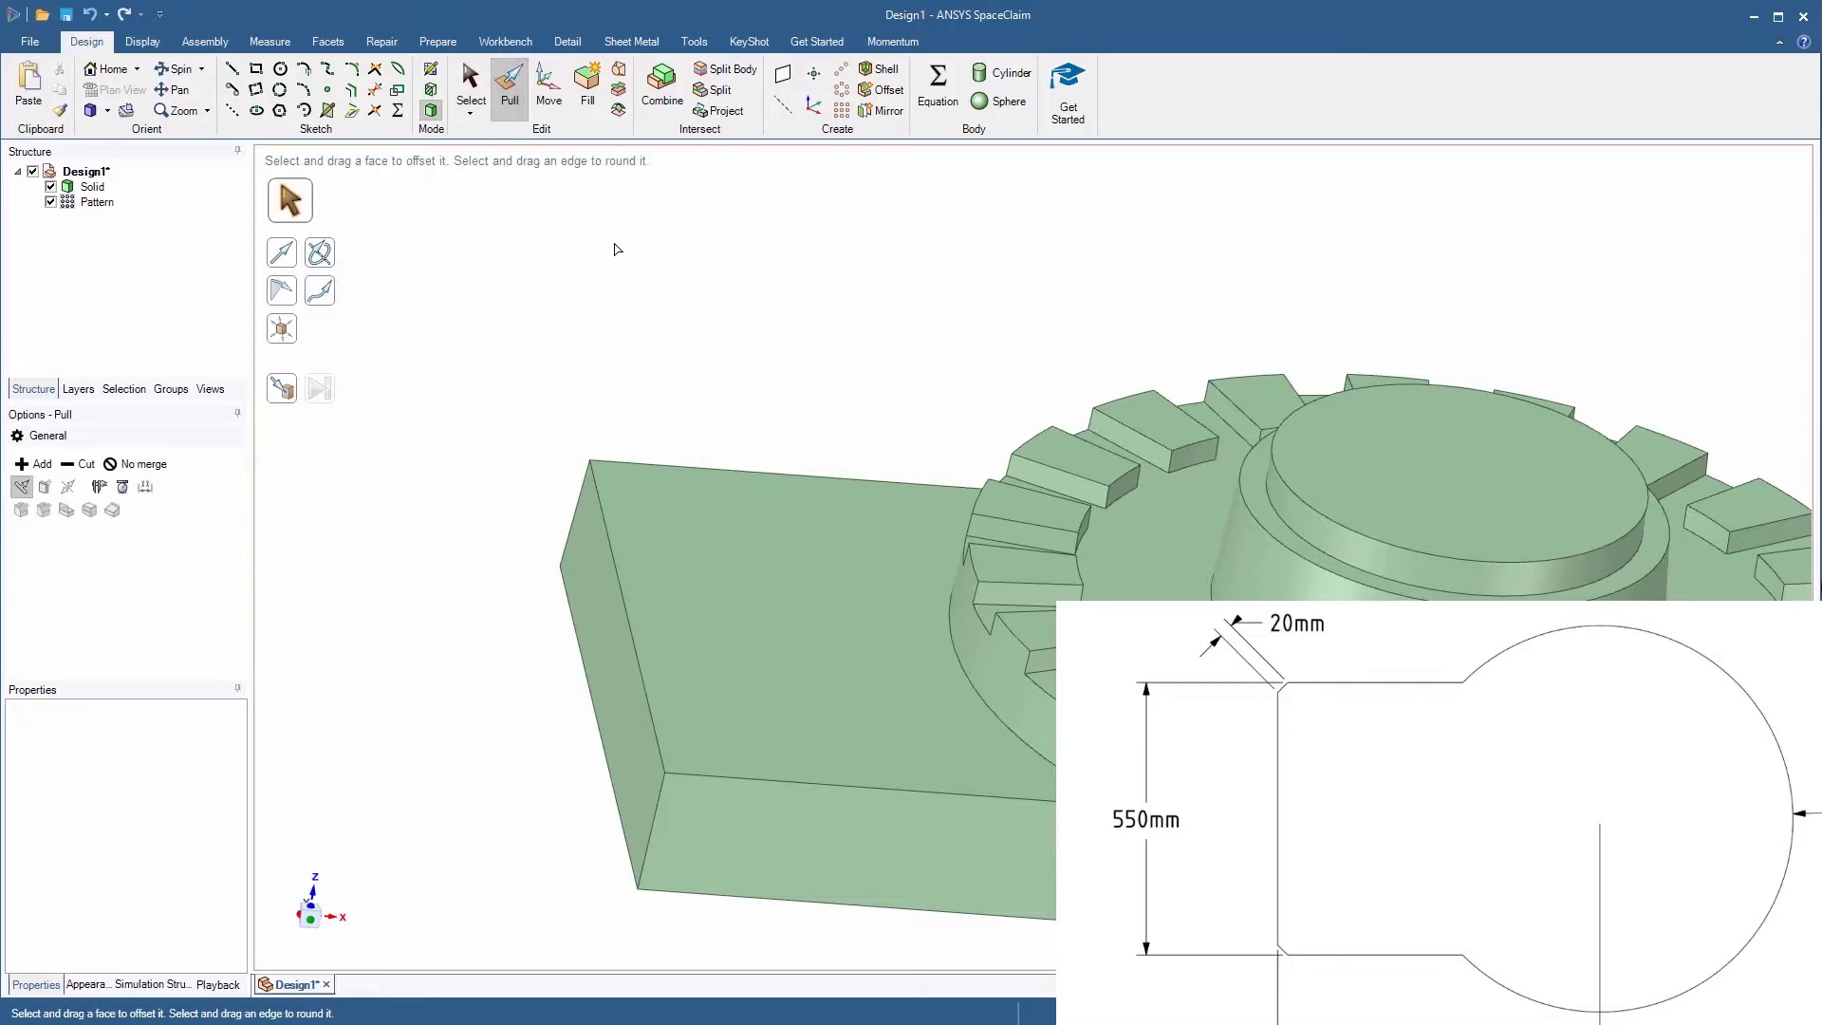
pyautogui.click(822, 786)
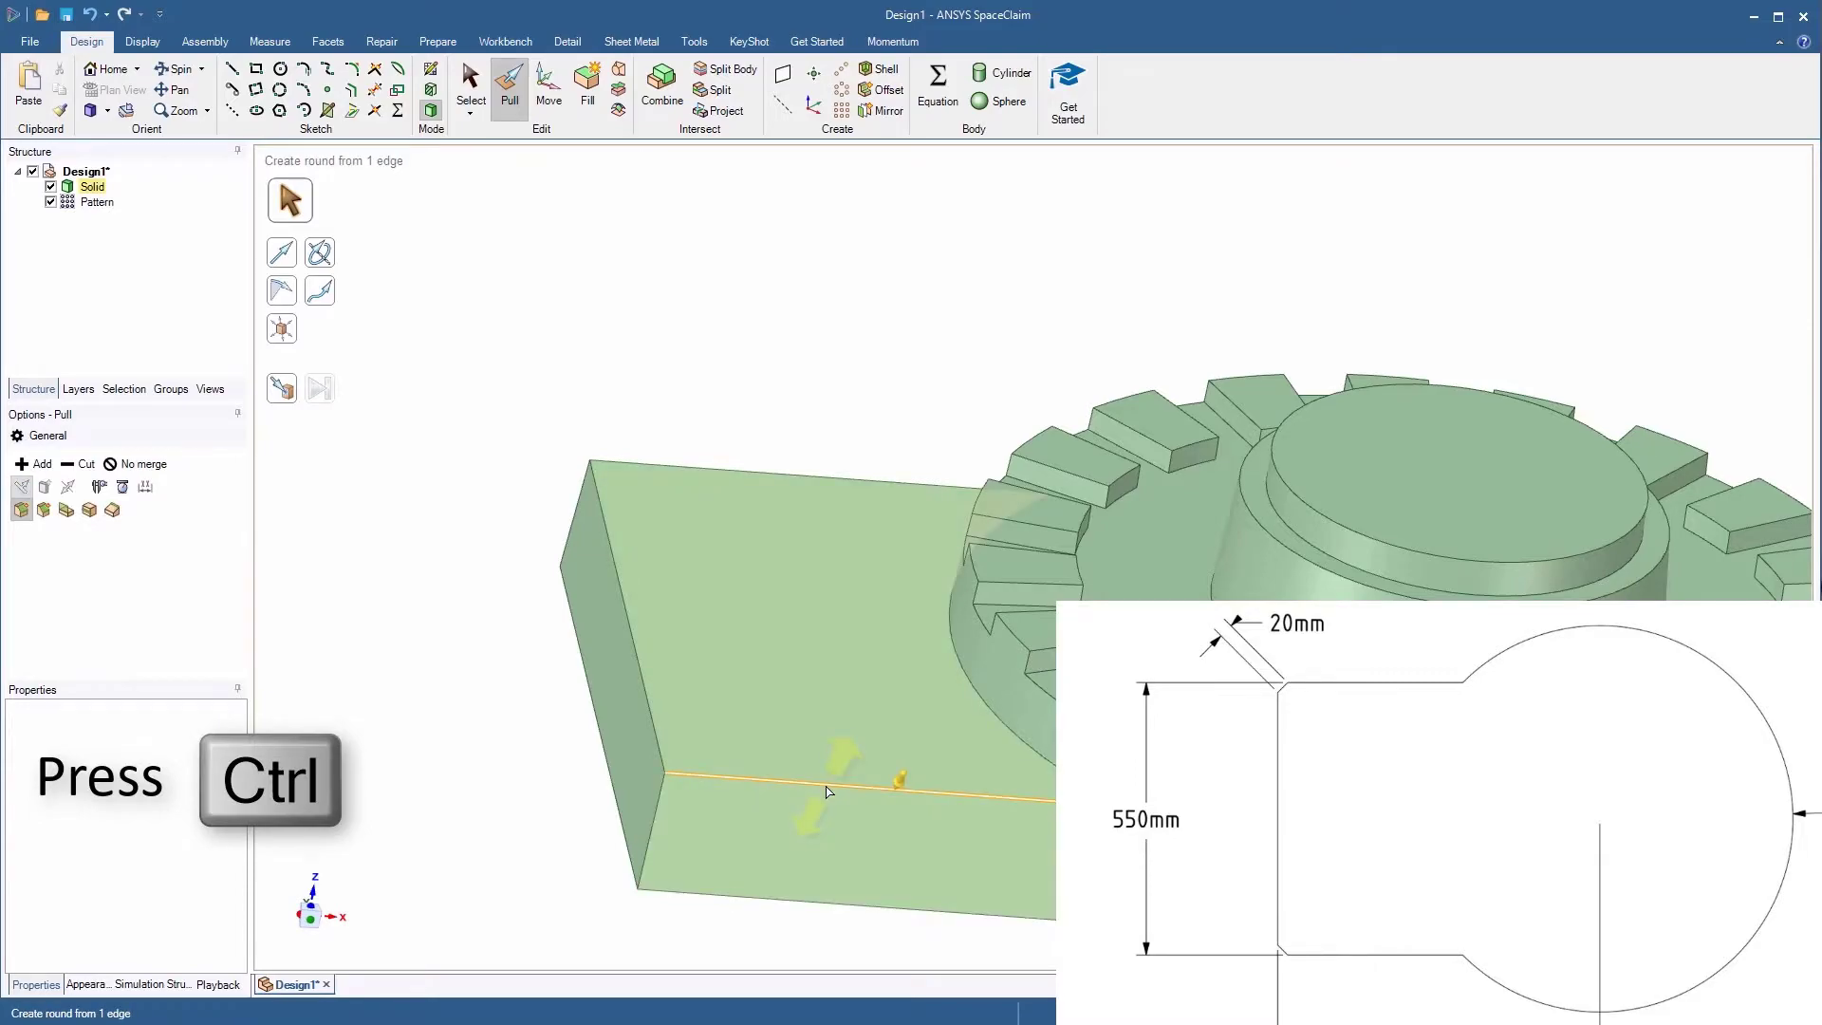
pyautogui.keyDown('ctrl'); pyautogui.click(630, 627); pyautogui.keyUp('ctrl')
pyautogui.keyDown('ctrl'); pyautogui.click(725, 469); pyautogui.keyUp('ctrl')
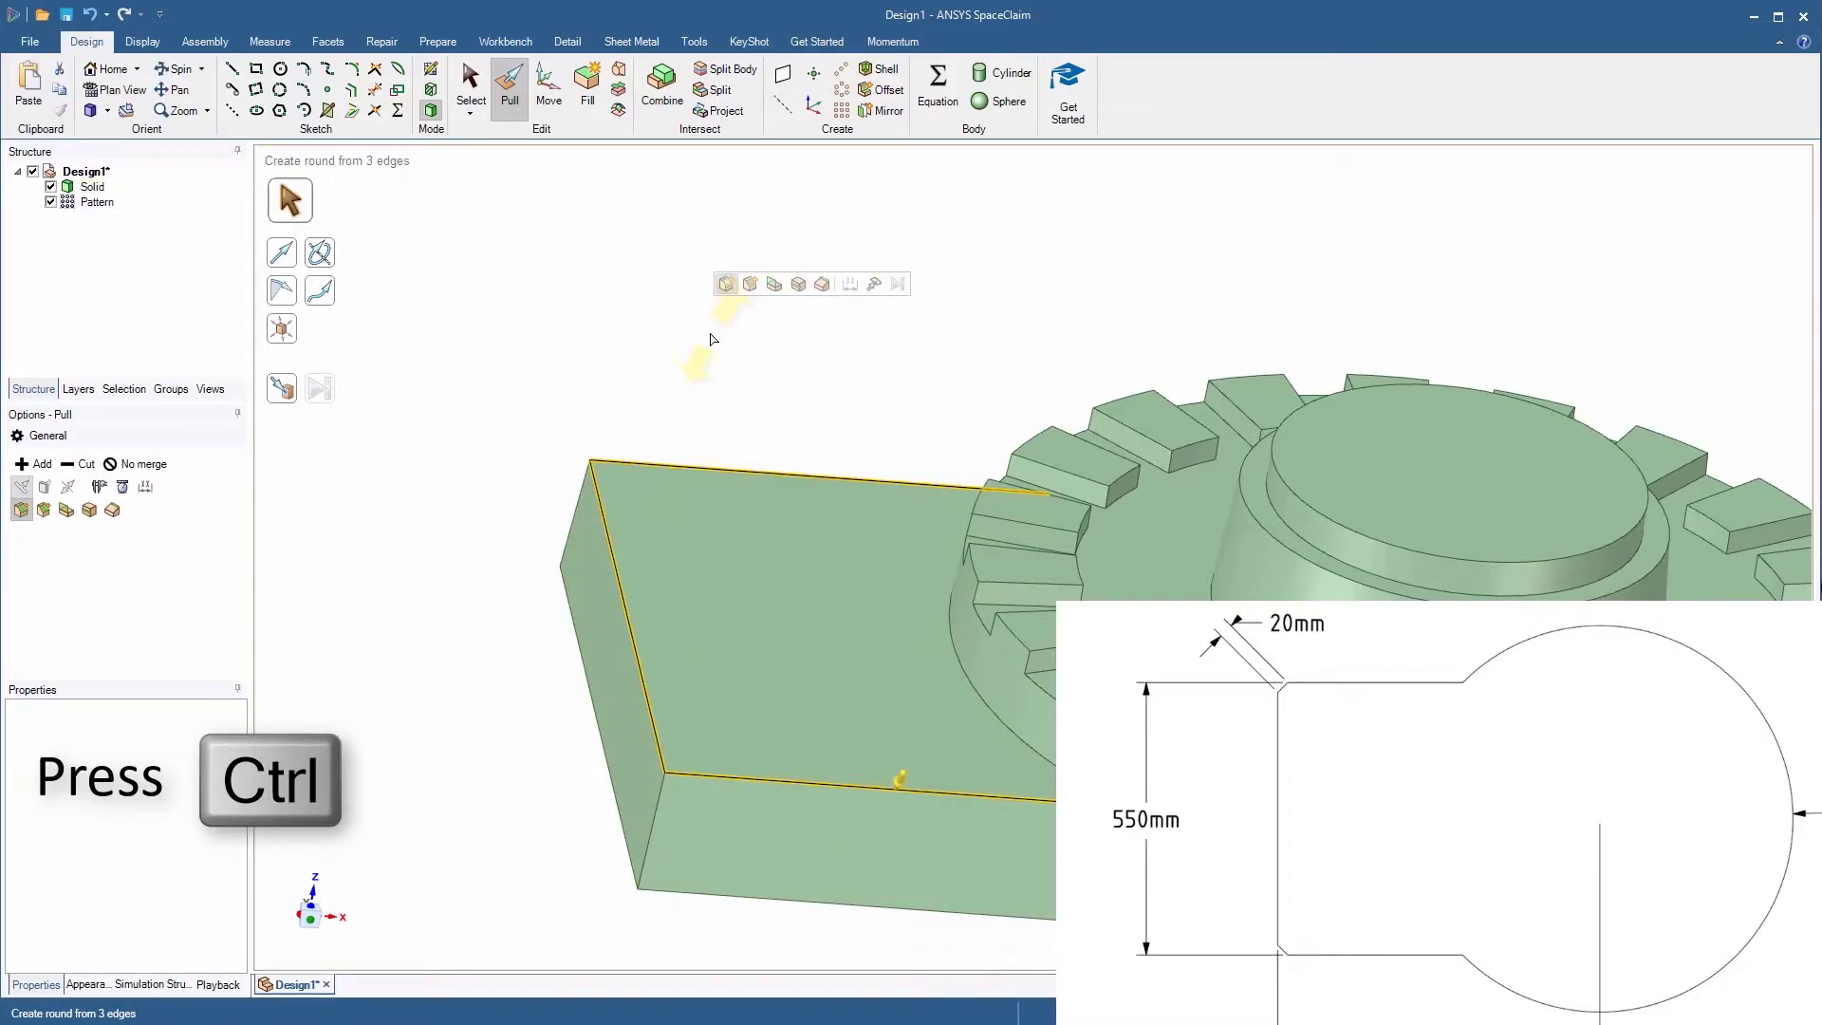
pyautogui.keyDown('ctrl'); pyautogui.click(651, 833); pyautogui.keyUp('ctrl')
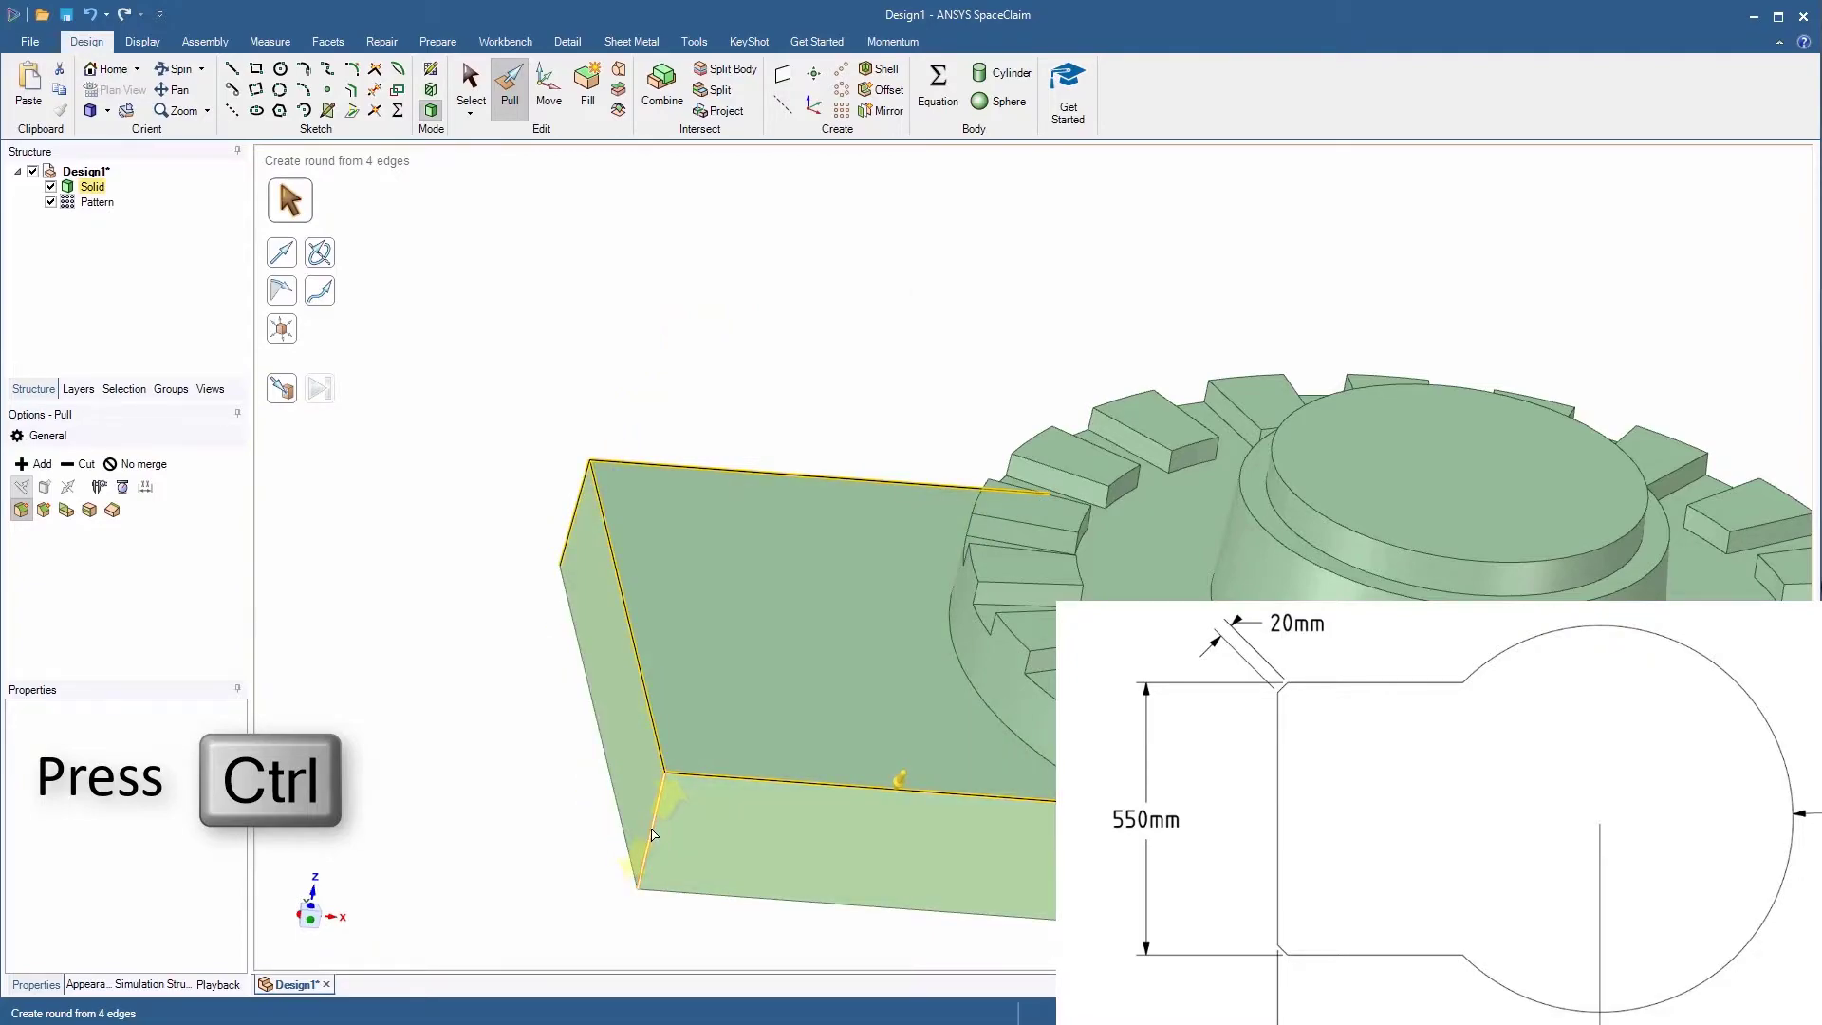
pyautogui.keyDown('ctrl'); pyautogui.click(652, 835); pyautogui.keyUp('ctrl')
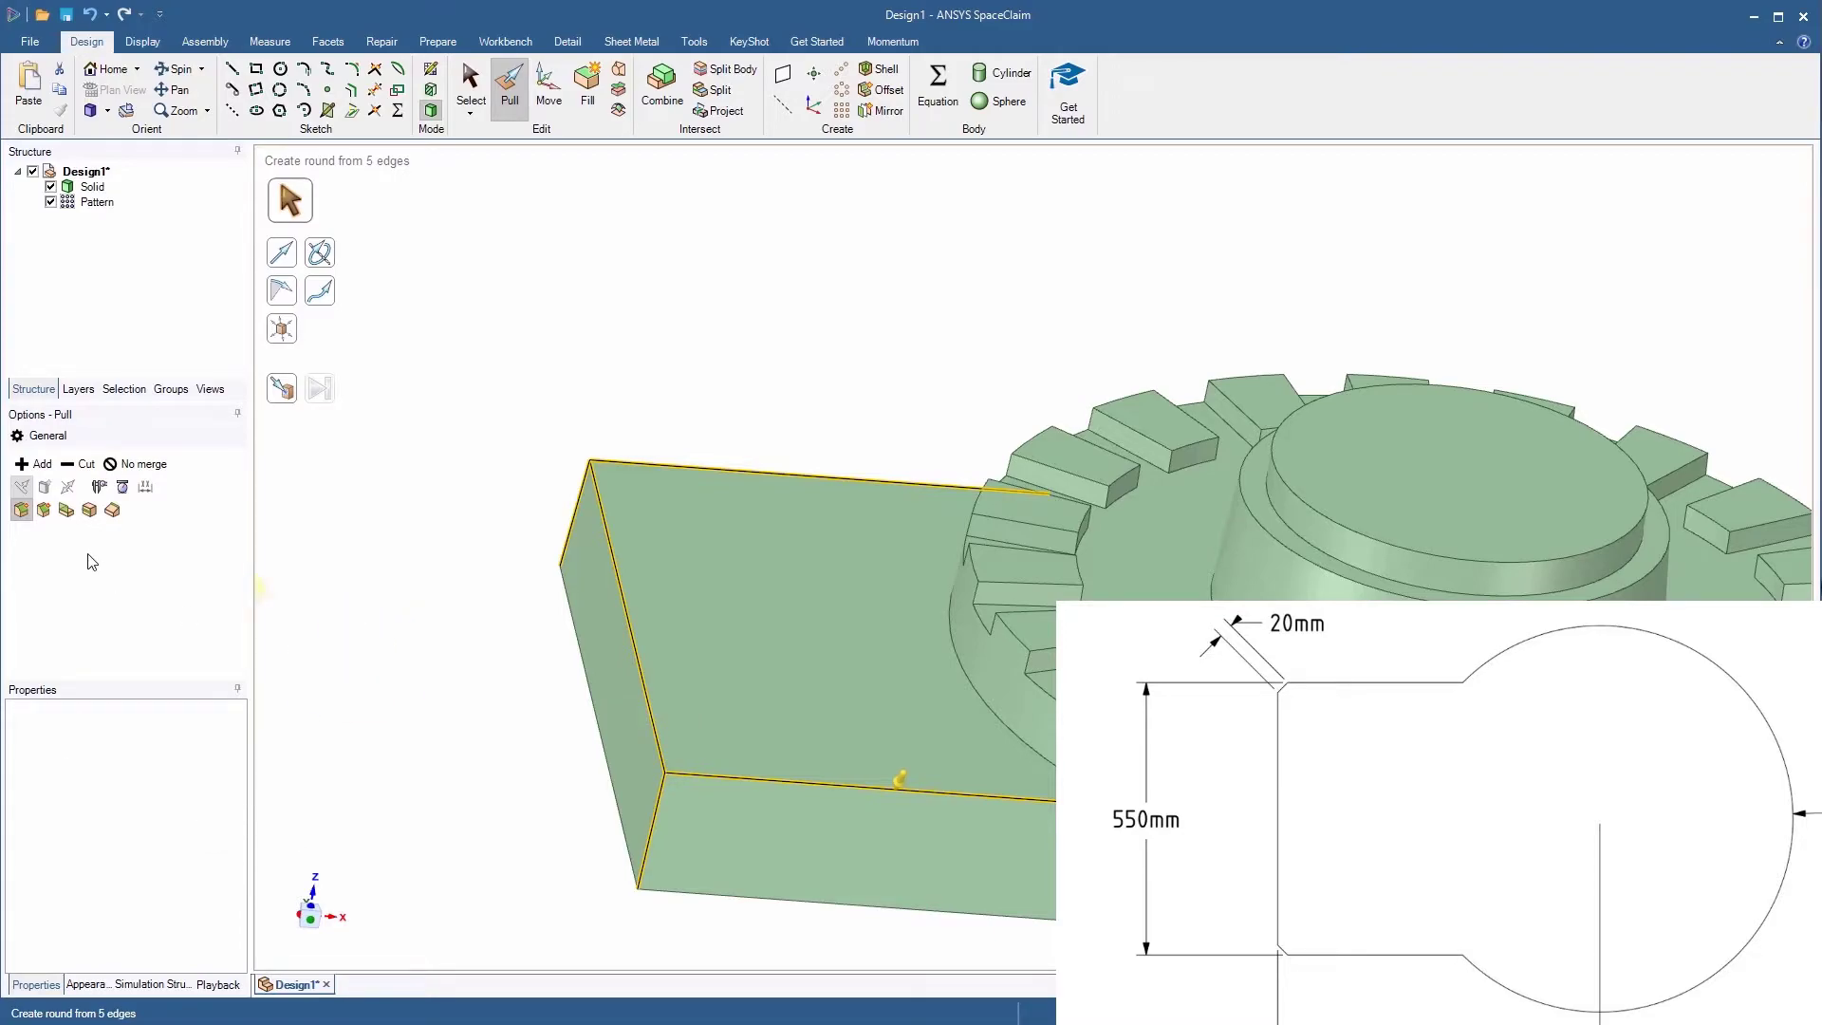
pyautogui.click(45, 512)
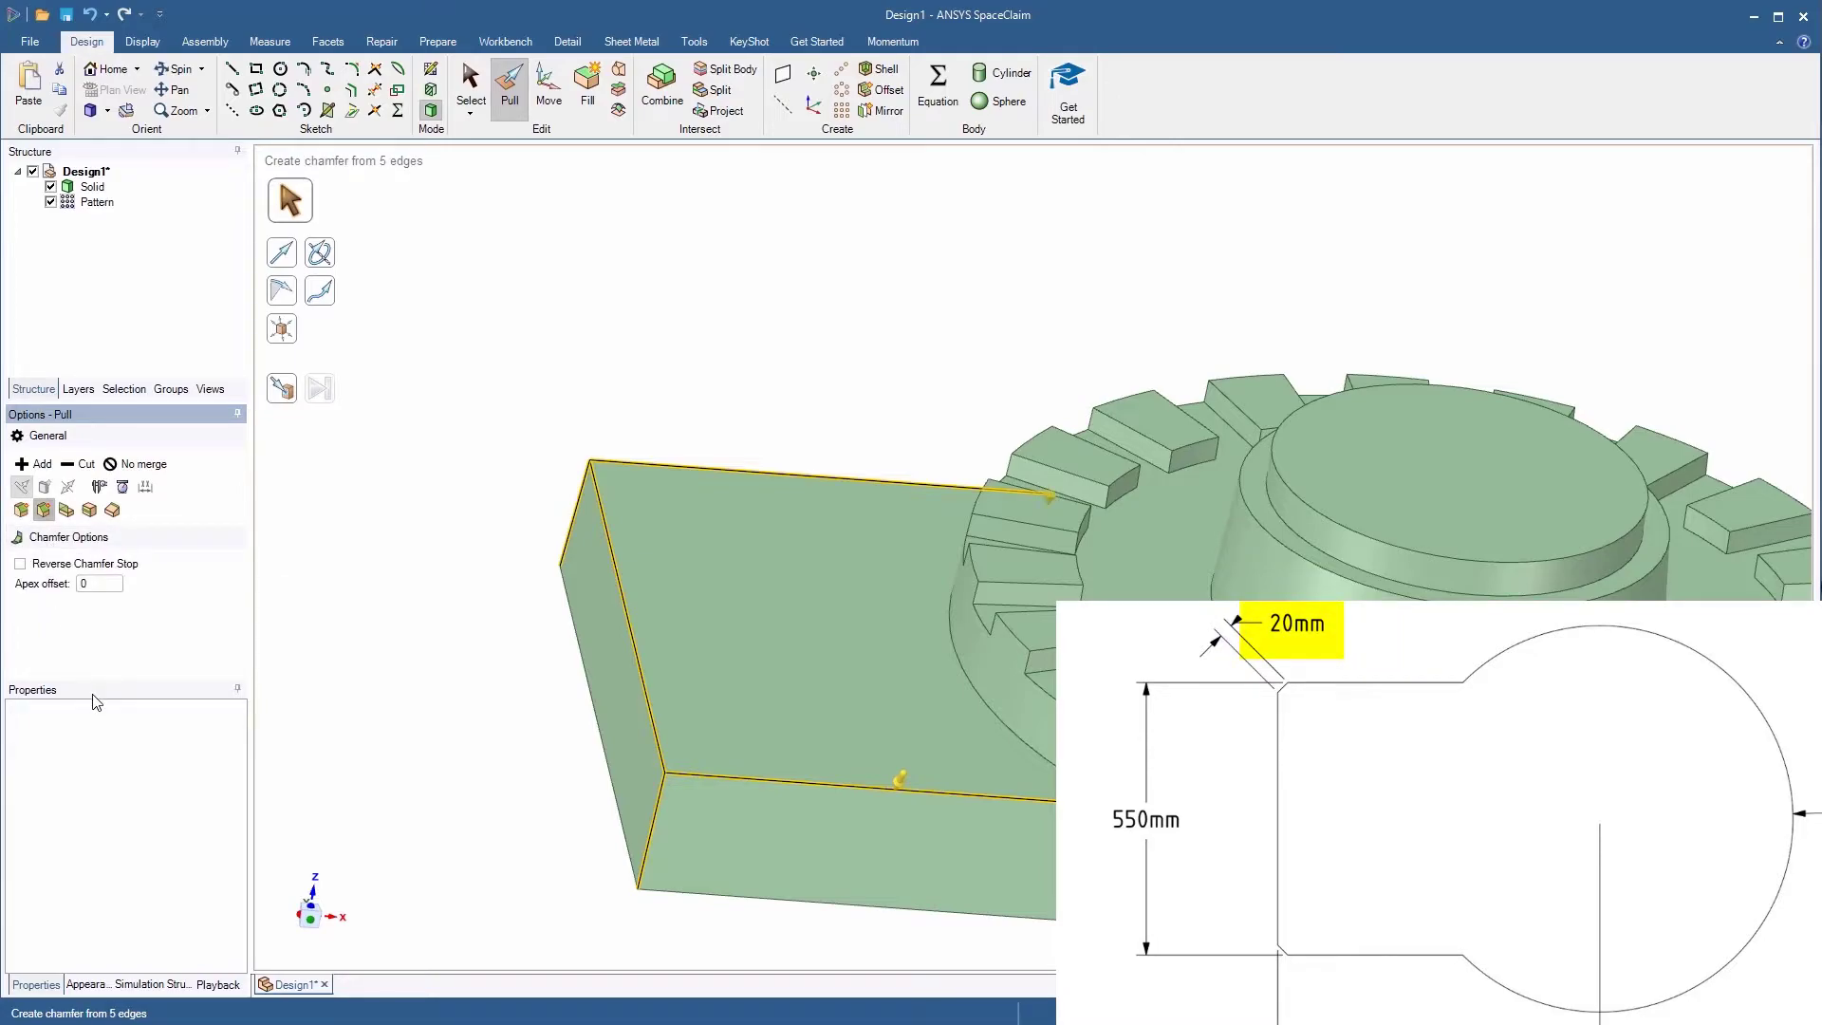
pyautogui.press('space')
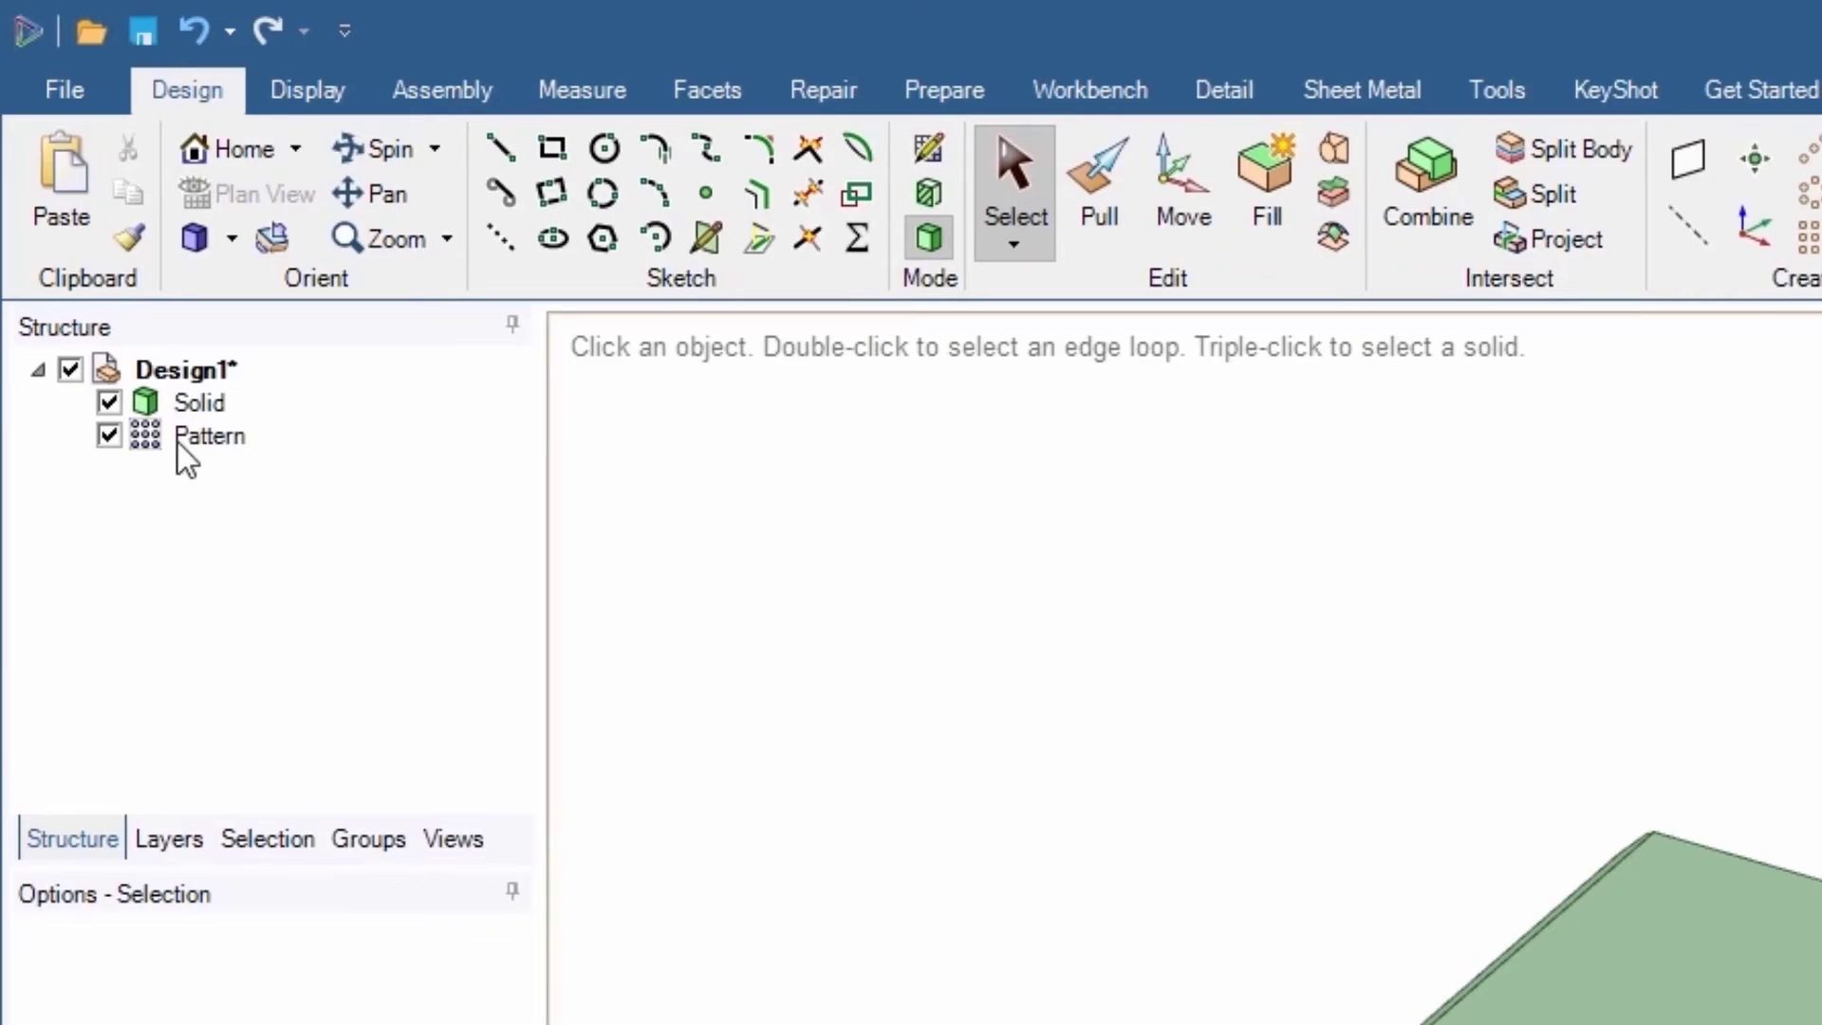
# Step: Move the solid to a new component named Base
pyautogui.click(204, 401)
pyautogui.rightClick(203, 401)
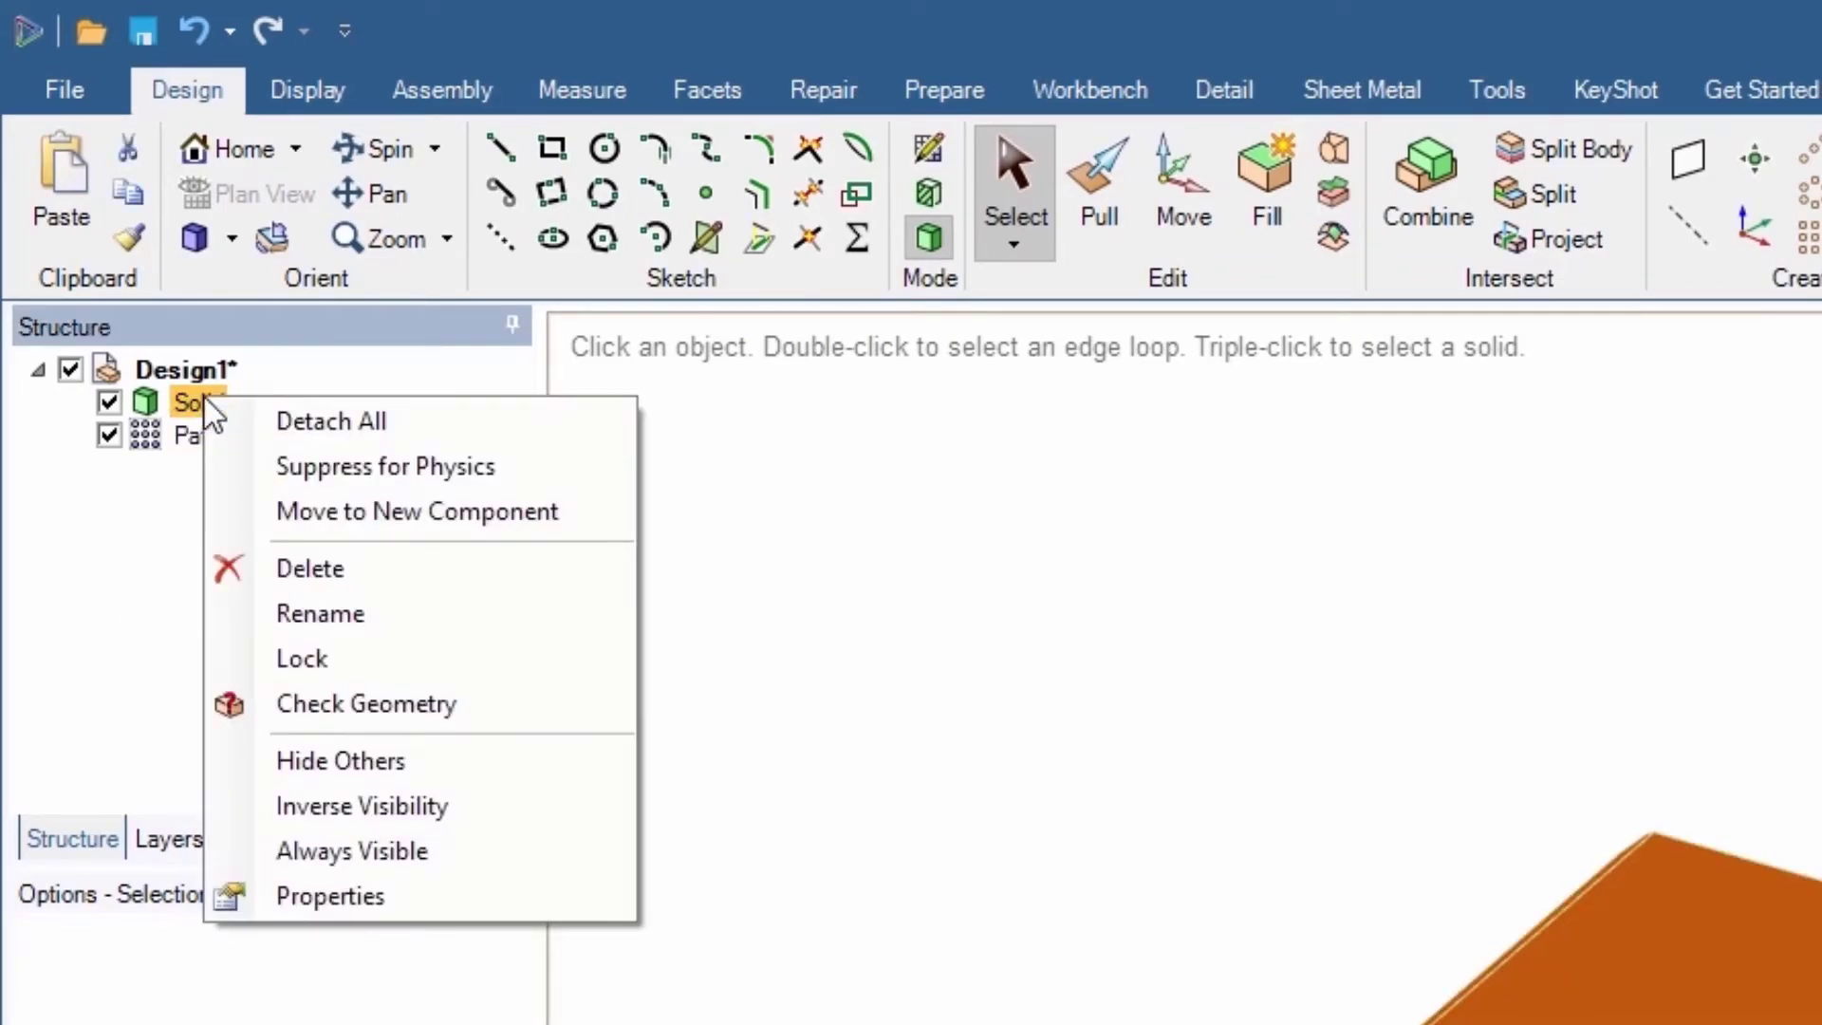
pyautogui.click(382, 515)
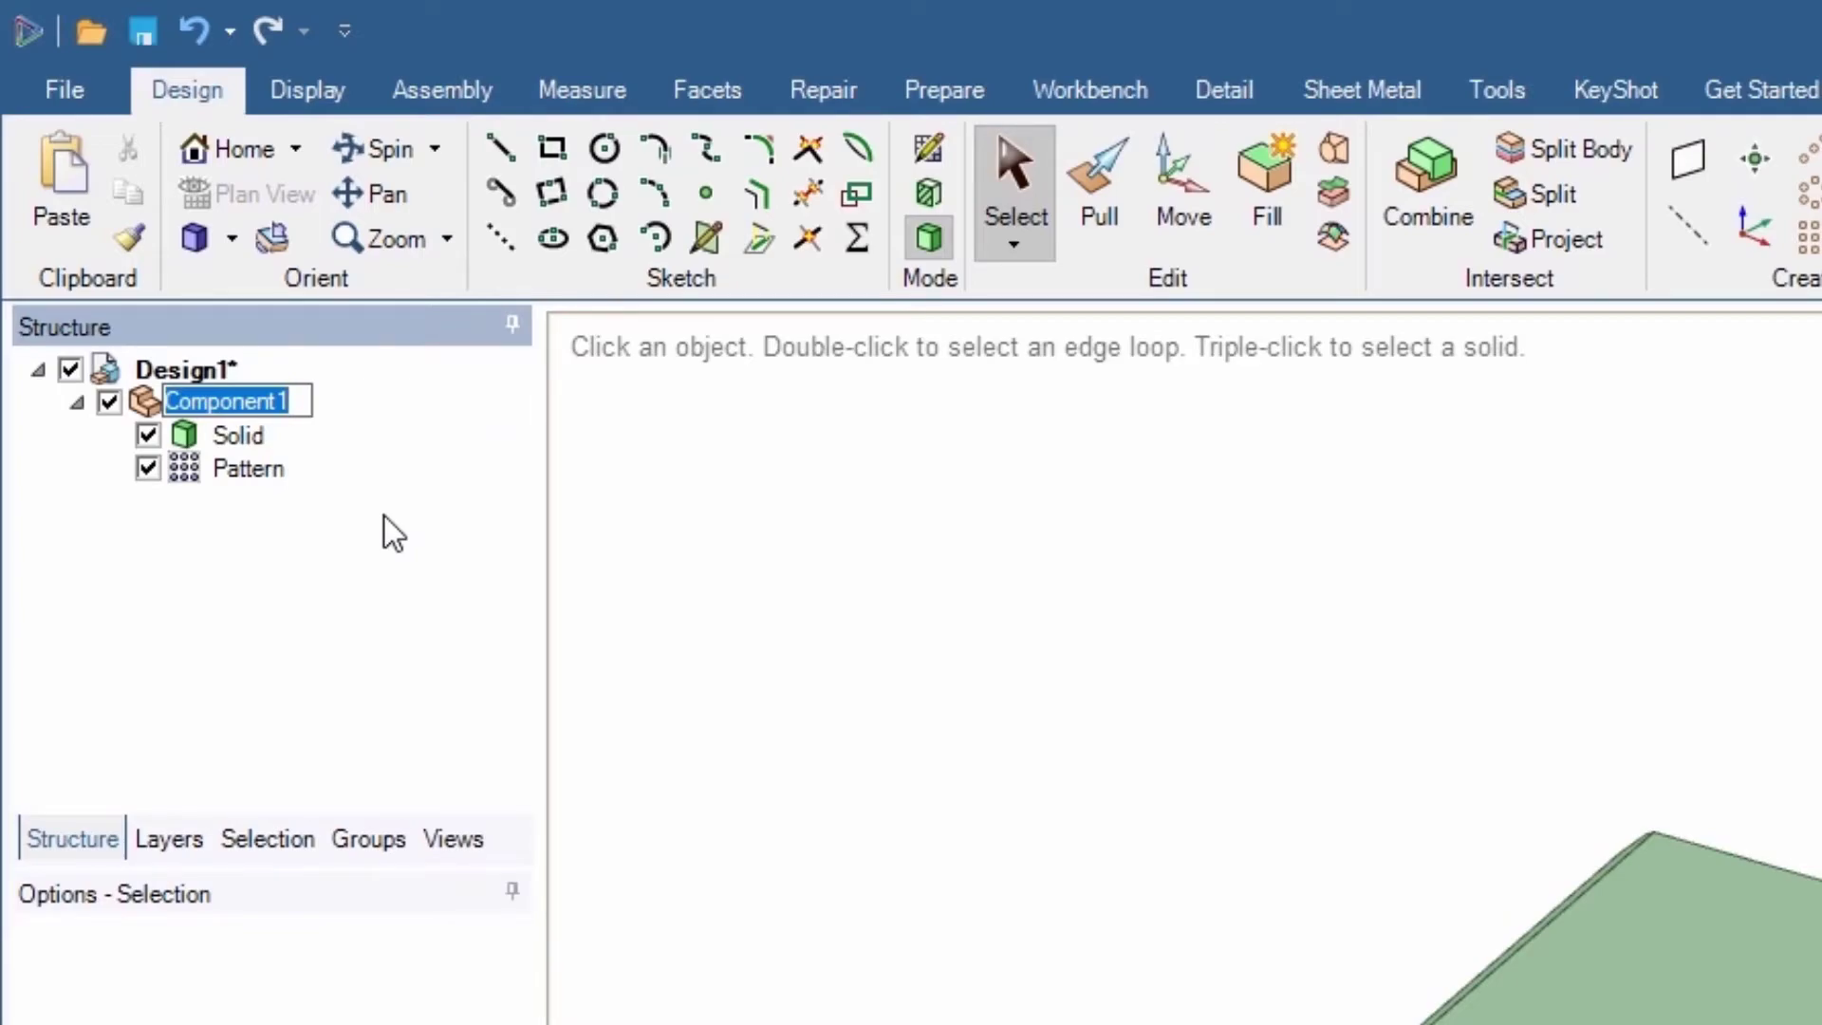
pyautogui.write('Base')
pyautogui.press('Return')
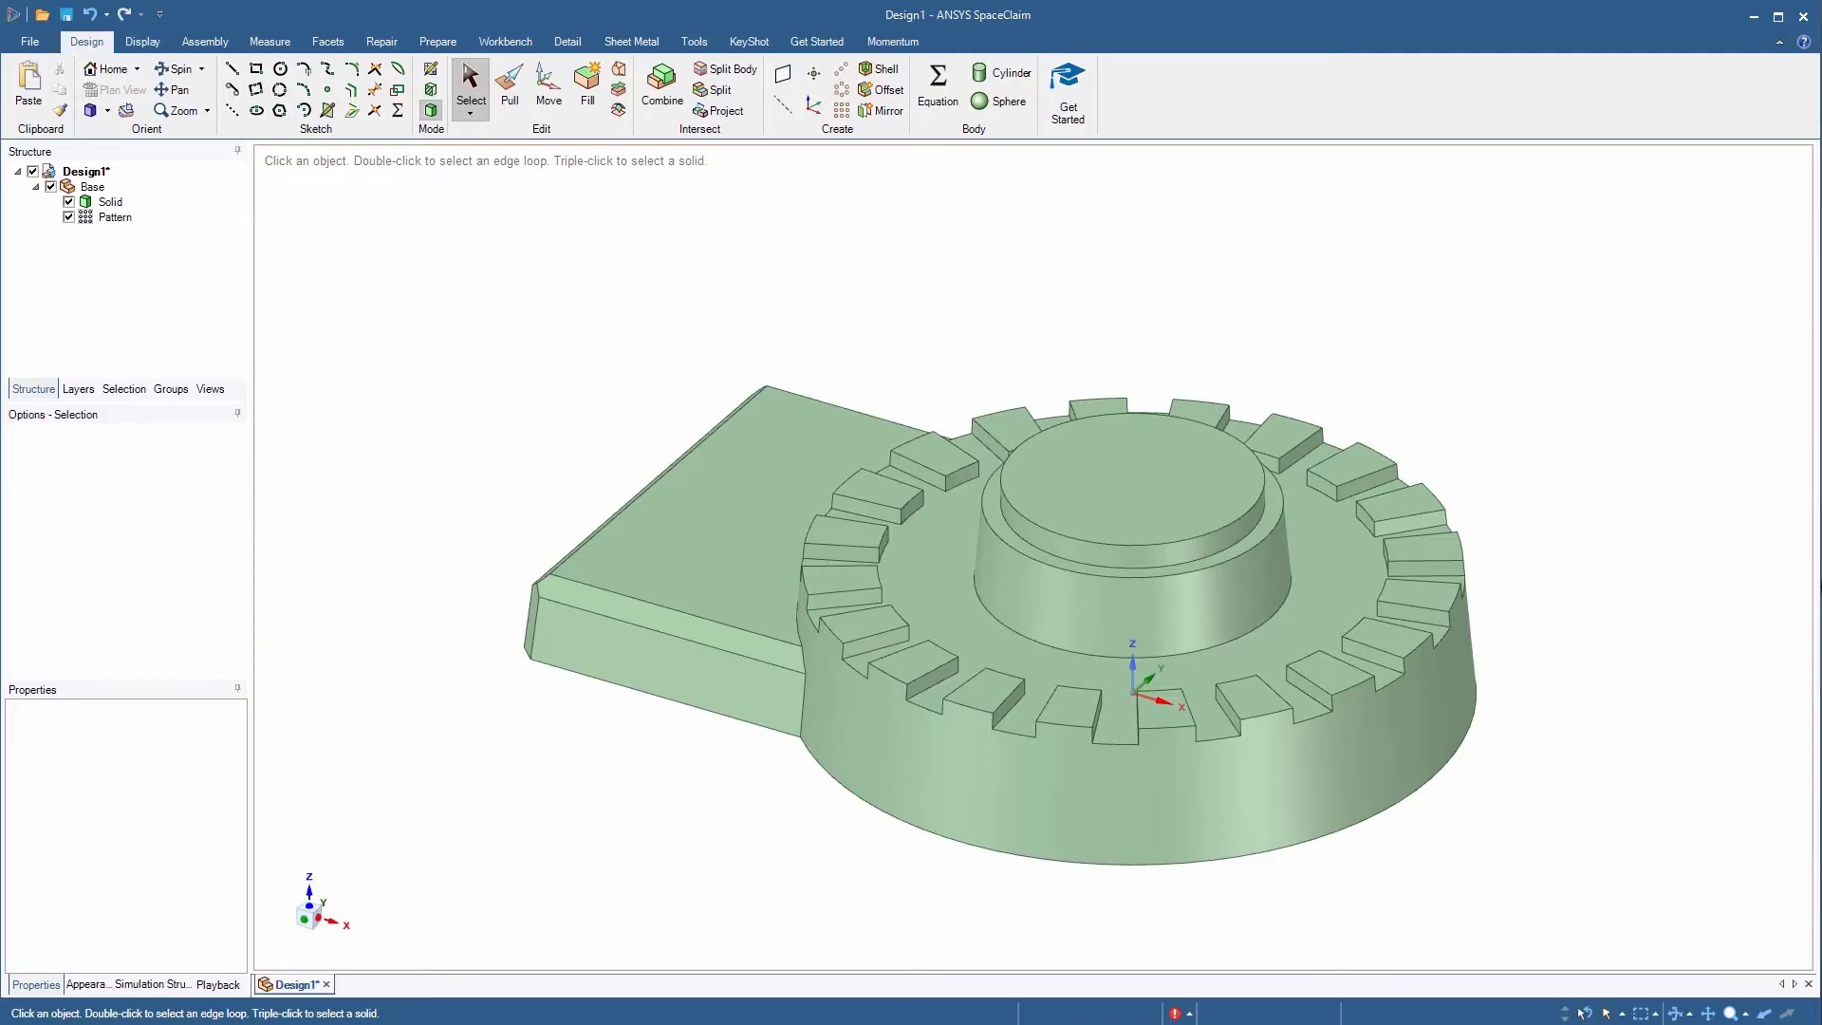
# Step: Insert the STEP file robot-arm-unit-1.stp into the assembly
pyautogui.click(201, 42)
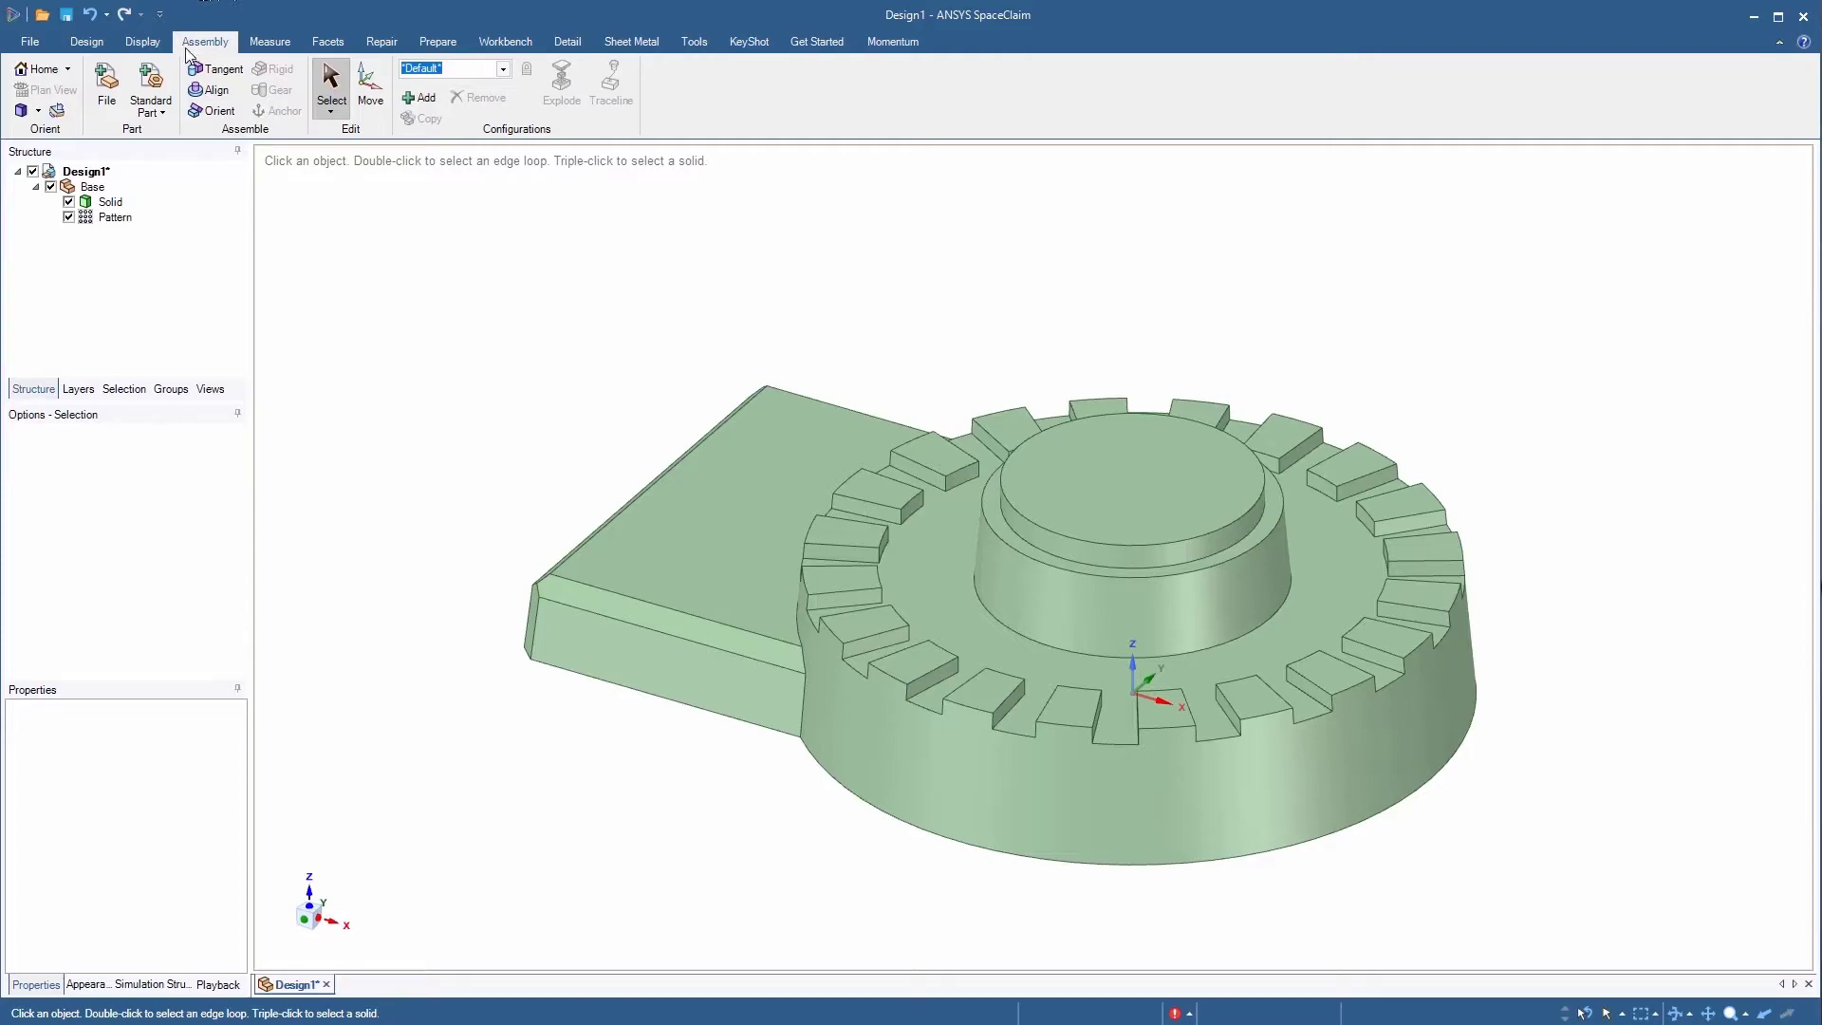
pyautogui.click(112, 91)
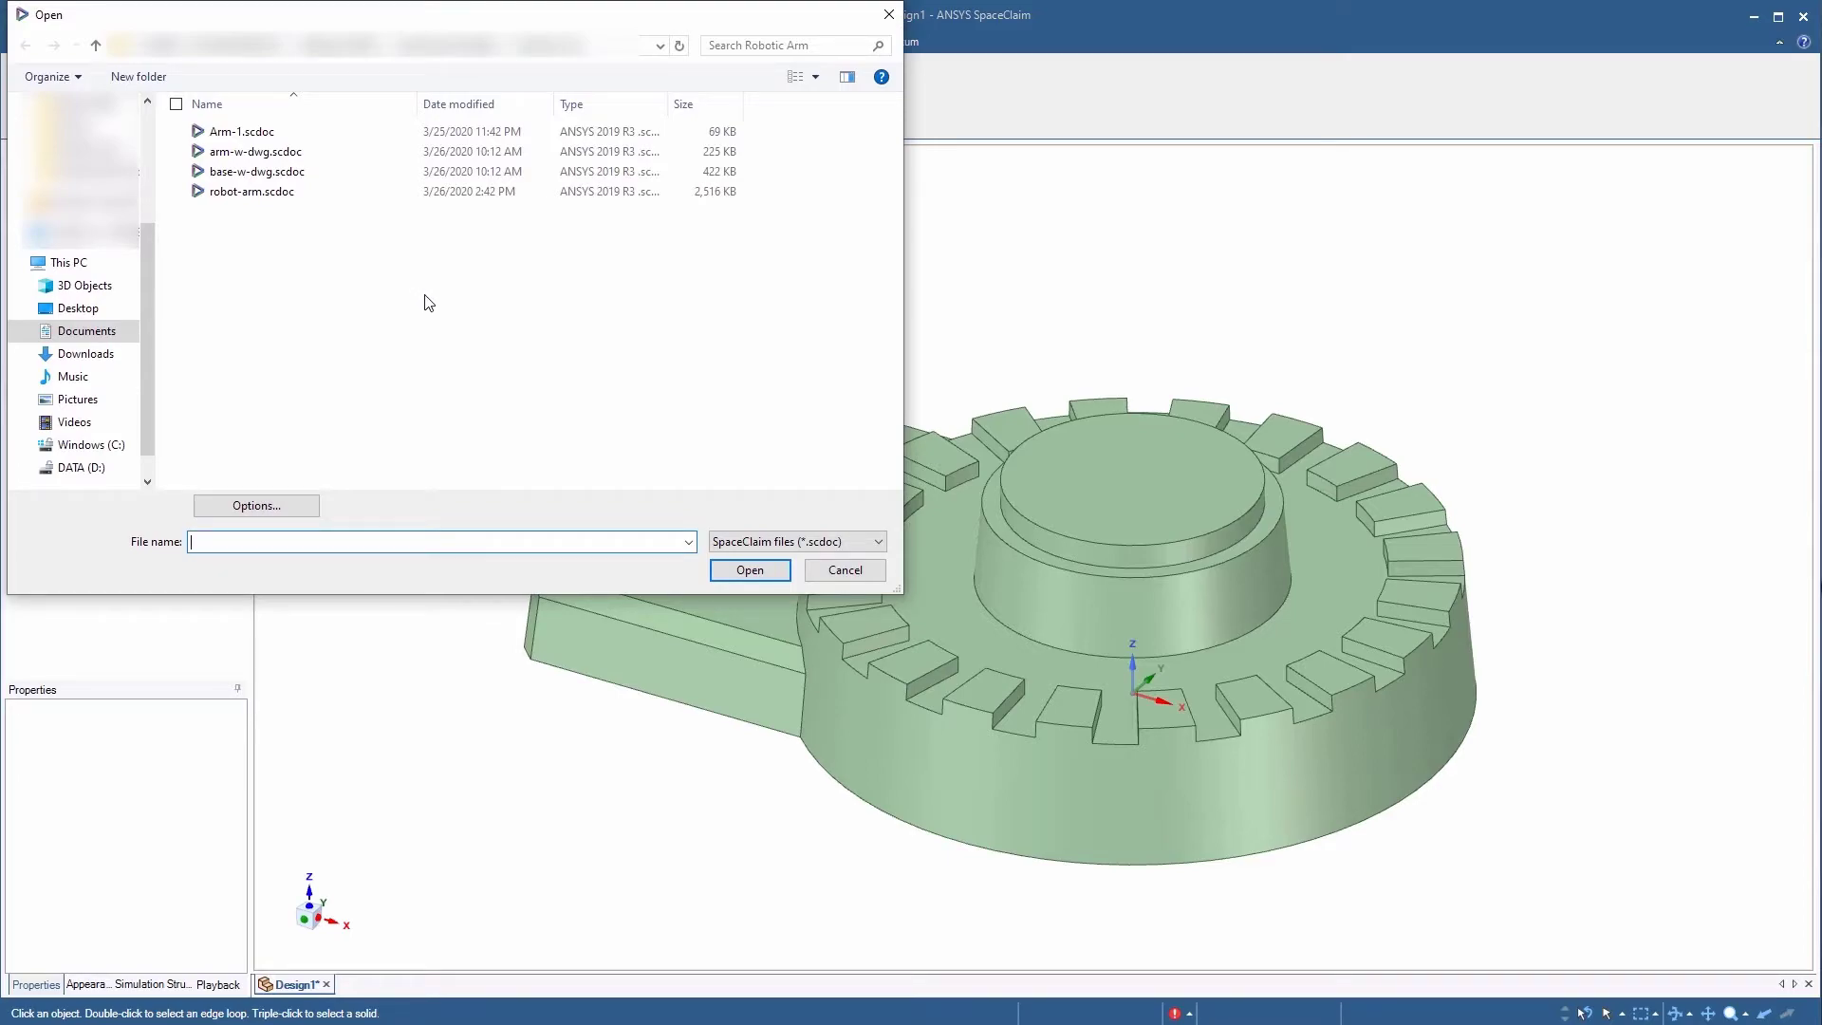
pyautogui.click(779, 545)
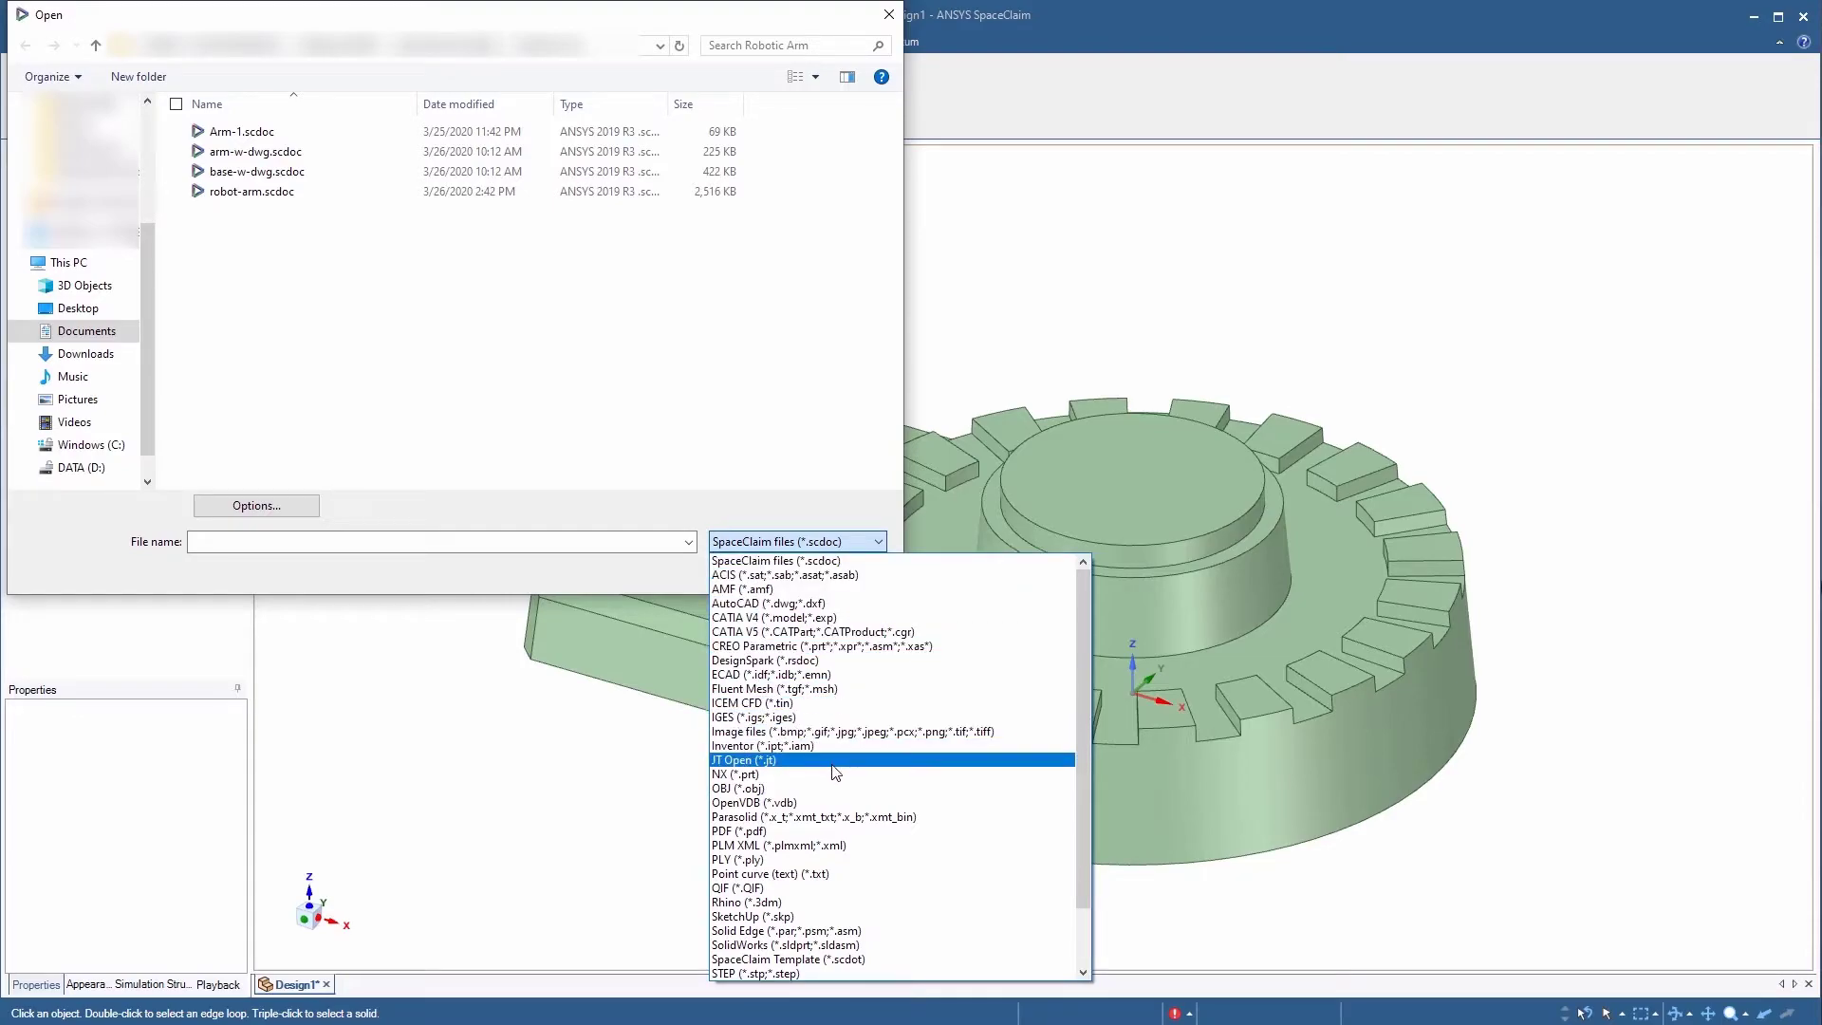
pyautogui.scroll(-2, 778, 816)
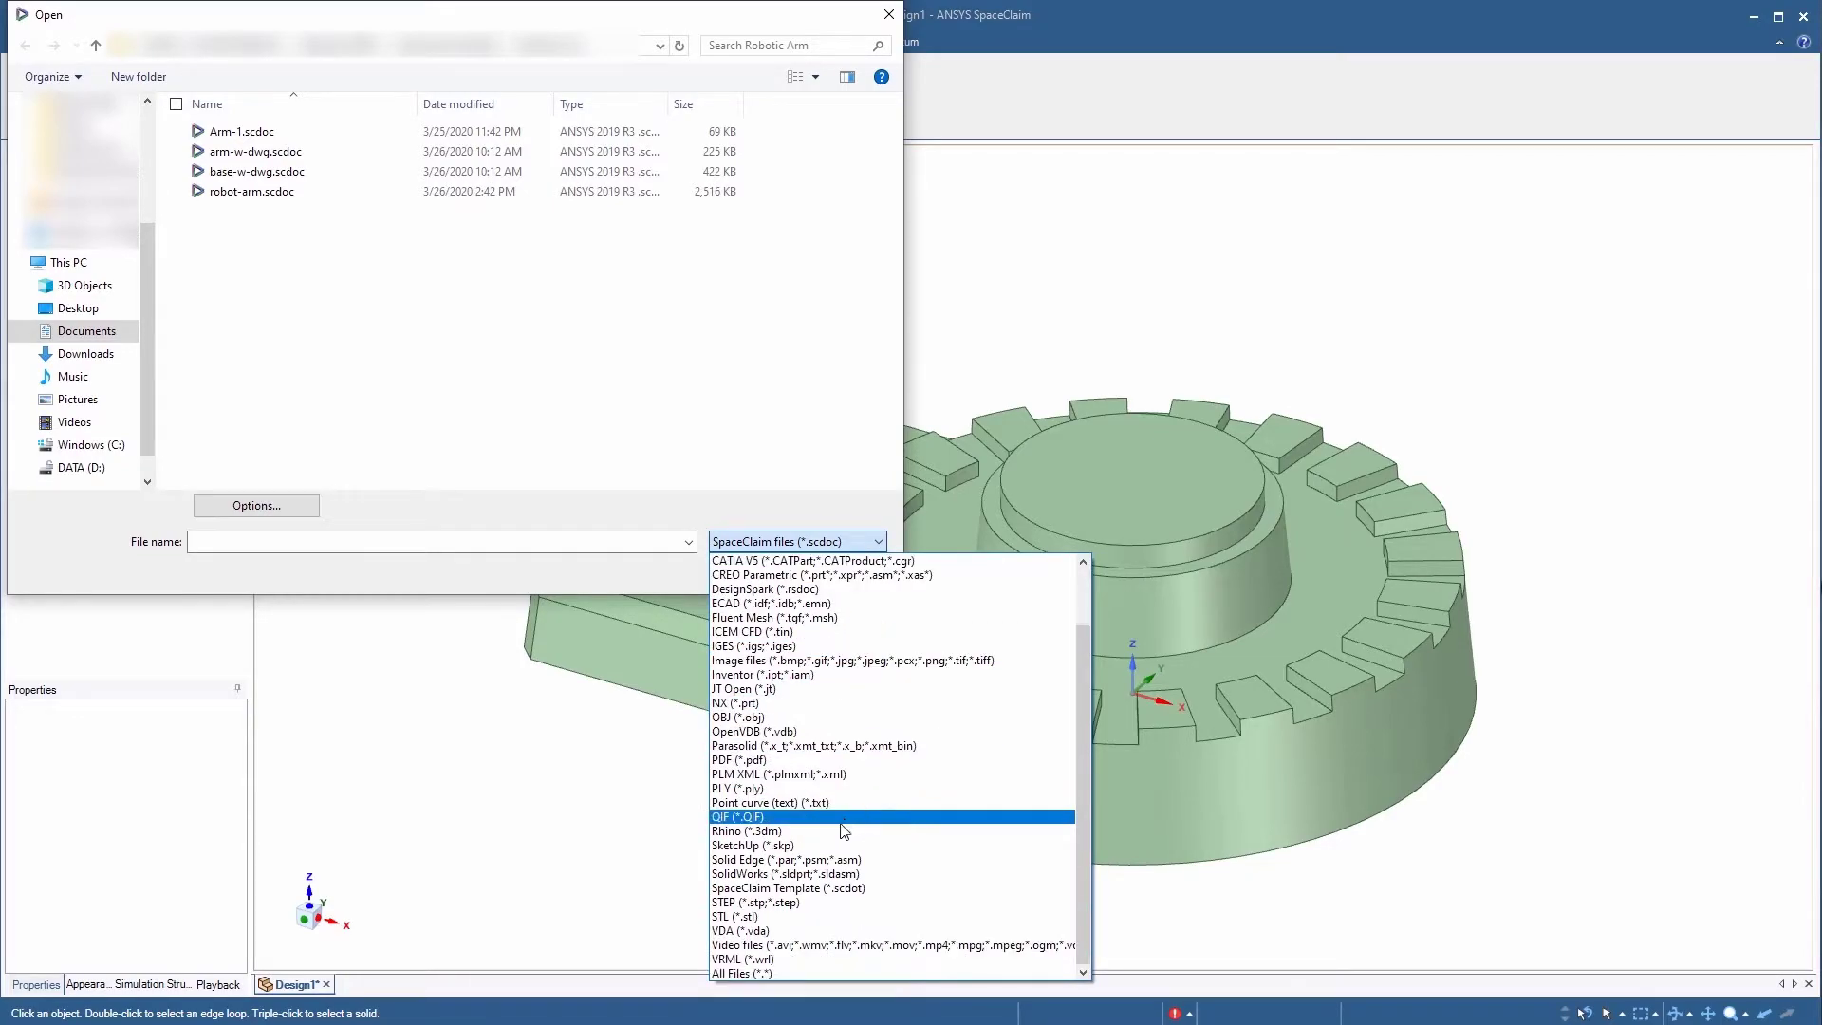
pyautogui.click(756, 903)
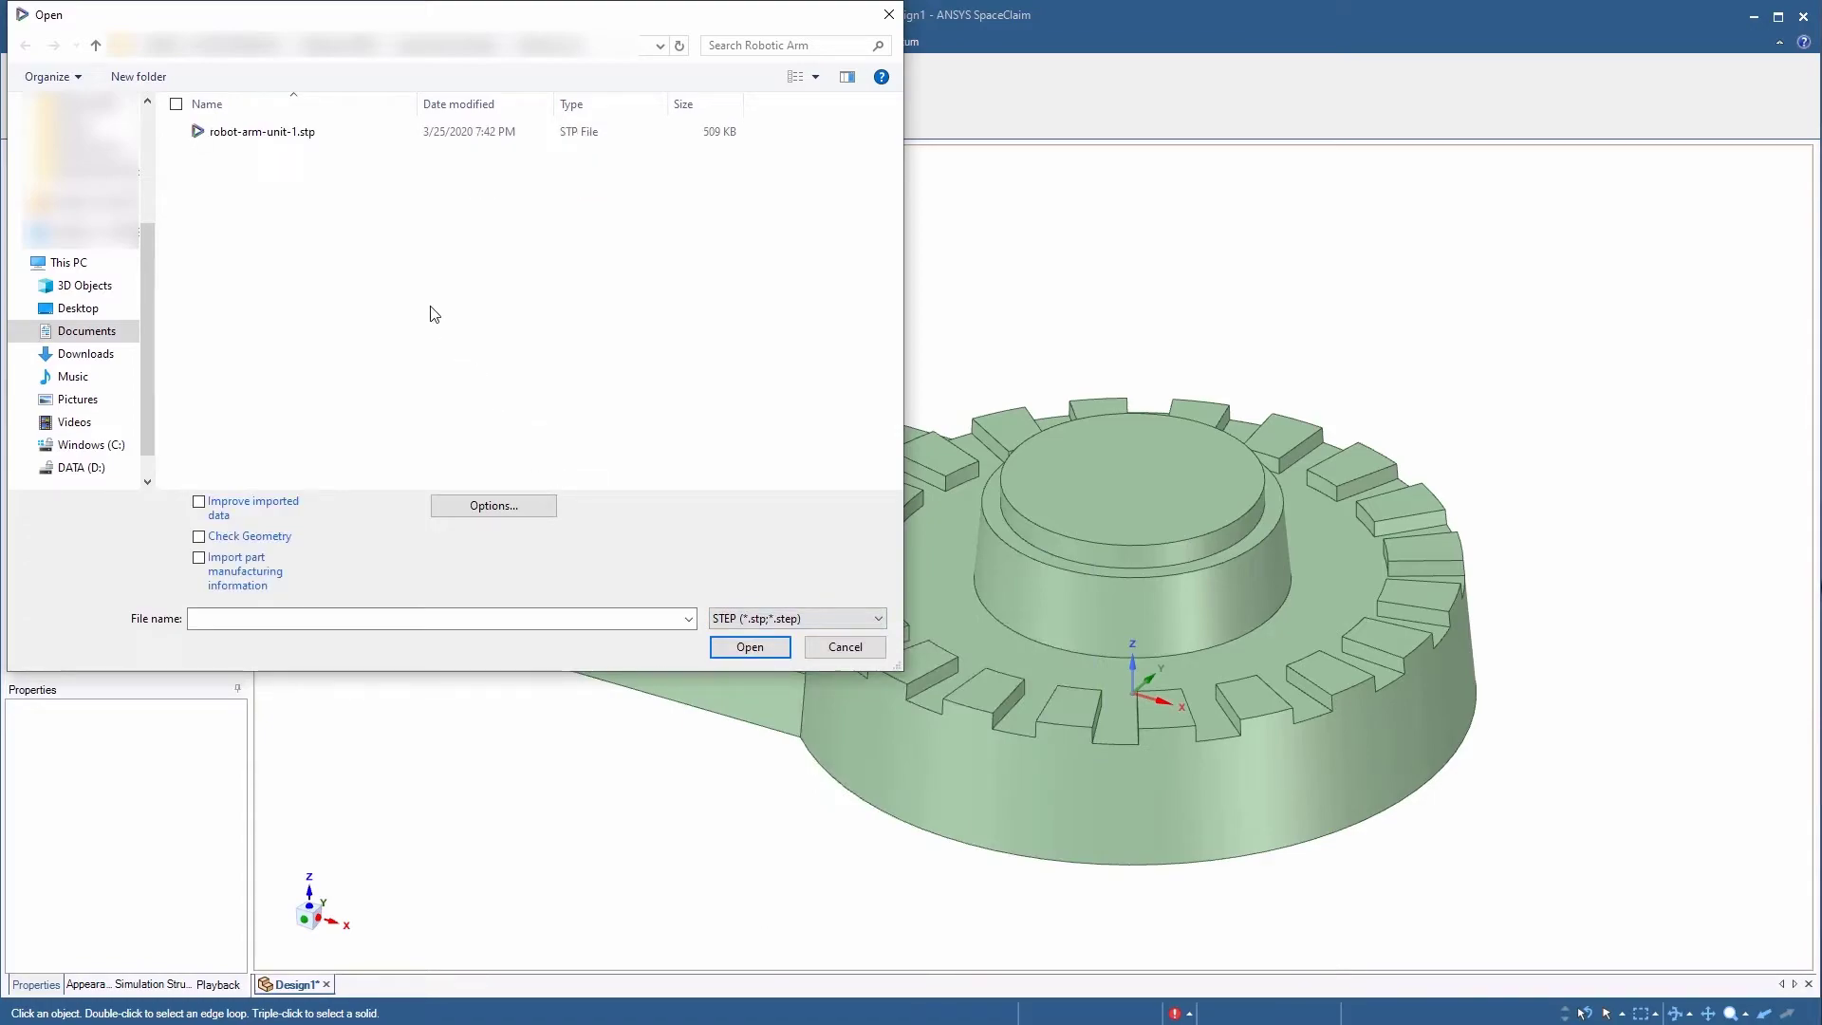
pyautogui.click(259, 132)
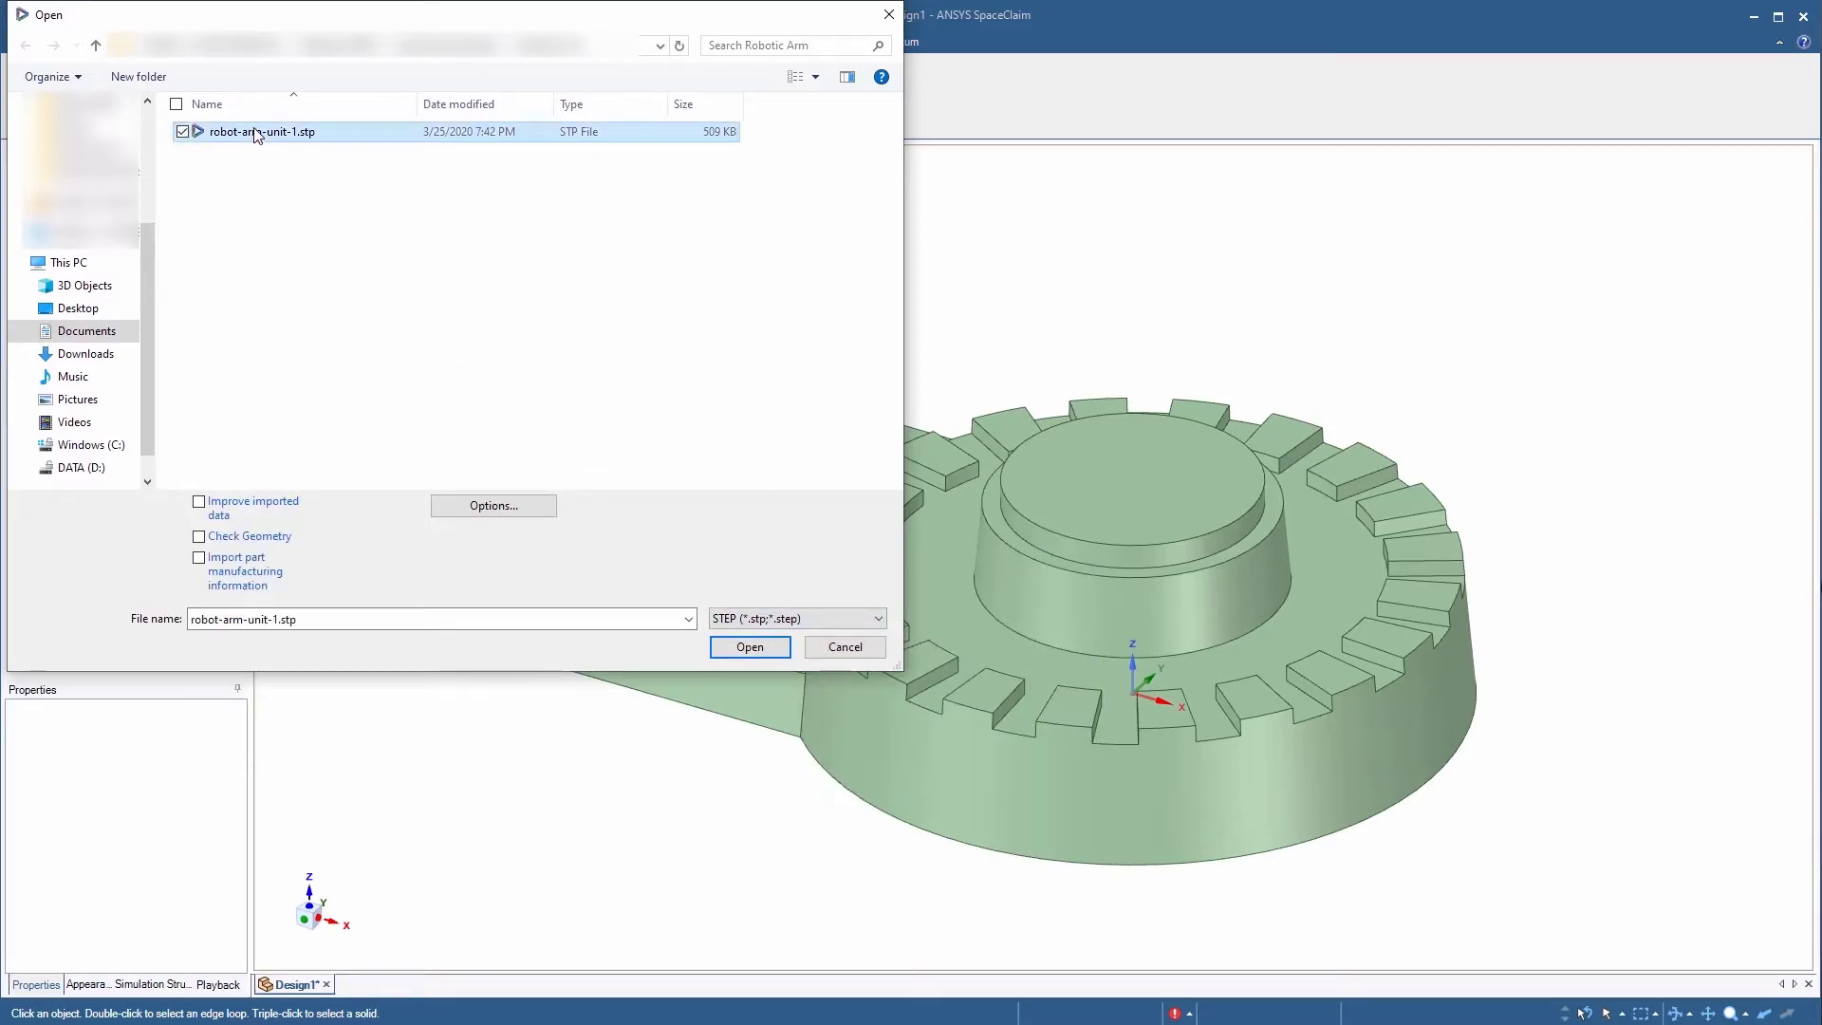
pyautogui.click(750, 646)
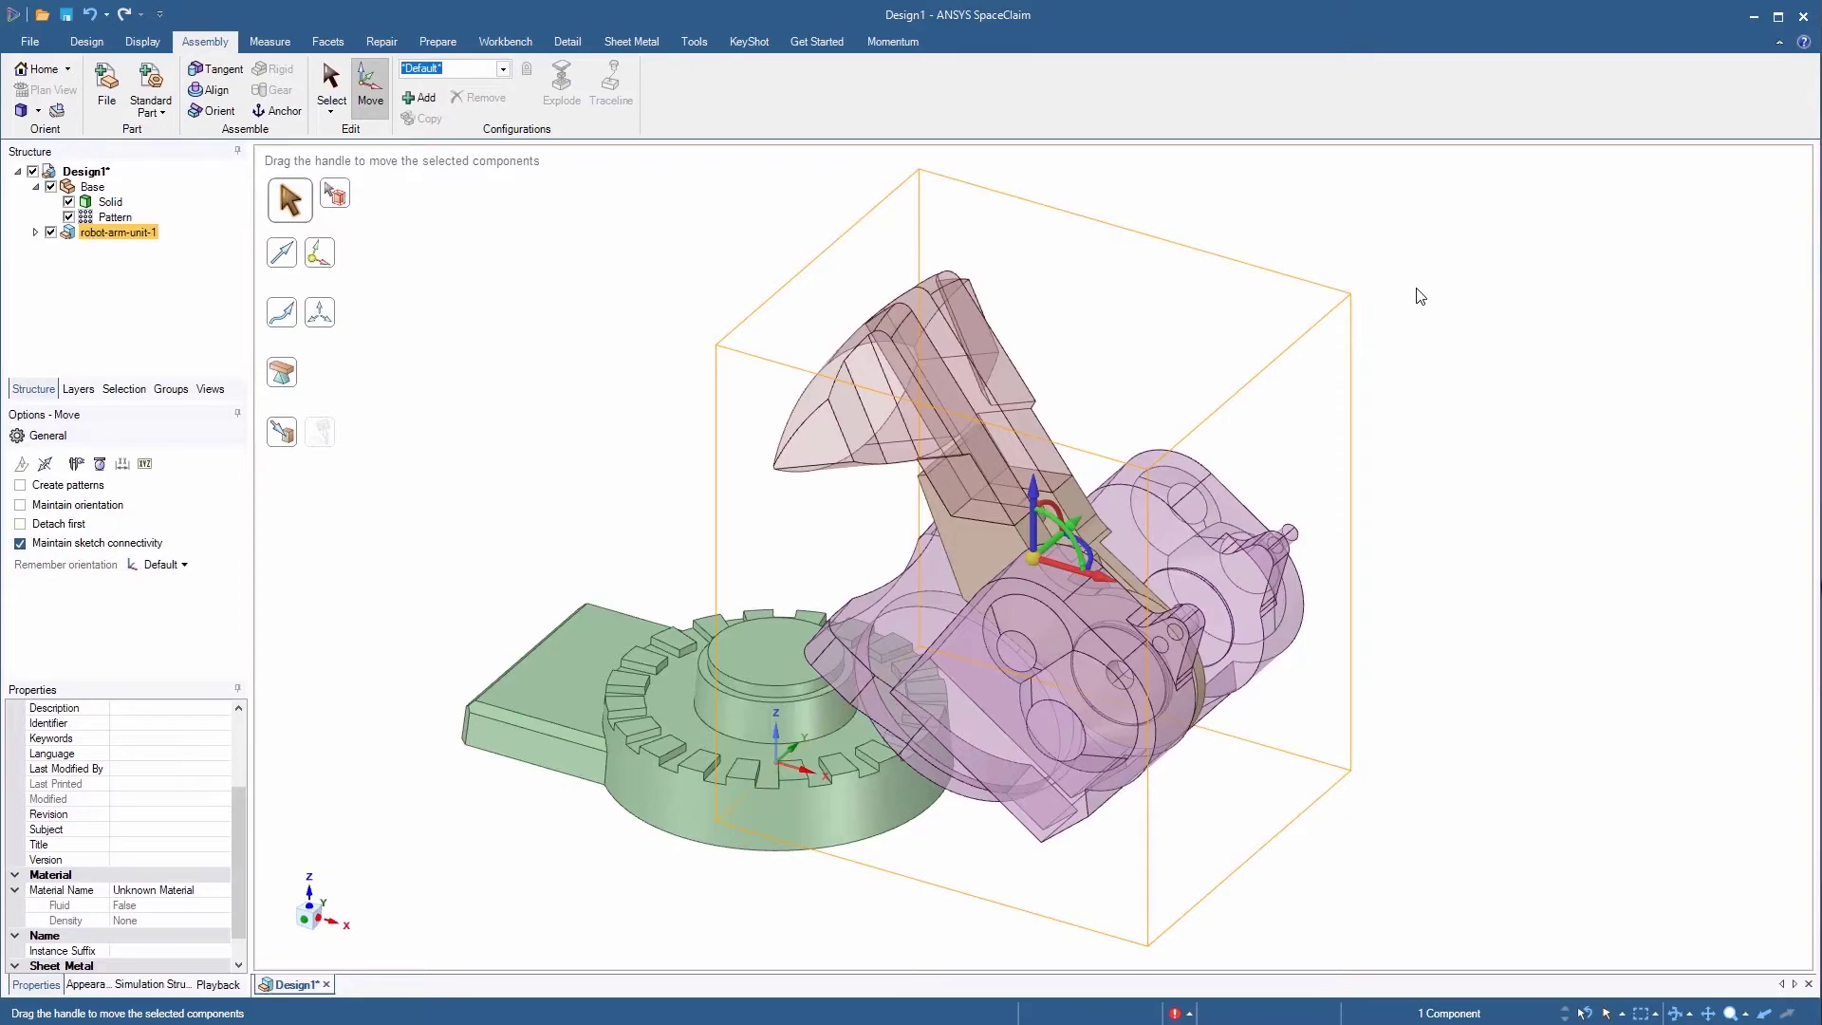
# Step: Hide the Base component so that only the imported robot arm is shown
pyautogui.click(52, 190)
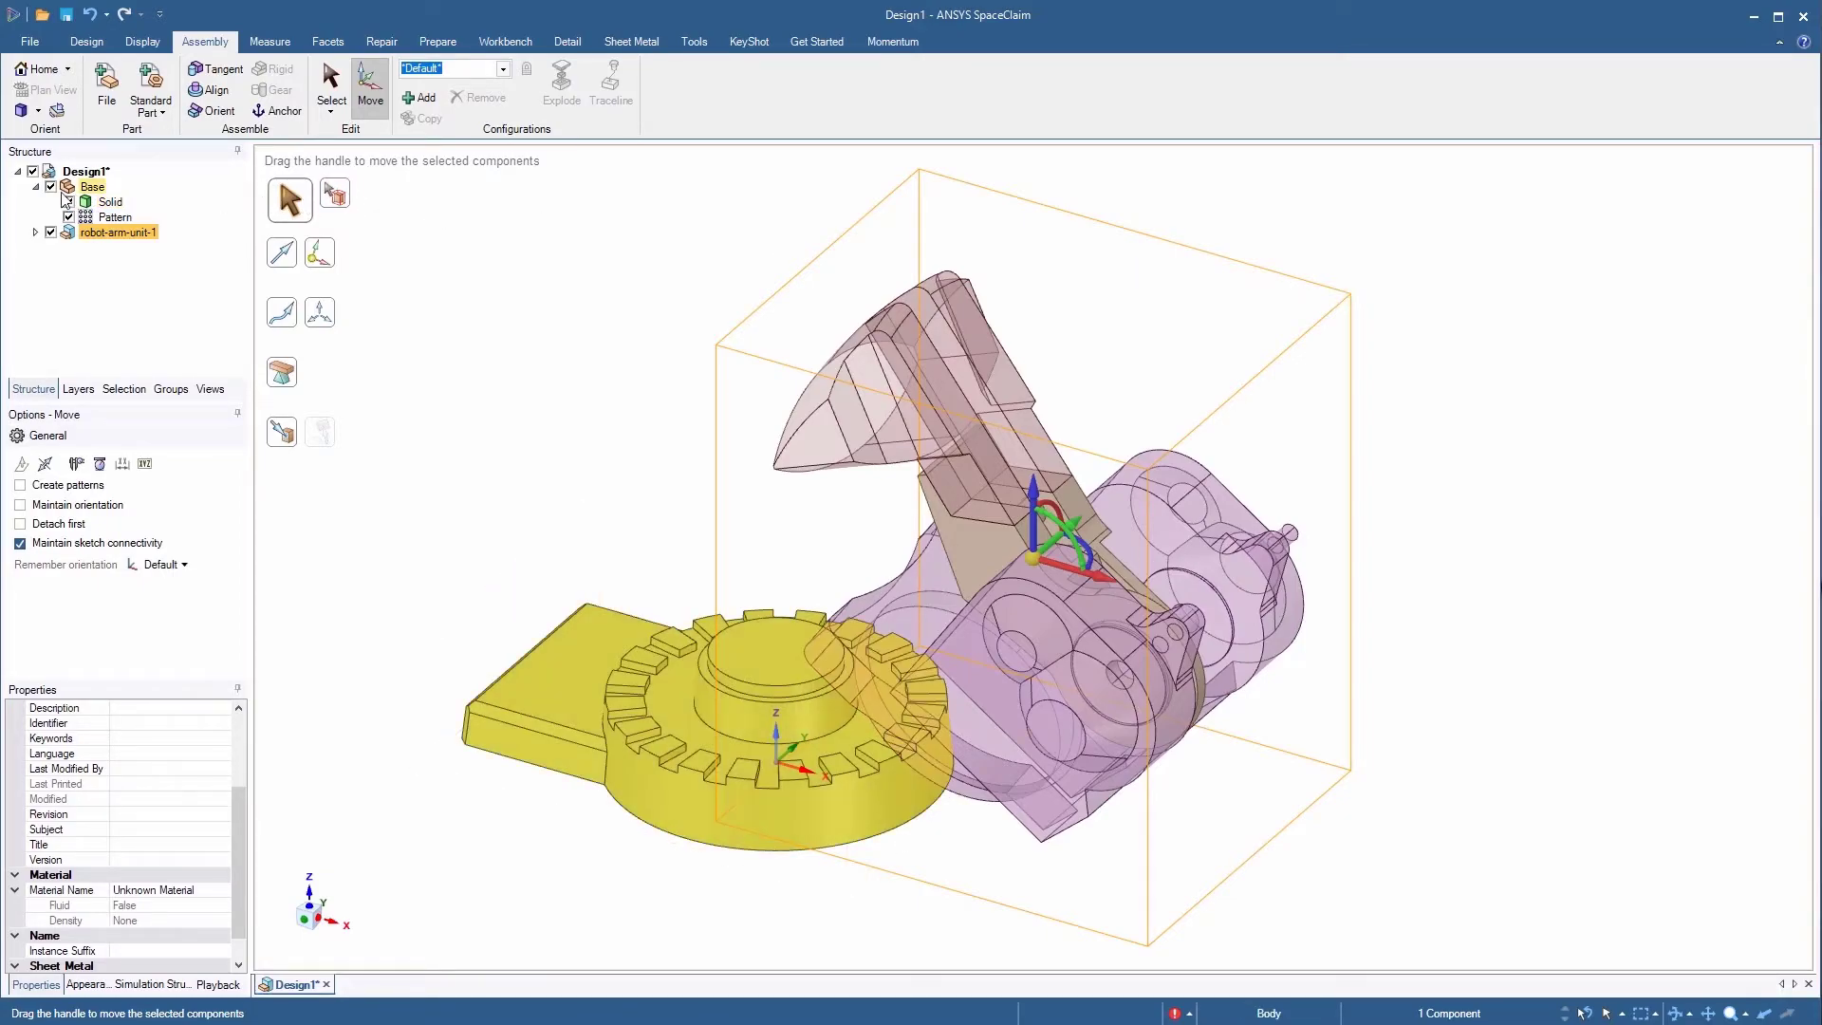
pyautogui.click(50, 187)
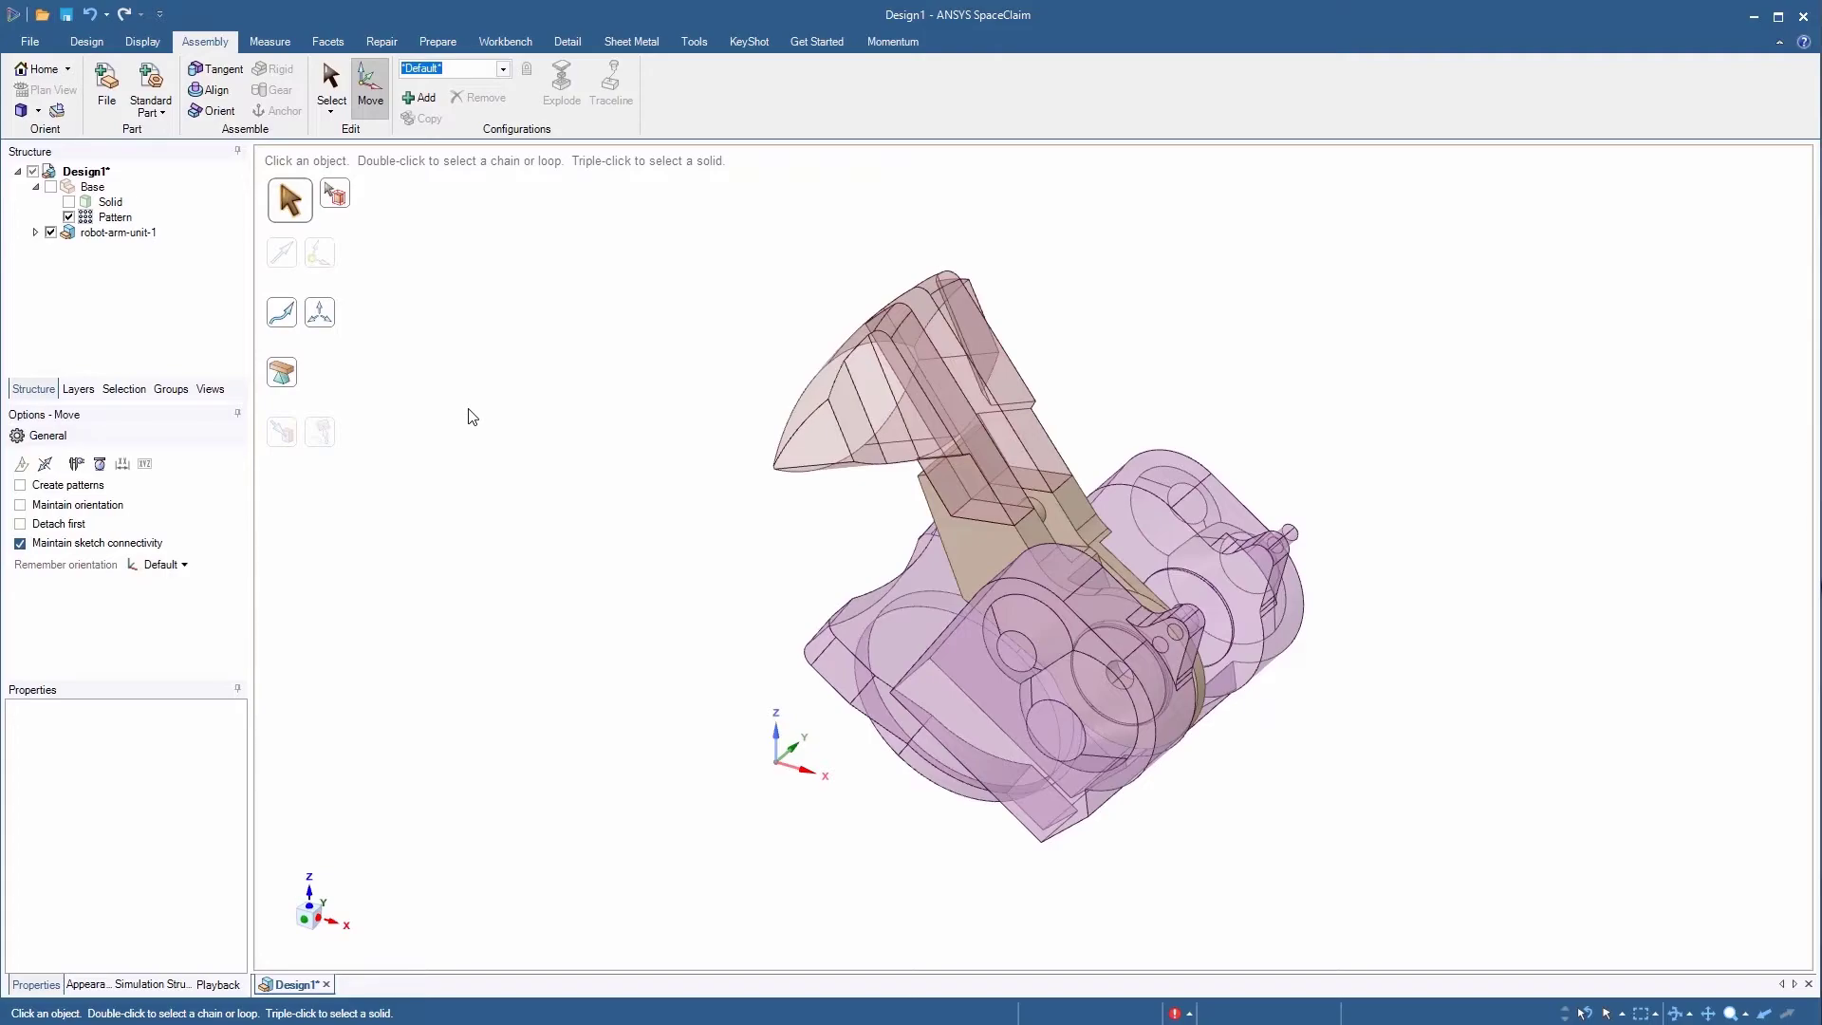
# Step: Stitch the imported robot arm's open edges within a 0.1 mm maximum distance and check the model for gaps
pyautogui.click(383, 42)
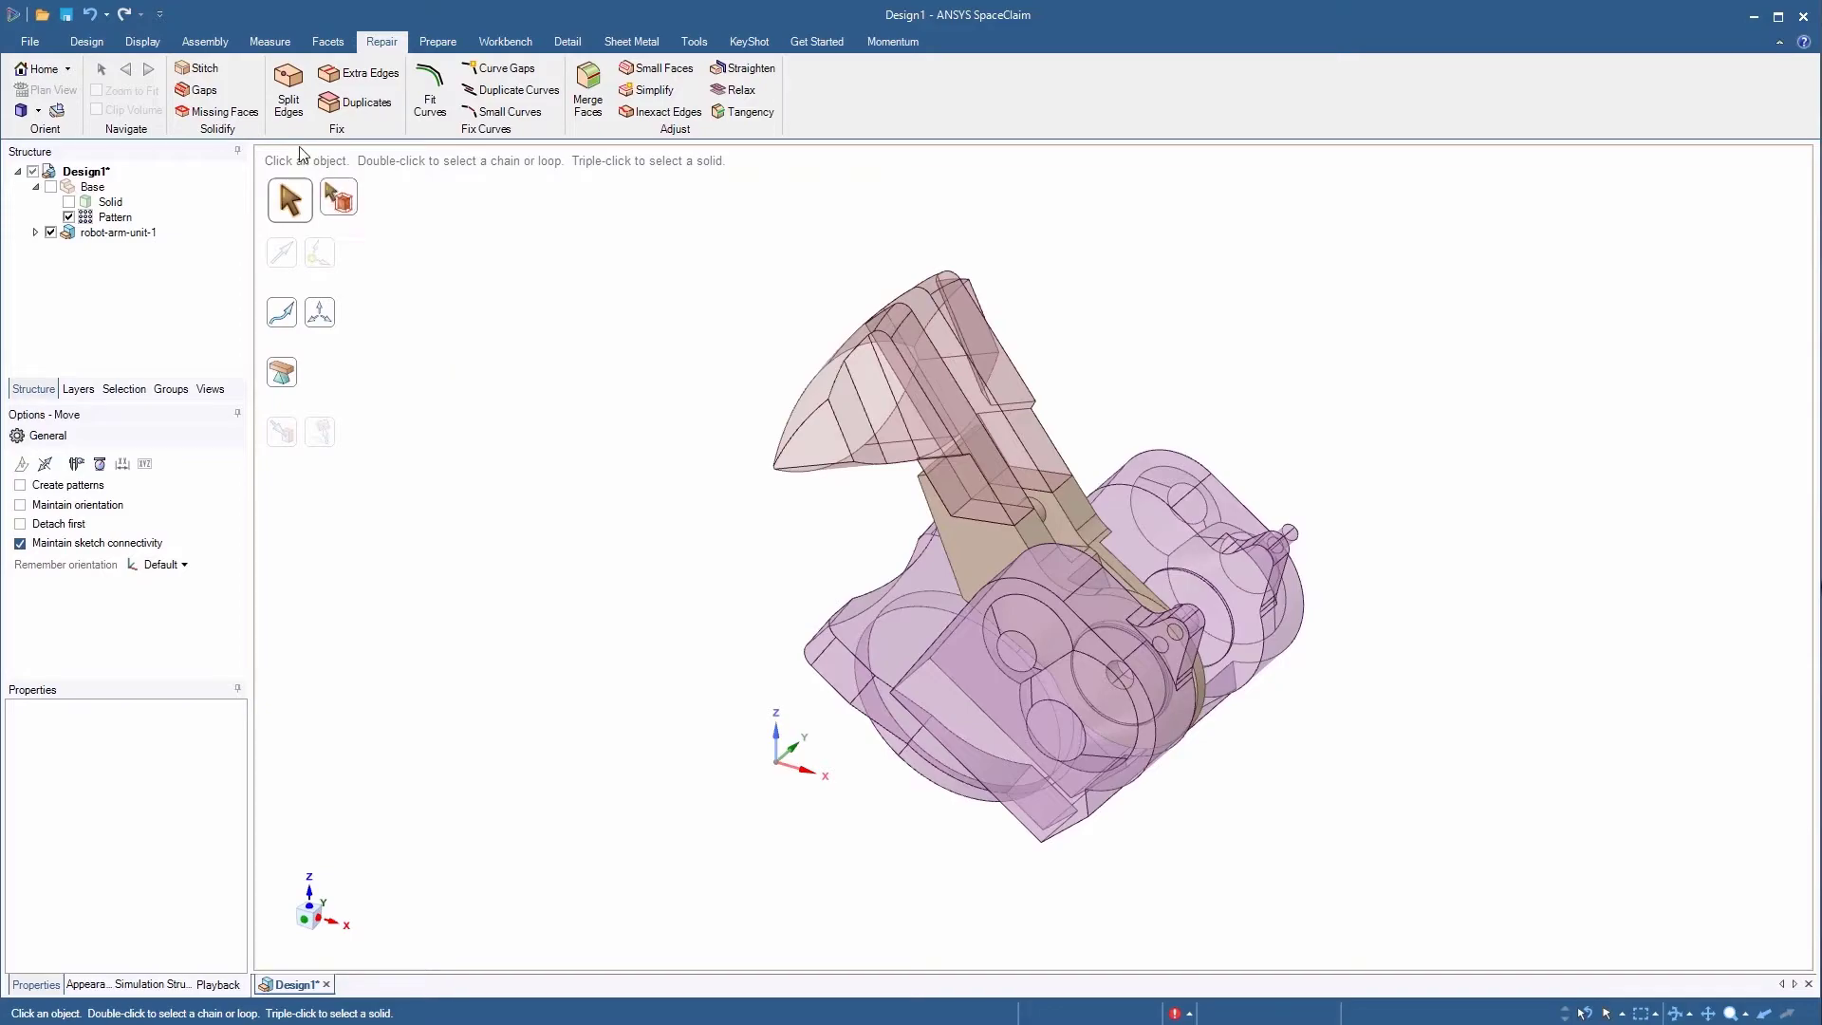
pyautogui.click(199, 68)
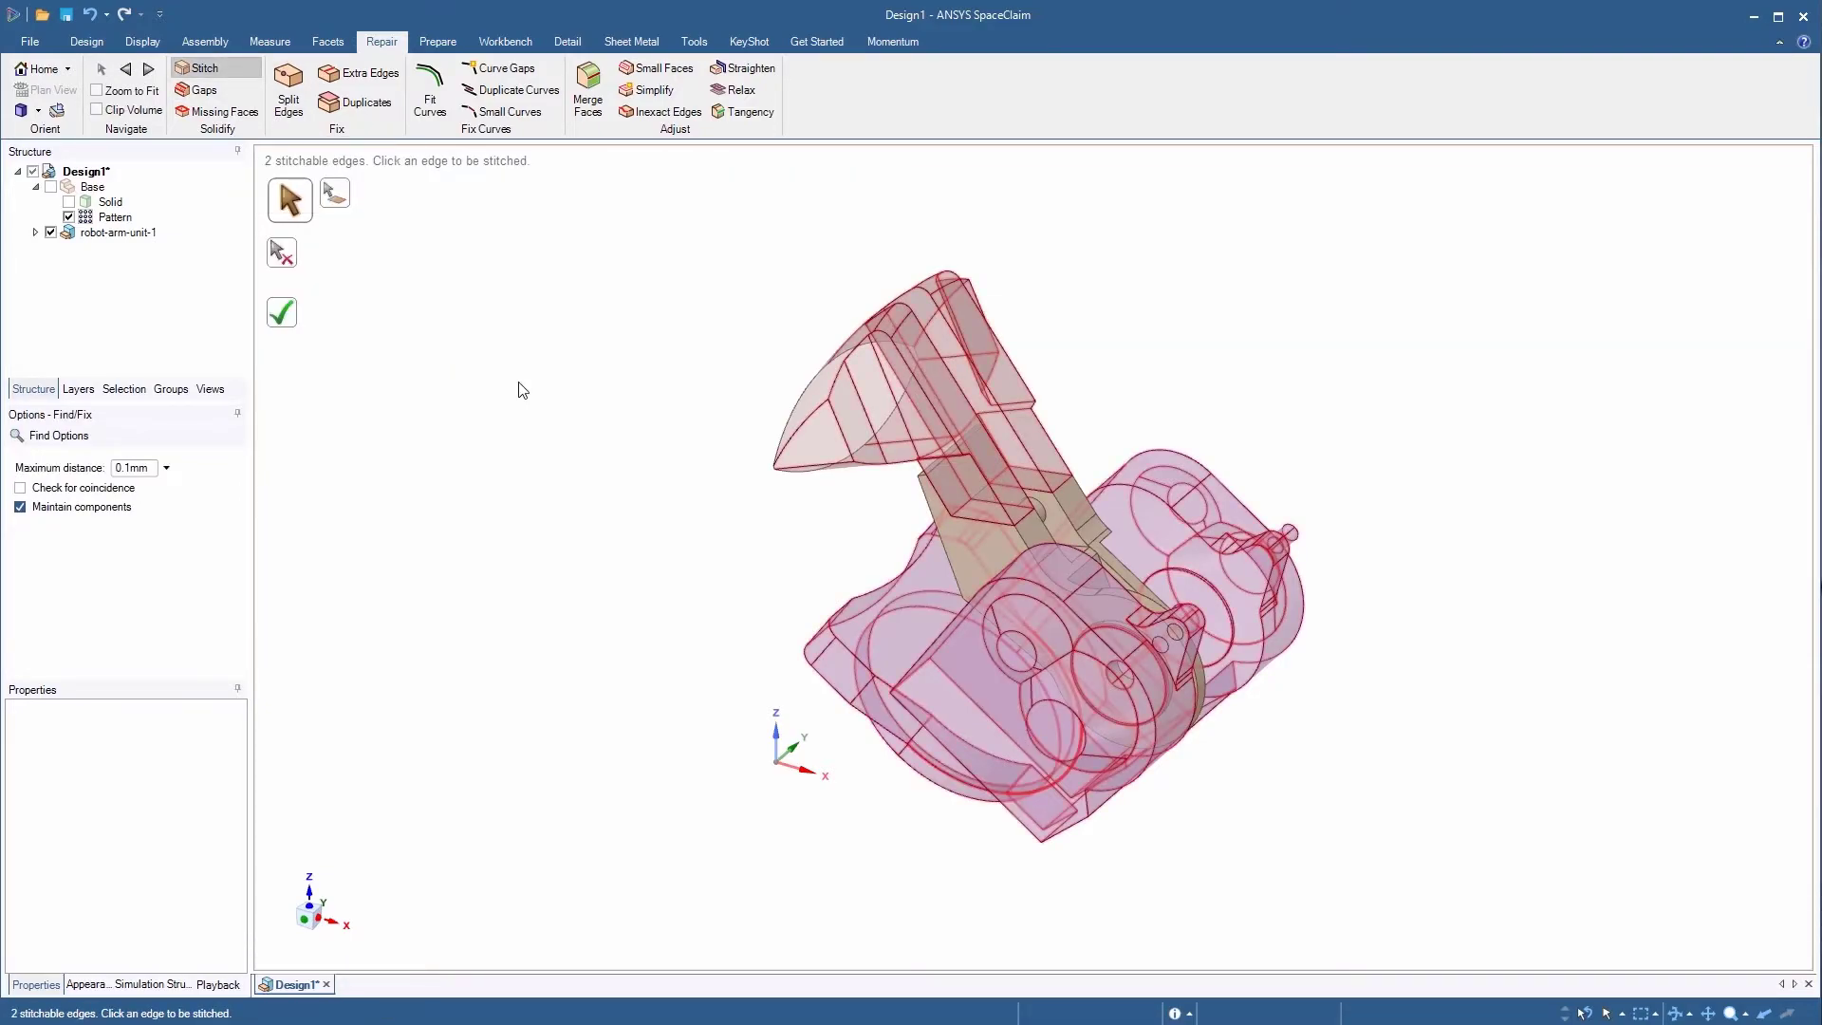
pyautogui.click(290, 332)
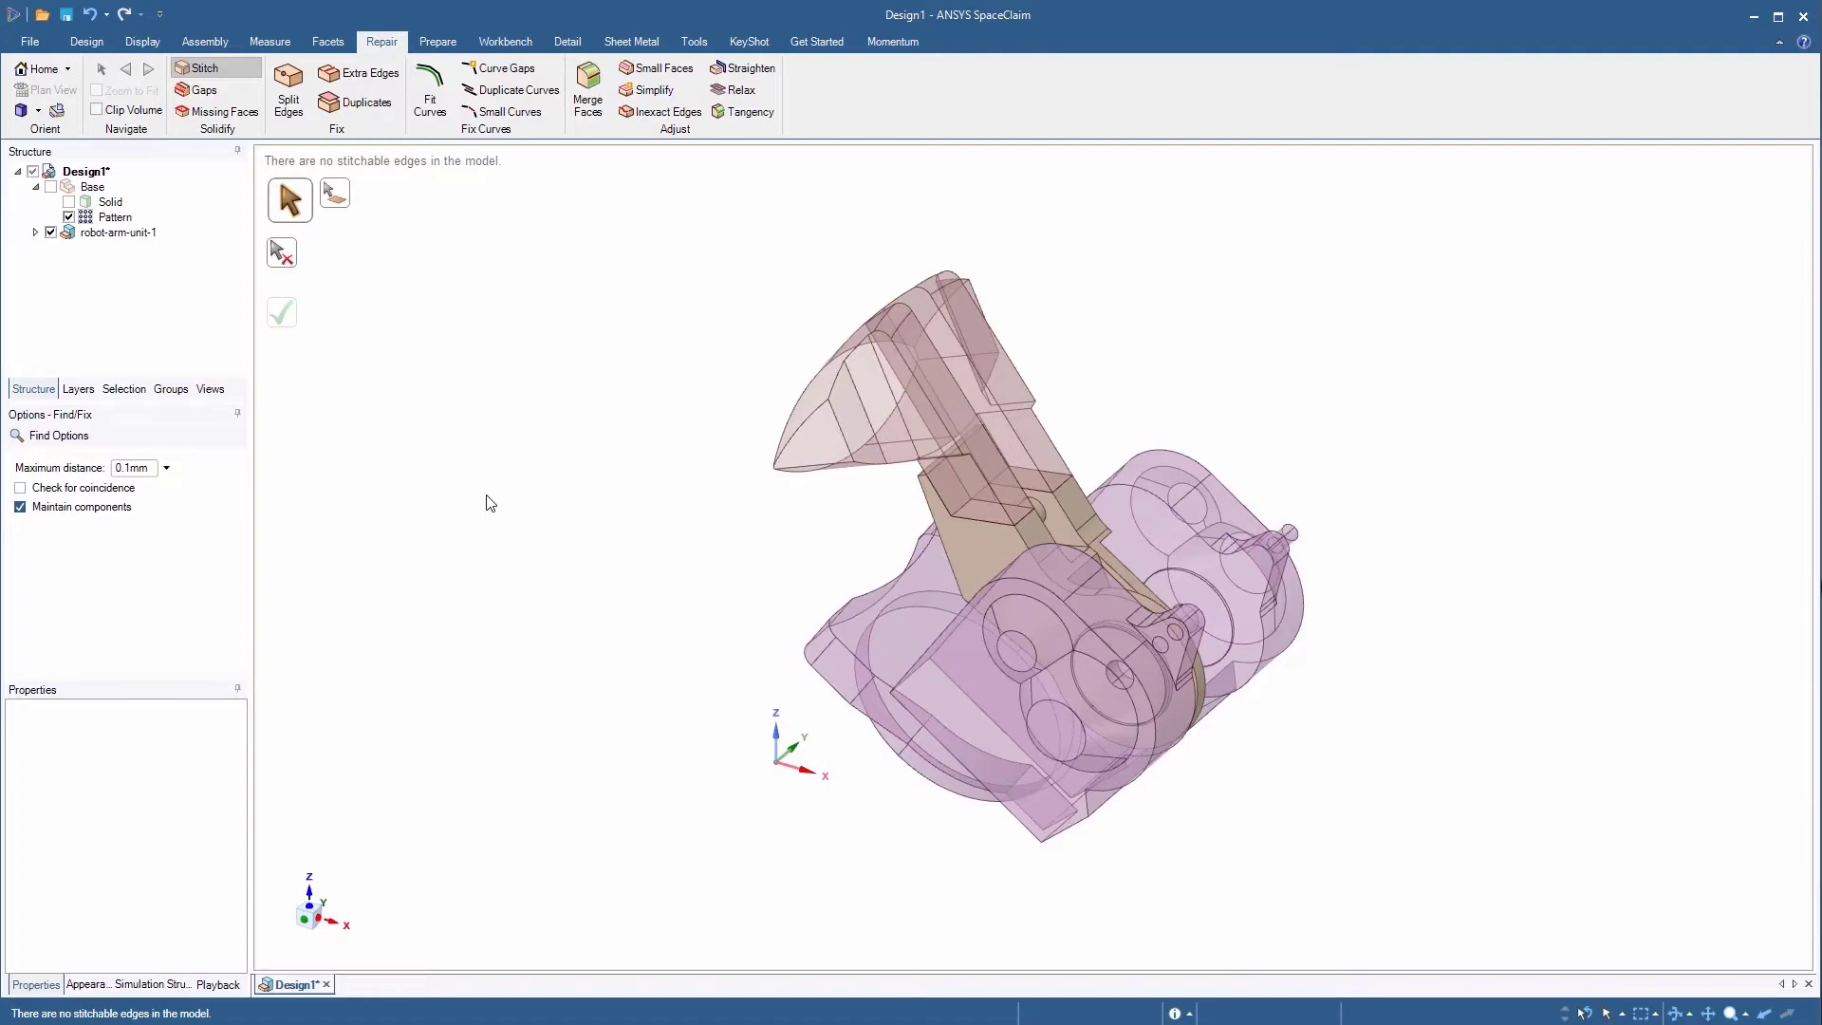
pyautogui.click(235, 88)
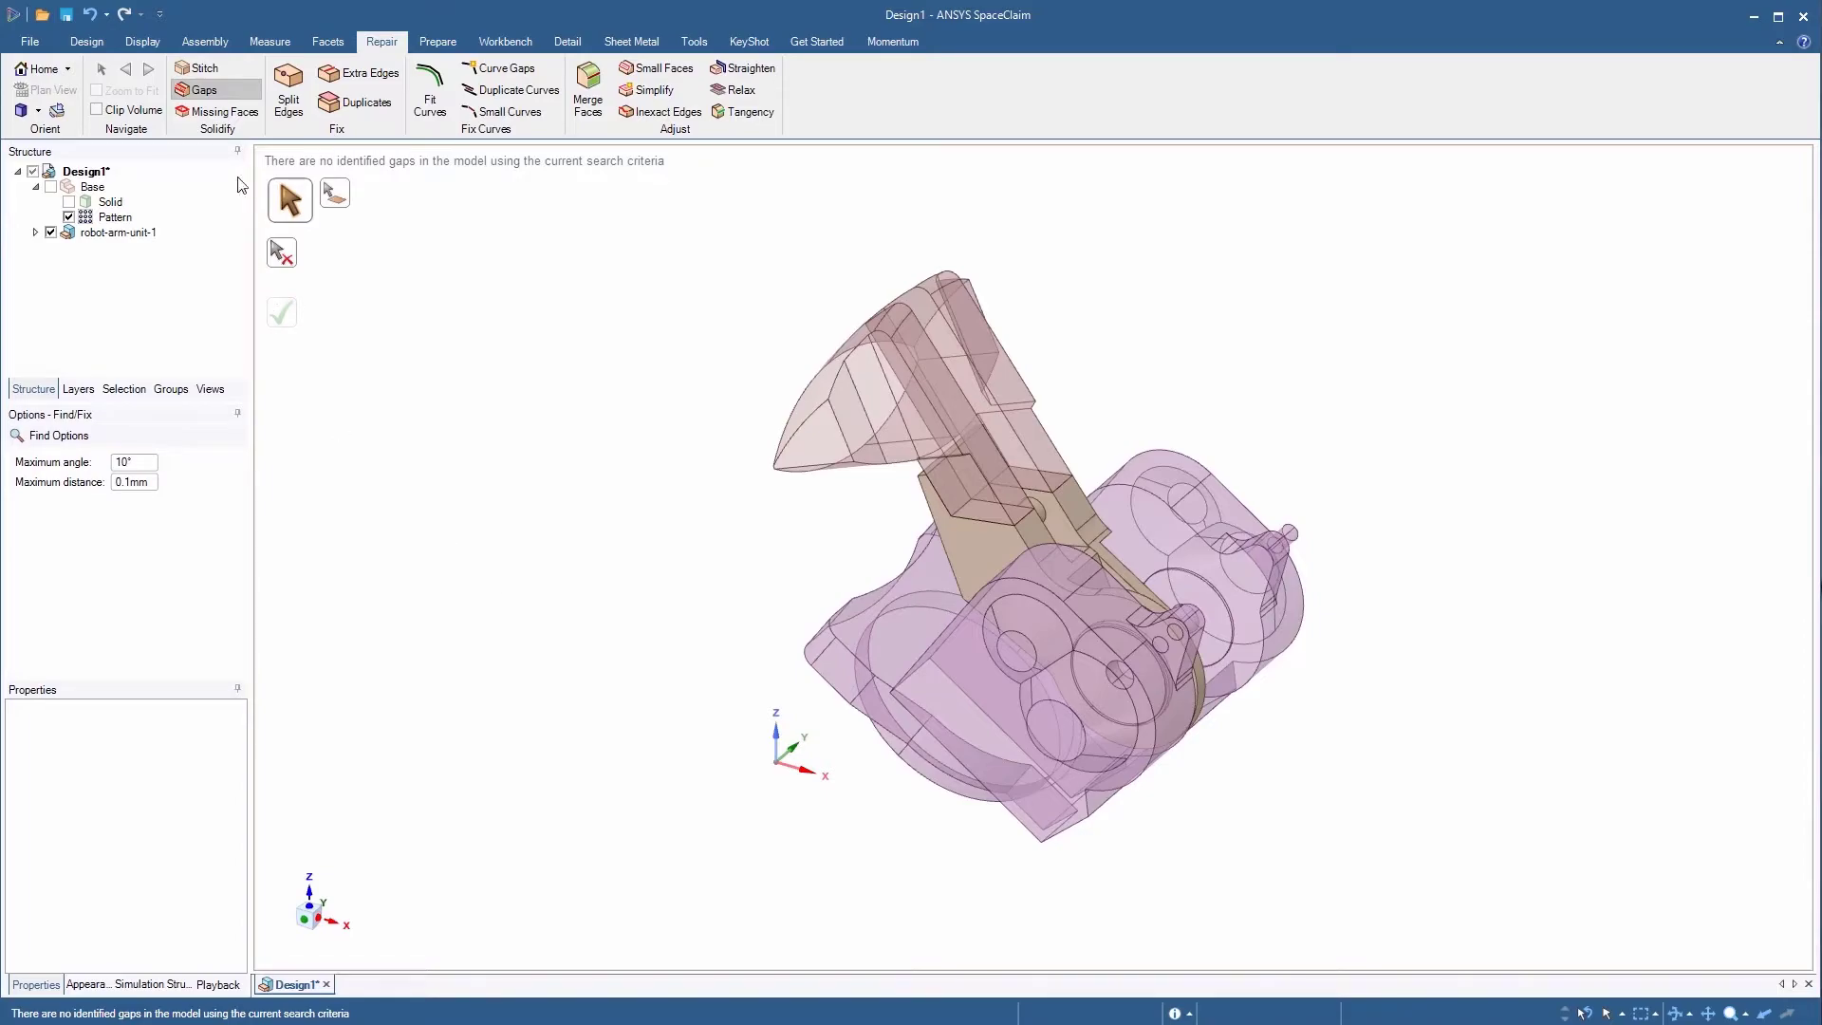
# Step: Repair the robot arm's missing faces with the Patch option, using a 10° minimum angle and 0.1 mm minimum distance
pyautogui.click(228, 114)
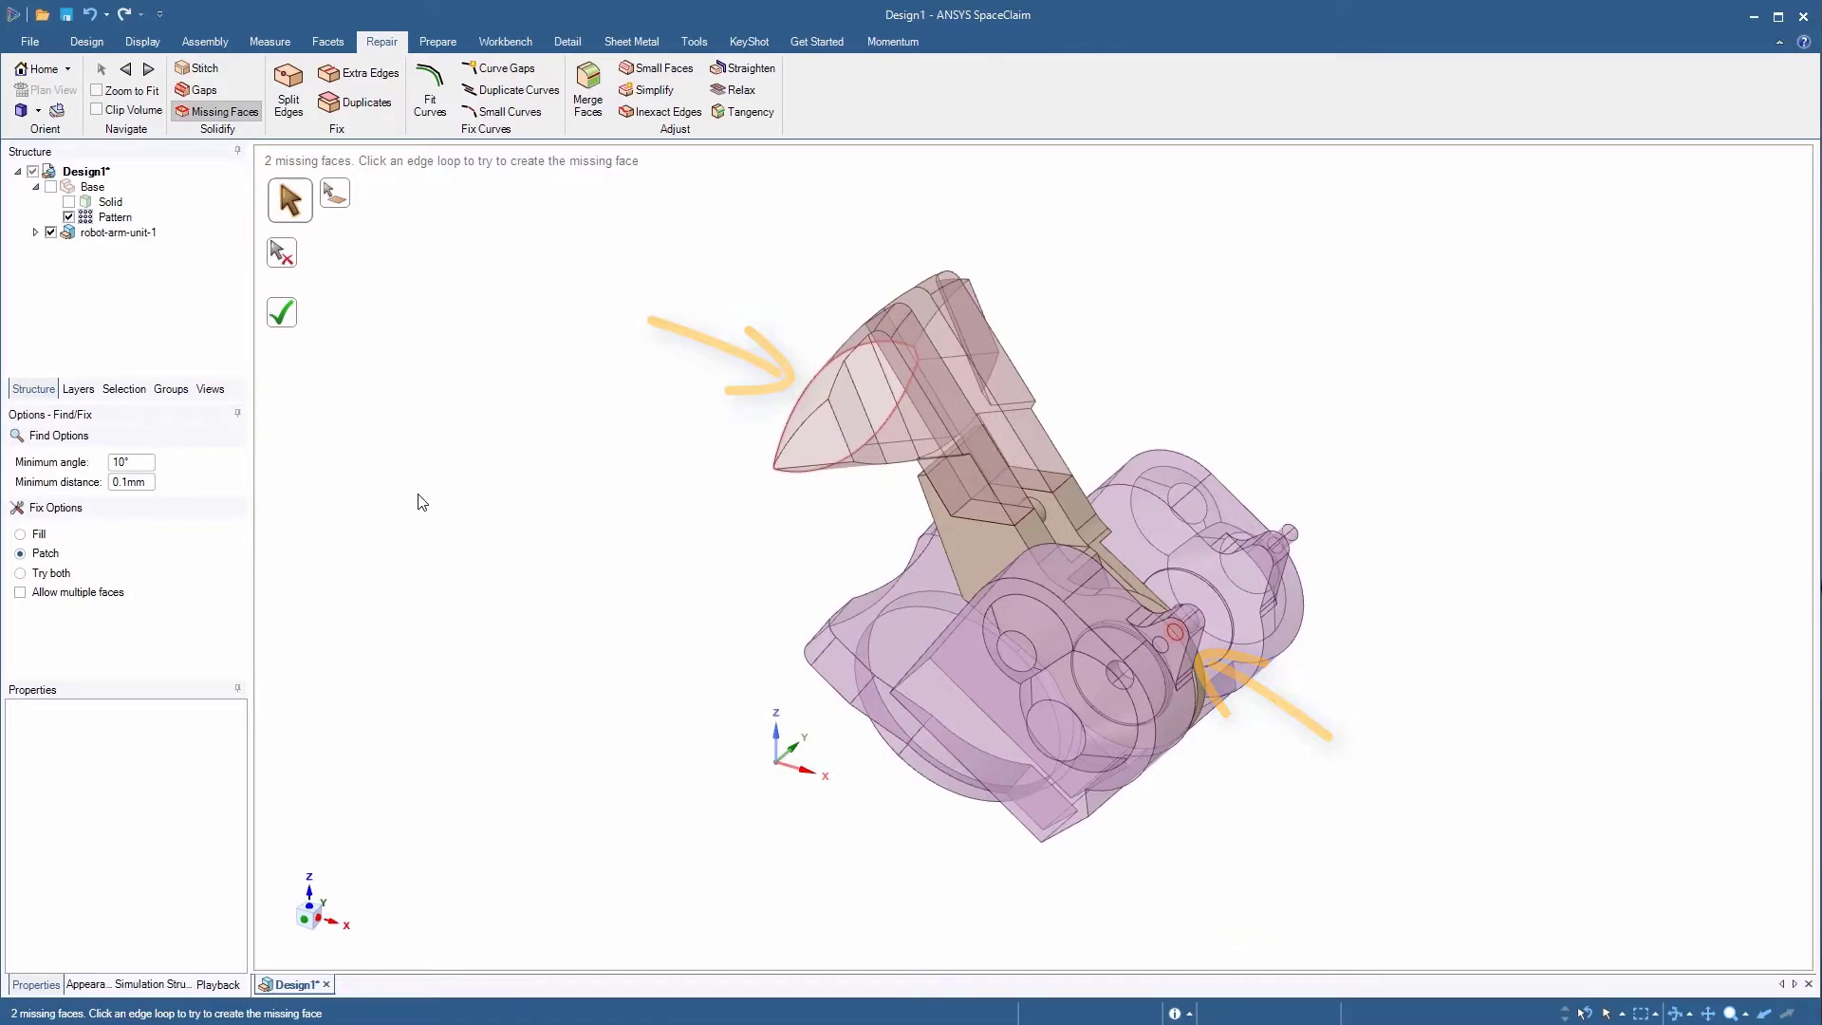
pyautogui.click(282, 312)
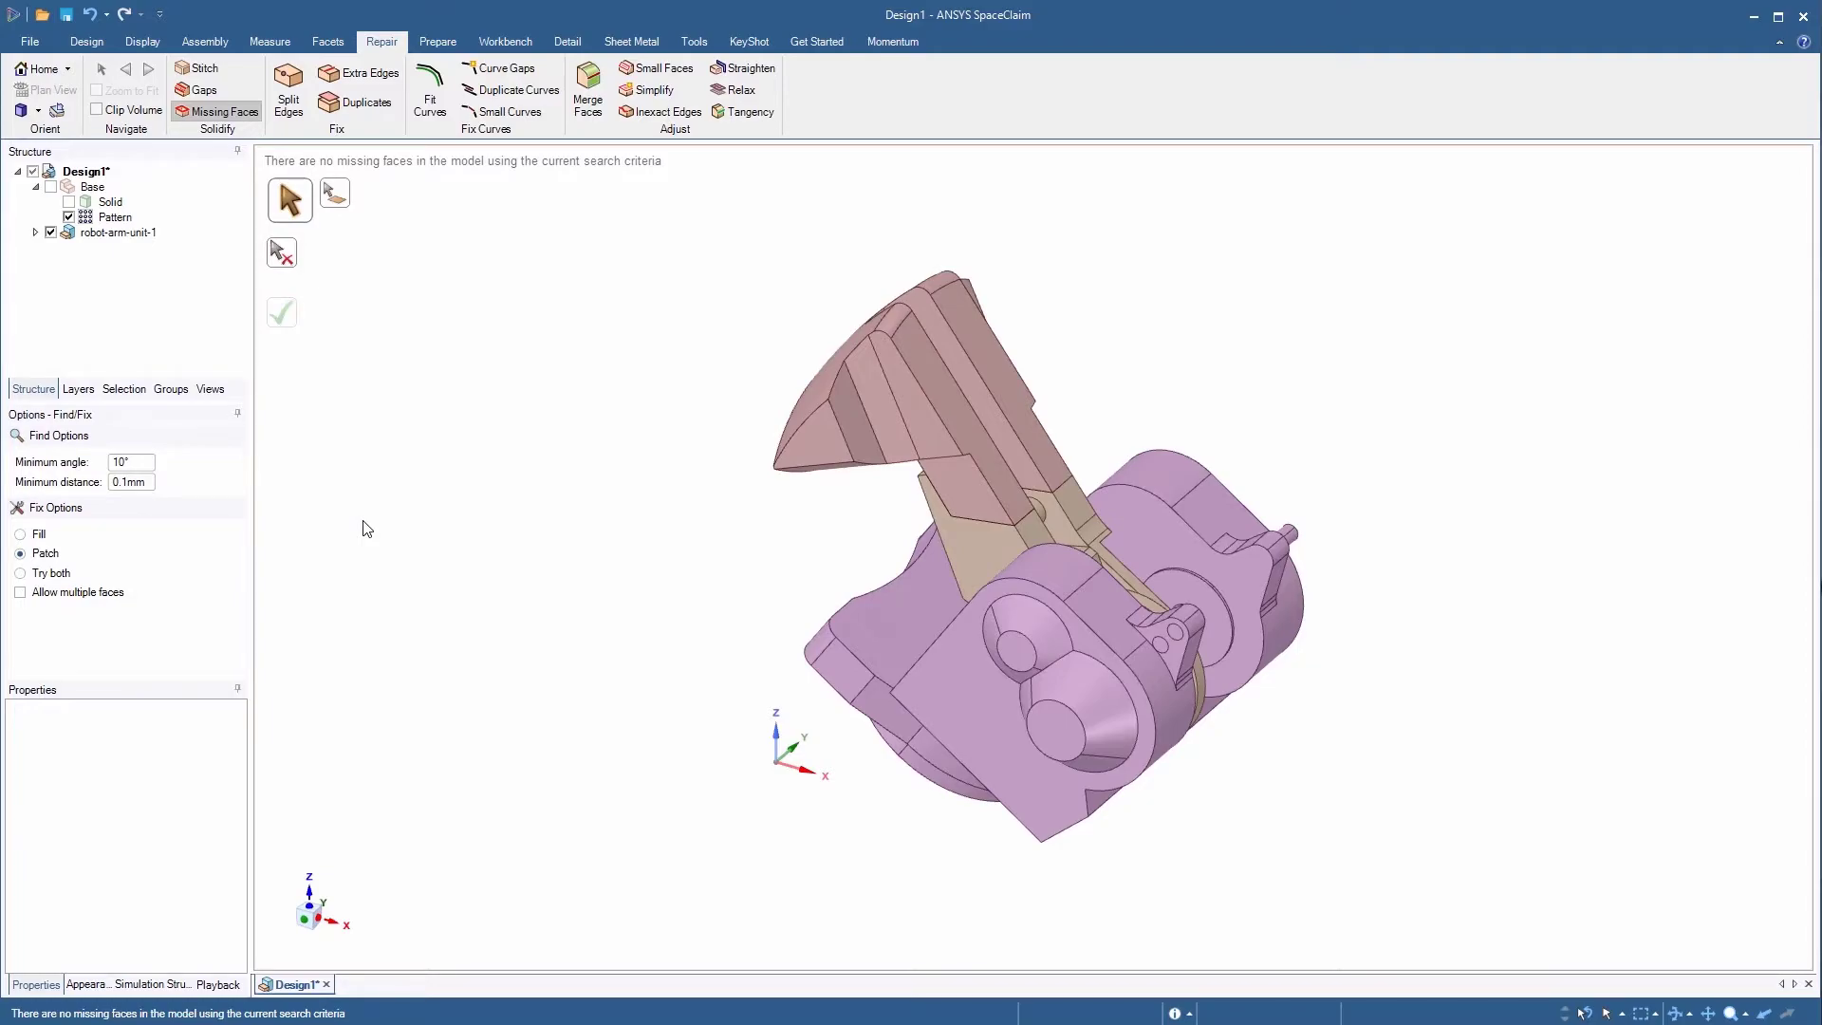
pyautogui.press('Escape')
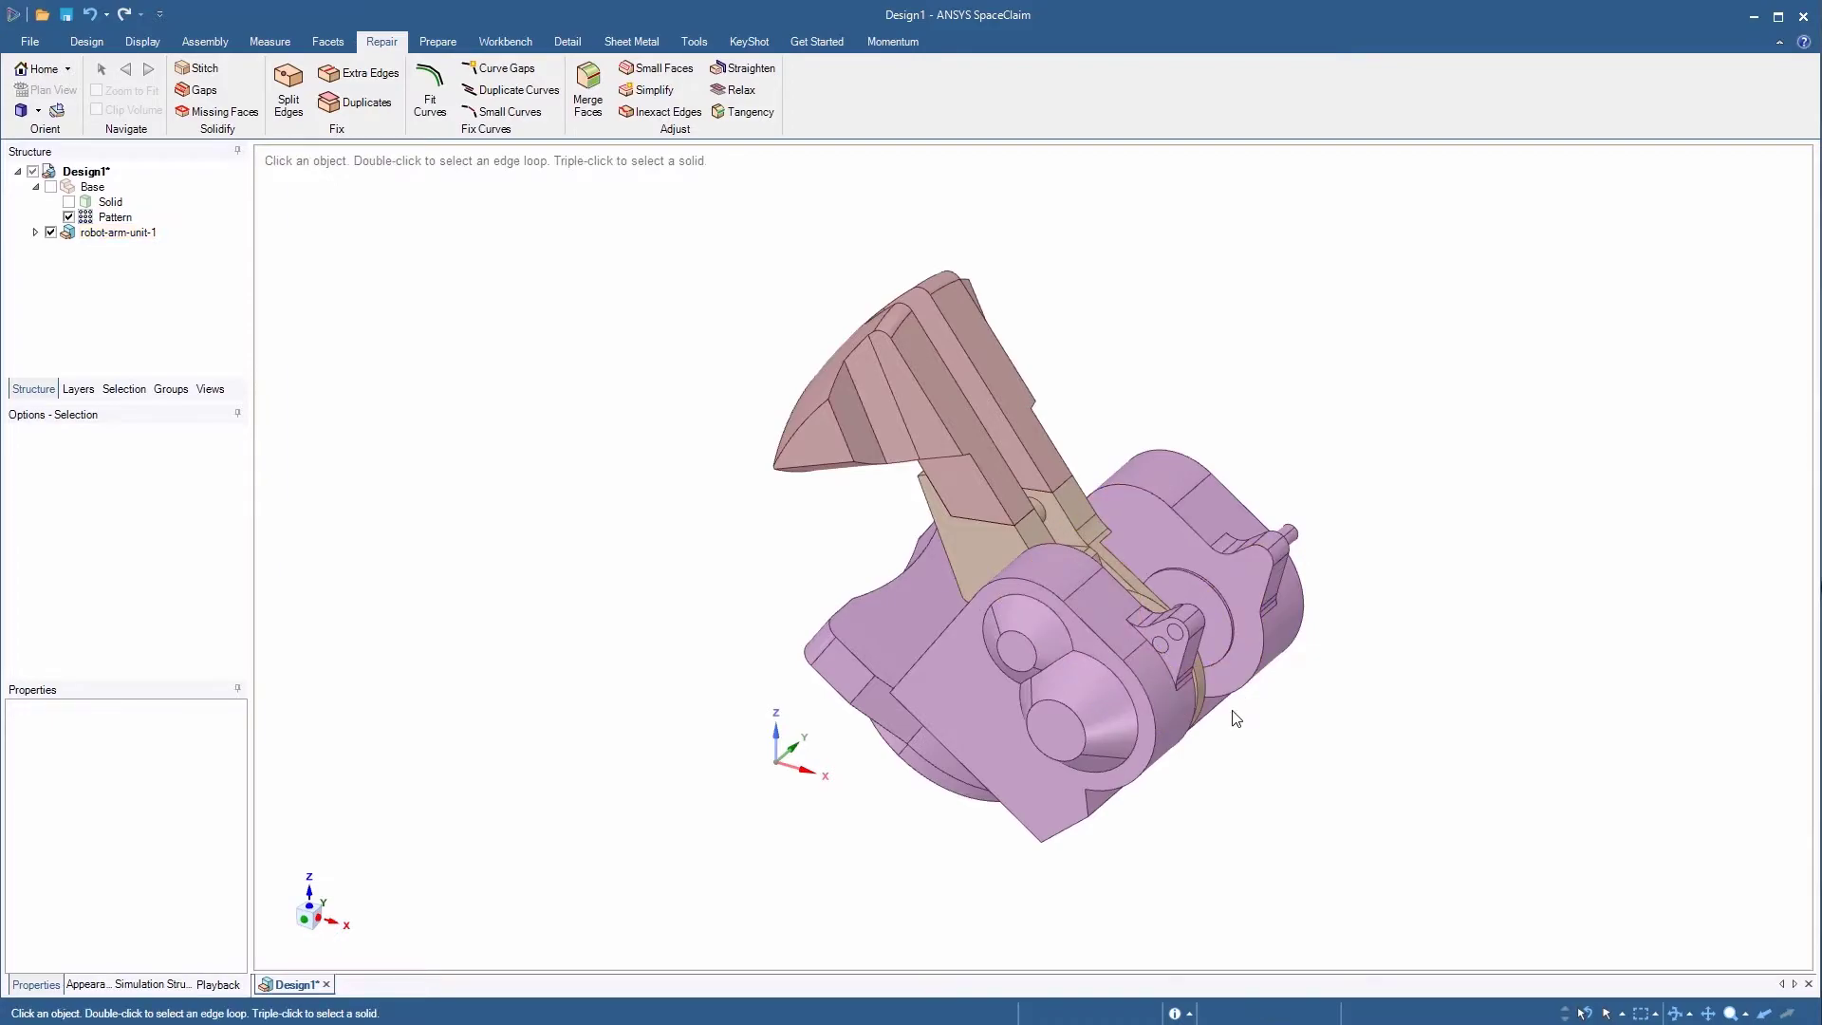
# Step: Blend between the small circular face on the near housing and the matching one on its bracket to form the missing pin
pyautogui.scroll(5, 1215, 676)
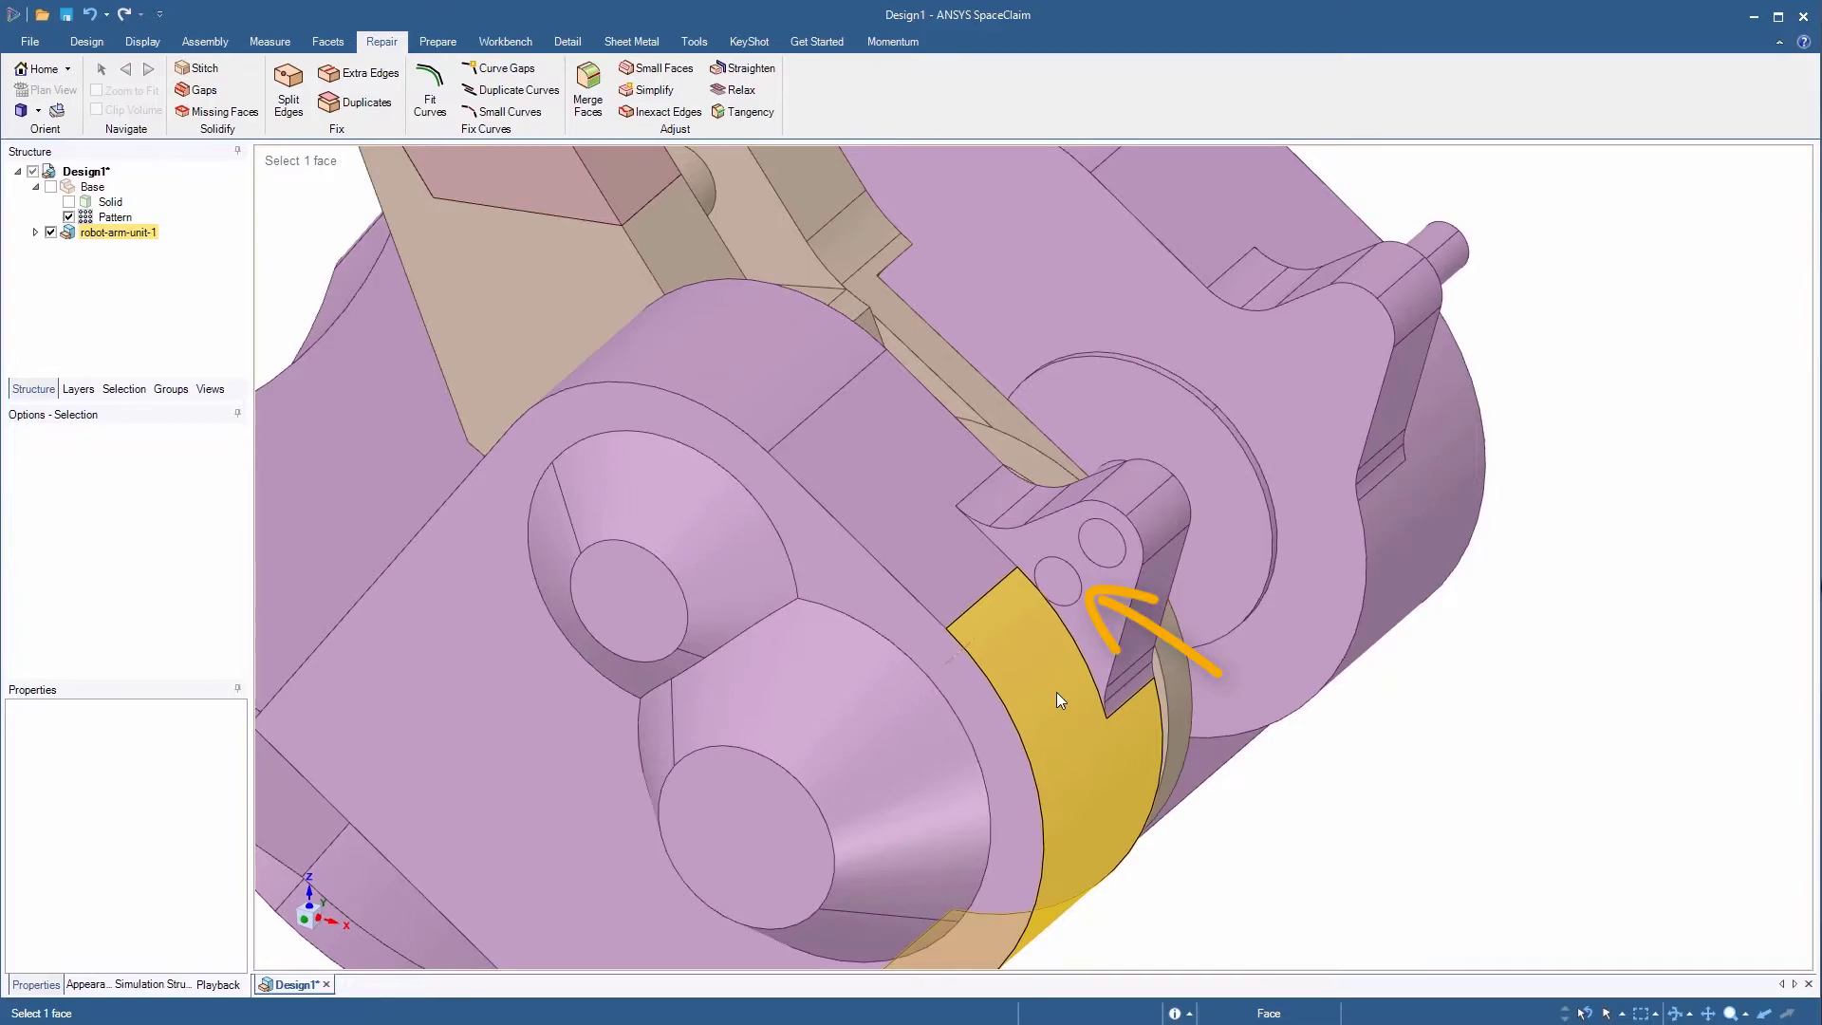
pyautogui.moveTo(1051, 691); pyautogui.dragTo(945, 699, button='middle')
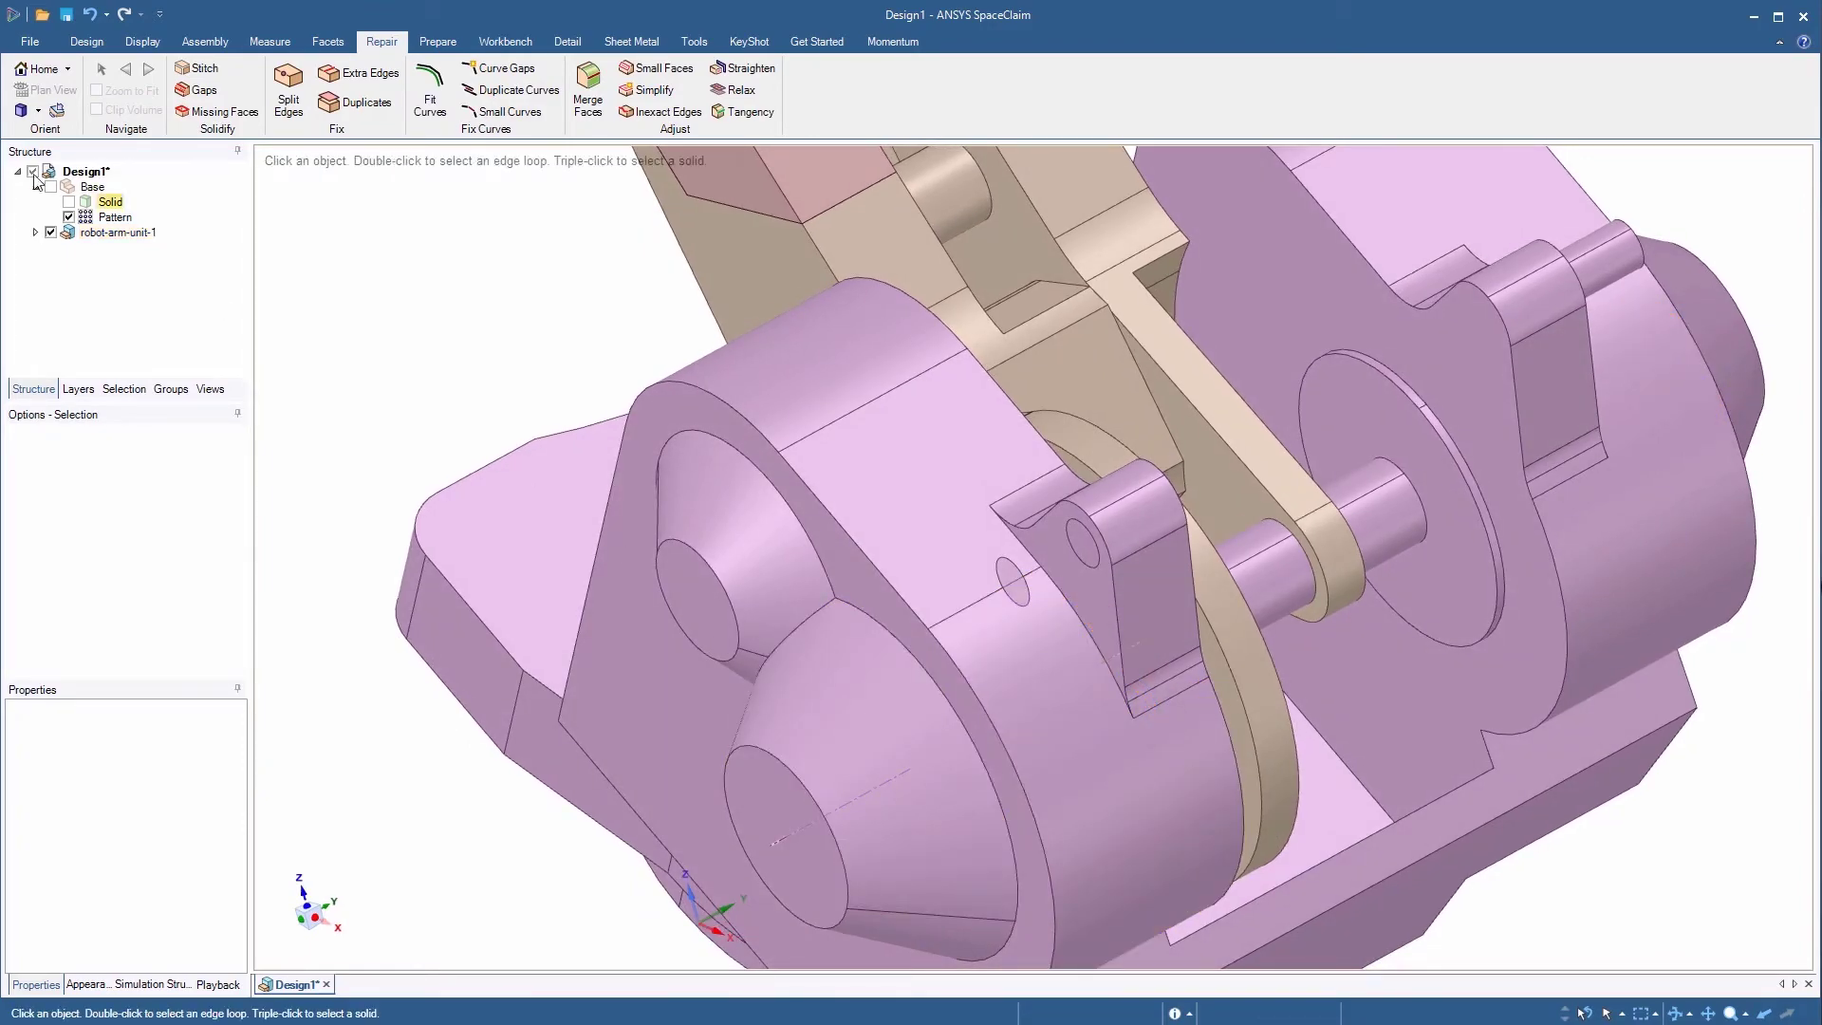
pyautogui.click(86, 42)
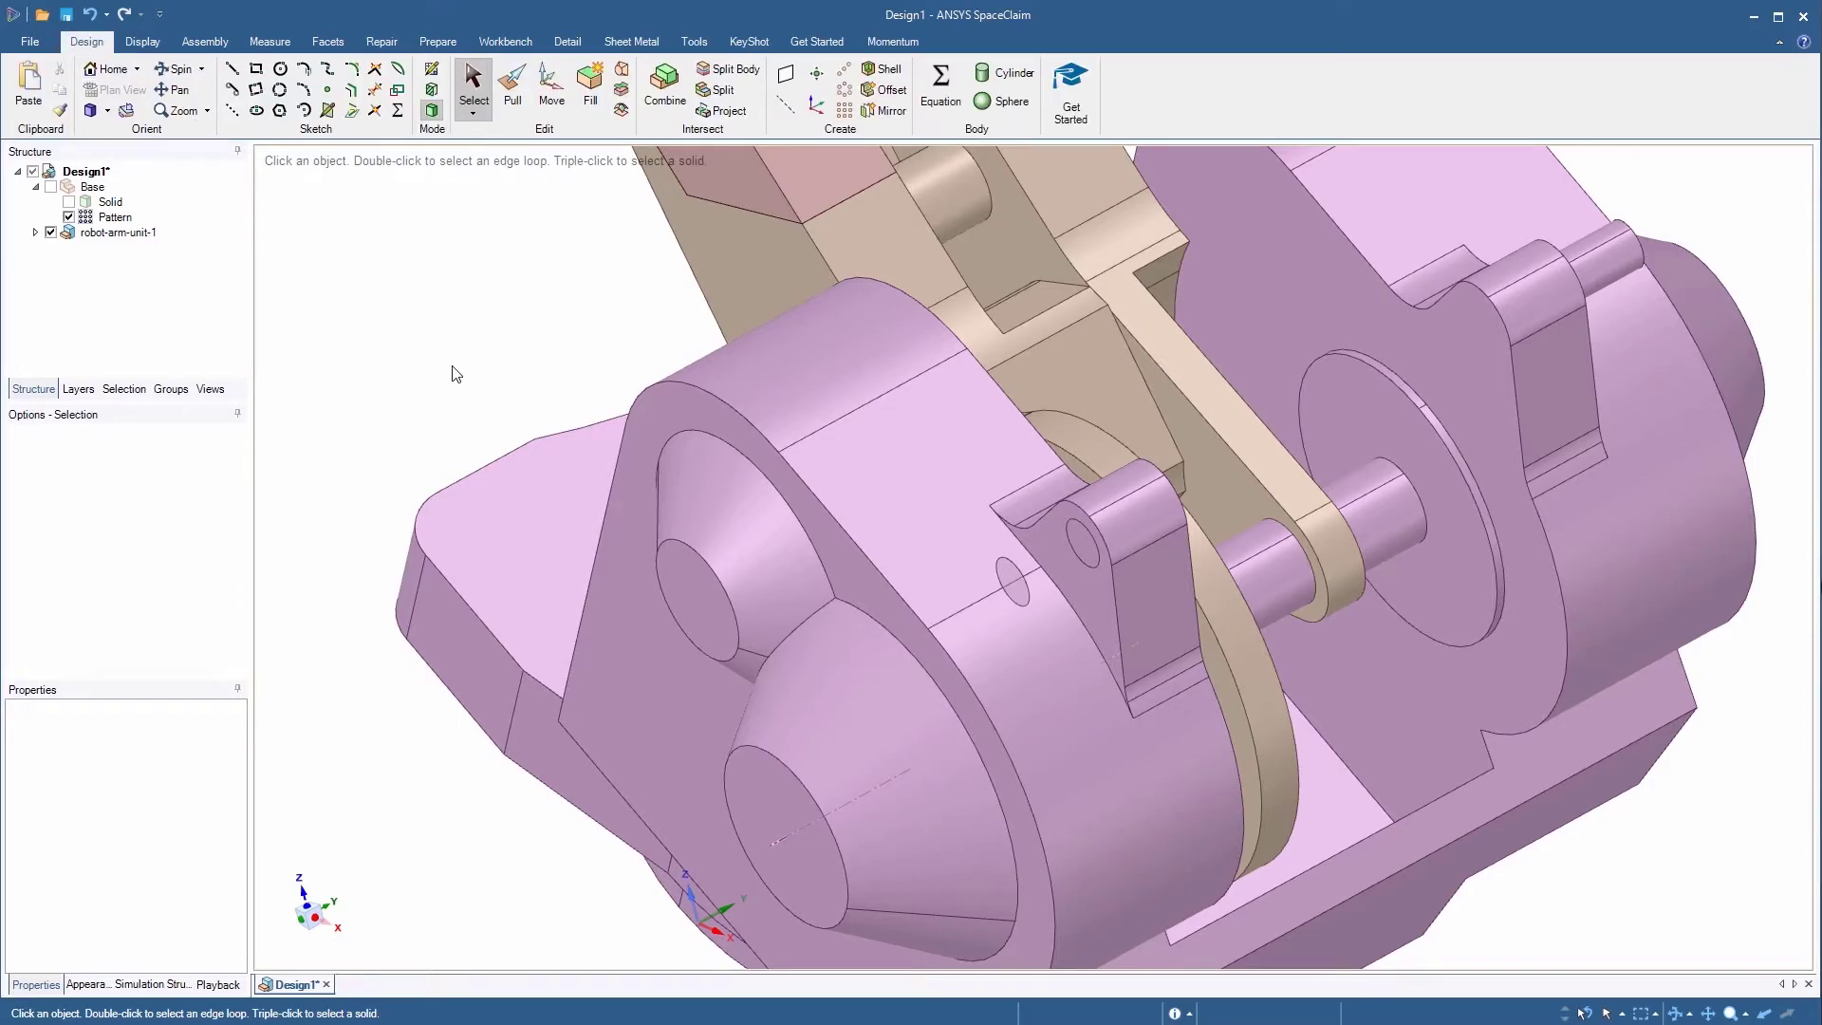
pyautogui.click(622, 72)
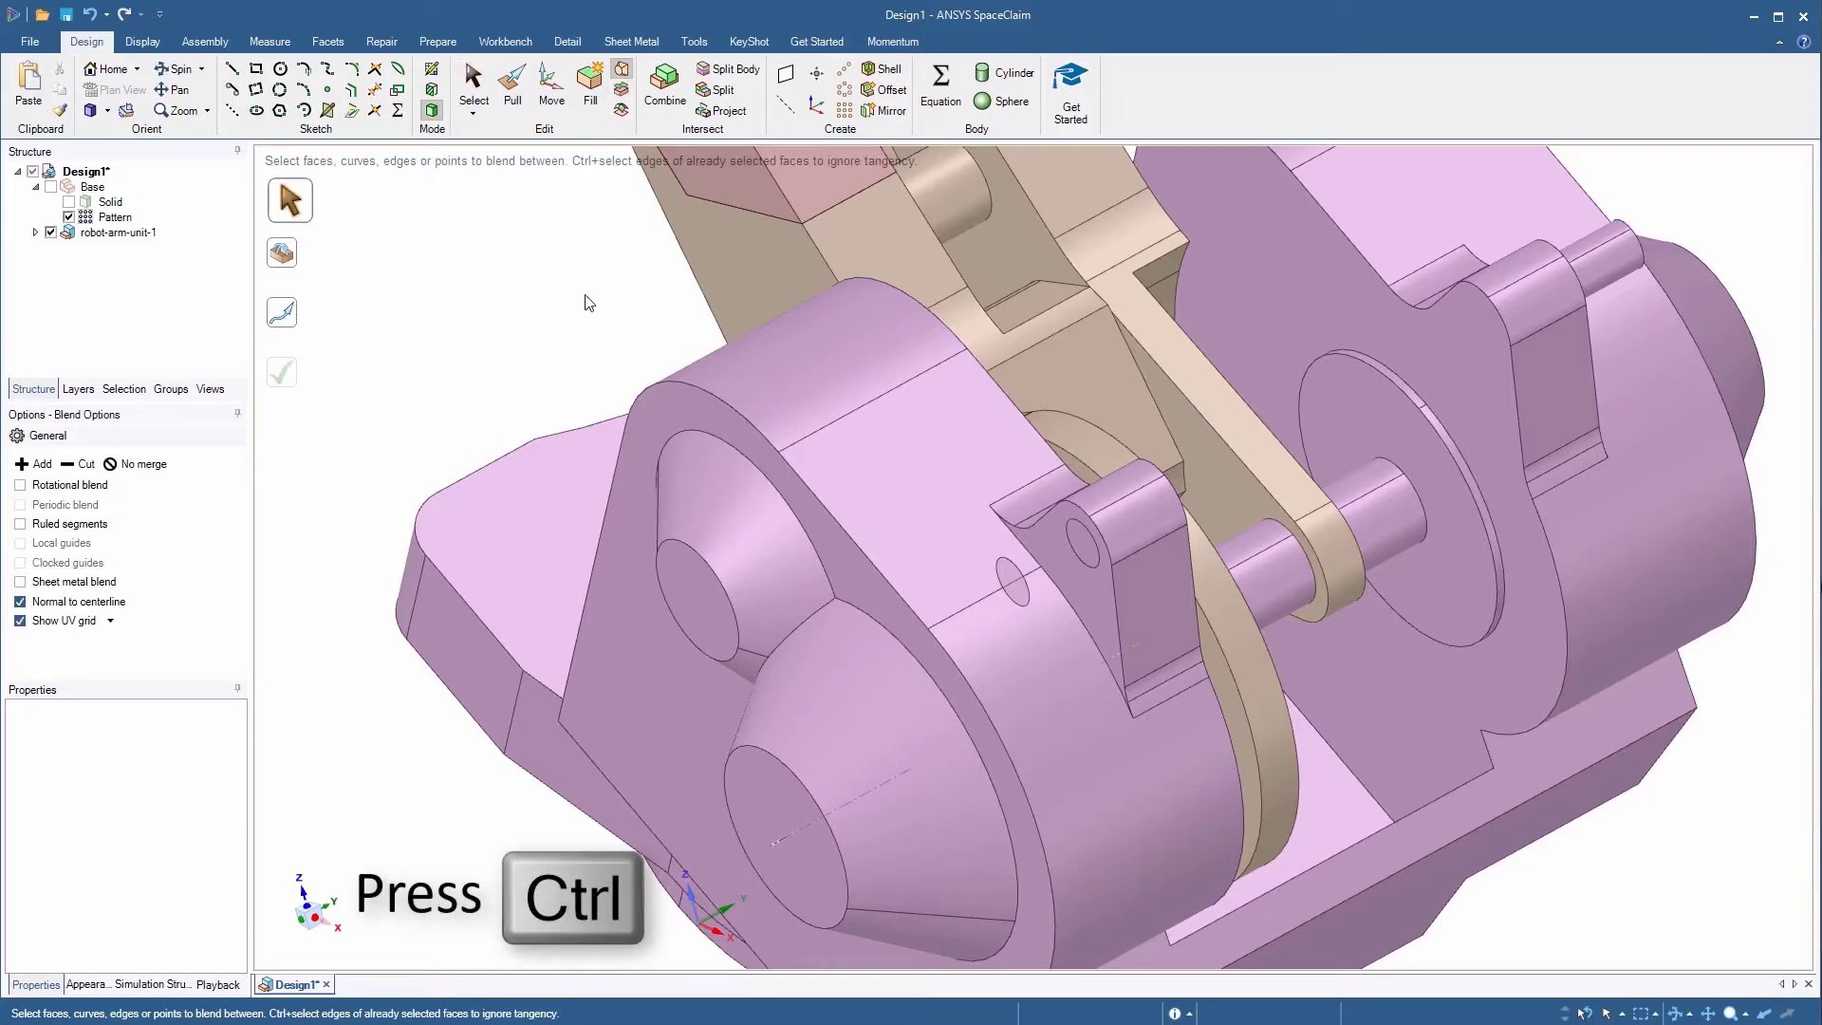
pyautogui.keyDown('ctrl'); pyautogui.click(995, 614); pyautogui.keyUp('ctrl')
pyautogui.keyDown('ctrl'); pyautogui.click(1011, 575); pyautogui.keyUp('ctrl')
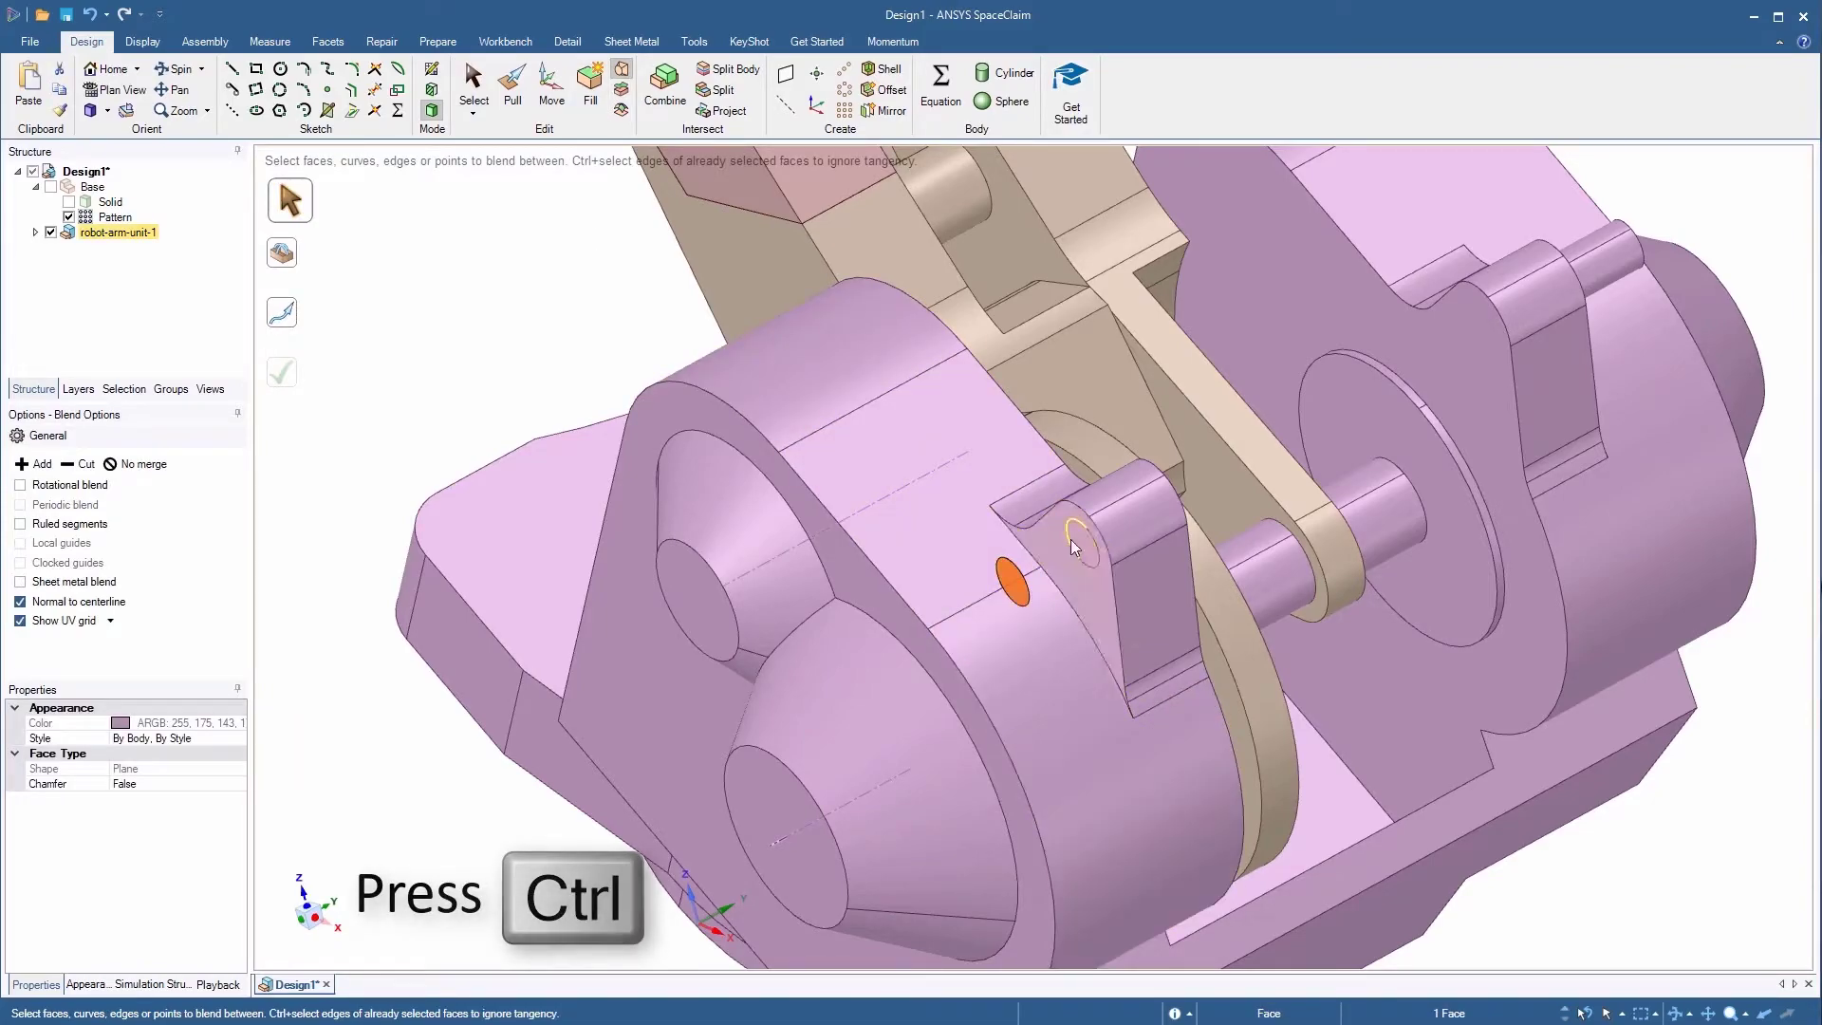
pyautogui.keyDown('ctrl'); pyautogui.click(1080, 545); pyautogui.keyUp('ctrl')
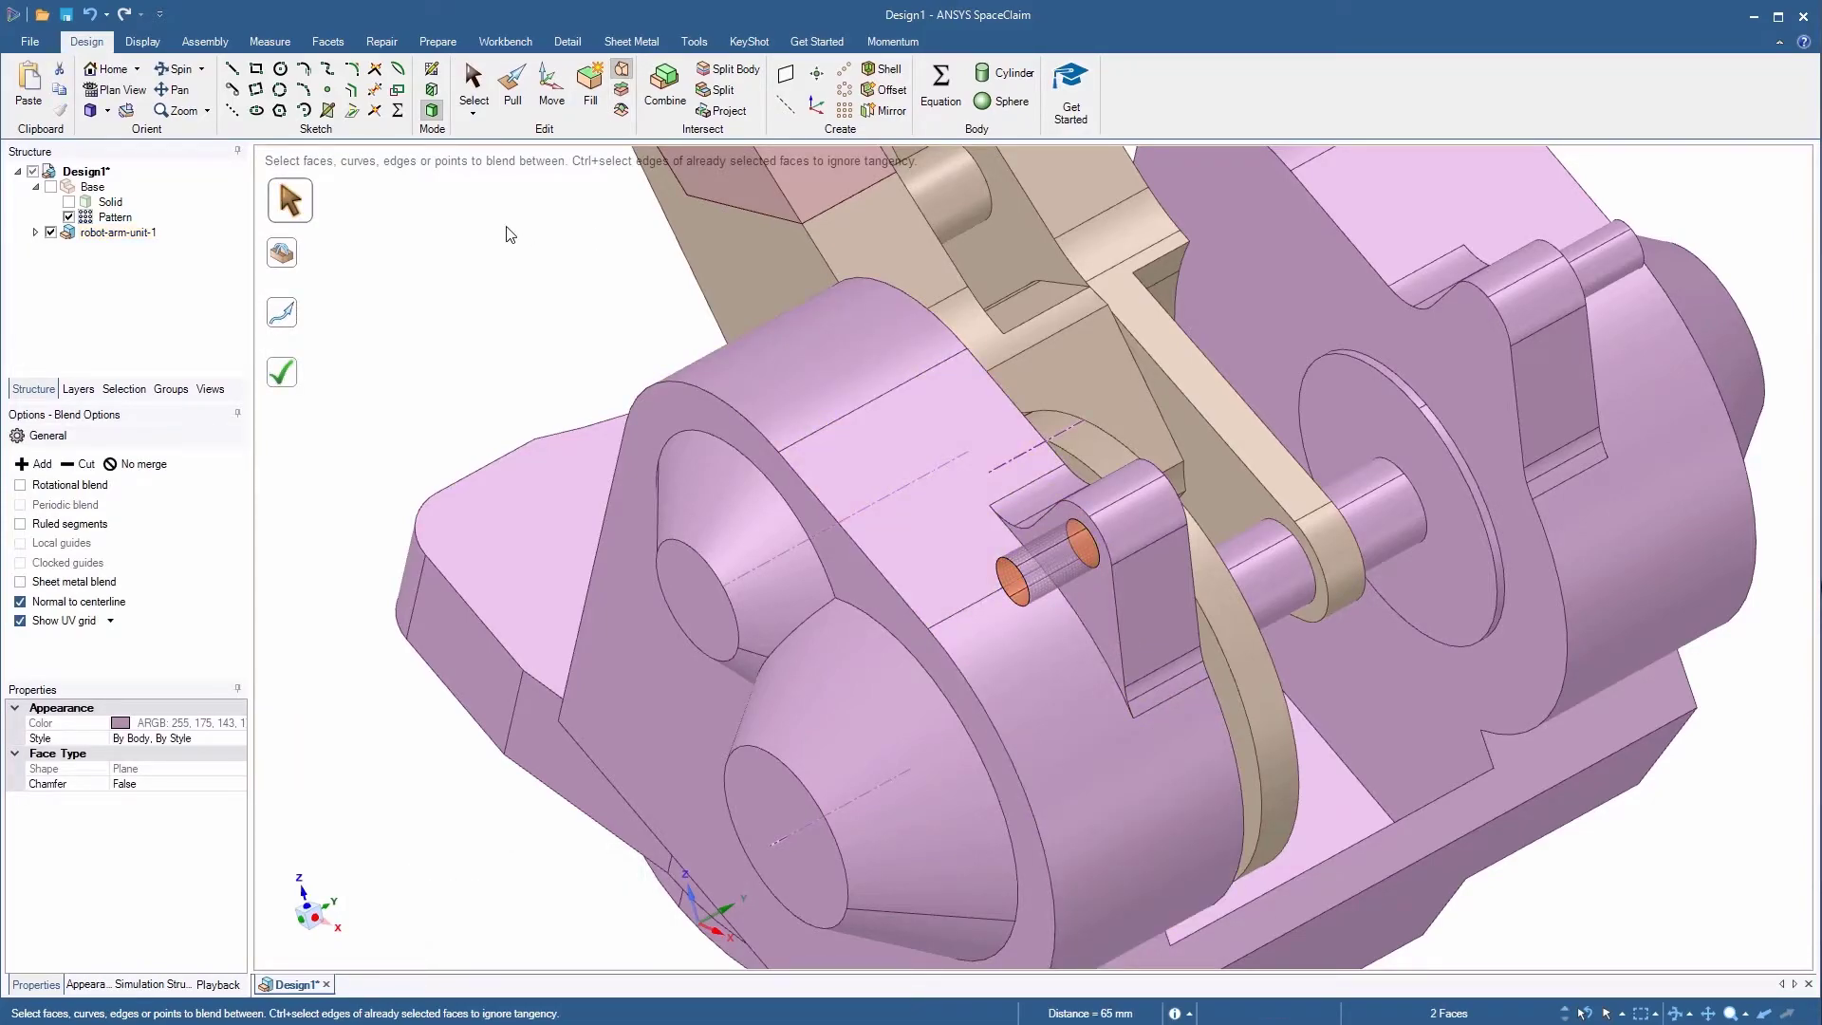
pyautogui.click(297, 379)
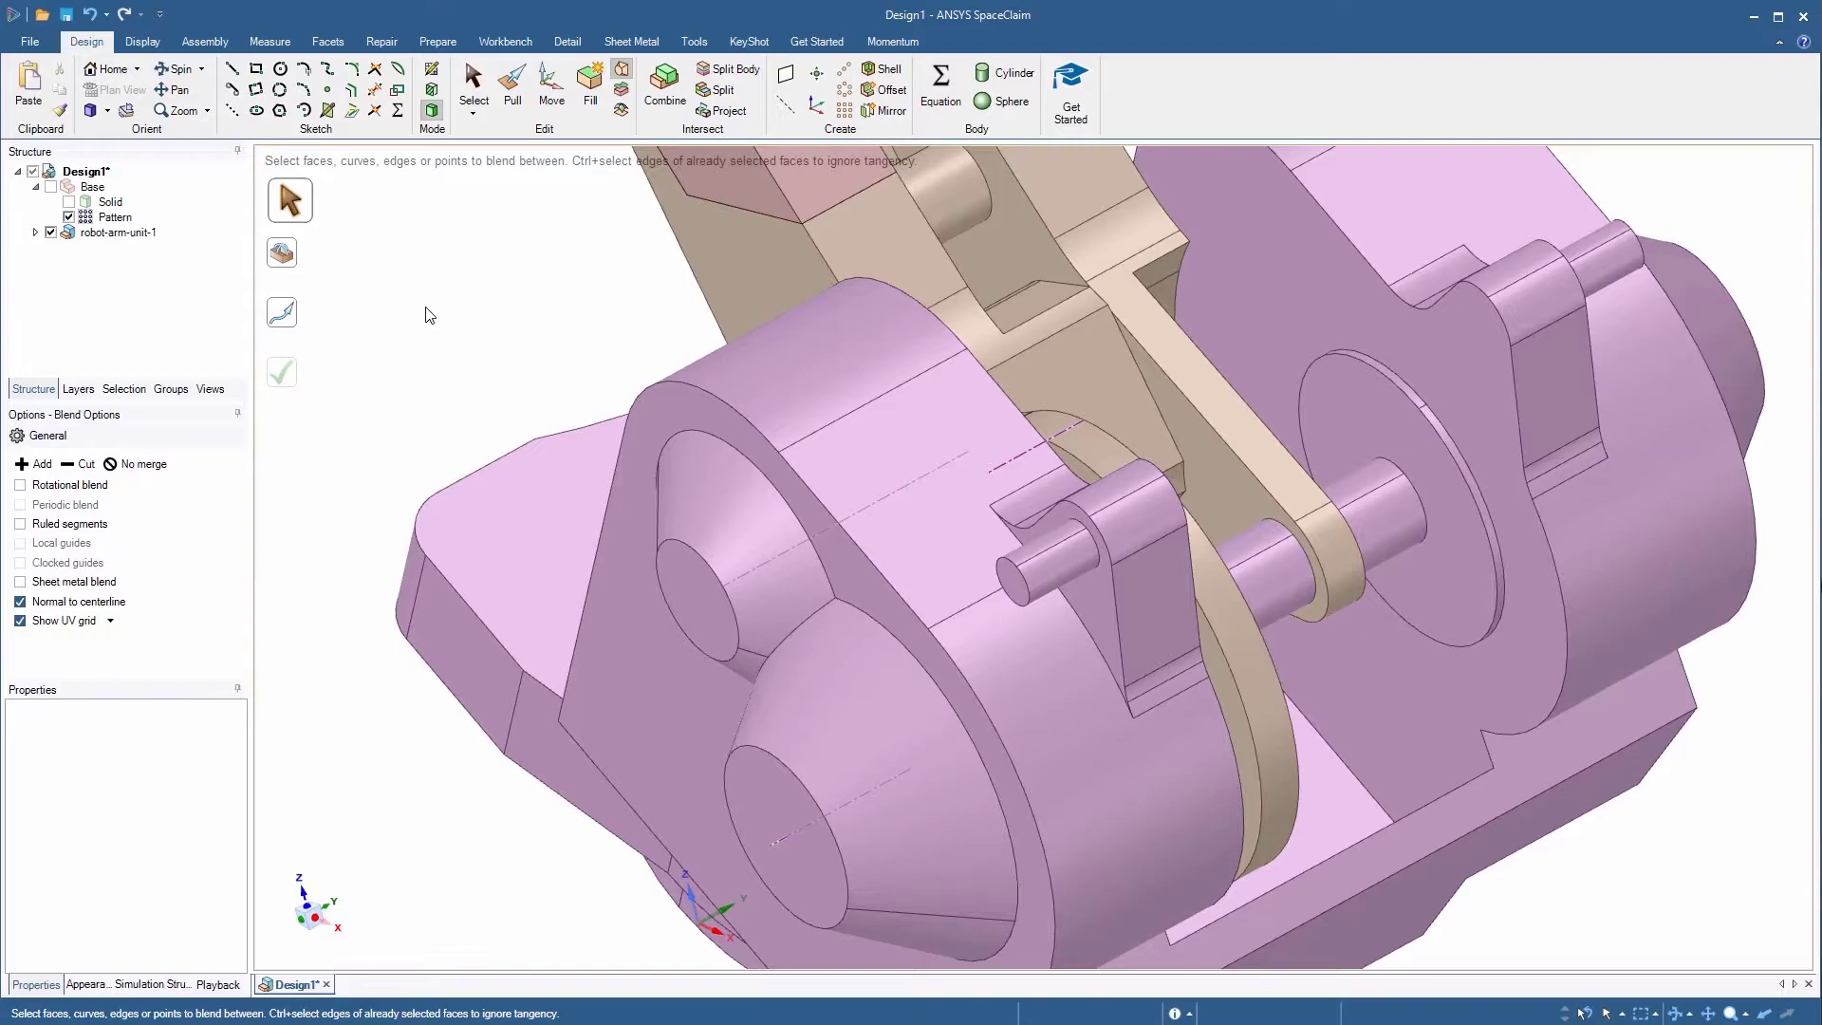
pyautogui.press('z')
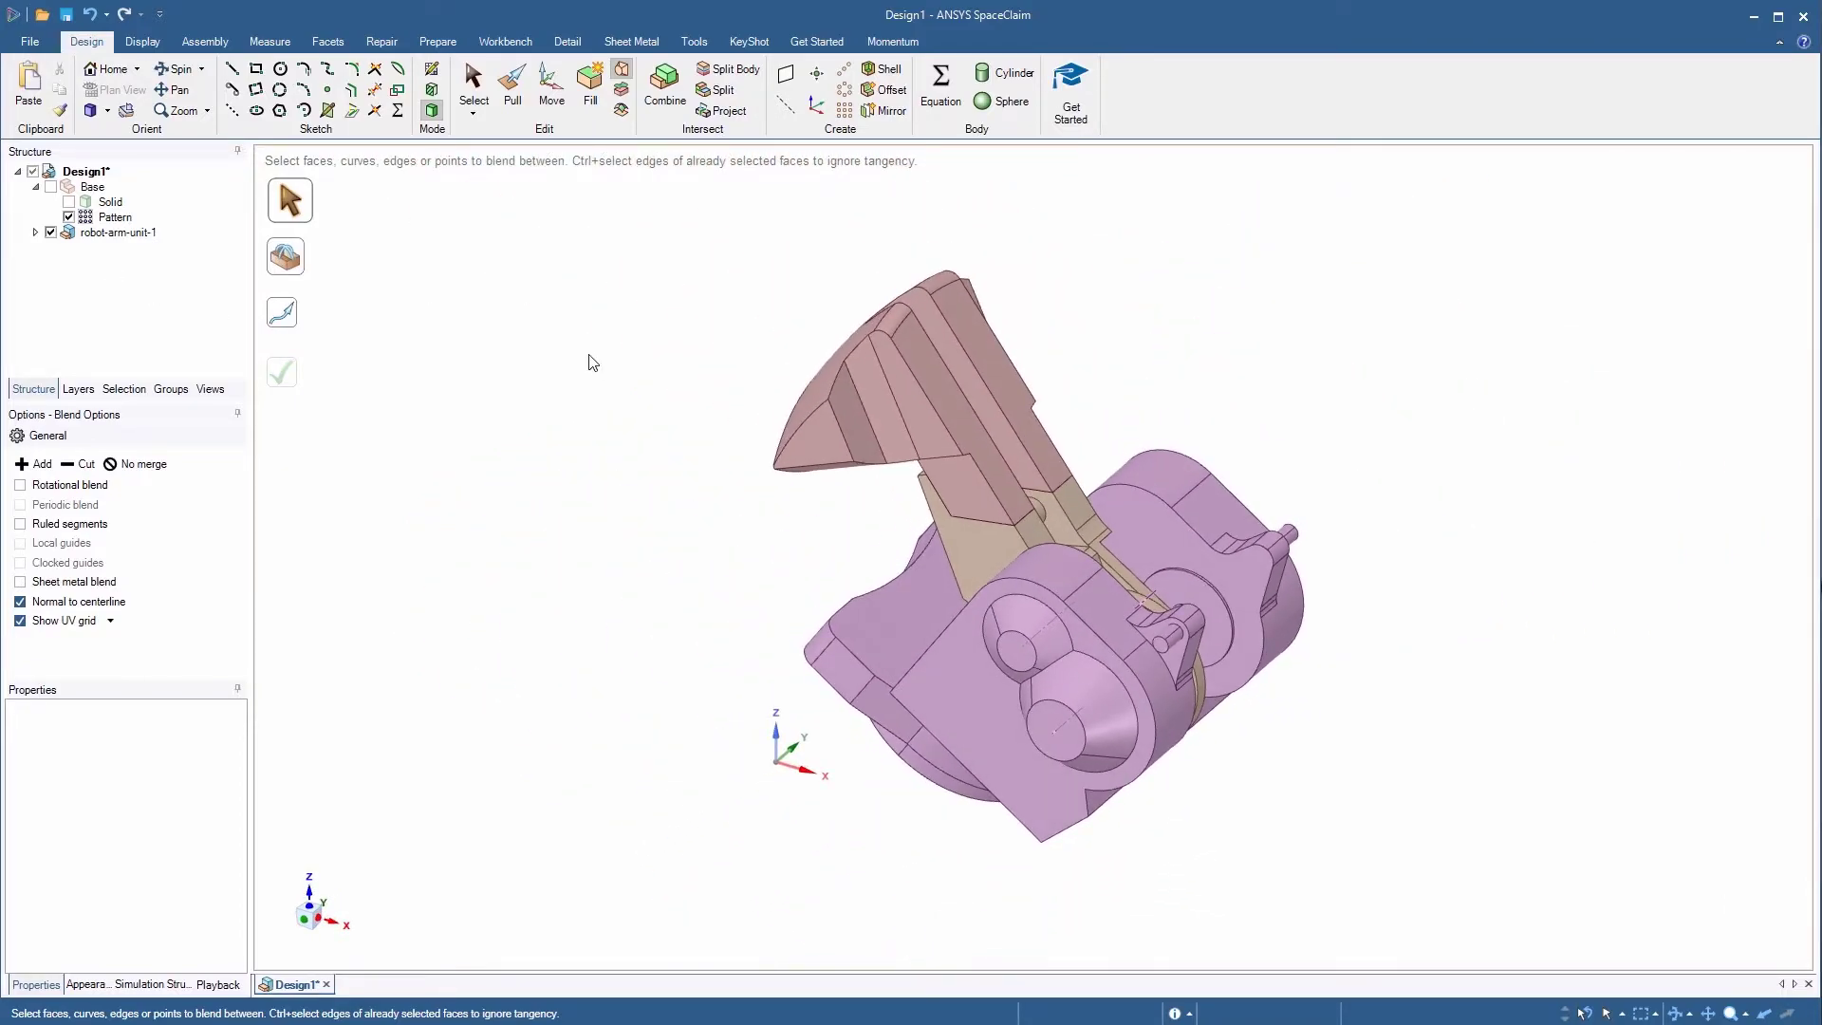
# Step: Show the Base component again and anchor it in the assembly
pyautogui.click(52, 187)
pyautogui.click(423, 351)
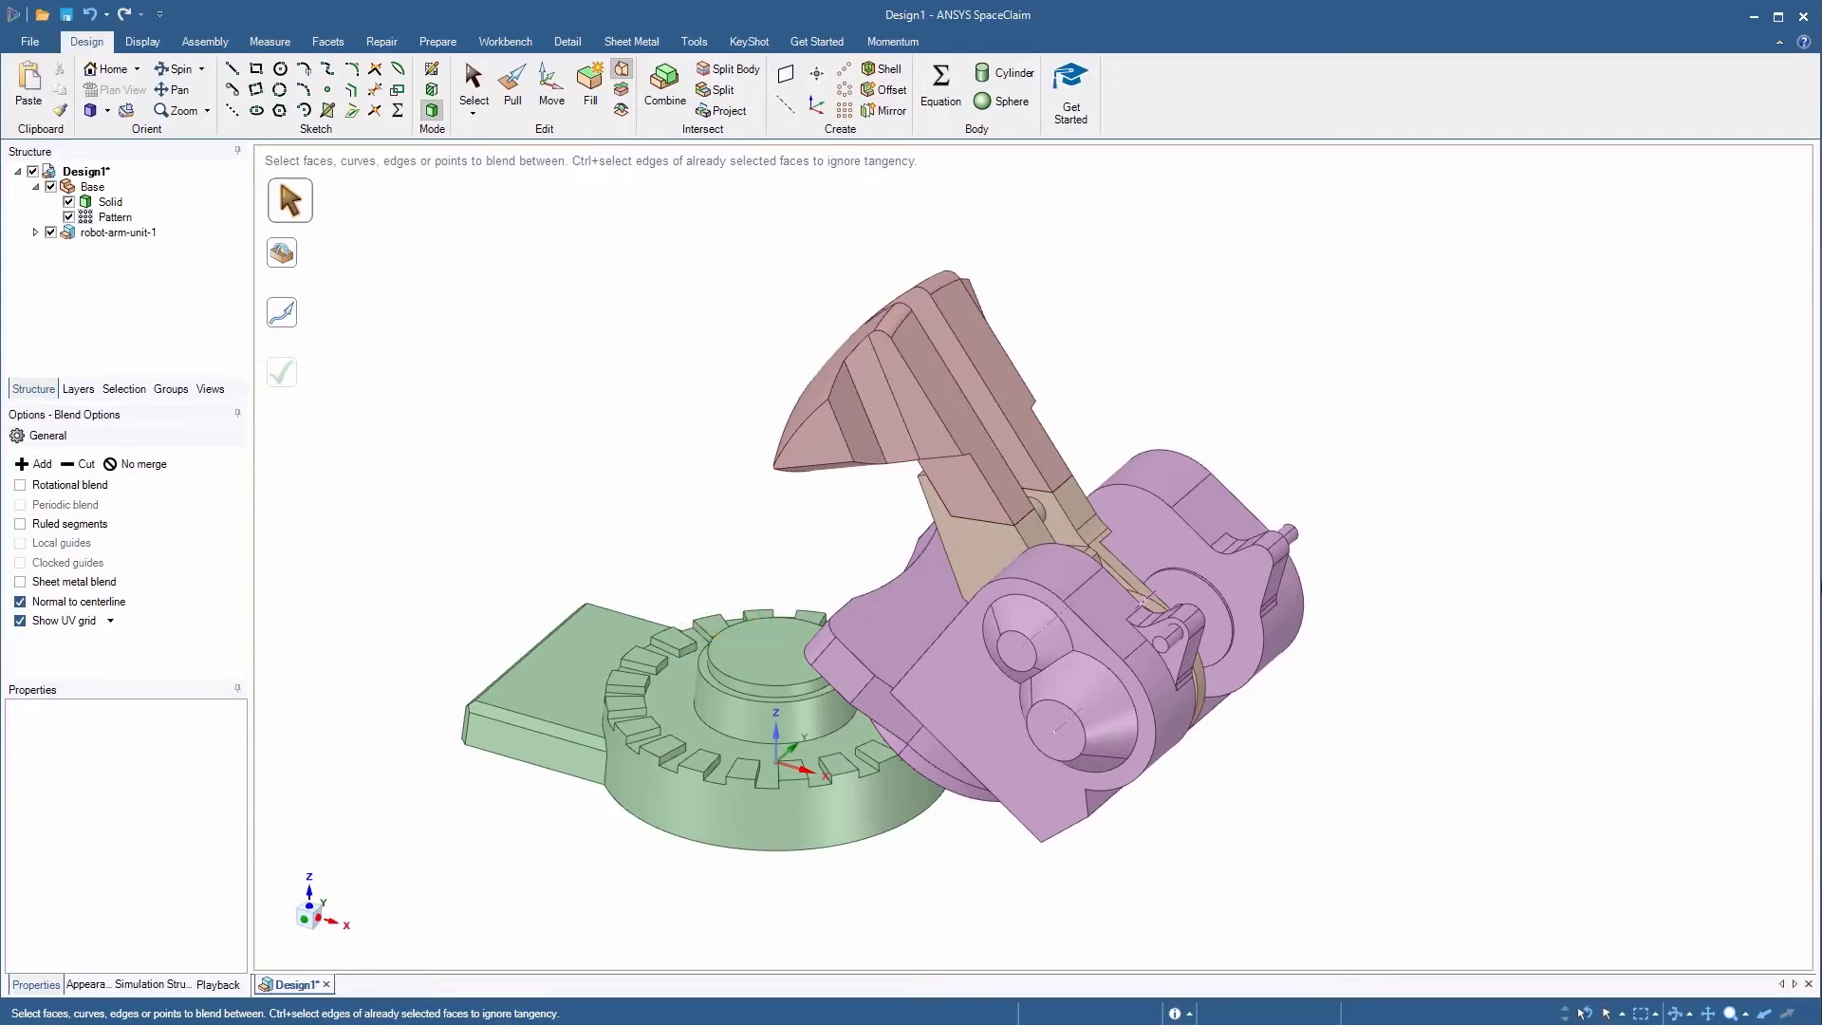
pyautogui.click(203, 42)
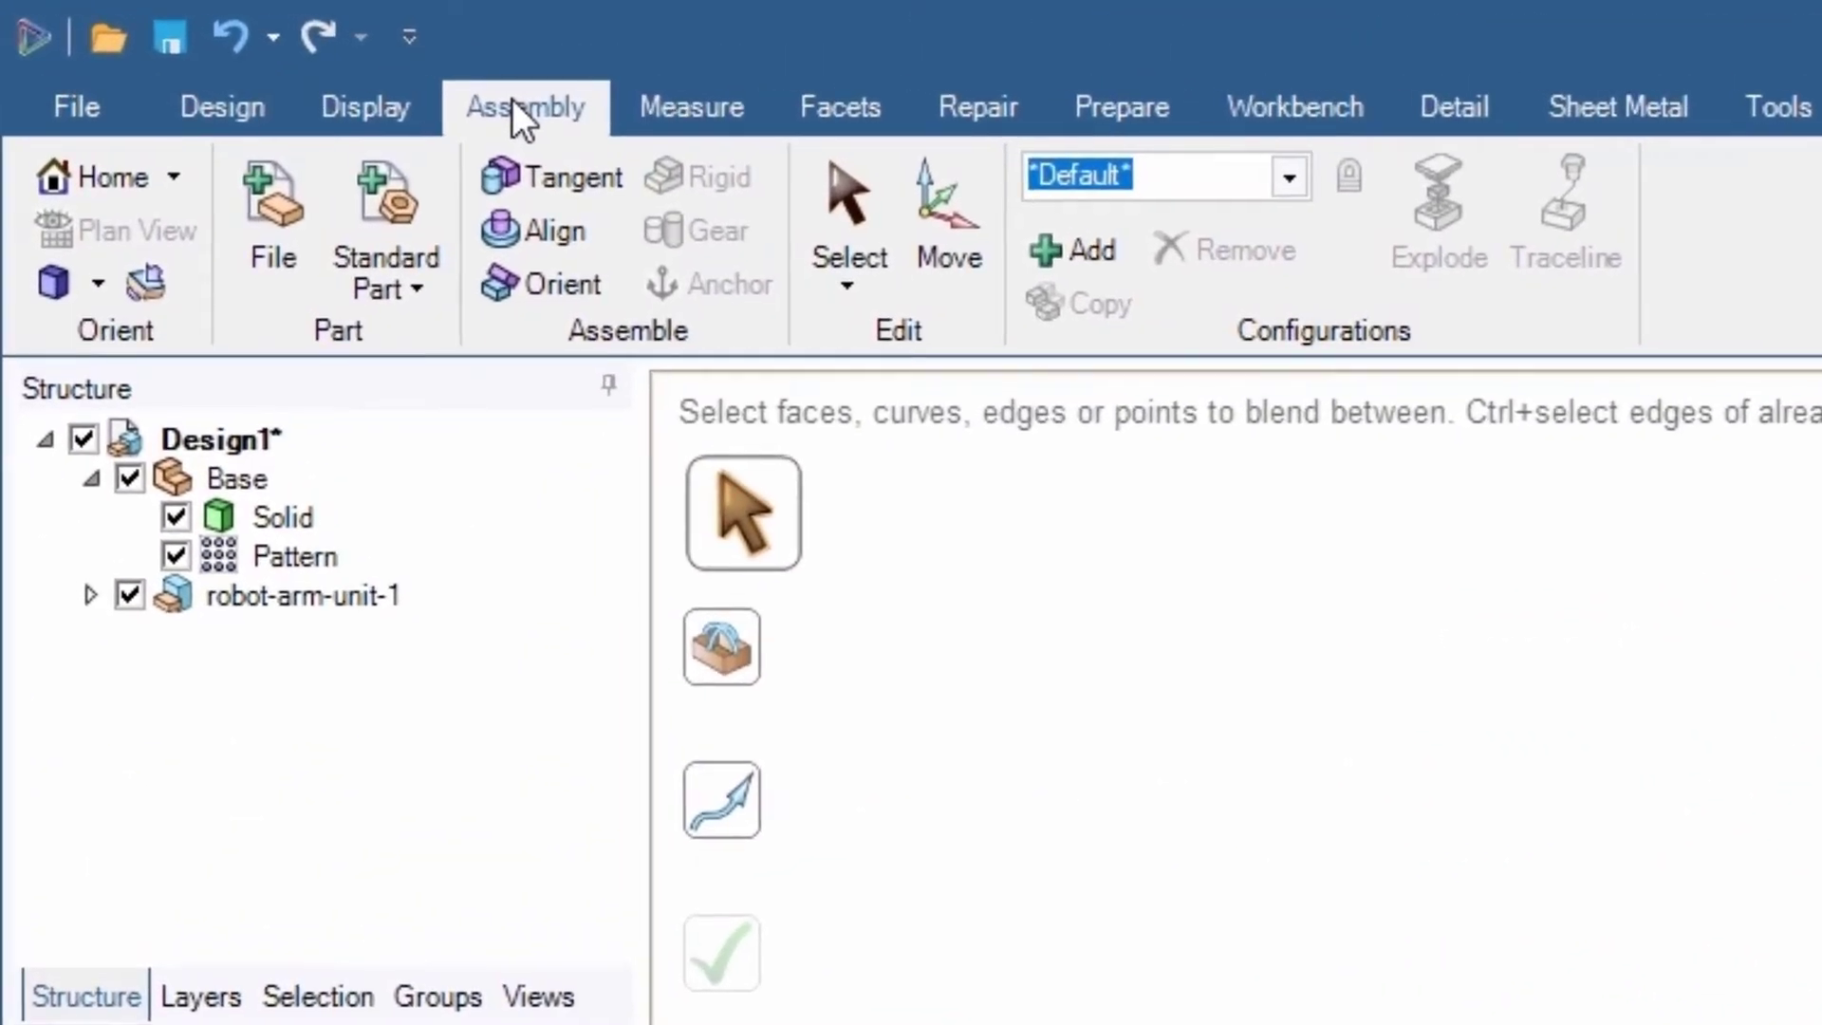
pyautogui.click(236, 474)
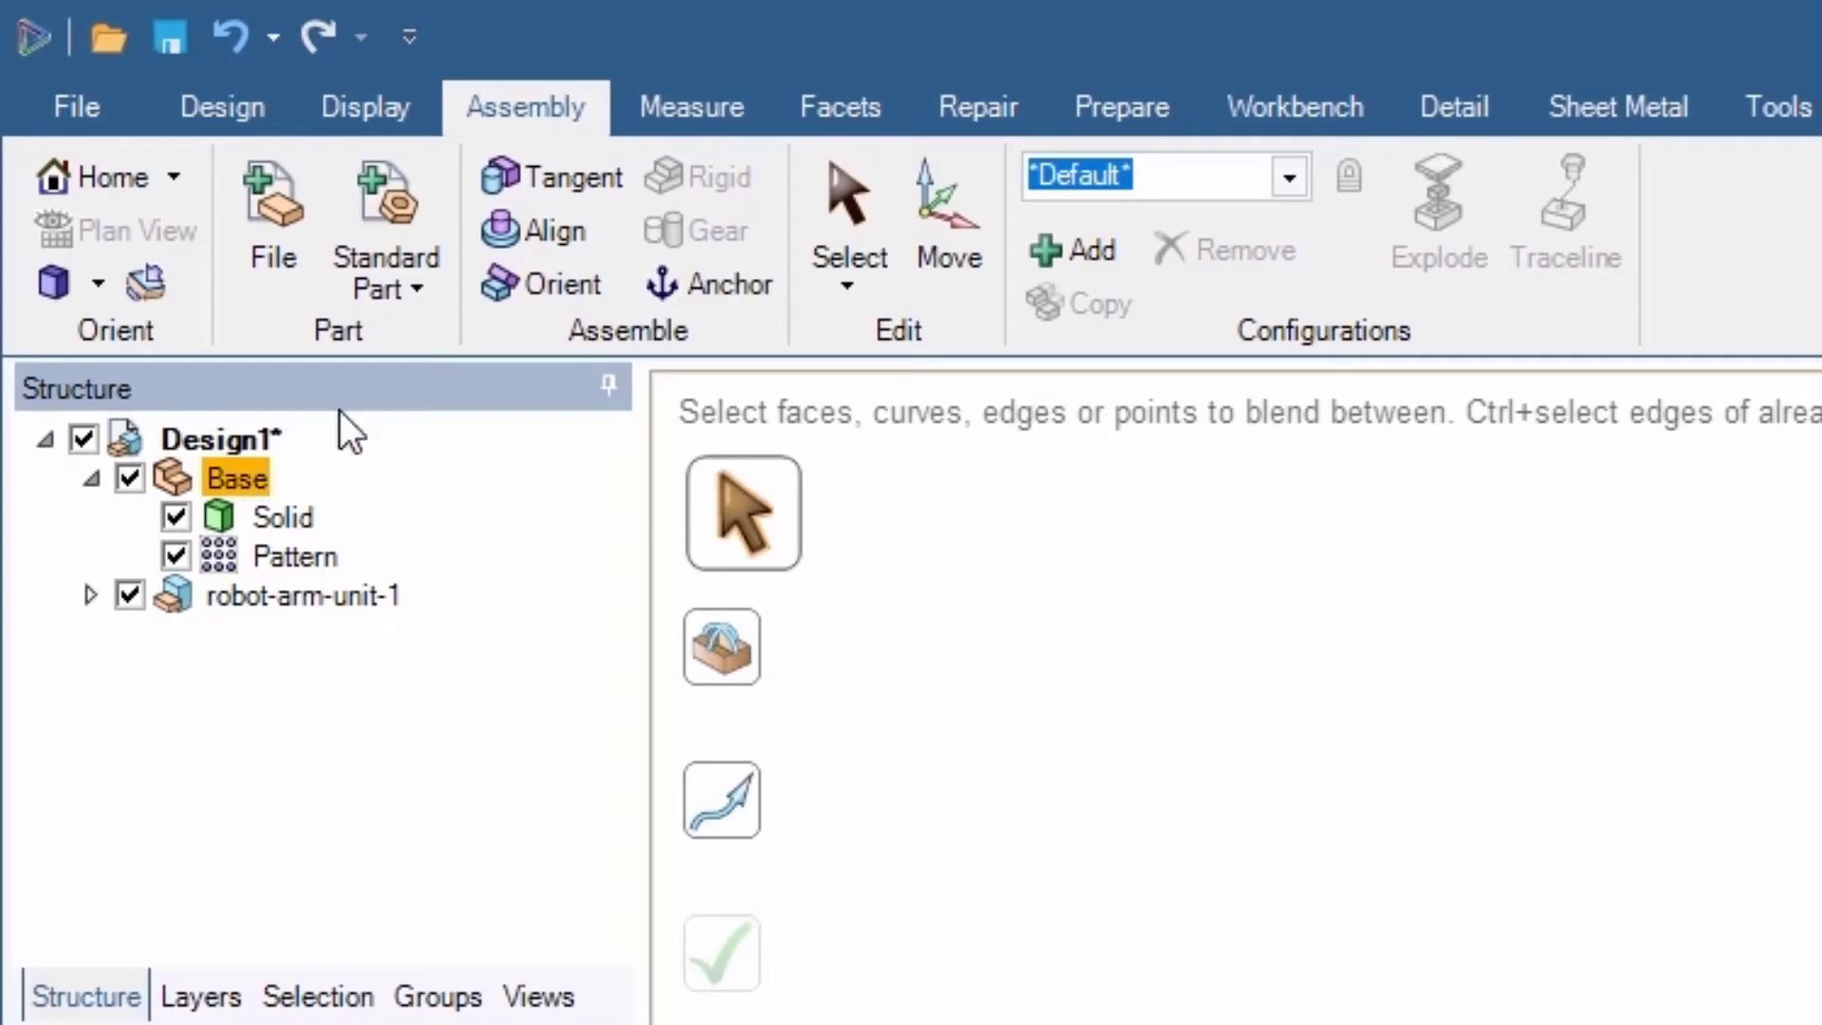
pyautogui.click(725, 290)
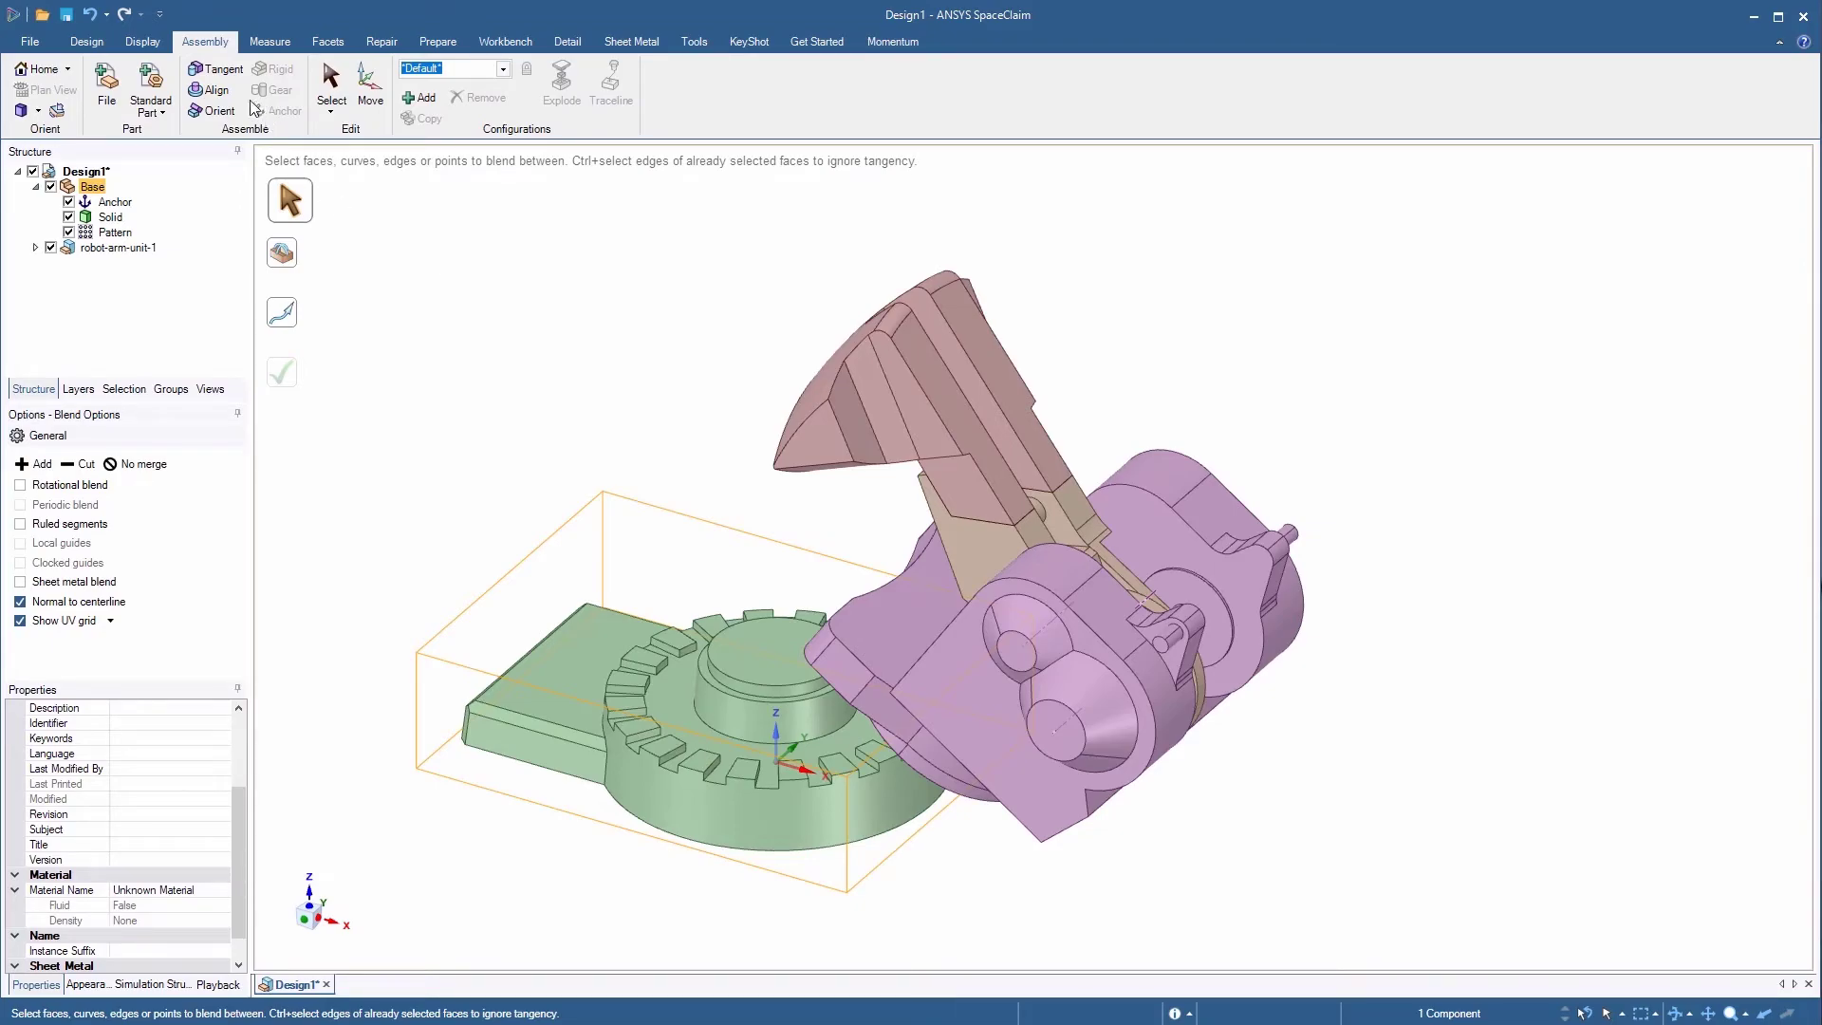
# Step: Align the robot arm's flat circular underside with the top face of the base's central boss
pyautogui.click(217, 89)
pyautogui.moveTo(1502, 776); pyautogui.dragTo(1395, 712, button='middle')
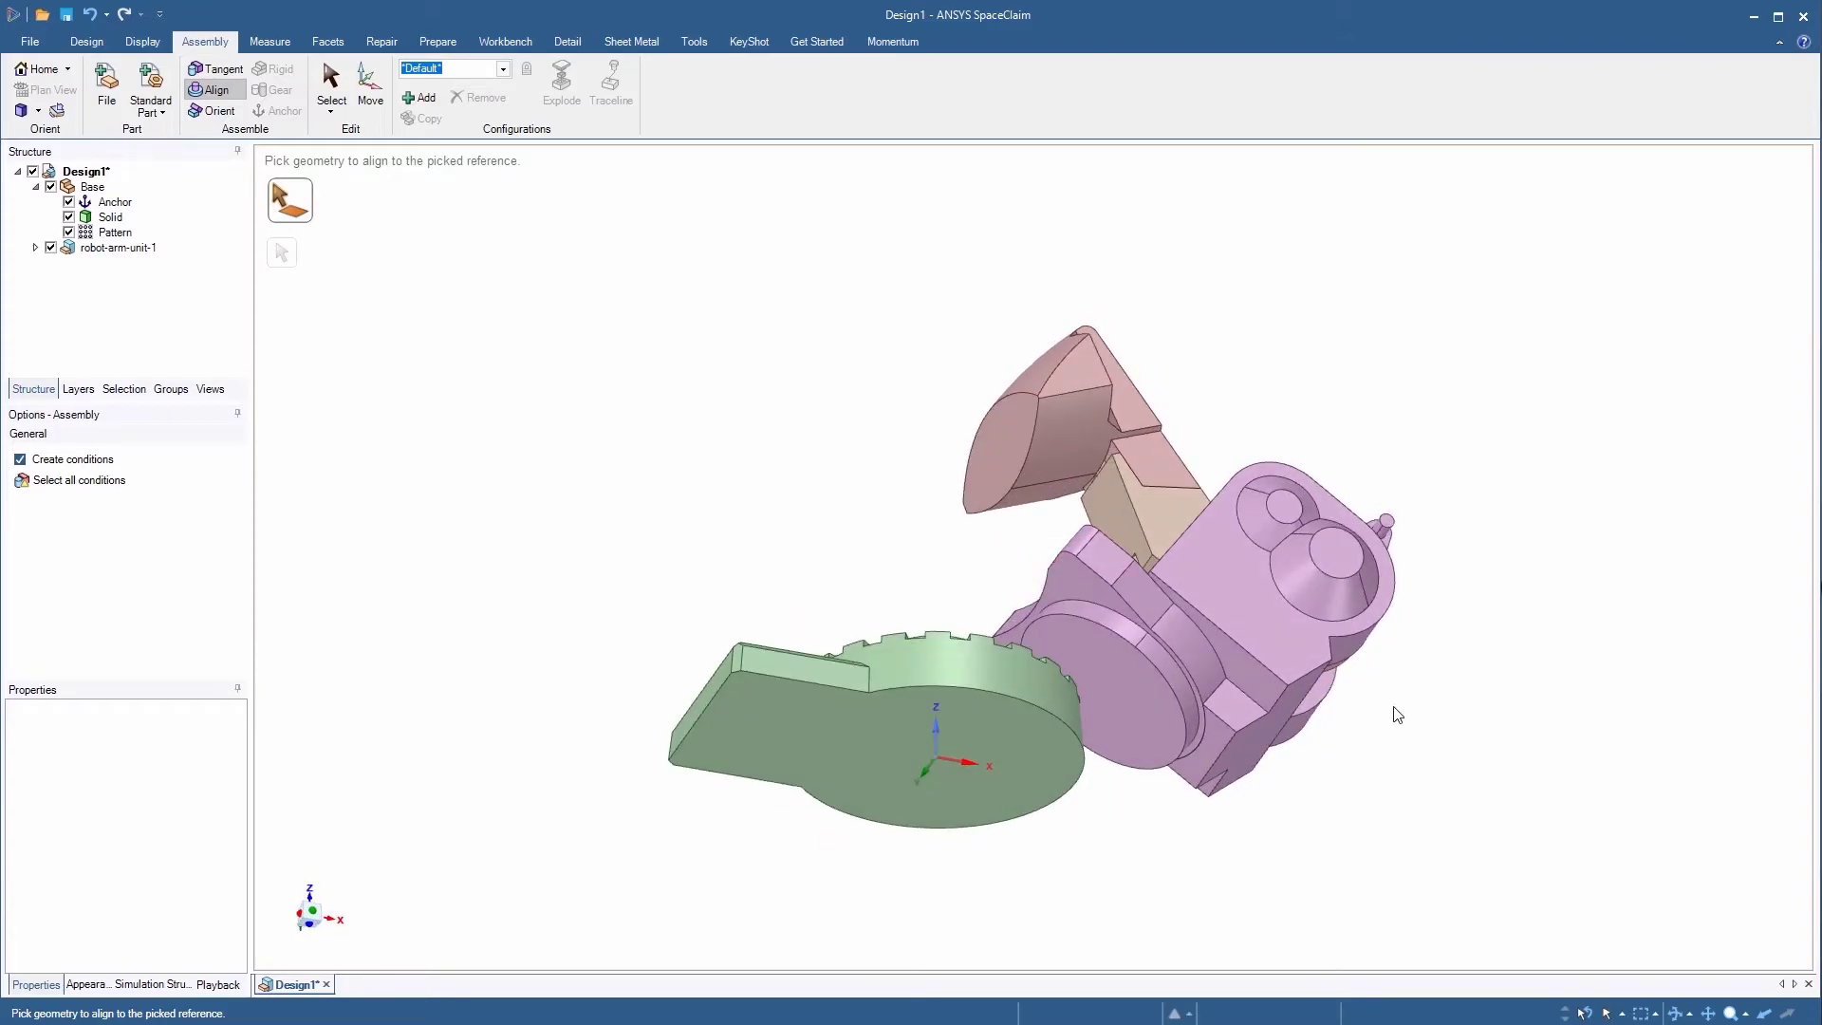
pyautogui.click(1125, 721)
pyautogui.moveTo(1124, 721); pyautogui.dragTo(1115, 913, button='middle')
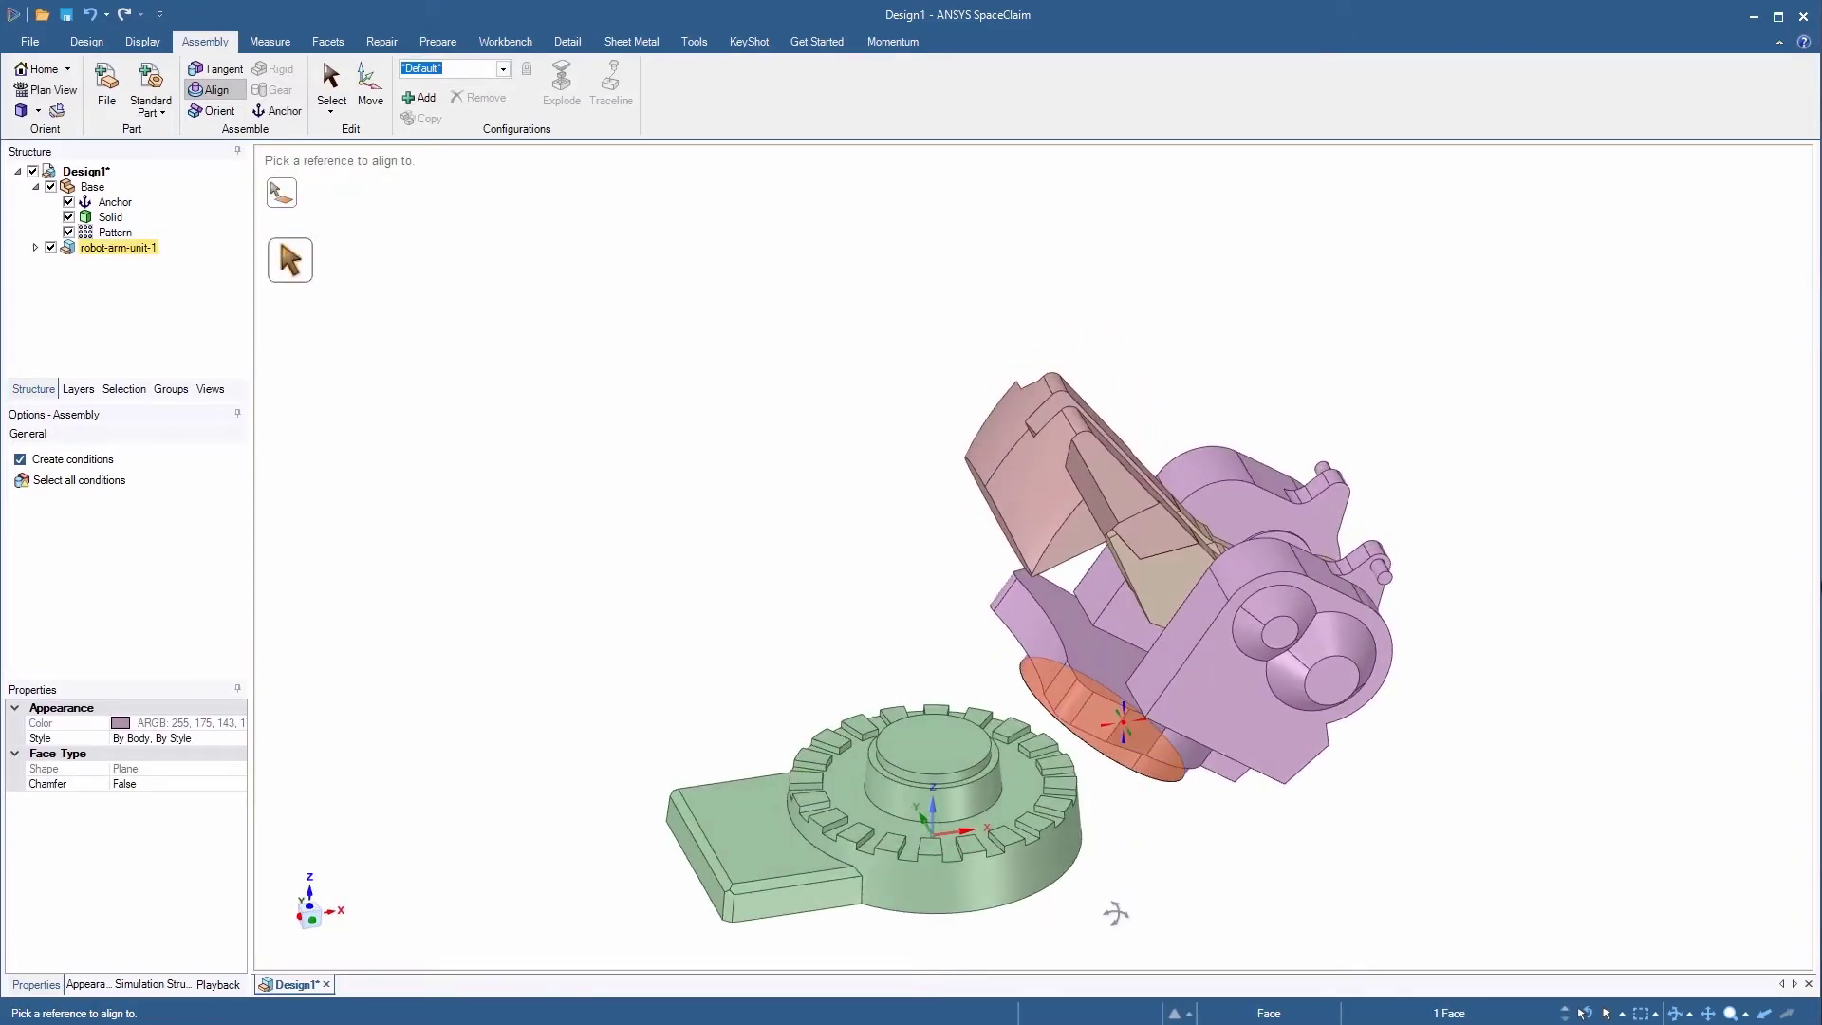
pyautogui.click(945, 765)
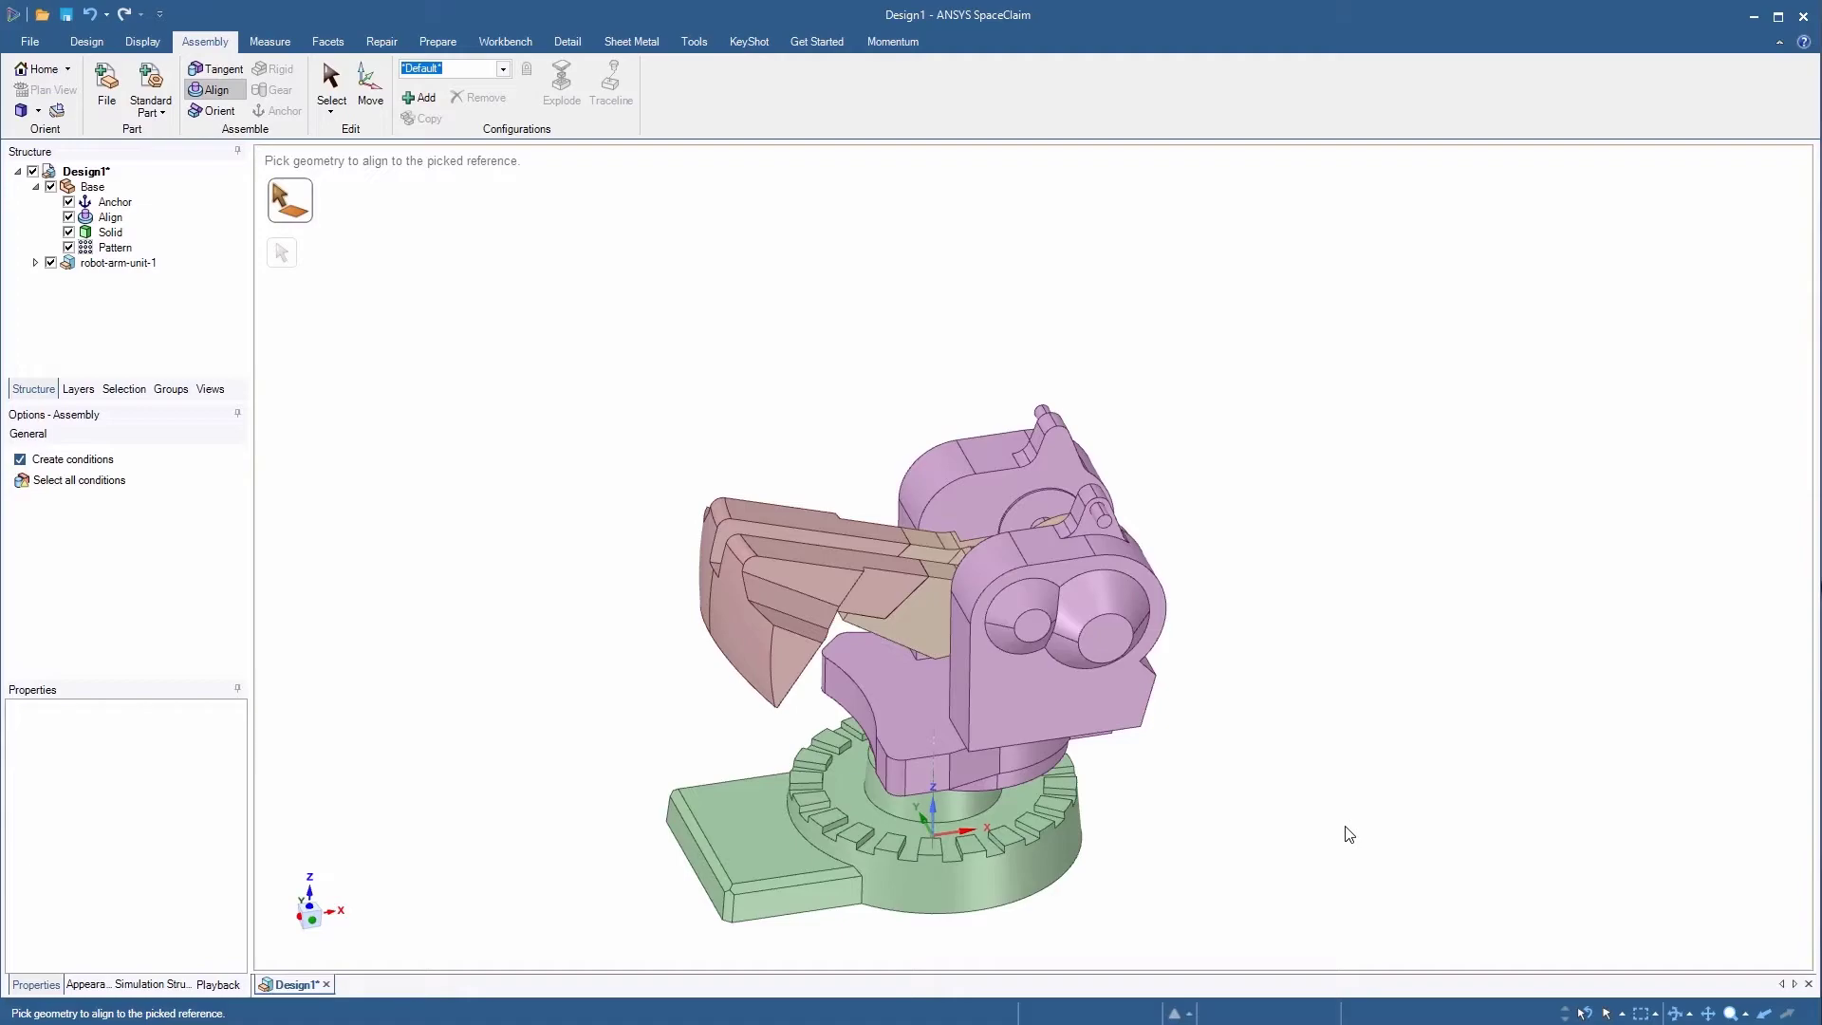
# Step: Align the cylindrical side of the robot arm's bottom flange with the cylindrical side of the base's central boss
pyautogui.moveTo(1346, 834); pyautogui.dragTo(1390, 571, button='middle')
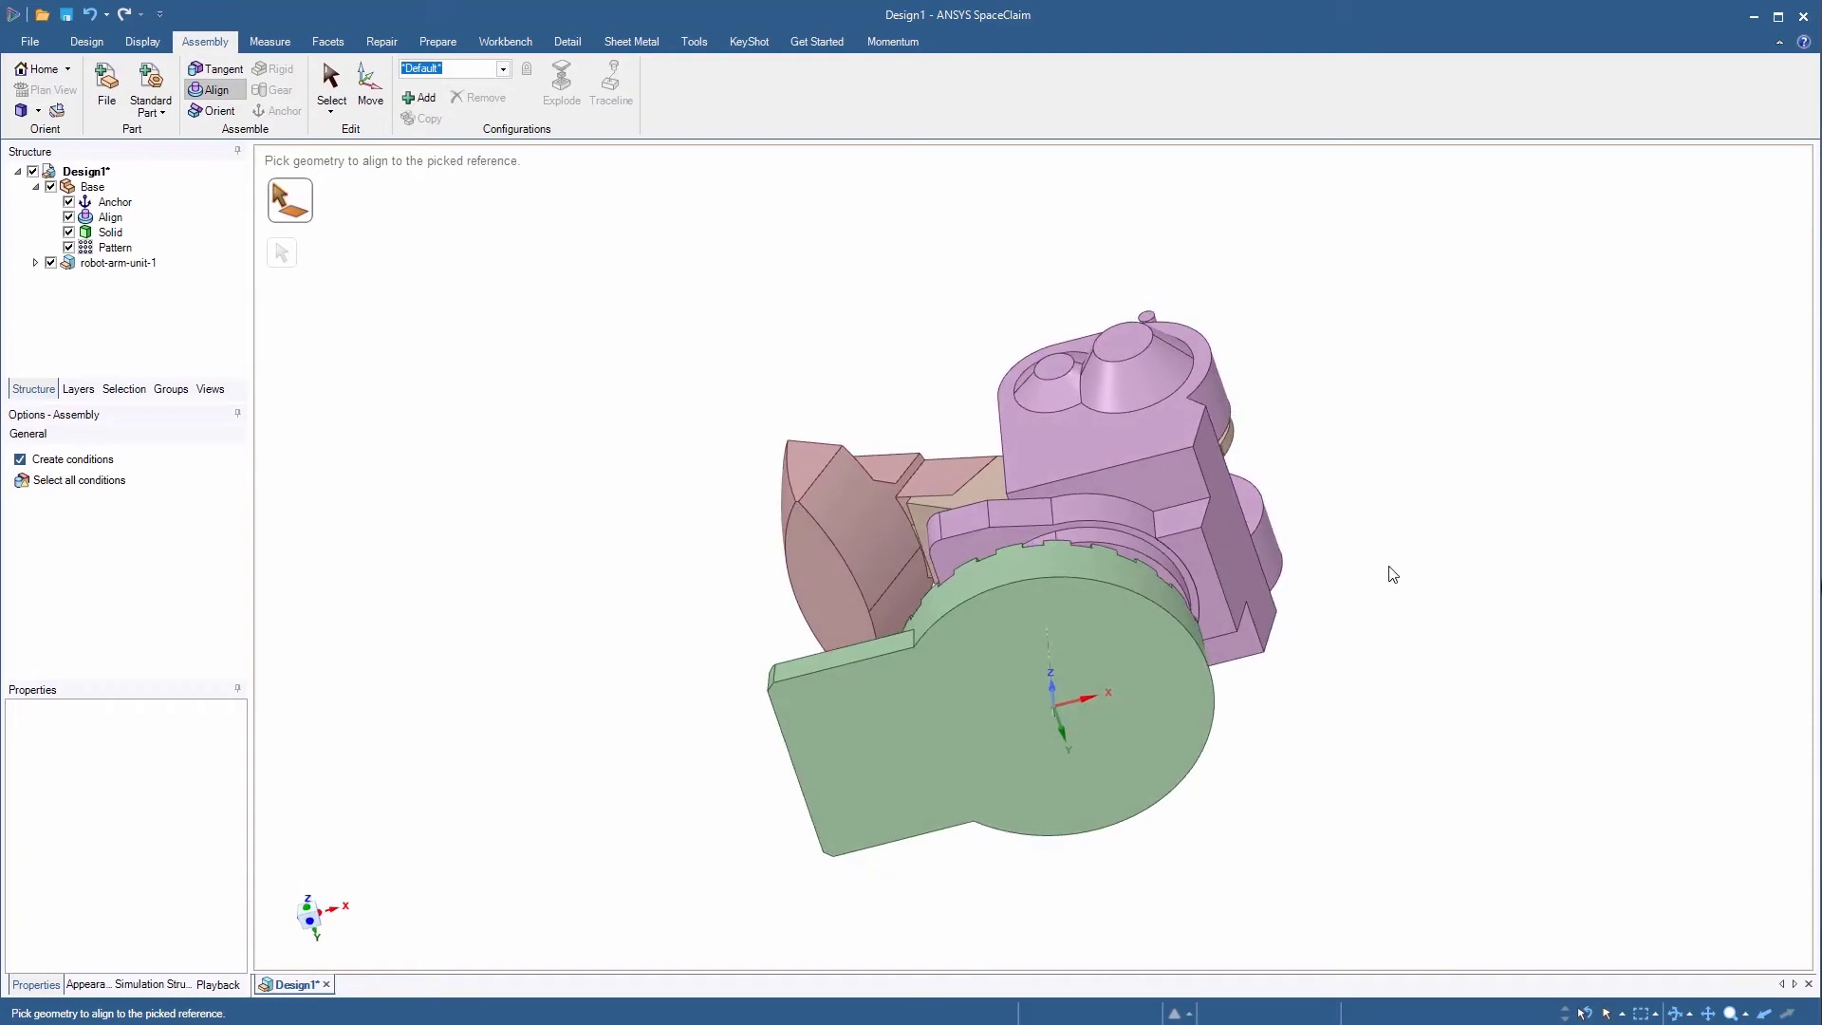
pyautogui.moveTo(1392, 574); pyautogui.dragTo(1322, 704, button='middle')
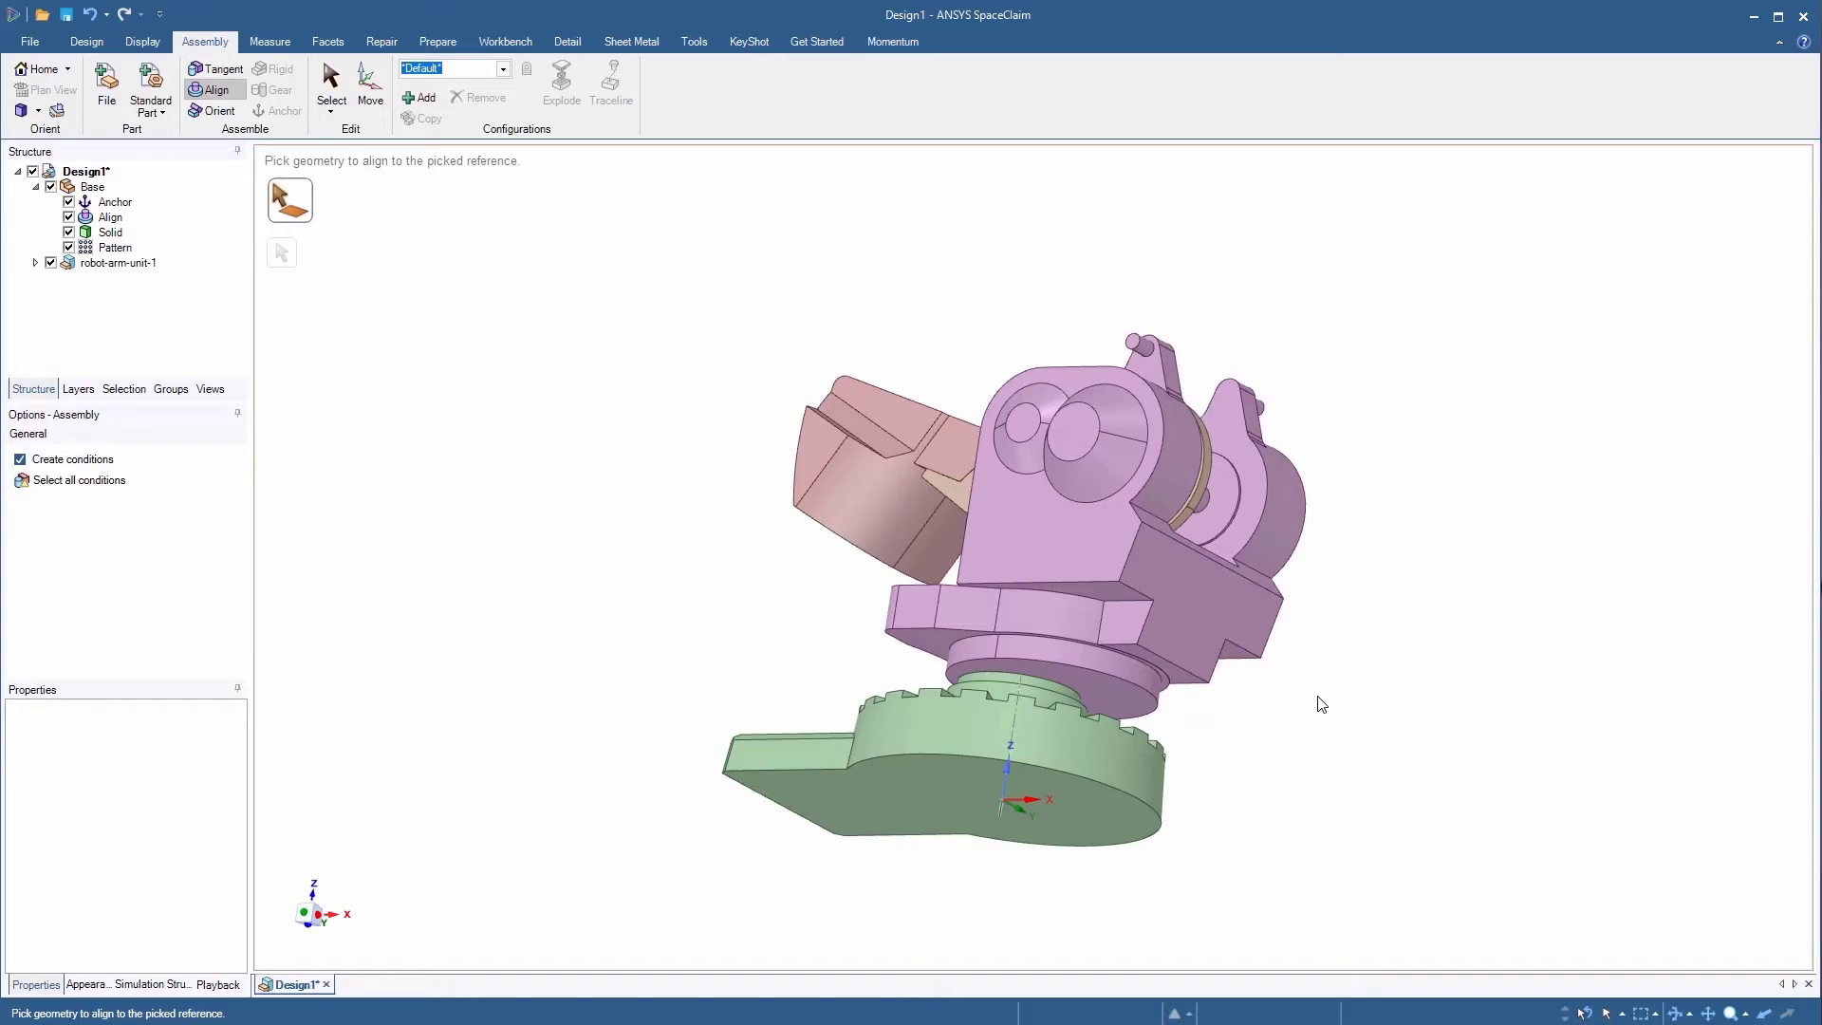
pyautogui.click(1109, 667)
pyautogui.moveTo(1112, 672); pyautogui.dragTo(1074, 713, button='middle')
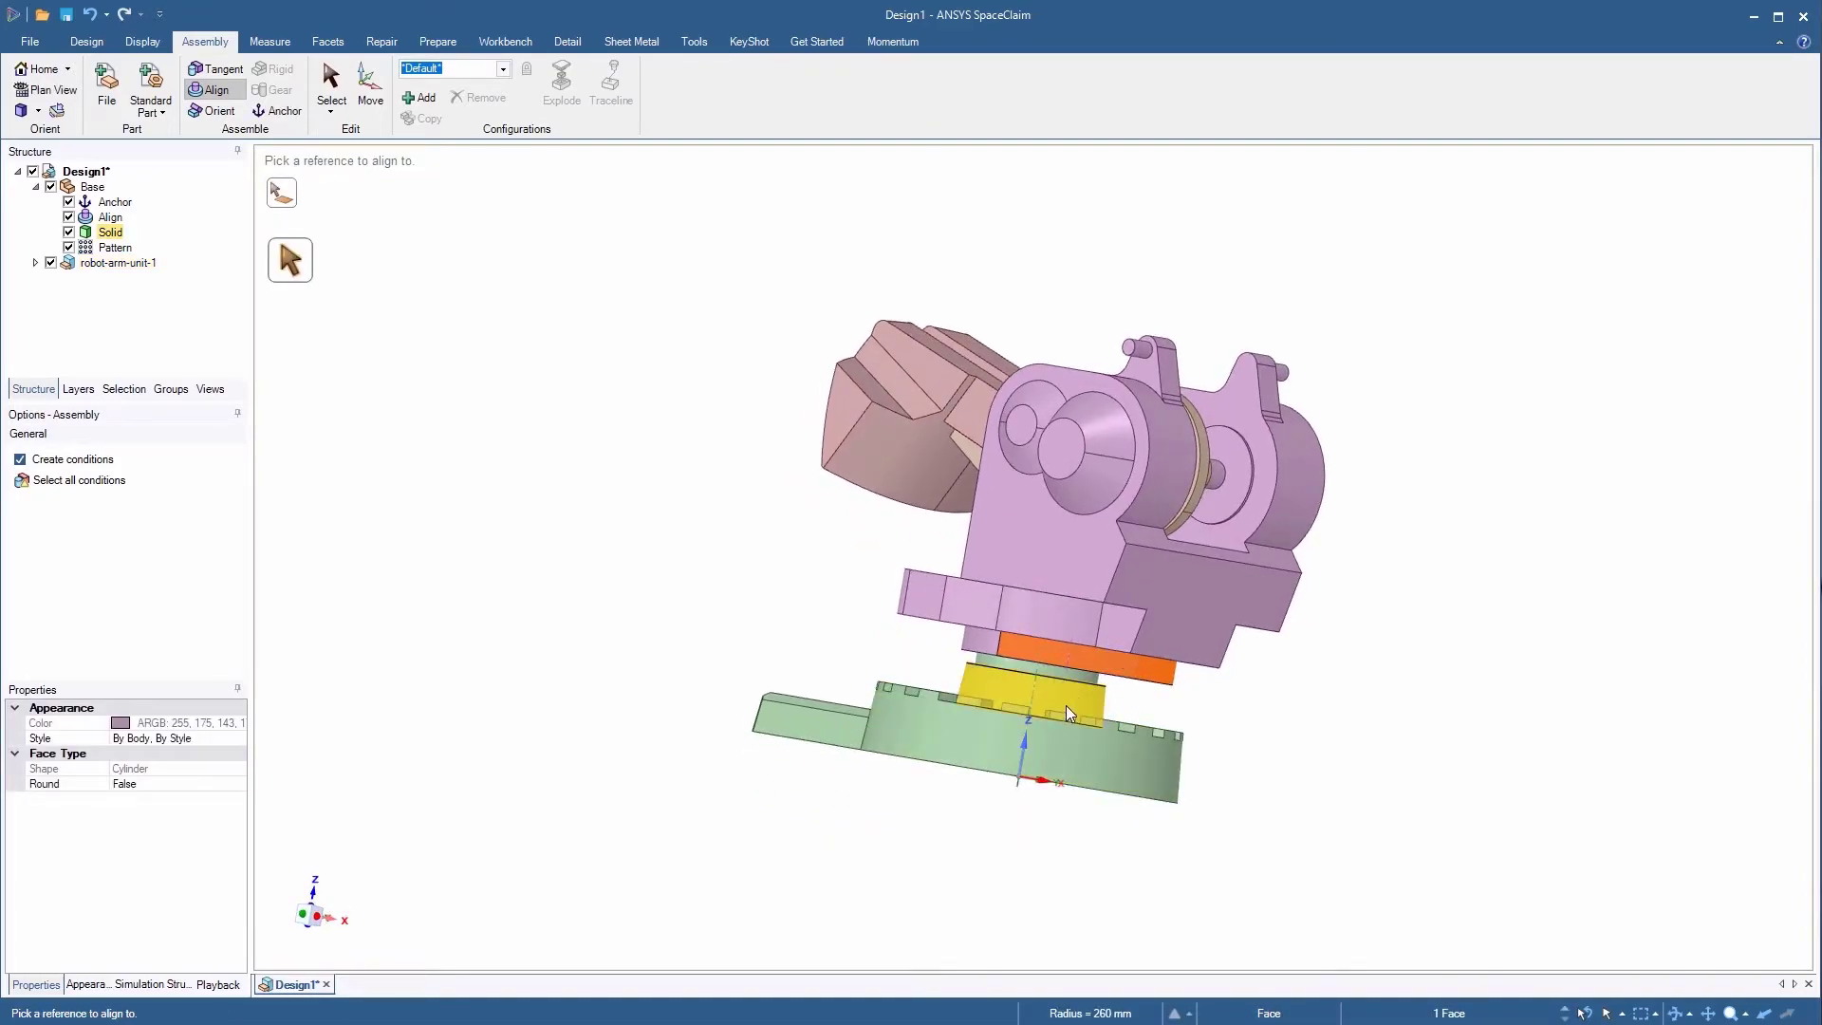
pyautogui.click(1067, 707)
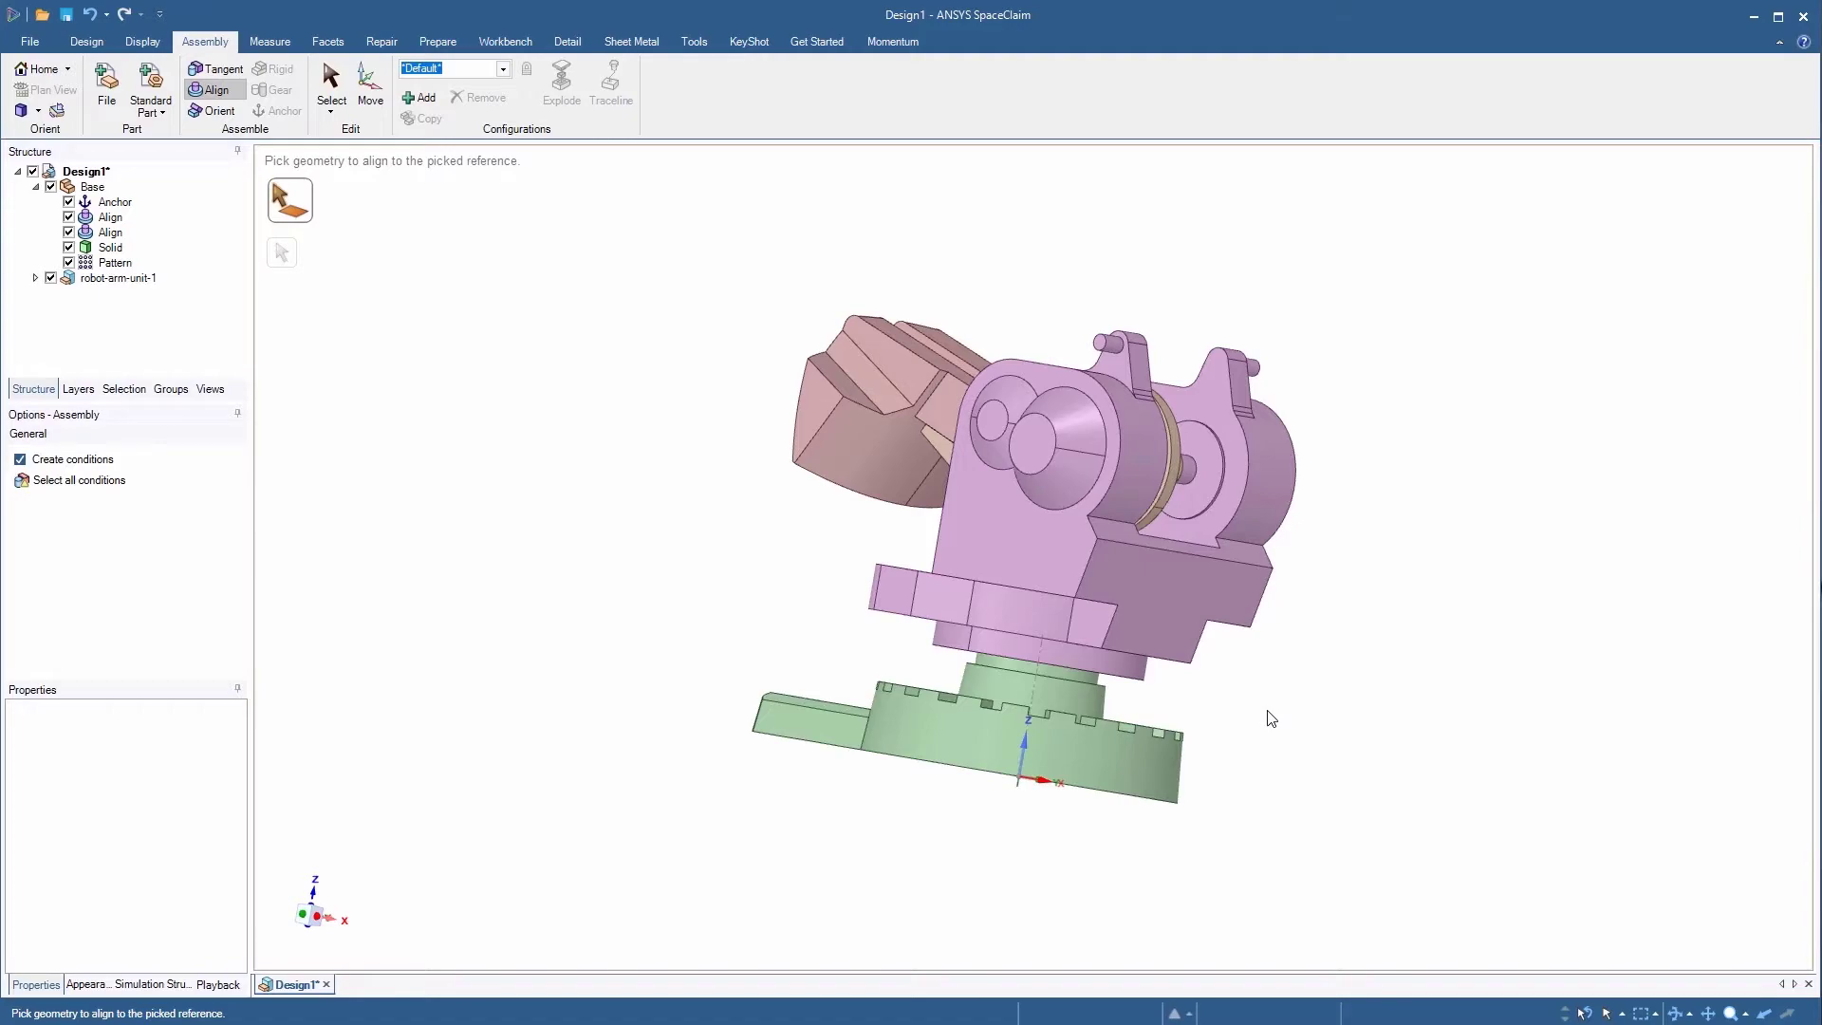
pyautogui.press('h')
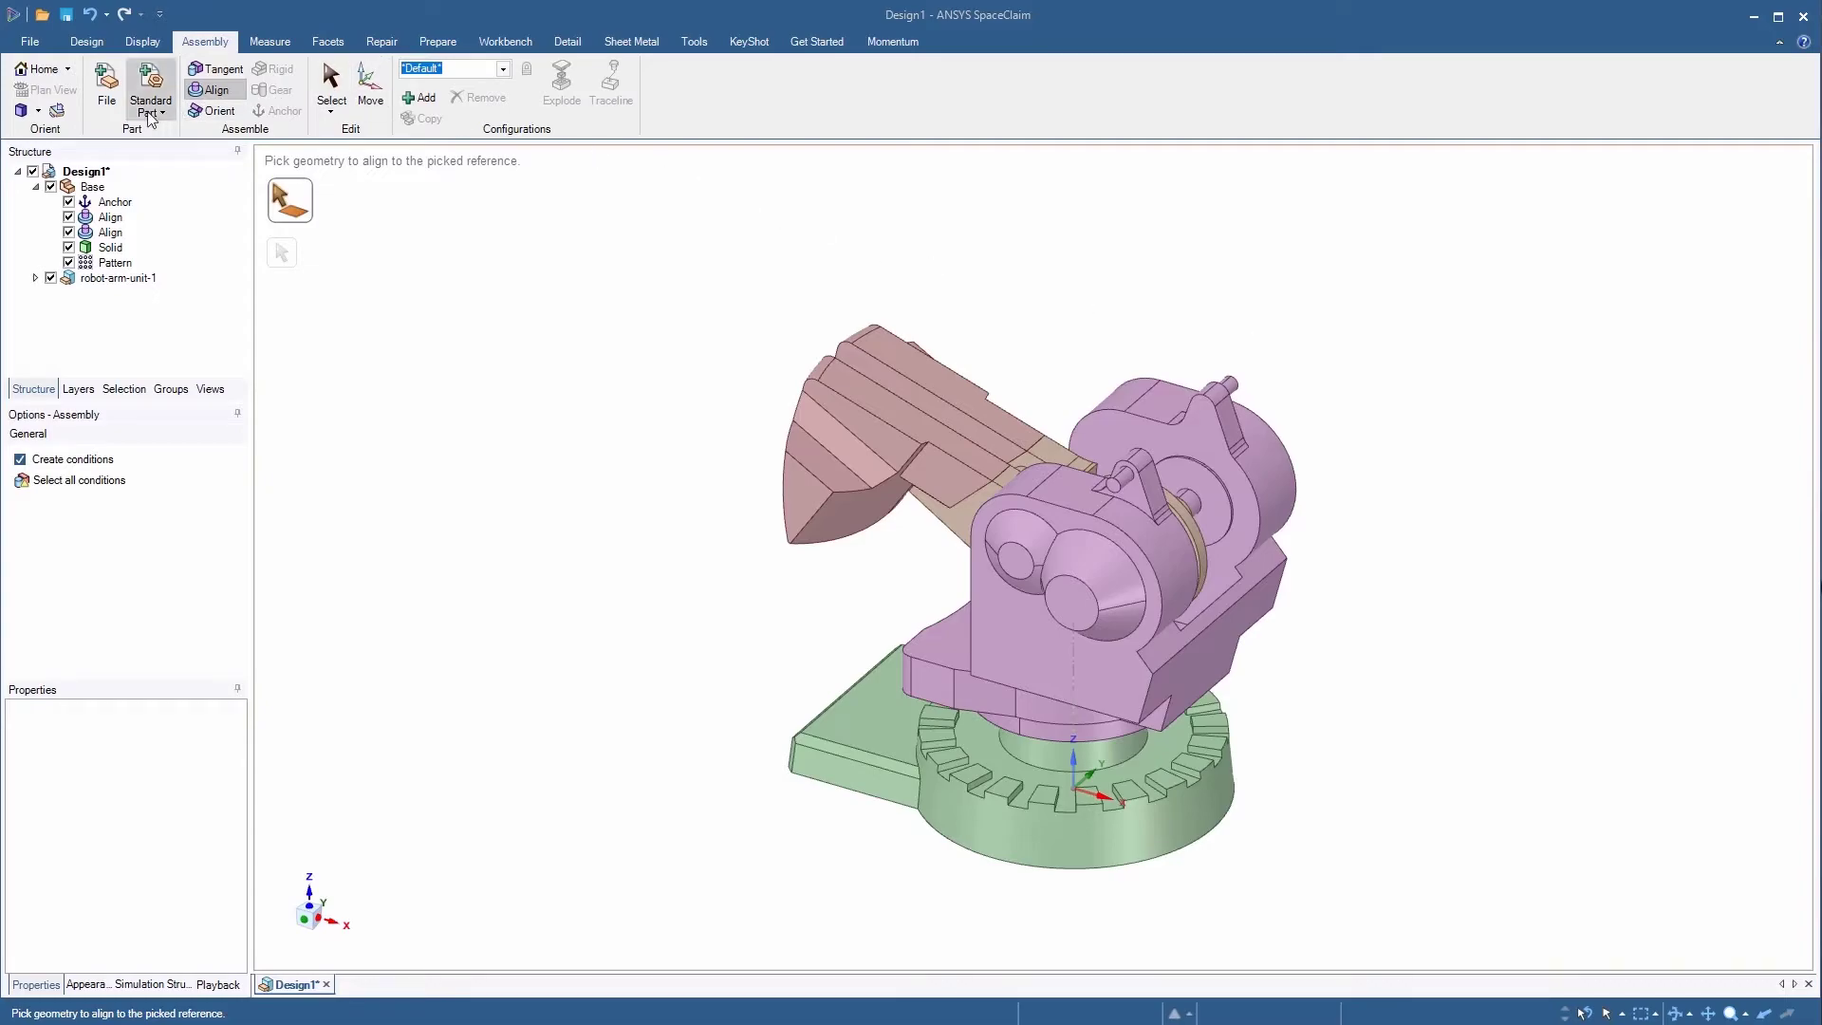
# Step: Insert the SpaceClaim file Arm-1.scdoc into the assembly
pyautogui.click(106, 99)
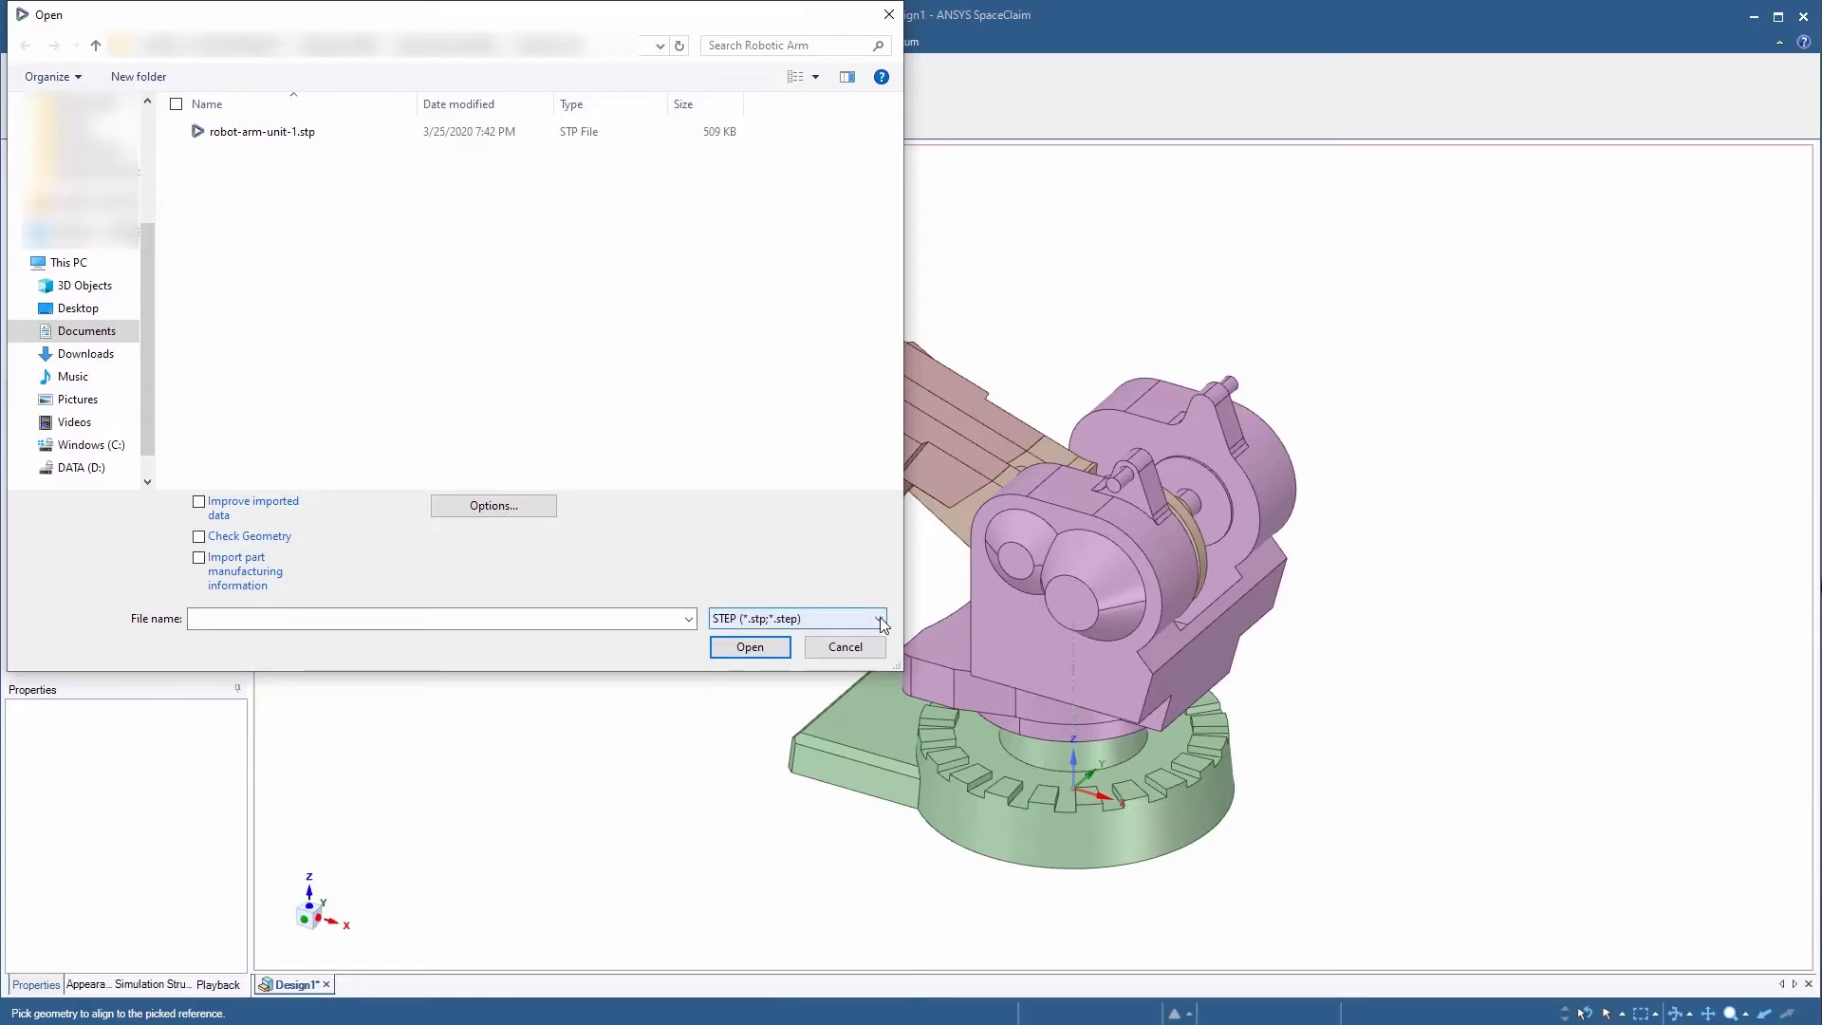
pyautogui.click(818, 618)
pyautogui.scroll(2, 816, 651)
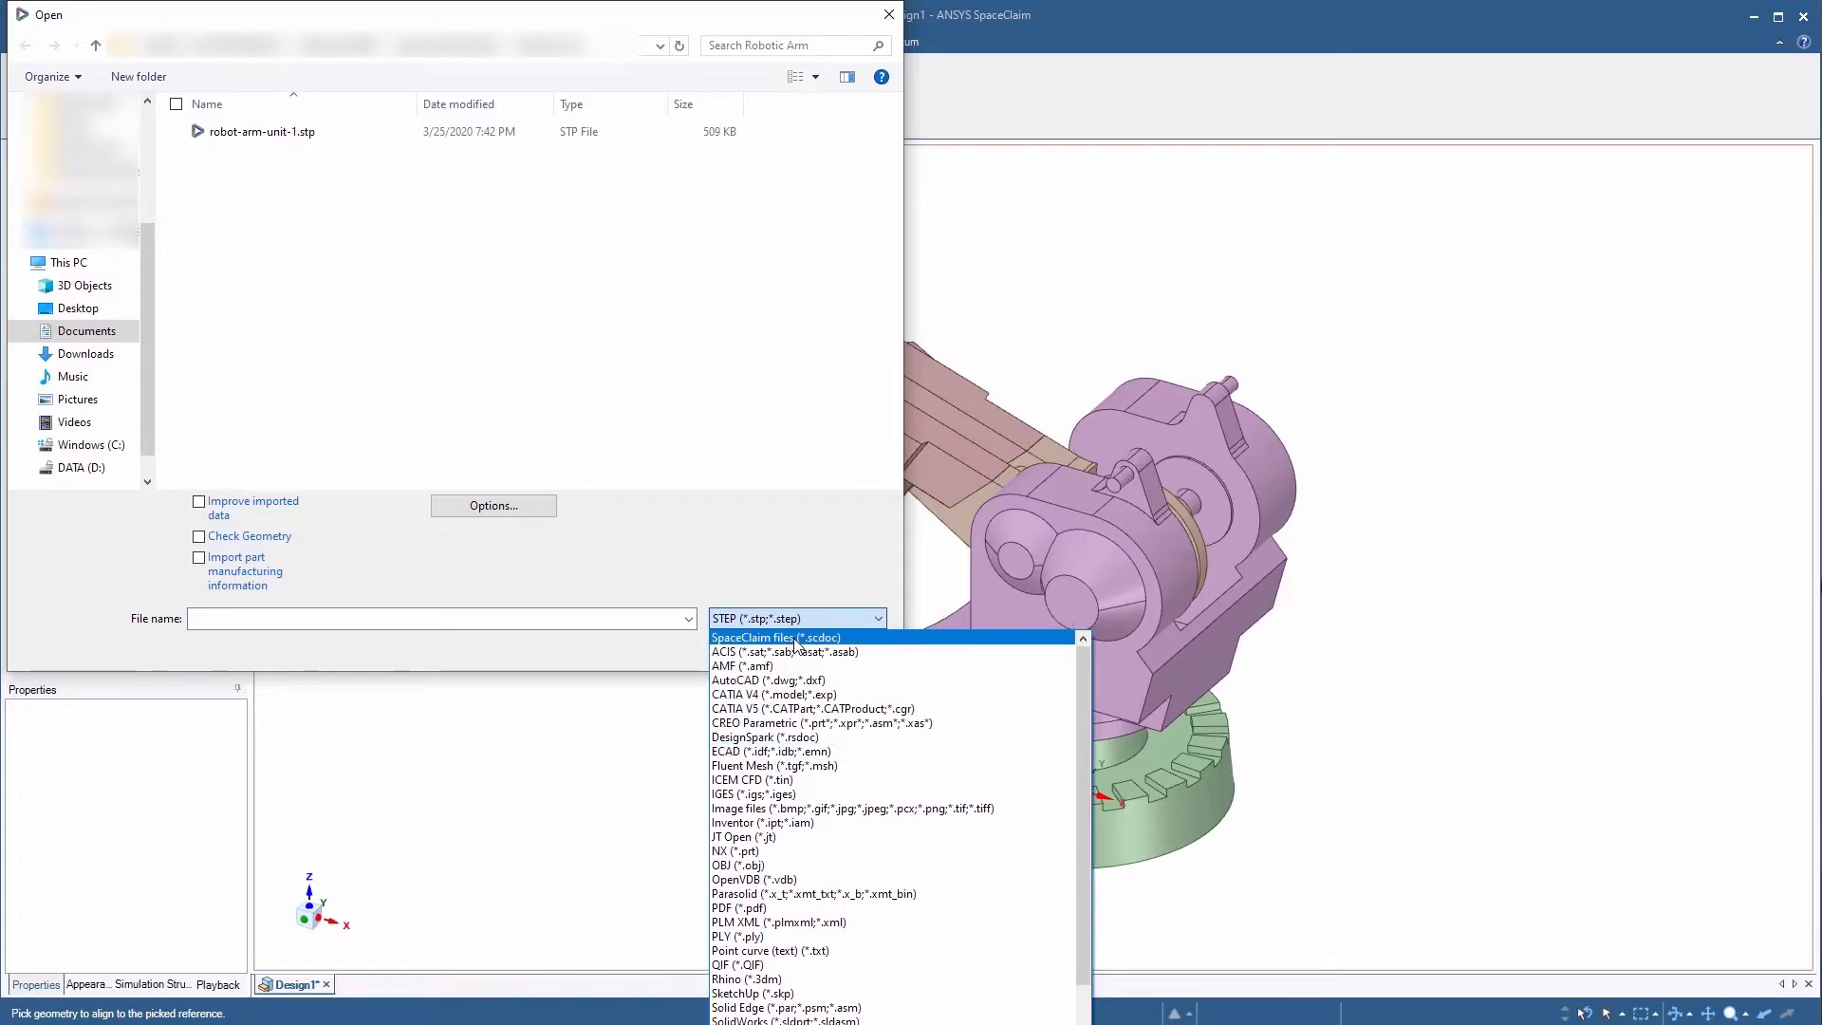
pyautogui.click(797, 638)
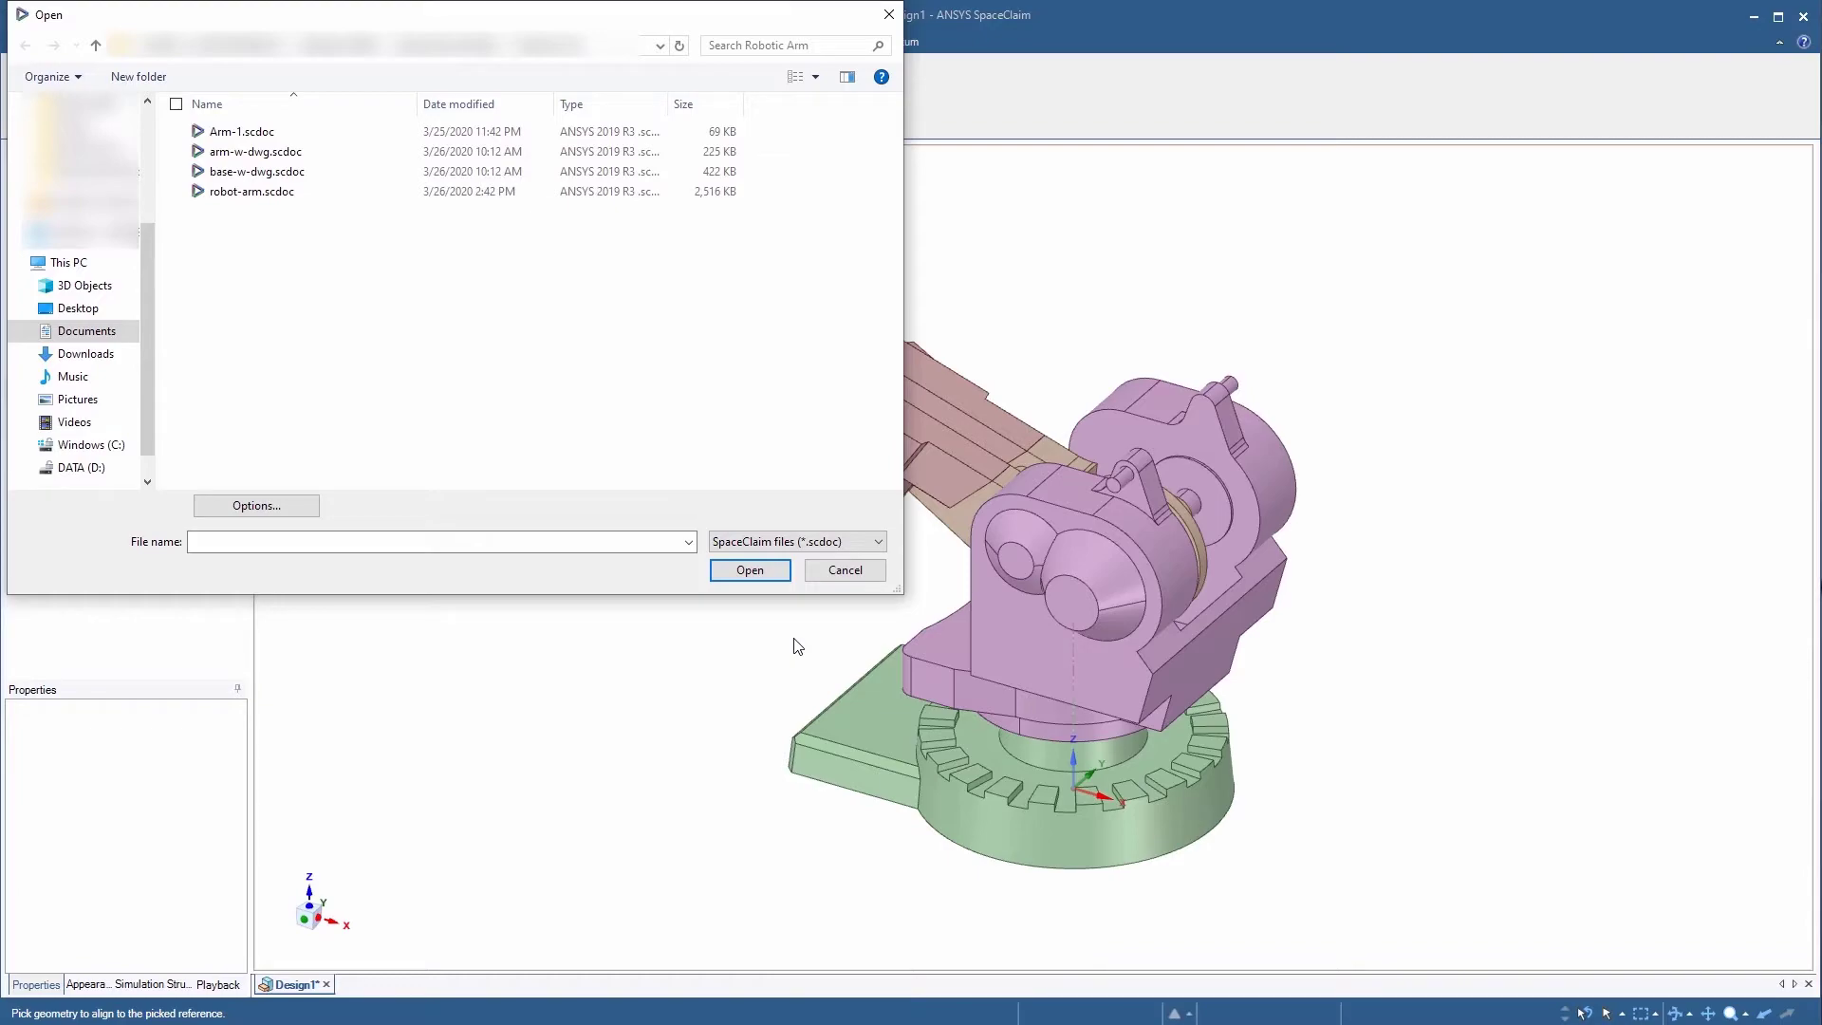
pyautogui.click(245, 135)
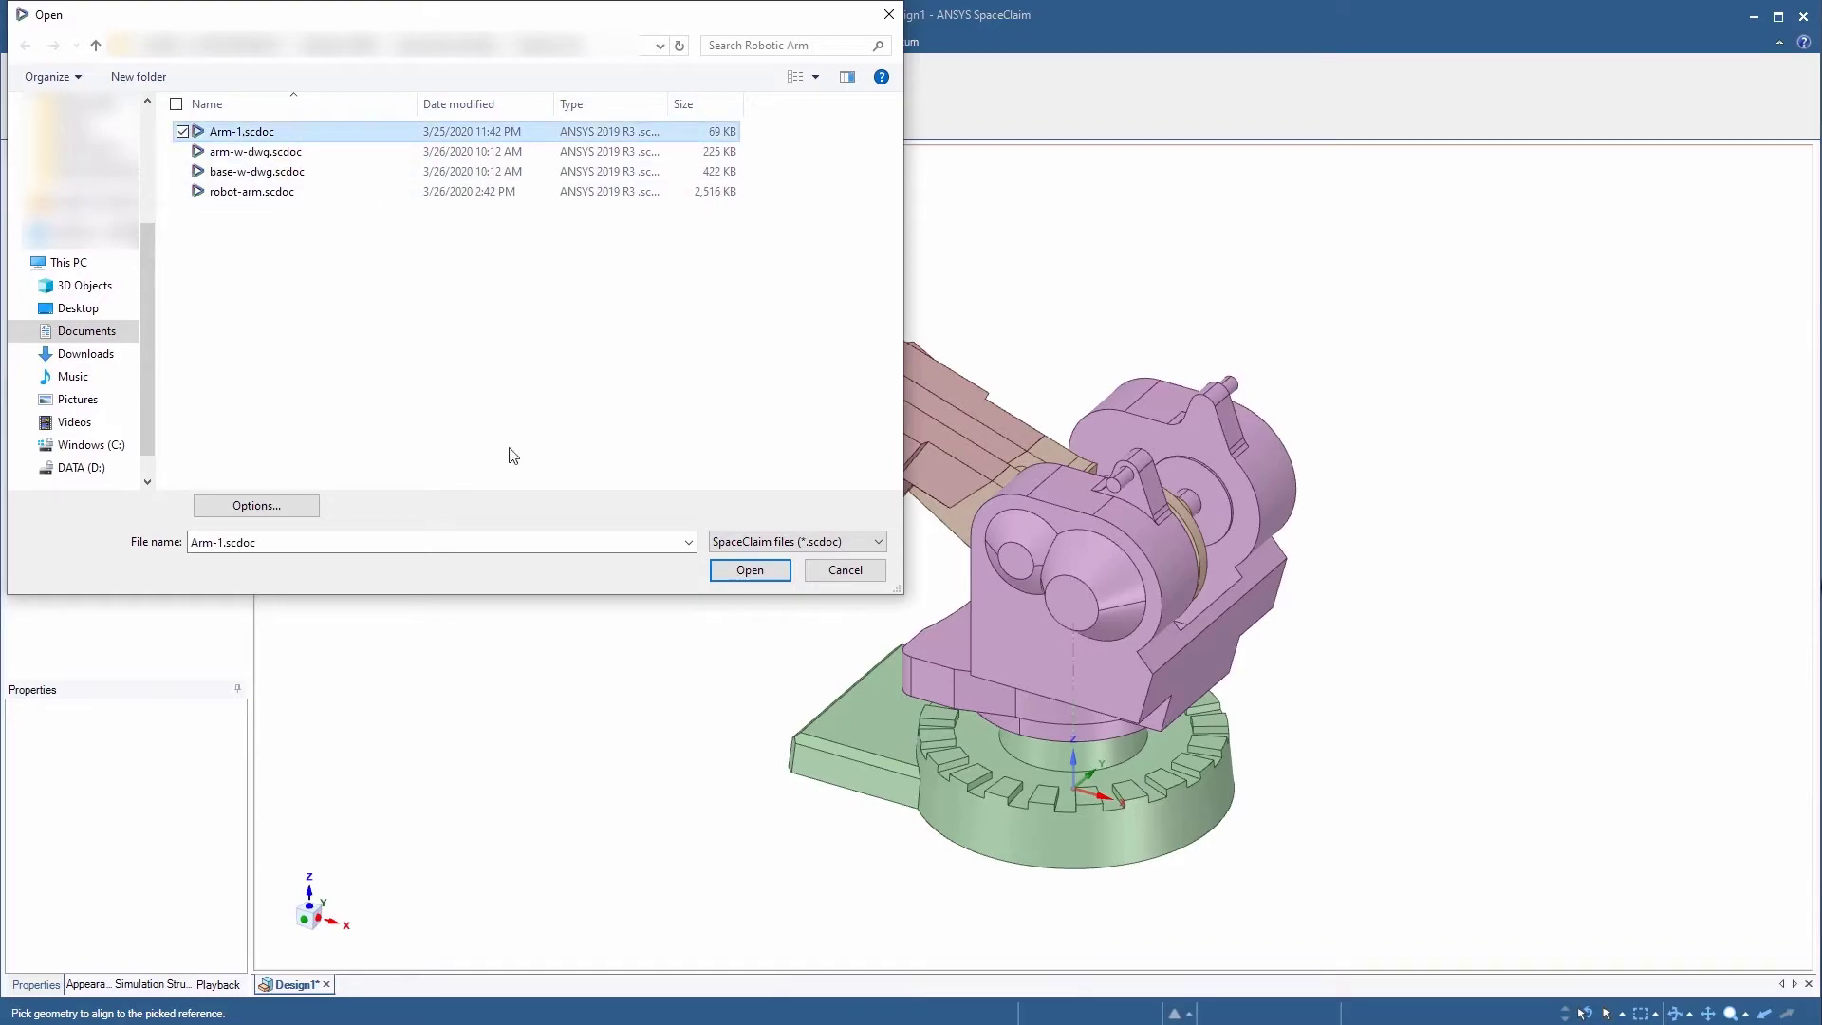
pyautogui.click(739, 572)
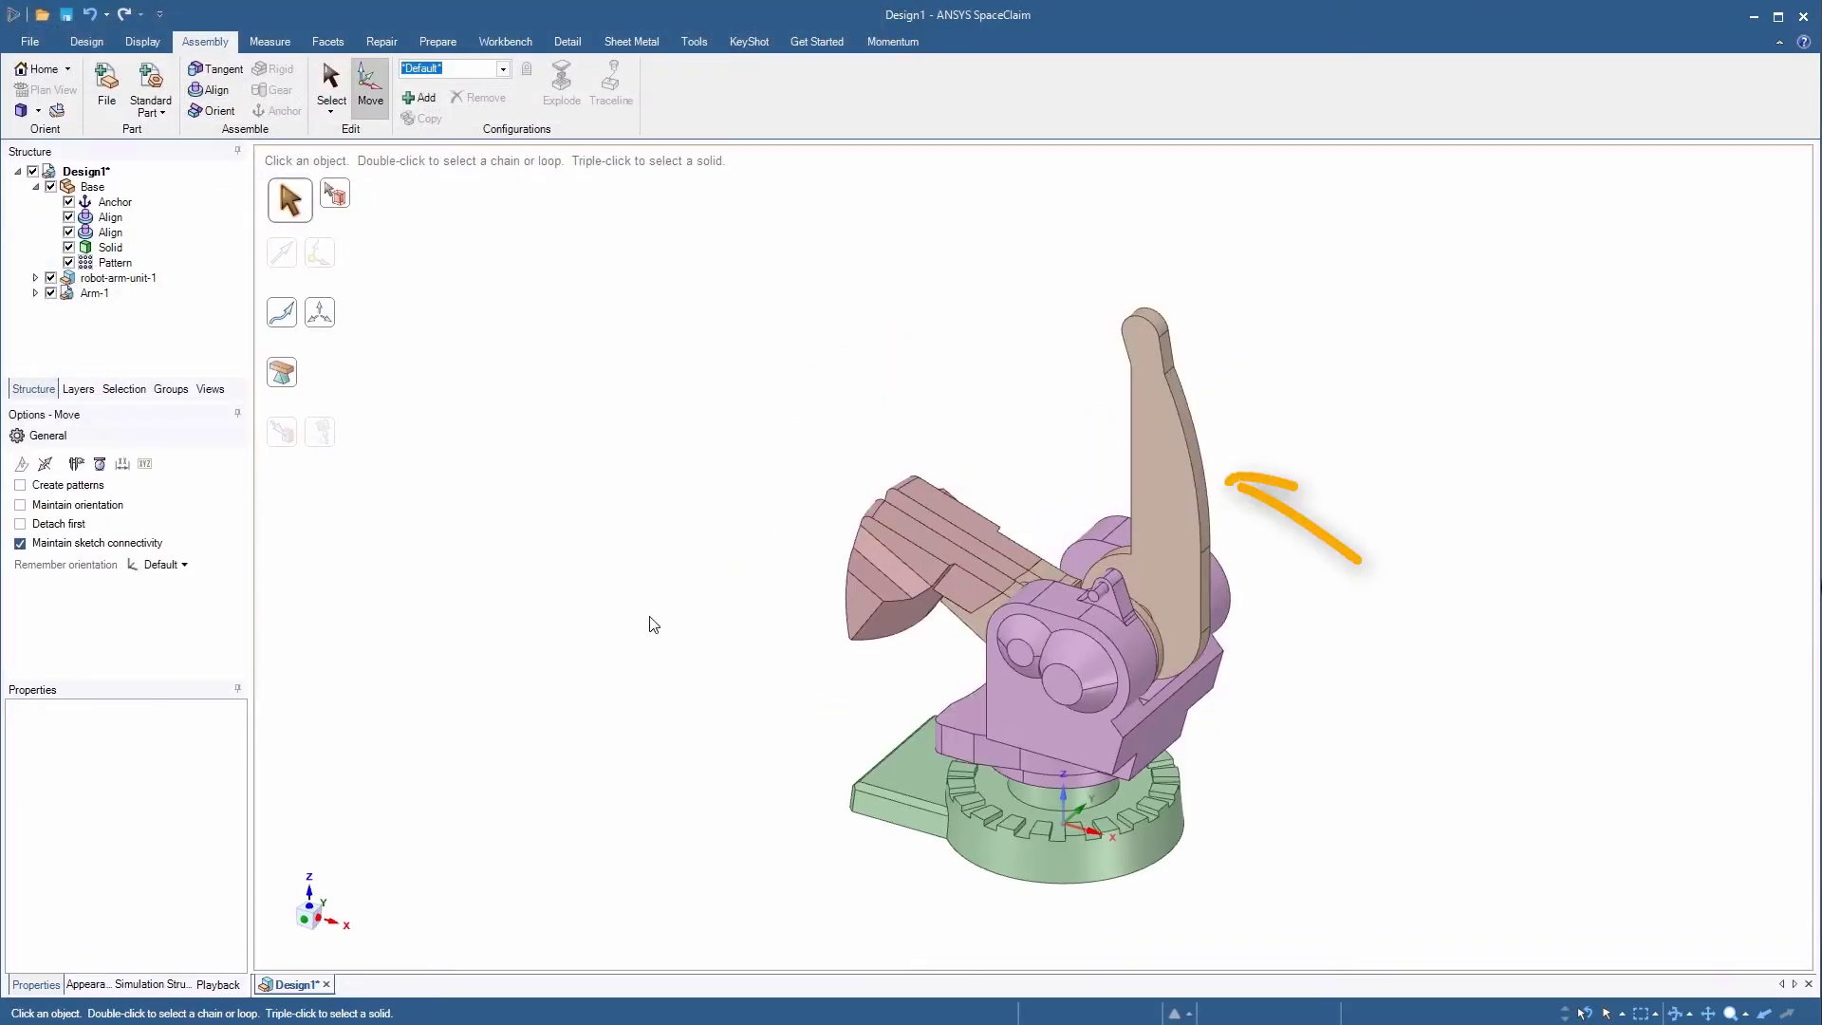
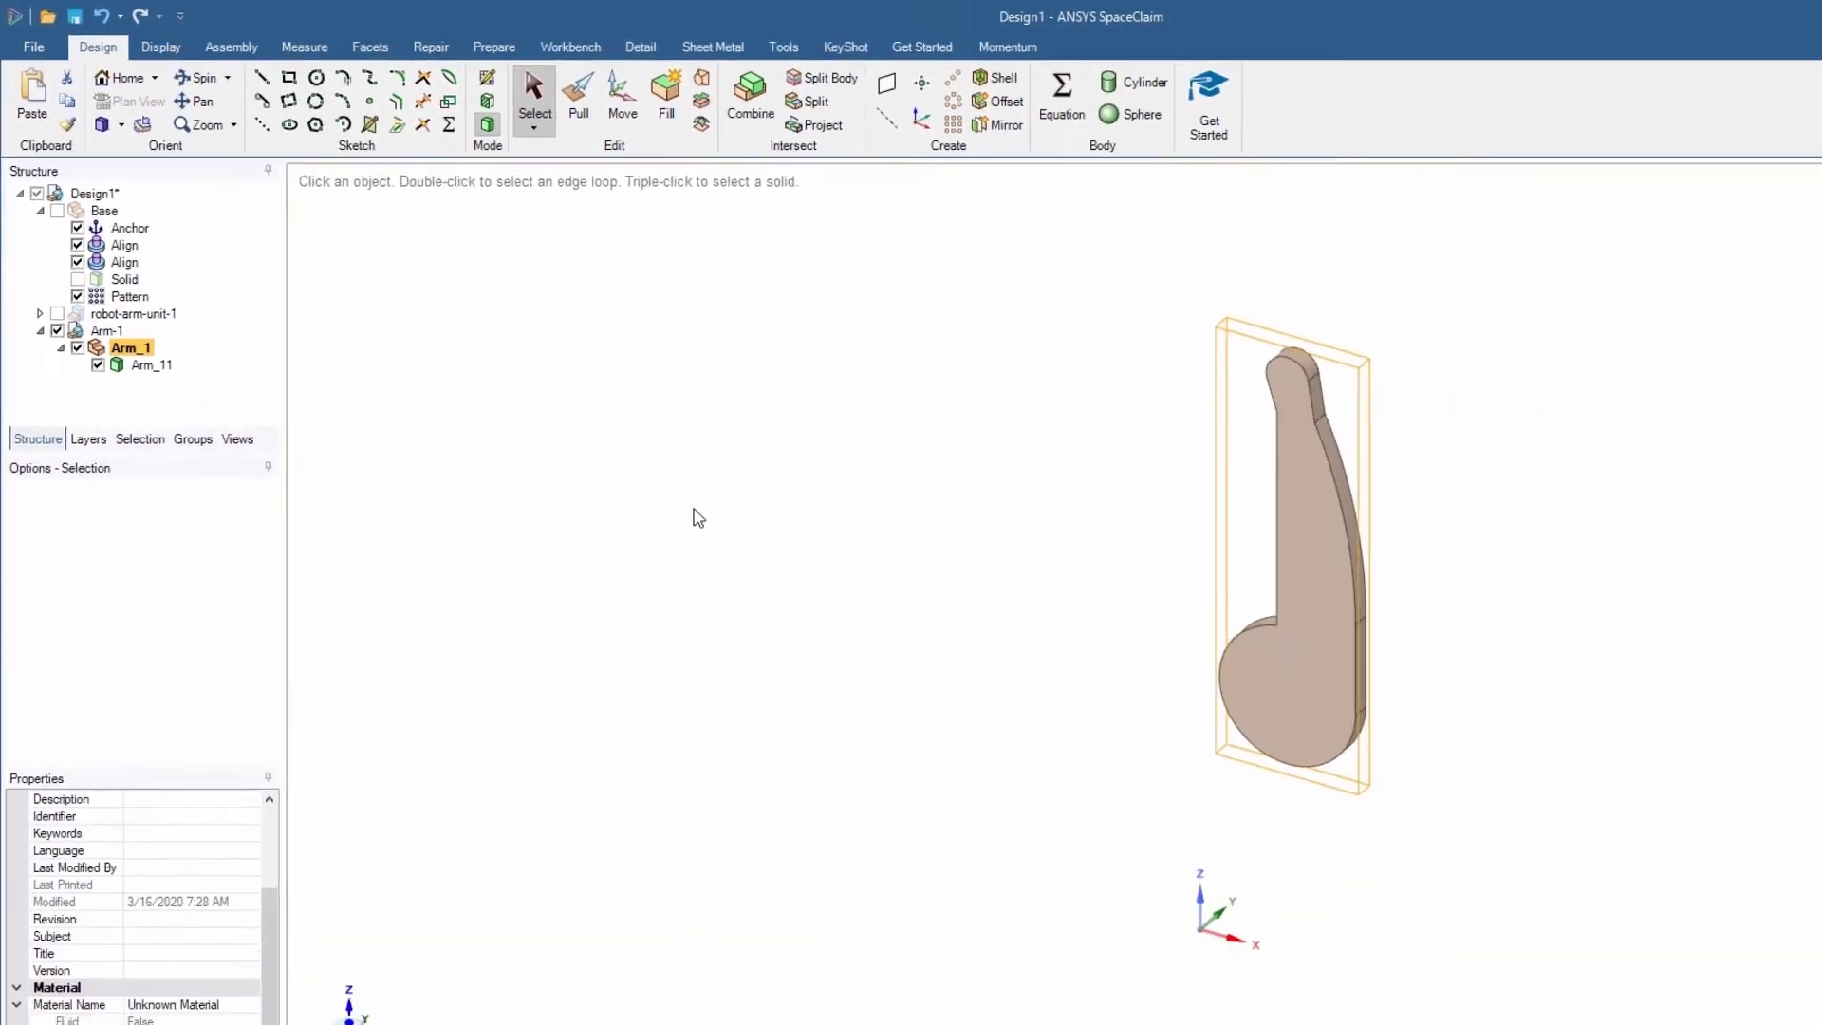
# Step: Copy the arm's solid body 226 mm in the negative Y direction to form a second, parallel plate
pyautogui.click(555, 108)
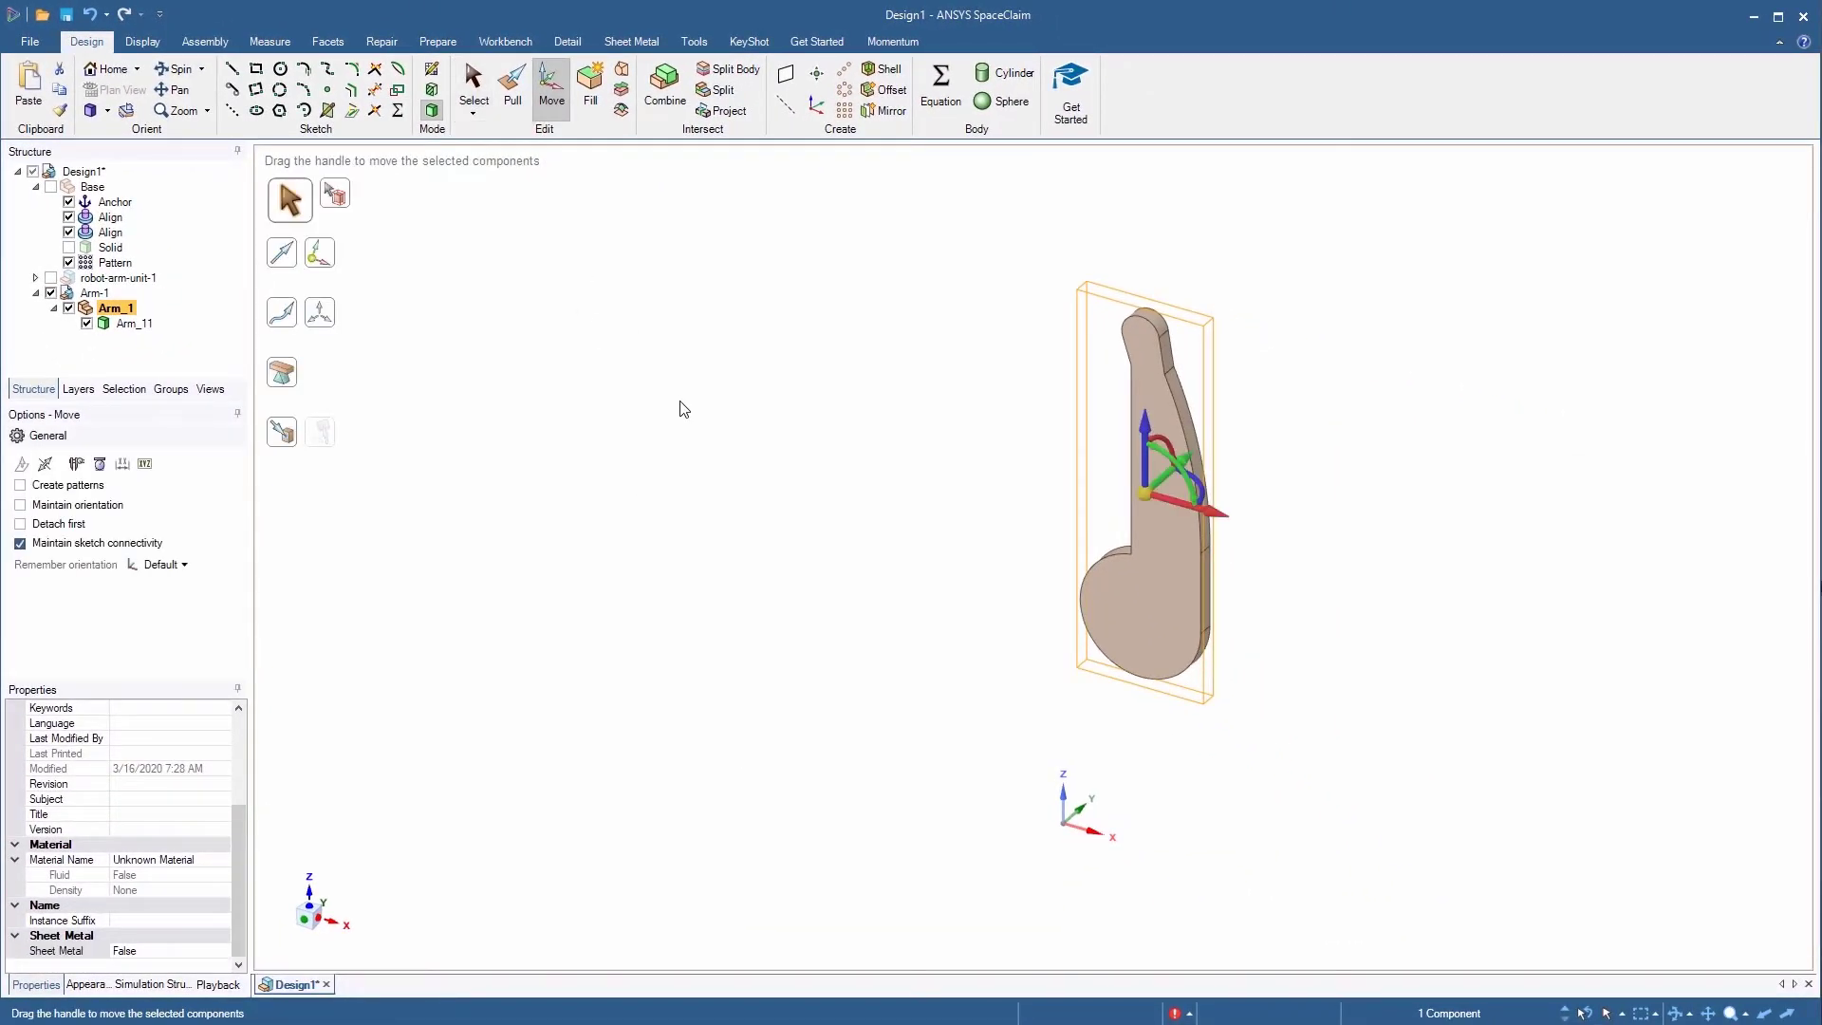
pyautogui.moveTo(851, 247); pyautogui.dragTo(1418, 845)
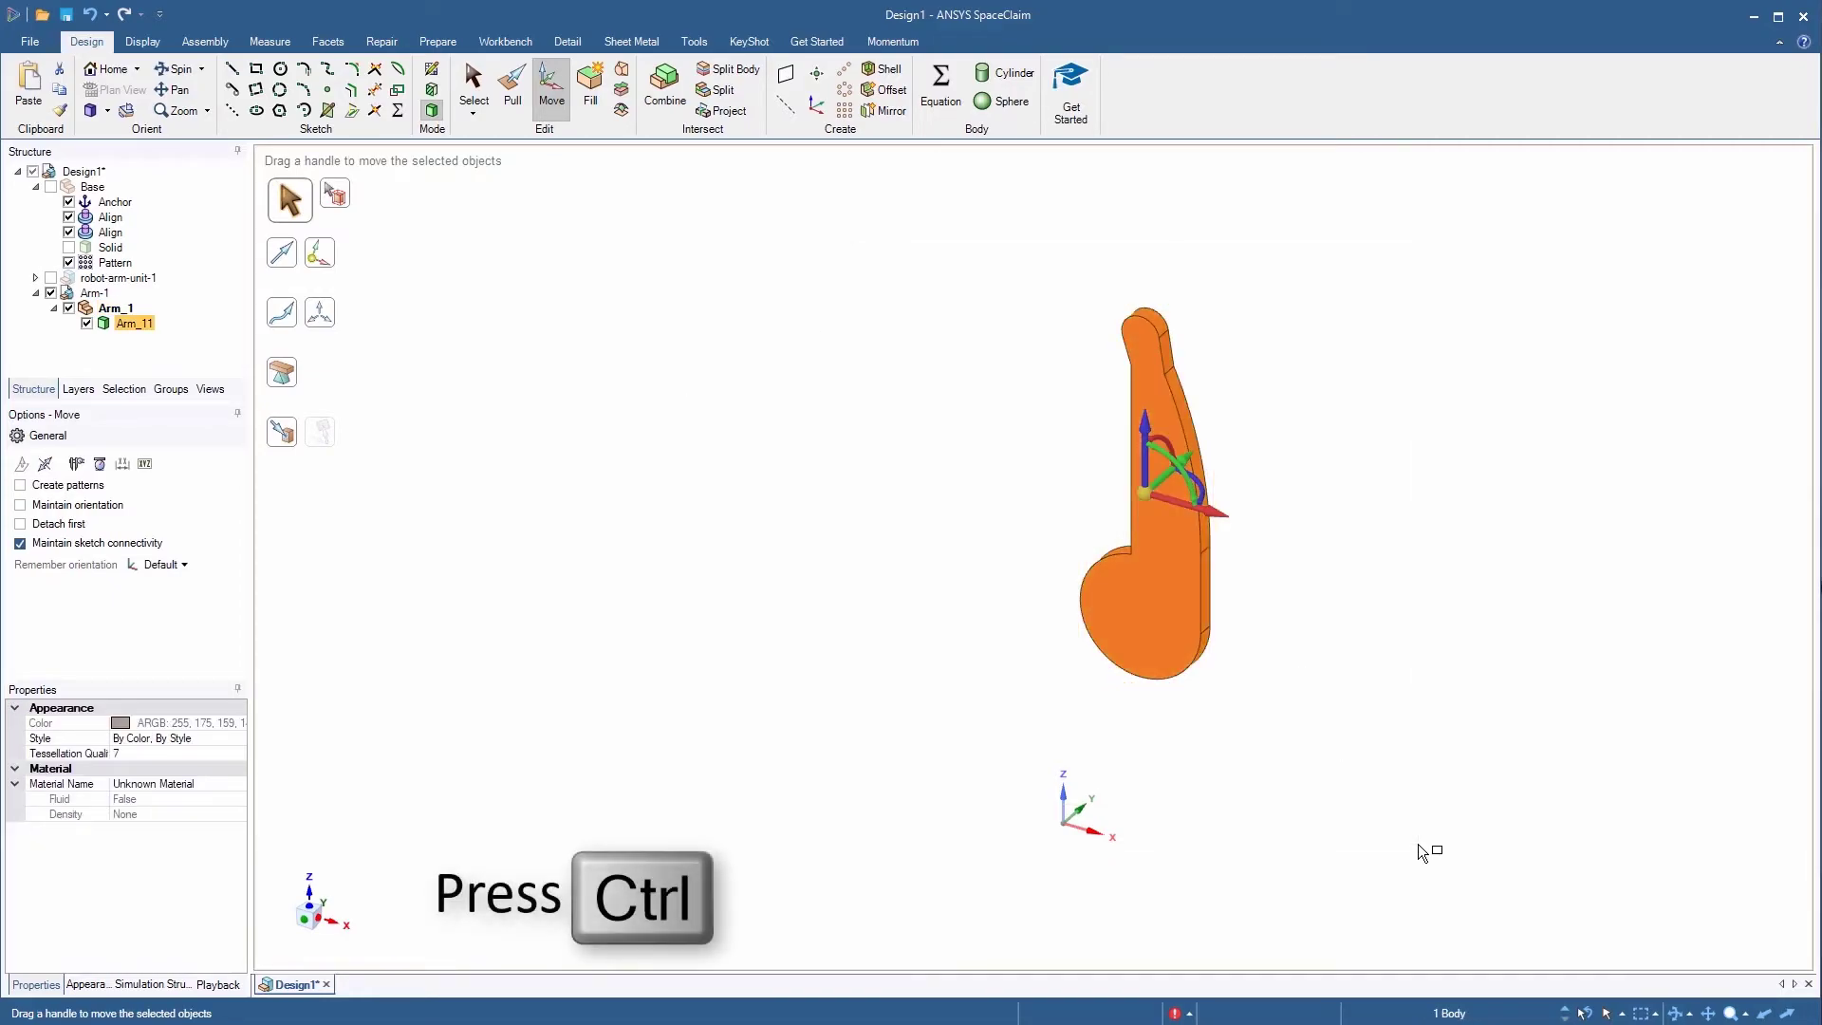
pyautogui.press('ctrl')
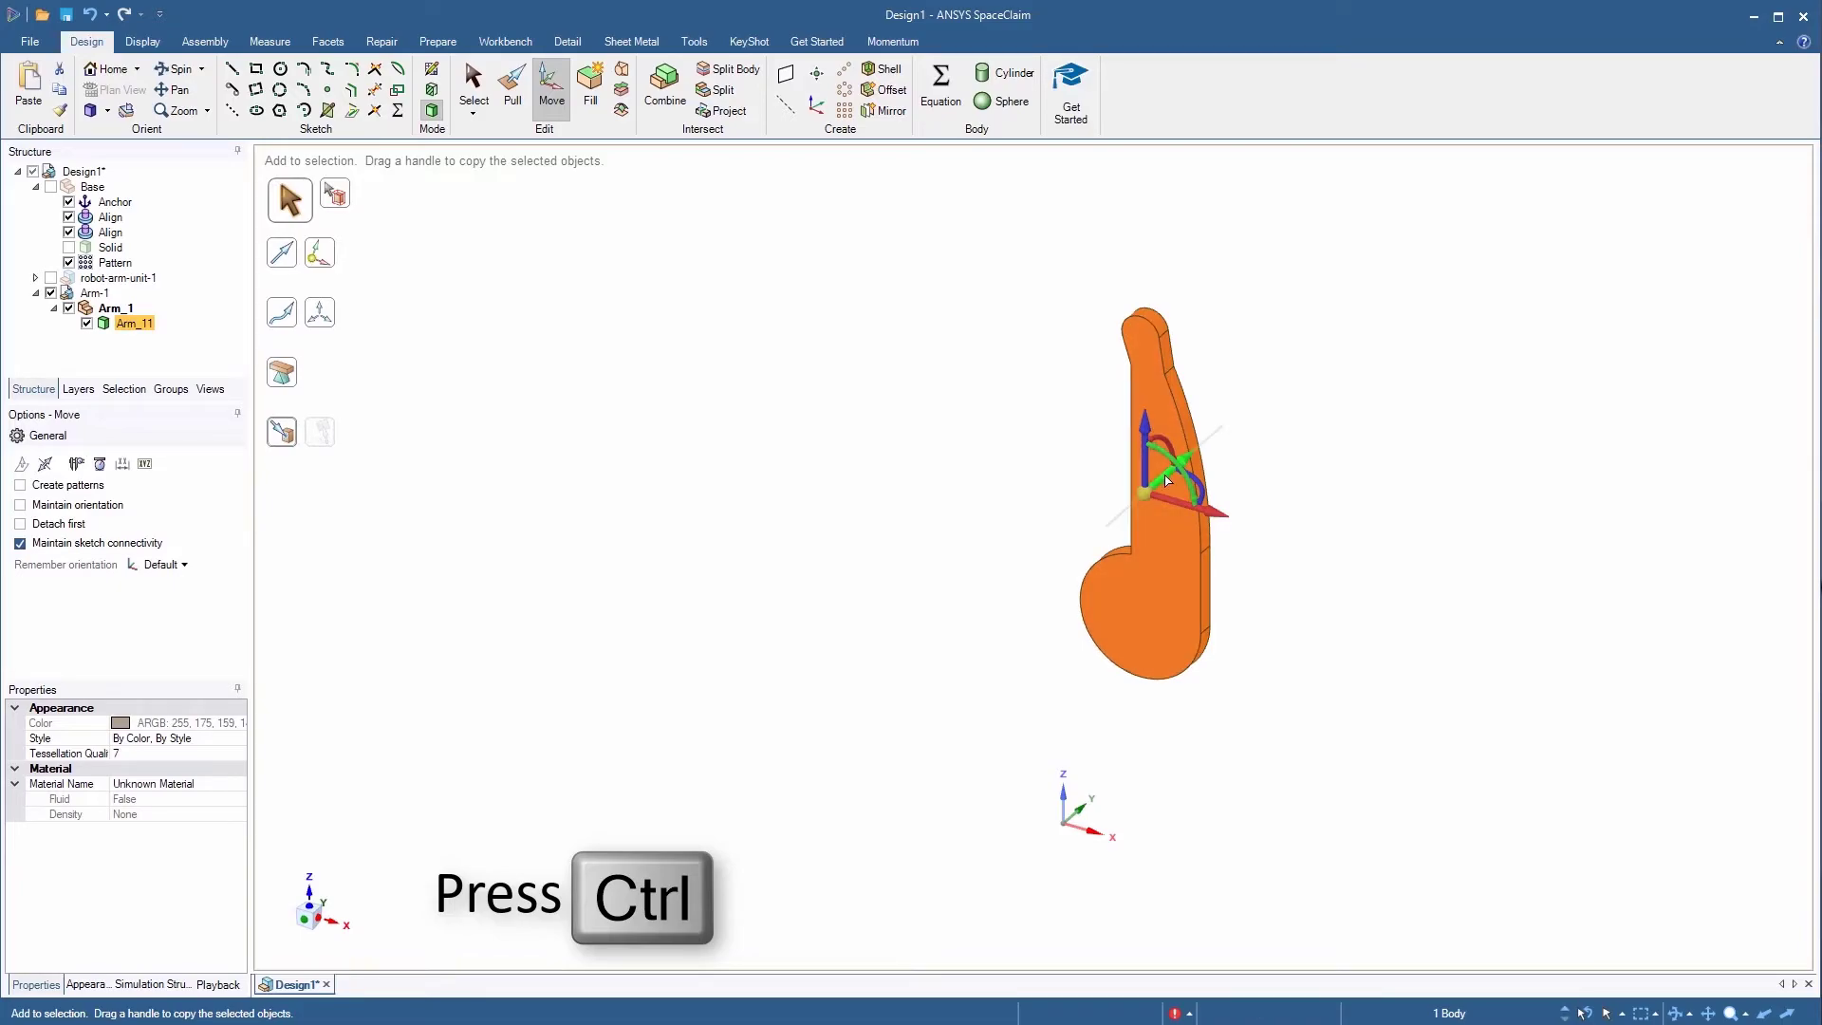
pyautogui.moveTo(1167, 482); pyautogui.dragTo(843, 544)
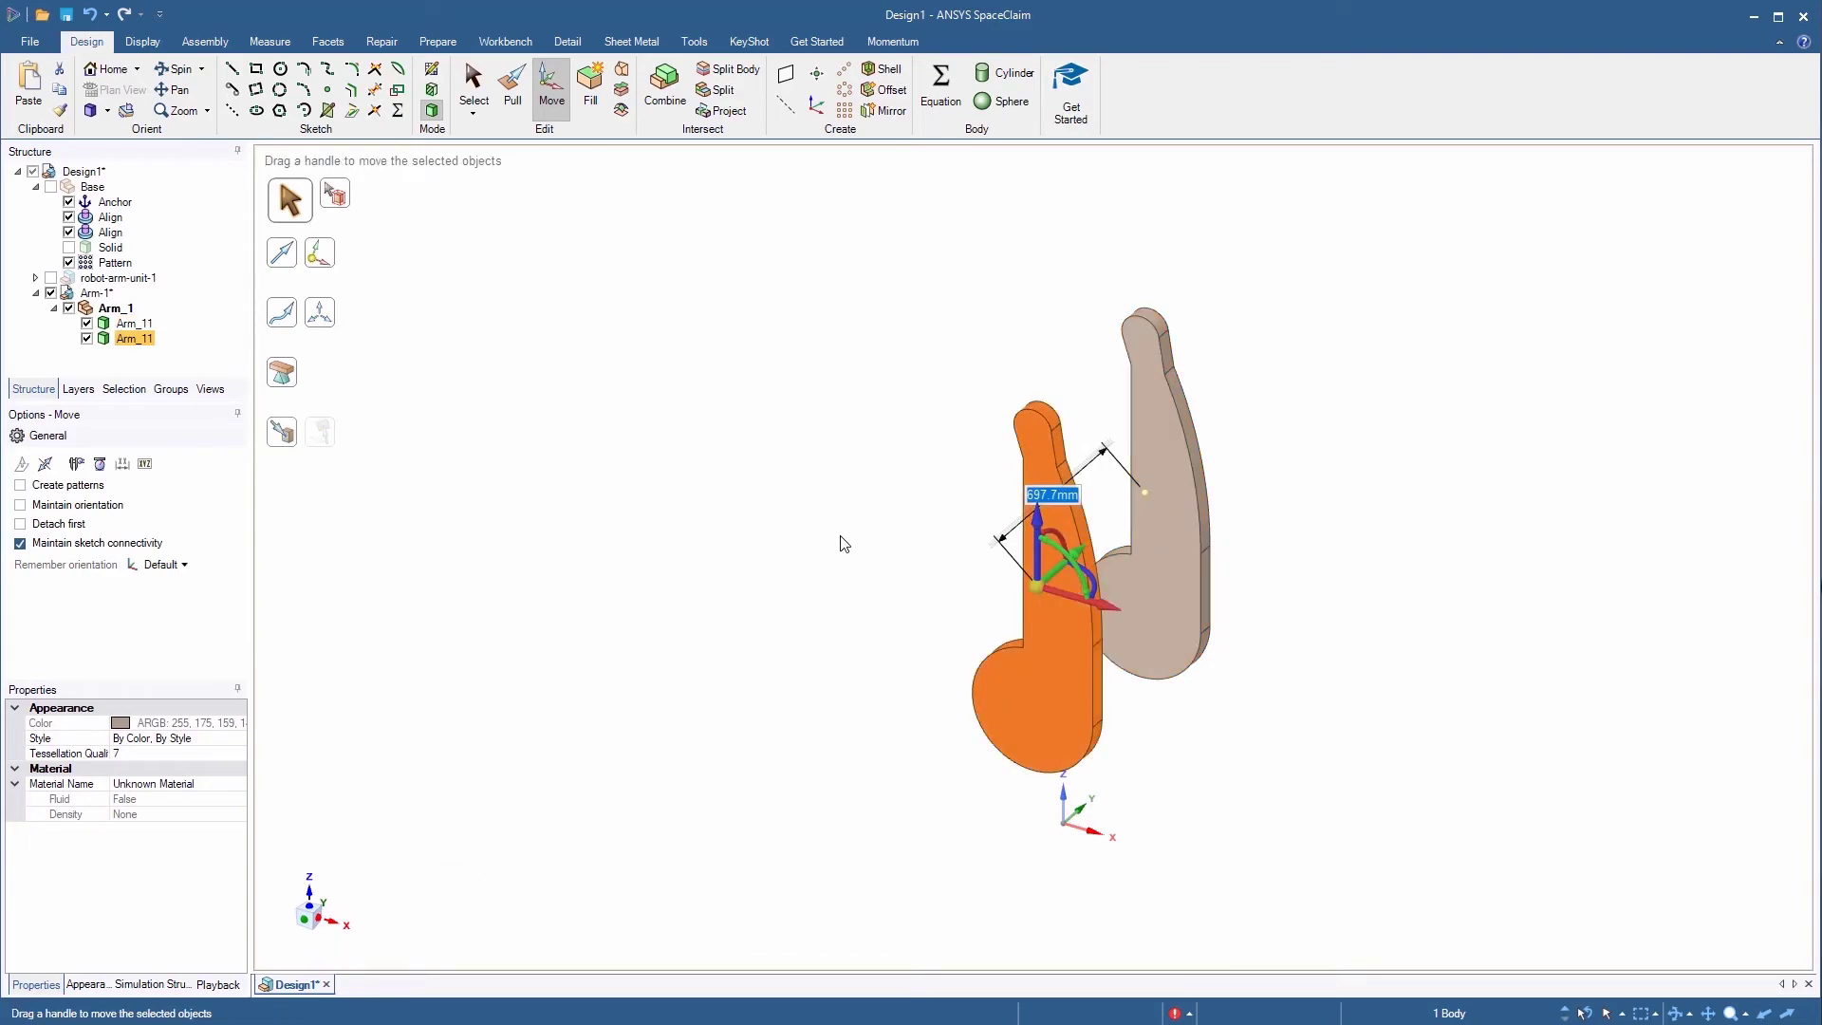
pyautogui.write('226')
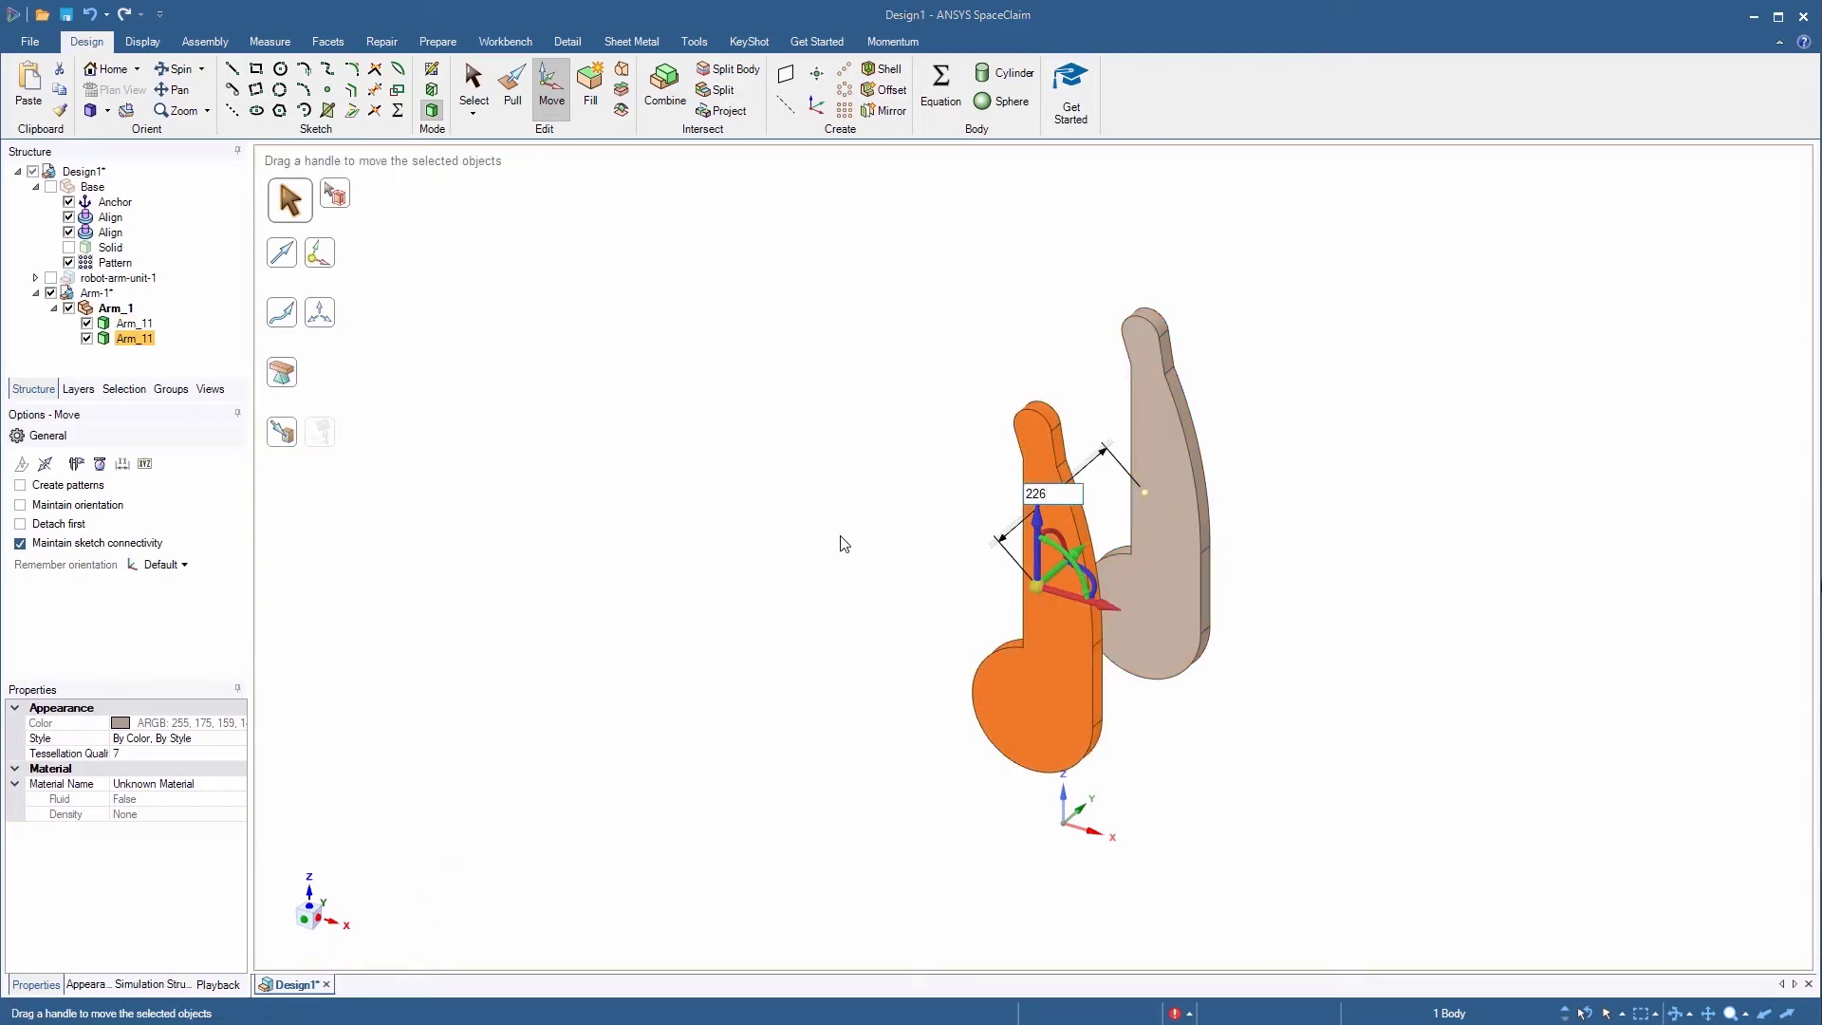
pyautogui.press('Return')
pyautogui.press('Escape')
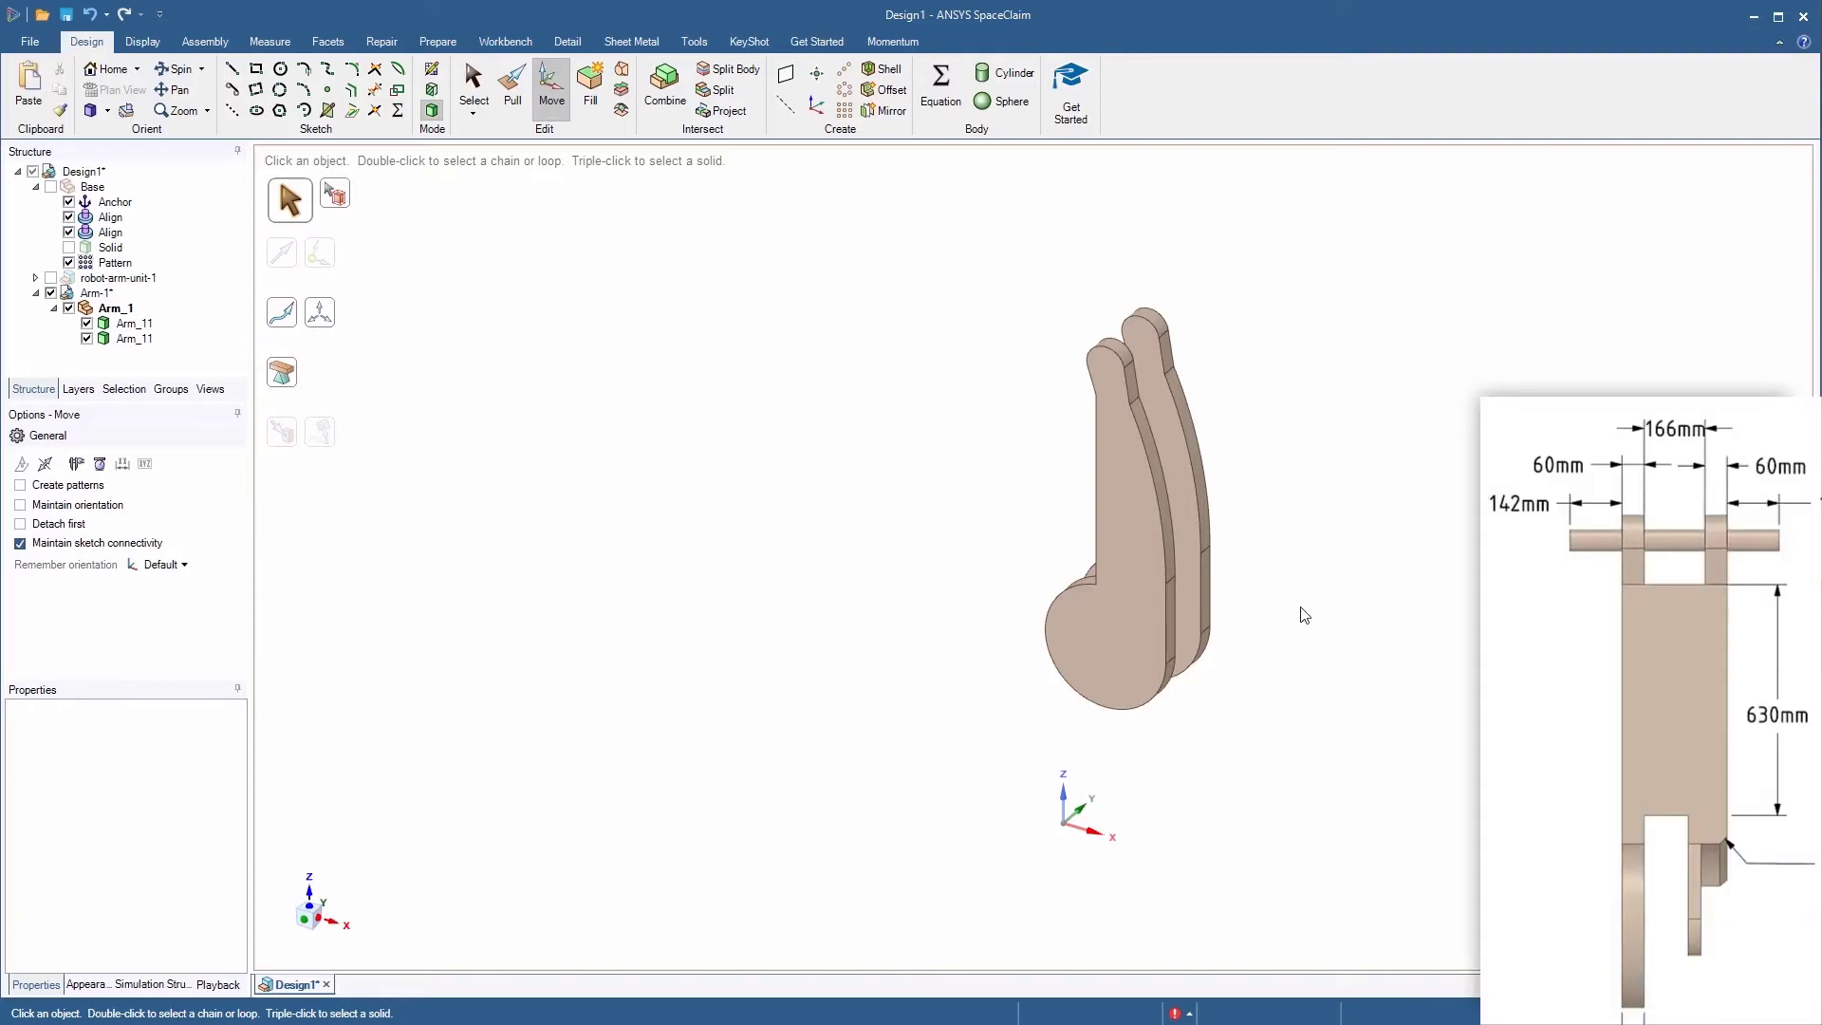
# Step: Sketch a 166 mm by 630 mm rectangle bridging the gap between the two plates, starting at the upper corner of their long straight edge
pyautogui.click(257, 68)
pyautogui.moveTo(645, 415)
pyautogui.mouseDown(button='middle')
pyautogui.moveTo(802, 415)
pyautogui.moveTo(867, 443)
pyautogui.moveTo(850, 464)
pyautogui.moveTo(874, 472)
pyautogui.mouseUp(button='middle')
pyautogui.click(1154, 422)
pyautogui.press('v')
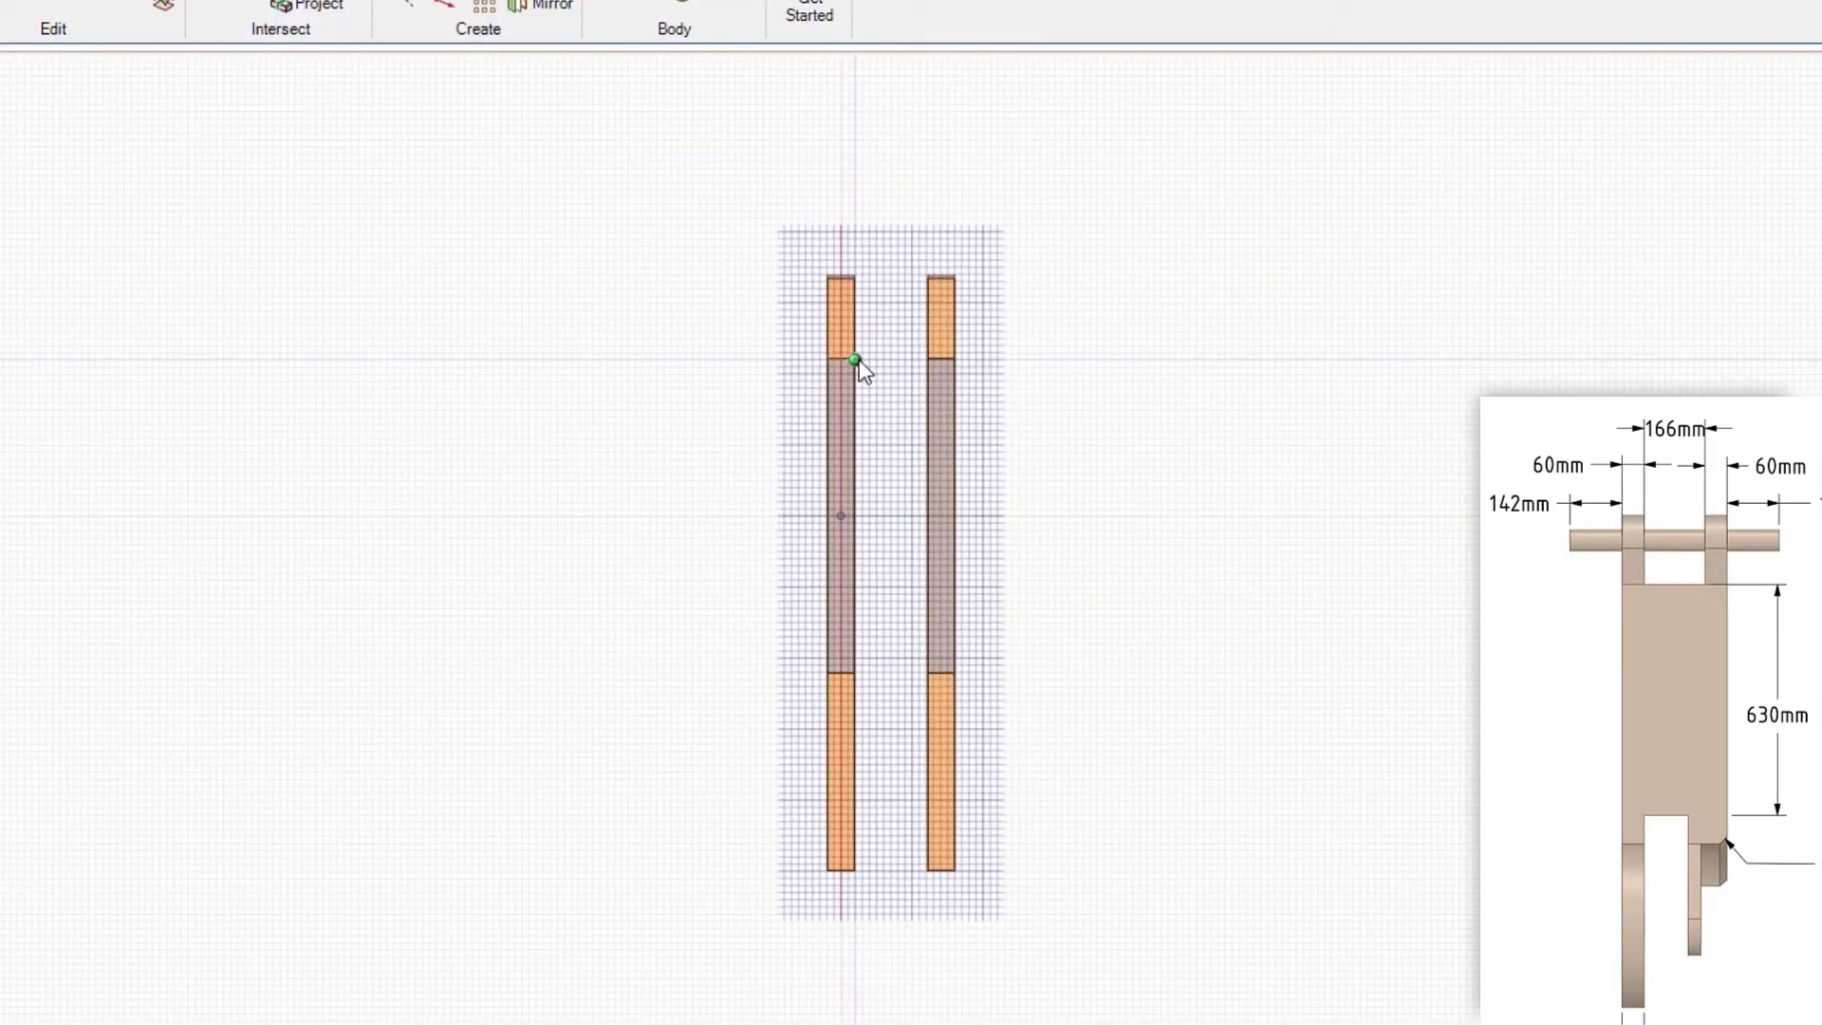
pyautogui.click(855, 361)
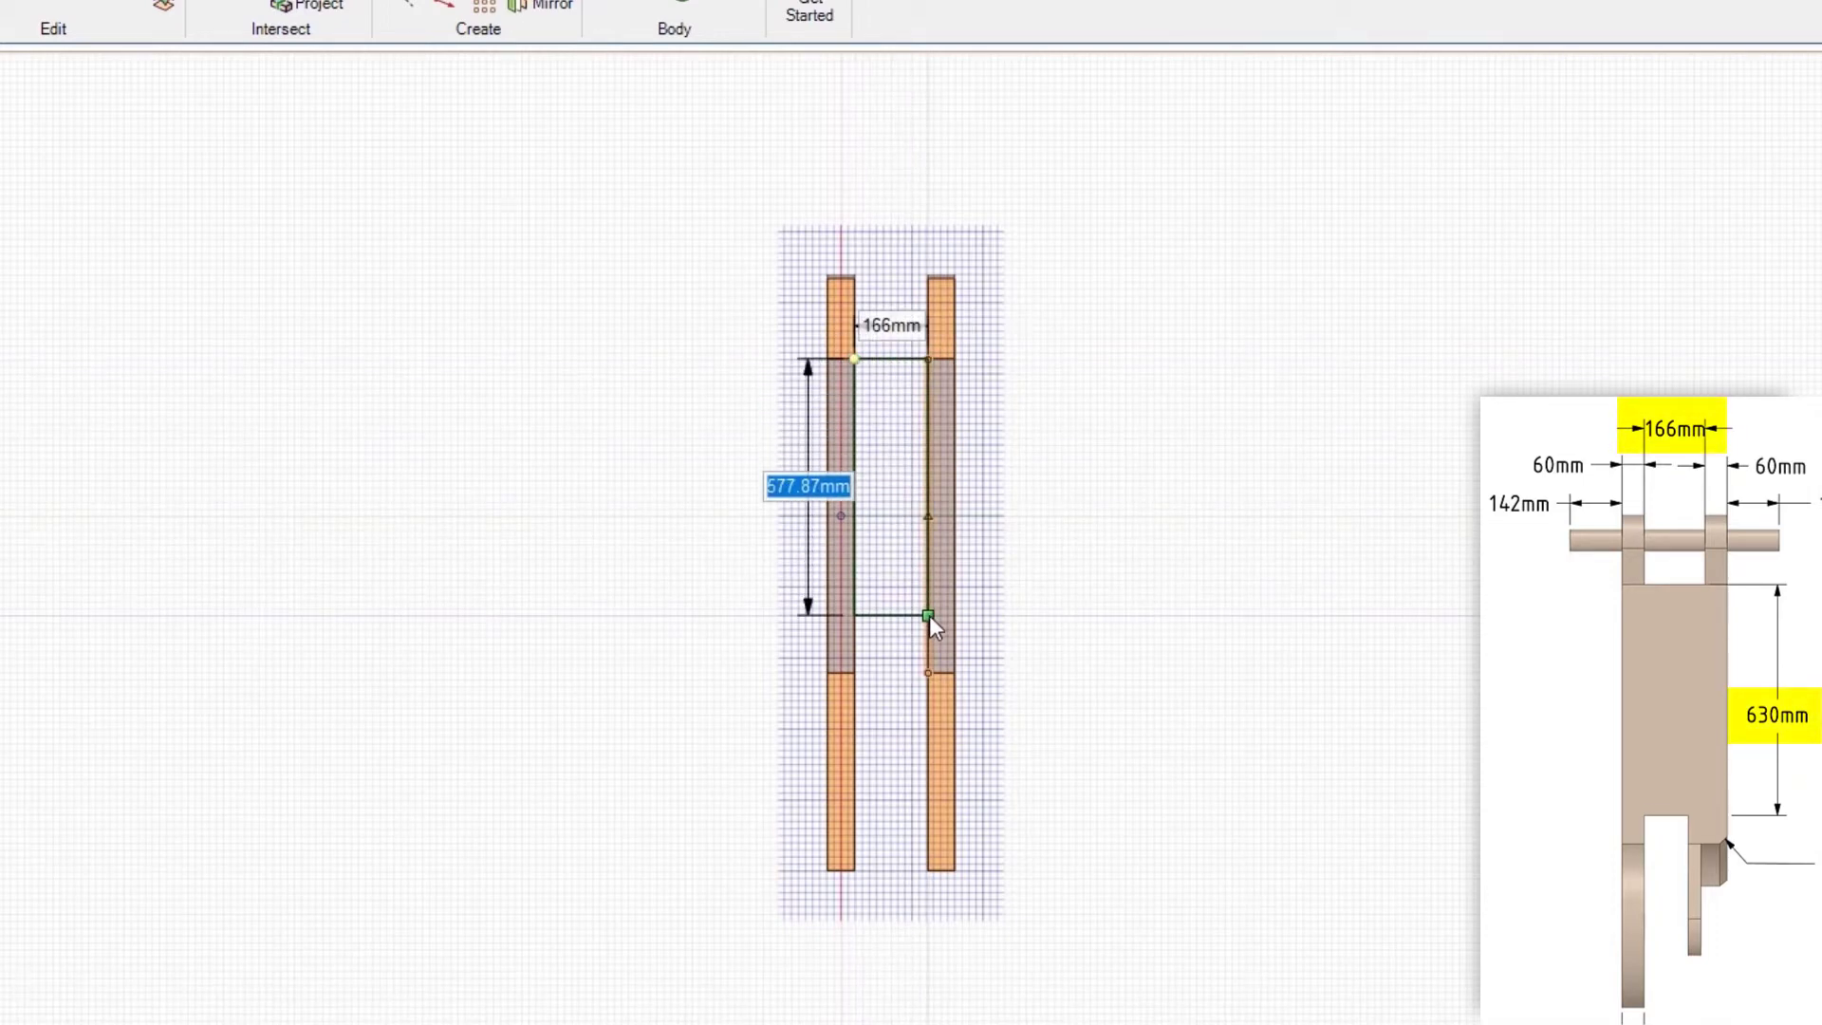
pyautogui.write('630')
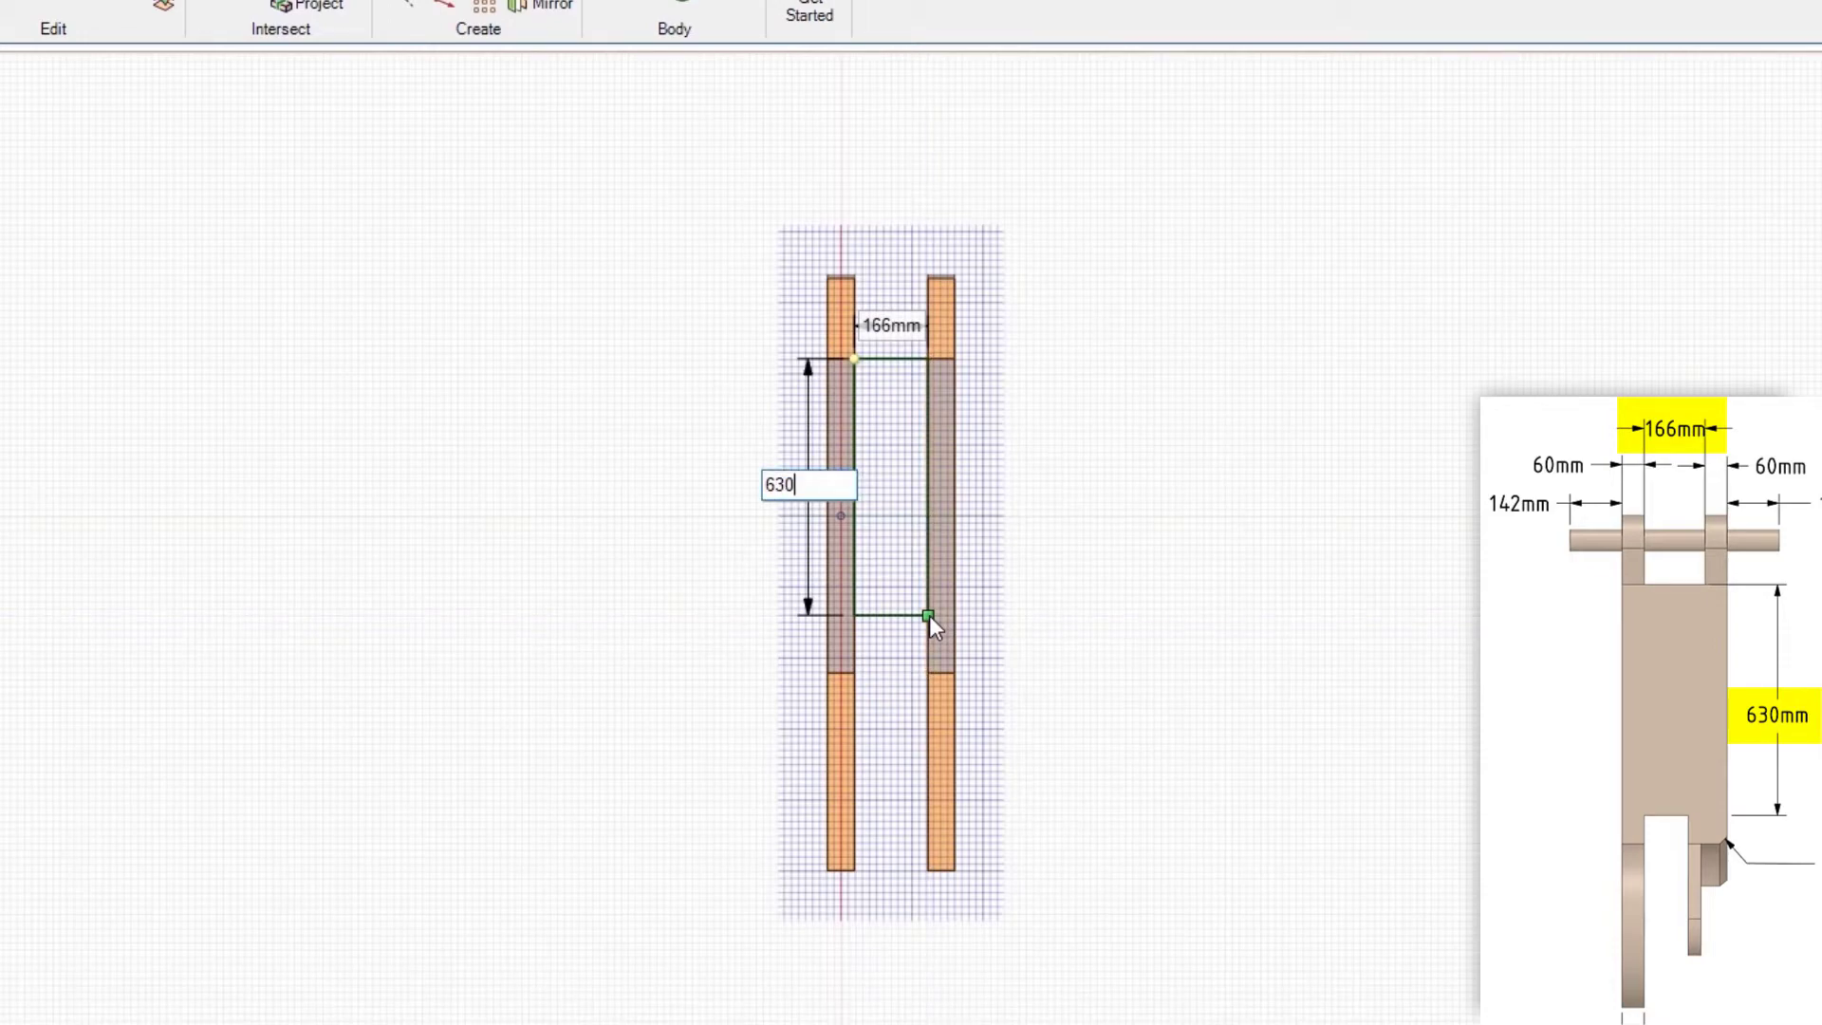
pyautogui.press('Tab')
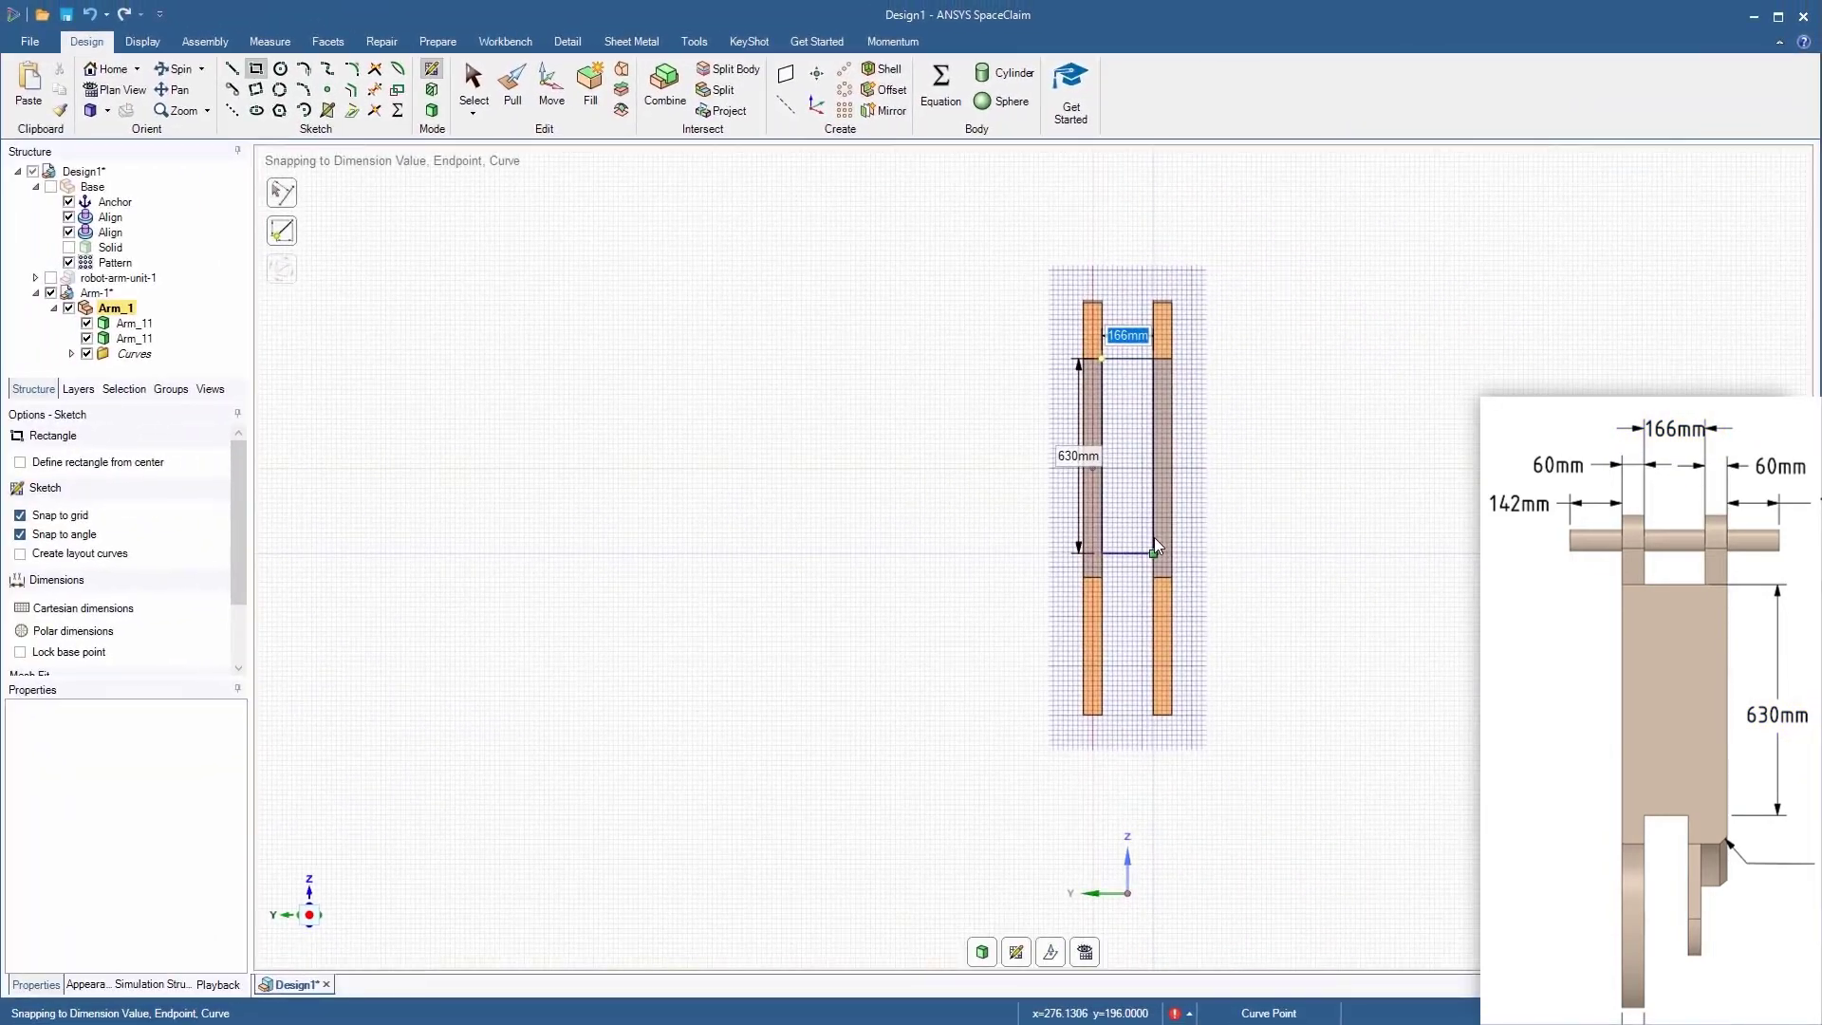
# Step: Pull the rectangular surface up to the plates' long curved outer face so it joins both plates into one solid
pyautogui.click(509, 92)
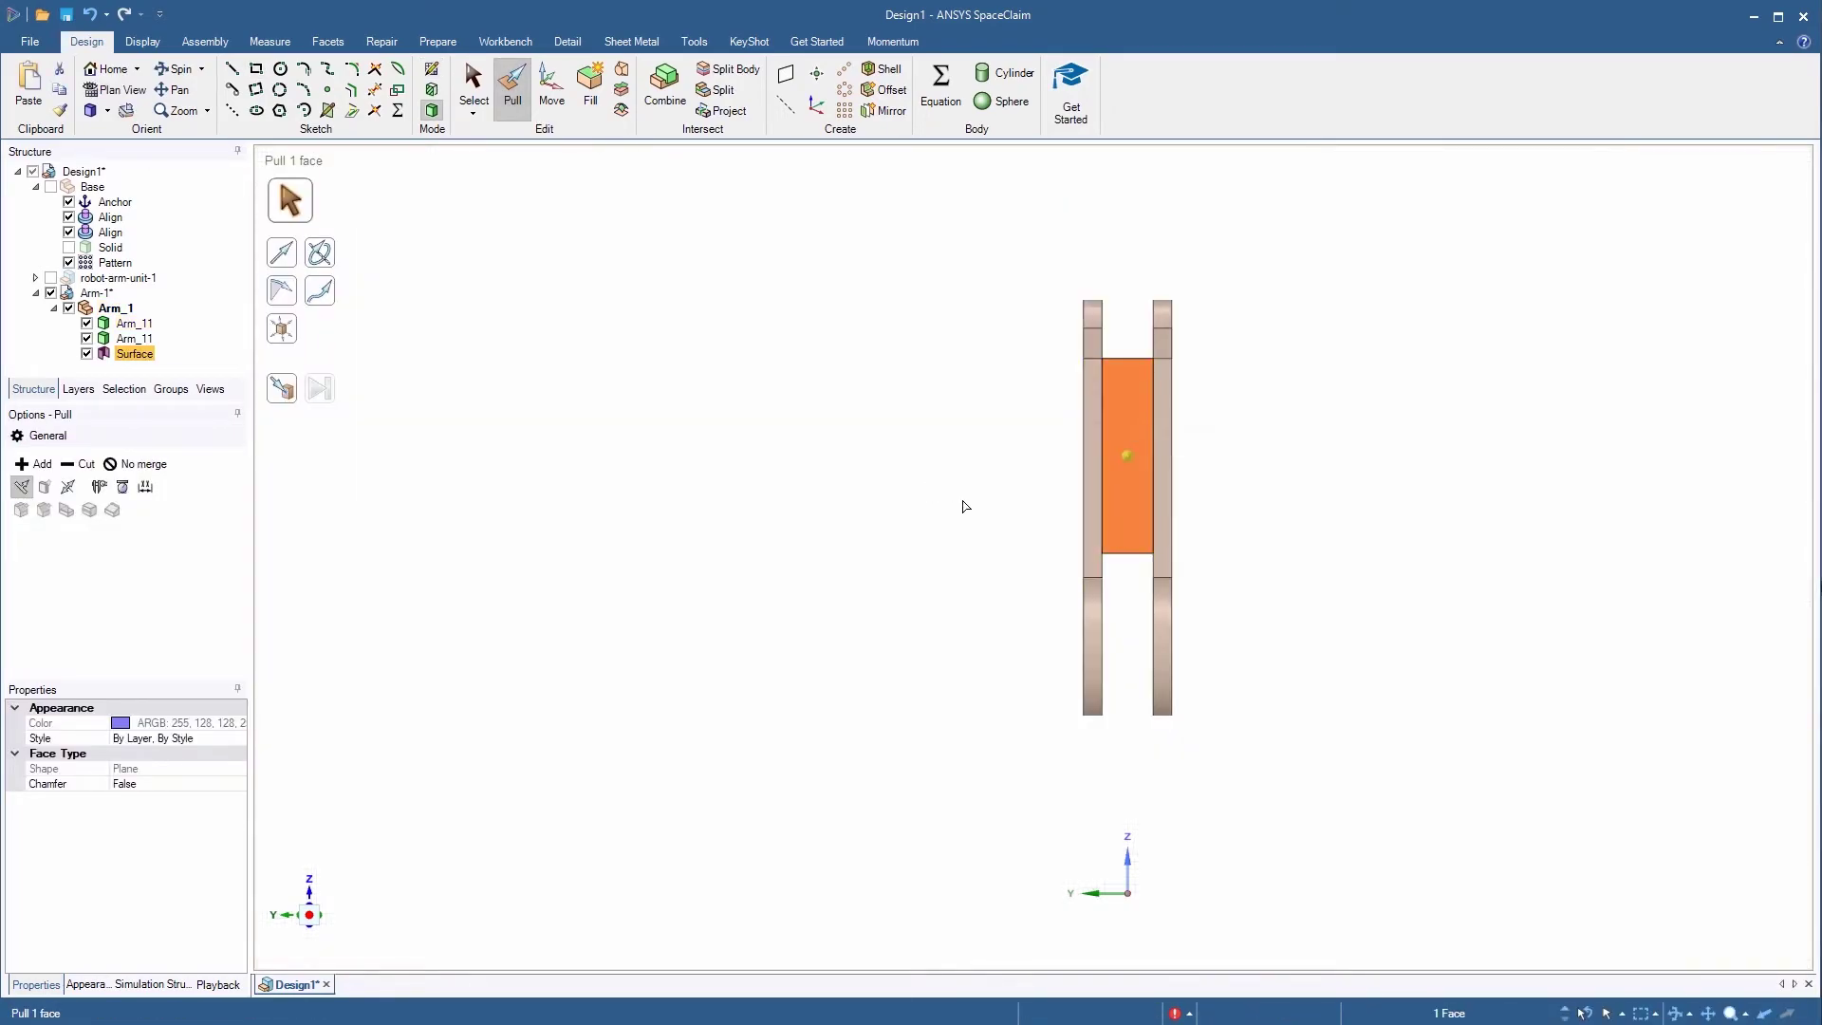
pyautogui.moveTo(988, 472); pyautogui.dragTo(589, 590, button='middle')
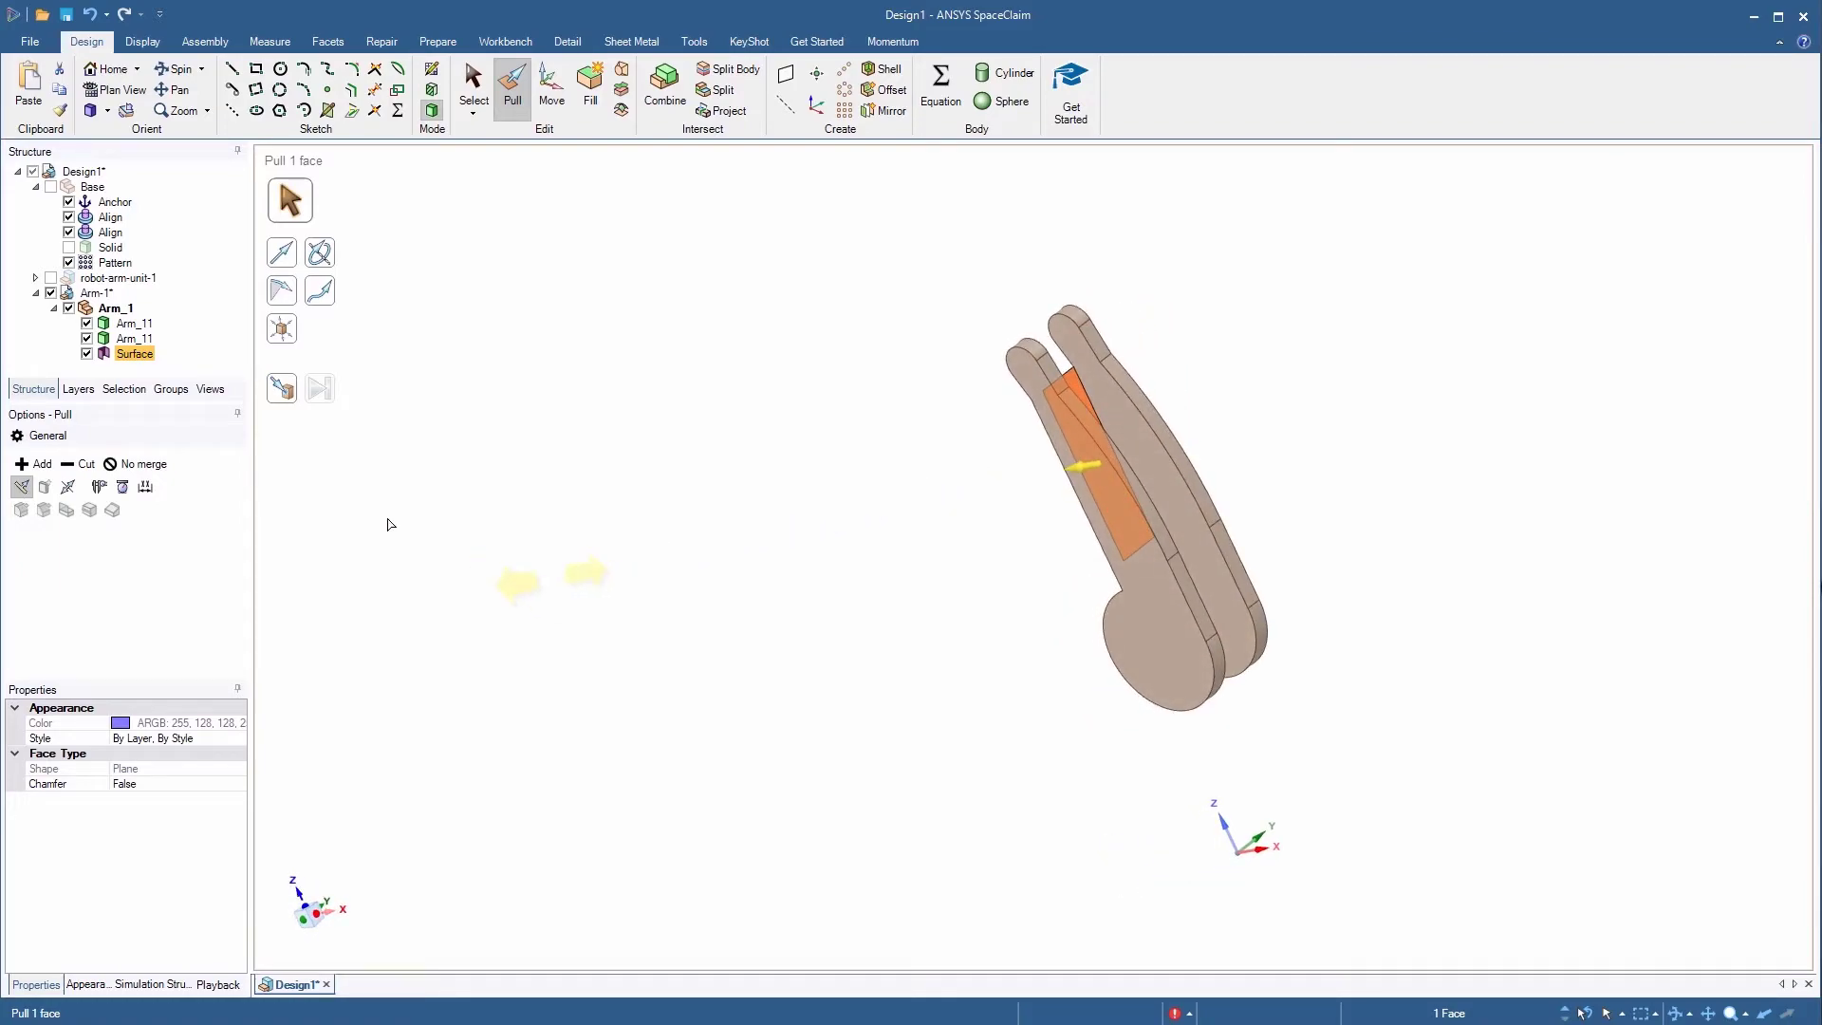
pyautogui.click(288, 391)
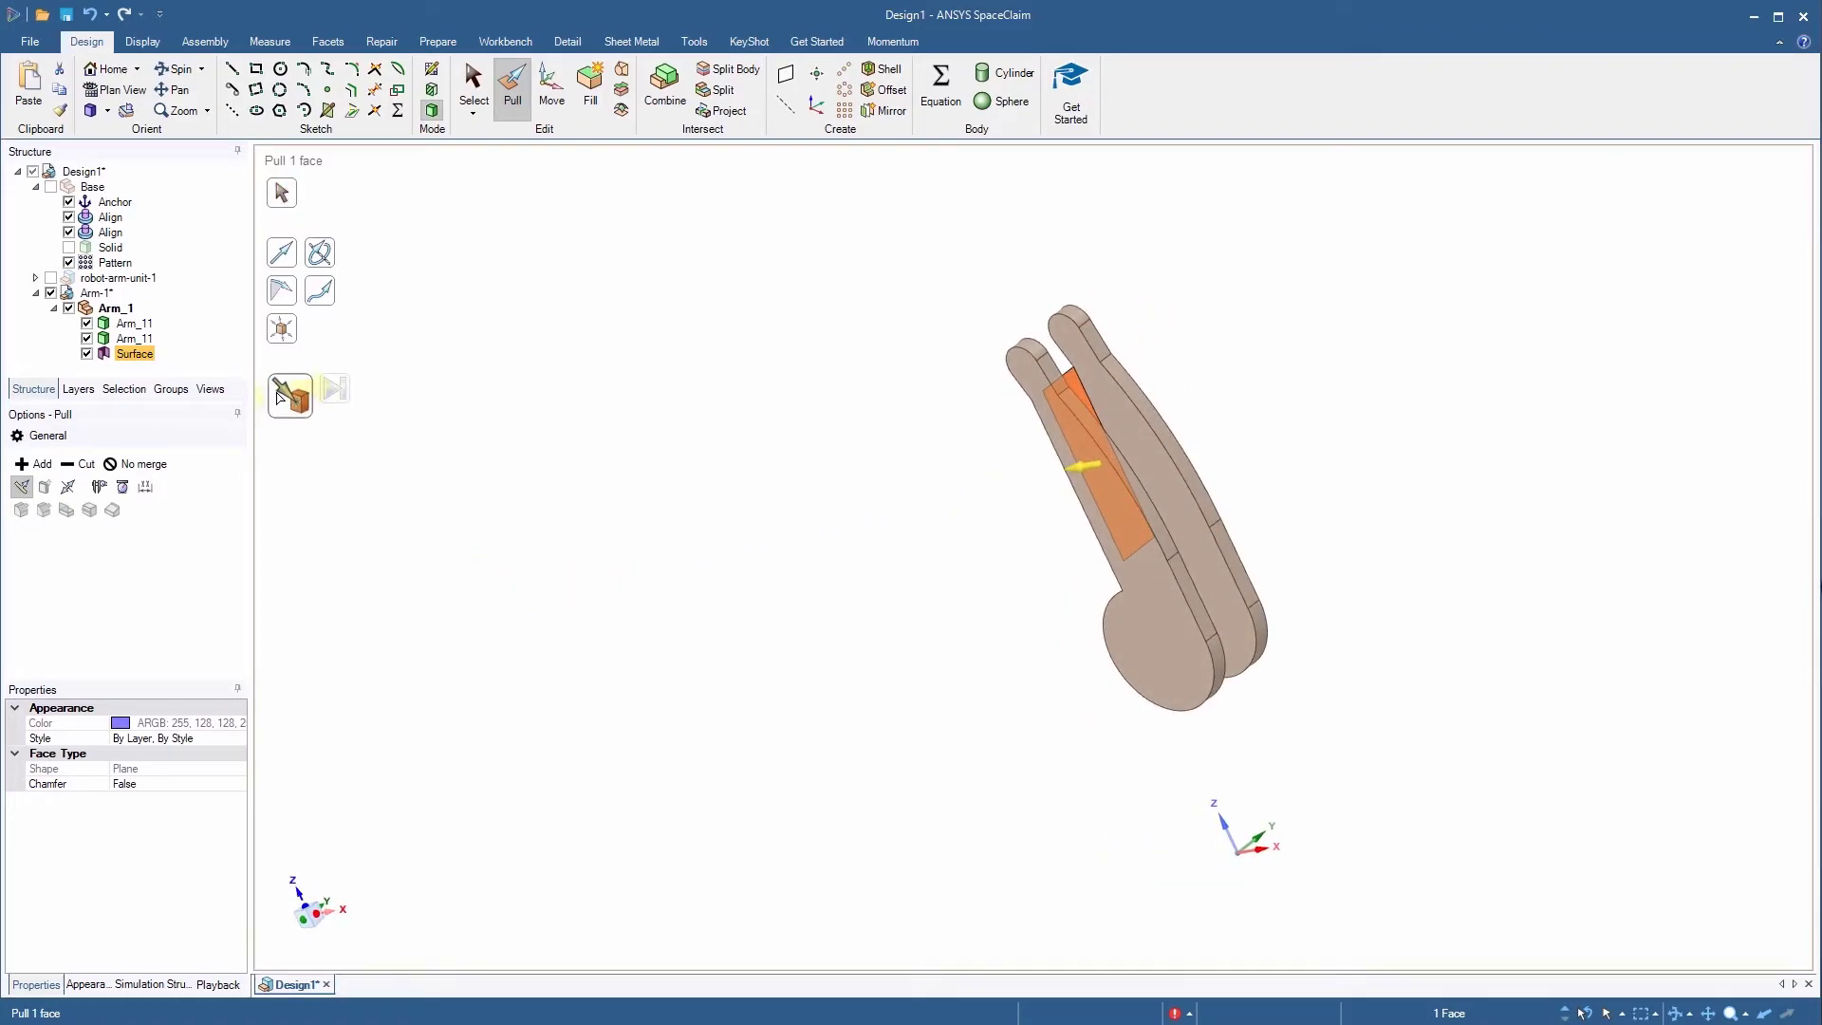
pyautogui.click(289, 391)
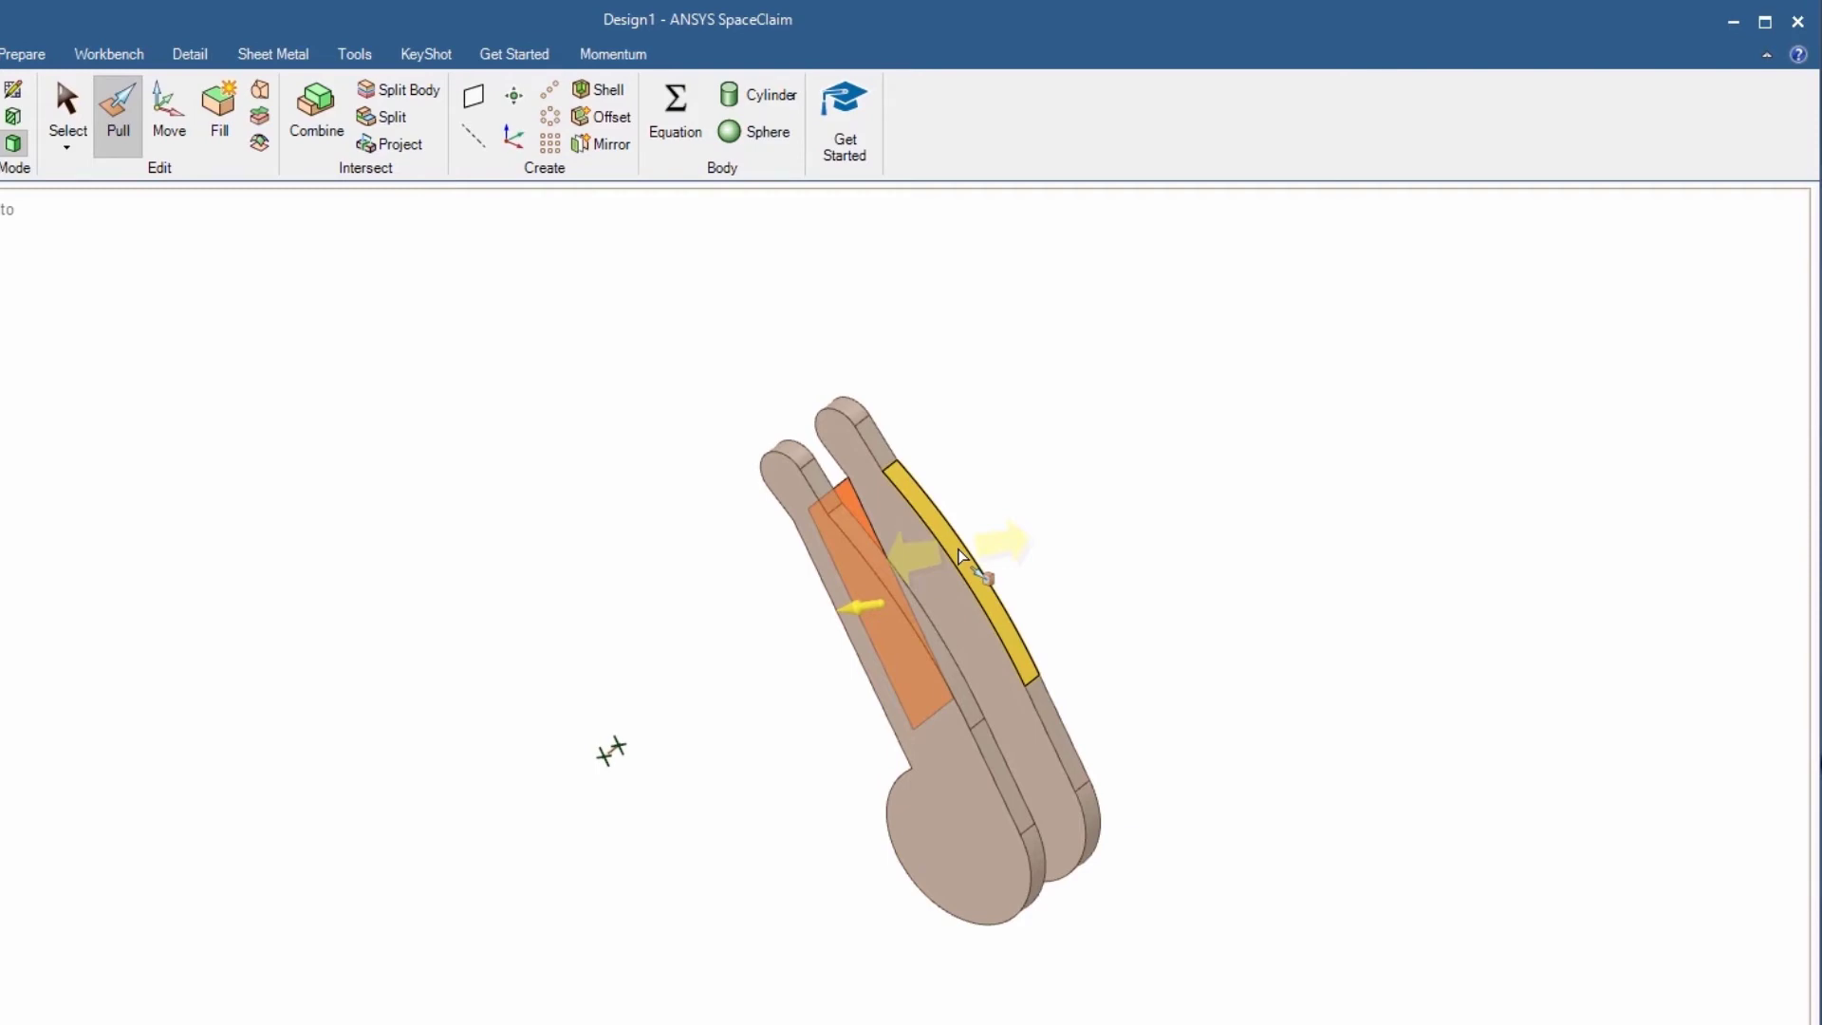
pyautogui.click(962, 556)
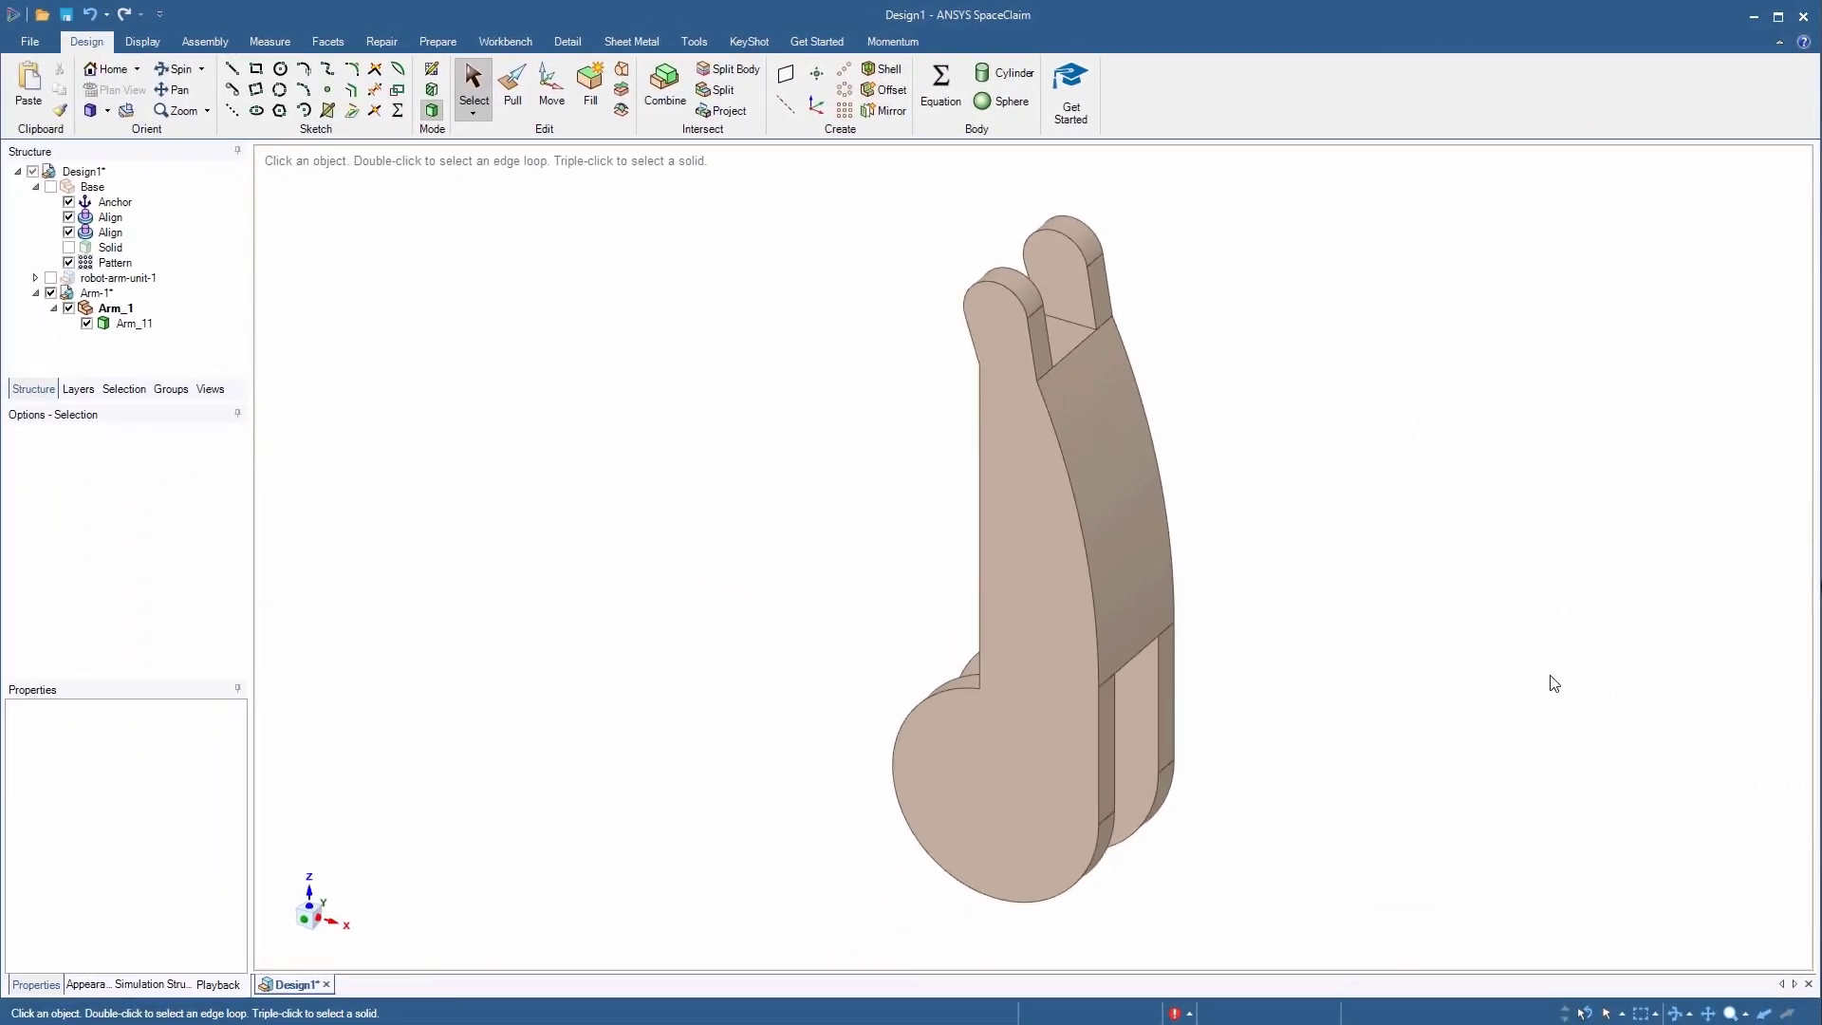
# Step: Pull the inner flat face of the copied plate's rounded lower end toward the other plate to thicken it
pyautogui.moveTo(1558, 663); pyautogui.dragTo(1082, 757, button='middle')
pyautogui.click(1077, 764)
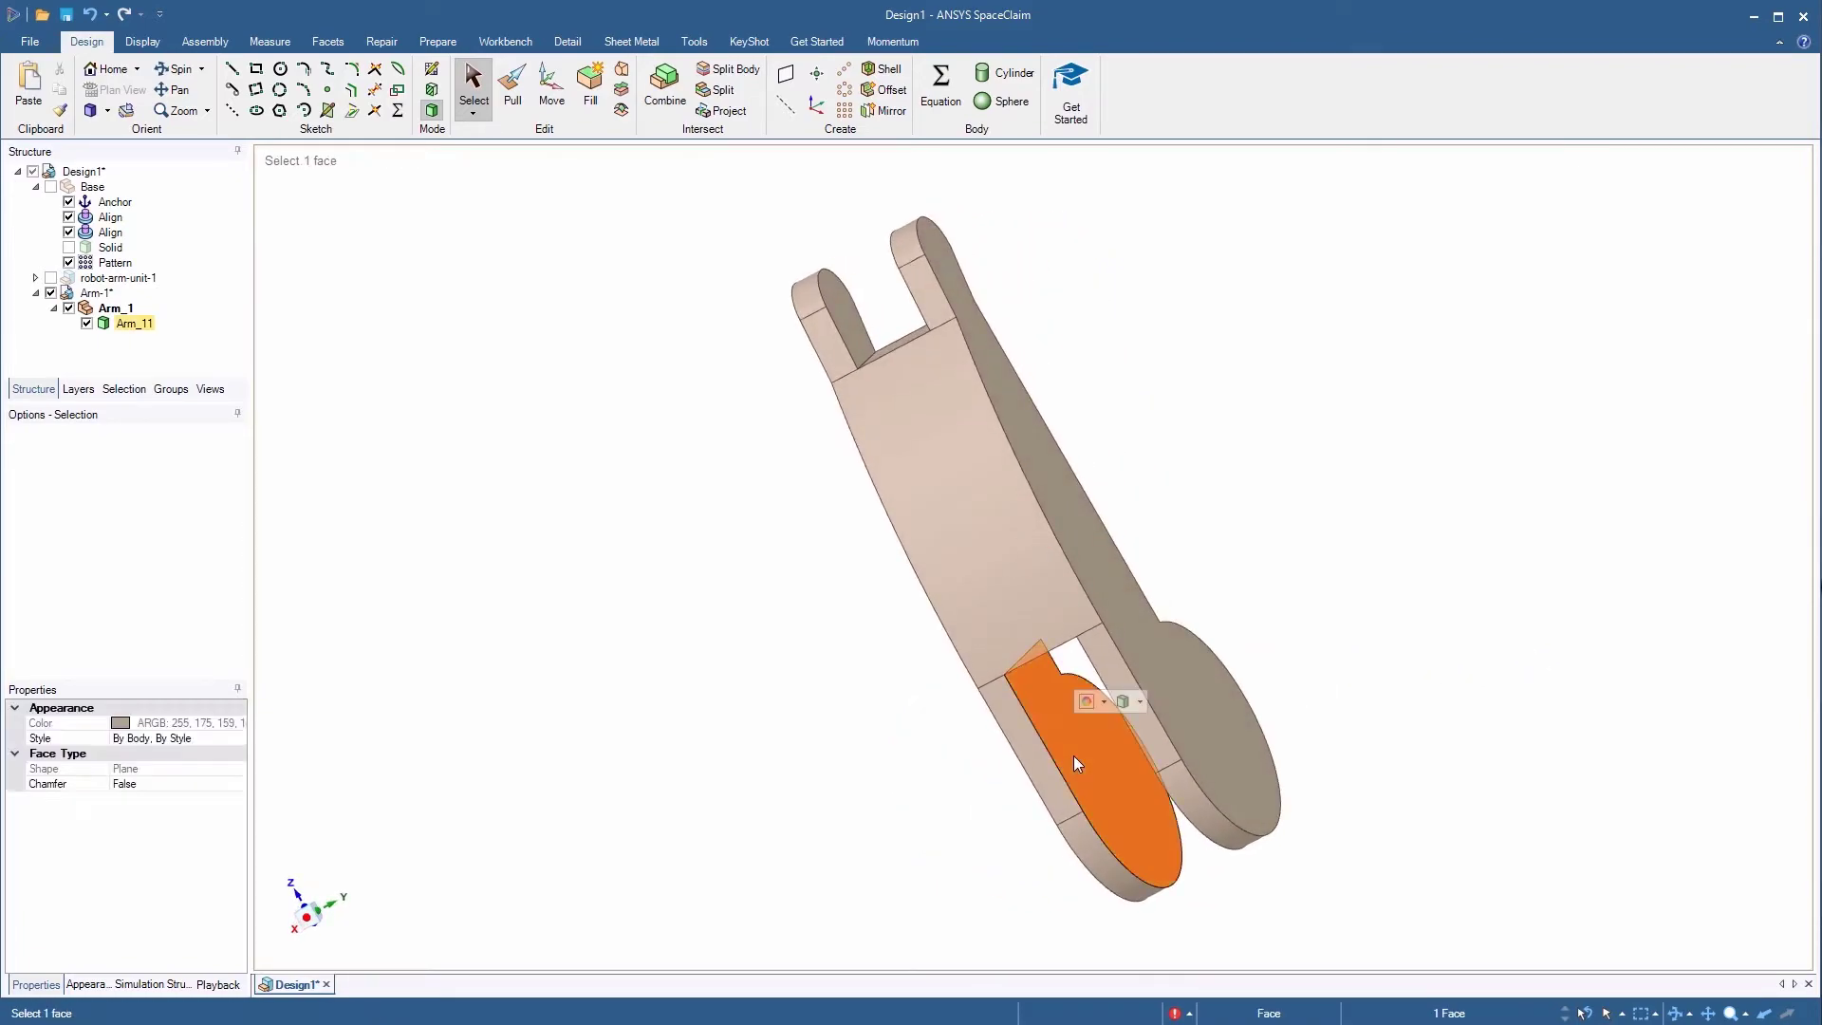
pyautogui.press('p')
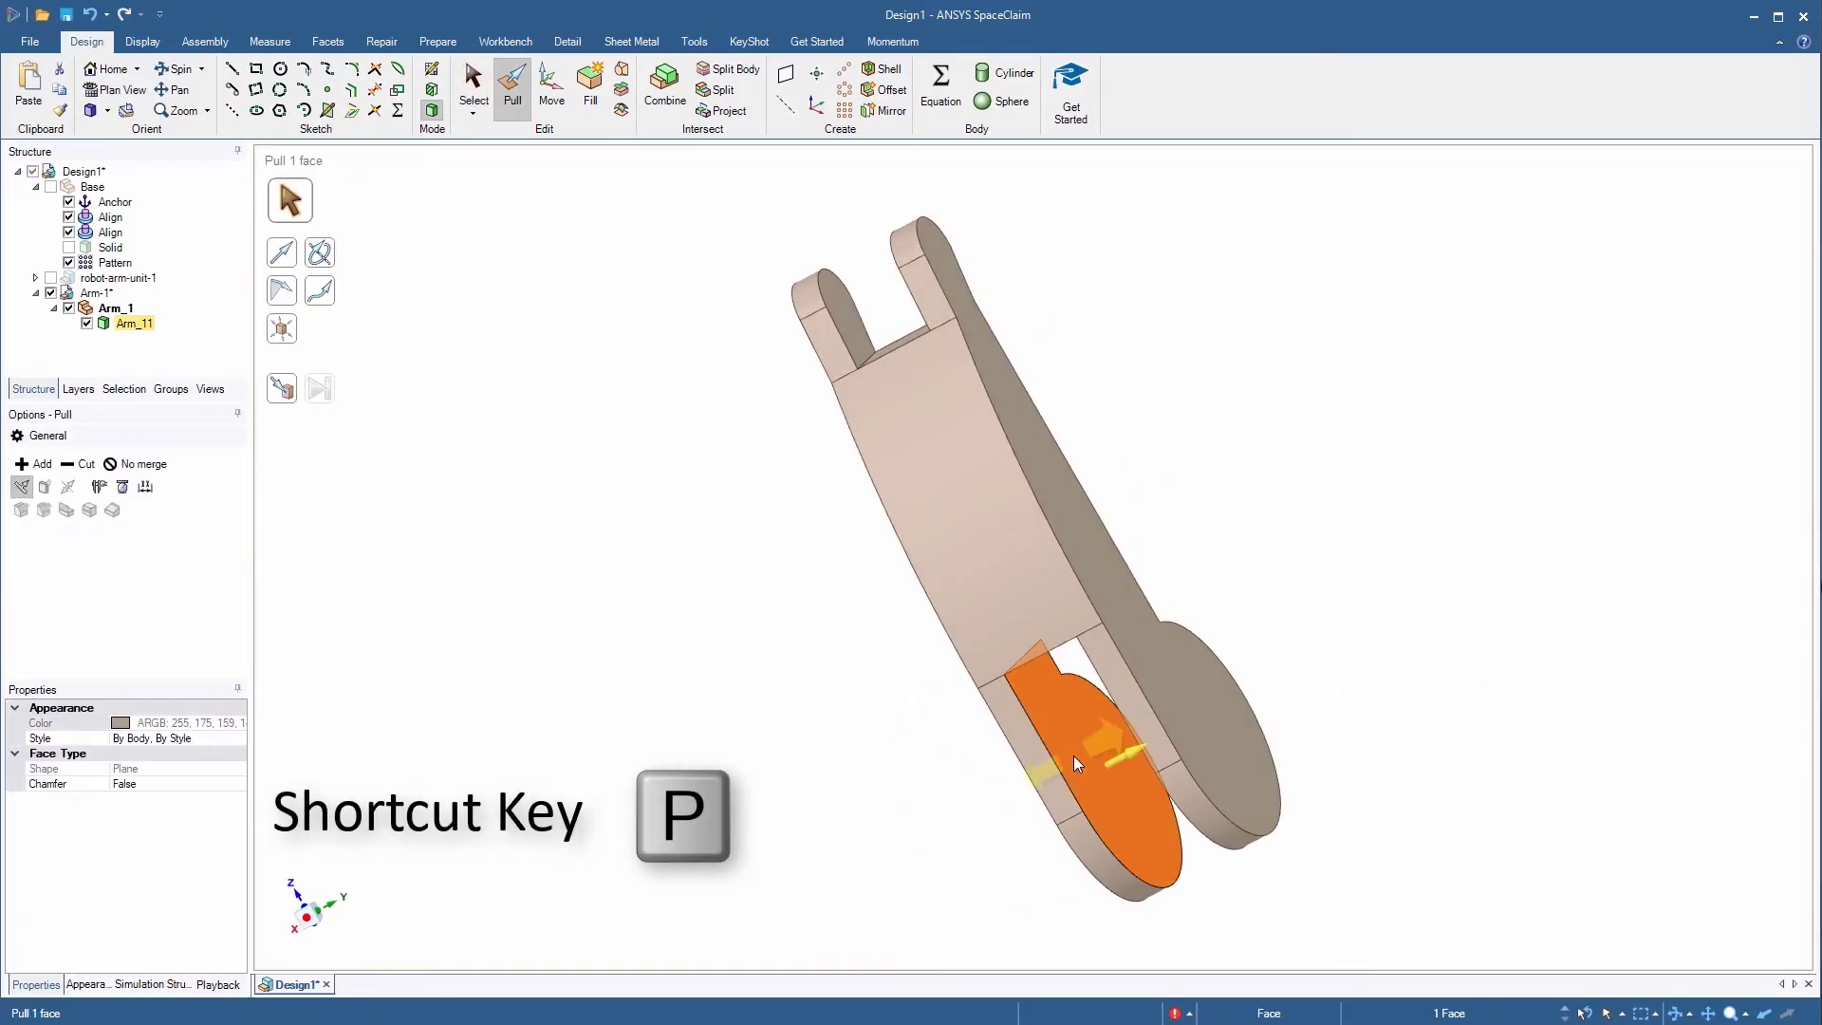
pyautogui.click(1560, 628)
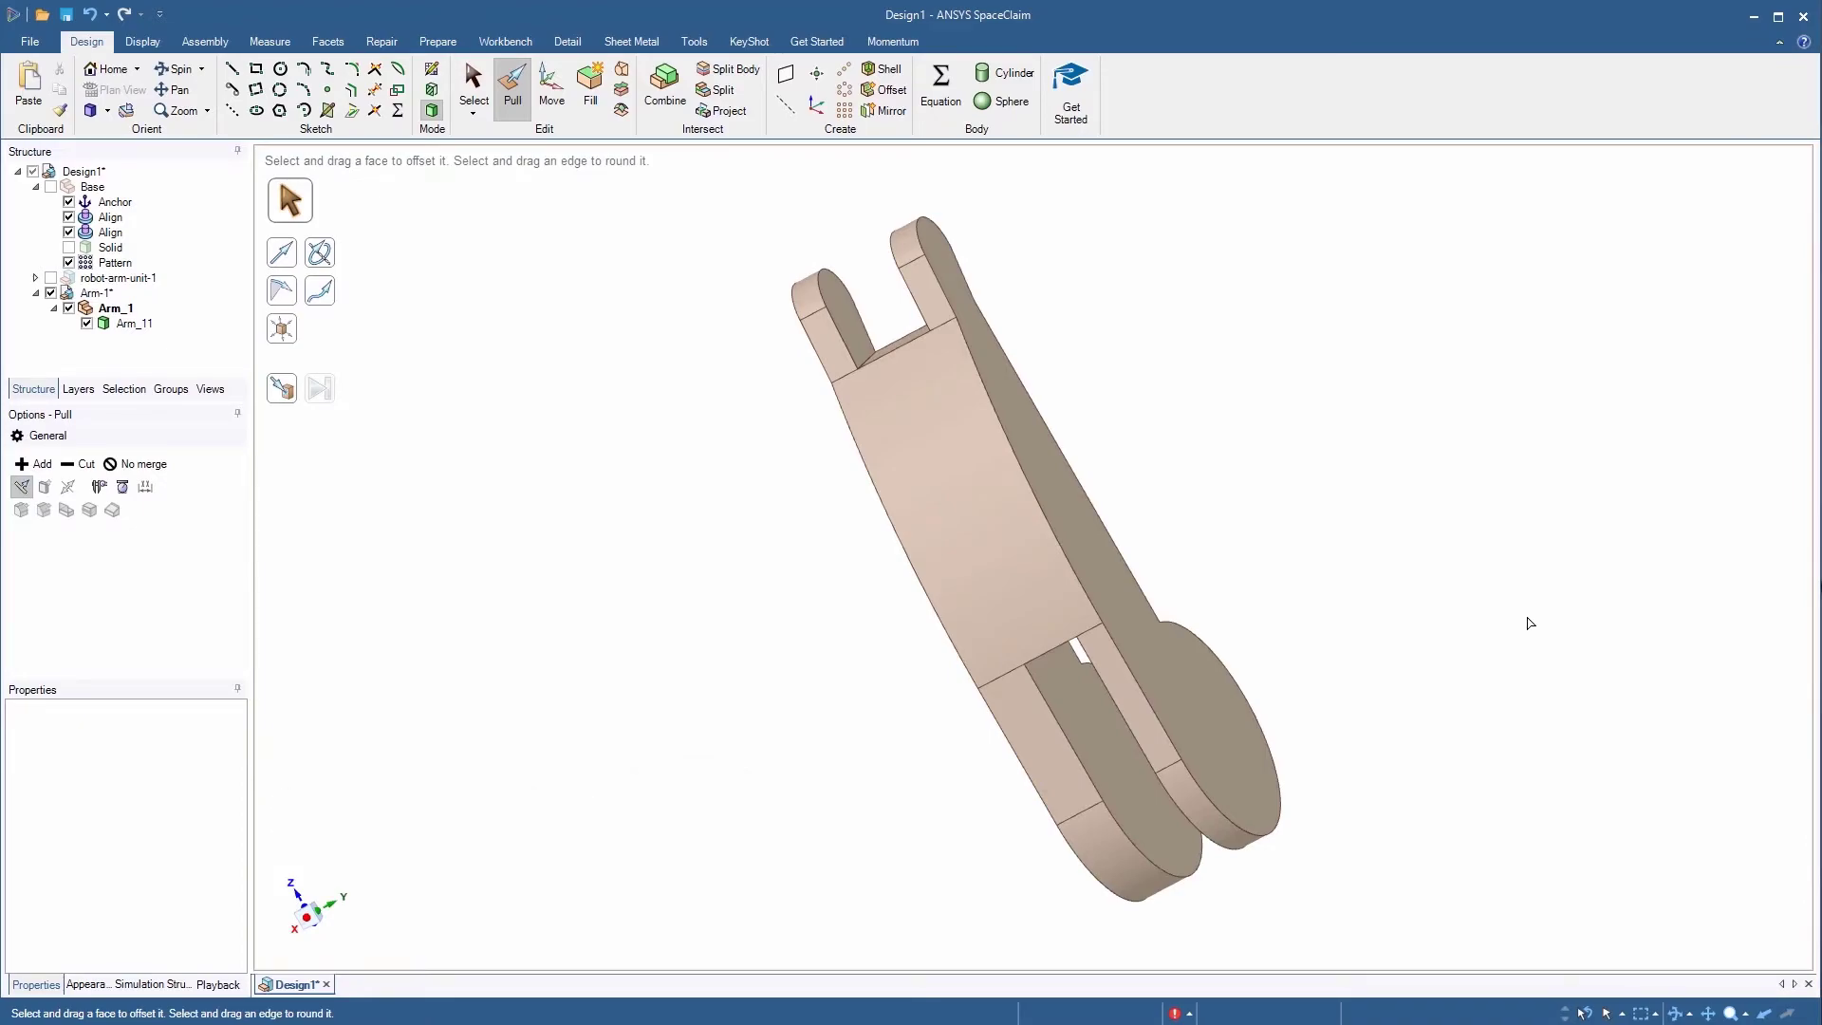
# Step: Start a sketch on the flat side face of the arm and draw a 165 mm diameter circle concentric with its rounded lower end
pyautogui.moveTo(1530, 624); pyautogui.dragTo(1727, 554, button='middle')
pyautogui.click(1106, 821)
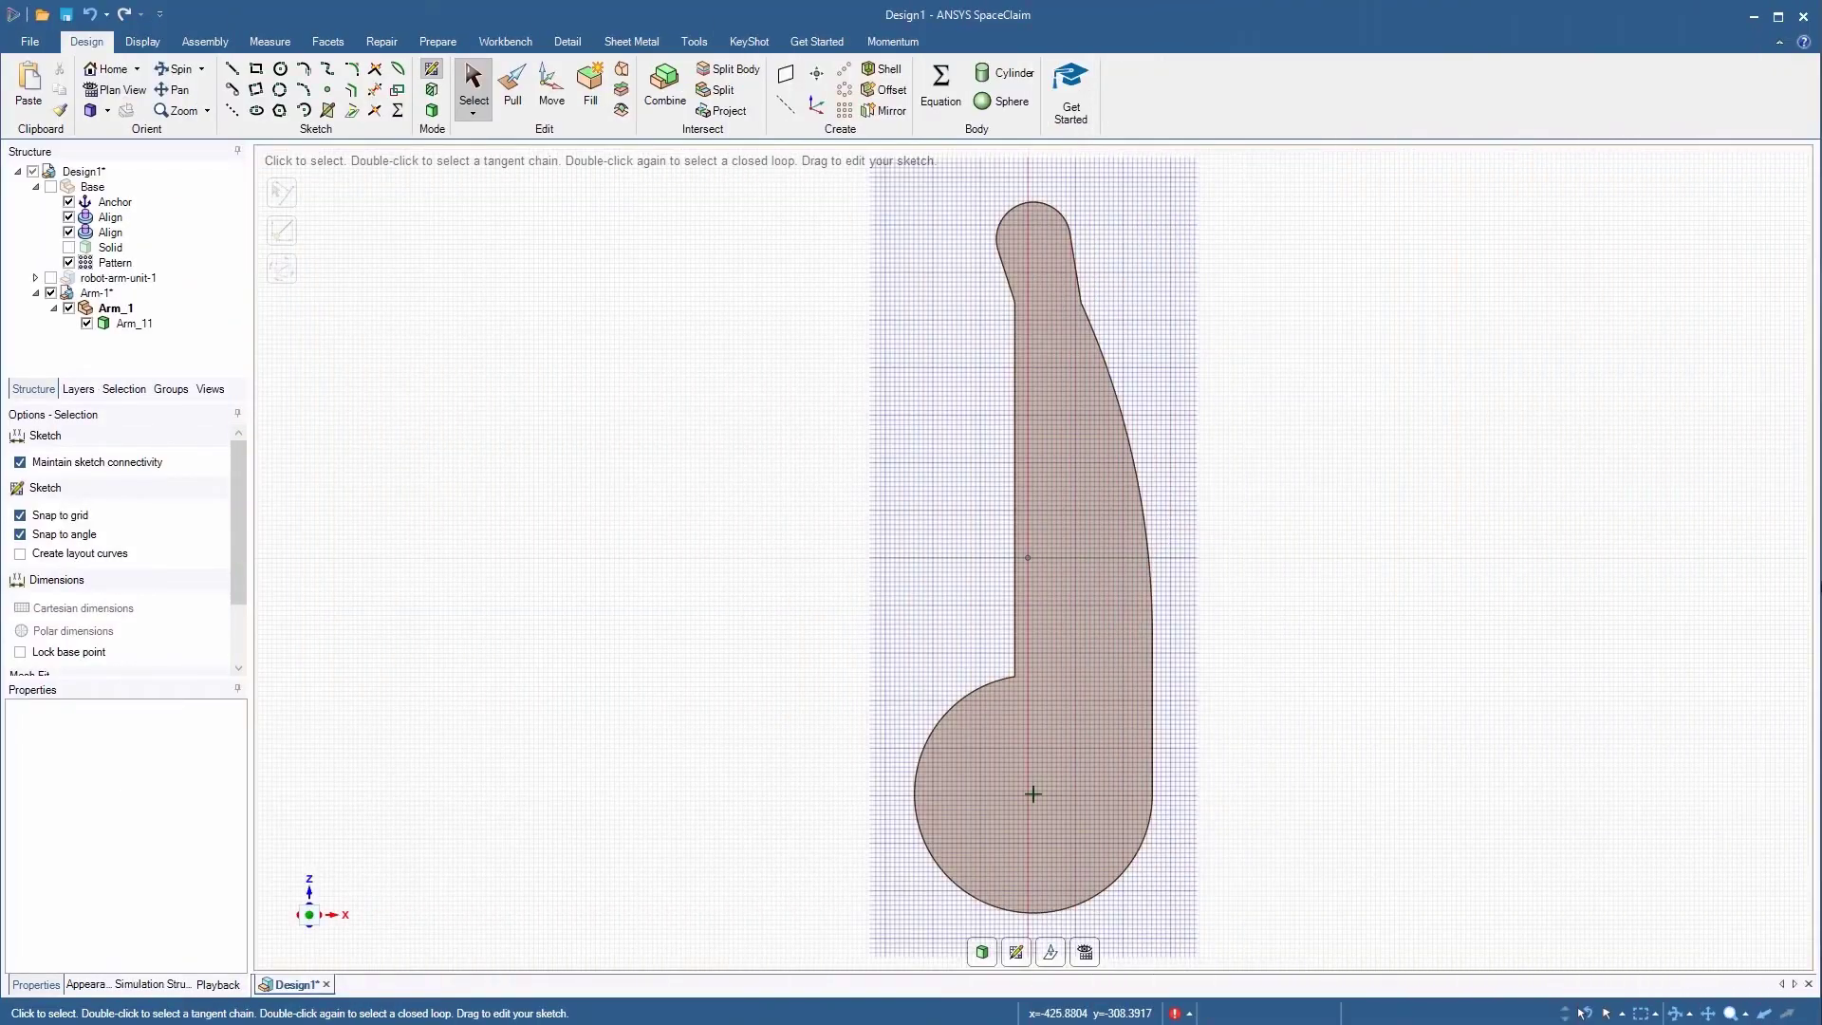
pyautogui.click(280, 68)
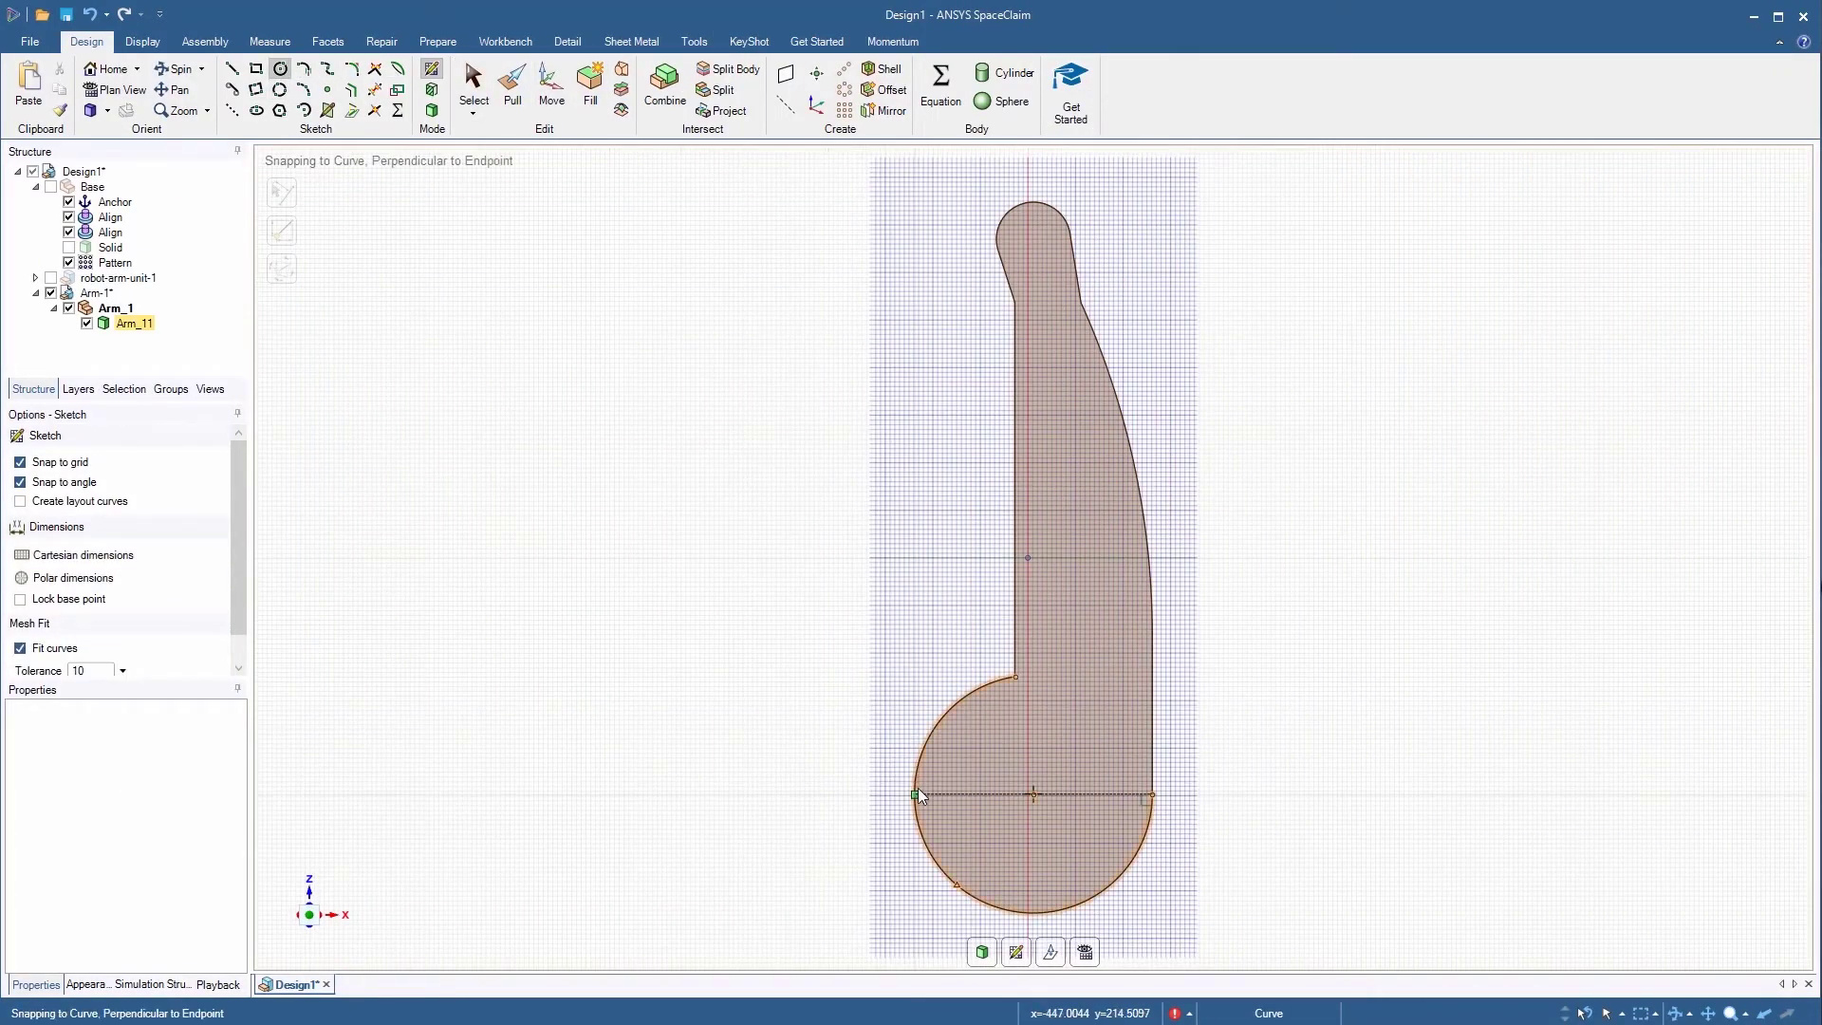
pyautogui.click(1035, 794)
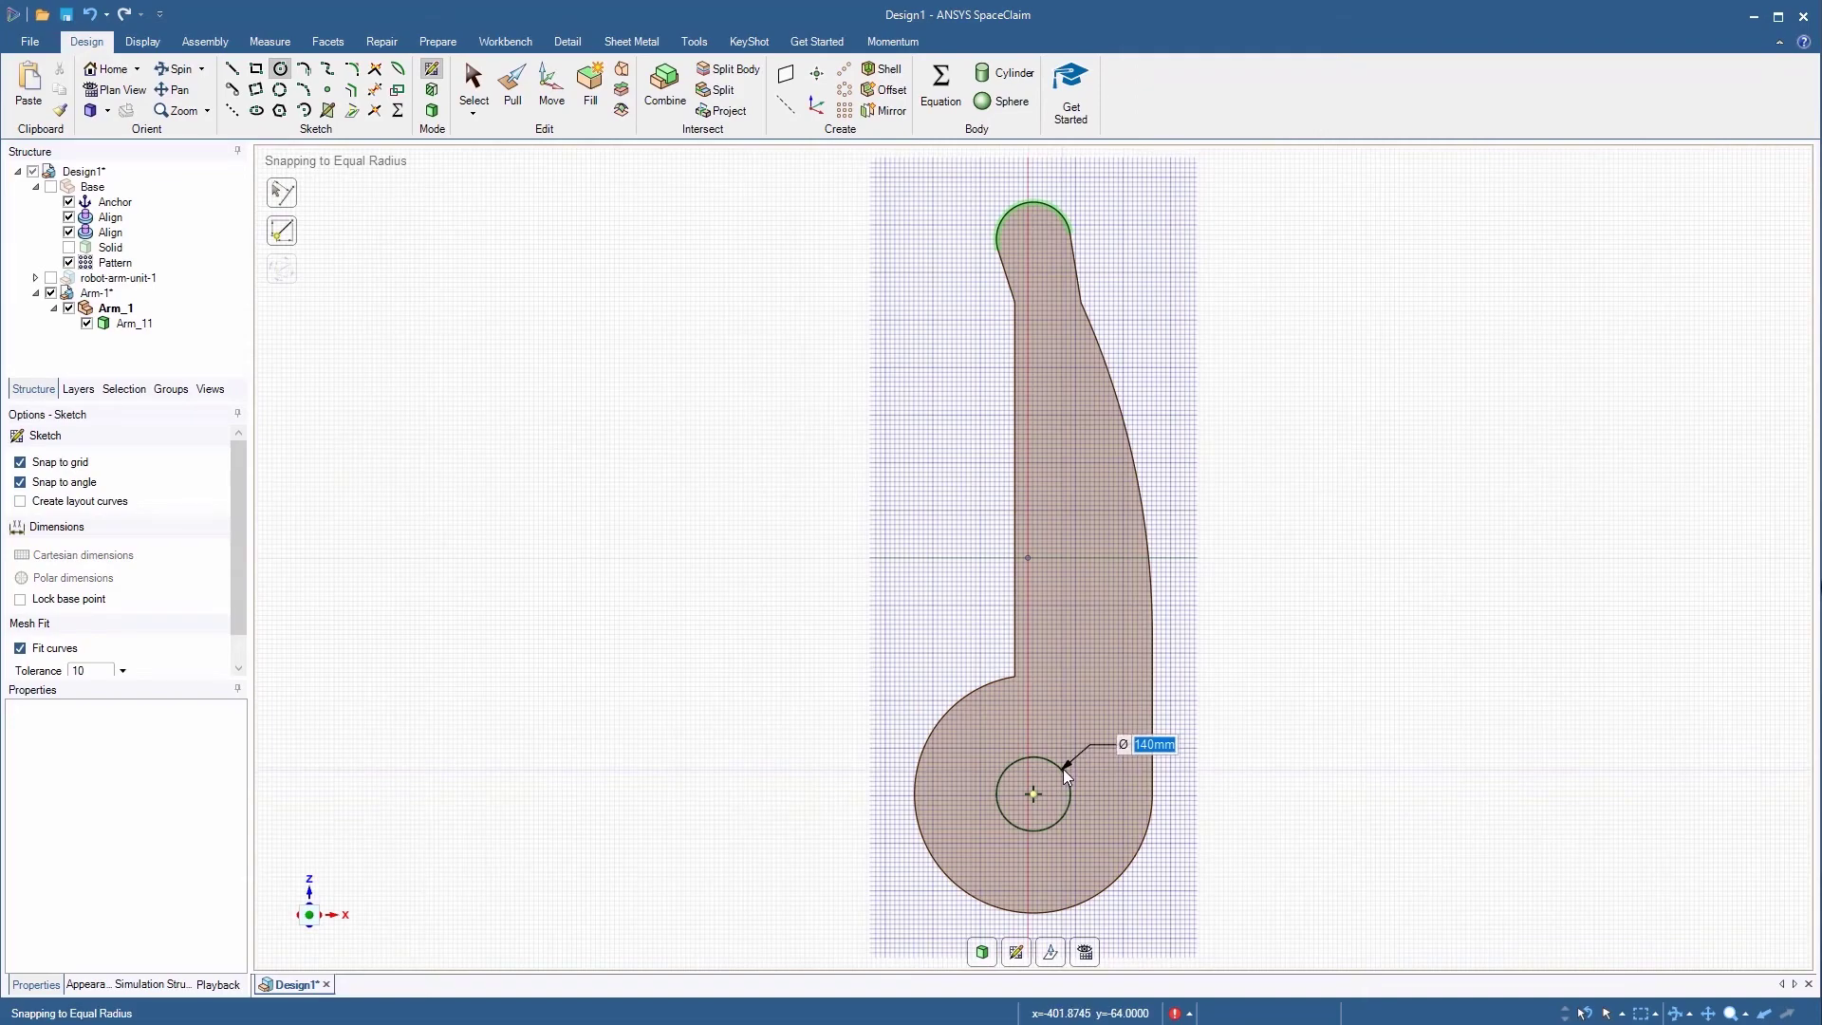
pyautogui.write('165')
pyautogui.press('Return')
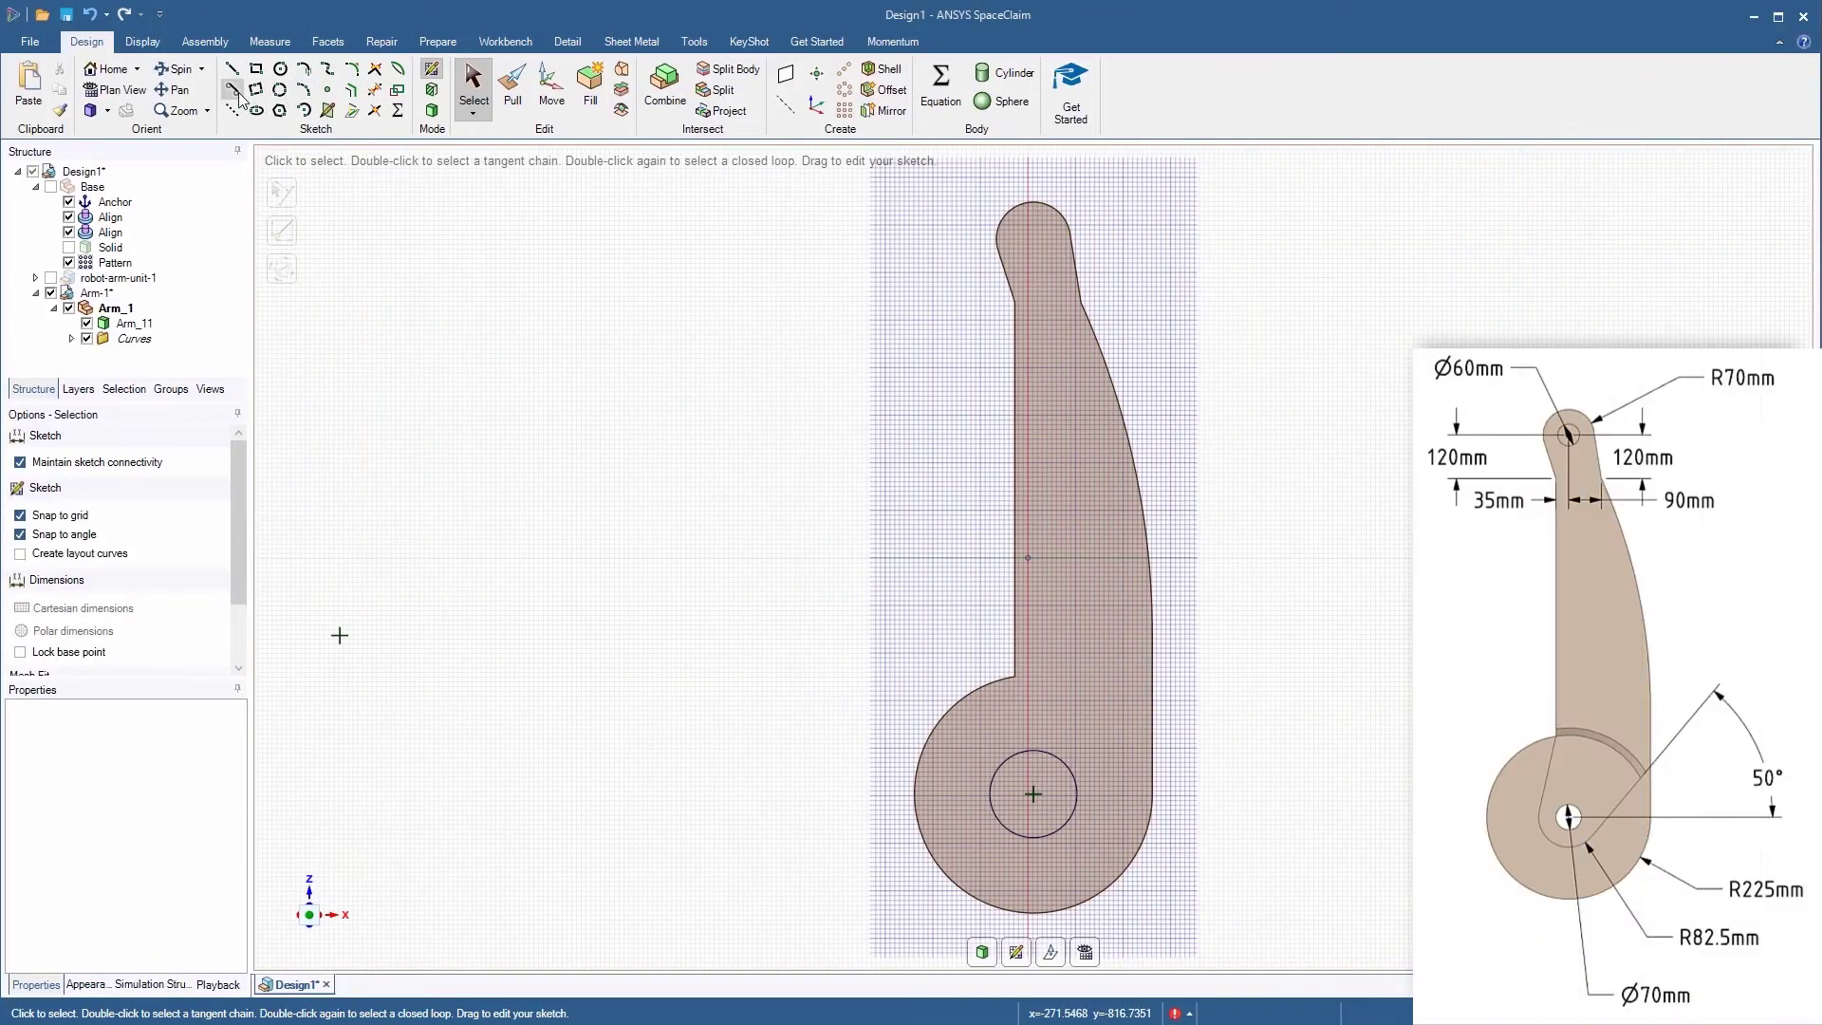
# Step: Draw two lines tangent to the circle, one to the notch corner and one at 320° extending beyond the arm's straight edge
pyautogui.click(237, 93)
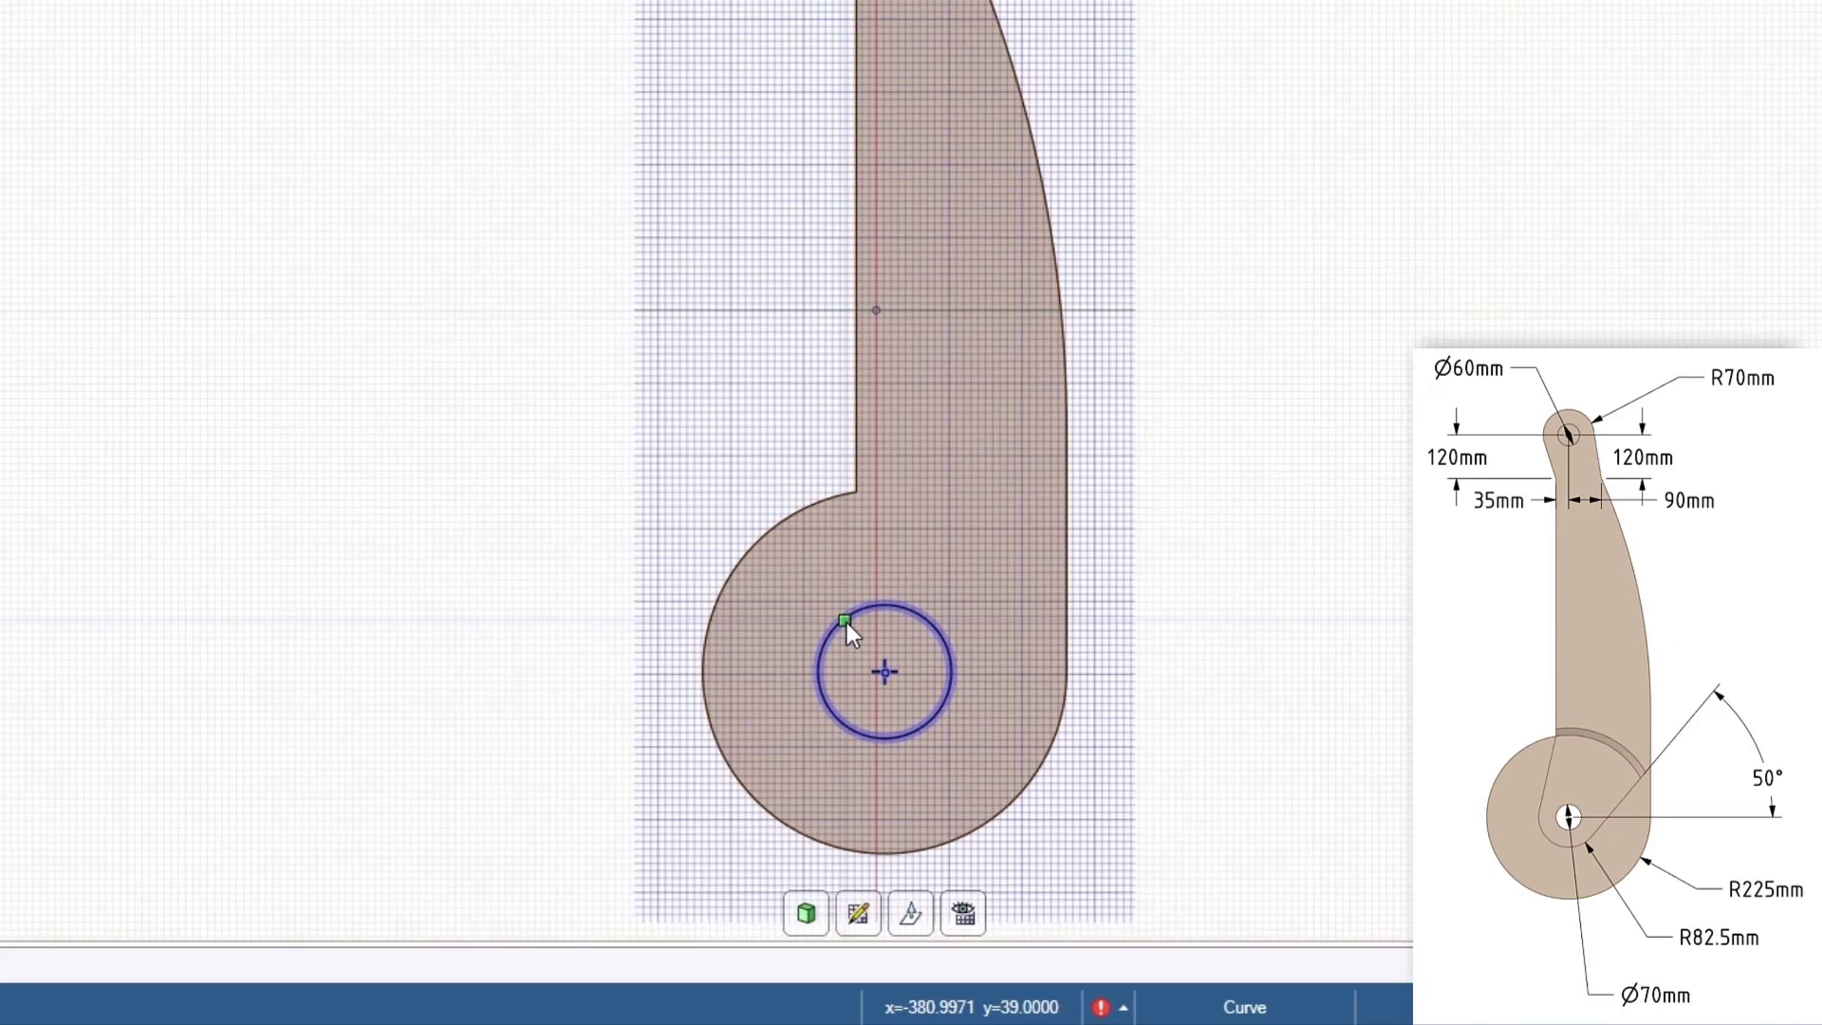
pyautogui.click(847, 619)
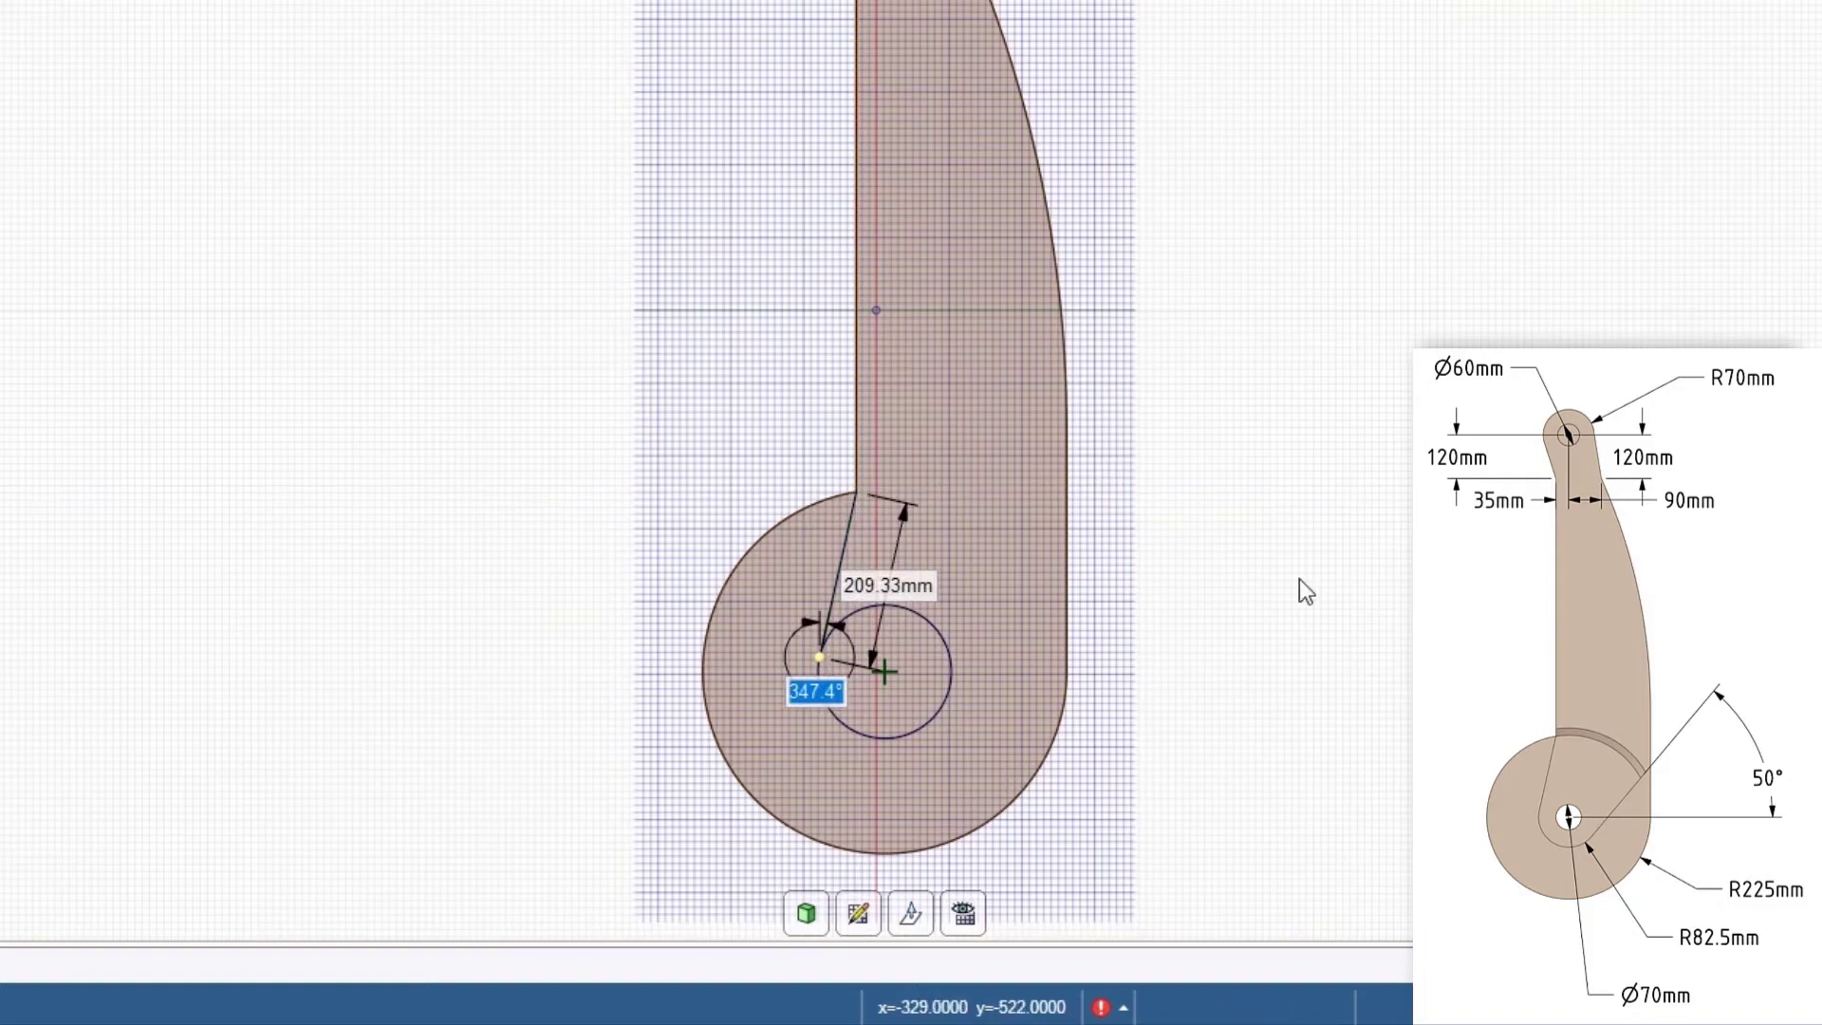
pyautogui.click(936, 713)
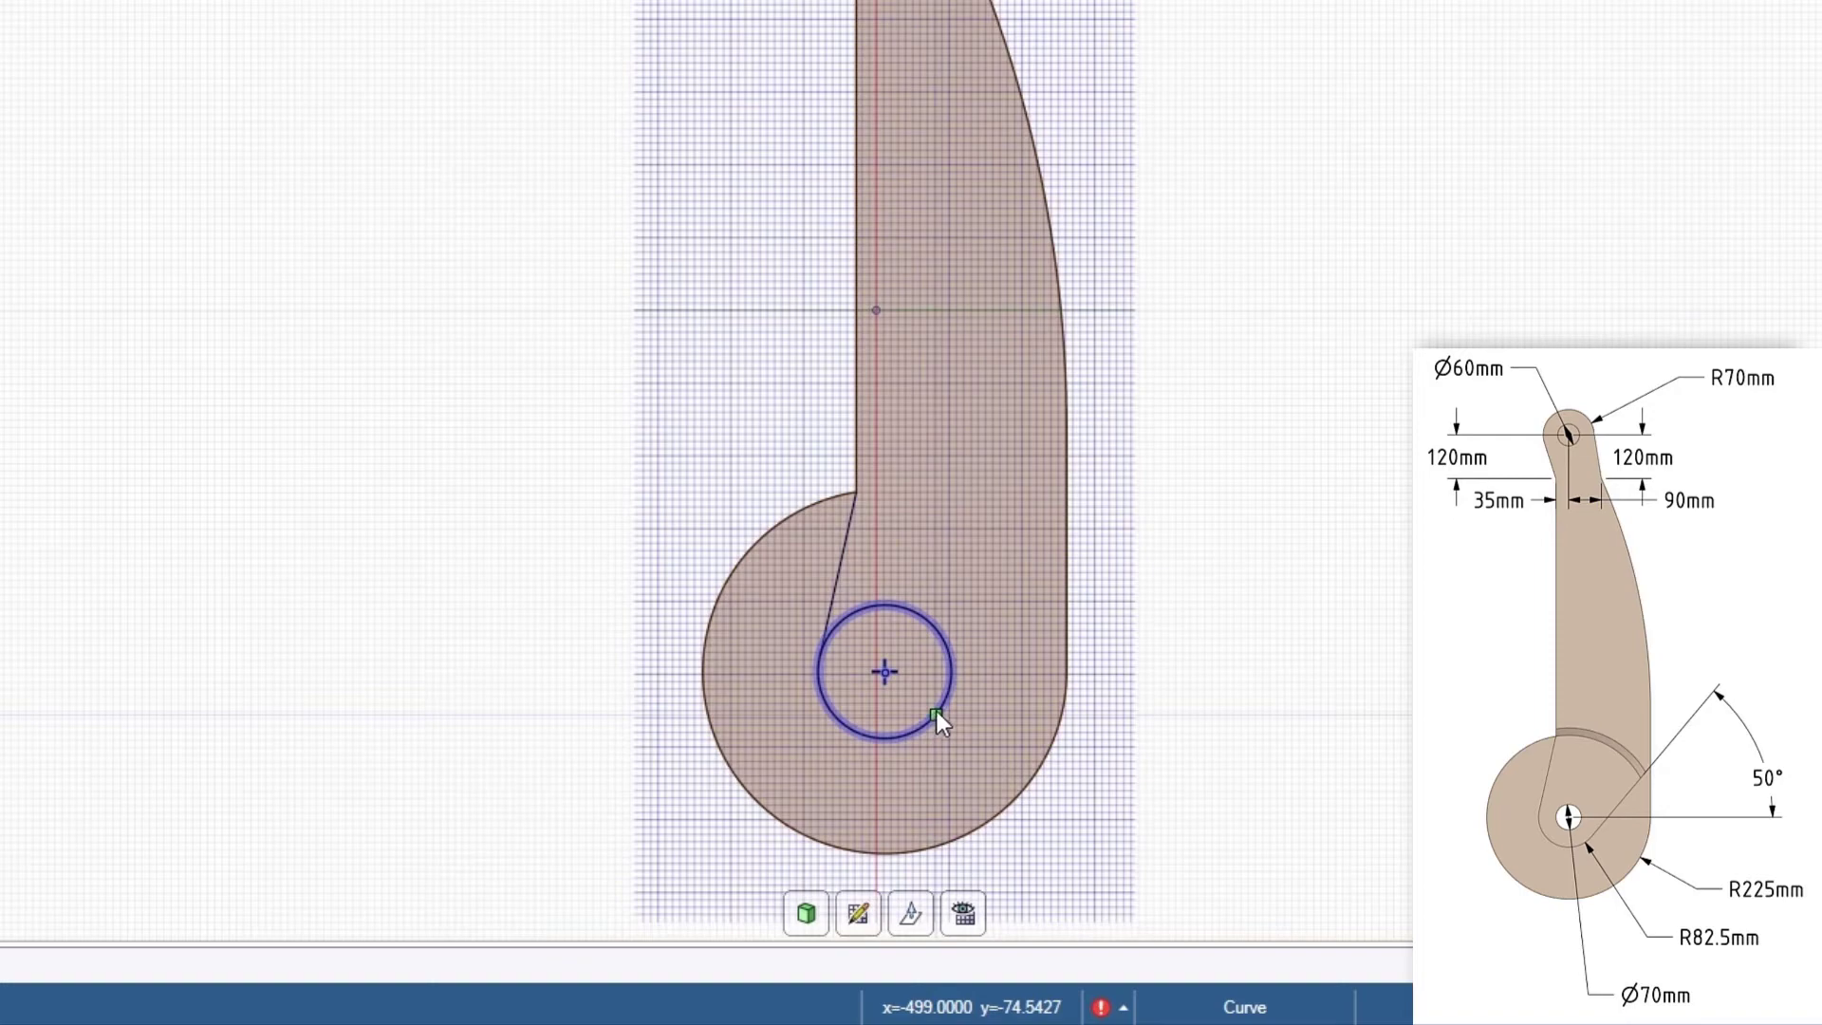
pyautogui.click(936, 714)
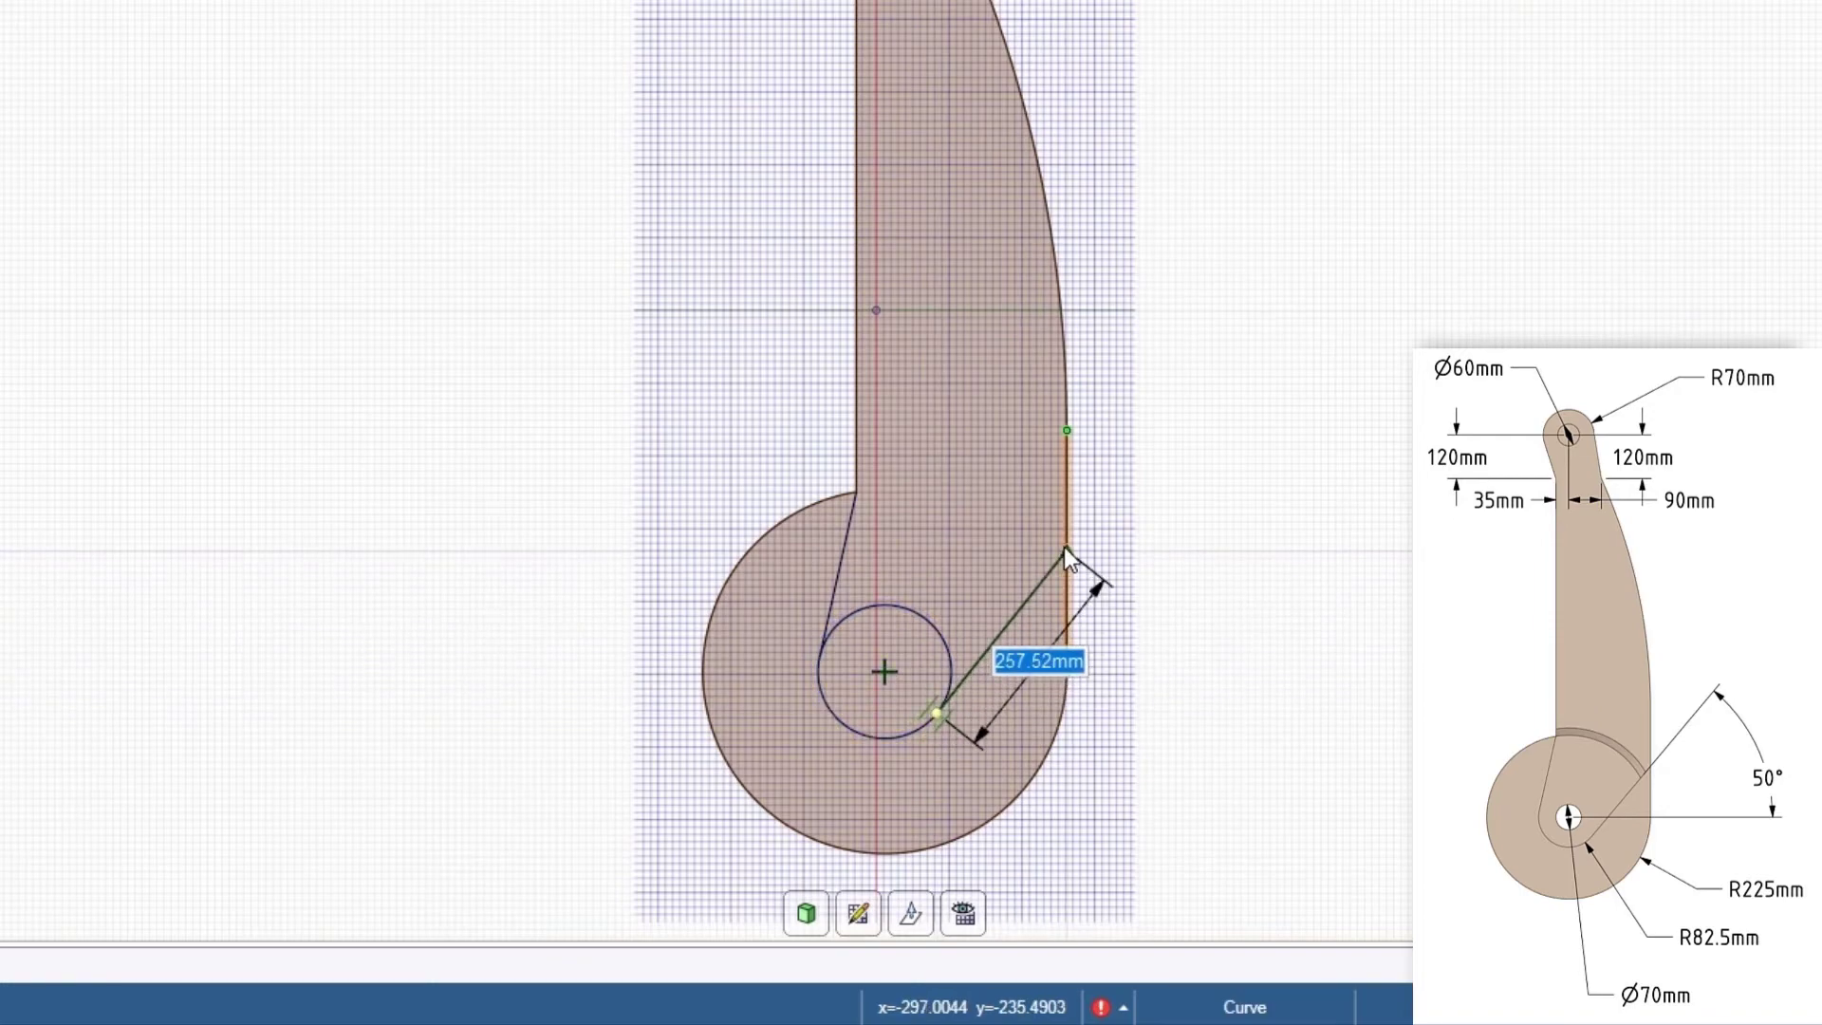
pyautogui.press('Tab')
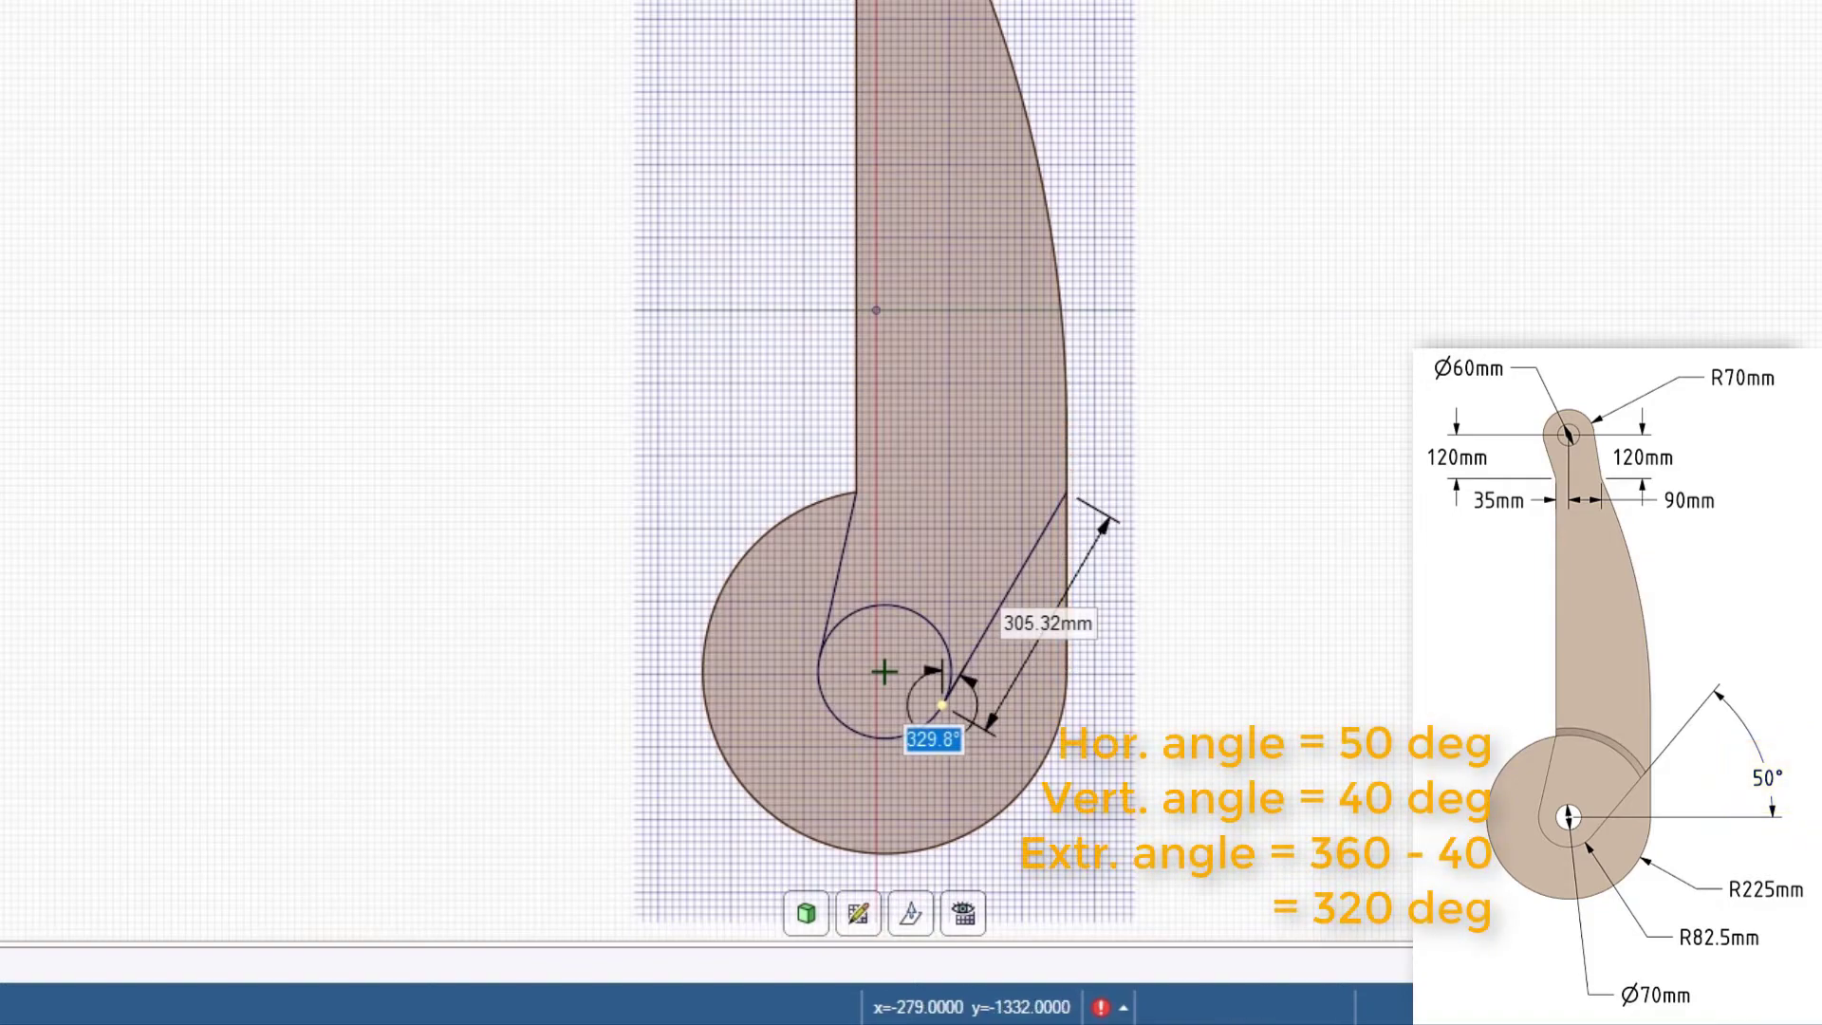
pyautogui.write('320')
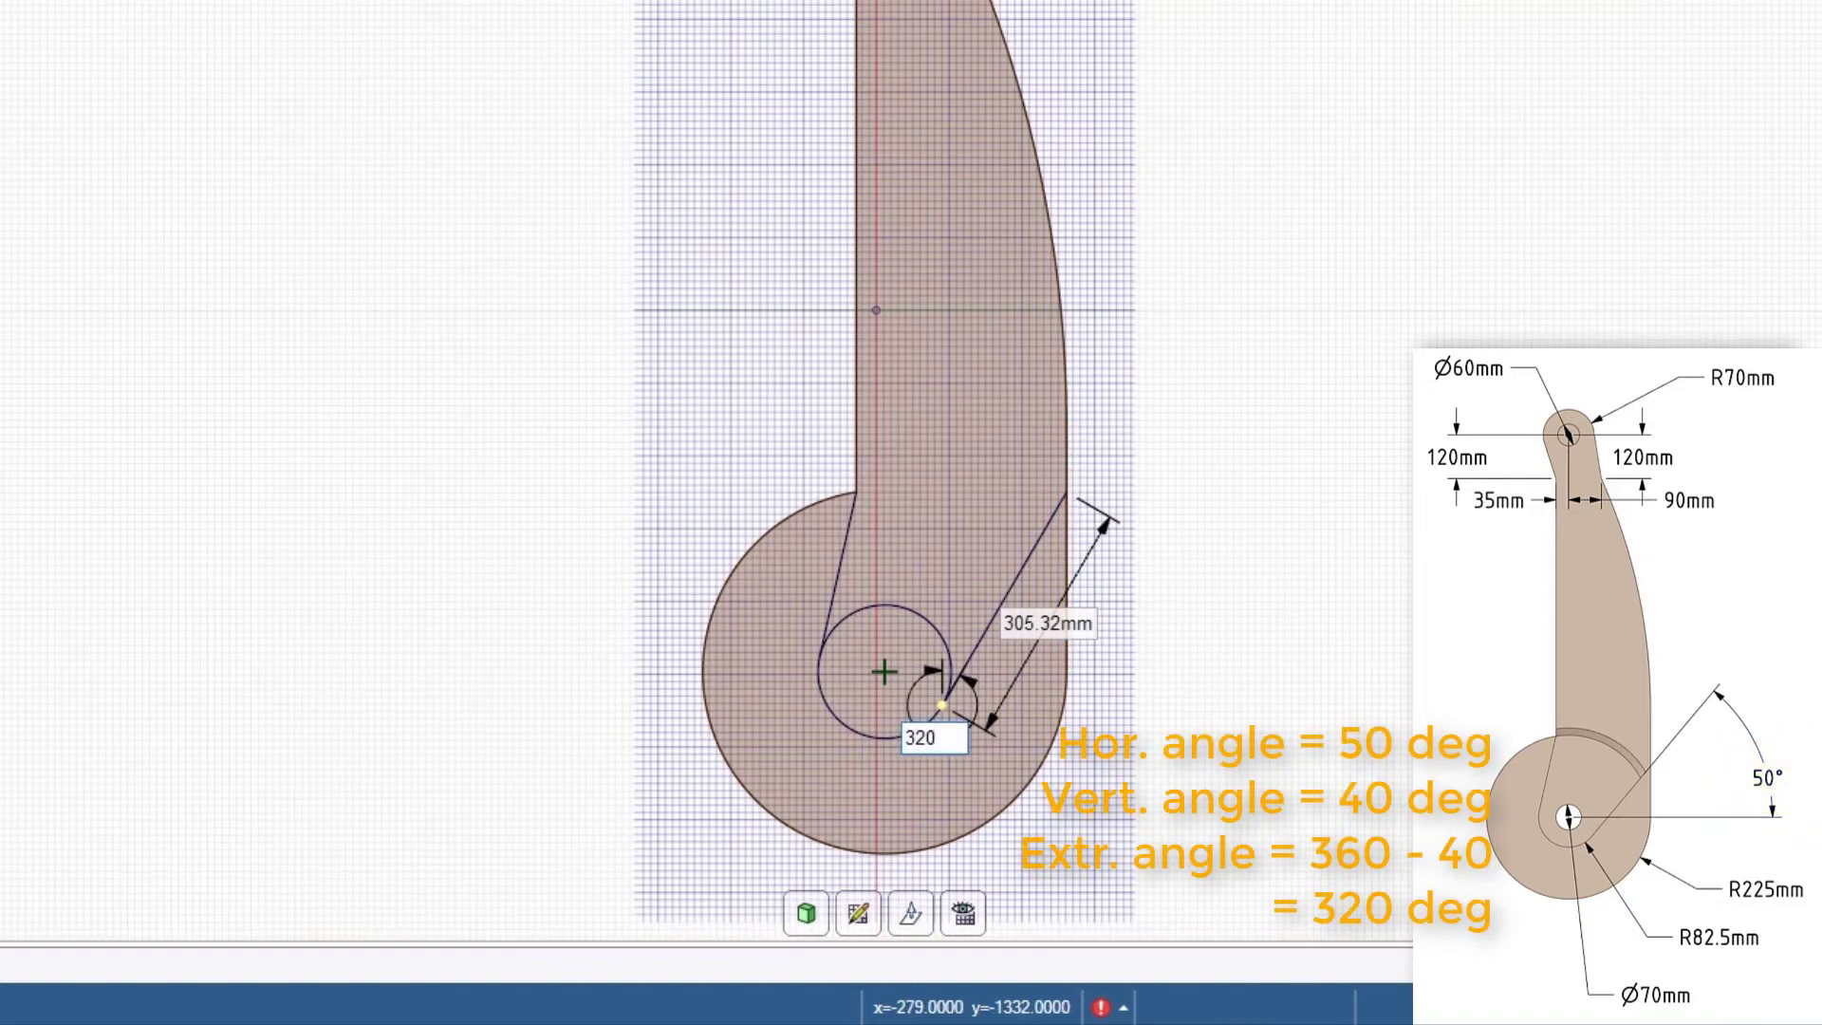
pyautogui.press('Return')
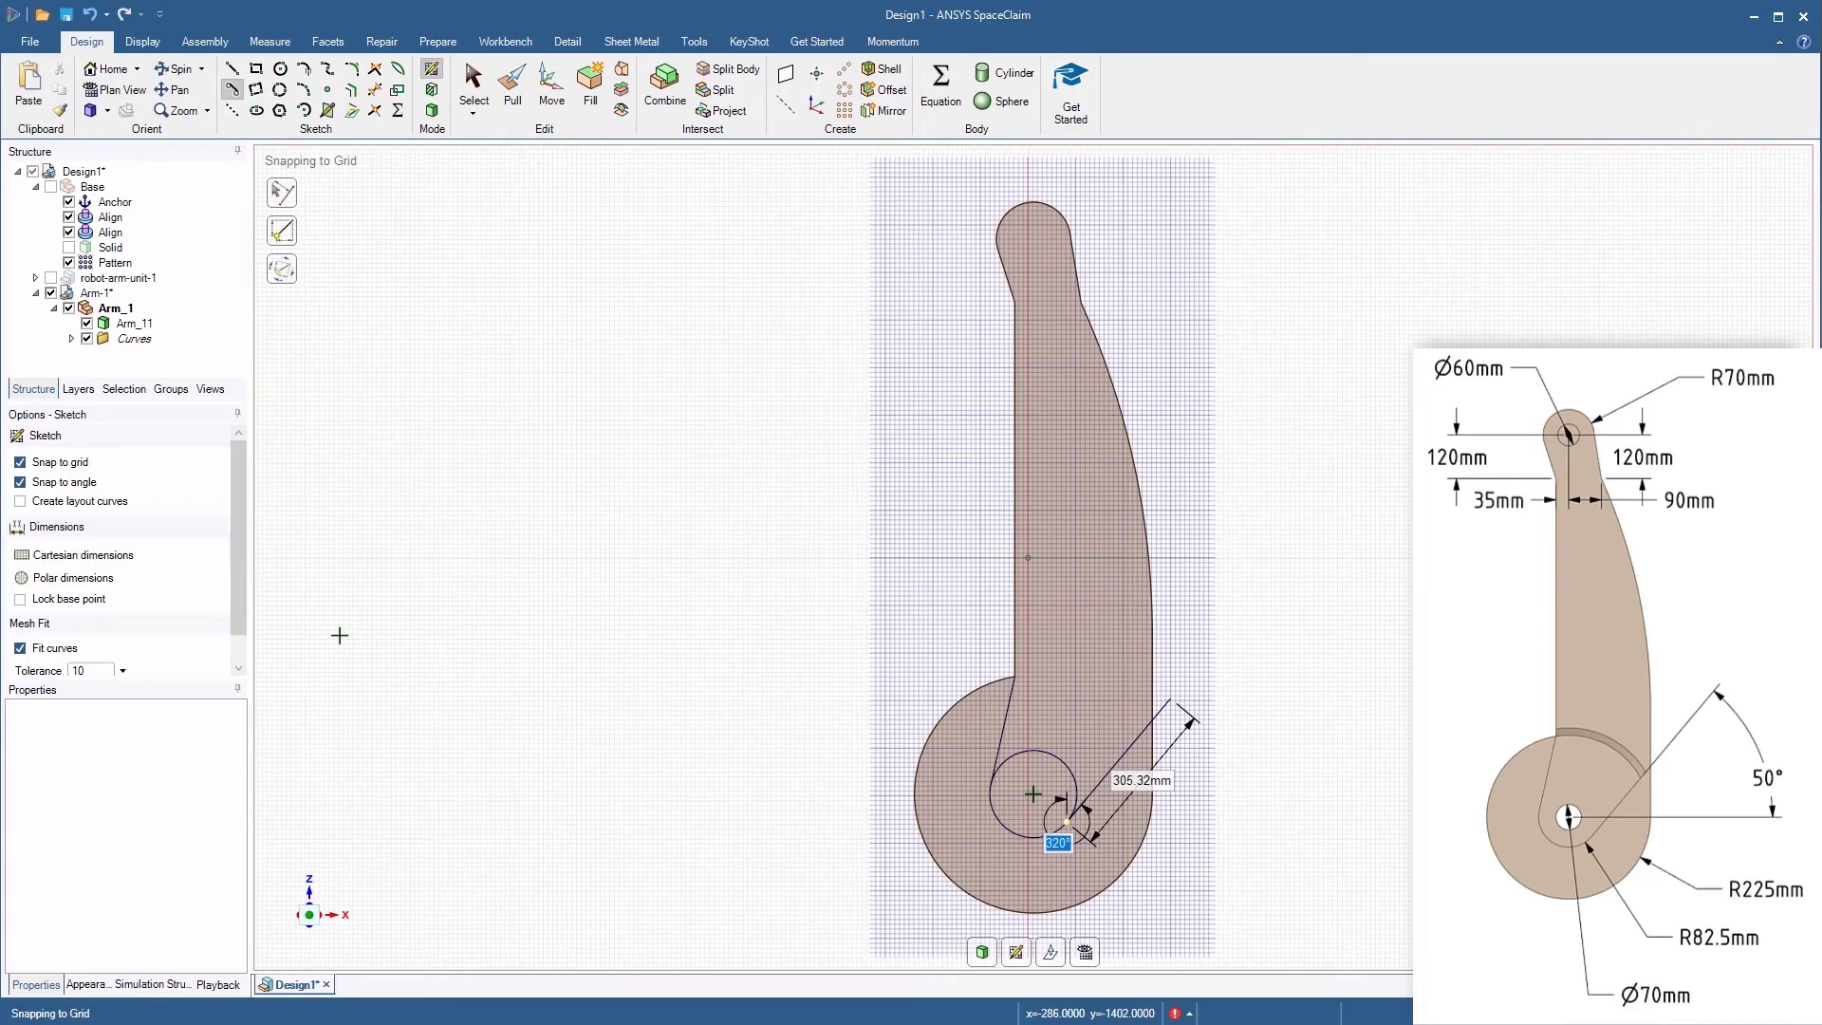
# Step: Trim the tangent line's overhang beyond the arm's edge and the upper part of the circle between both tangent lines
pyautogui.click(373, 73)
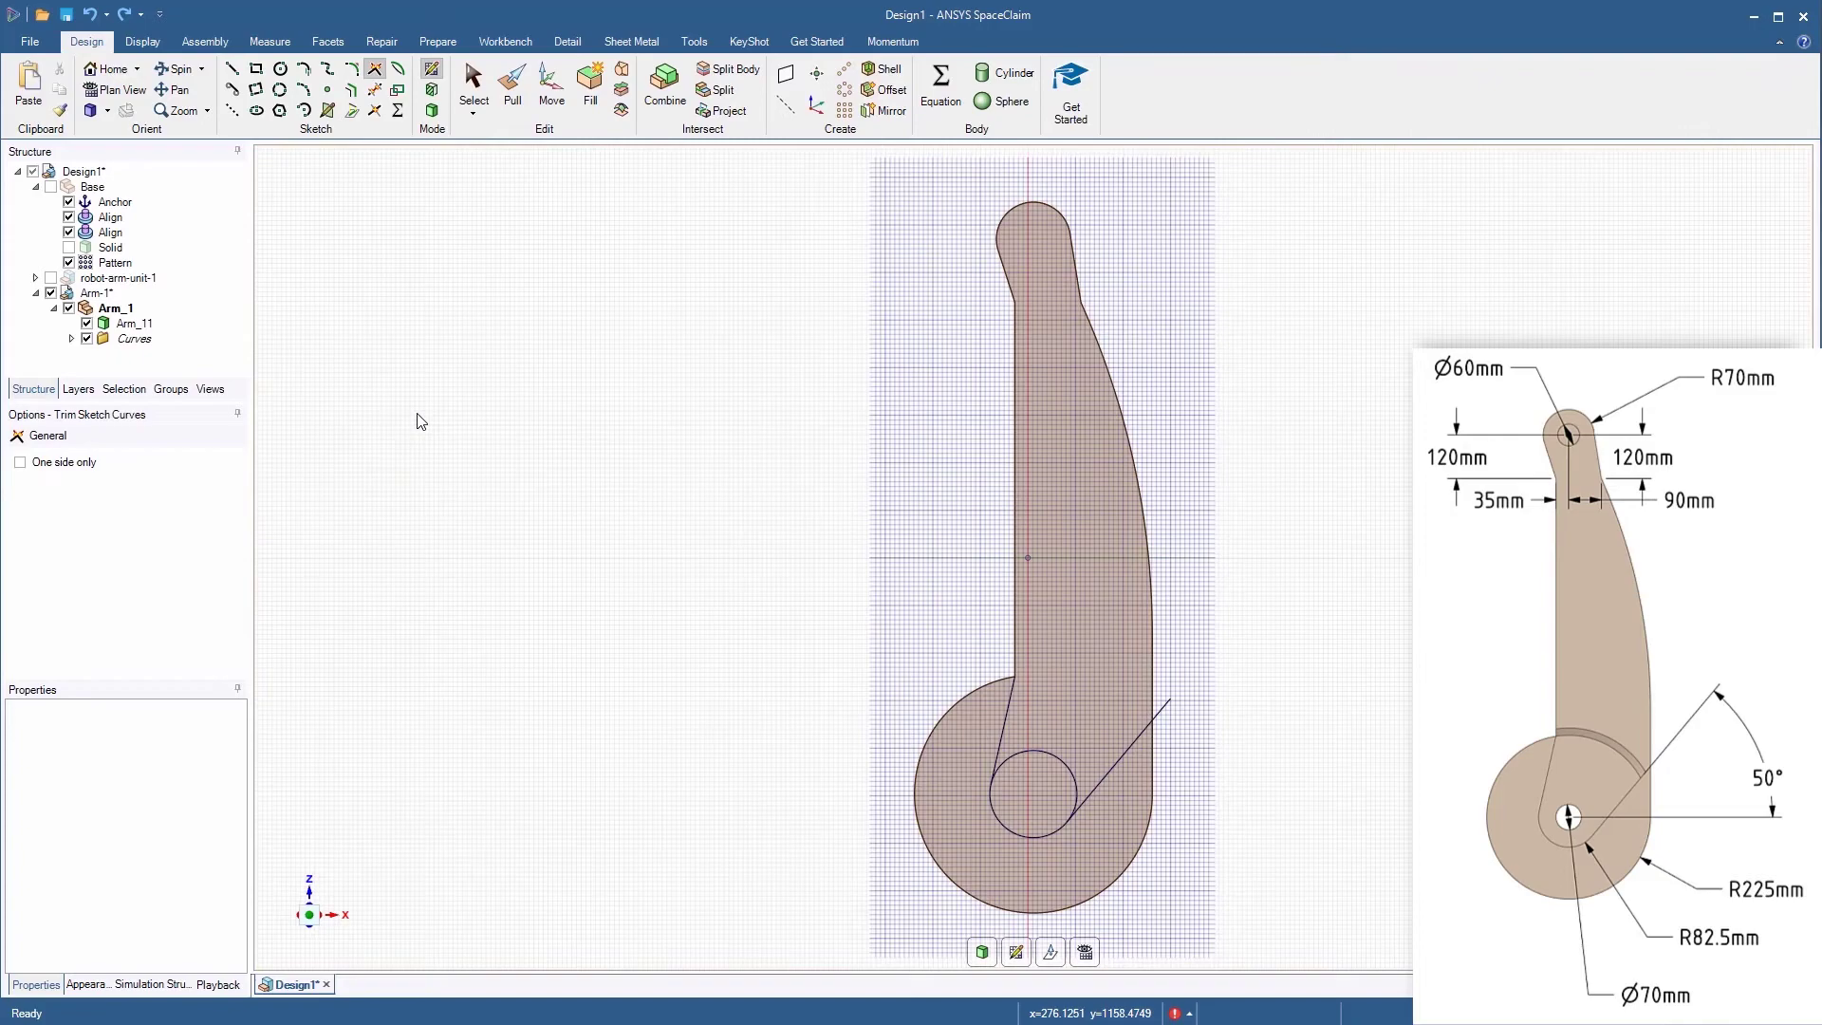
pyautogui.click(1159, 704)
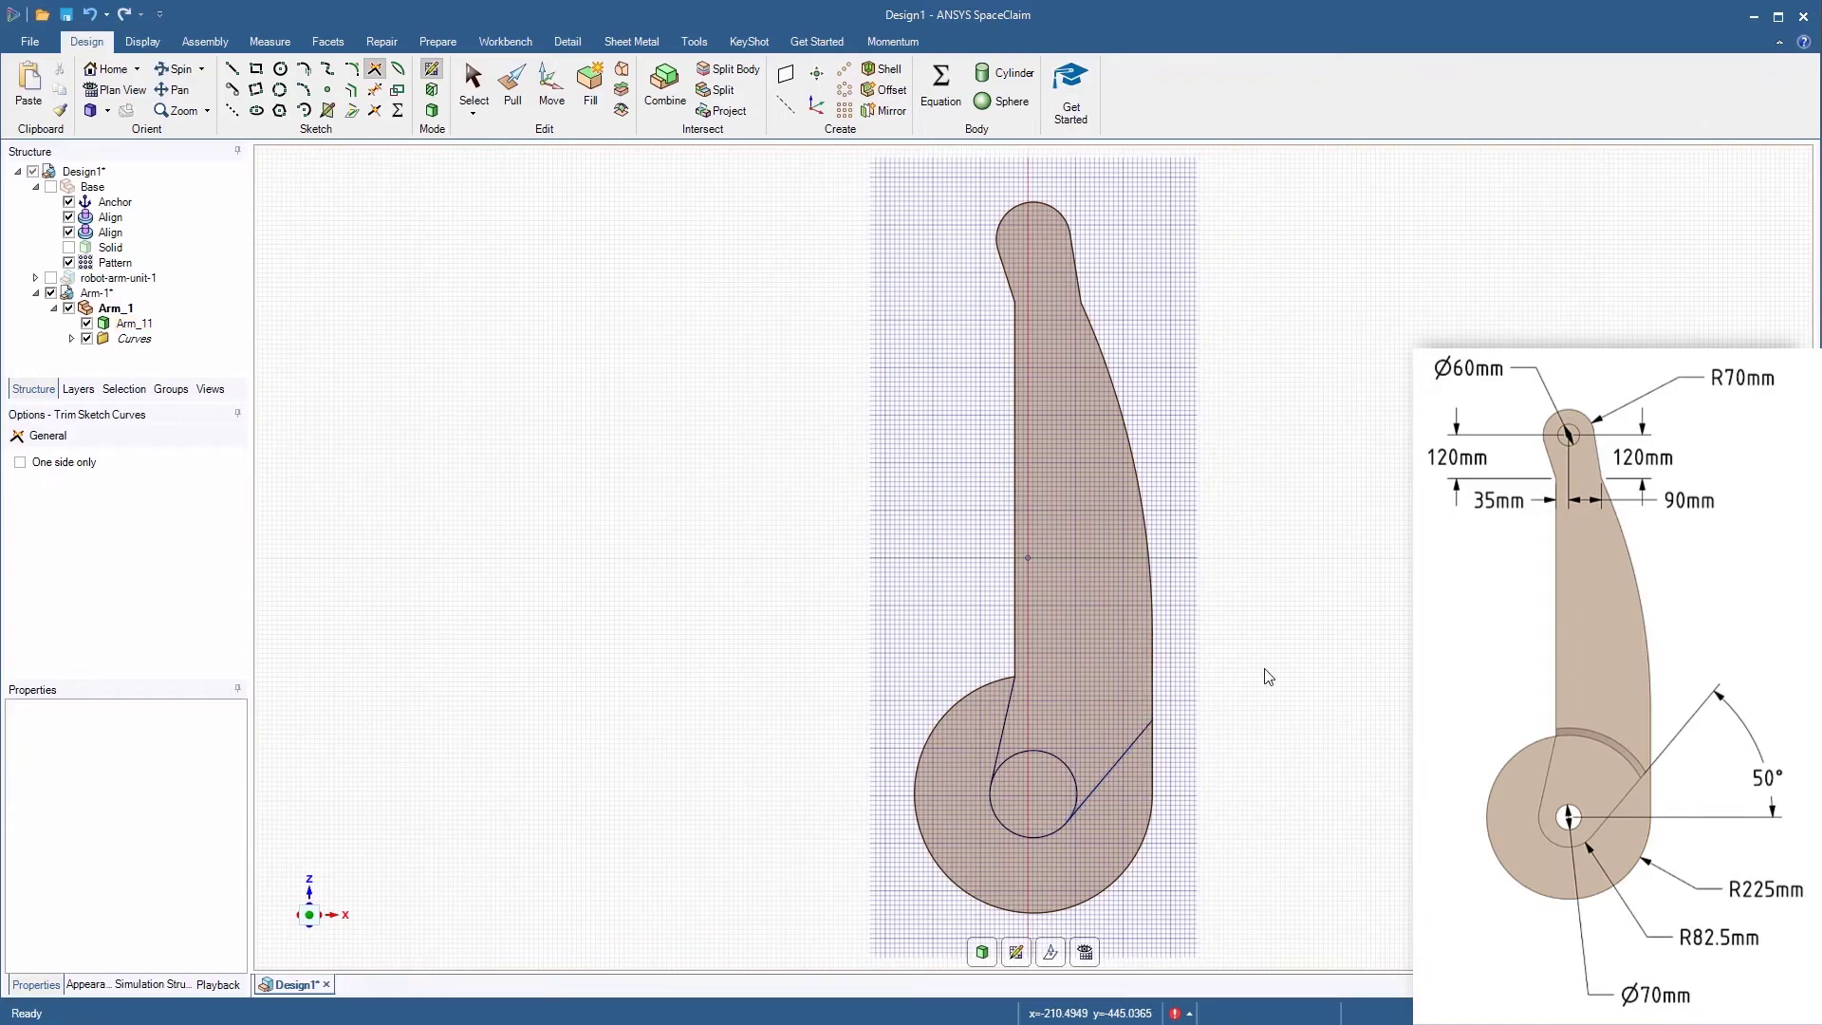
pyautogui.click(374, 89)
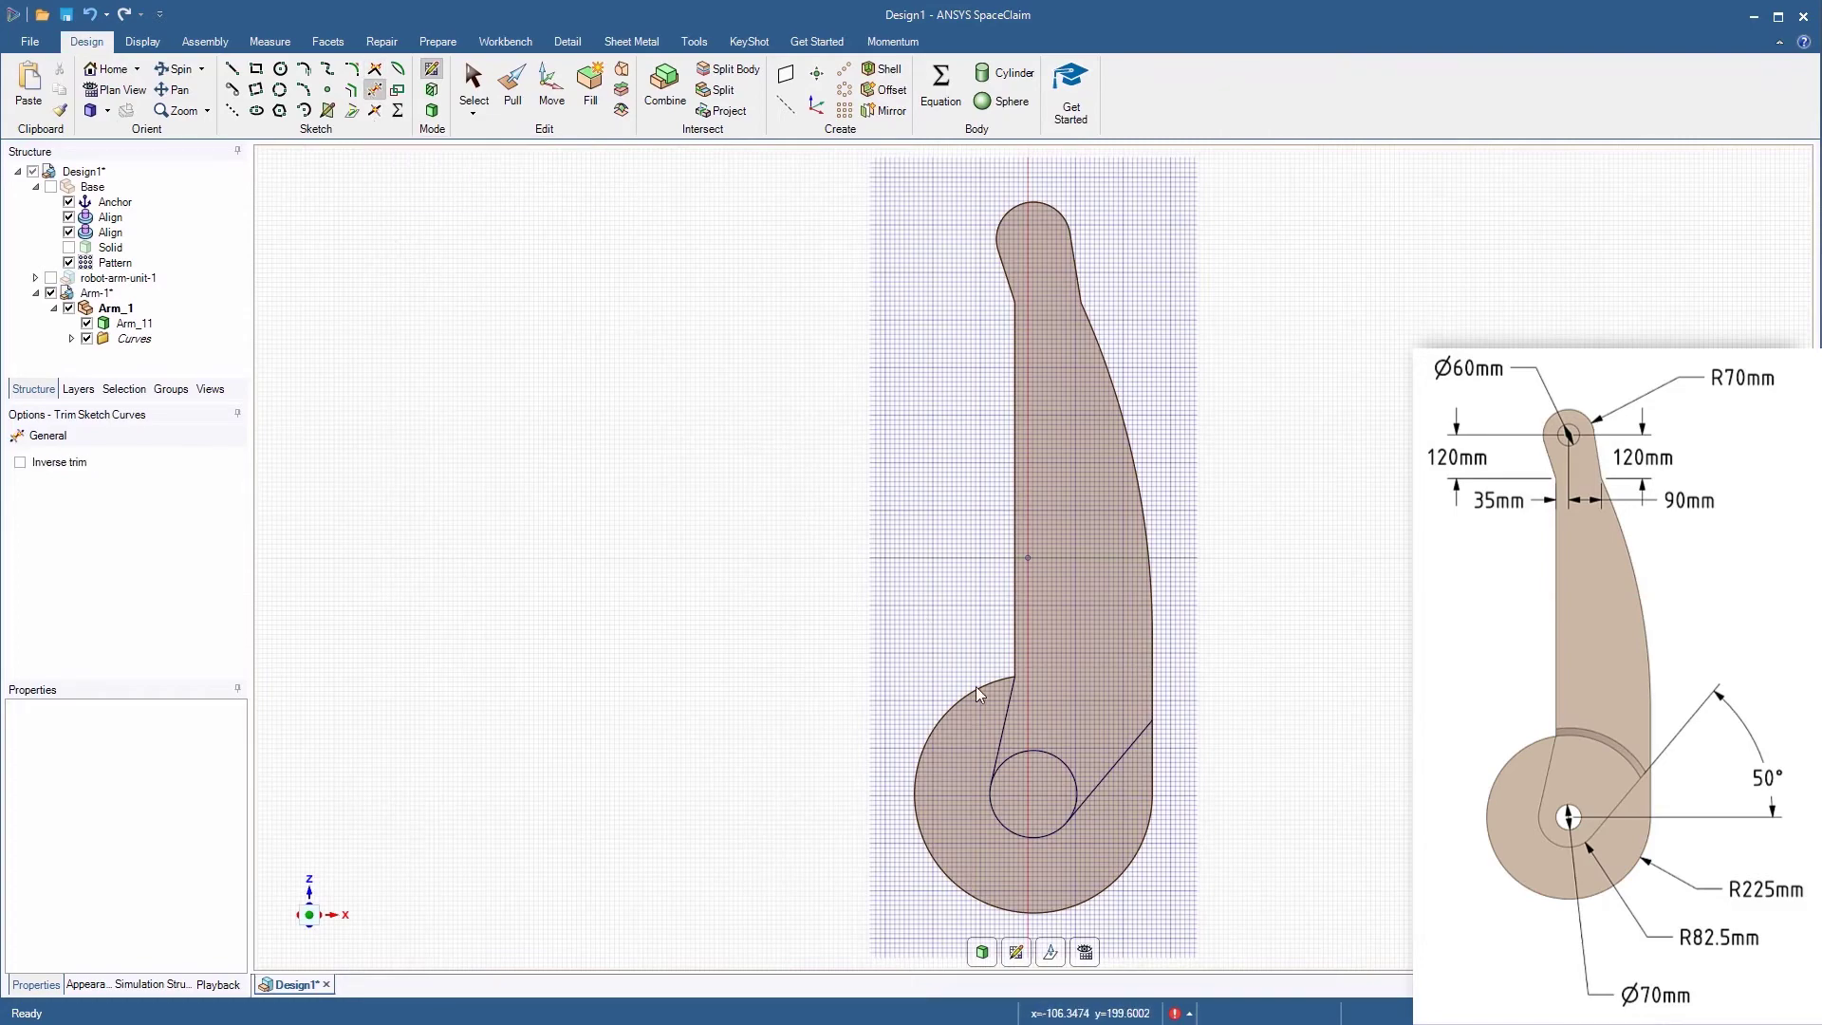
pyautogui.click(1071, 773)
pyautogui.press('Escape')
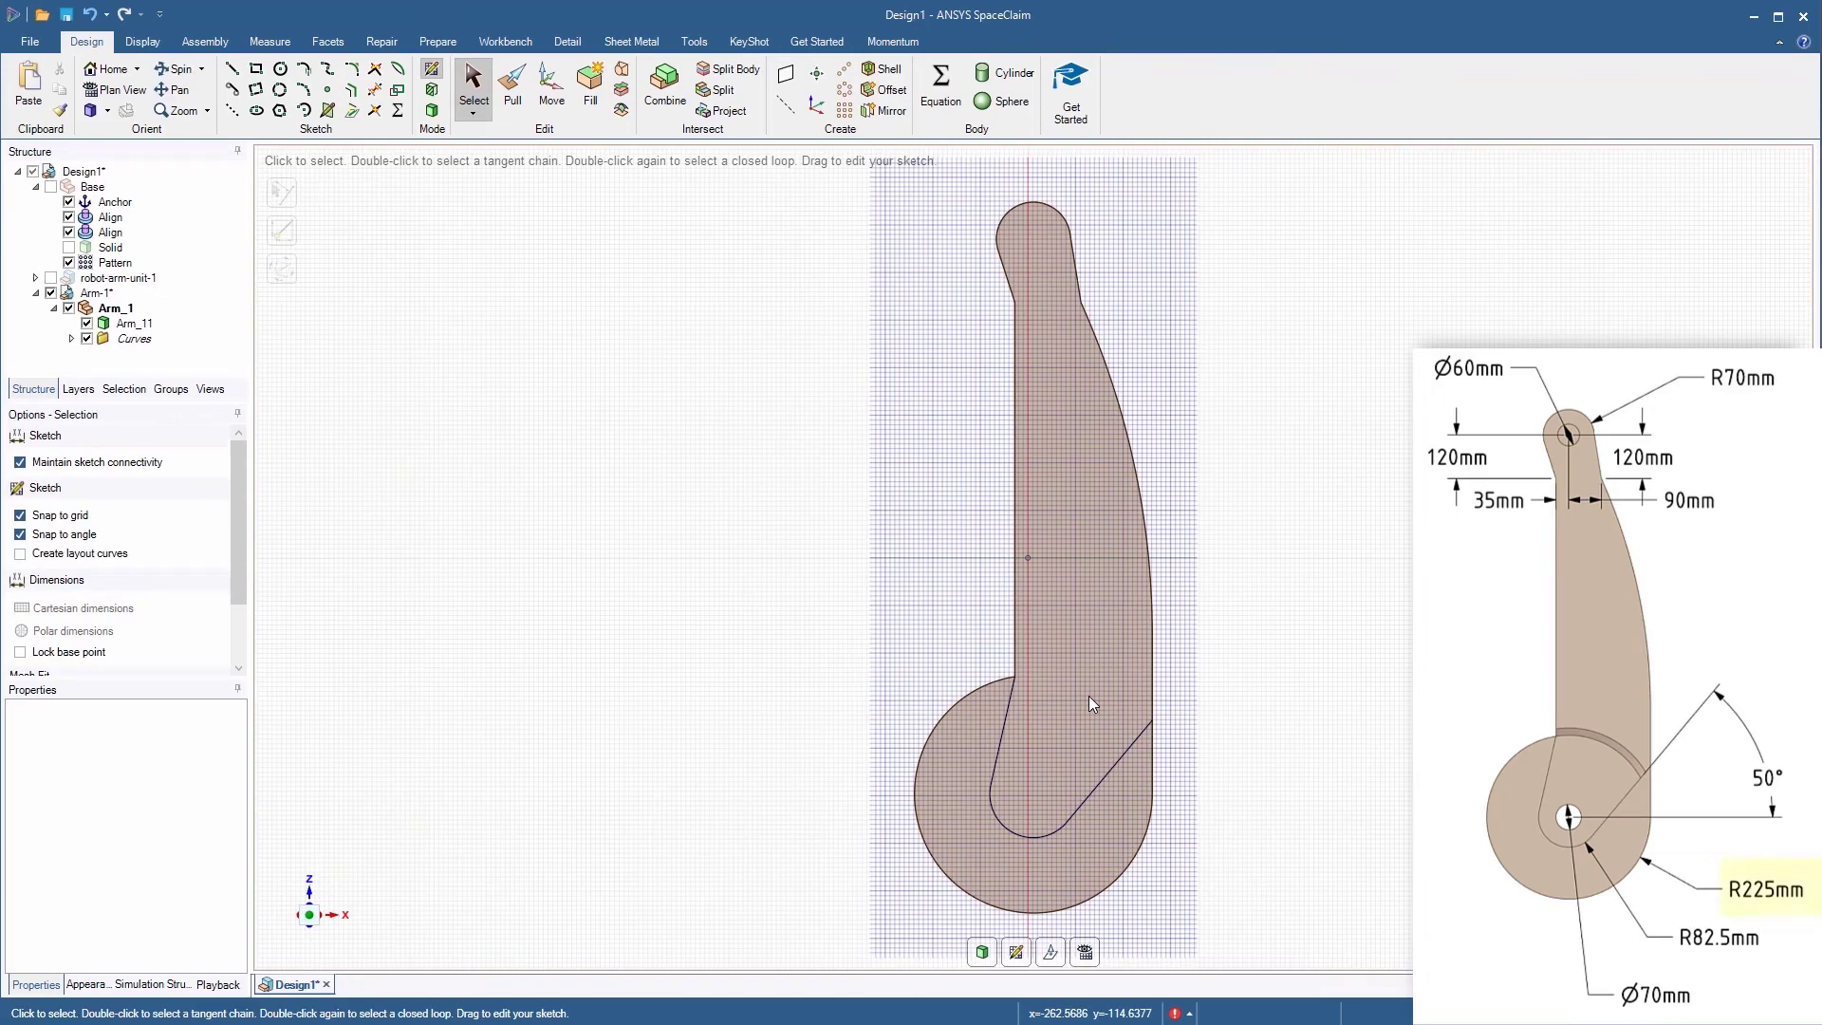
# Step: Draw a circle of 225 mm radius centred on the arm's rounded lower end, matching its outline
pyautogui.click(280, 68)
pyautogui.click(934, 736)
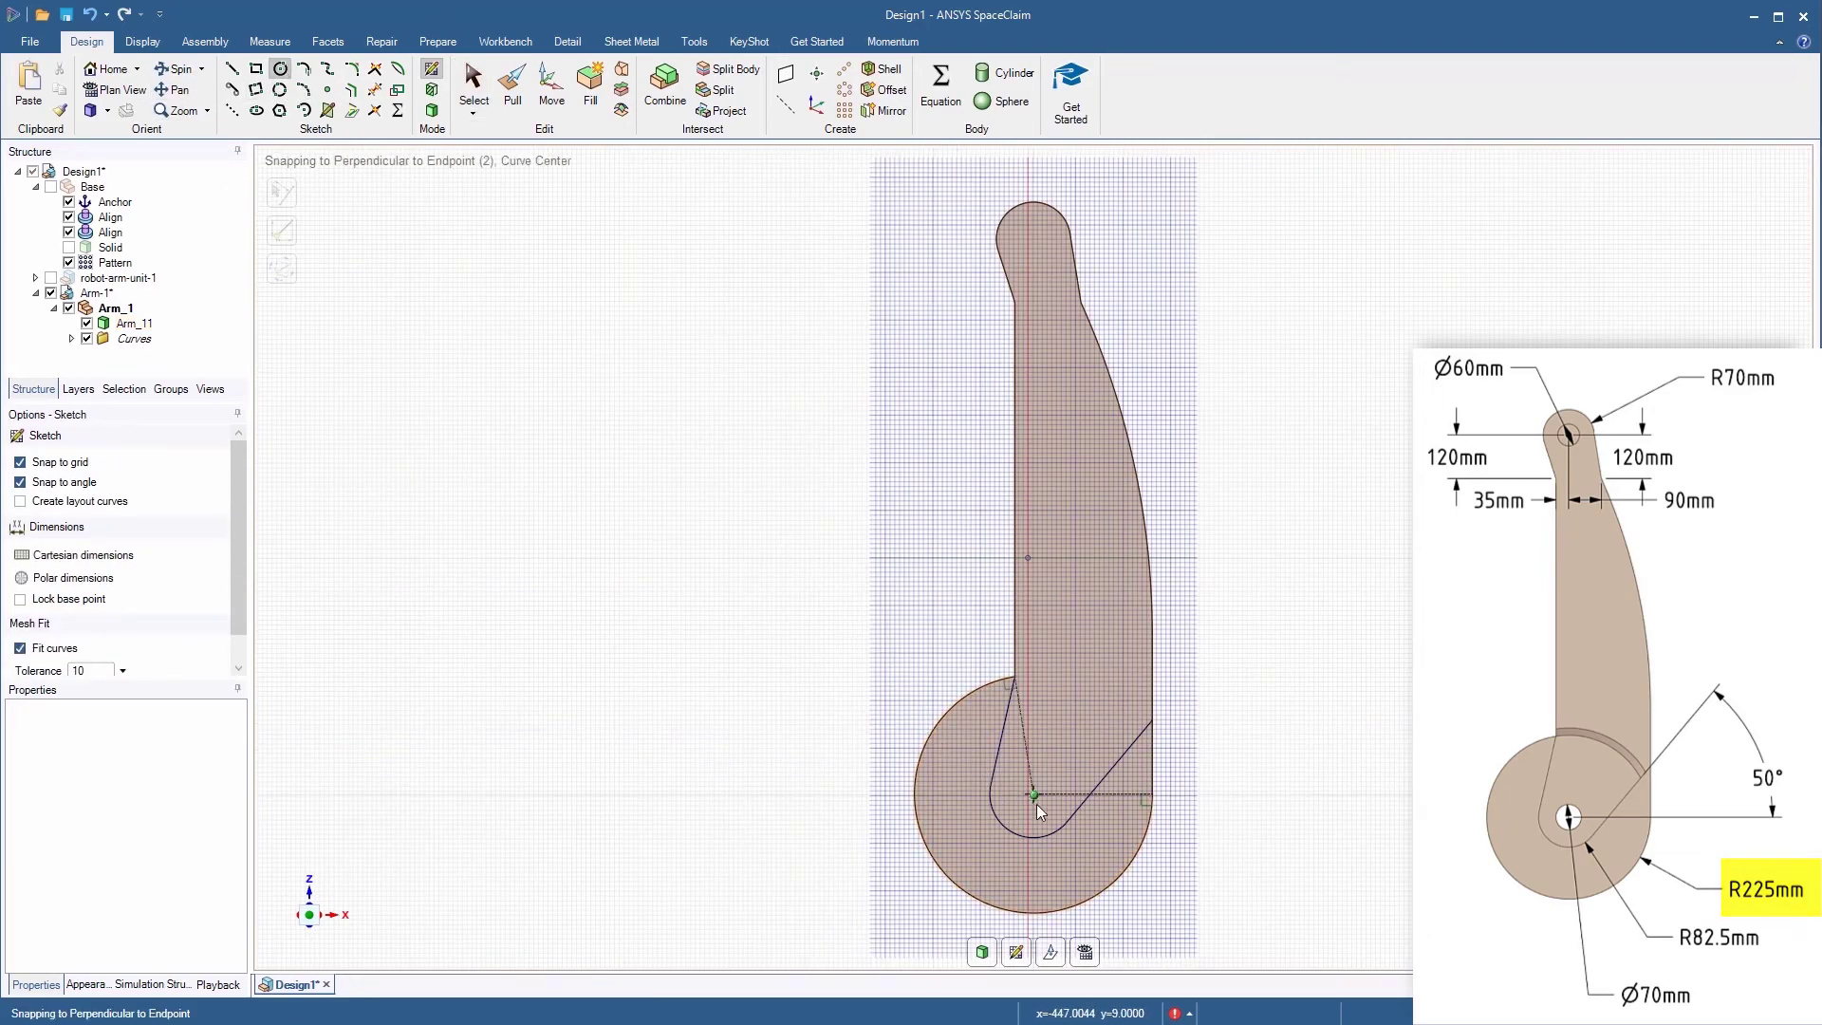
pyautogui.press('Escape')
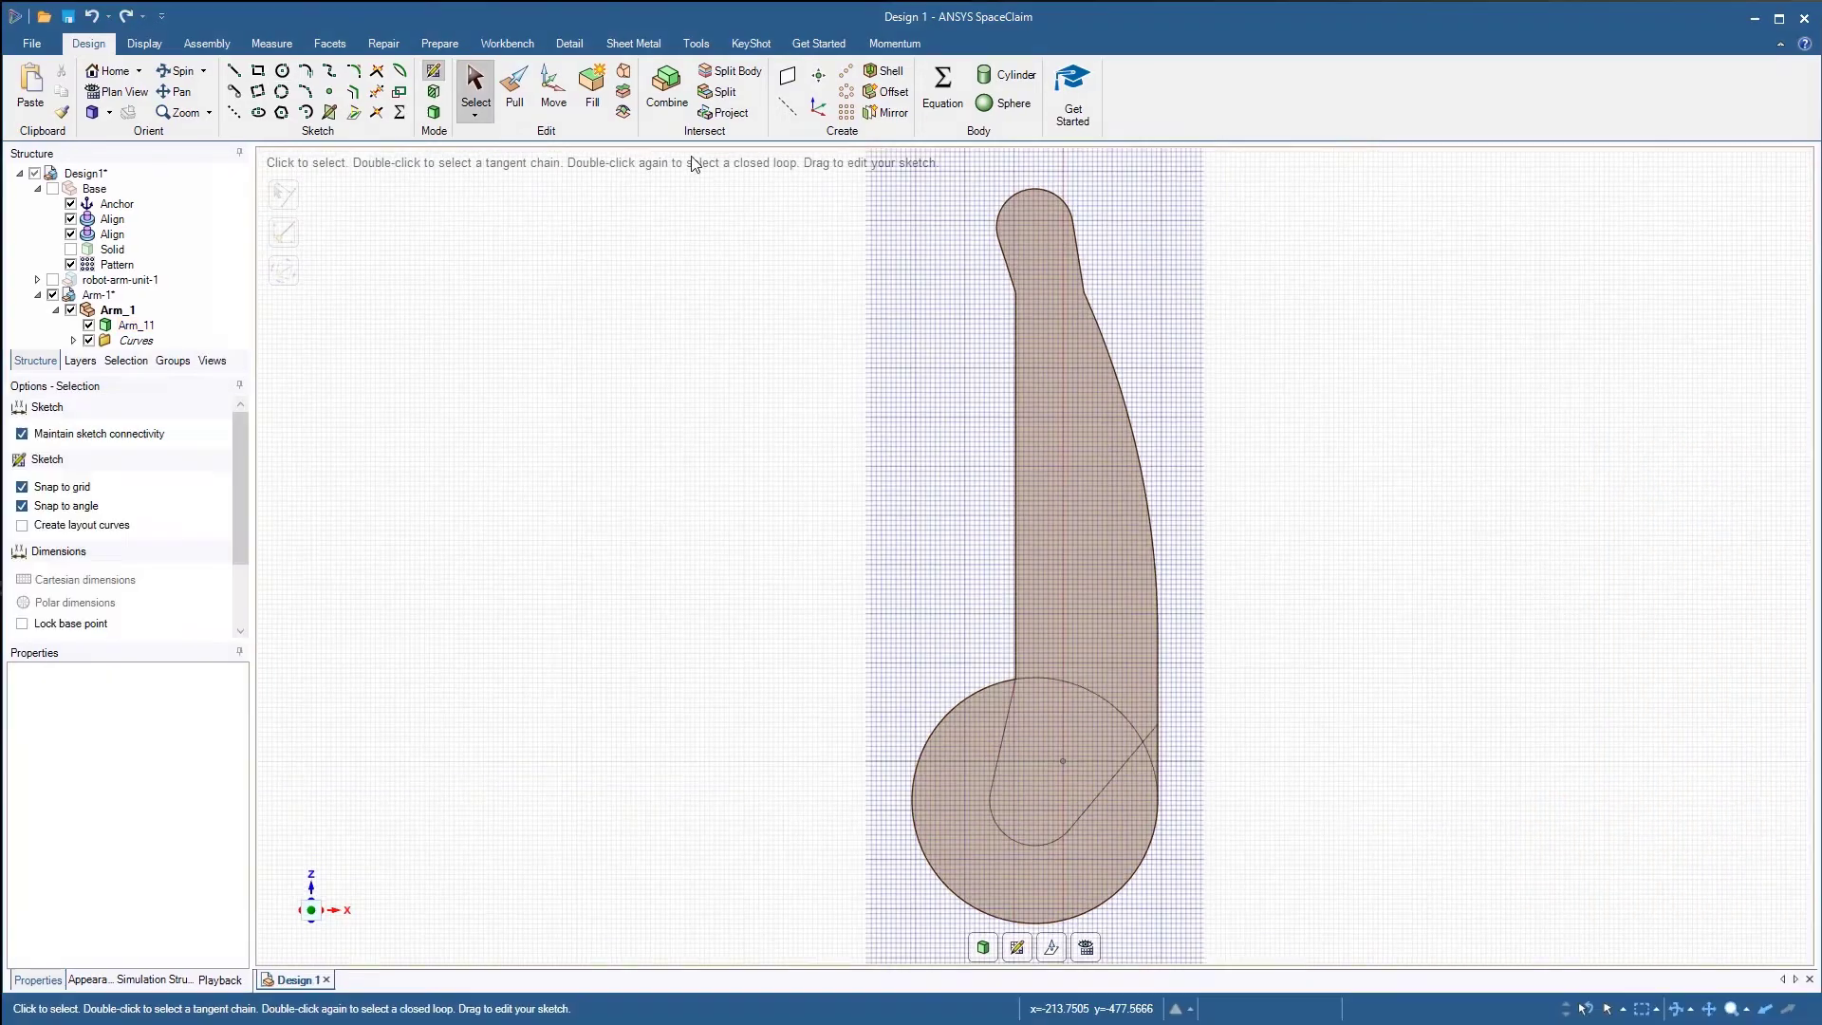
# Step: Leave the sketch and cut the lower disc regions outside the two tangent lines away through the front plate's full thickness
pyautogui.click(428, 113)
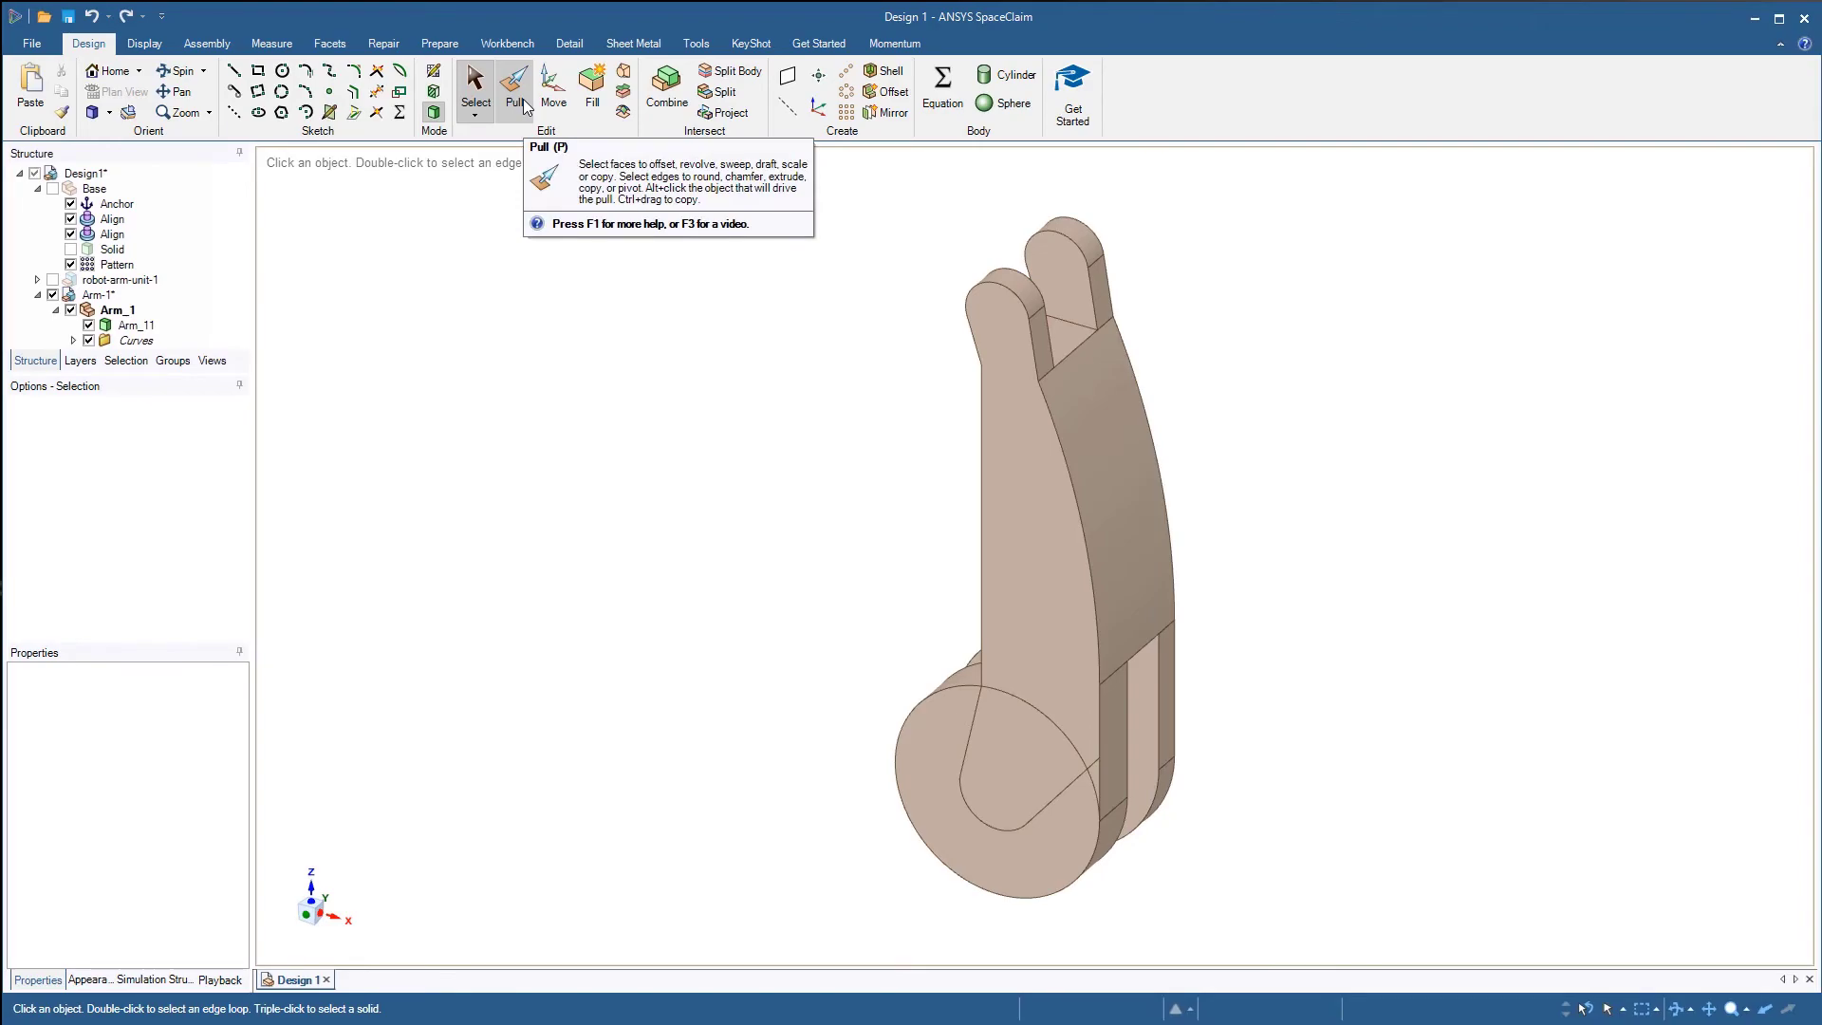
pyautogui.click(525, 106)
pyautogui.click(994, 847)
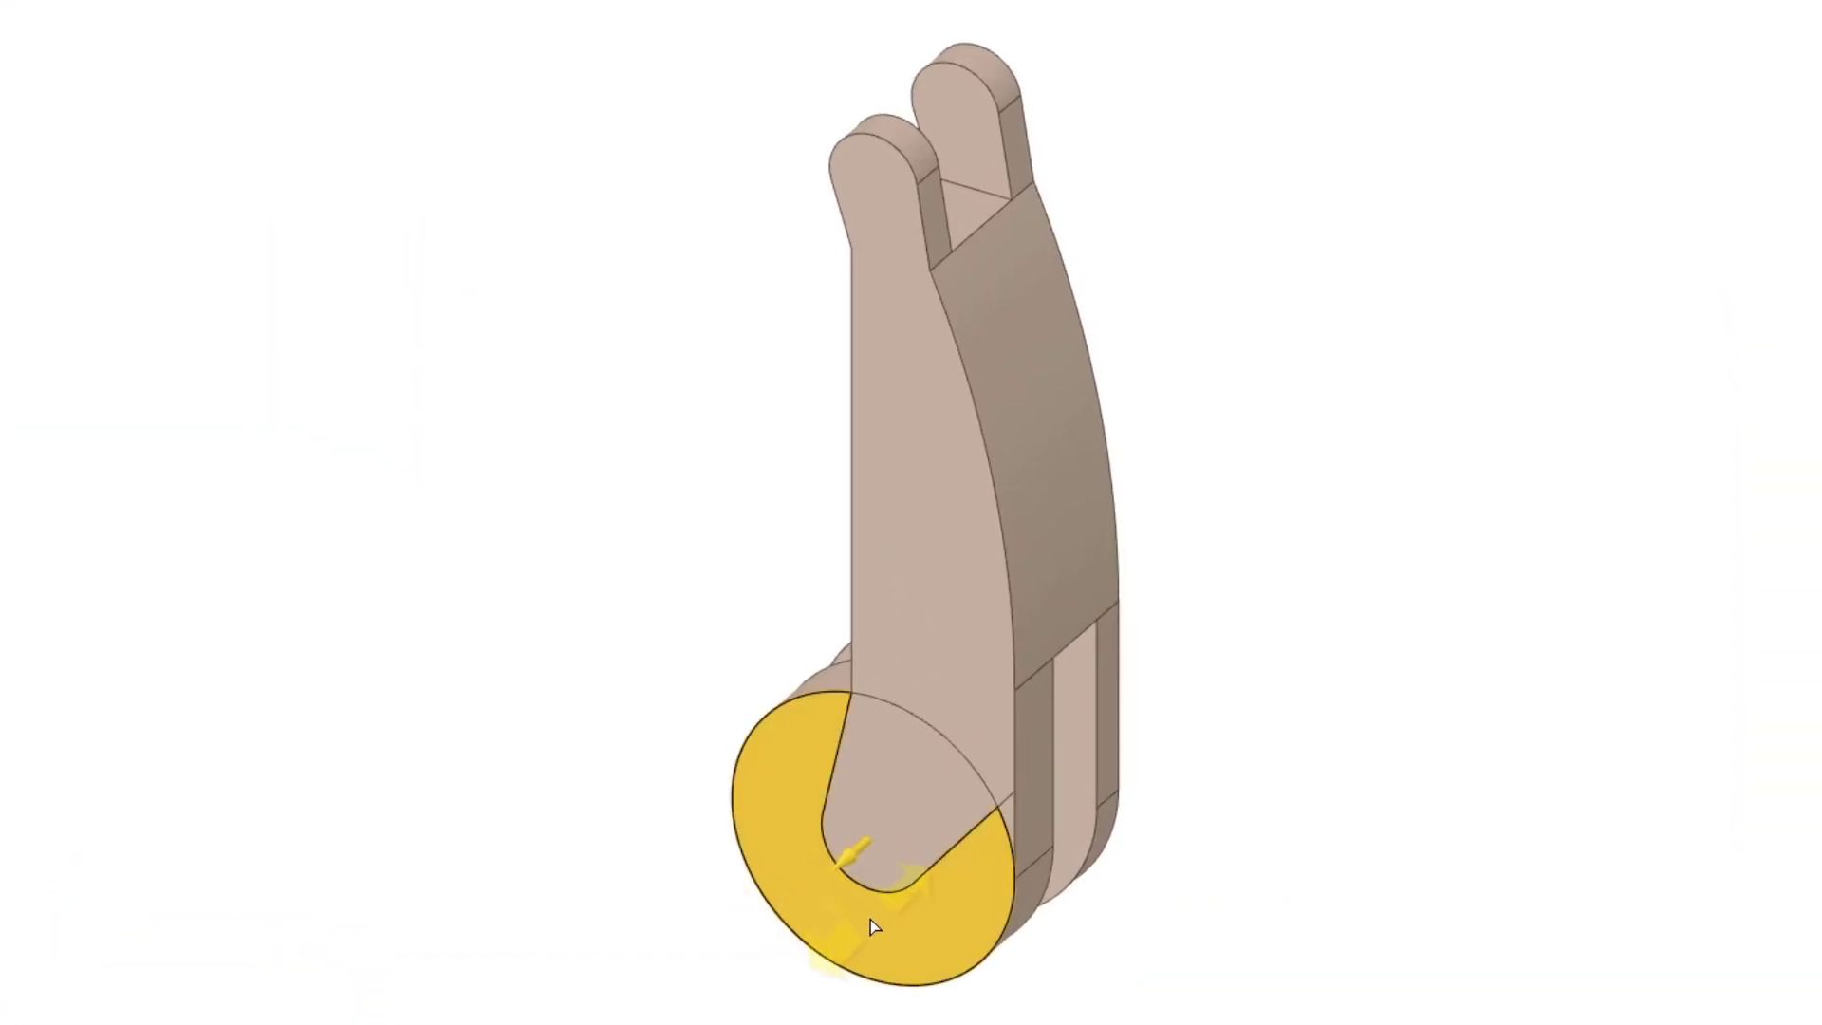
pyautogui.click(869, 920)
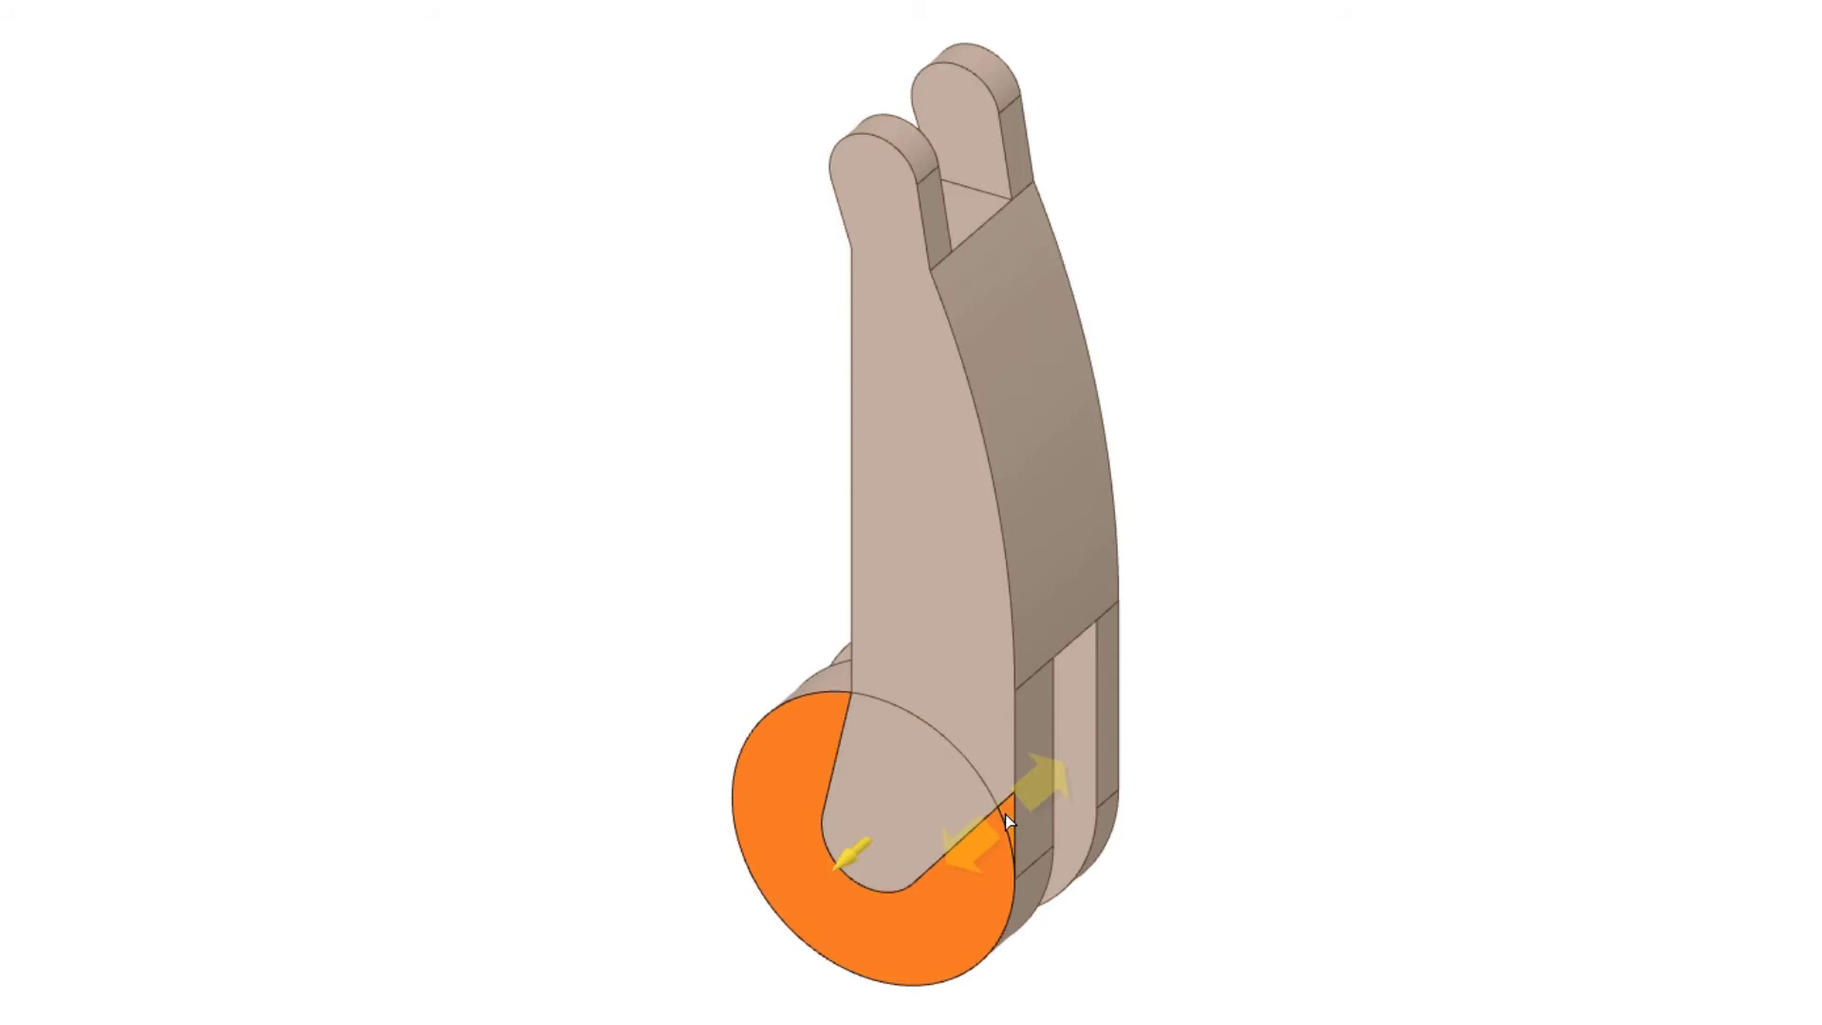
pyautogui.moveTo(1005, 814); pyautogui.dragTo(970, 921)
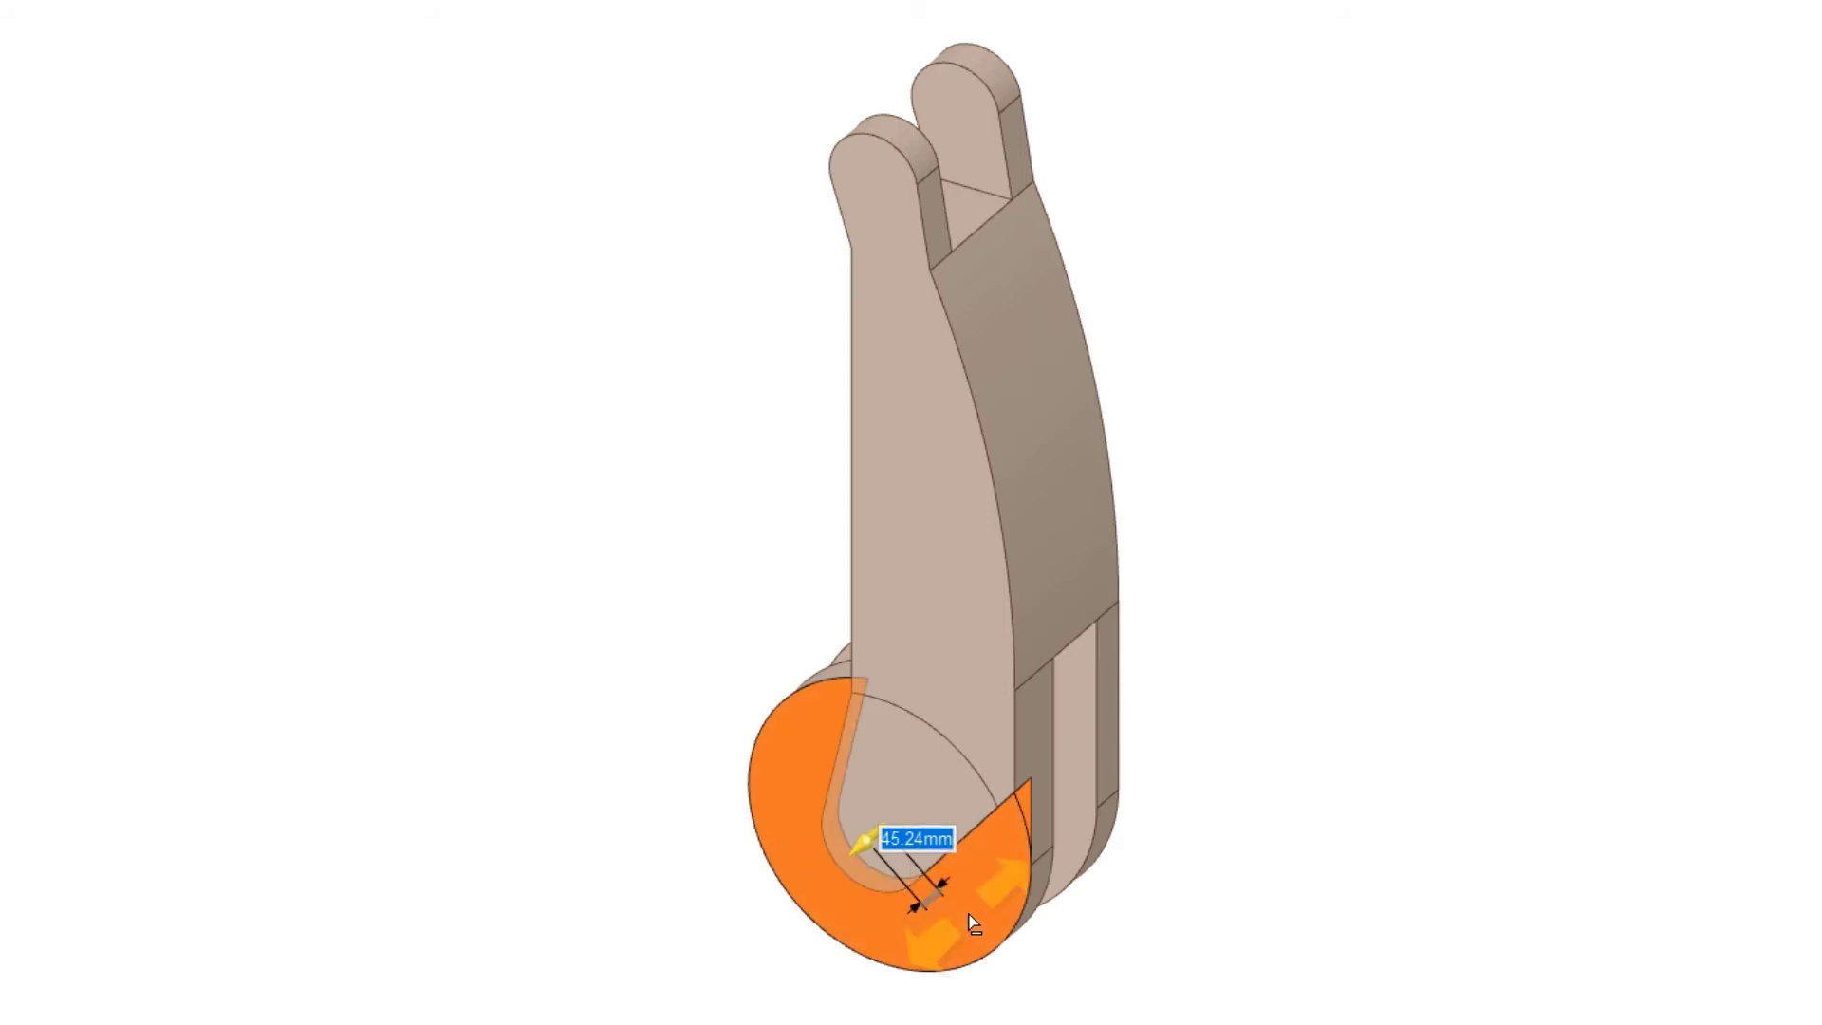
pyautogui.write('16')
pyautogui.press('Return')
pyautogui.press('Escape')
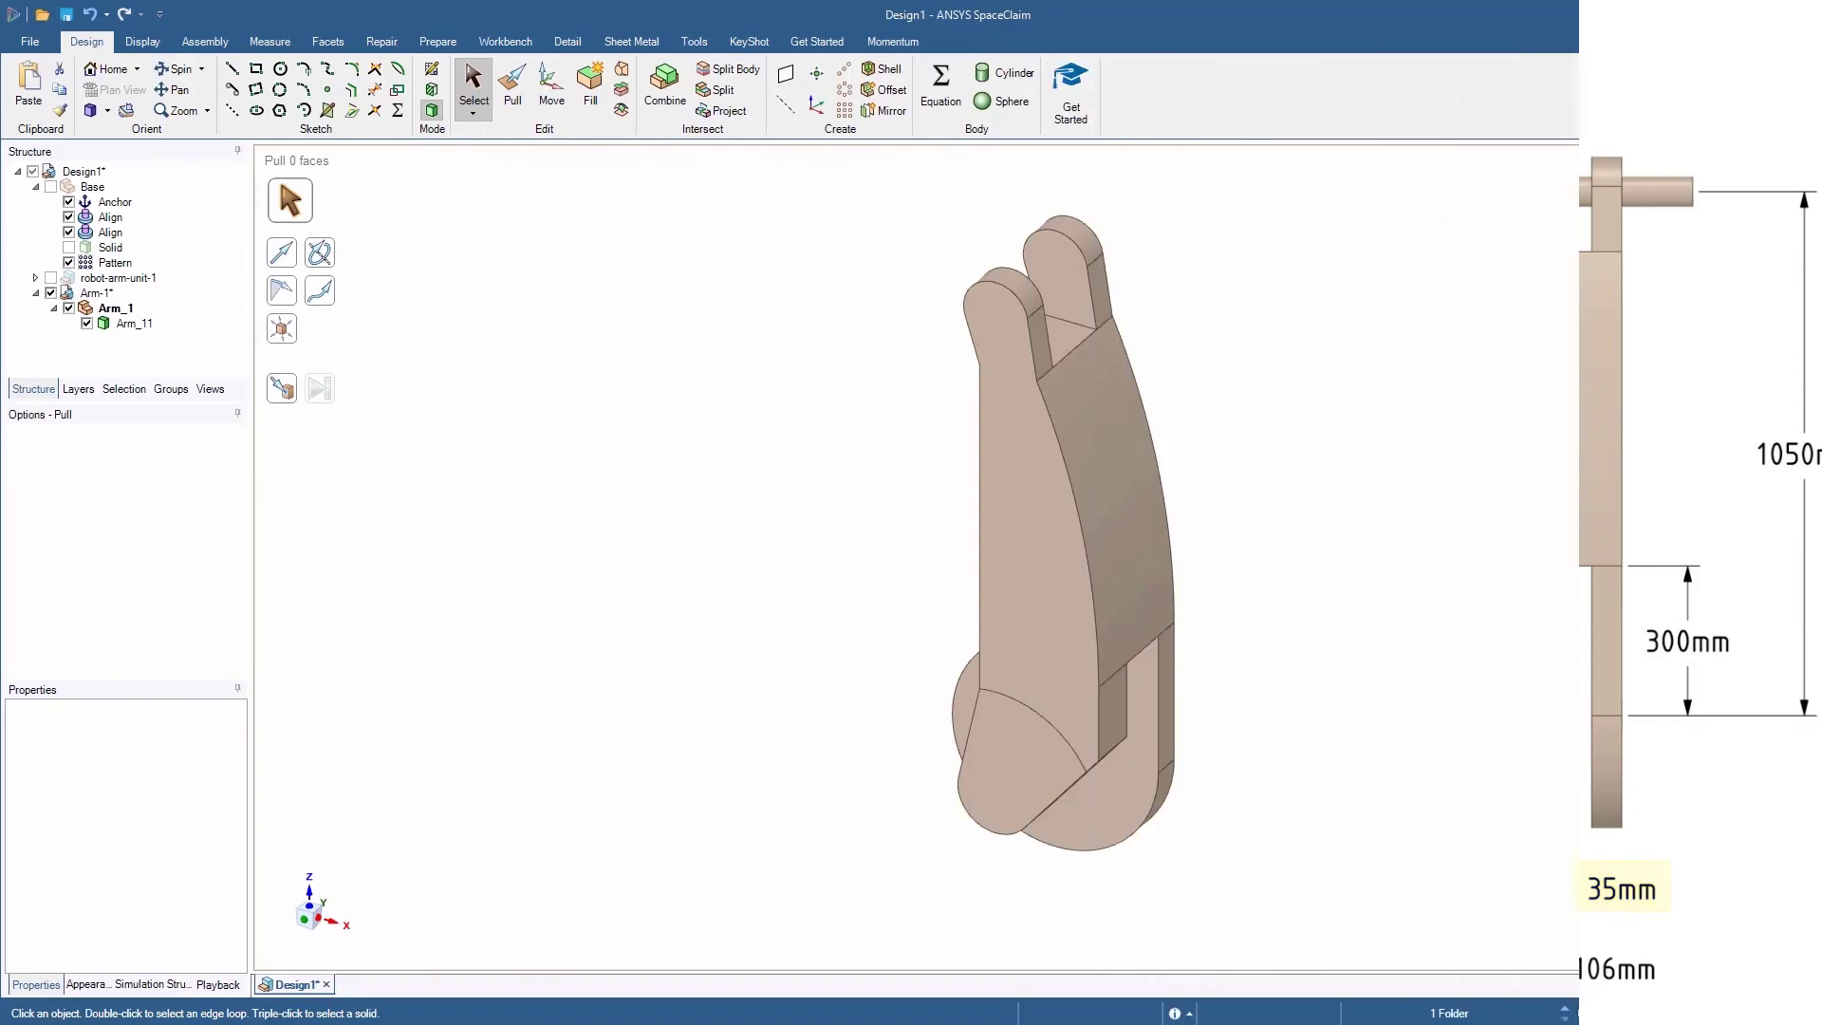
# Step: Pull the remaining rounded face at the arm's lower joint inward by 71 mm
pyautogui.press('p')
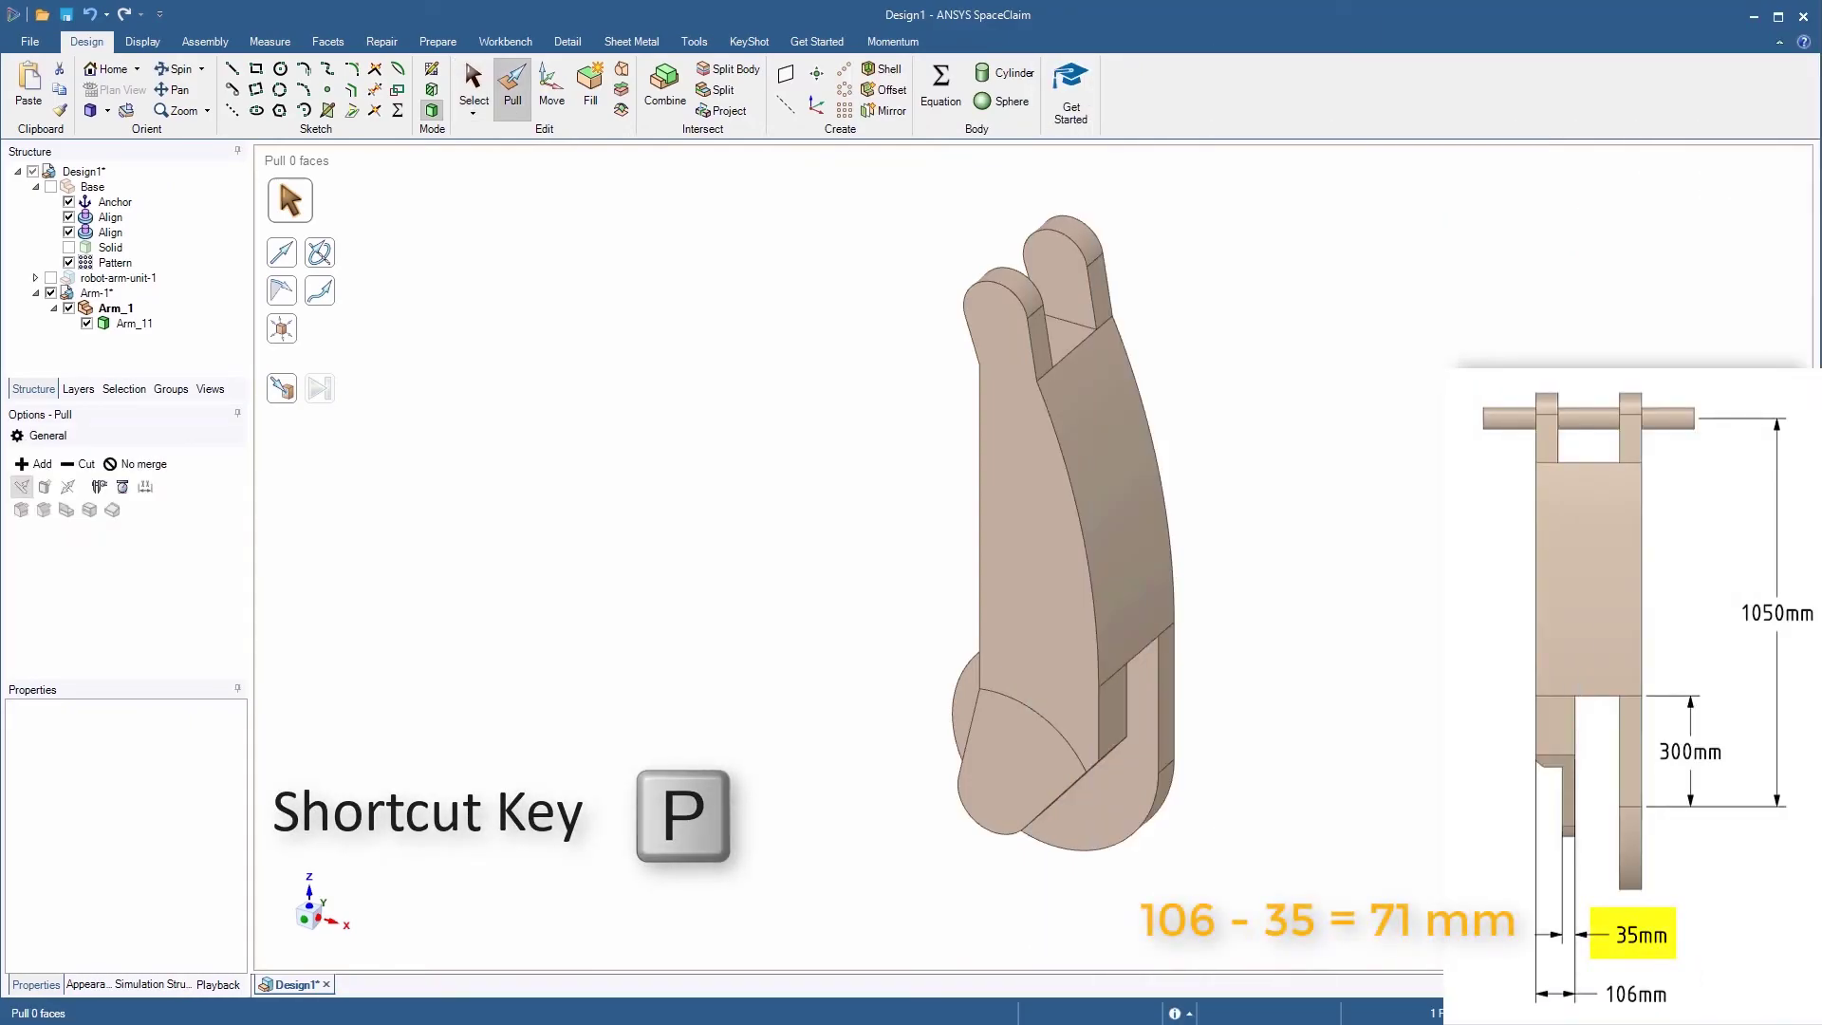
pyautogui.click(1052, 769)
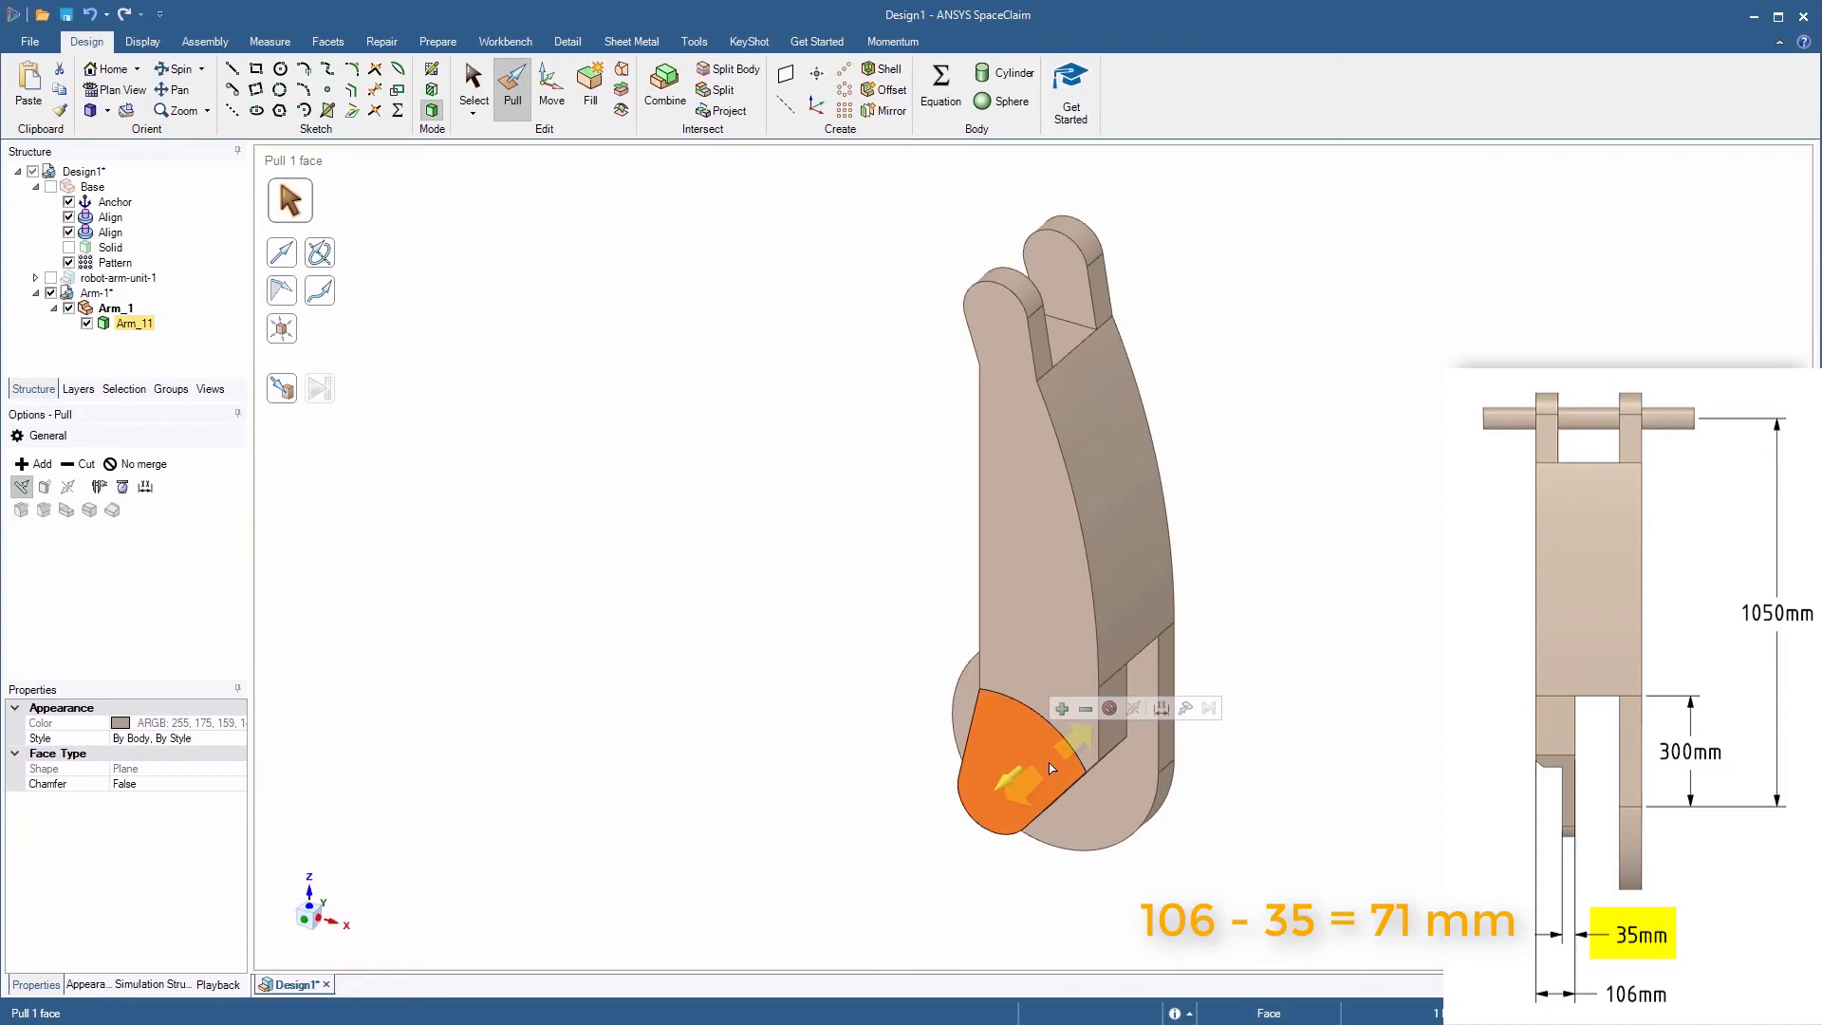
pyautogui.write('-71')
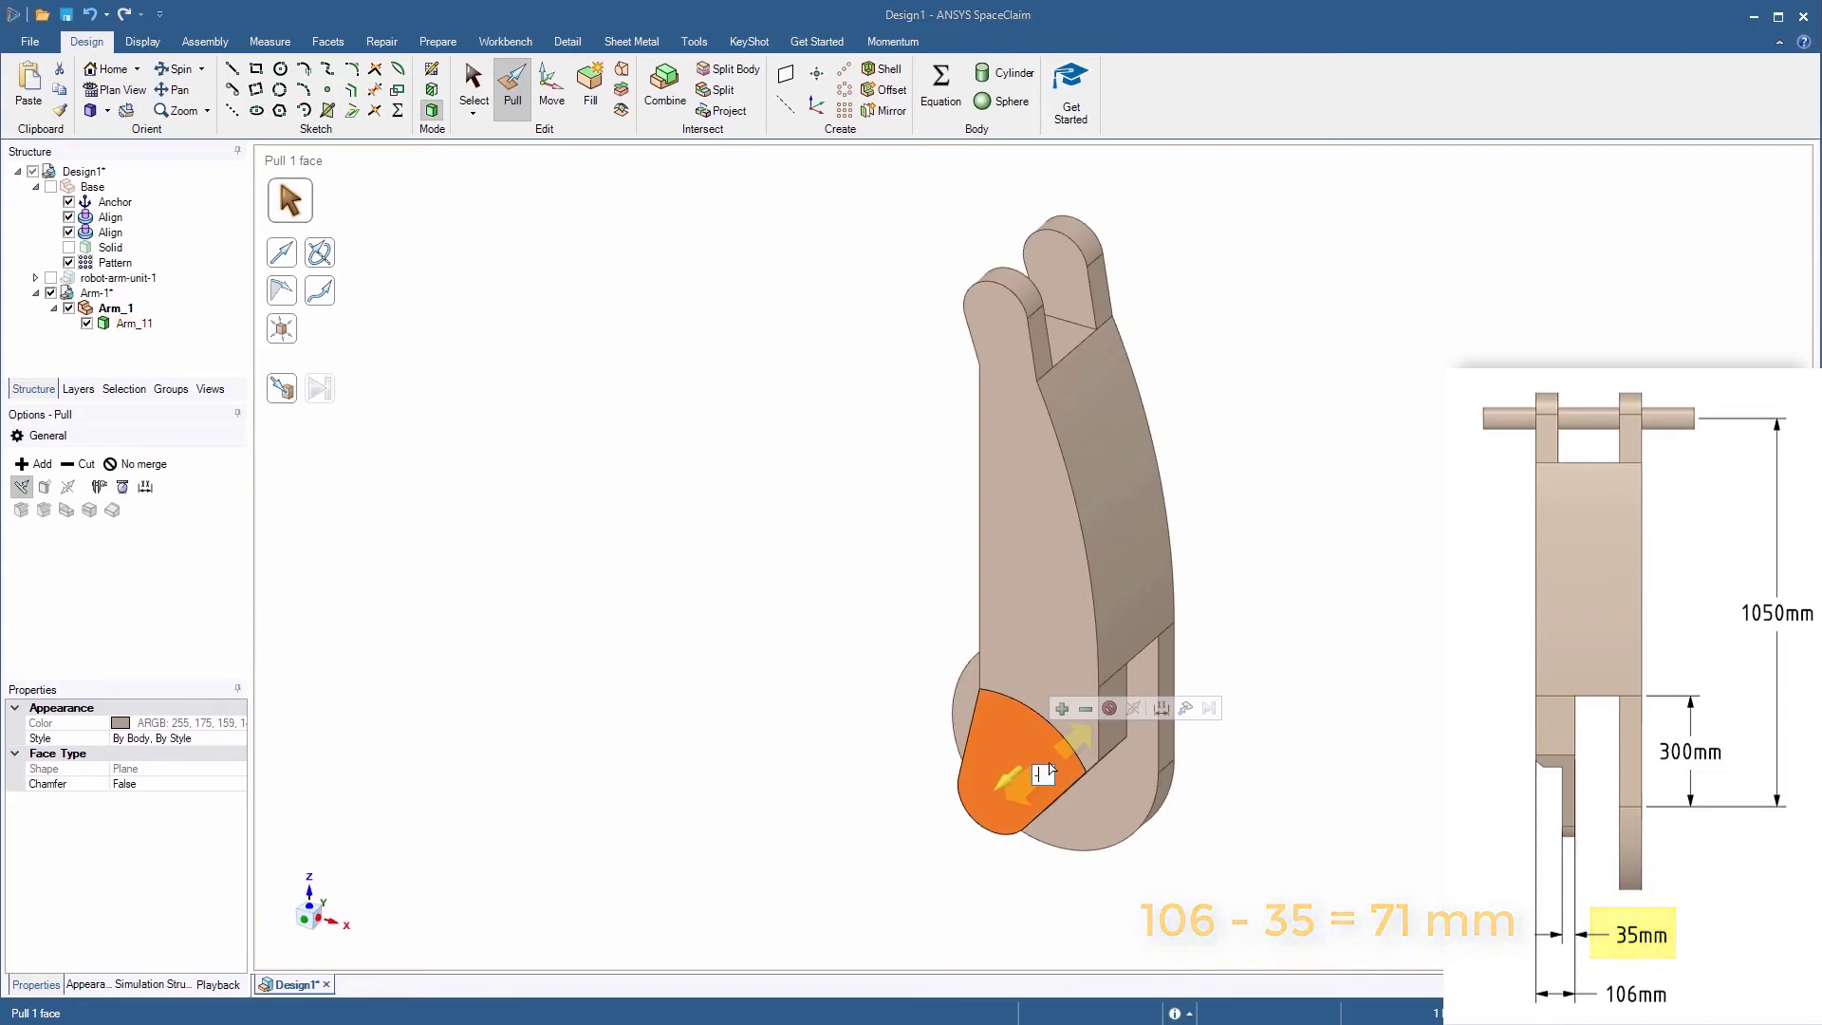
pyautogui.press('Return')
pyautogui.click(1456, 725)
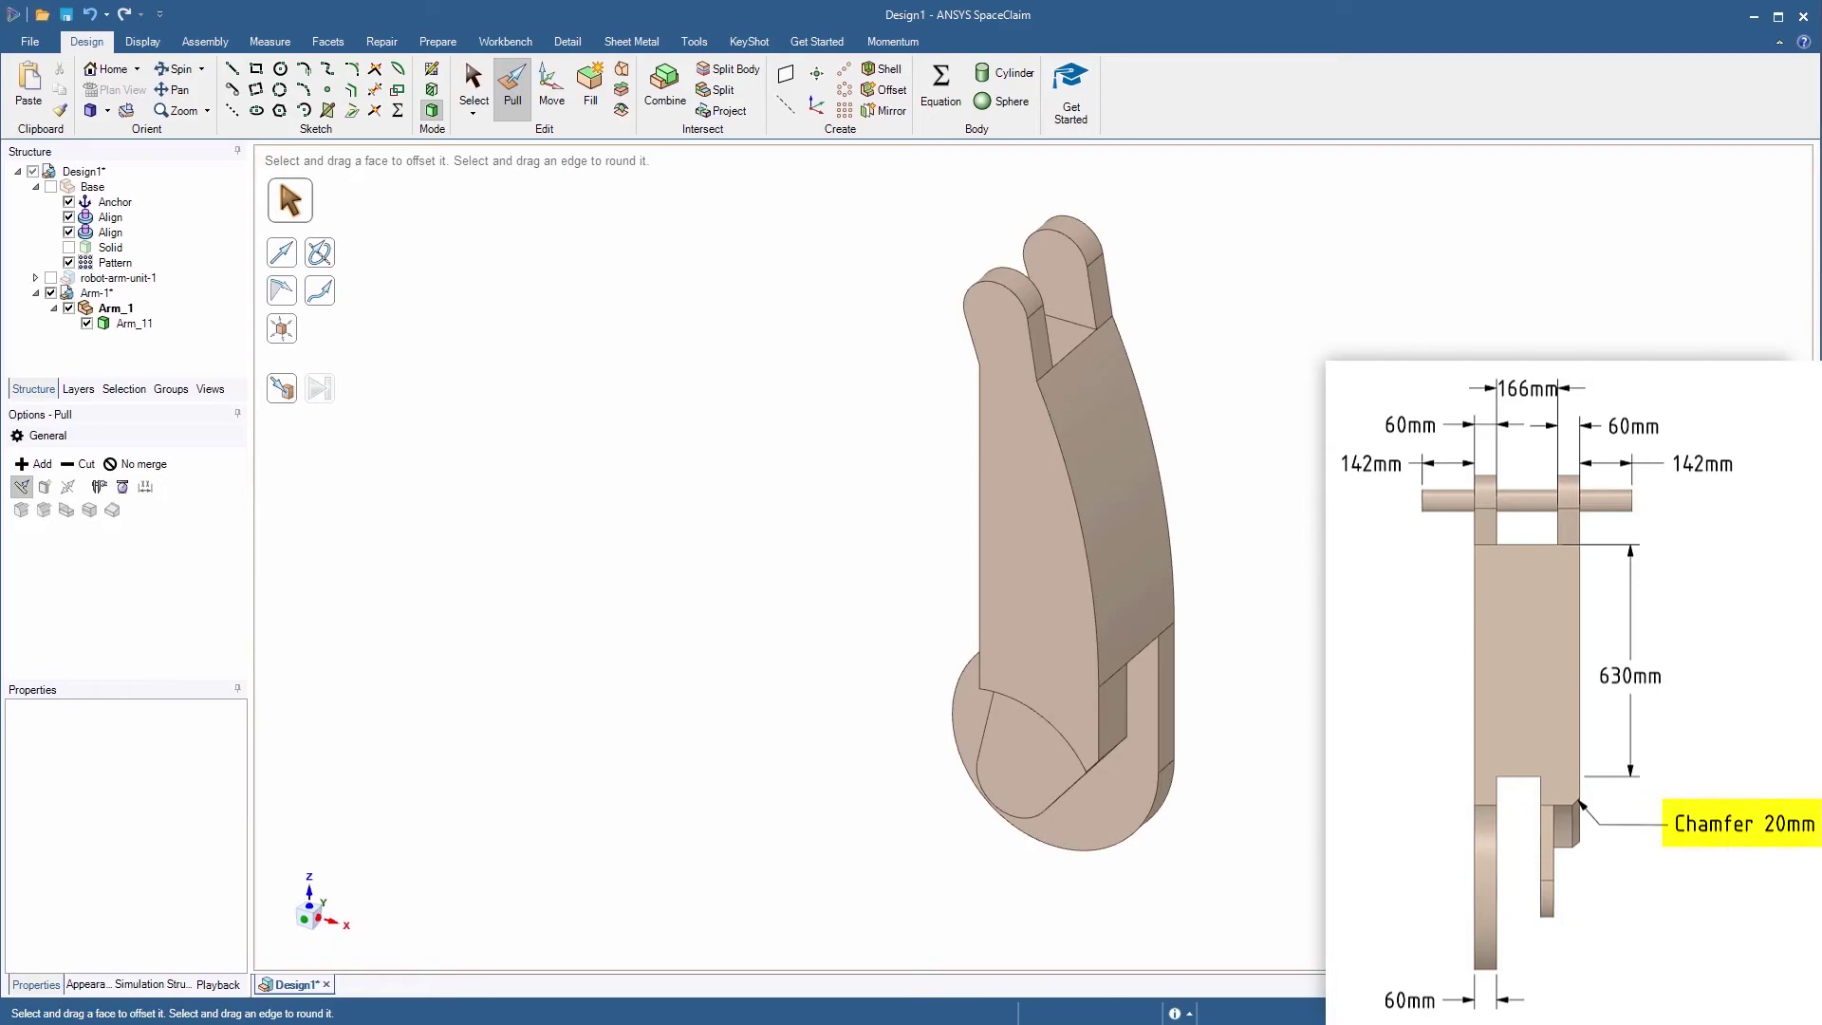
# Step: Chamfer the outer arc edge of the step above the recessed lower joint by 20 mm
pyautogui.moveTo(1034, 557); pyautogui.dragTo(1201, 484, button='middle')
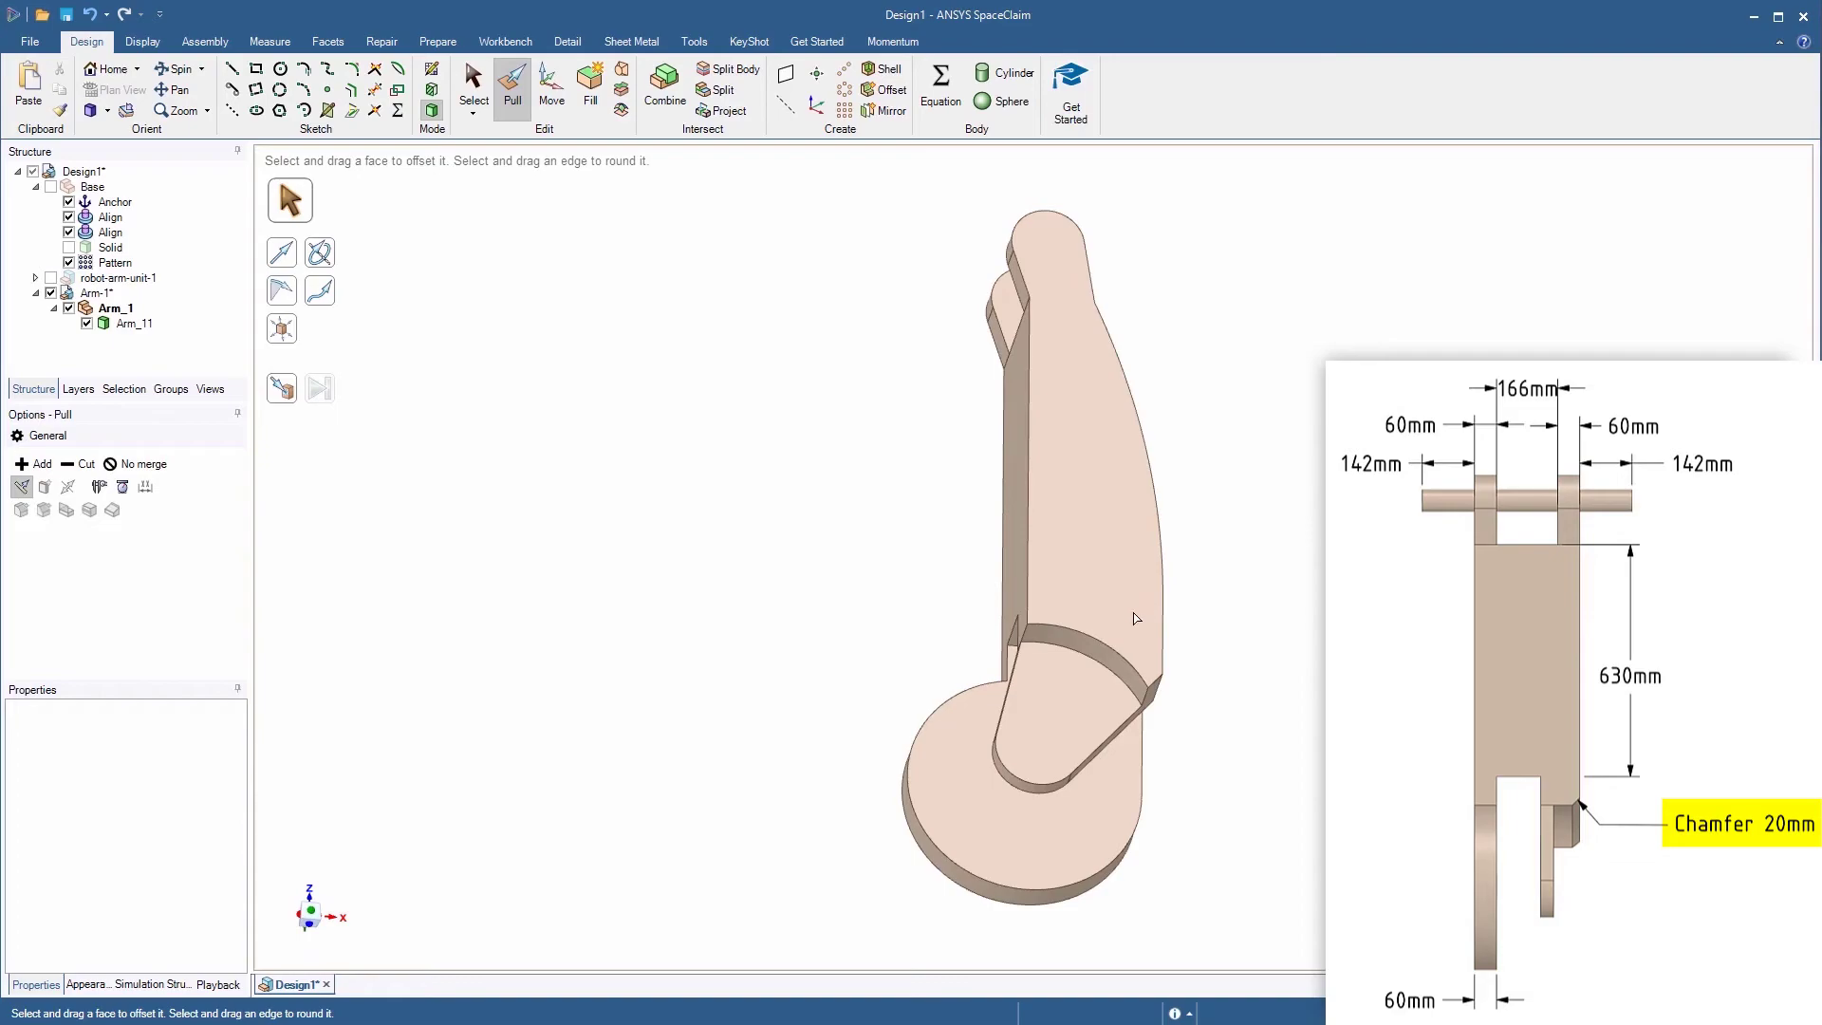
pyautogui.click(1092, 645)
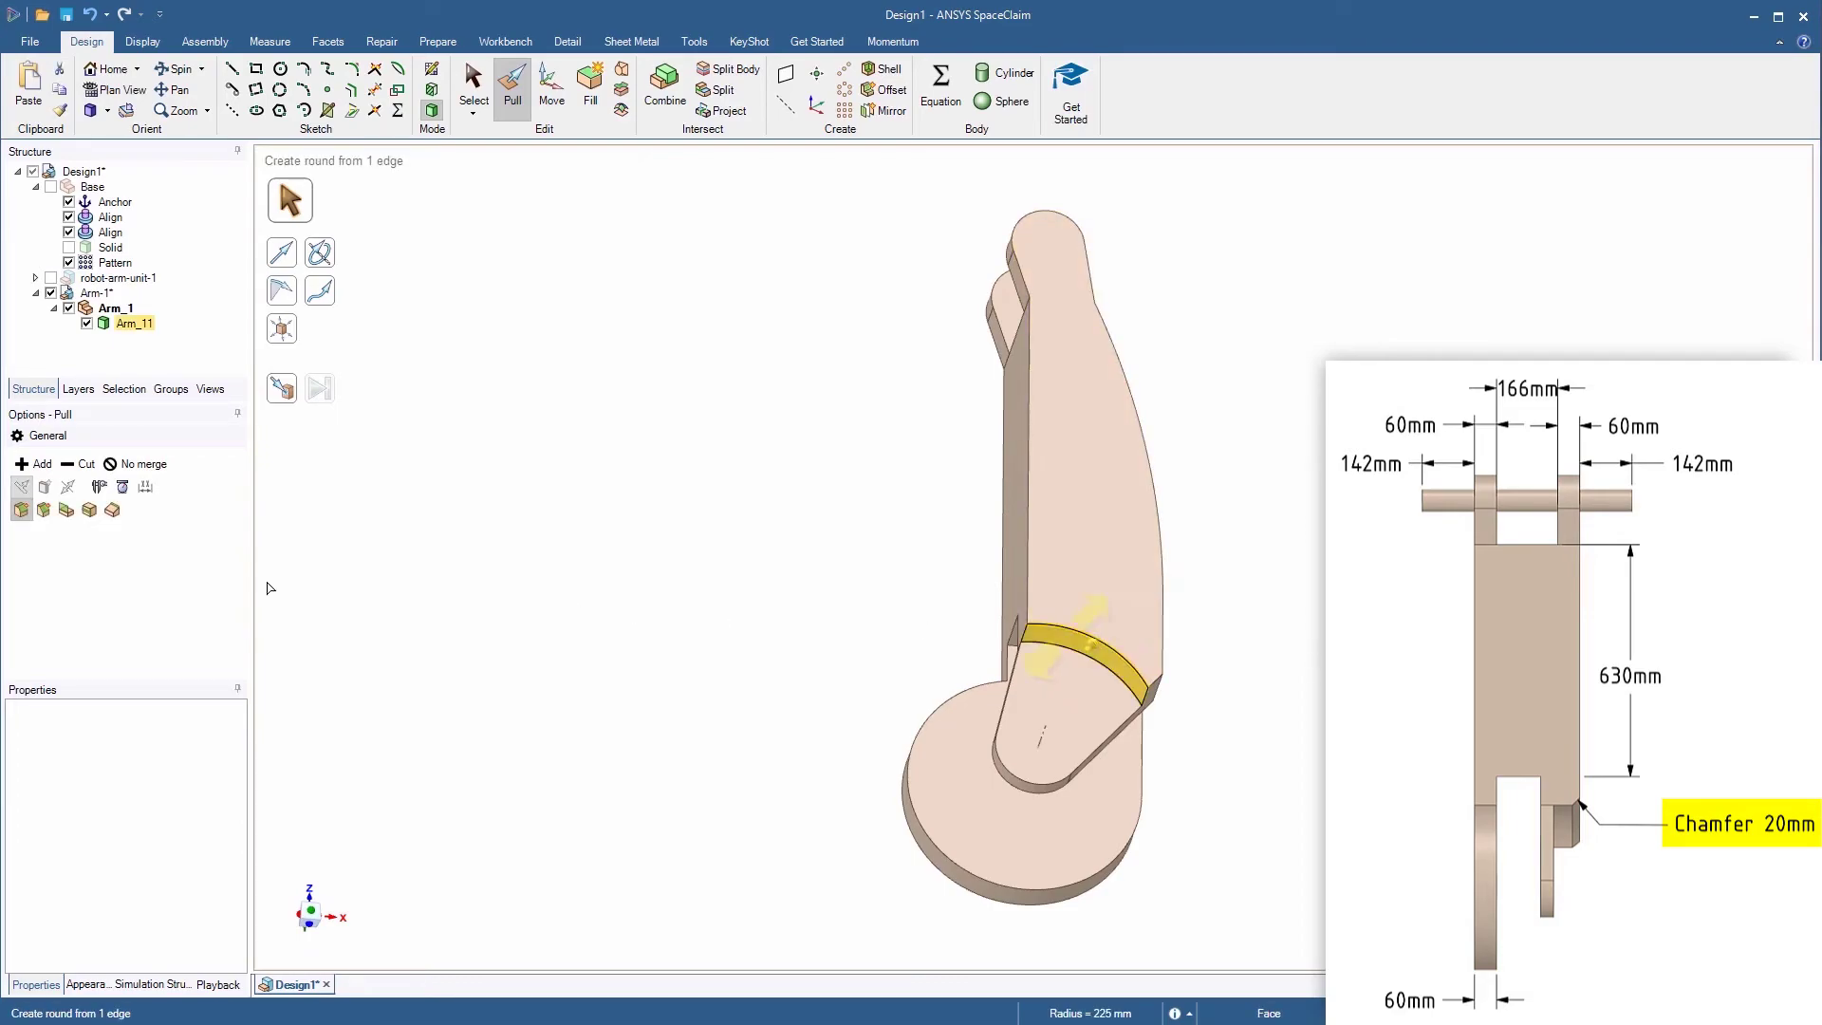
pyautogui.click(44, 510)
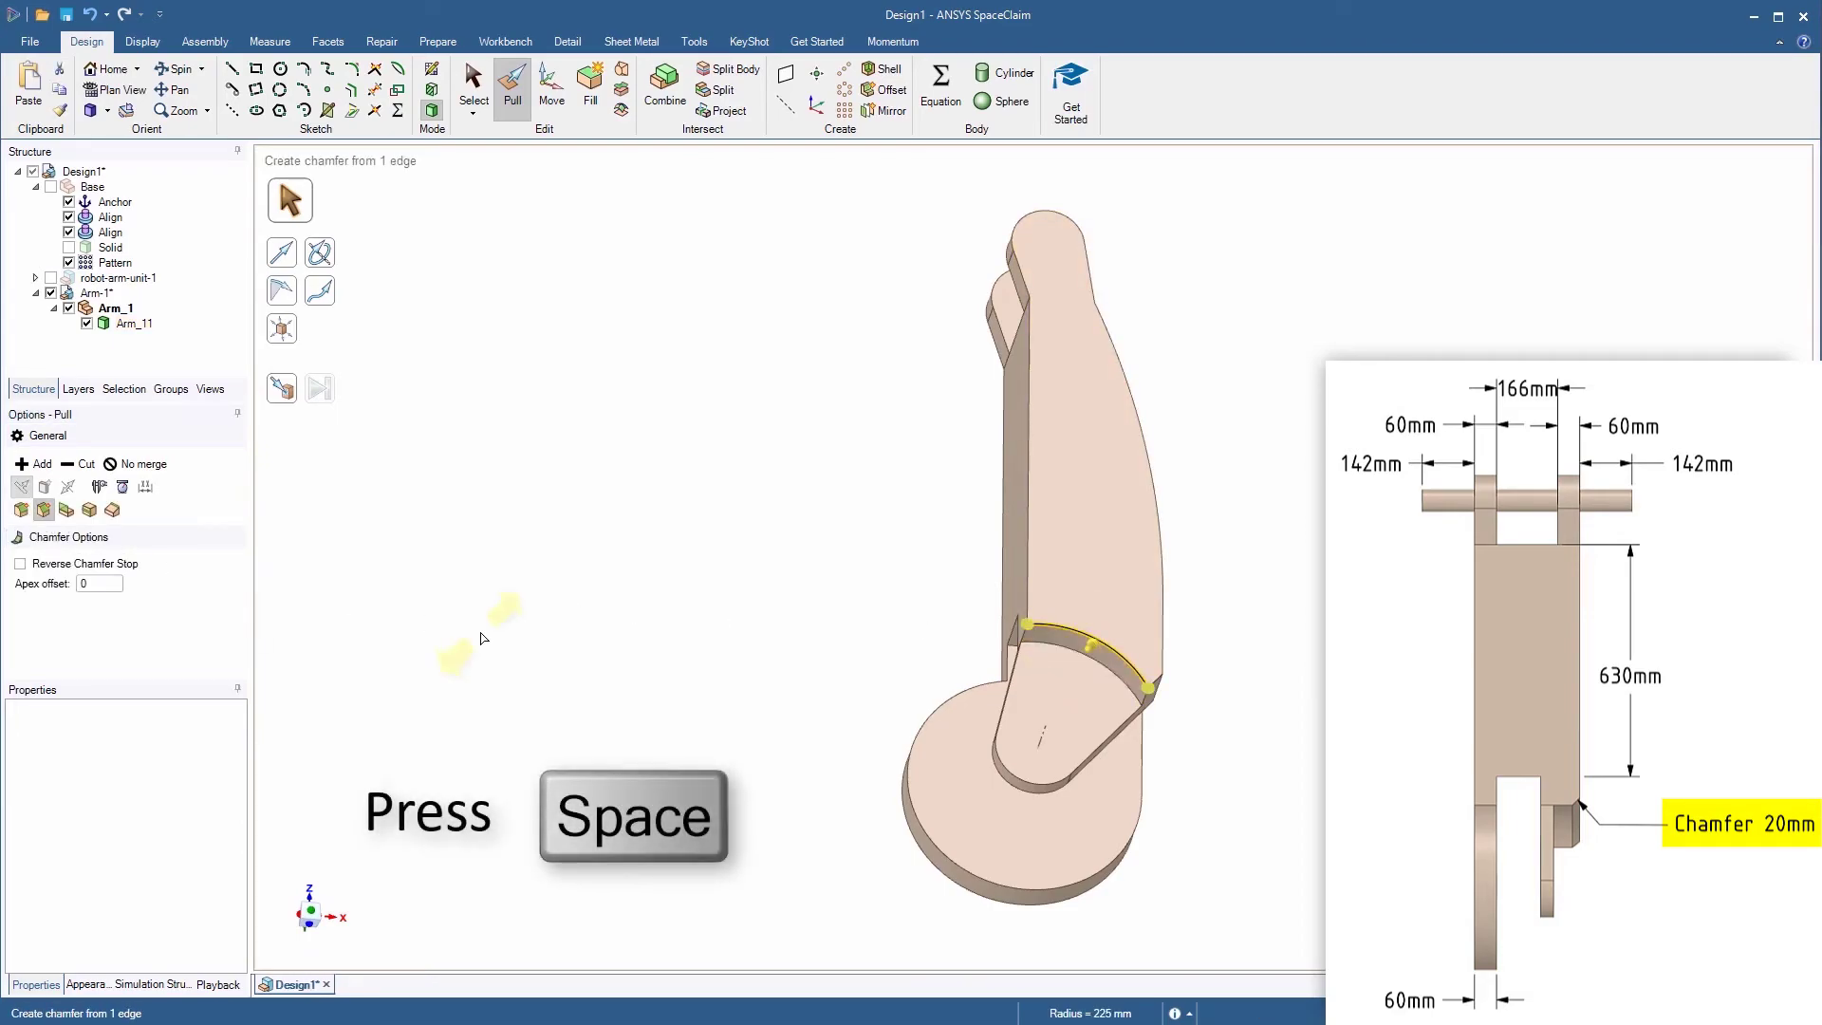
pyautogui.press('space')
pyautogui.write('20')
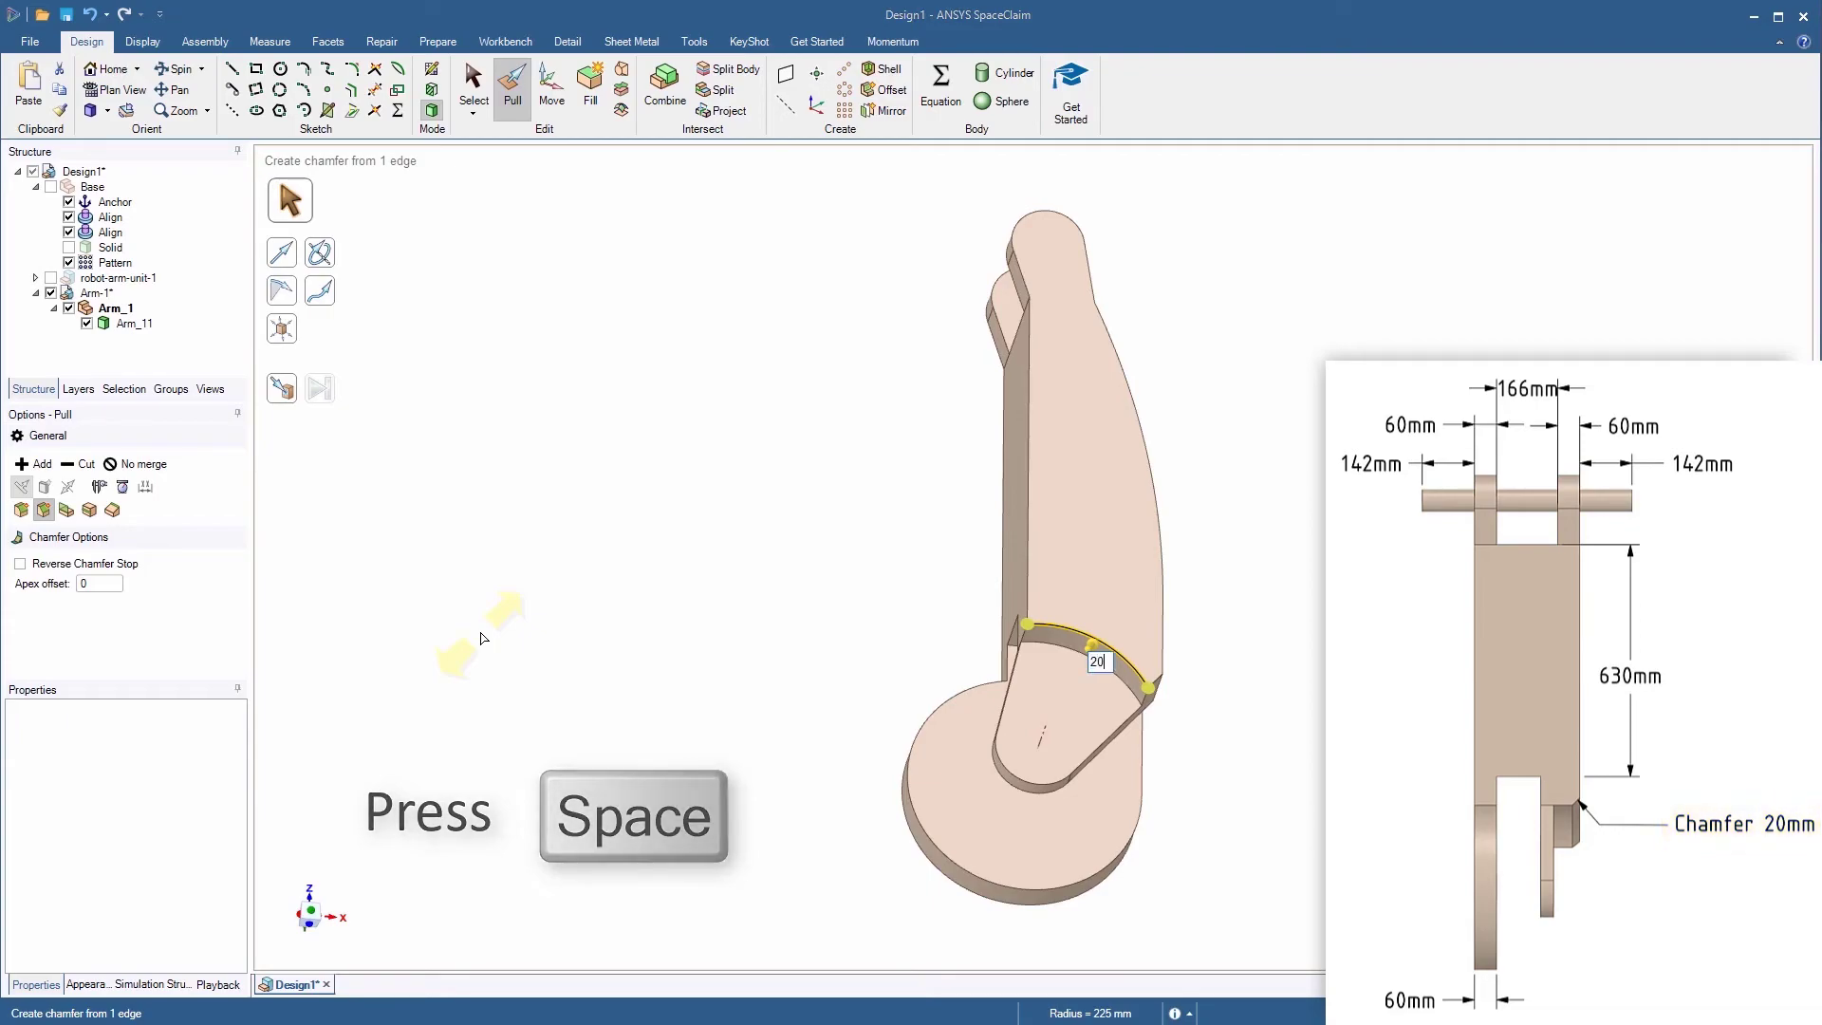
pyautogui.press('Return')
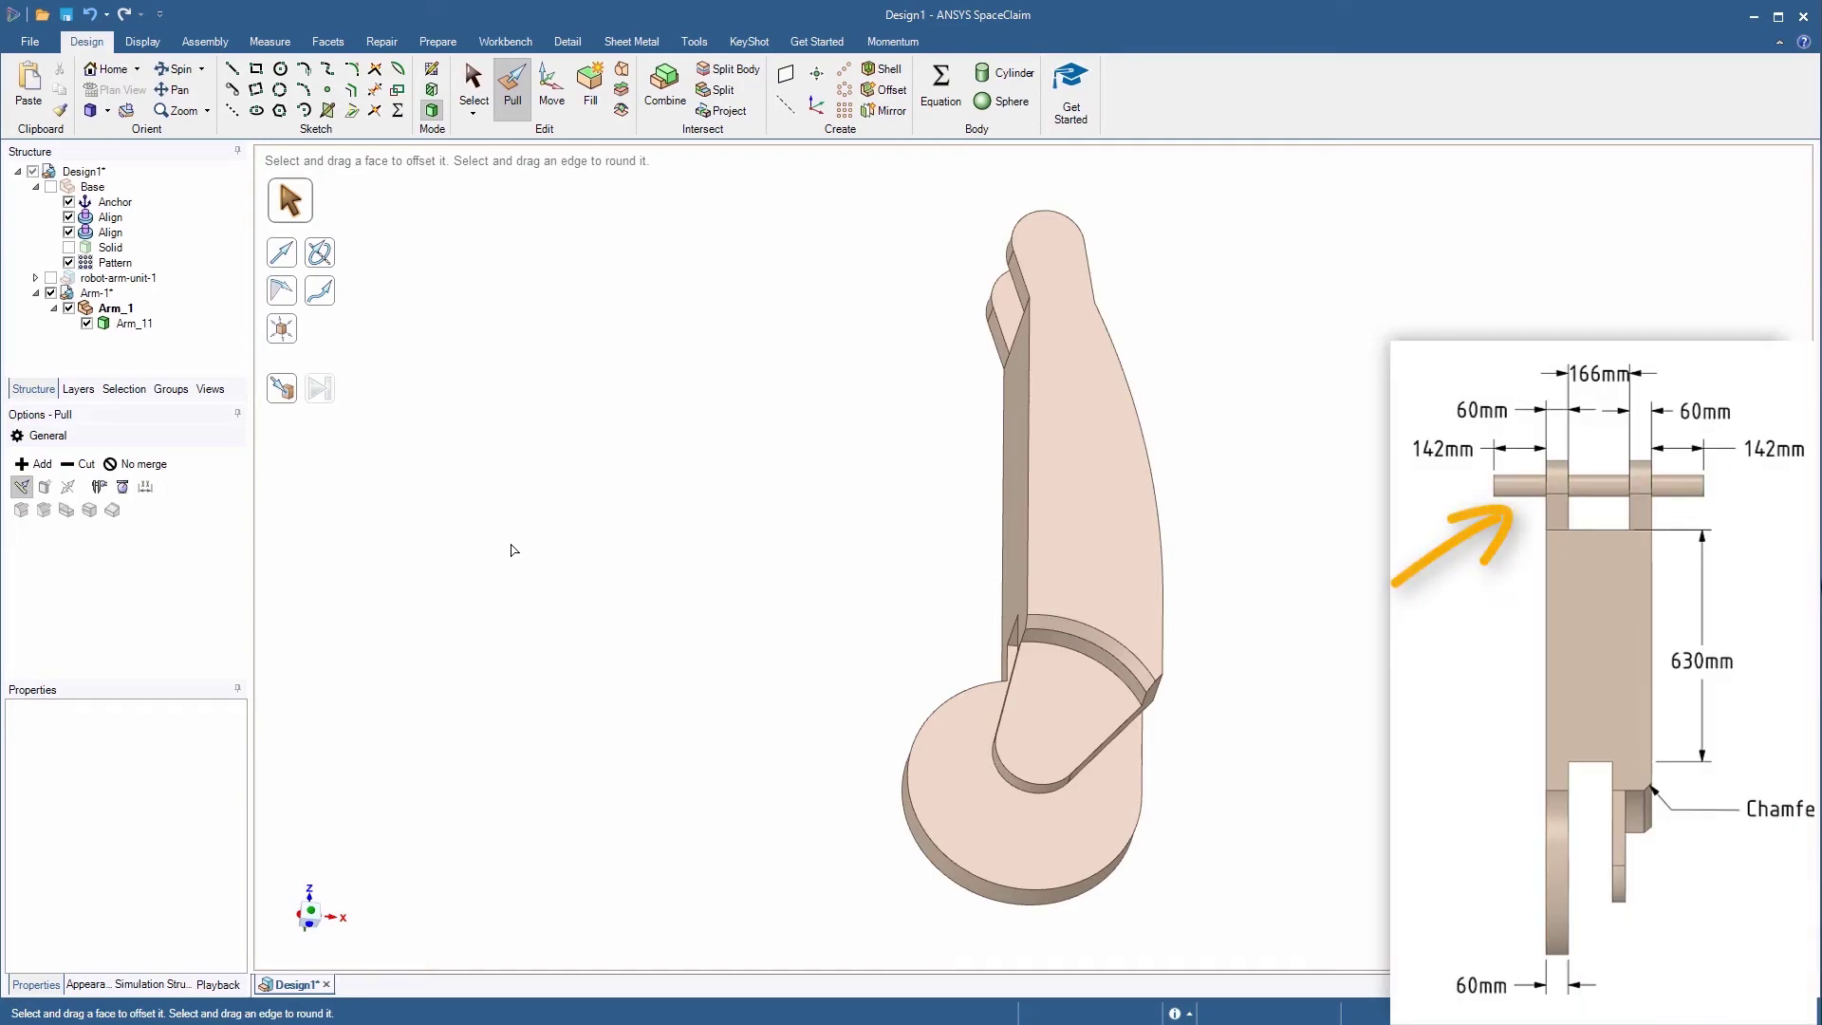
# Step: Start a sketch on the mid-plane between the inner faces of the two upper fork lugs, viewed in plan
pyautogui.moveTo(590, 513)
pyautogui.mouseDown(button='middle')
pyautogui.moveTo(532, 631)
pyautogui.moveTo(541, 659)
pyautogui.moveTo(772, 565)
pyautogui.moveTo(618, 582)
pyautogui.moveTo(744, 618)
pyautogui.mouseUp(button='middle')
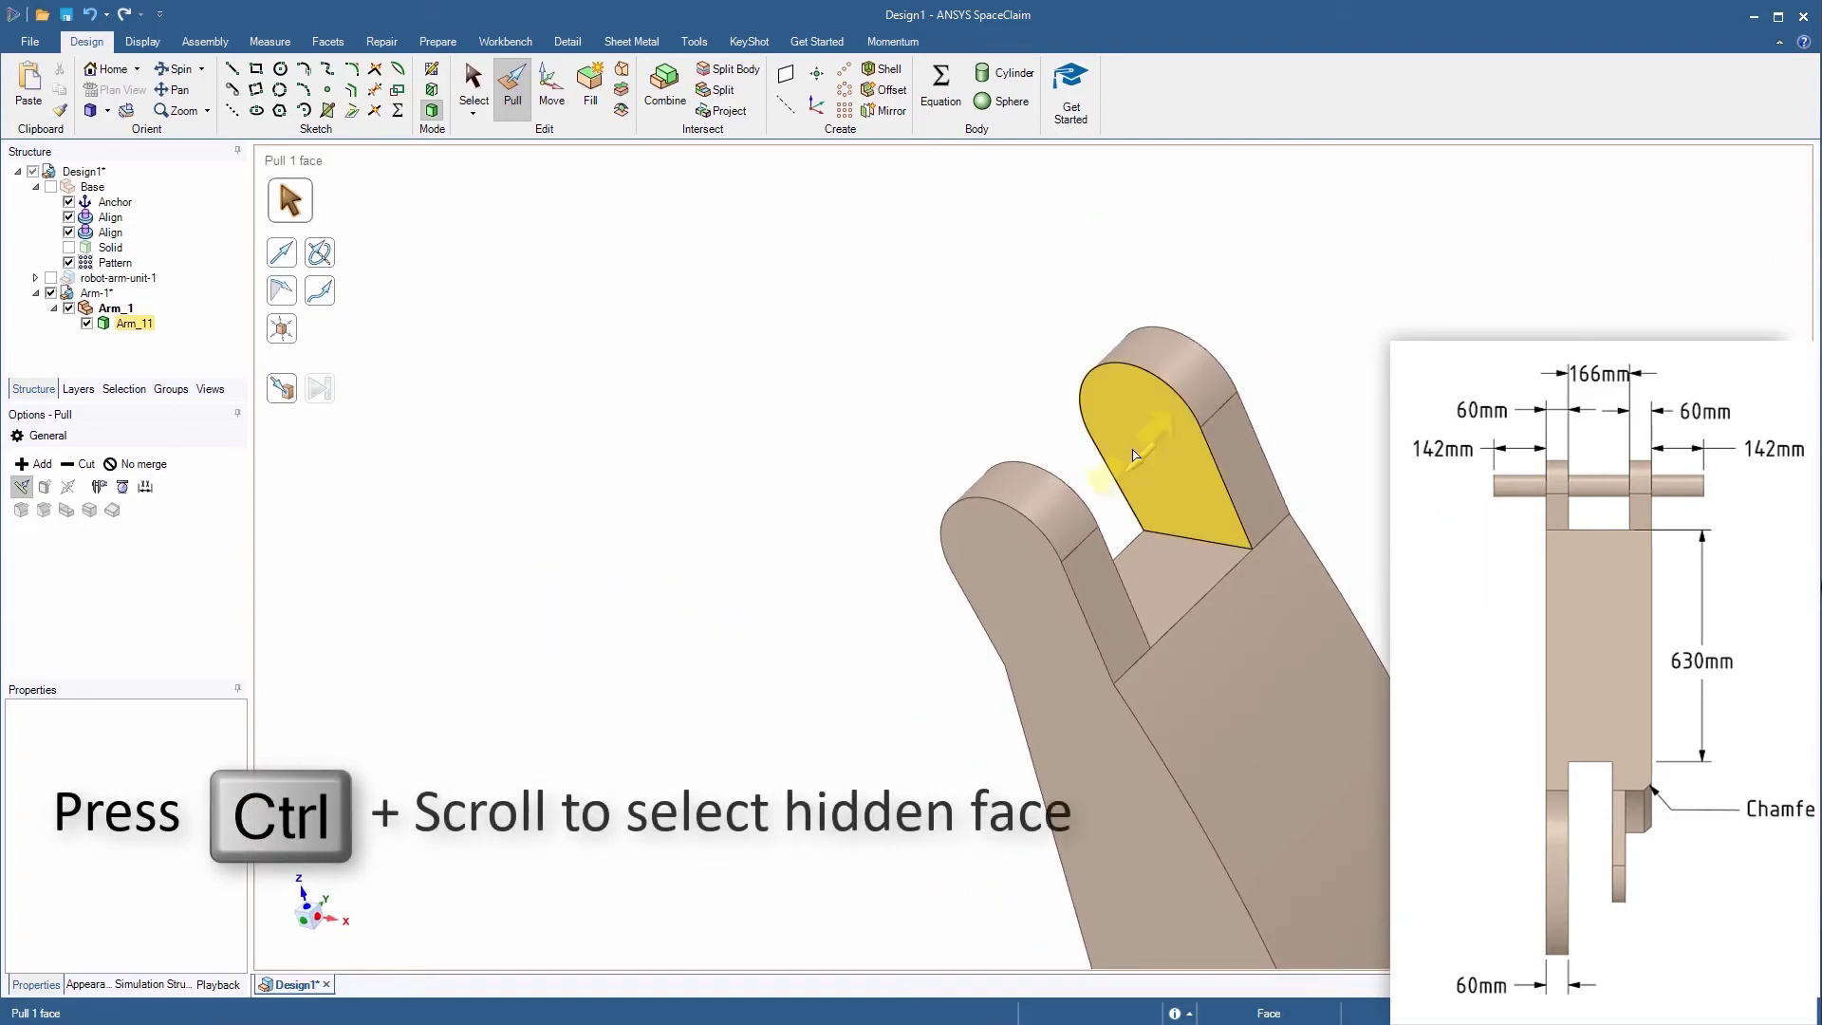
pyautogui.click(1101, 484)
pyautogui.keyDown('ctrl'); pyautogui.scroll(-1, 1057, 504); pyautogui.keyUp('ctrl')
pyautogui.keyDown('ctrl'); pyautogui.click(1056, 504); pyautogui.keyUp('ctrl')
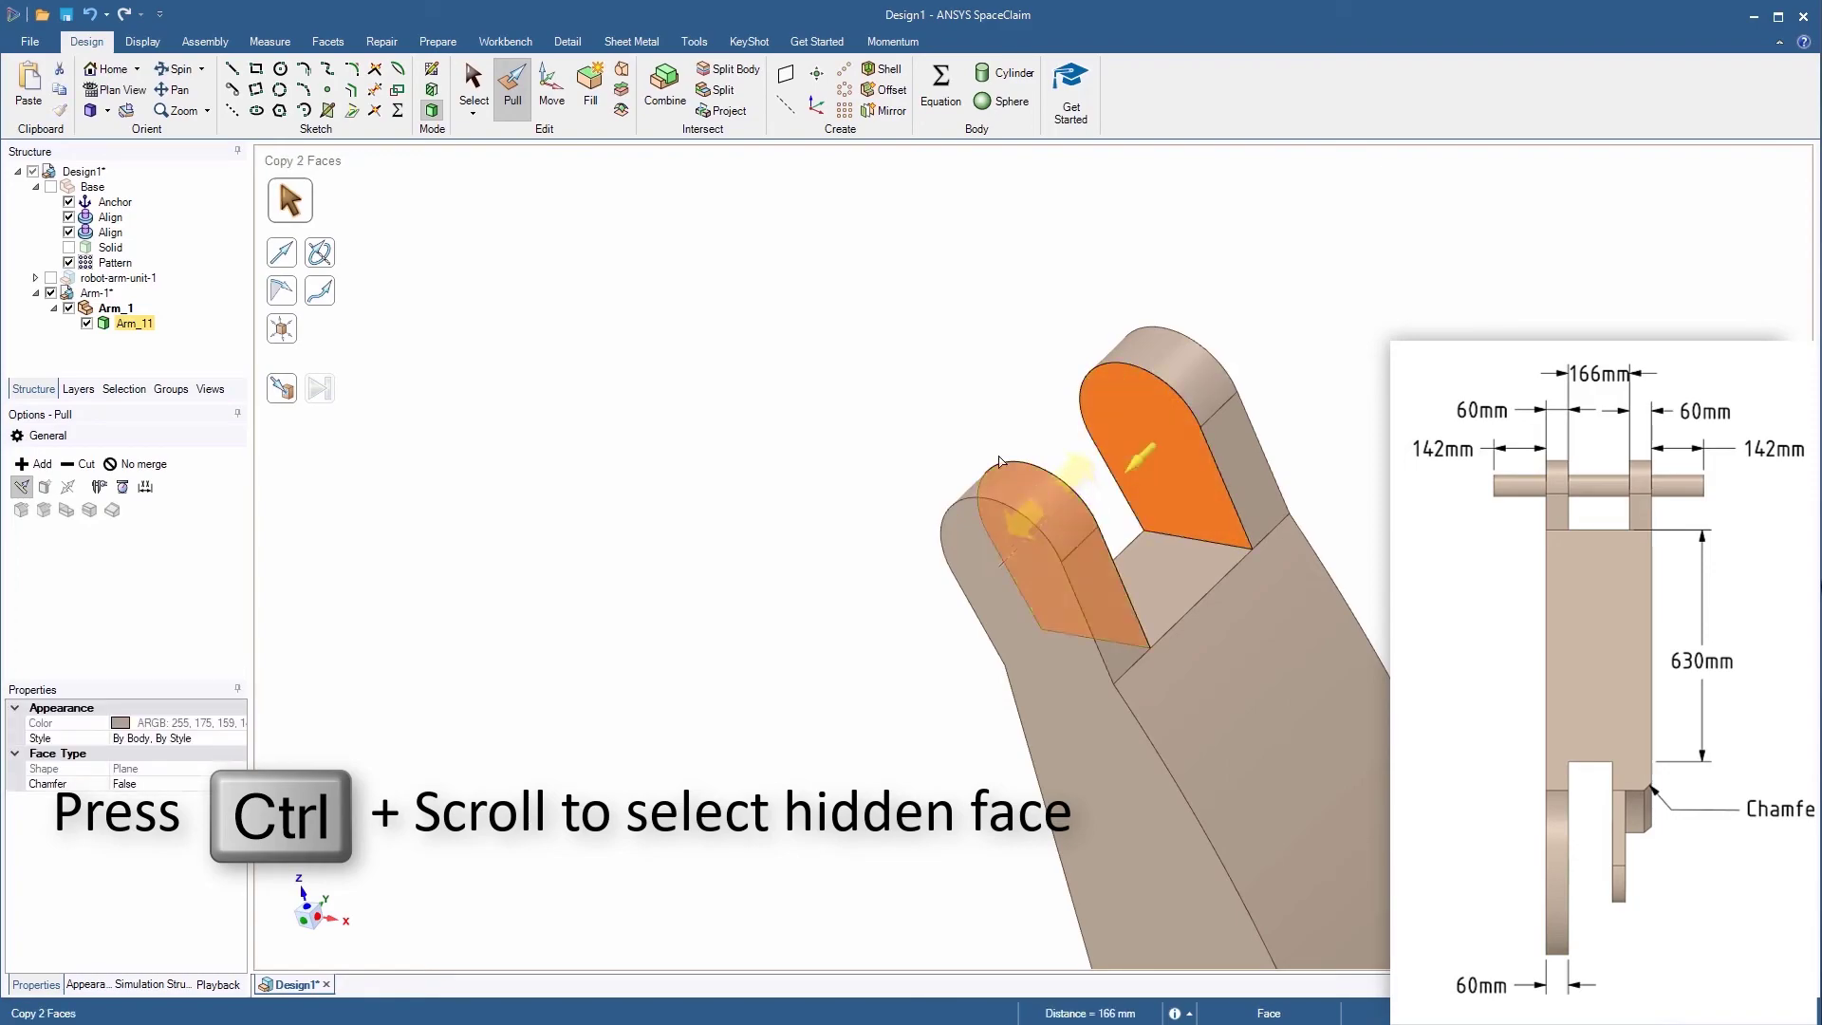
pyautogui.press('k')
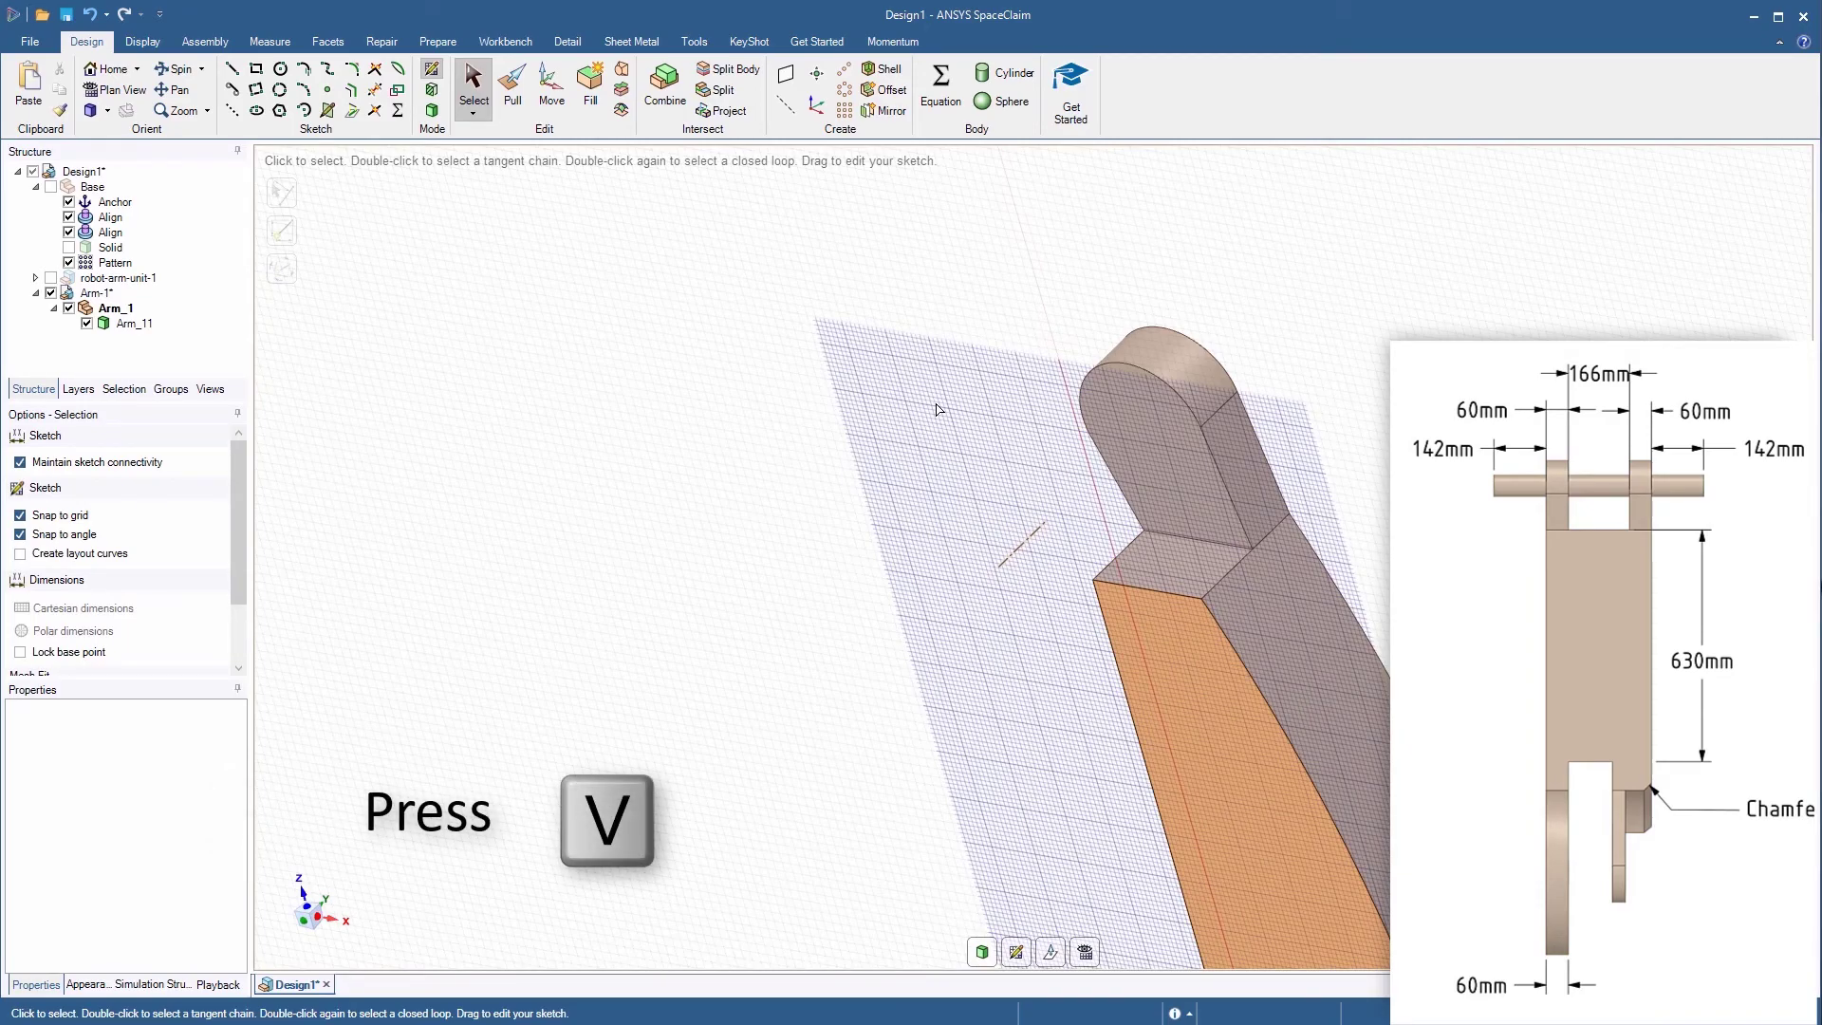
pyautogui.press('v')
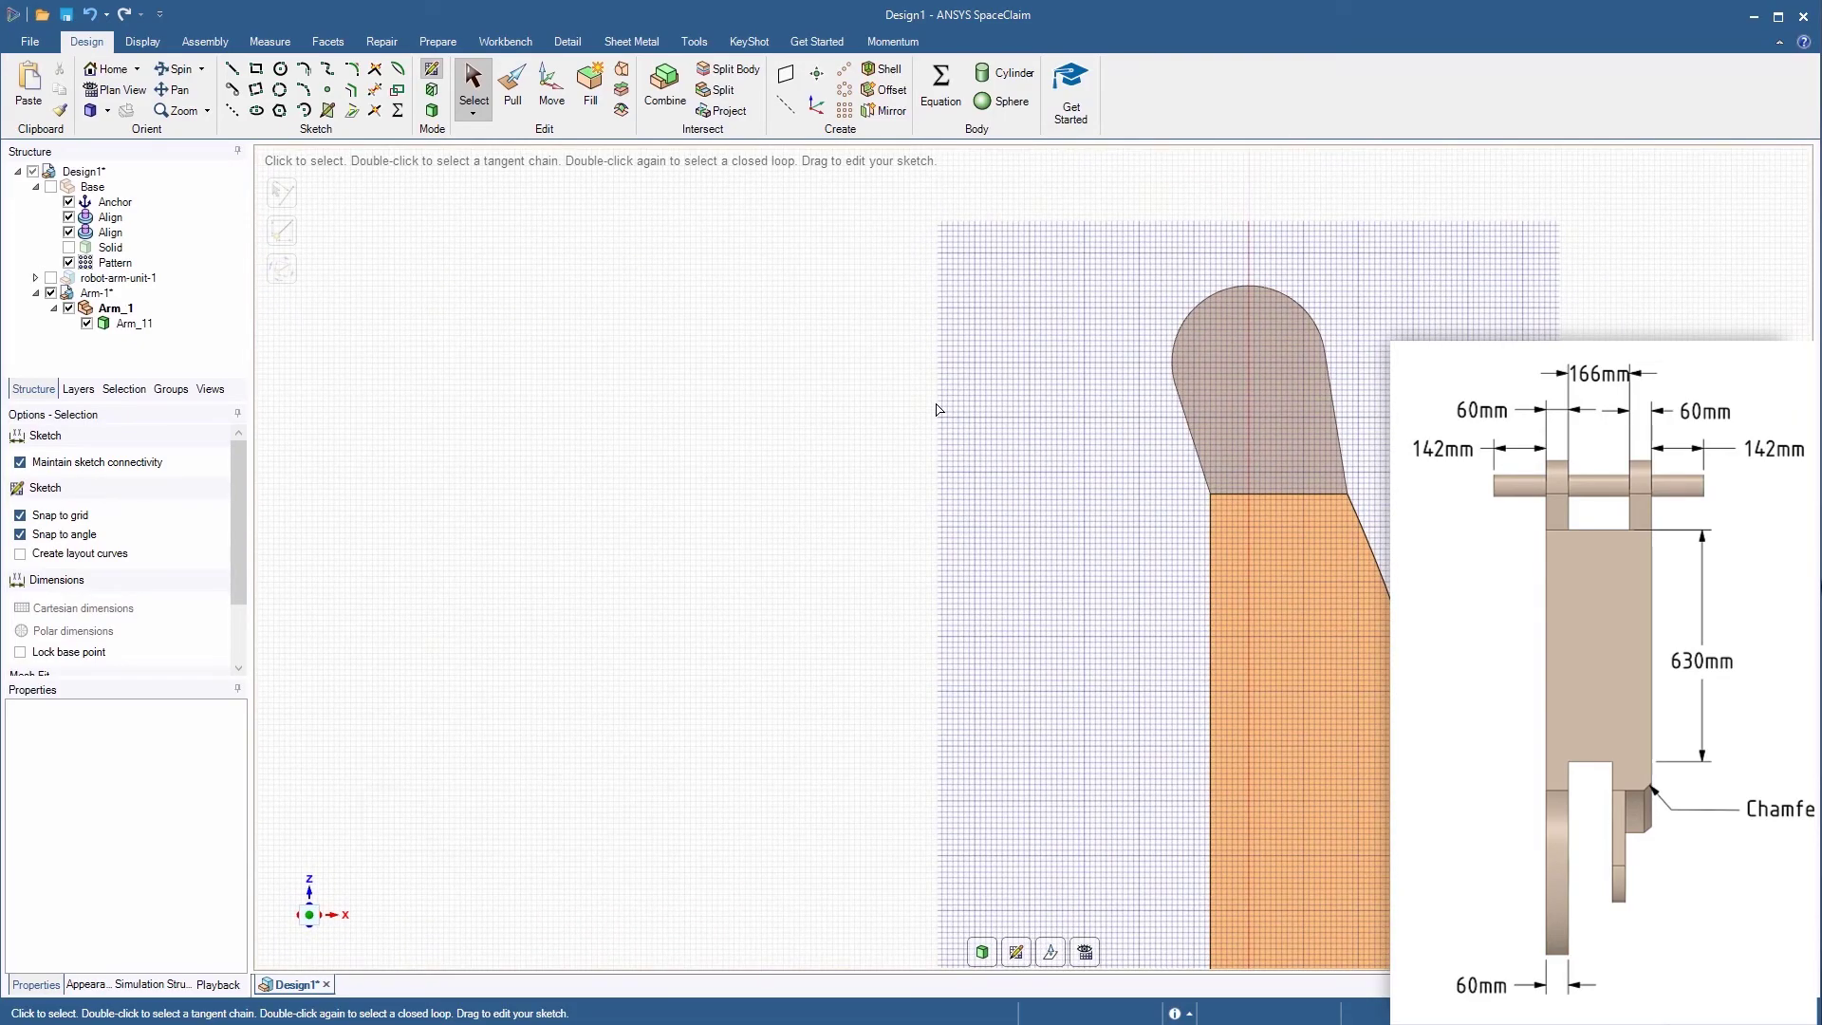
# Step: Project the lug's rounded top edge onto the sketch, draw a concentric 60 mm diameter circle and return to 3D mode
pyautogui.click(353, 111)
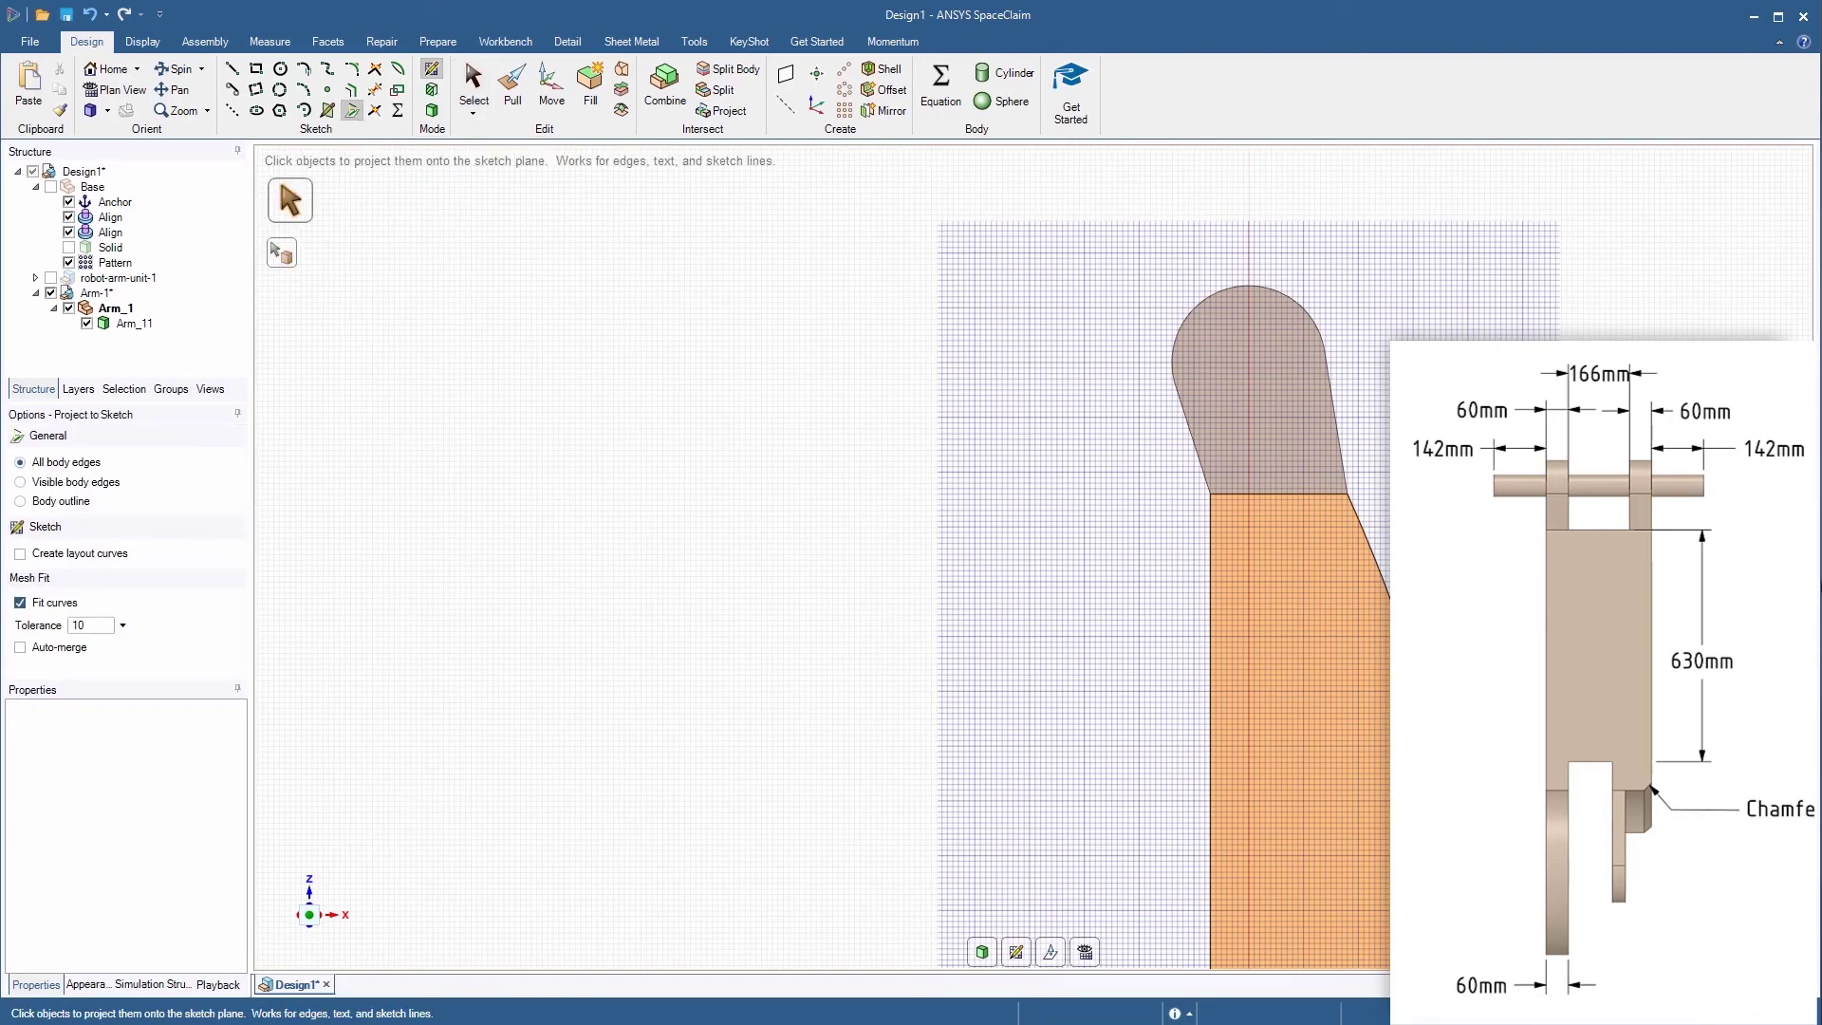
pyautogui.click(1277, 289)
pyautogui.click(280, 68)
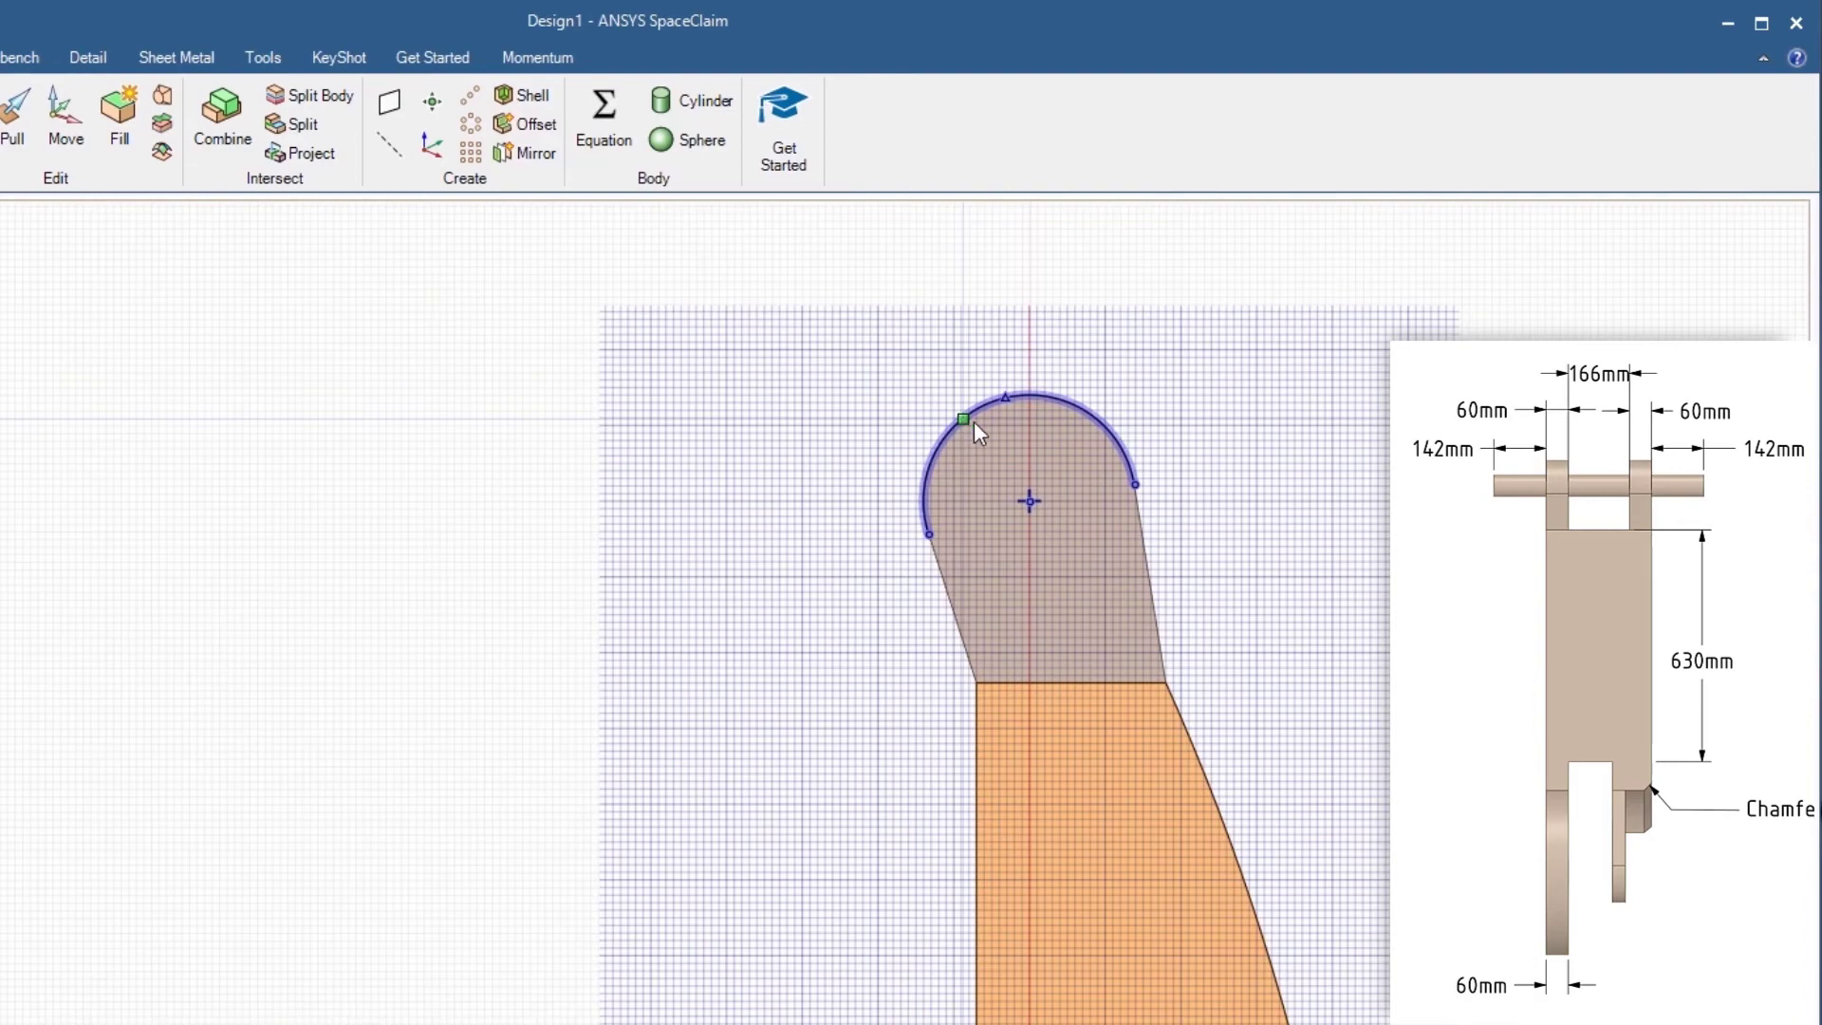
pyautogui.click(1028, 499)
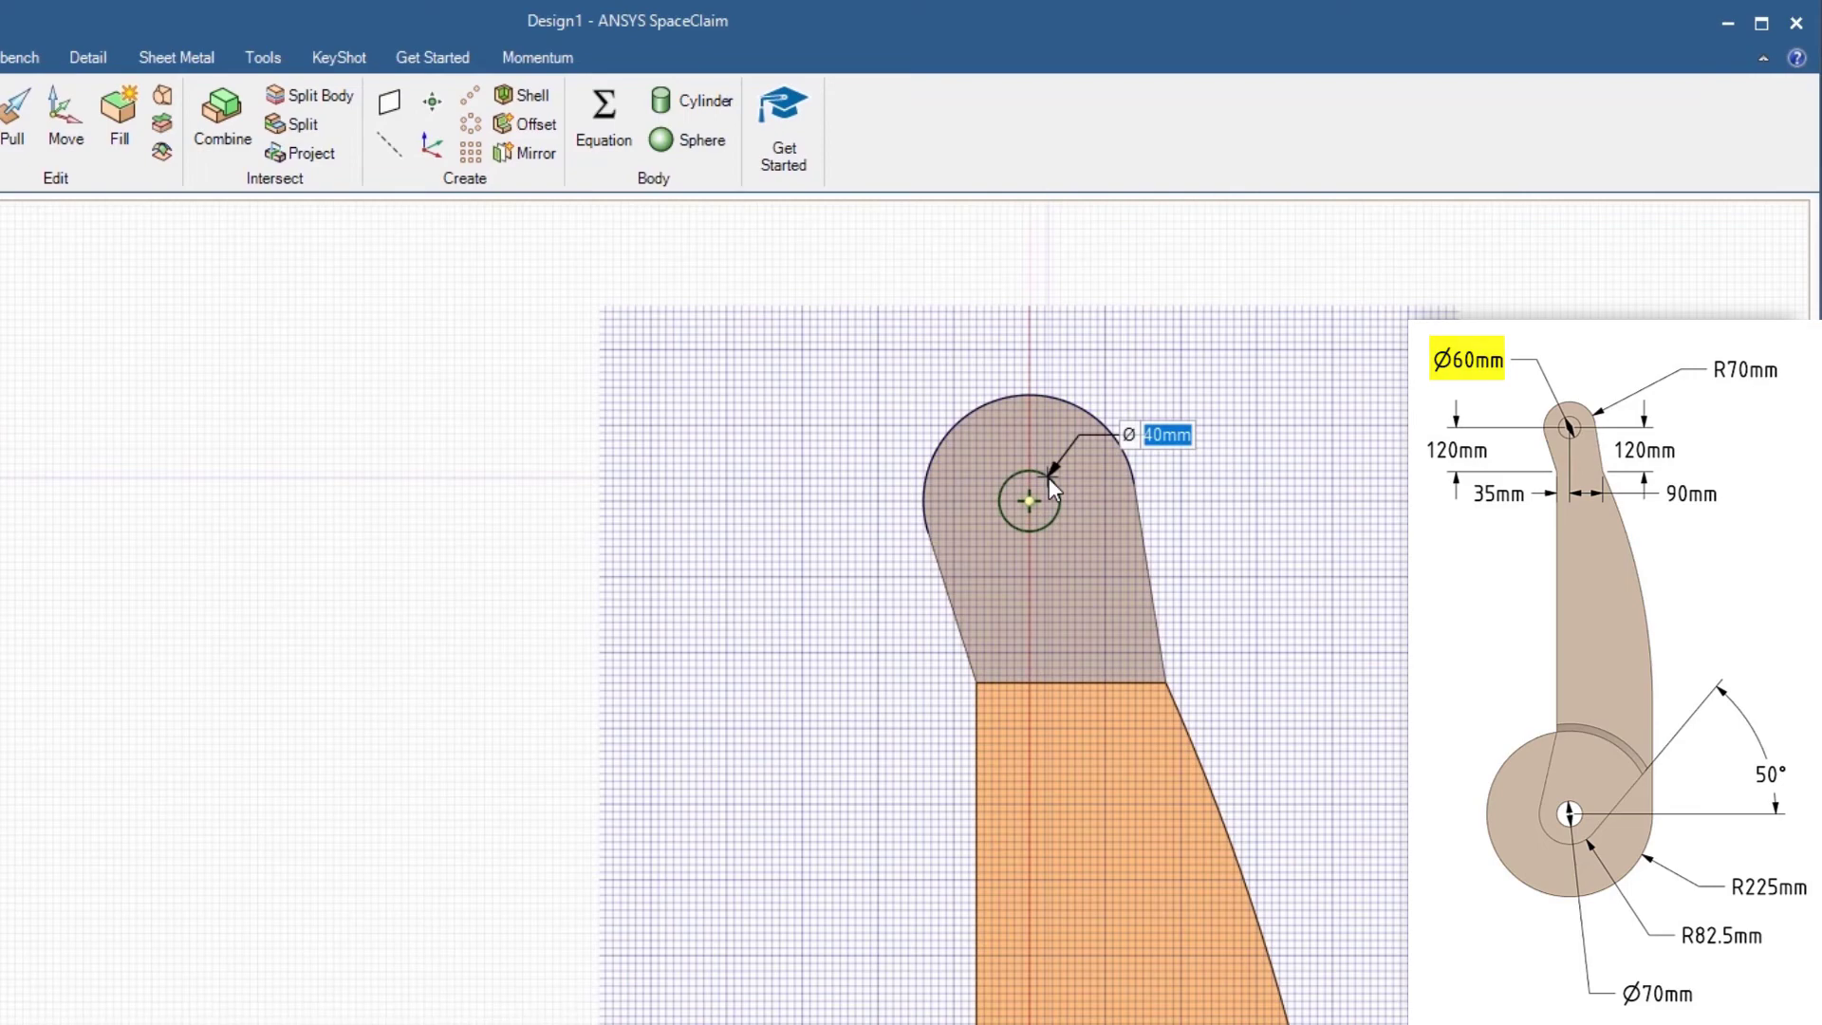
pyautogui.write('60')
pyautogui.press('Return')
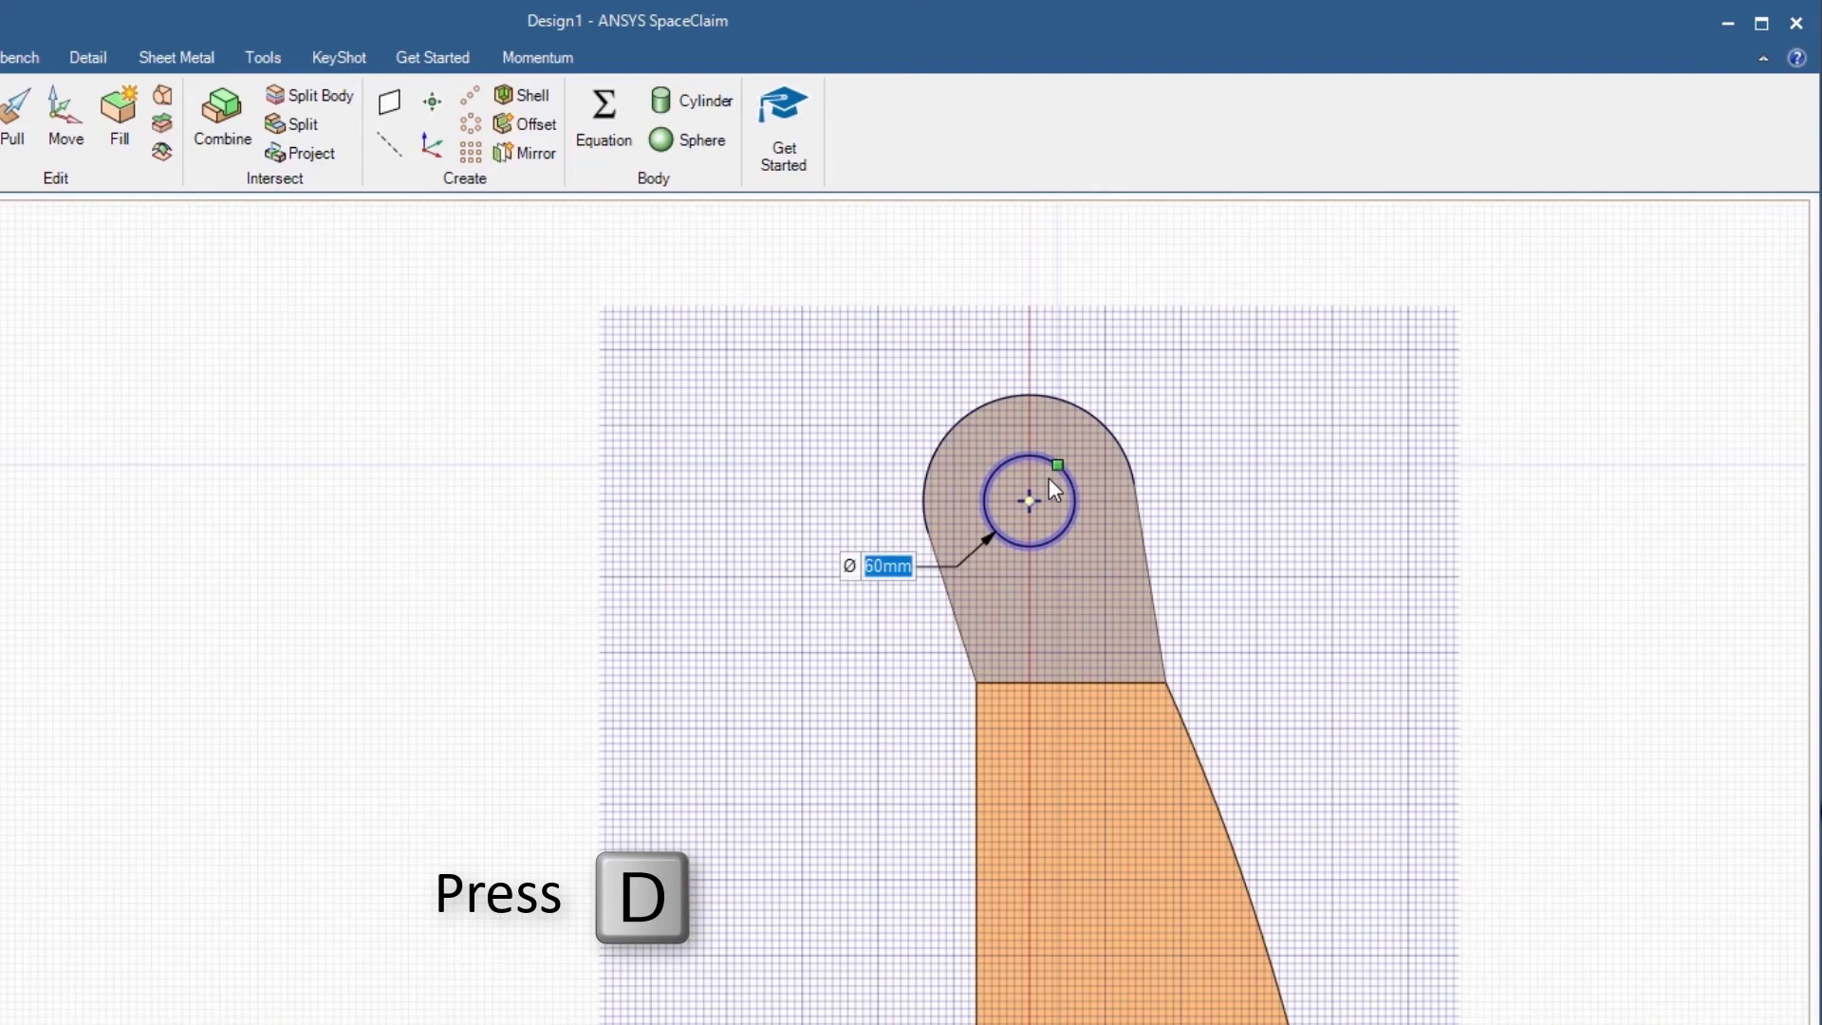
pyautogui.press('d')
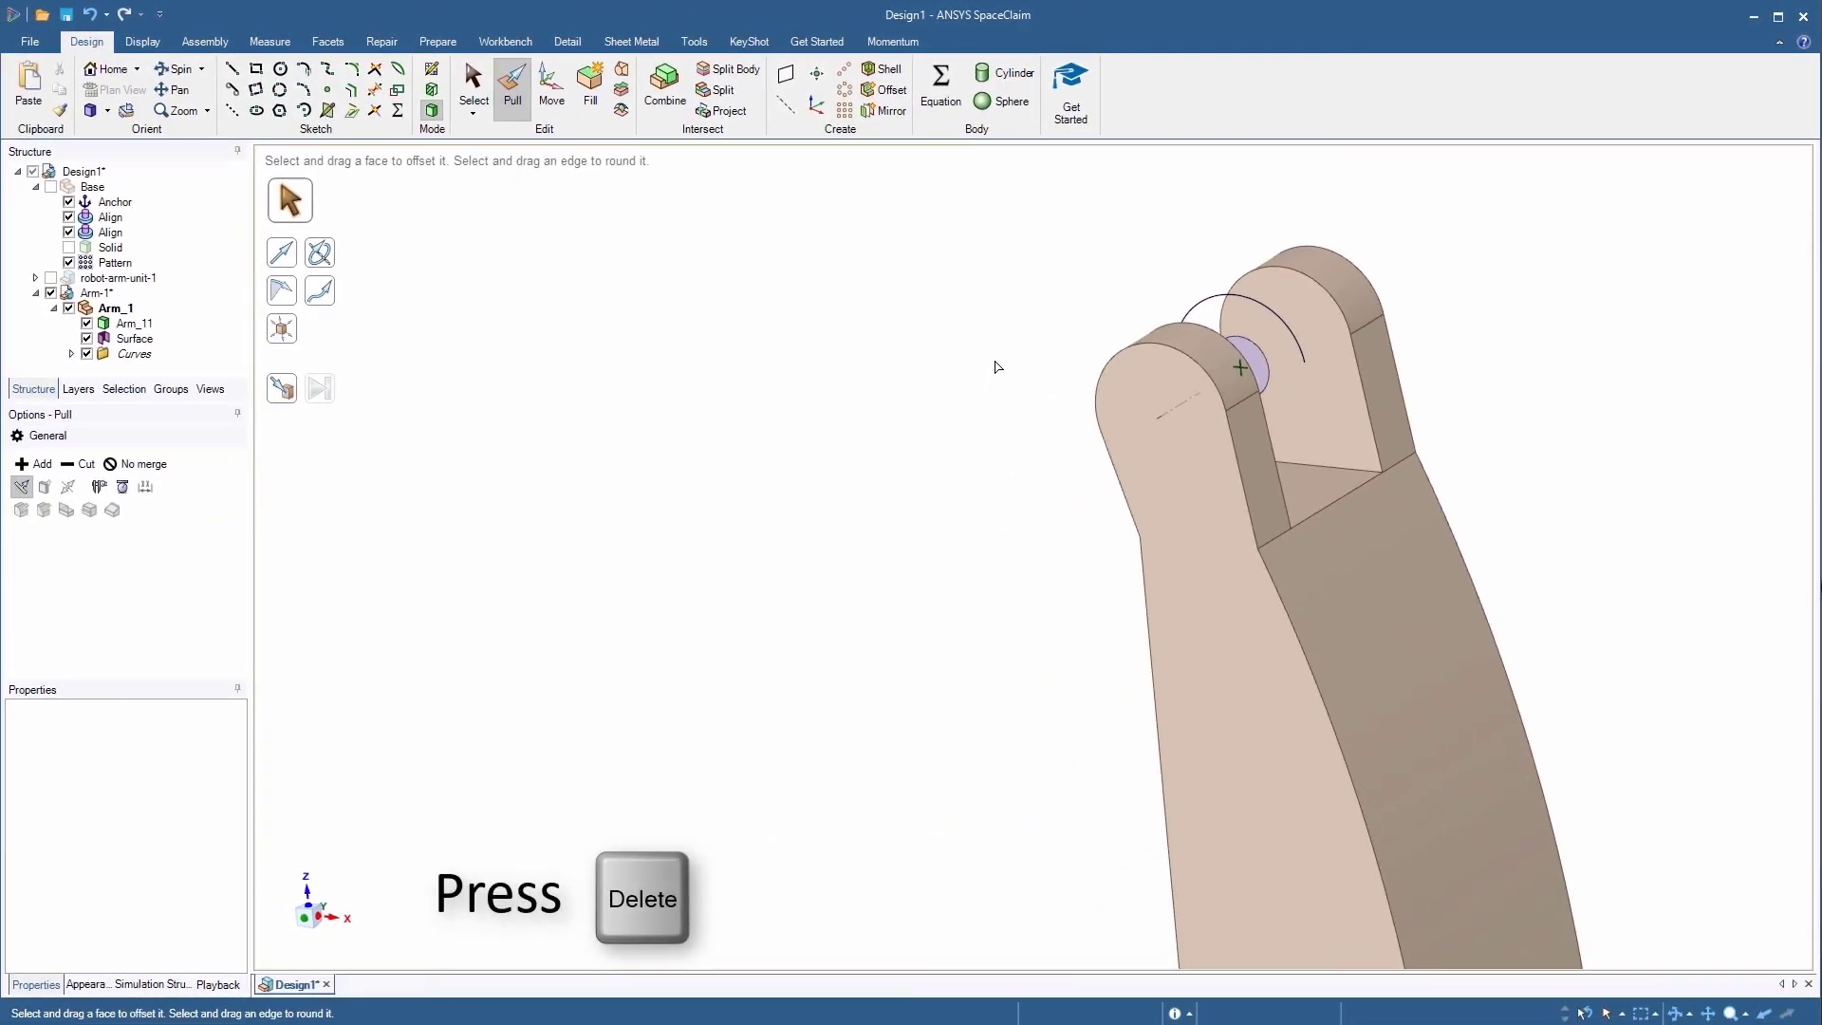
# Step: Delete the leftover projected arc and pull the circular surface symmetrically to both sides into a 570 mm long pin
pyautogui.click(1186, 312)
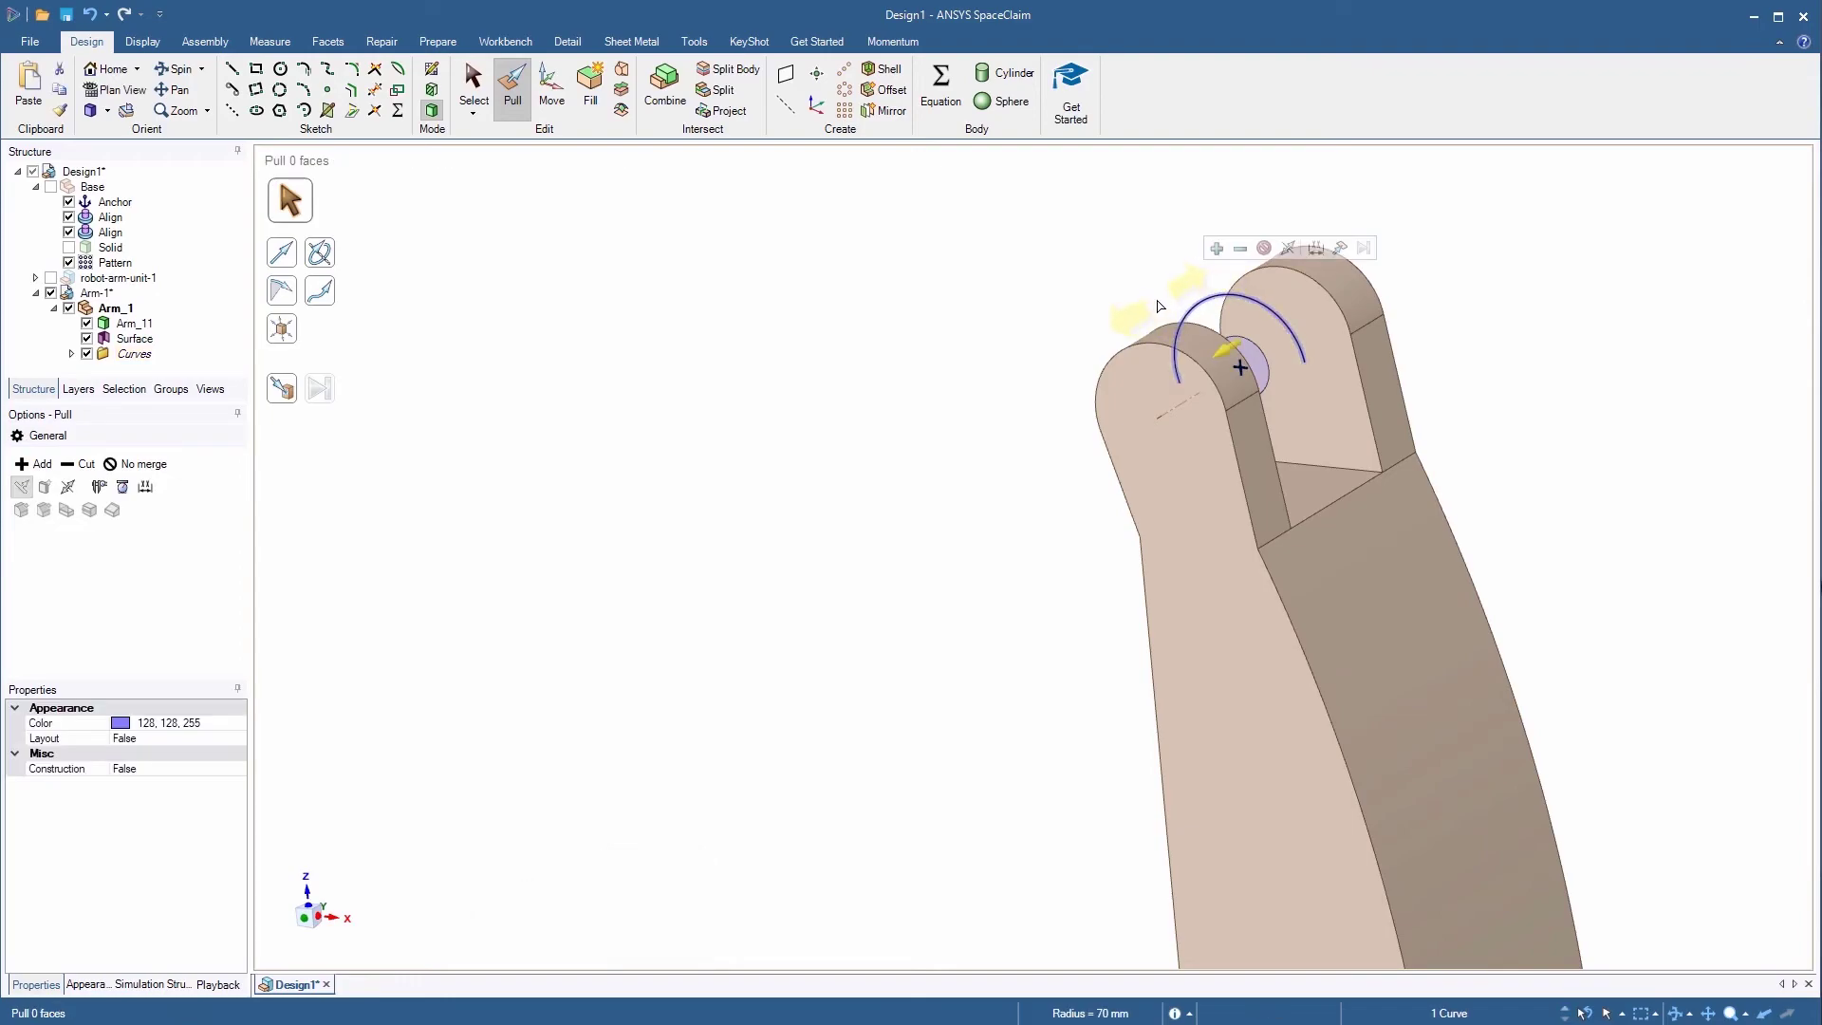
pyautogui.press('Delete')
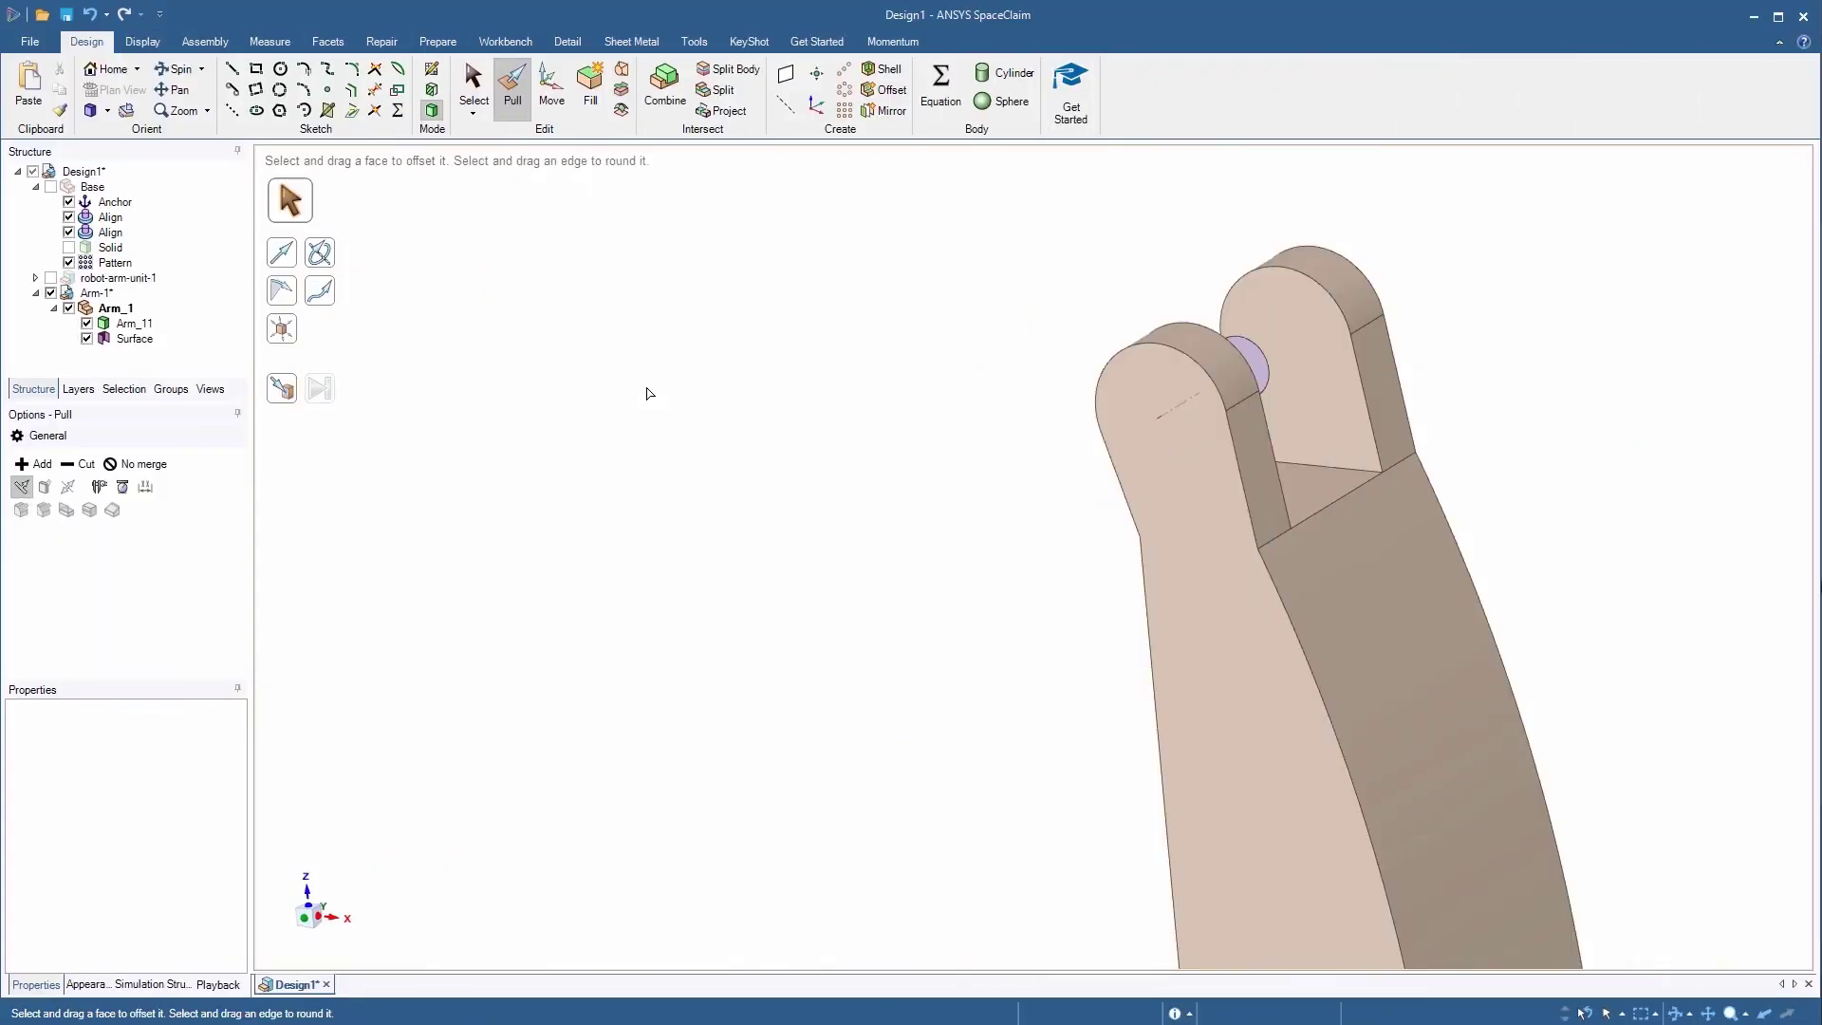
pyautogui.moveTo(647, 389); pyautogui.dragTo(615, 405, button='middle')
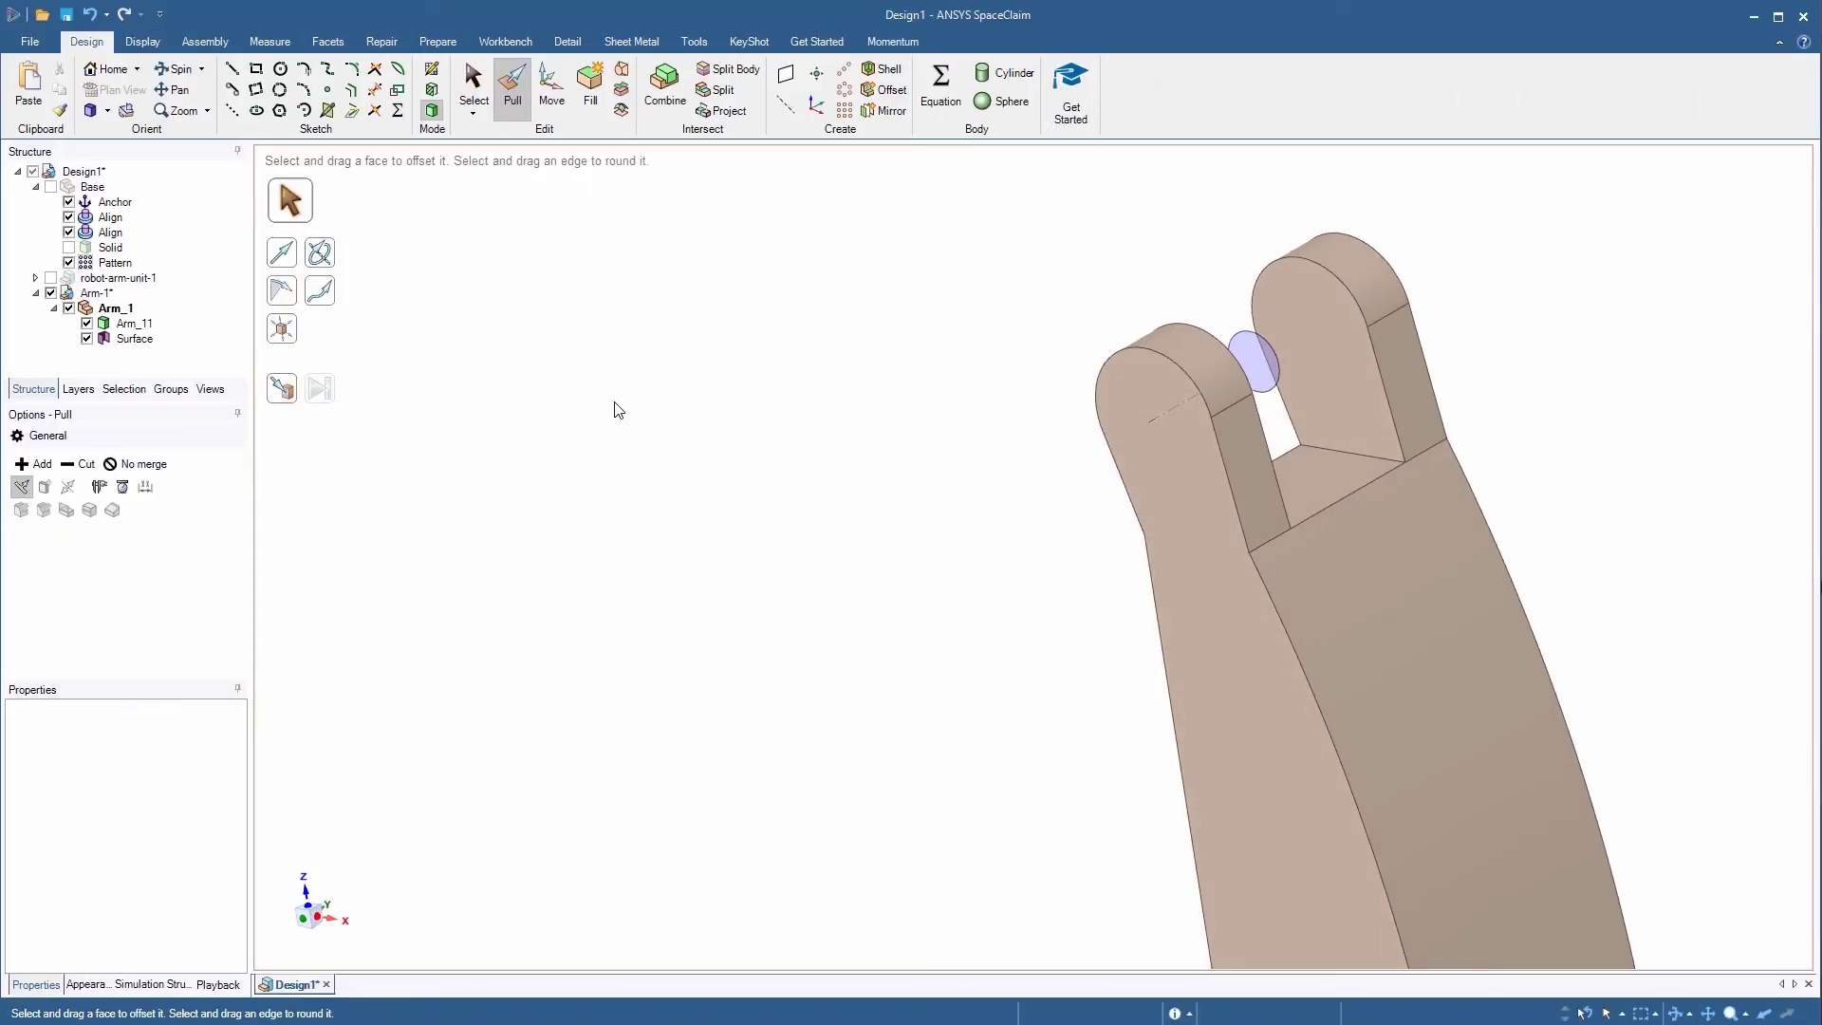
pyautogui.click(1270, 370)
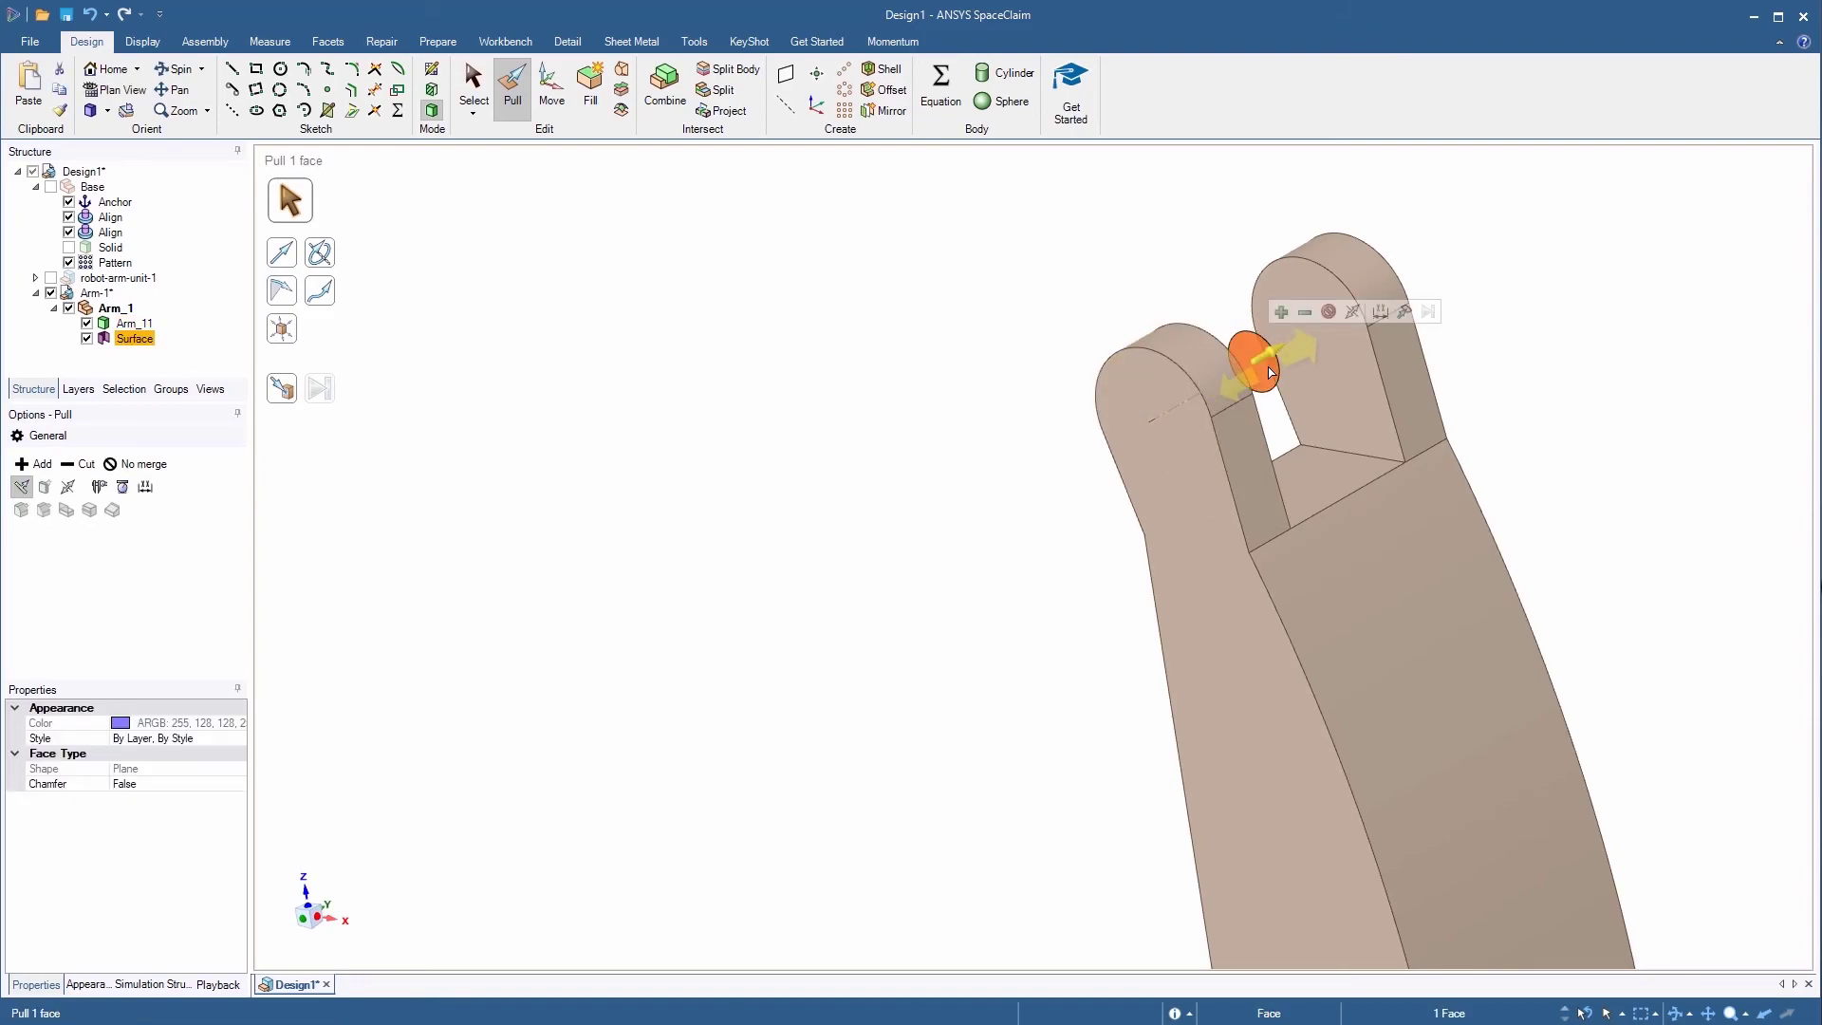
pyautogui.click(1354, 311)
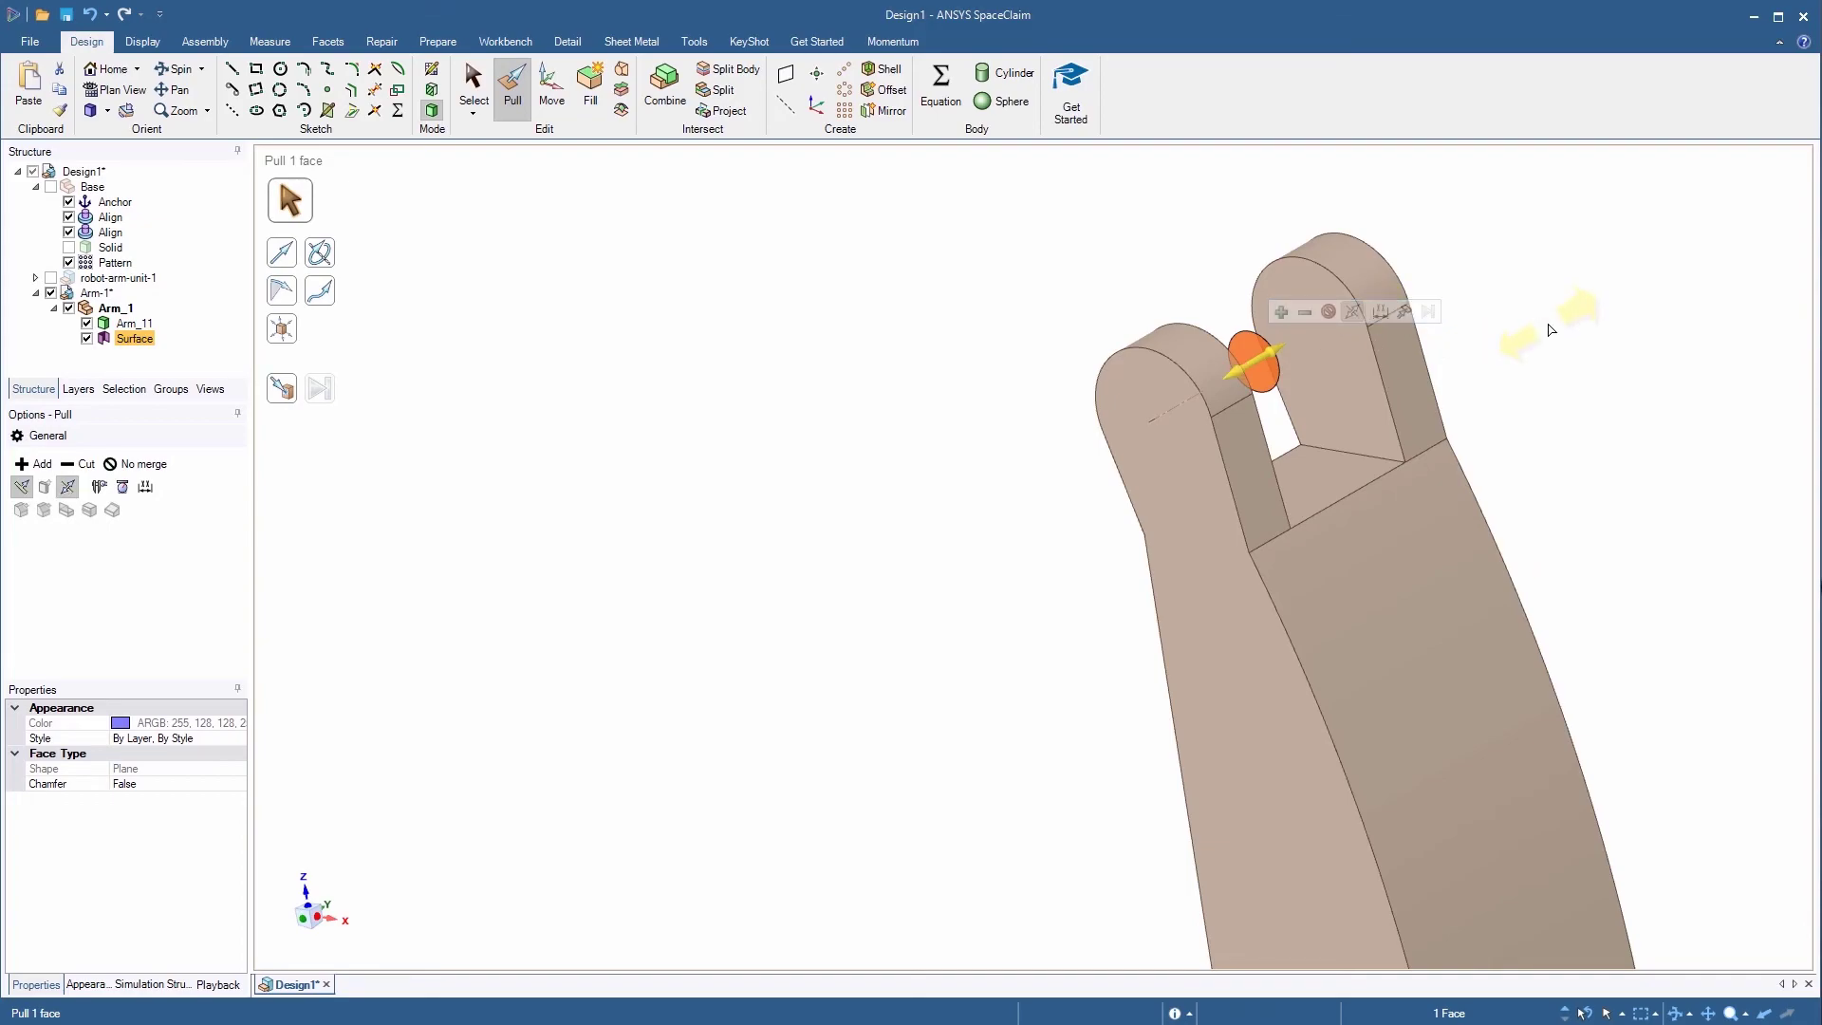
pyautogui.press('space')
pyautogui.write('570')
pyautogui.press('Return')
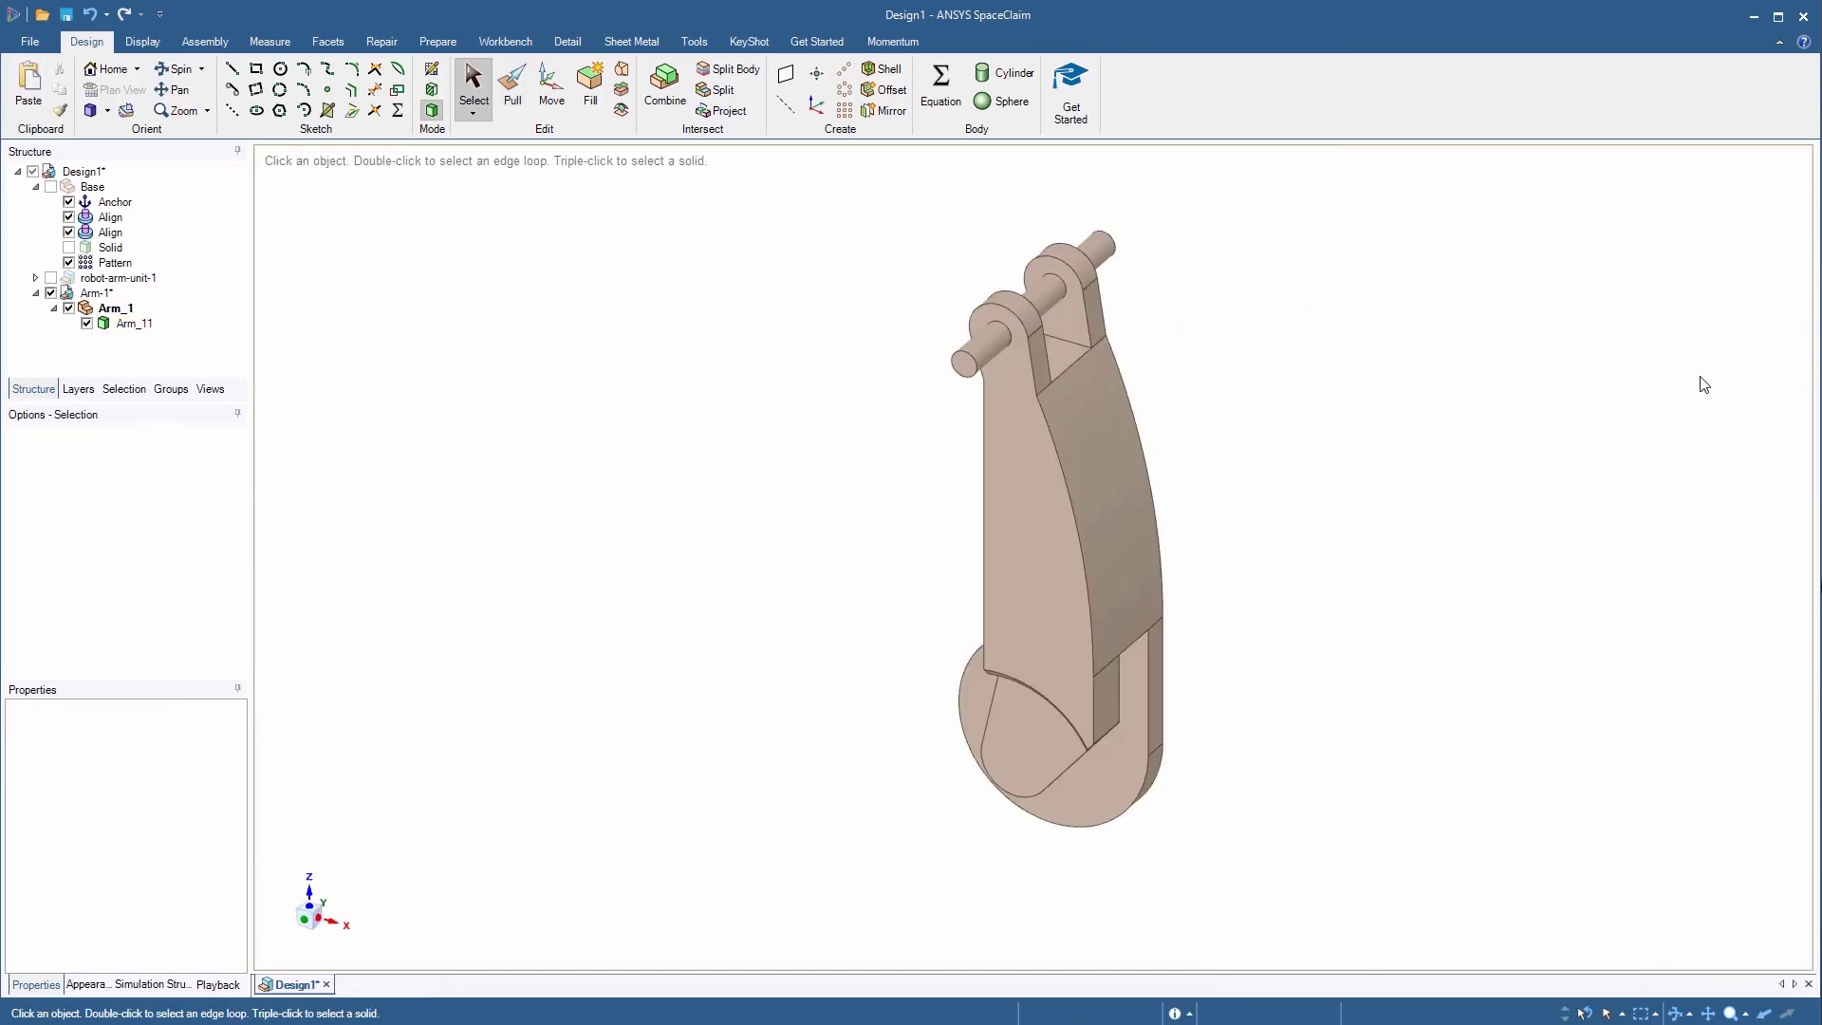
# Step: Activate the top-level Design1 component and show all hidden components, with the whole robot assembly in view
pyautogui.click(84, 172)
pyautogui.rightClick(86, 177)
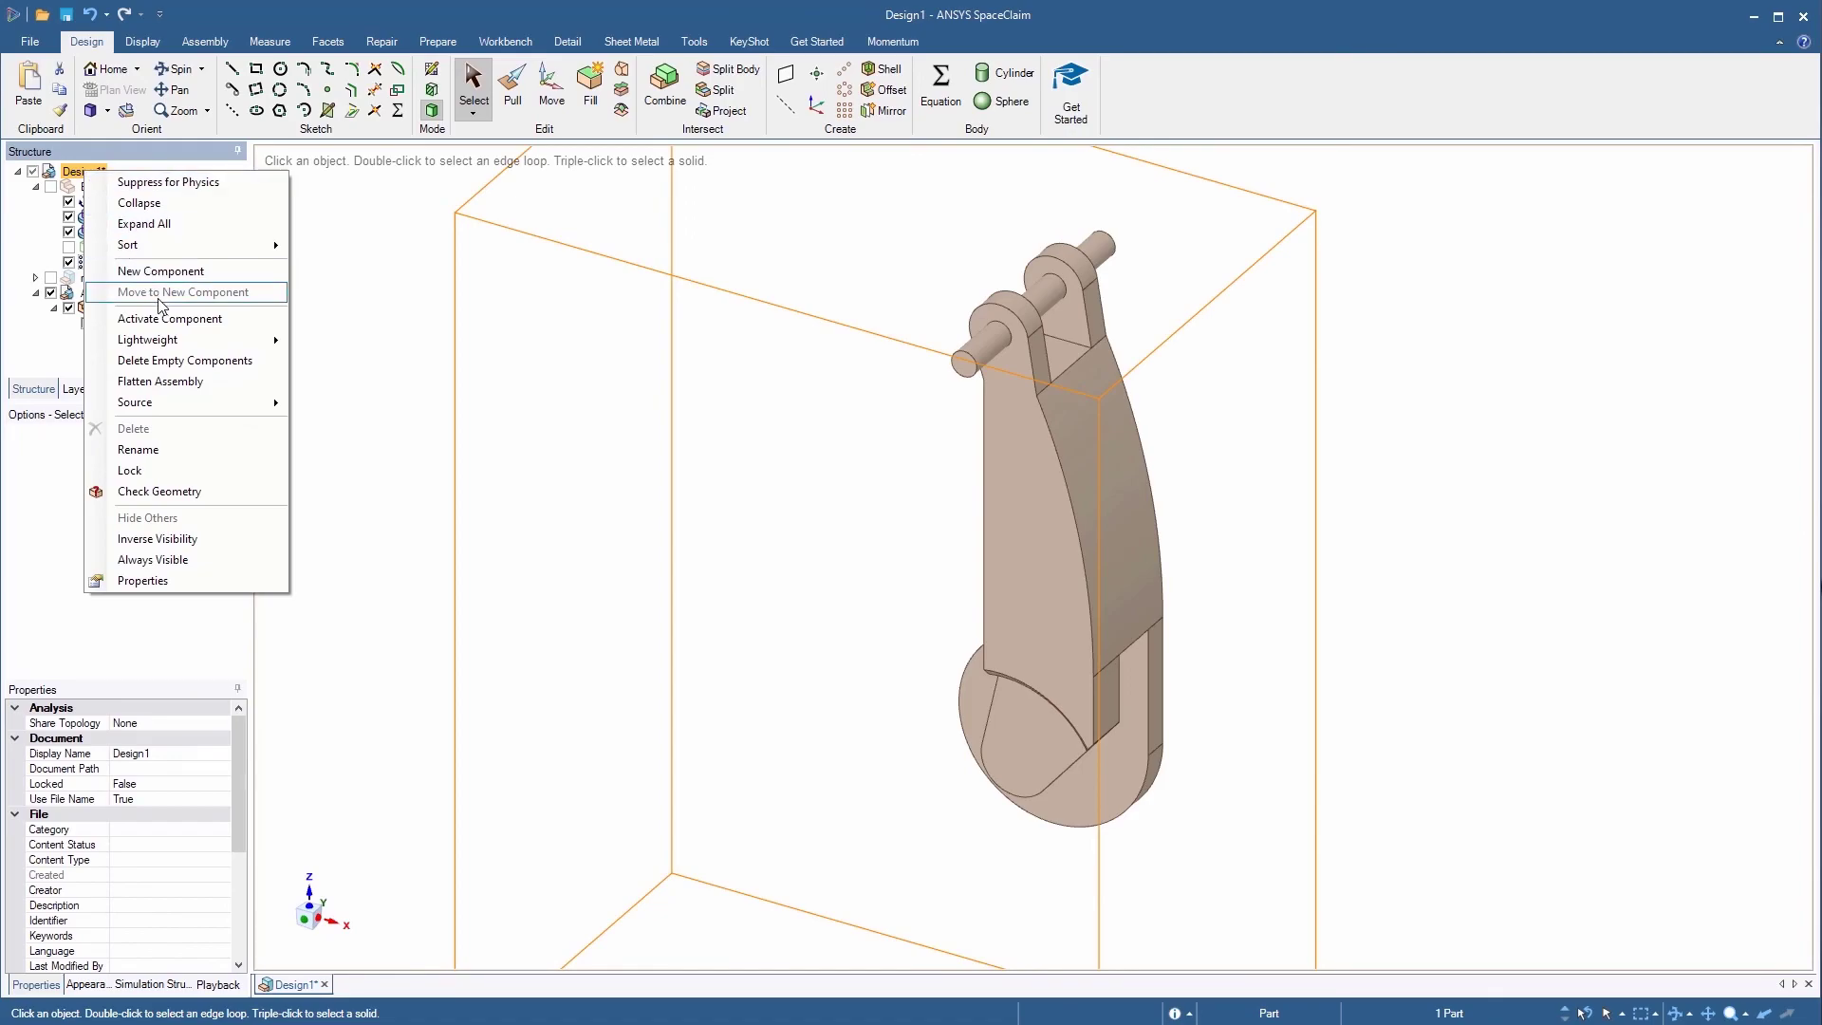
pyautogui.click(172, 320)
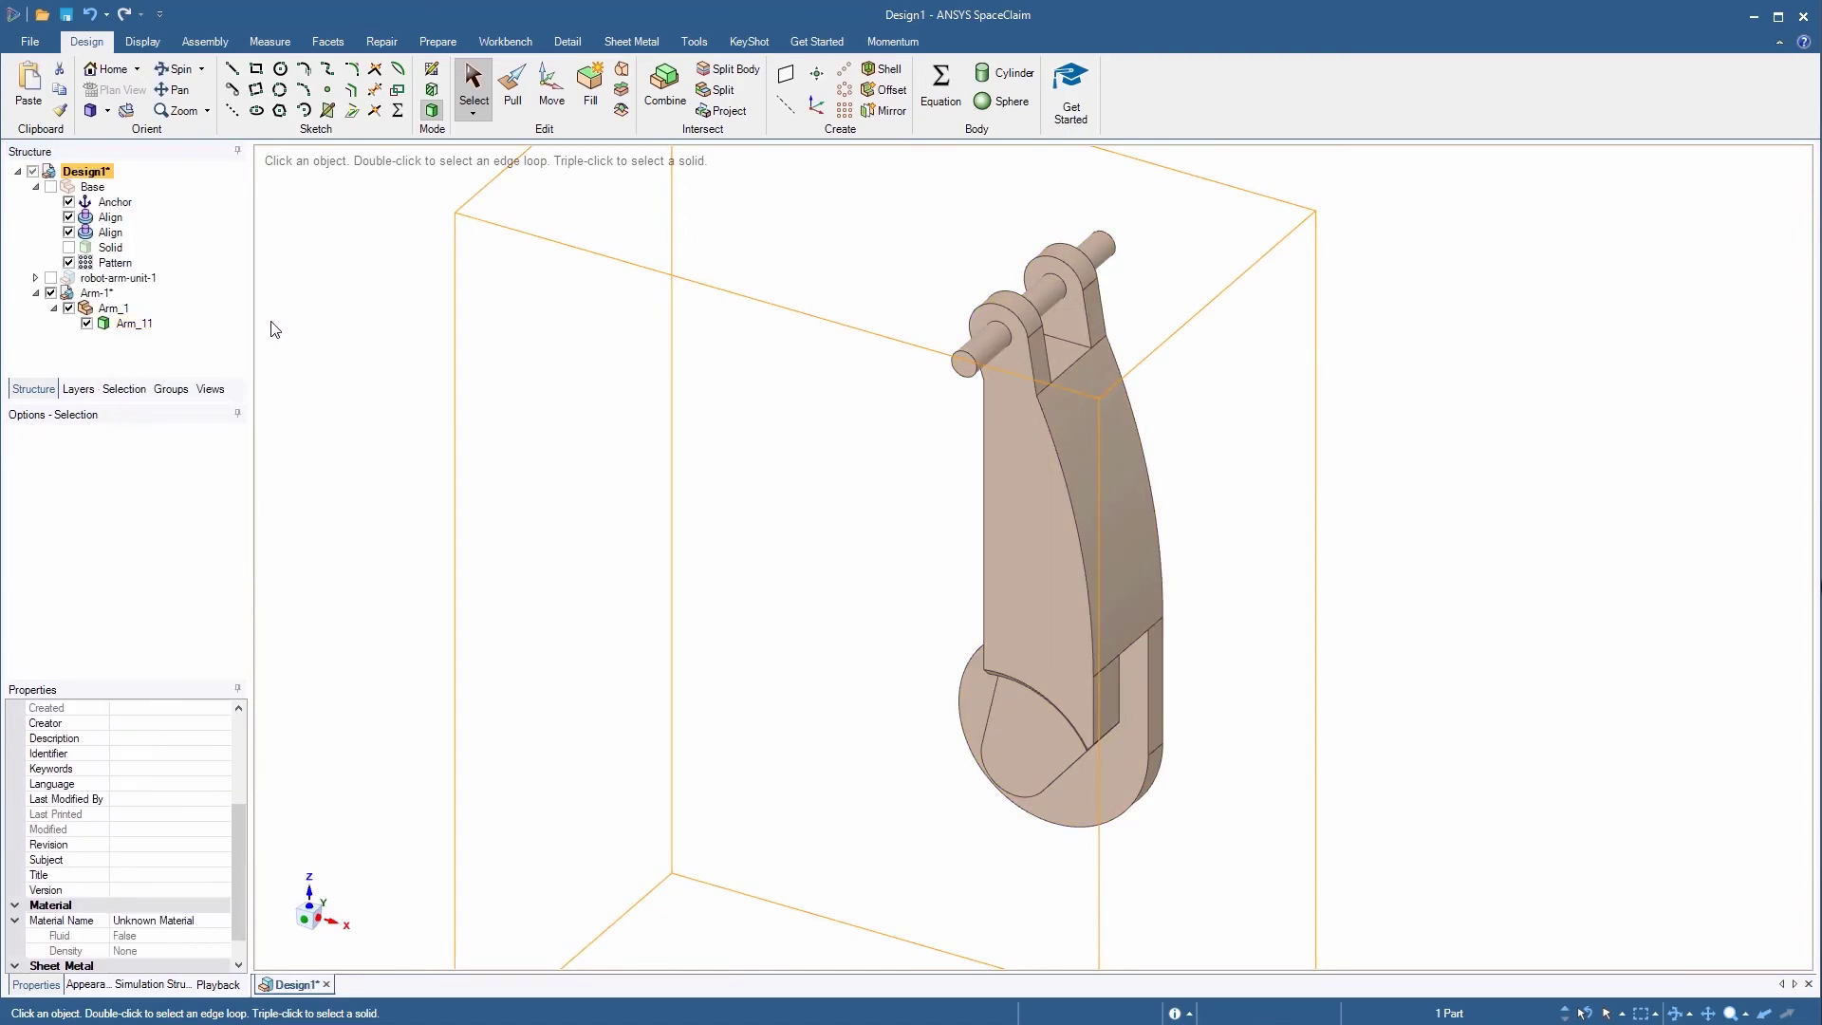
pyautogui.rightClick(369, 337)
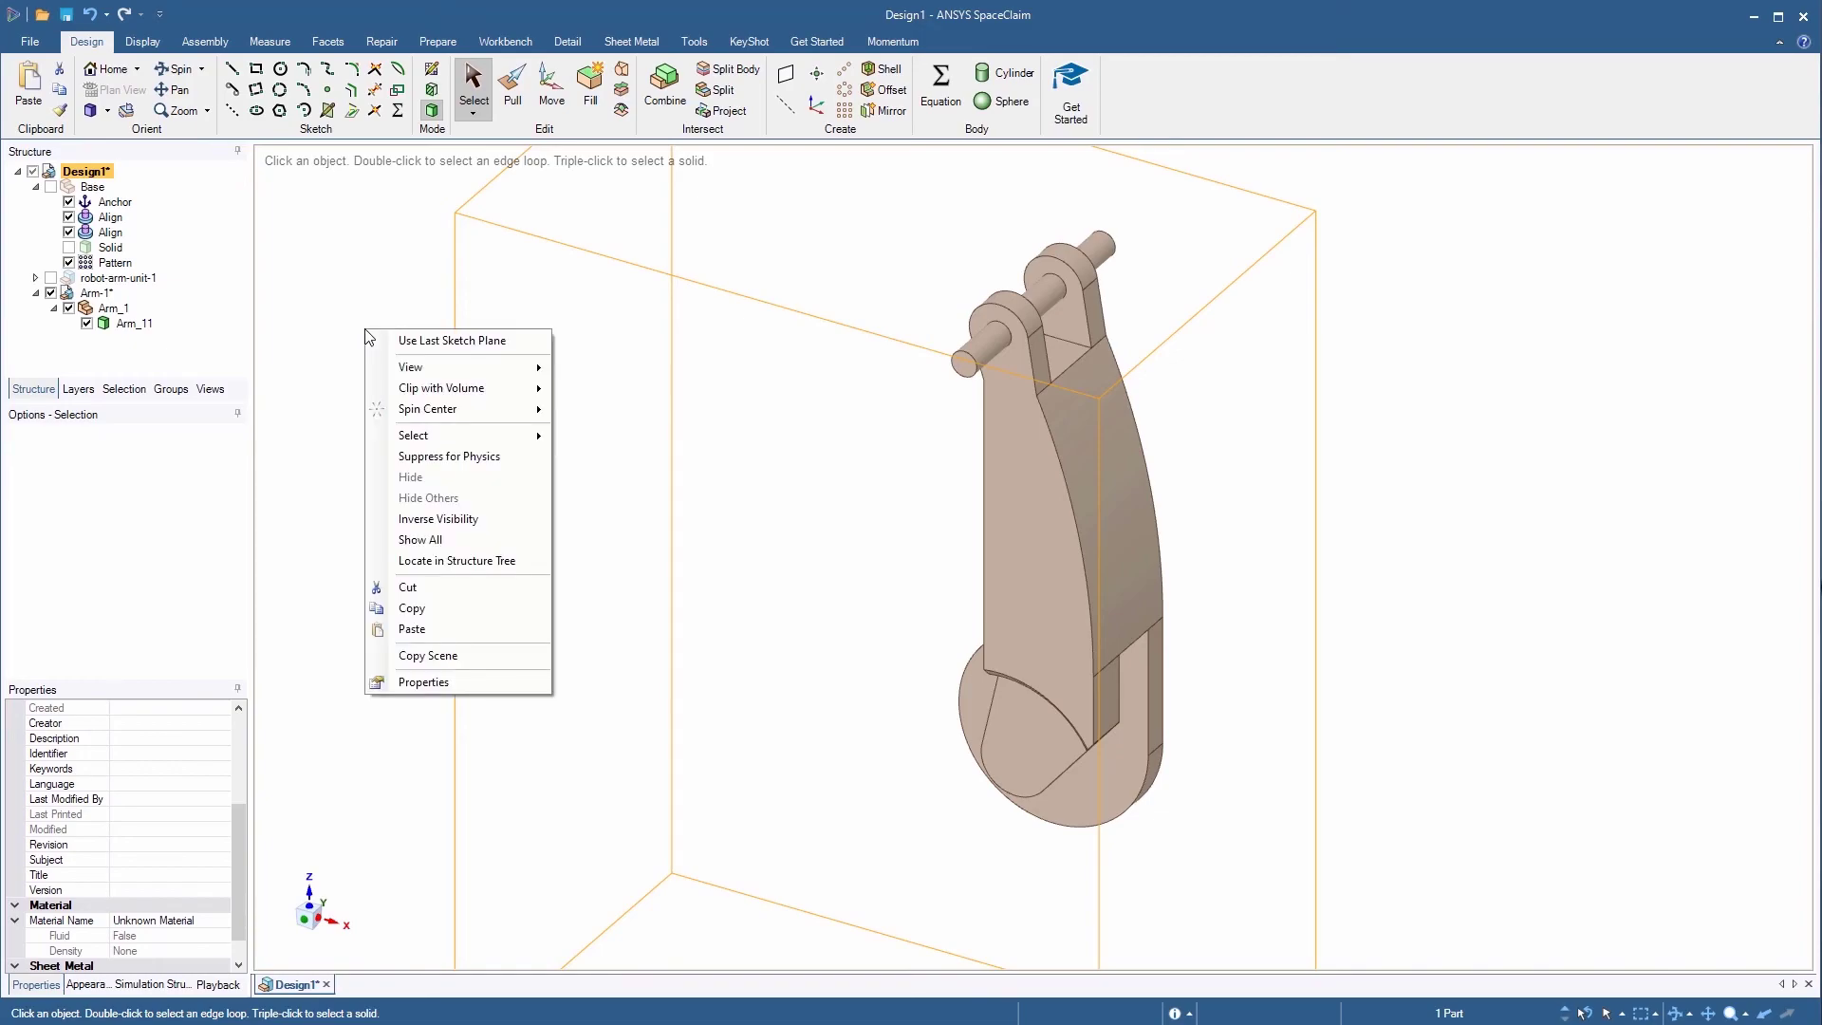
pyautogui.click(465, 537)
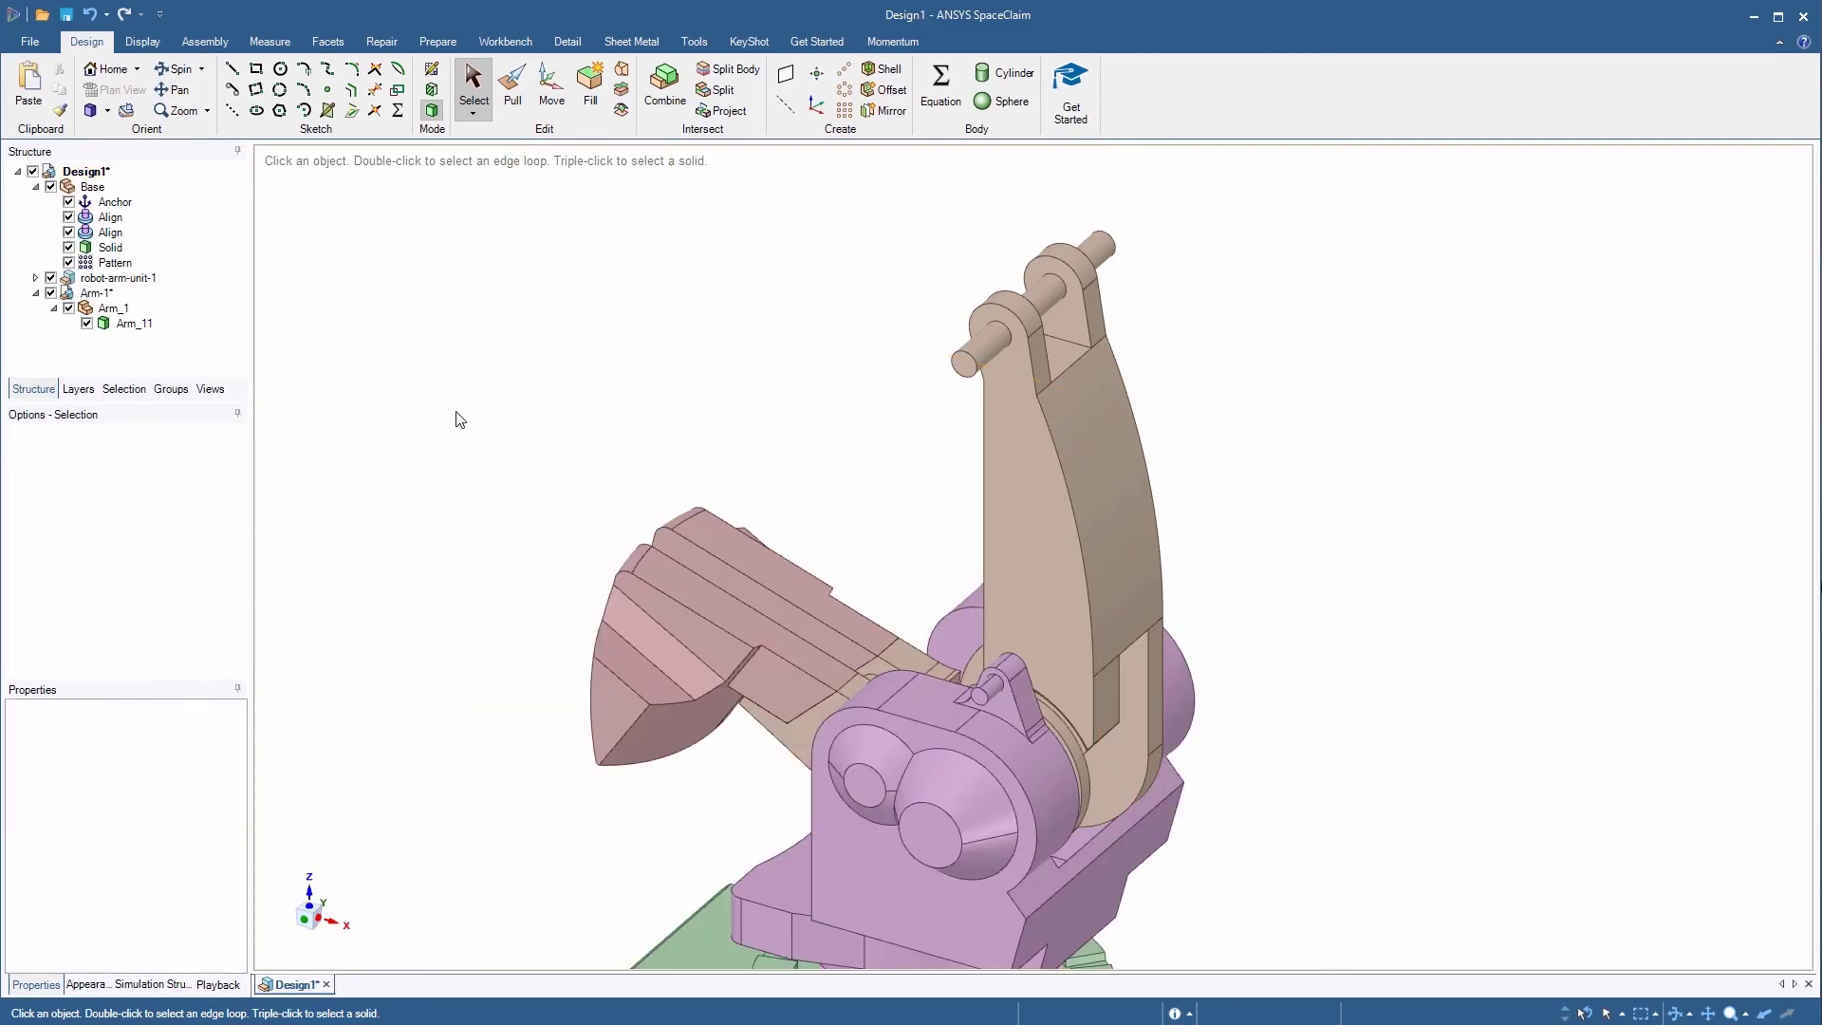
pyautogui.press('z')
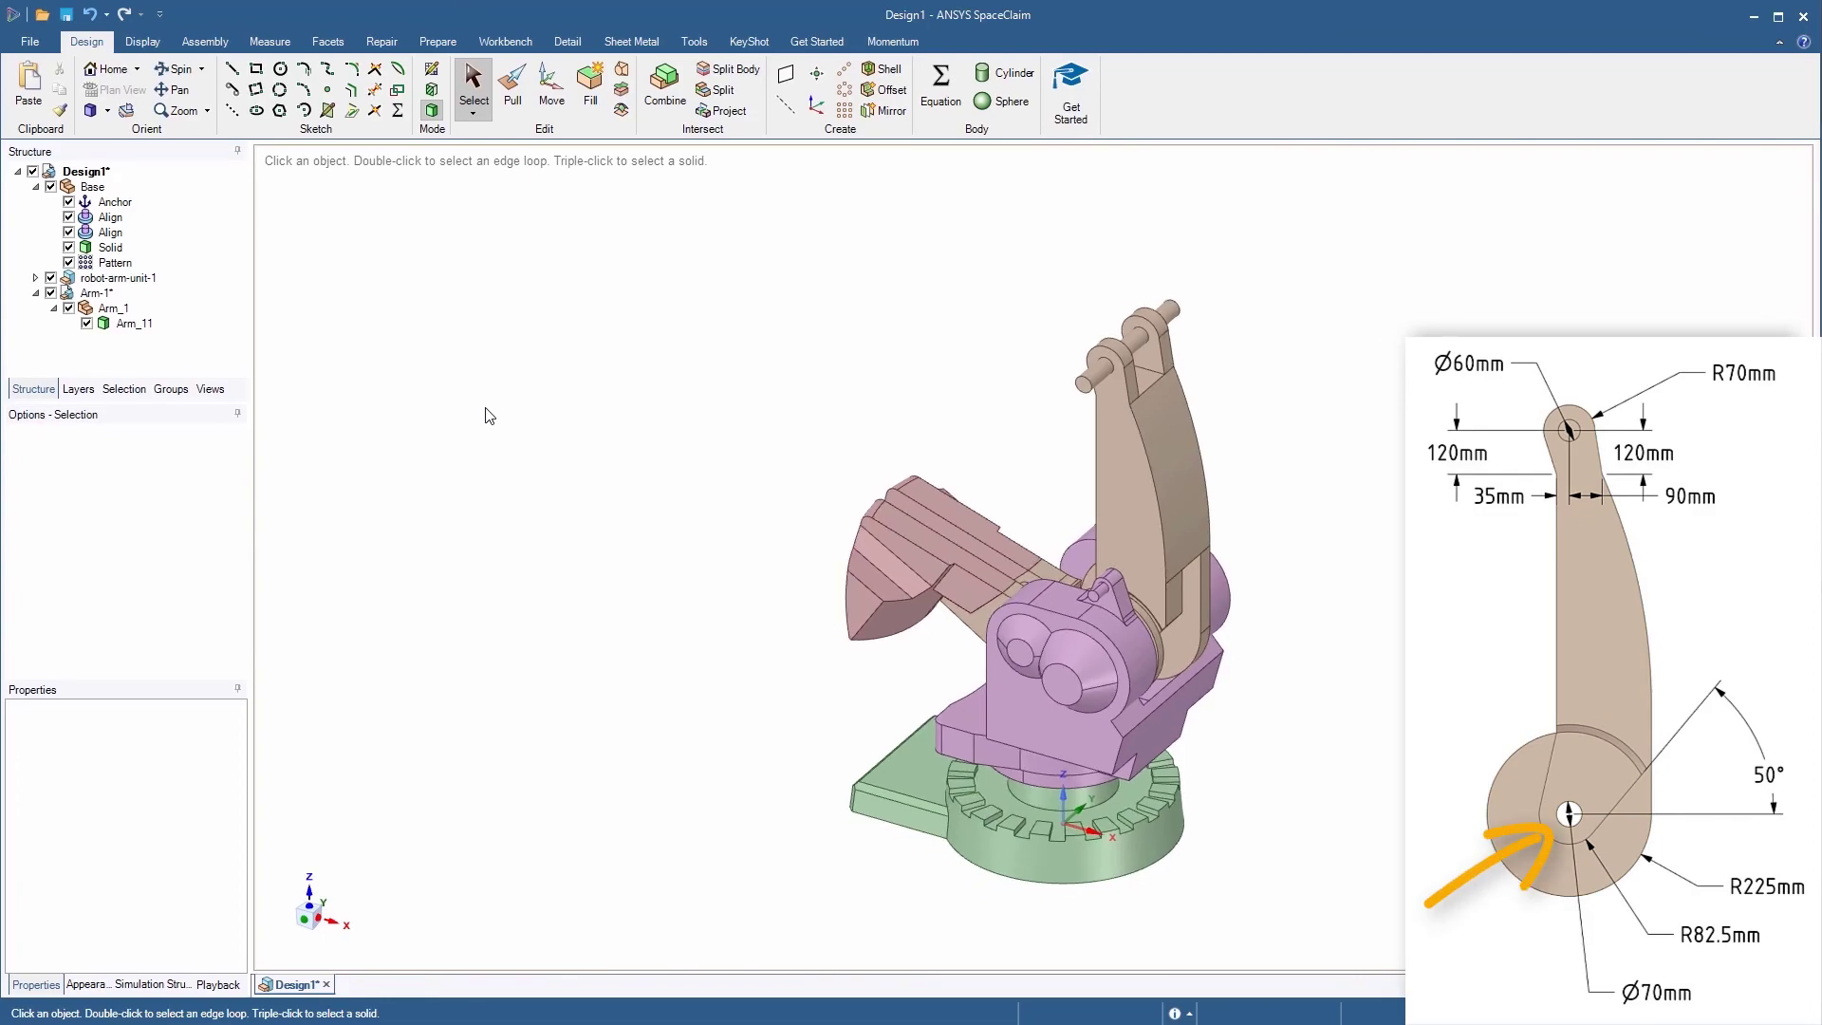
pyautogui.moveTo(486, 408); pyautogui.dragTo(513, 328, button='middle')
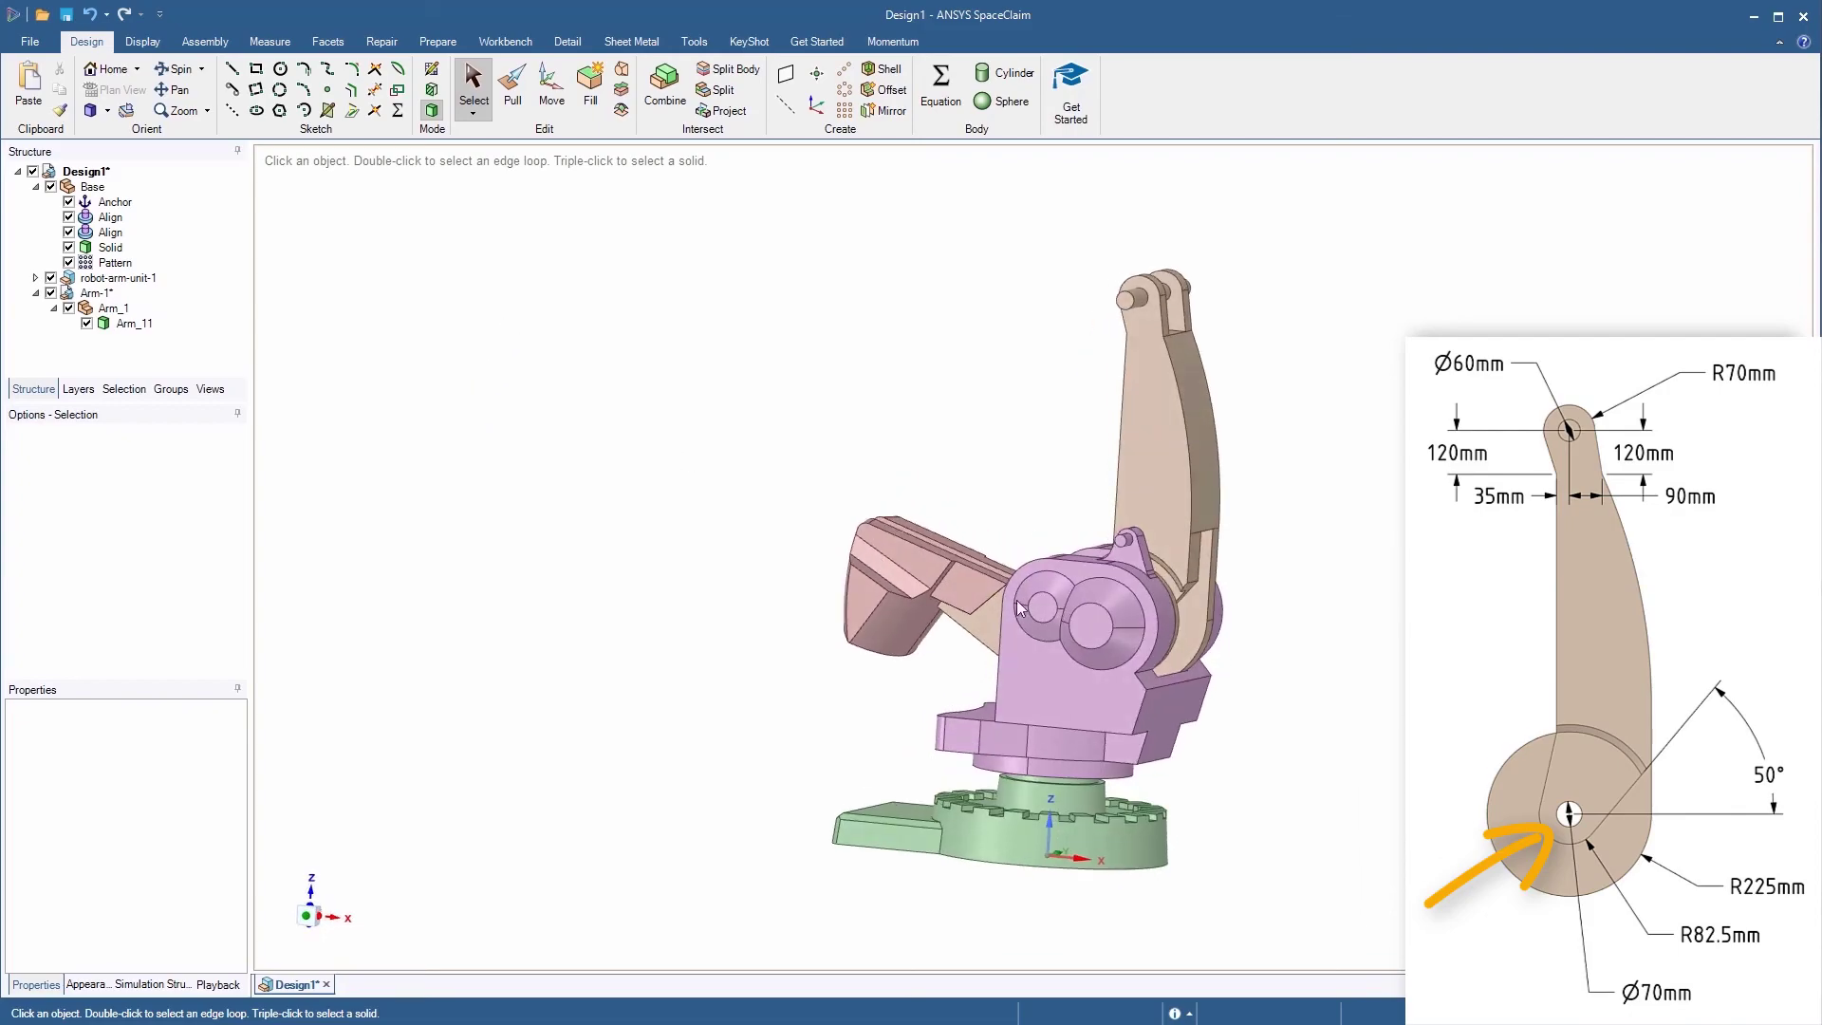
# Step: Use Interference to find the overlap at the arm's lower joint and subtract the interfering region from the smaller body
pyautogui.scroll(5, 1174, 610)
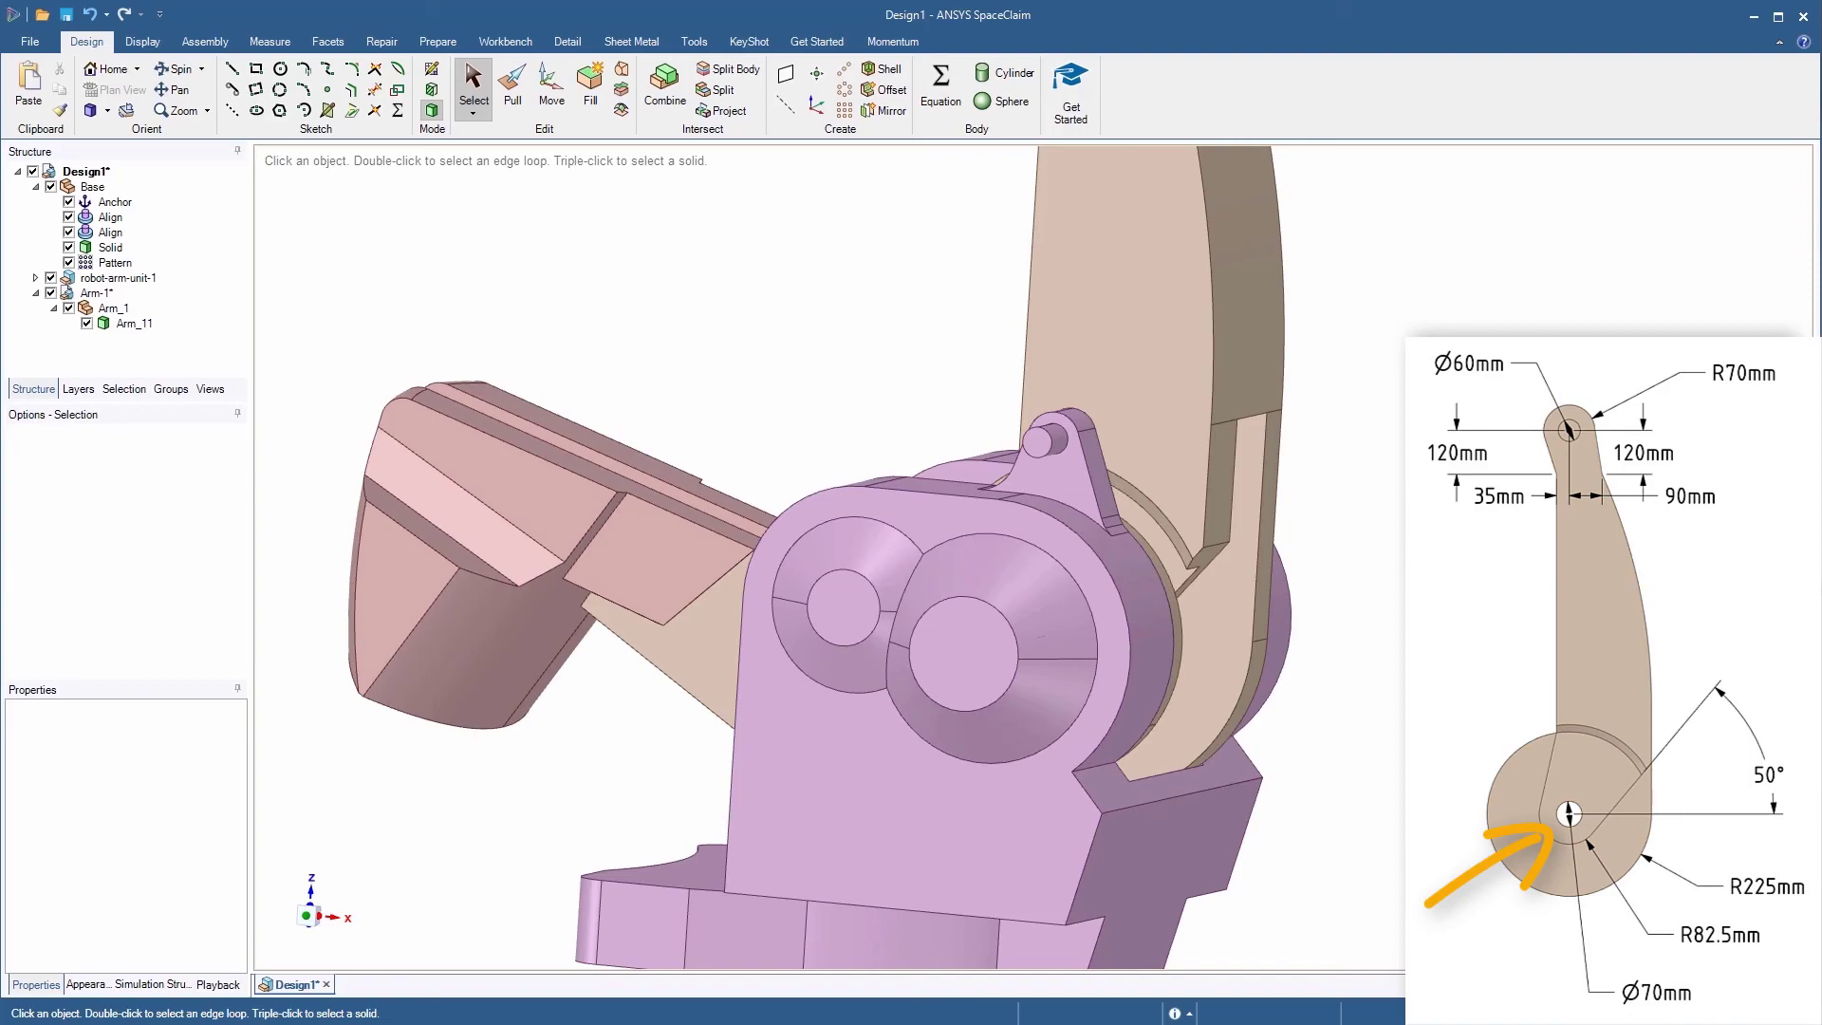
pyautogui.click(435, 43)
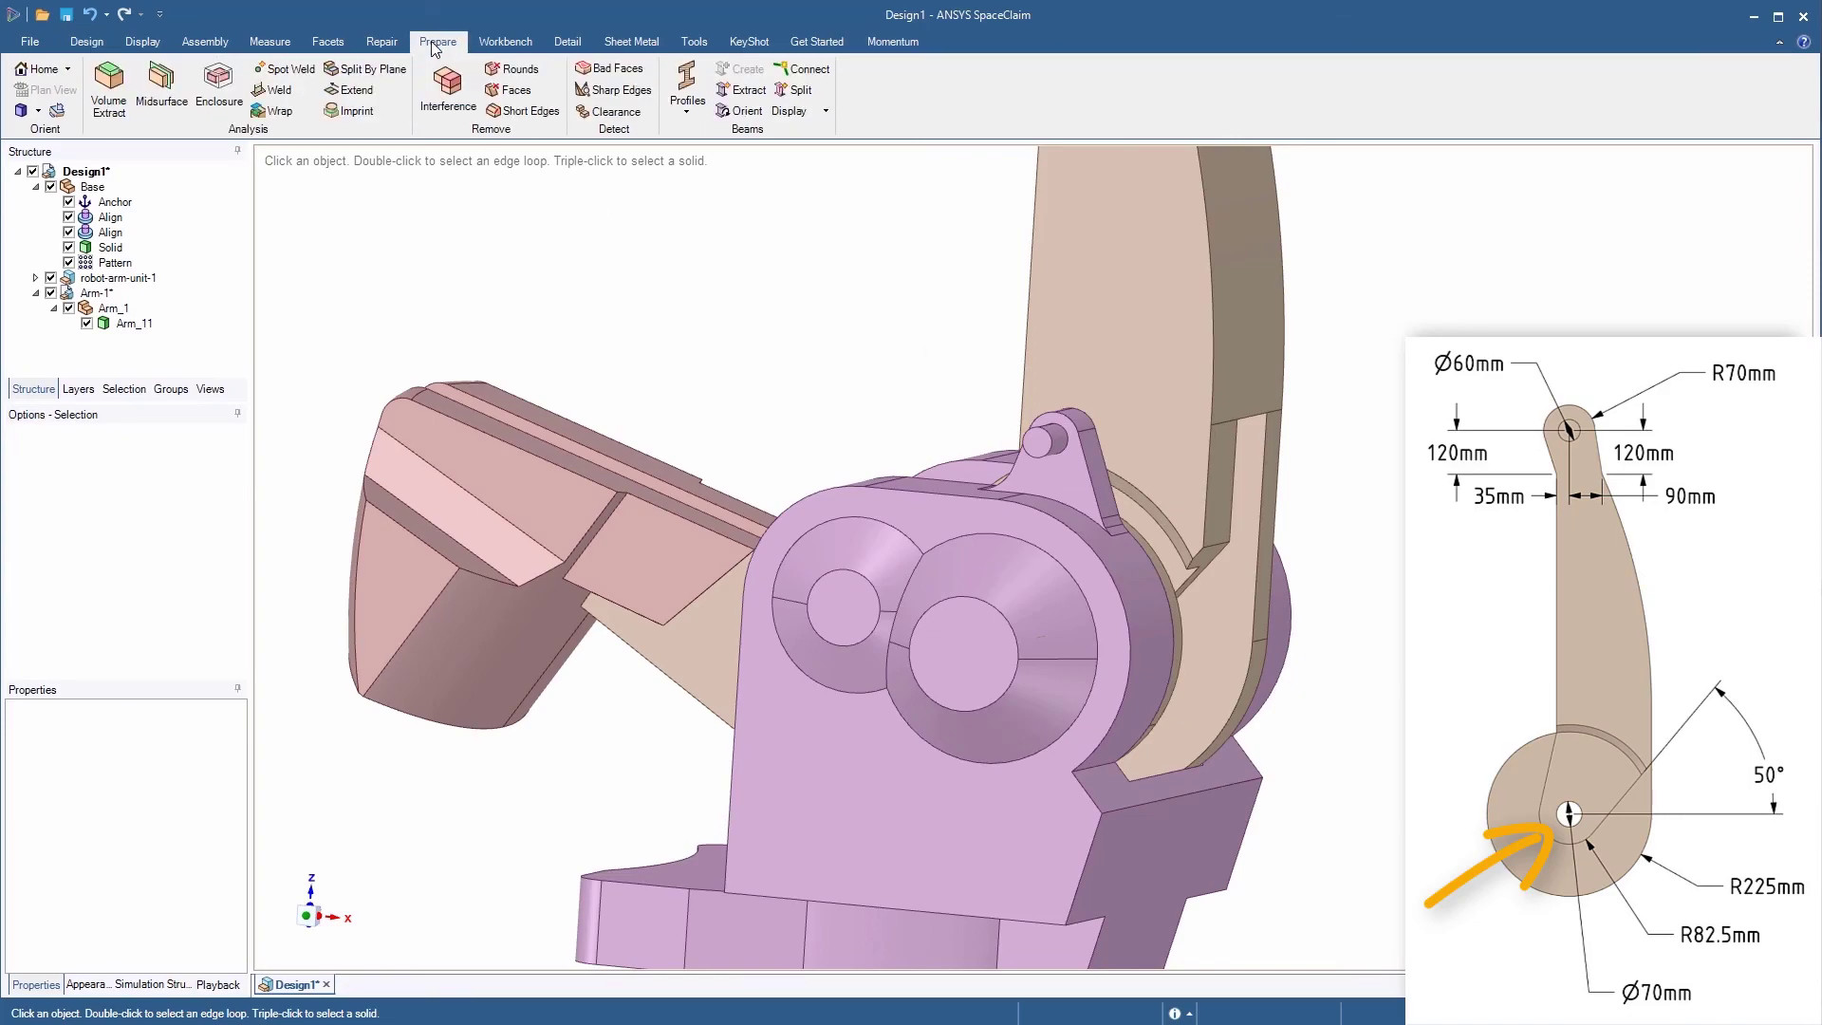
pyautogui.click(447, 87)
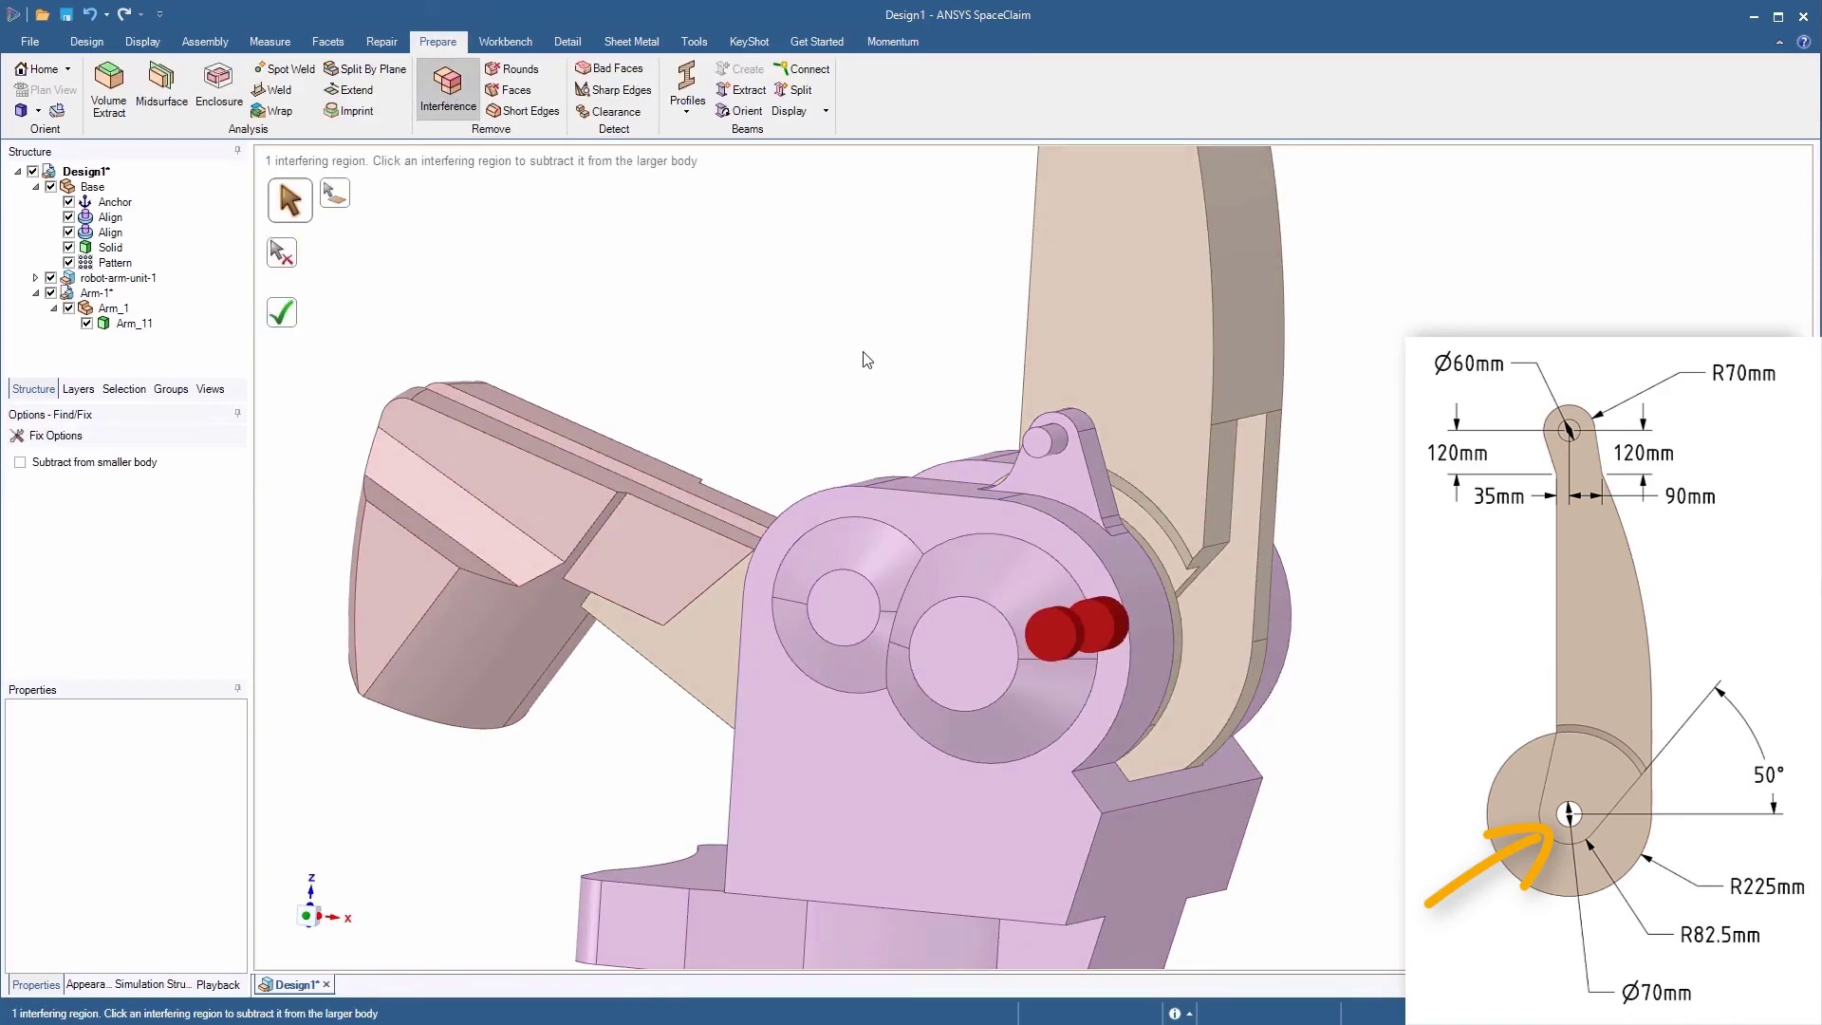
pyautogui.moveTo(863, 358); pyautogui.dragTo(771, 358, button='middle')
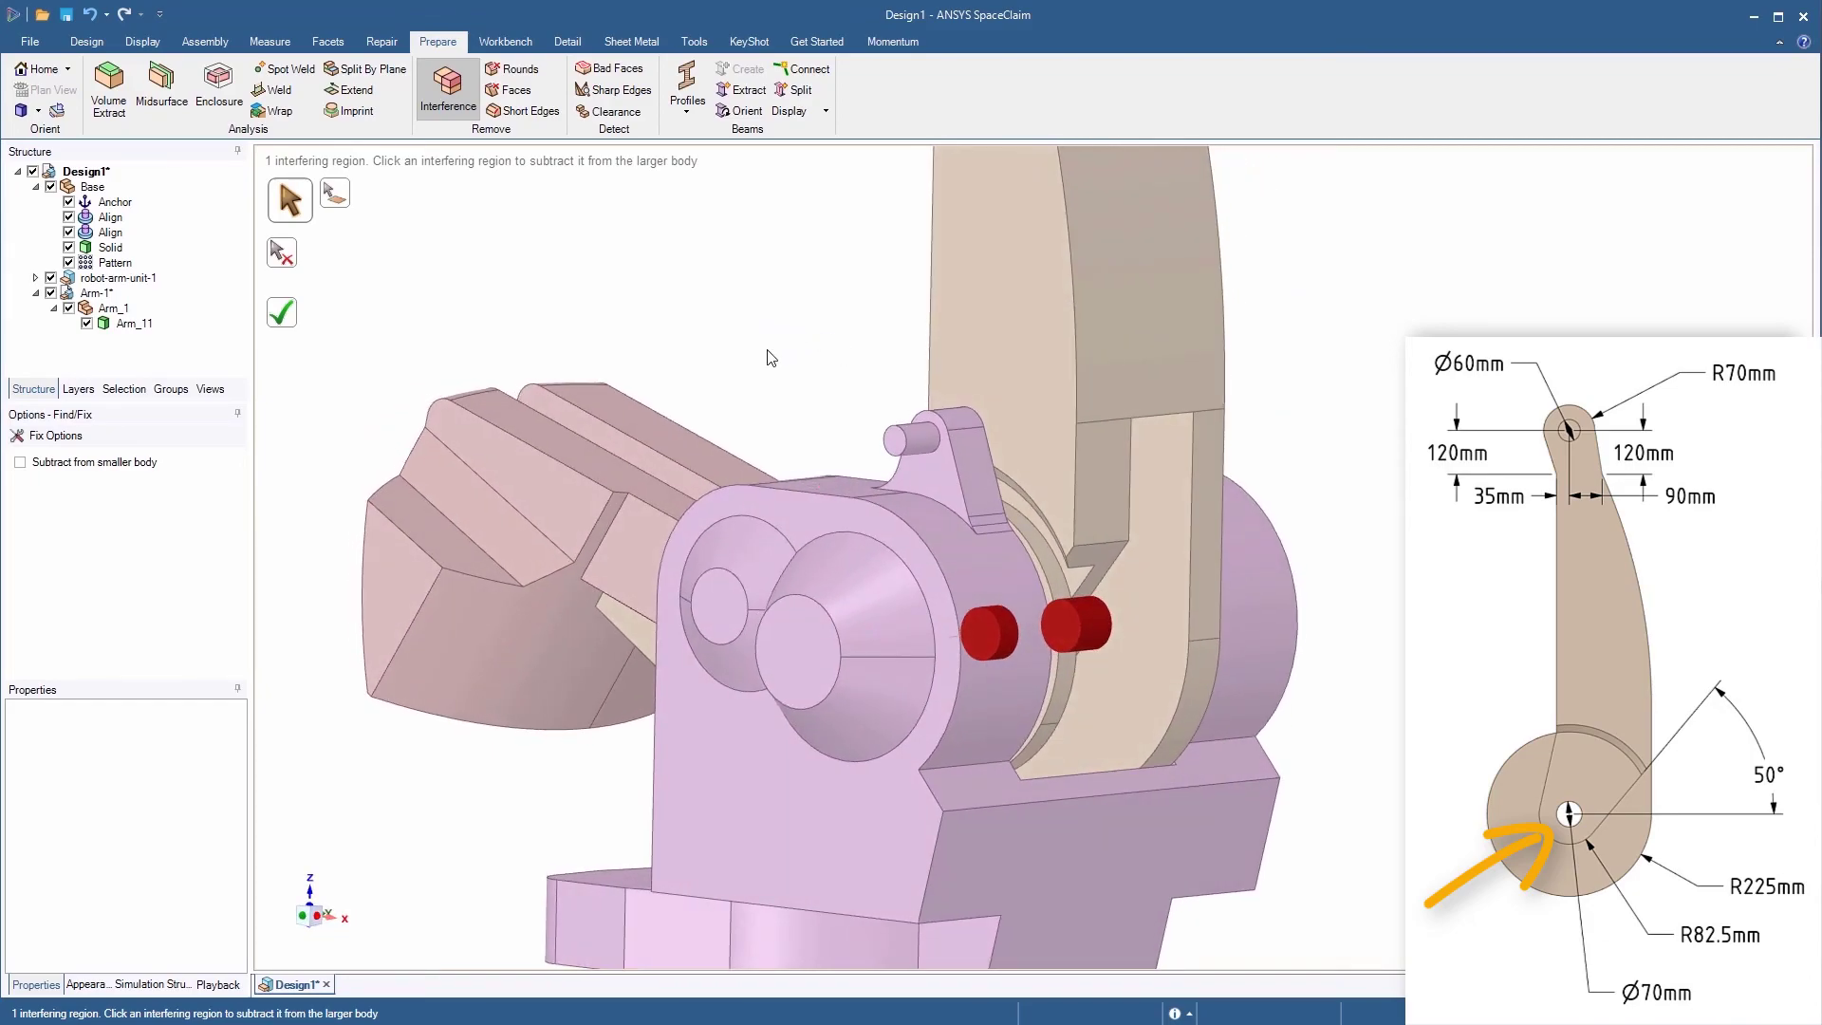
pyautogui.click(89, 469)
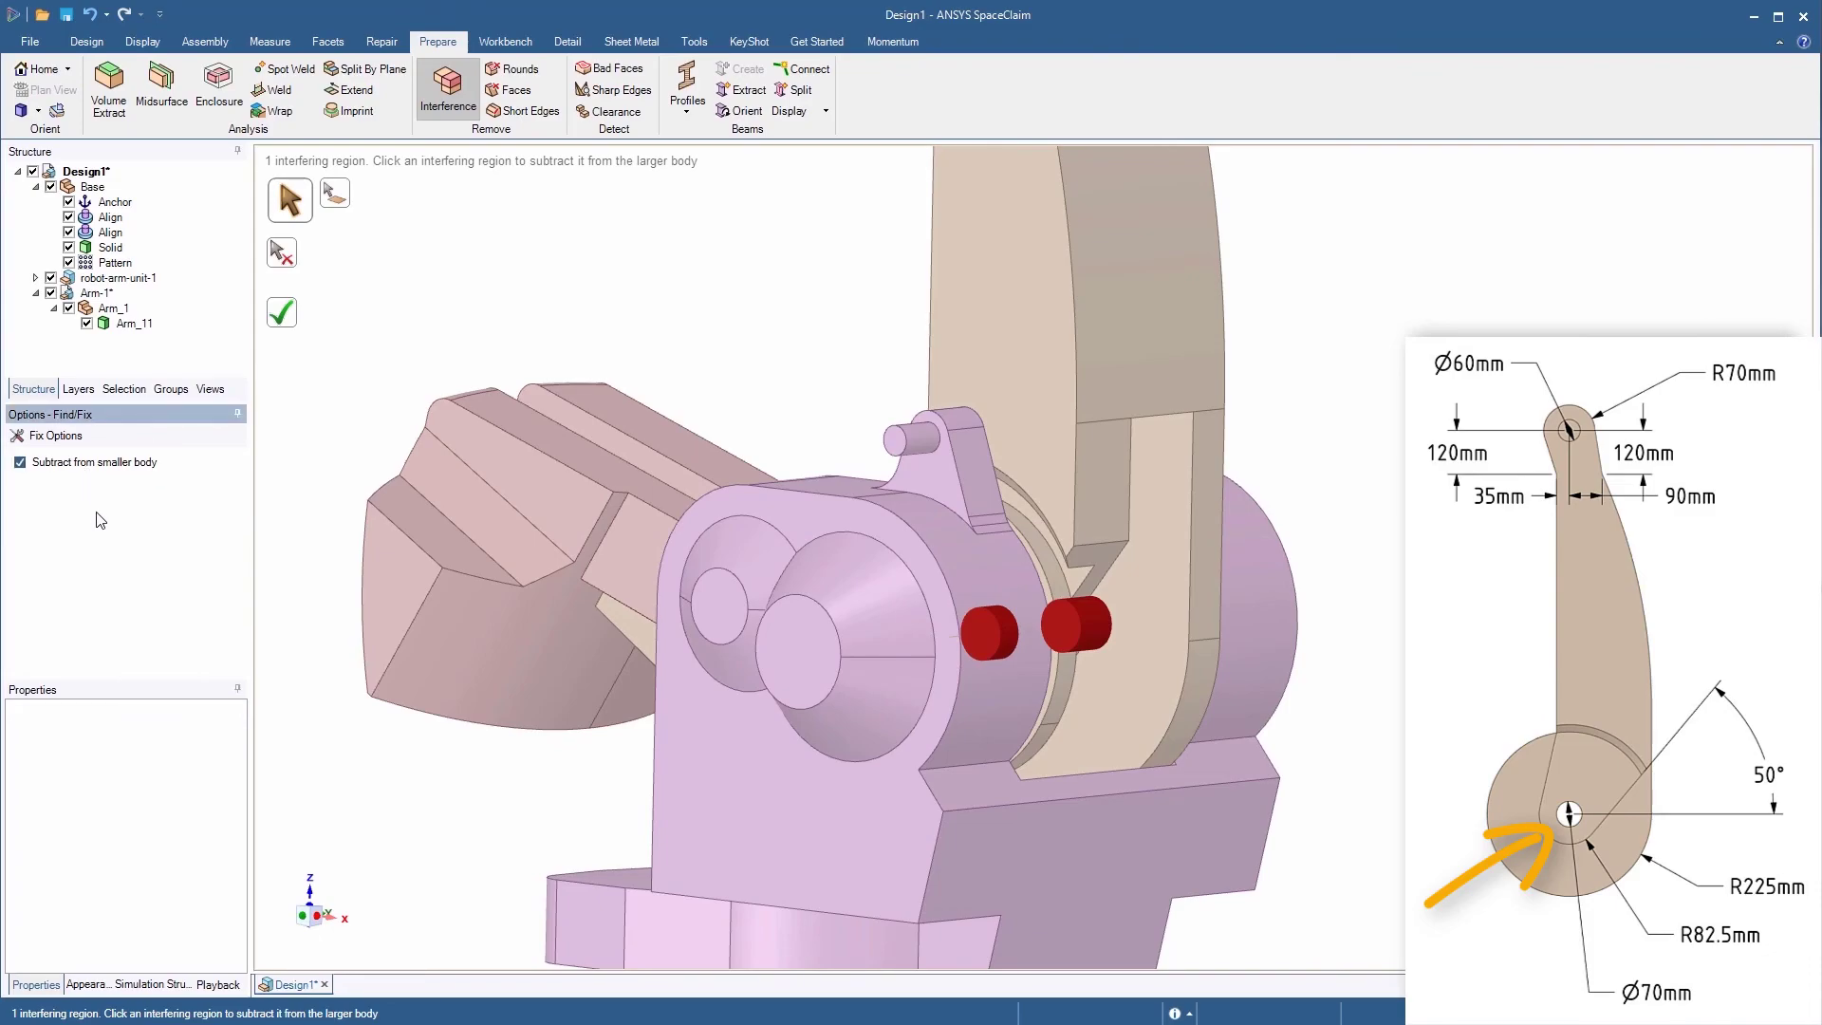
pyautogui.click(281, 313)
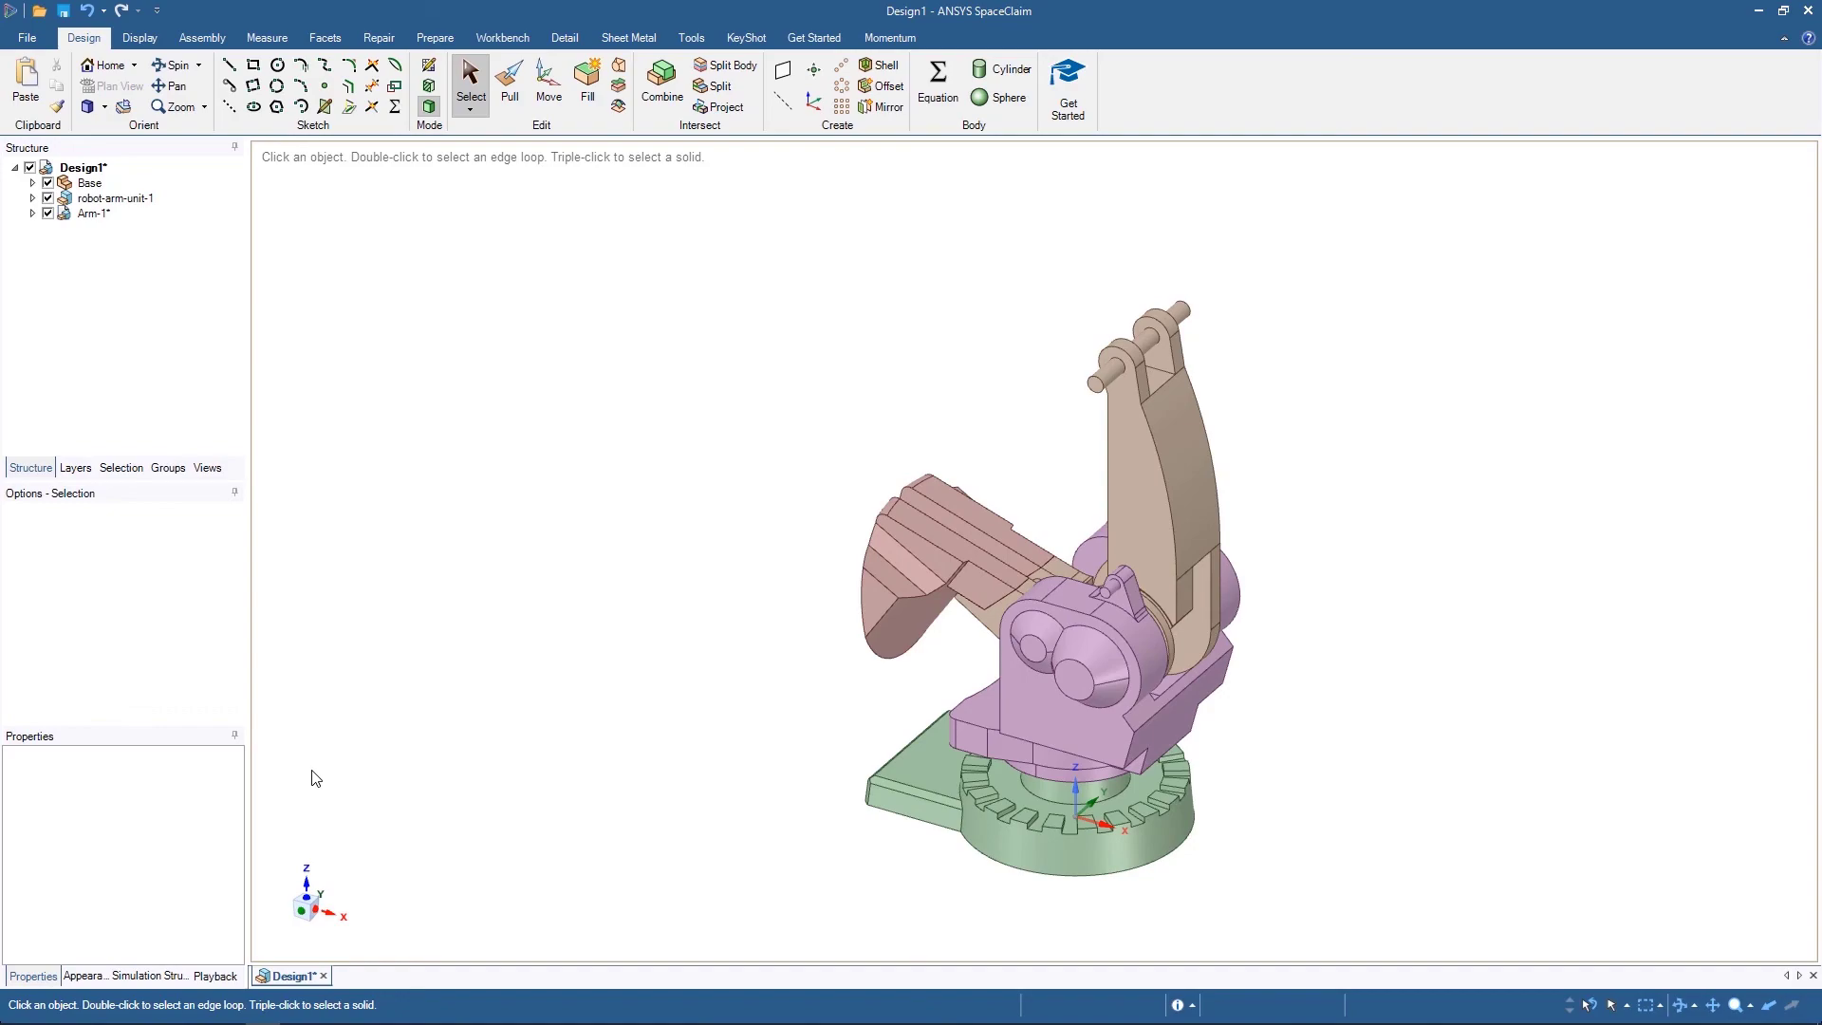
# Step: Insert the file robot-arm-asm.scdoc into the Design1 assembly as a component
pyautogui.click(194, 39)
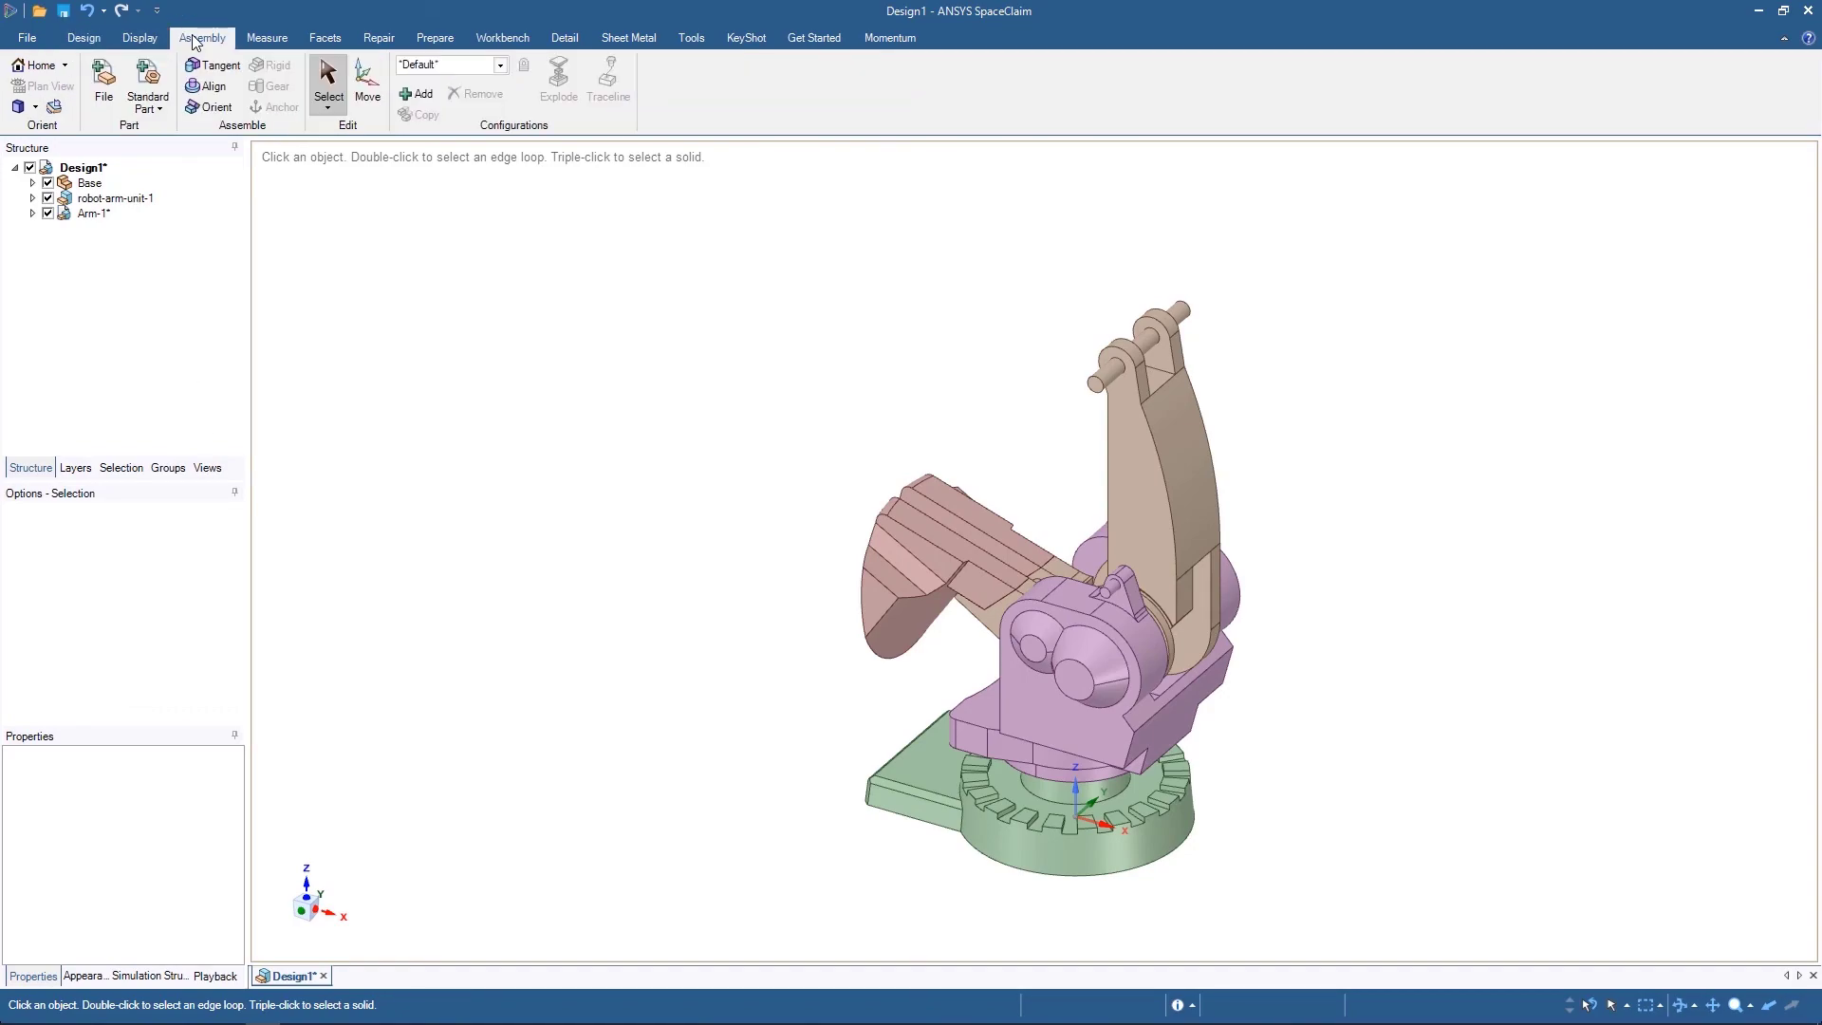
pyautogui.click(105, 85)
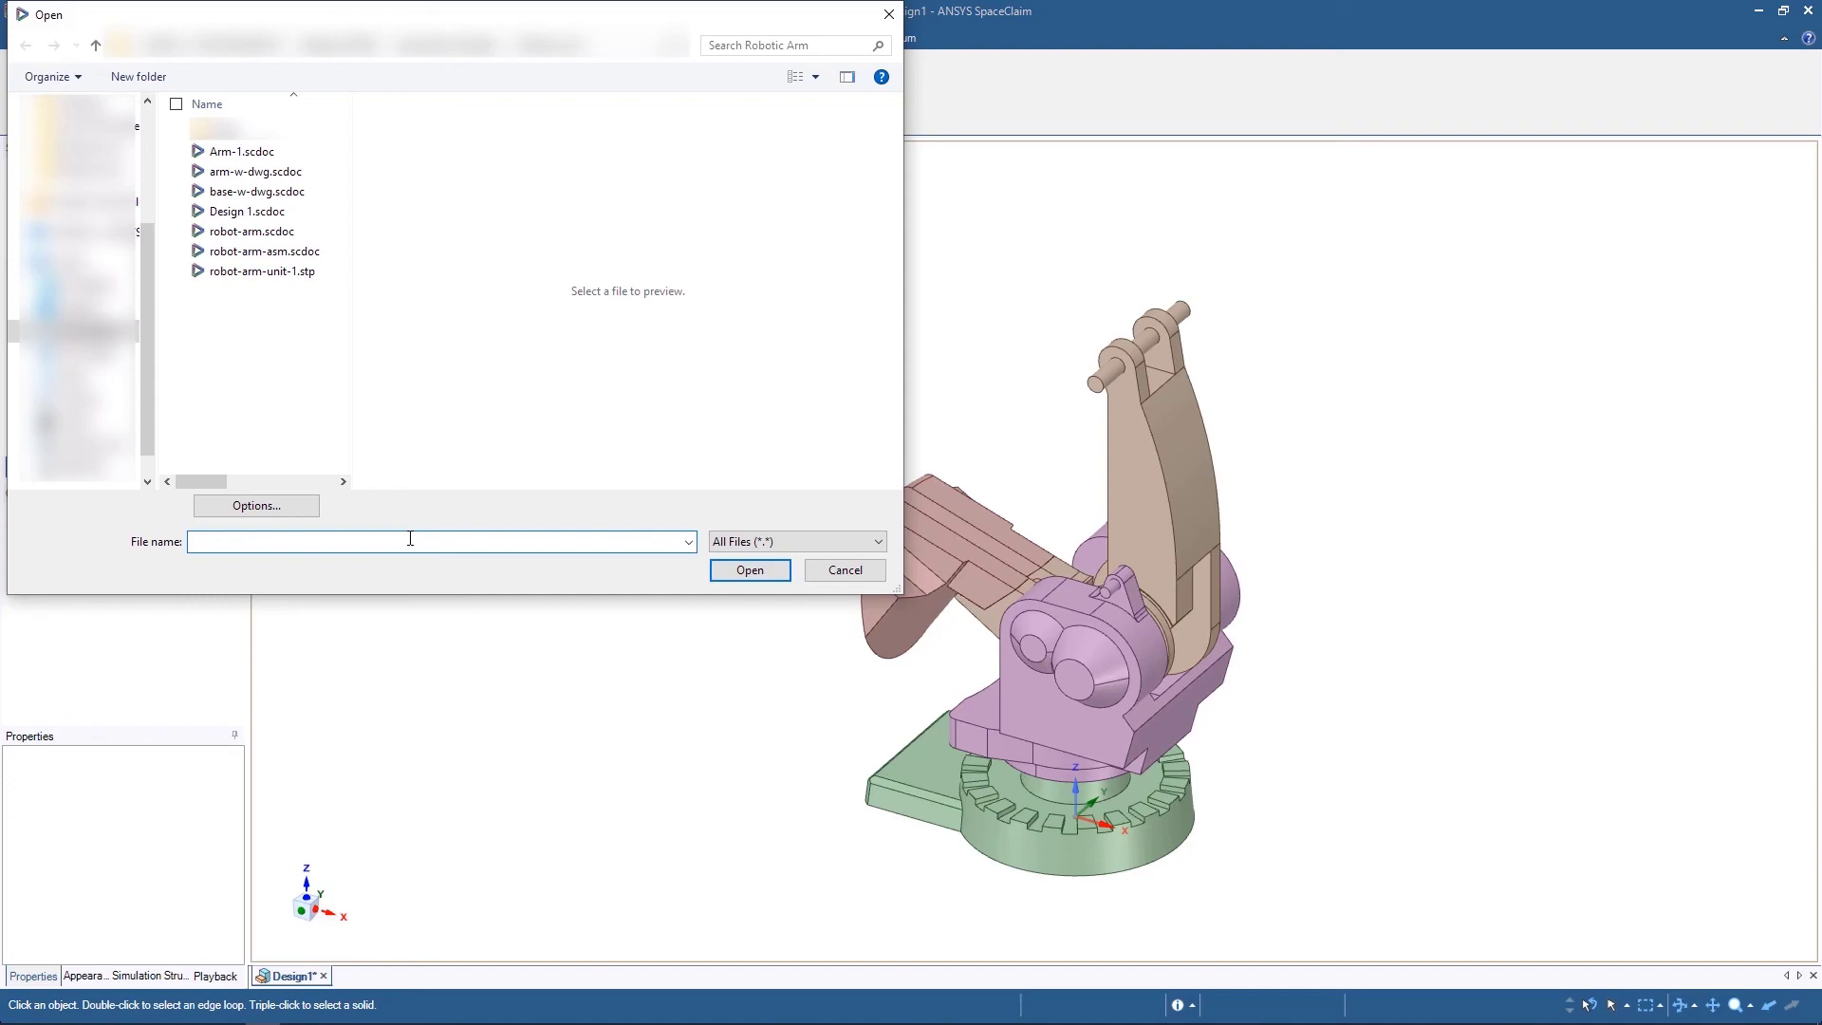
pyautogui.click(288, 256)
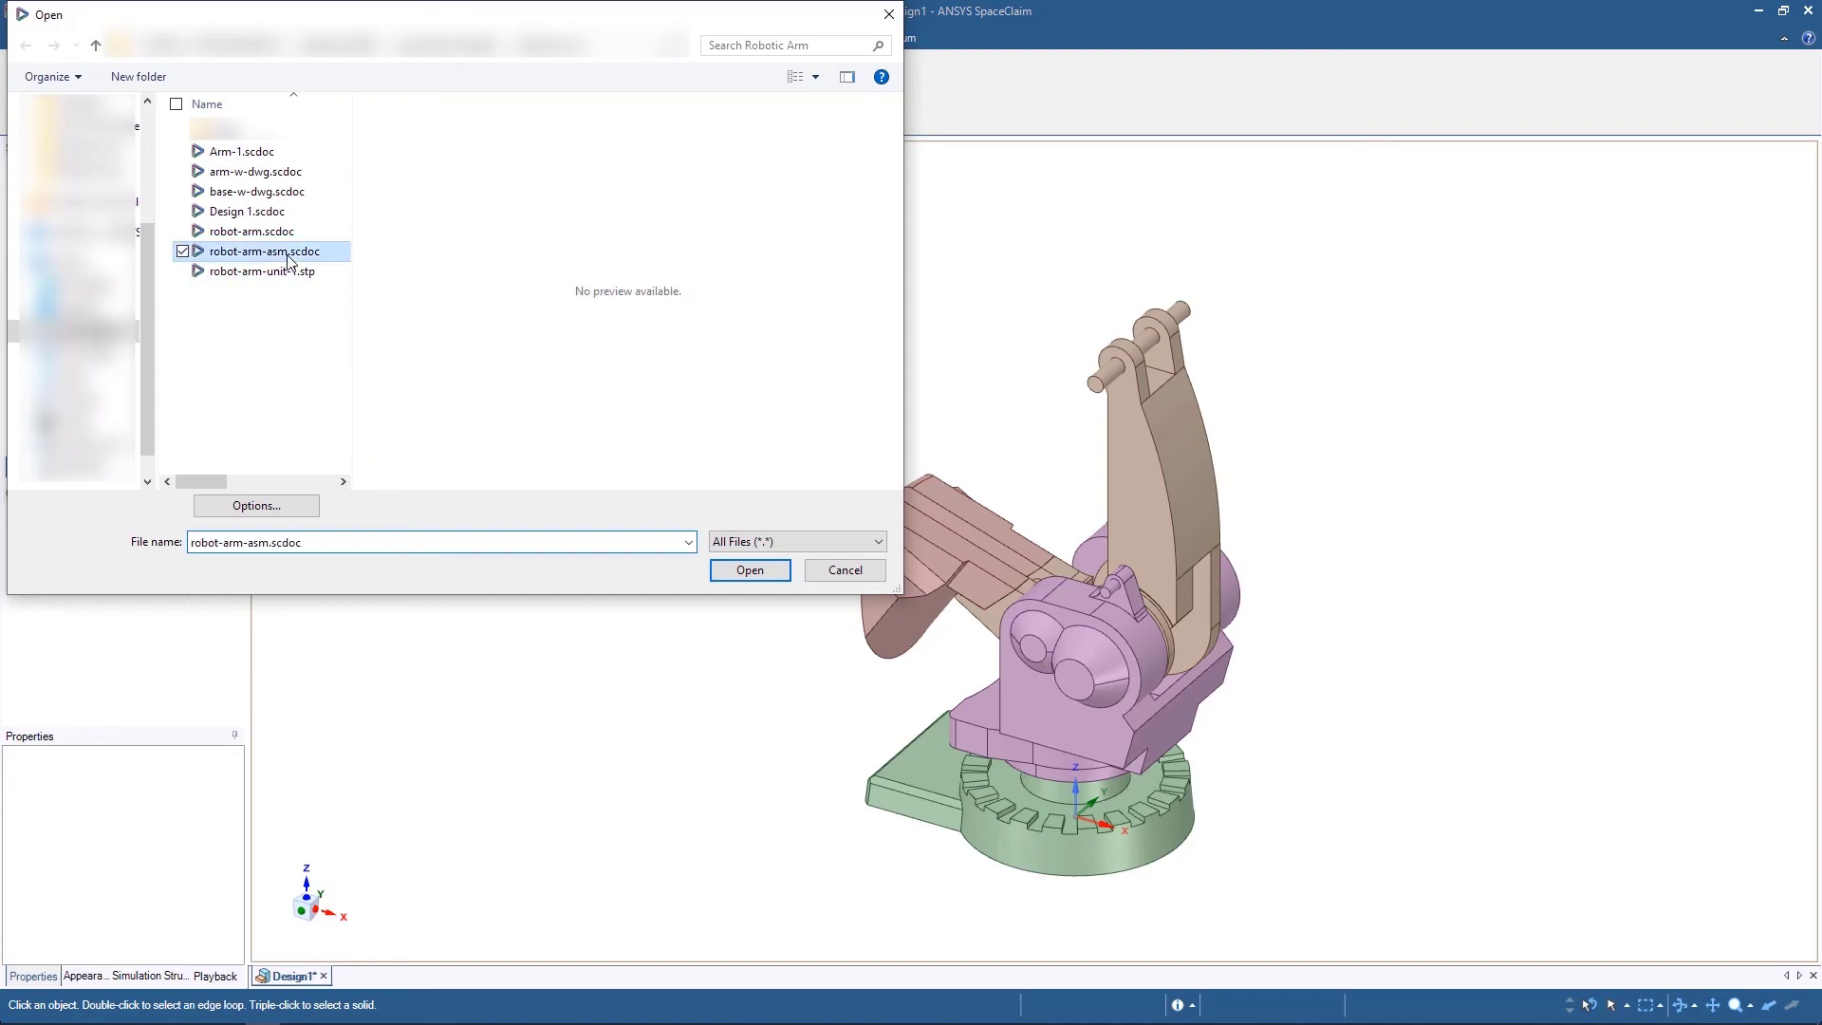
pyautogui.click(749, 570)
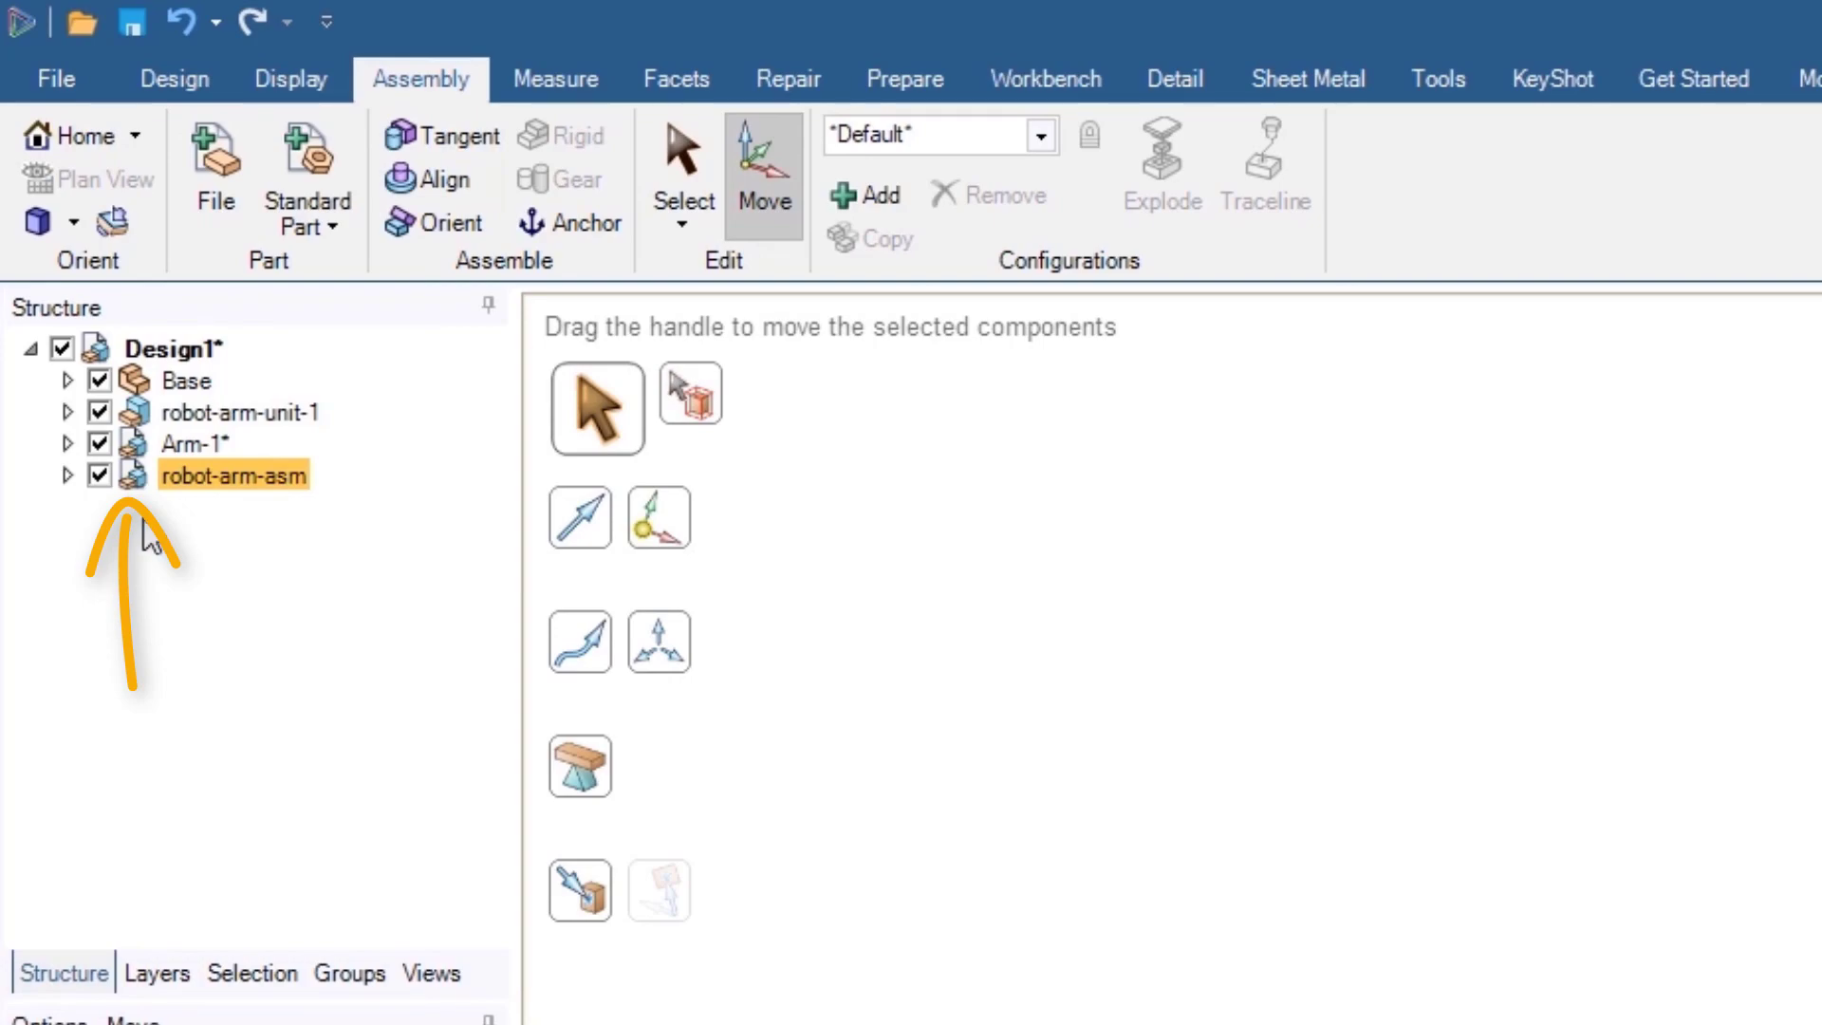
pyautogui.click(144, 519)
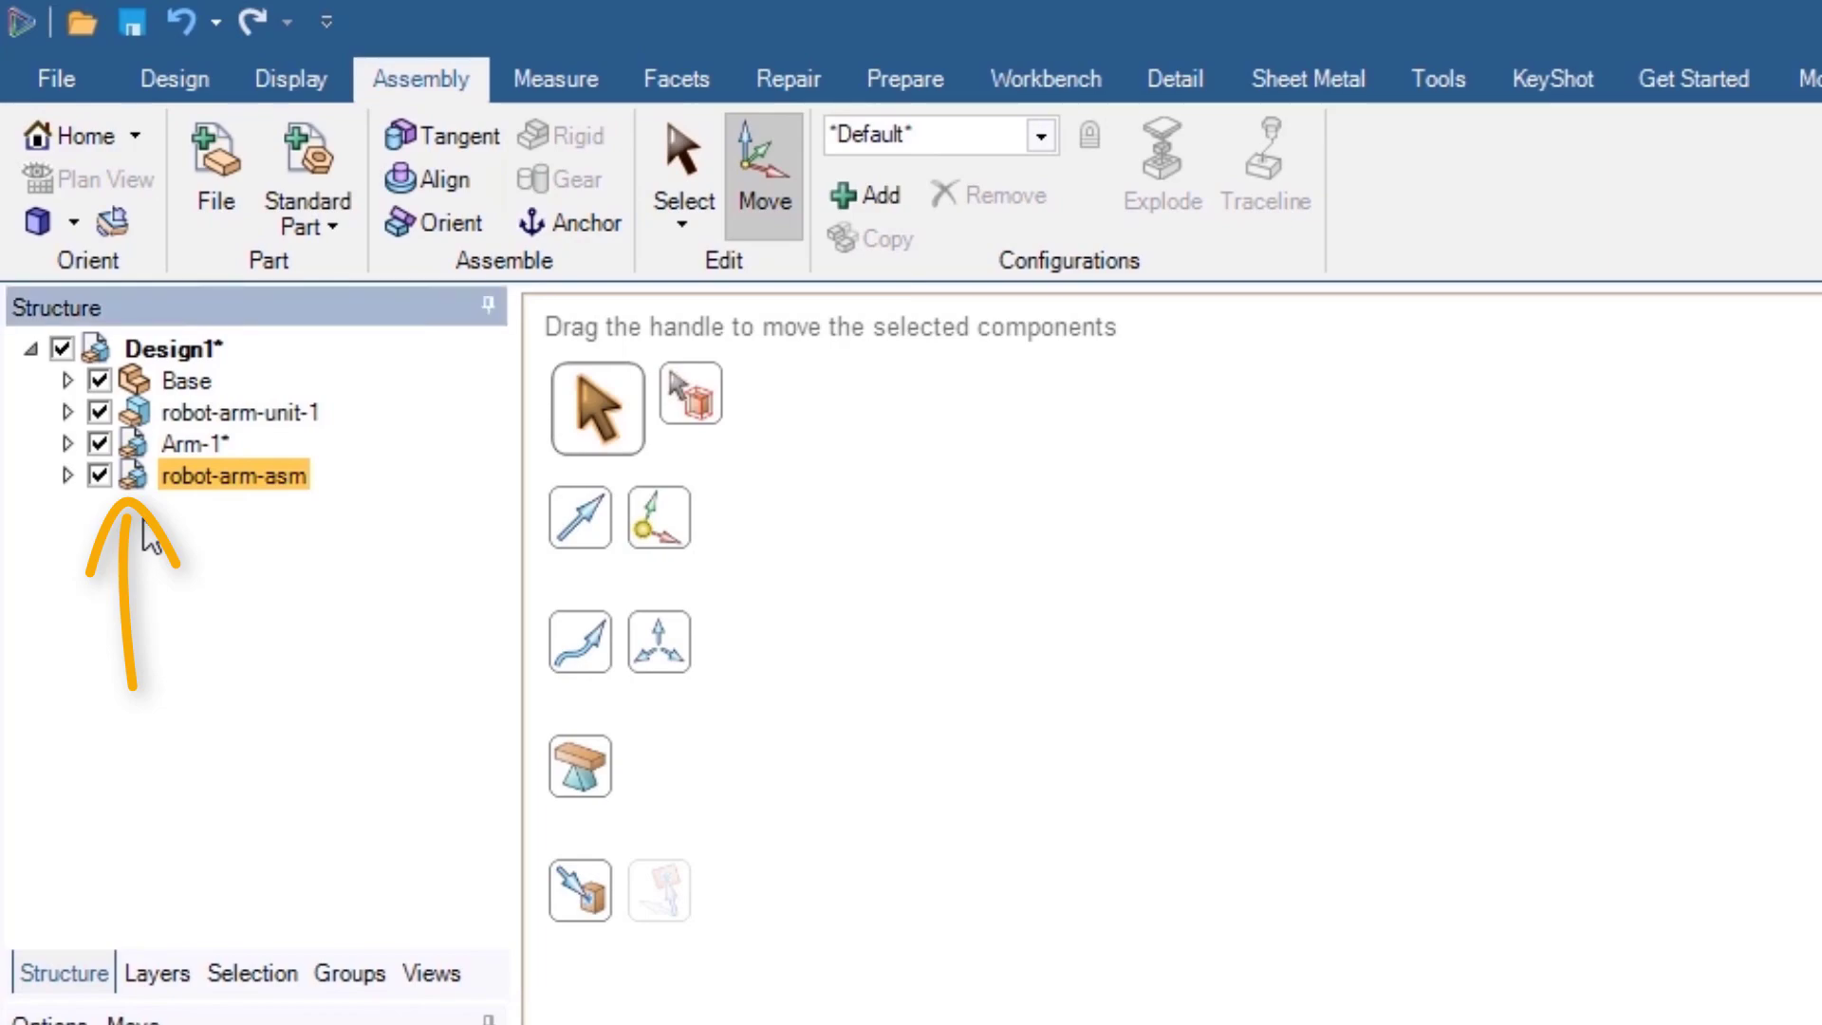
# Step: Internalize all external components of the top-level Design1 assembly
pyautogui.click(161, 349)
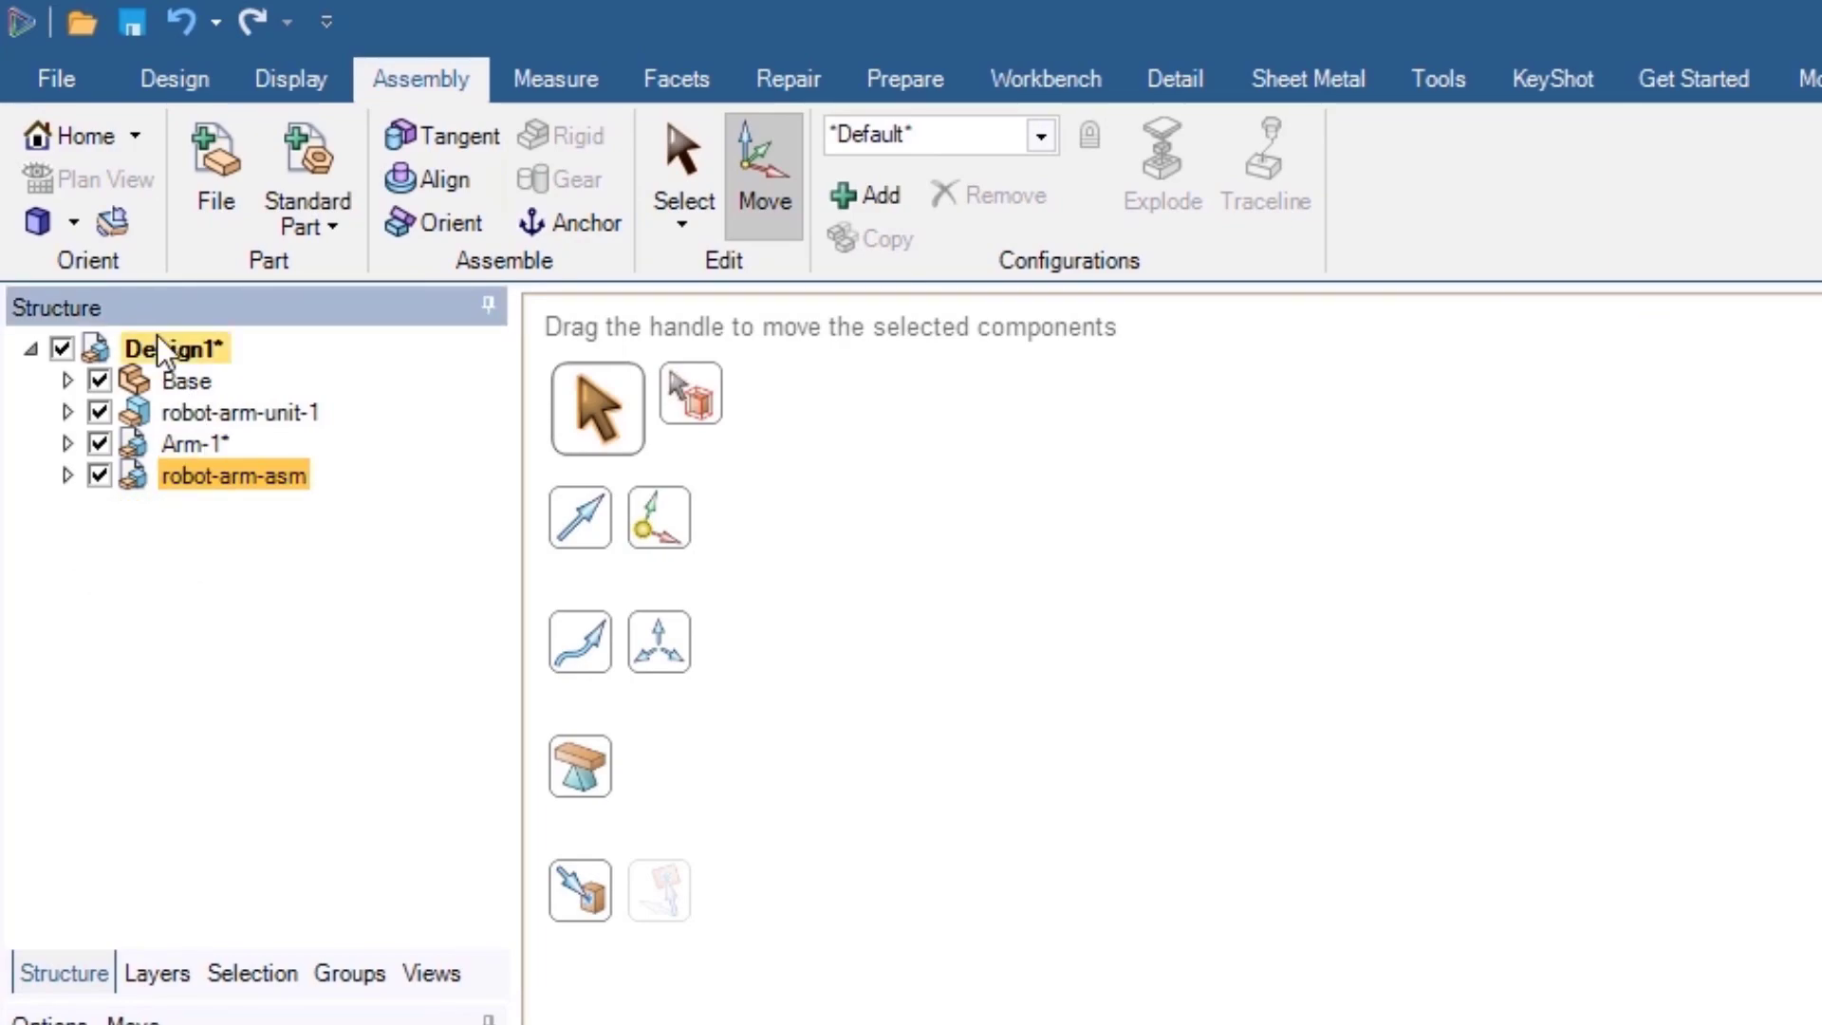
pyautogui.rightClick(159, 348)
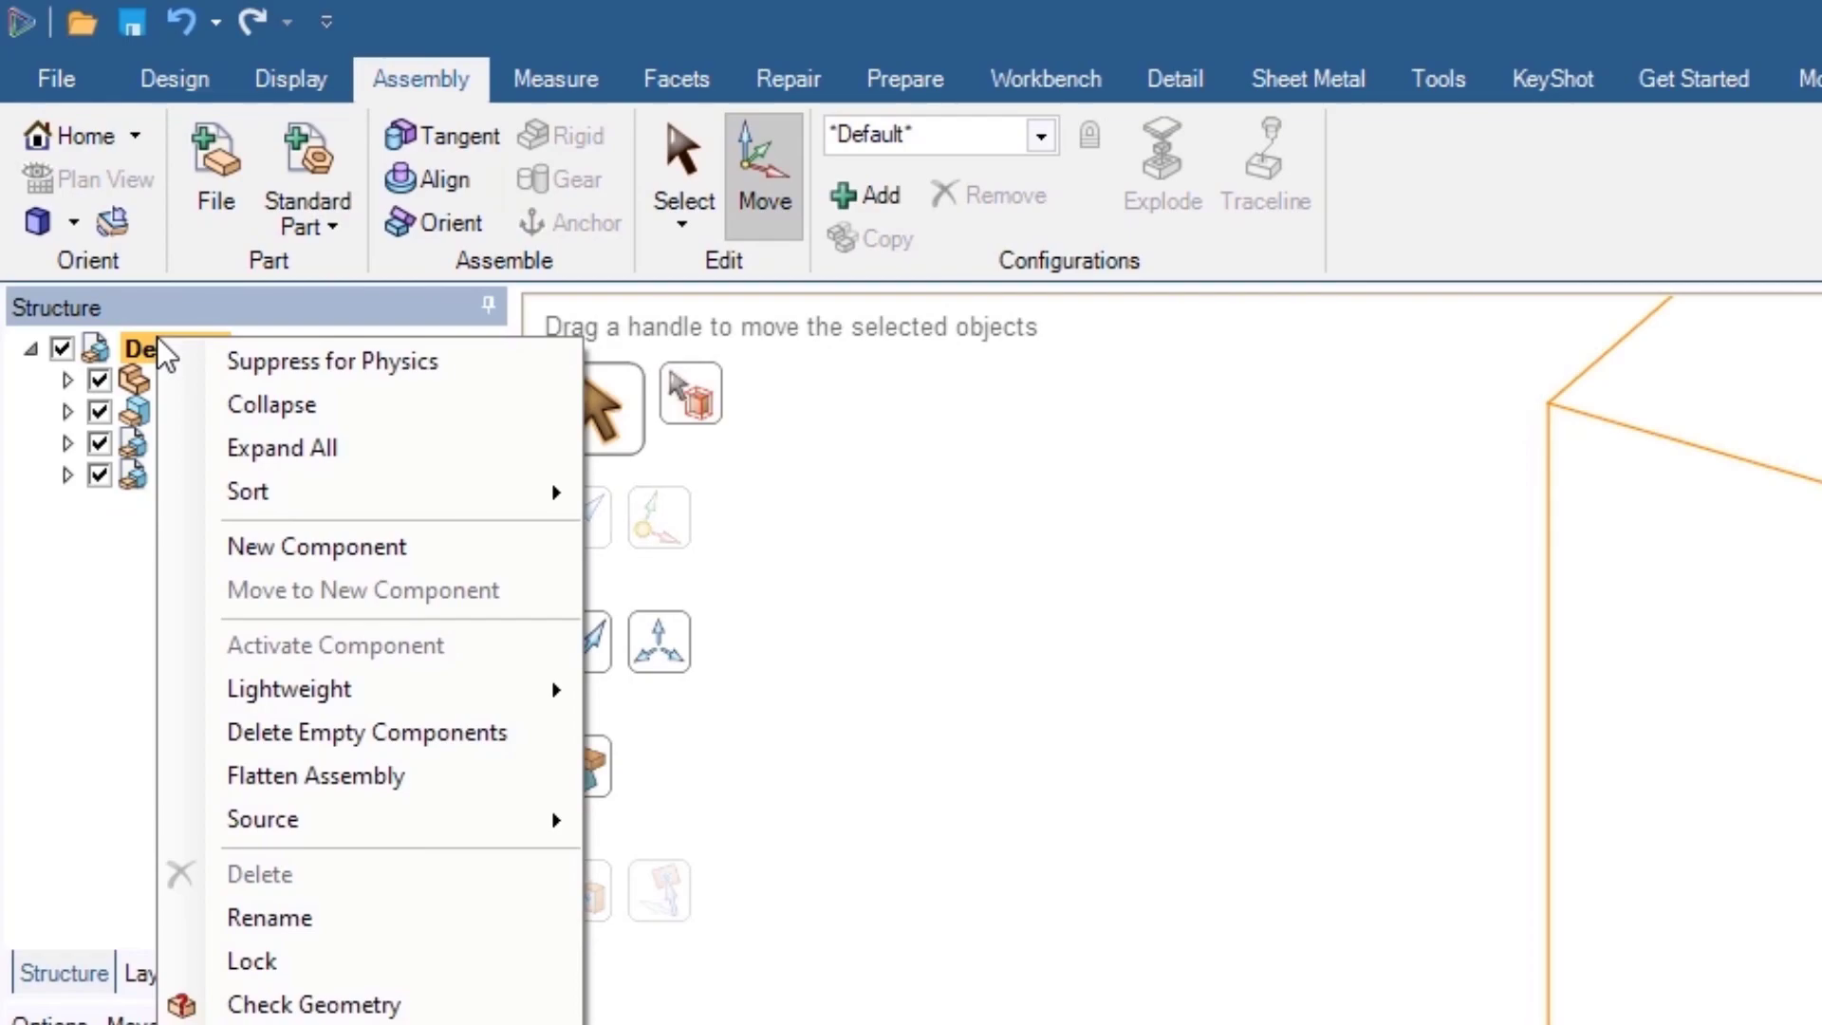
pyautogui.moveTo(528, 826)
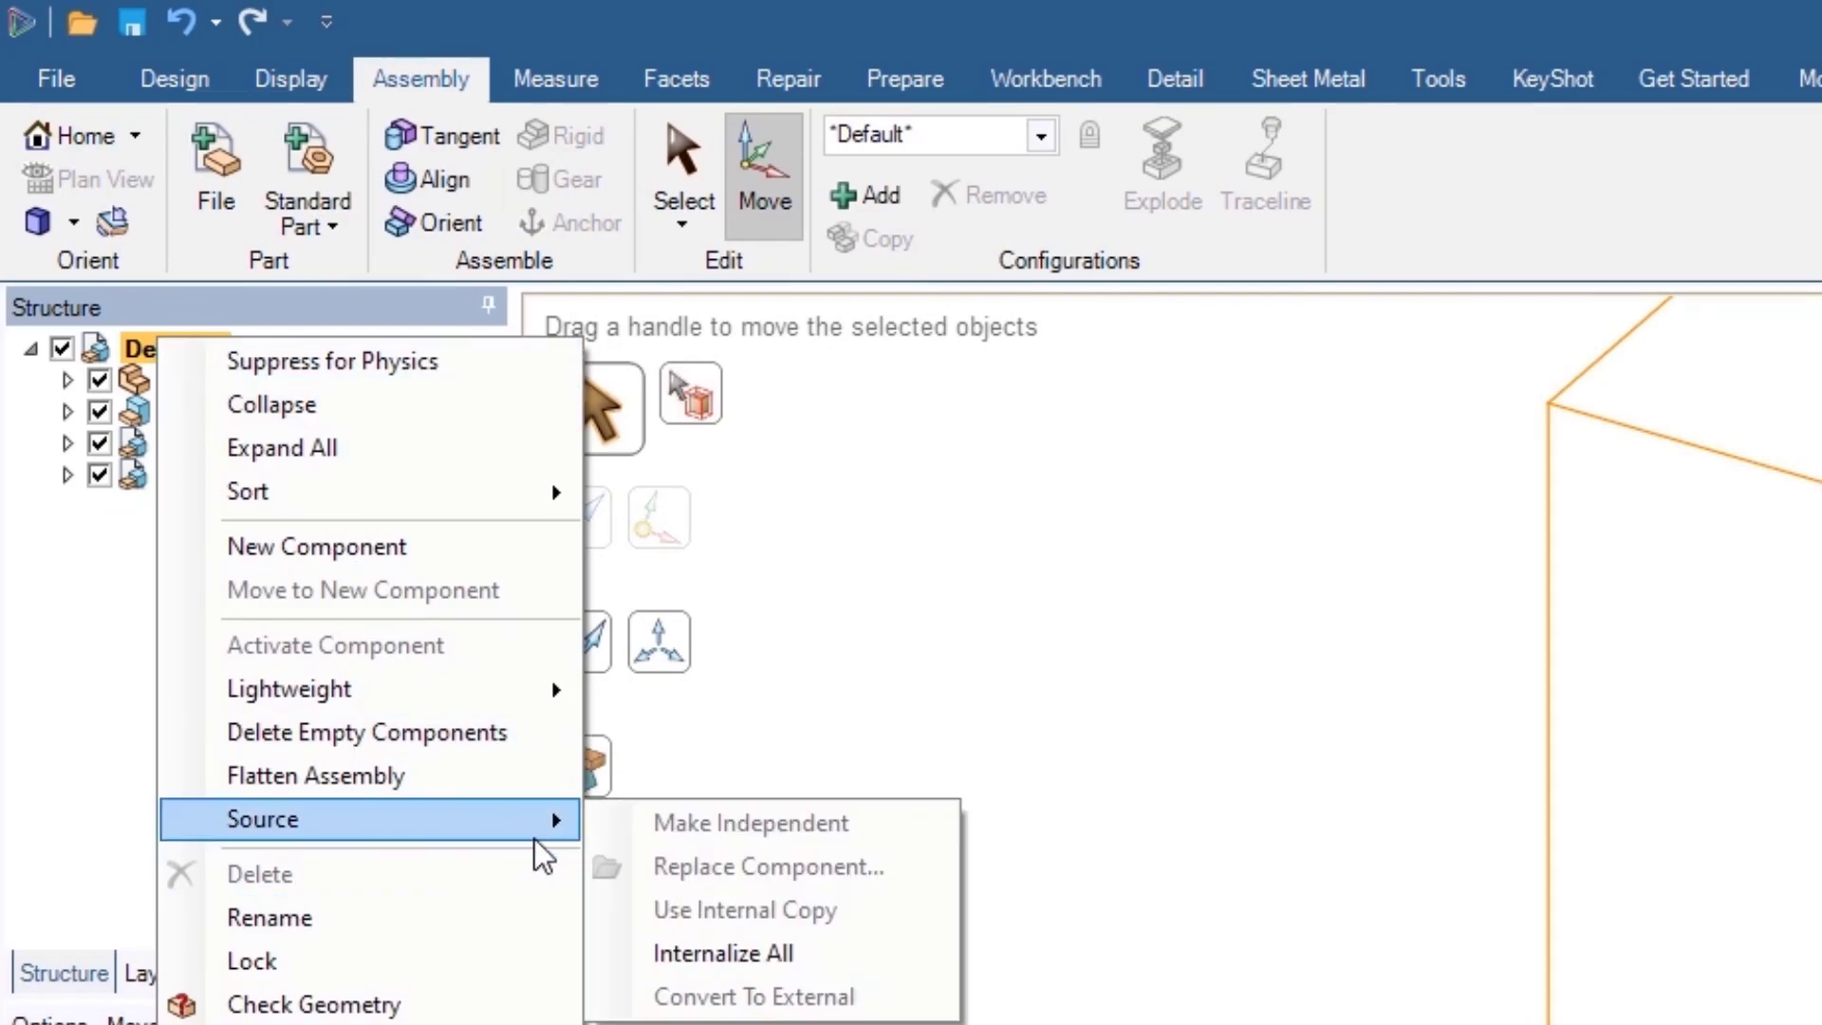
pyautogui.click(757, 954)
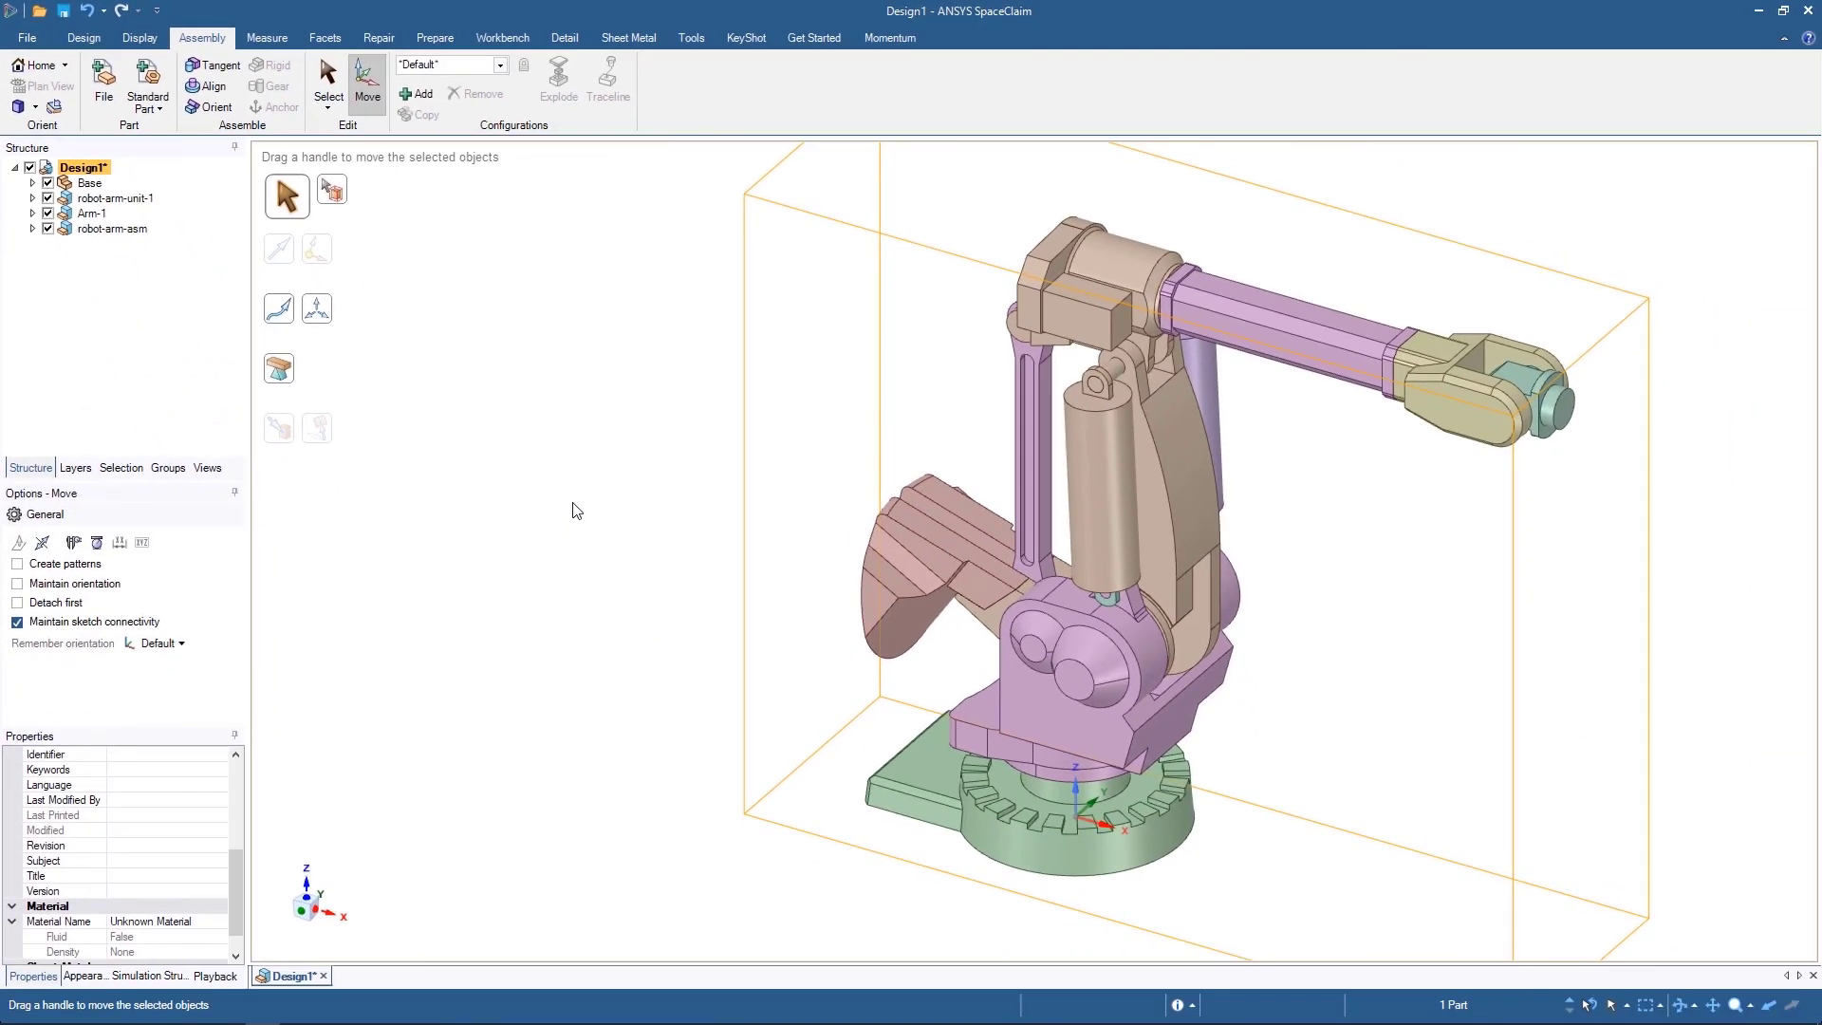
# Step: Save the active design as a SpaceClaim document
pyautogui.click(27, 38)
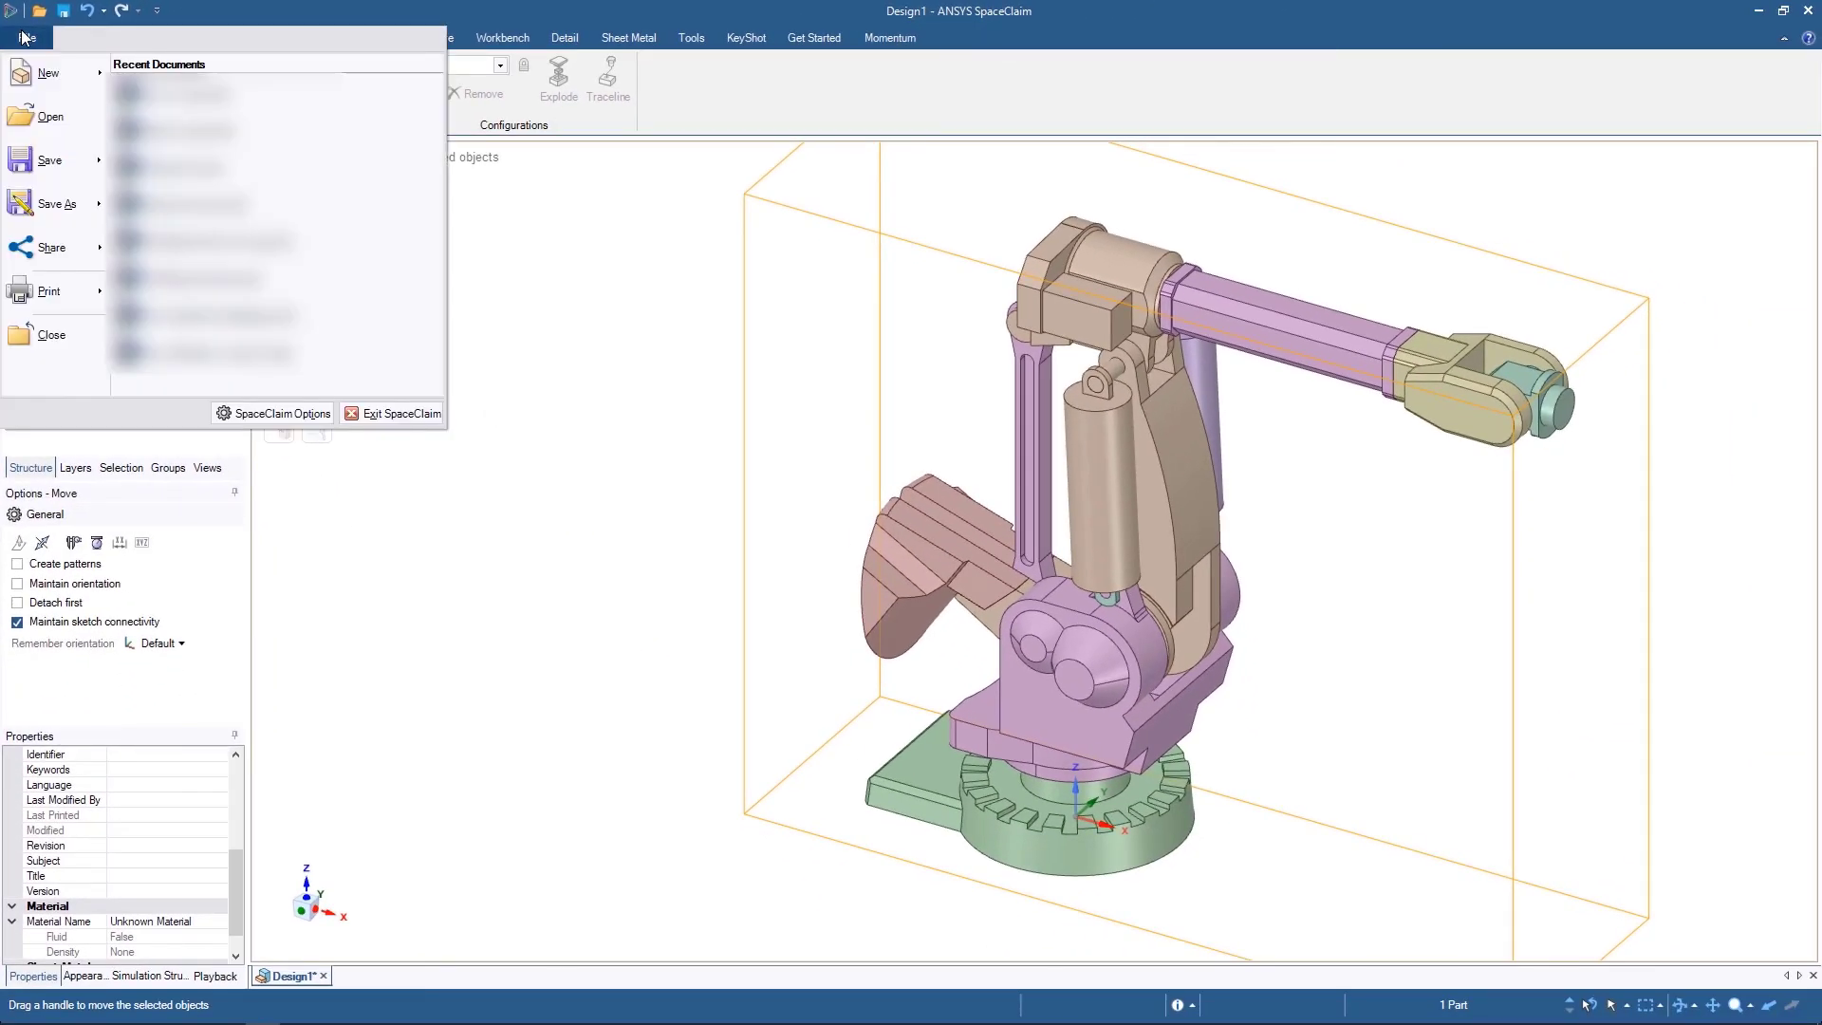
pyautogui.moveTo(81, 171)
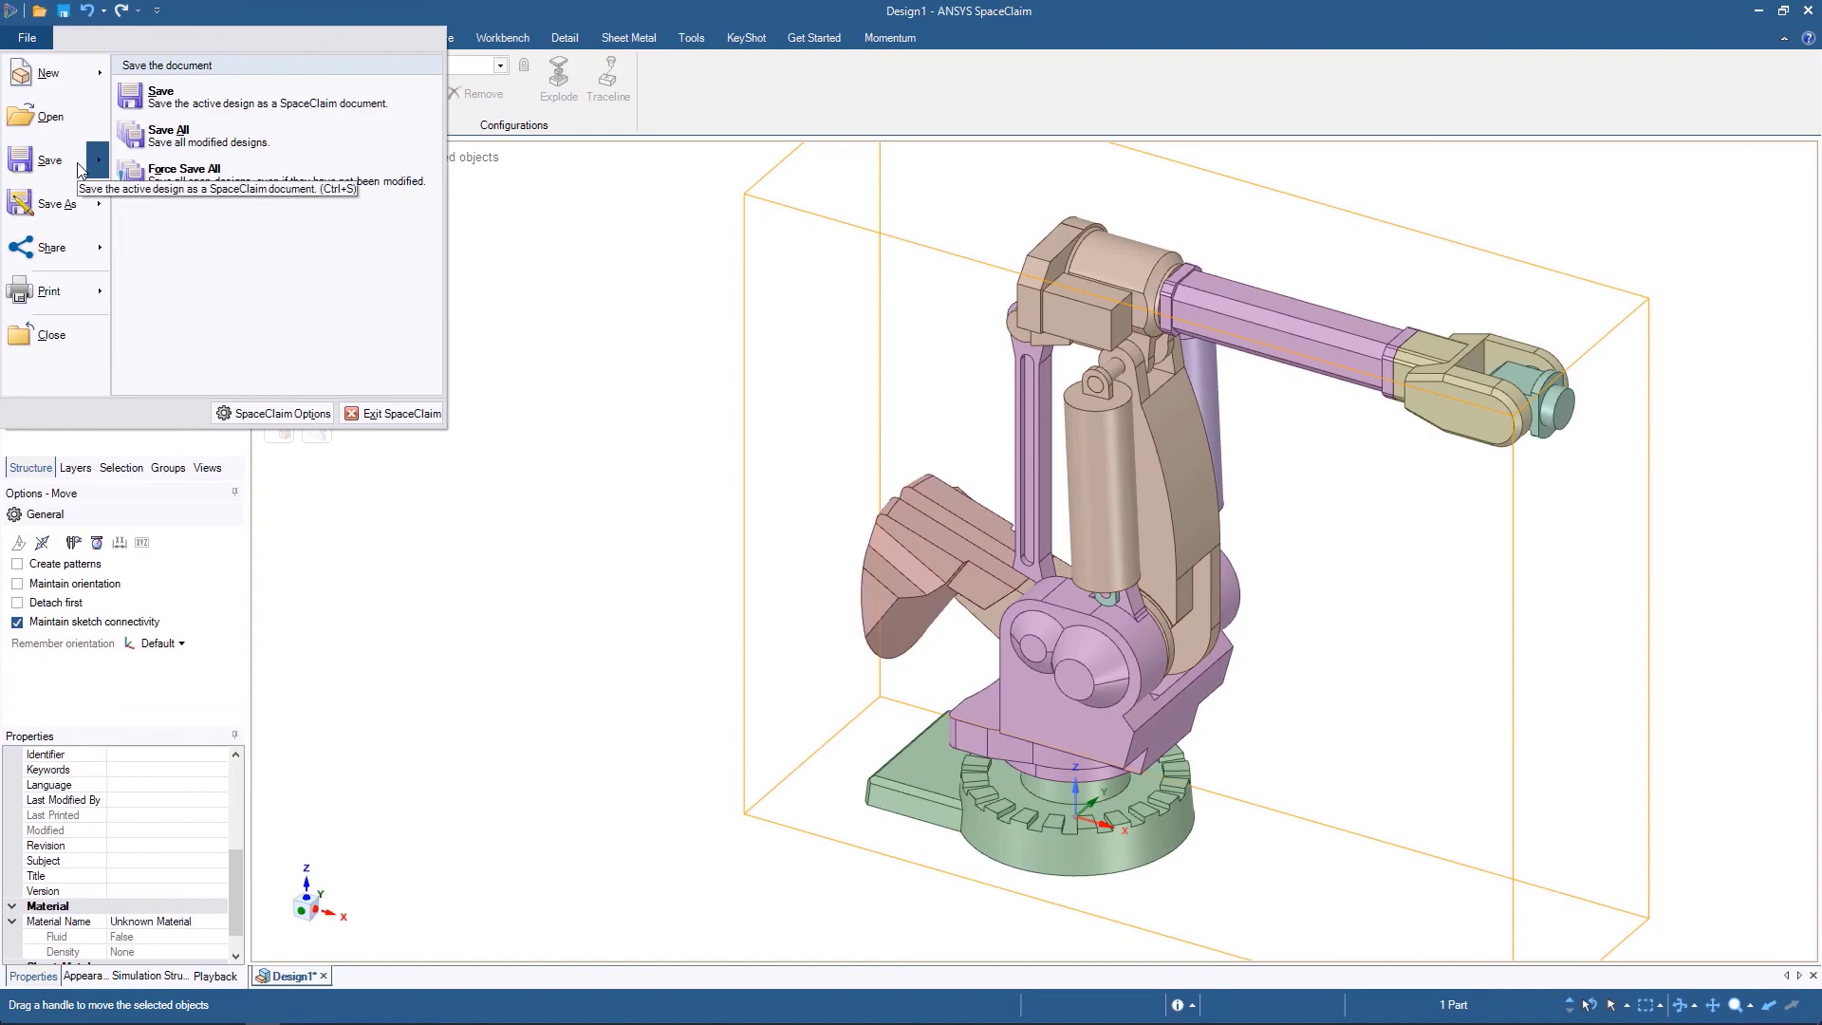
pyautogui.click(368, 110)
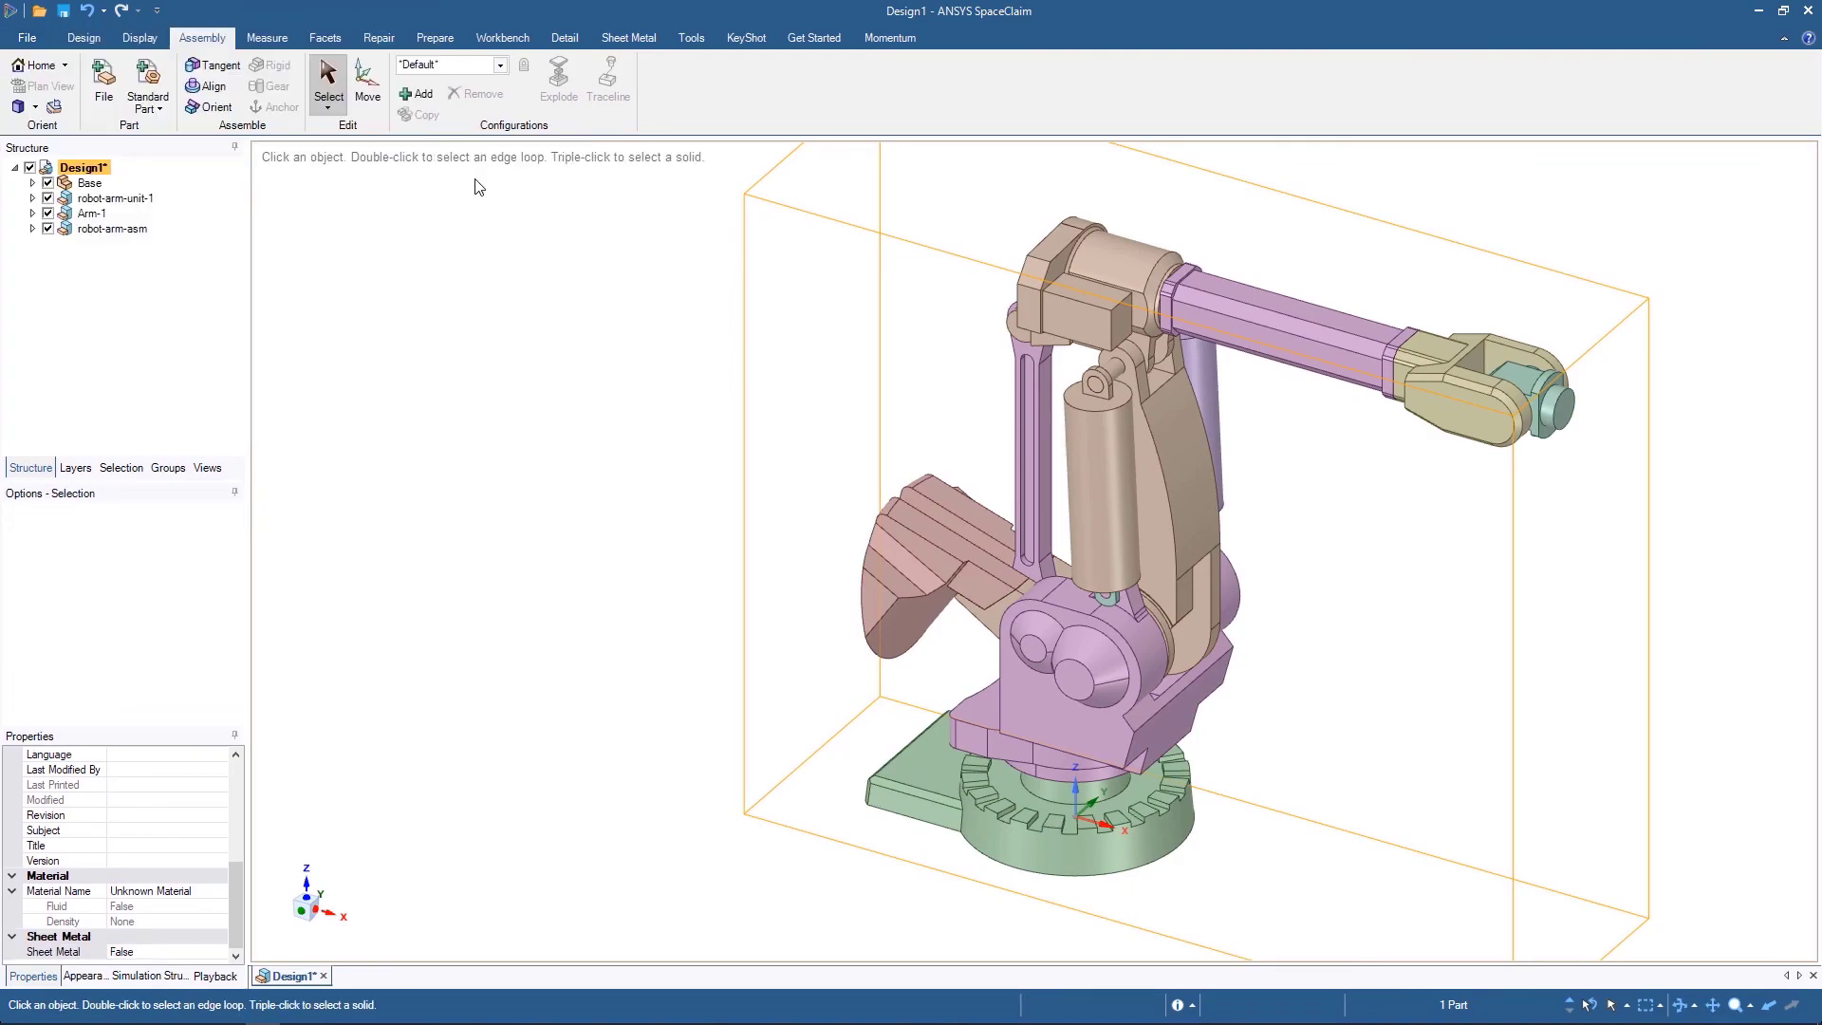